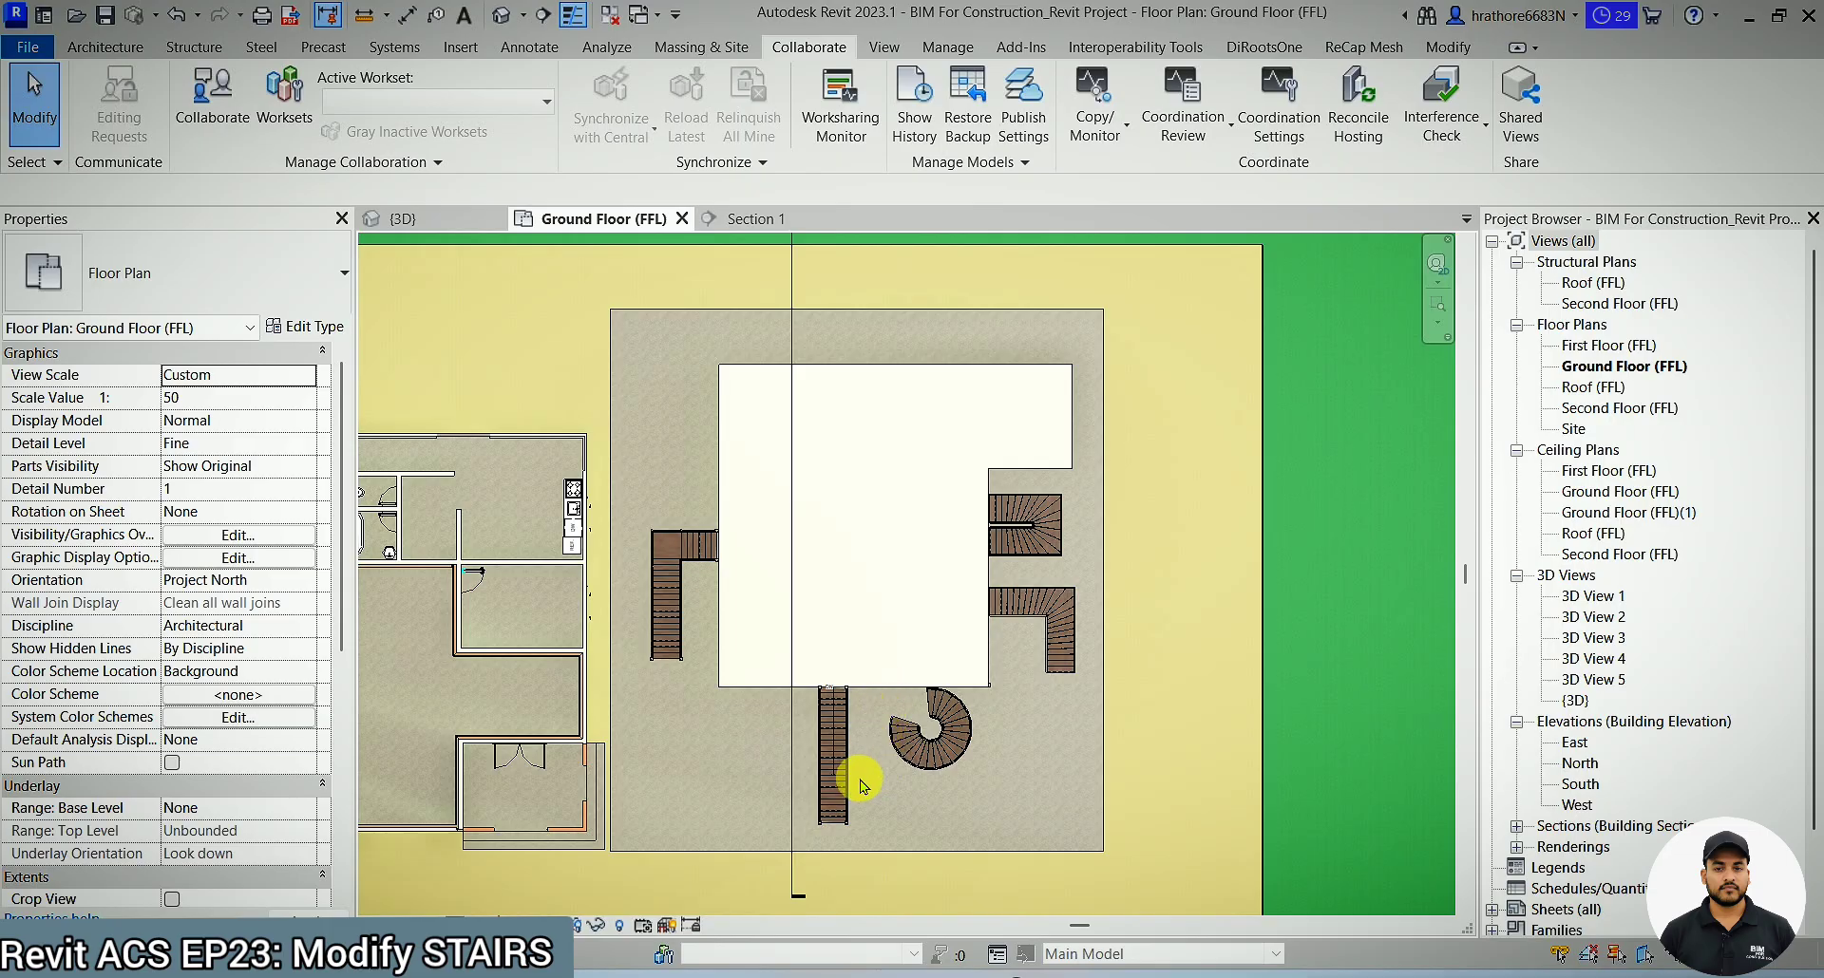
scroll(862, 786, "up", 3)
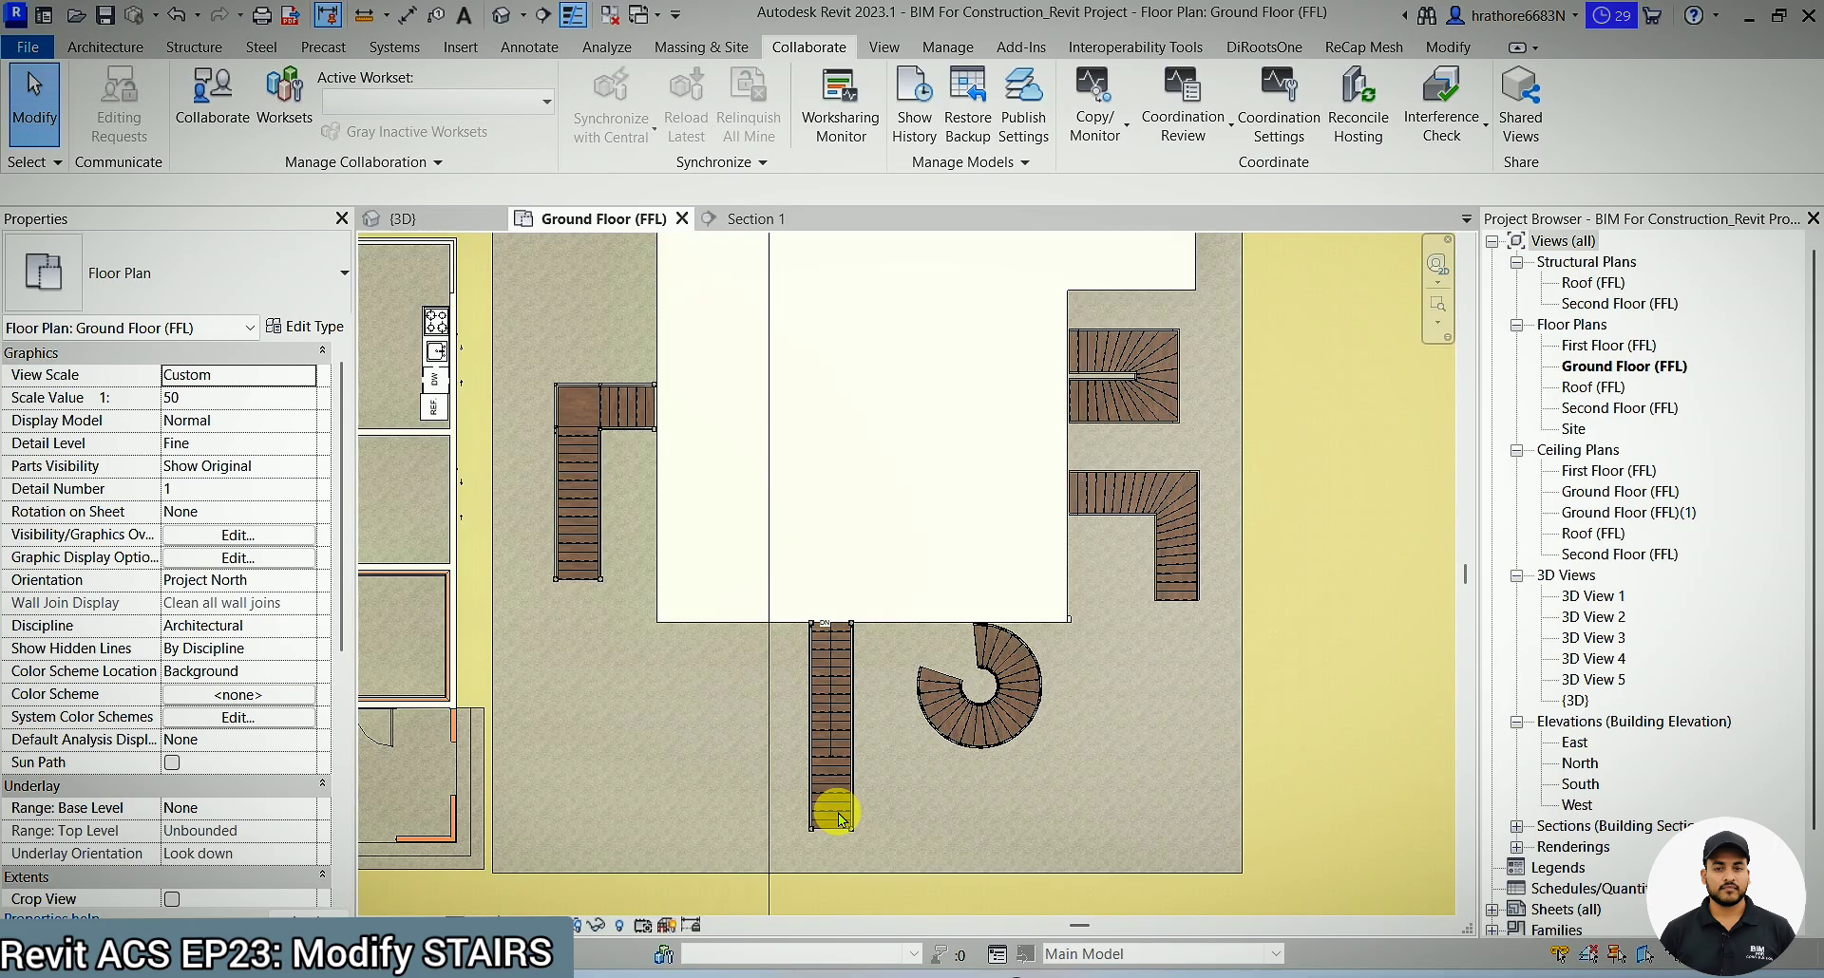
scroll(839, 818, "down", 2)
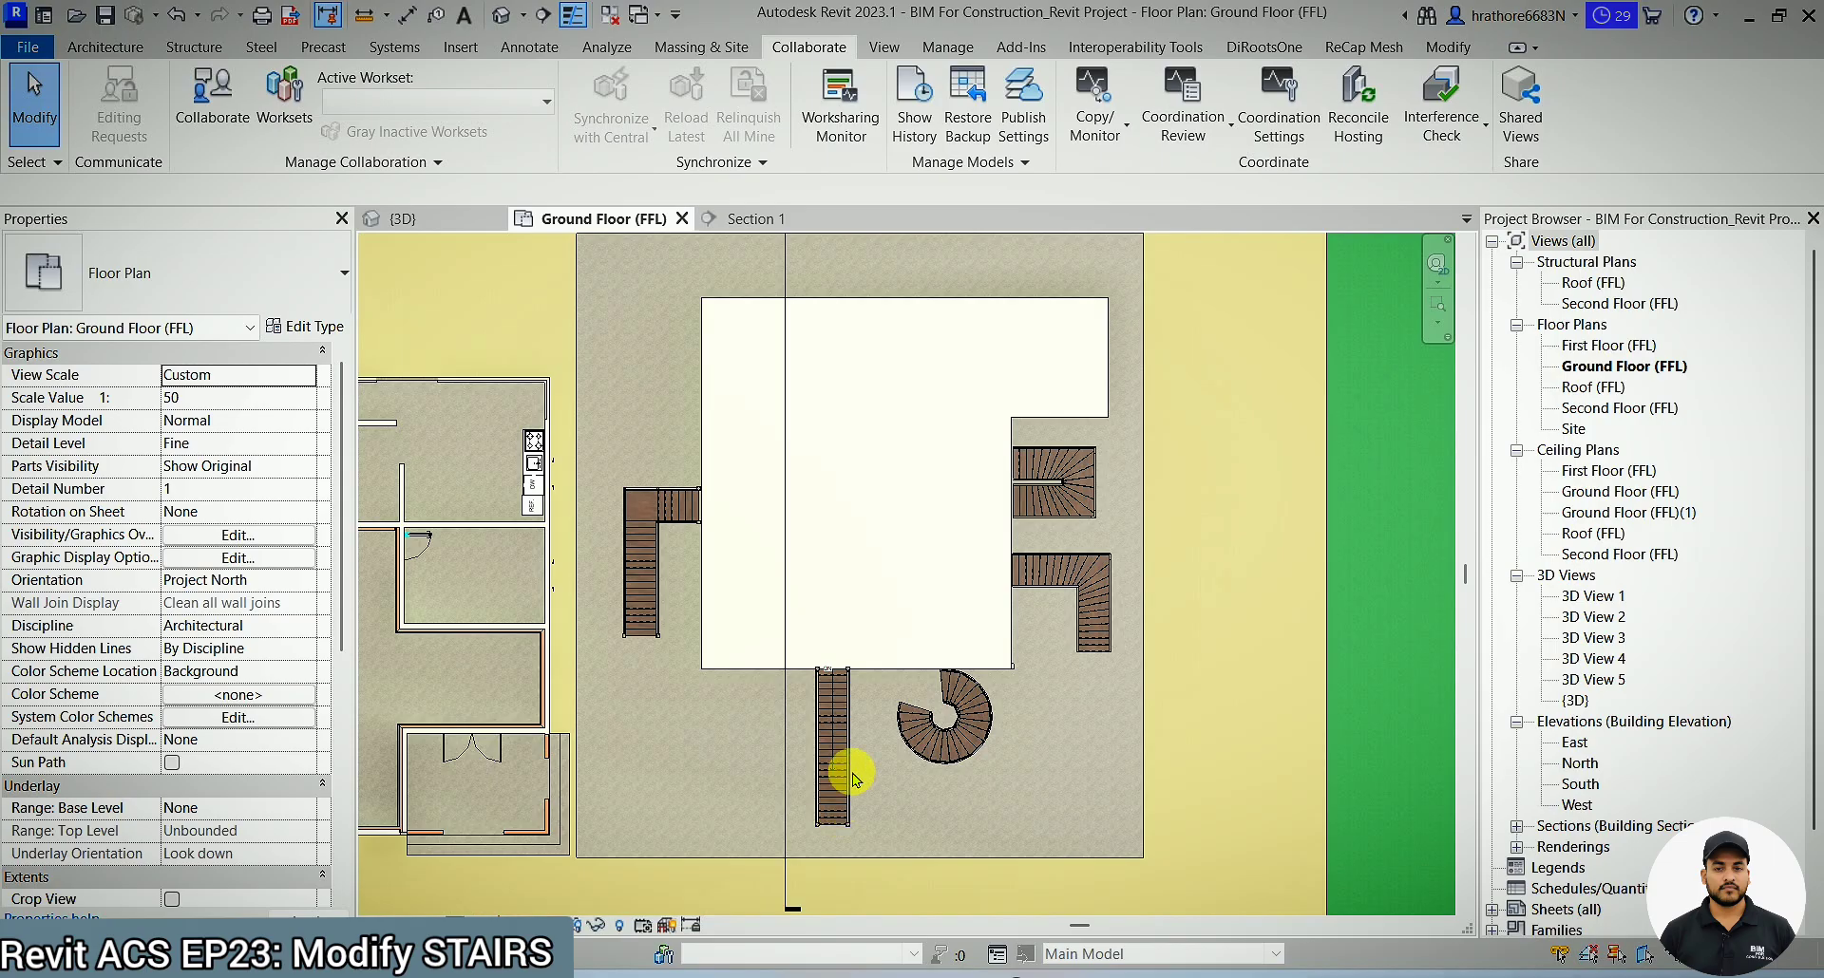
scroll(926, 765, "up", 1)
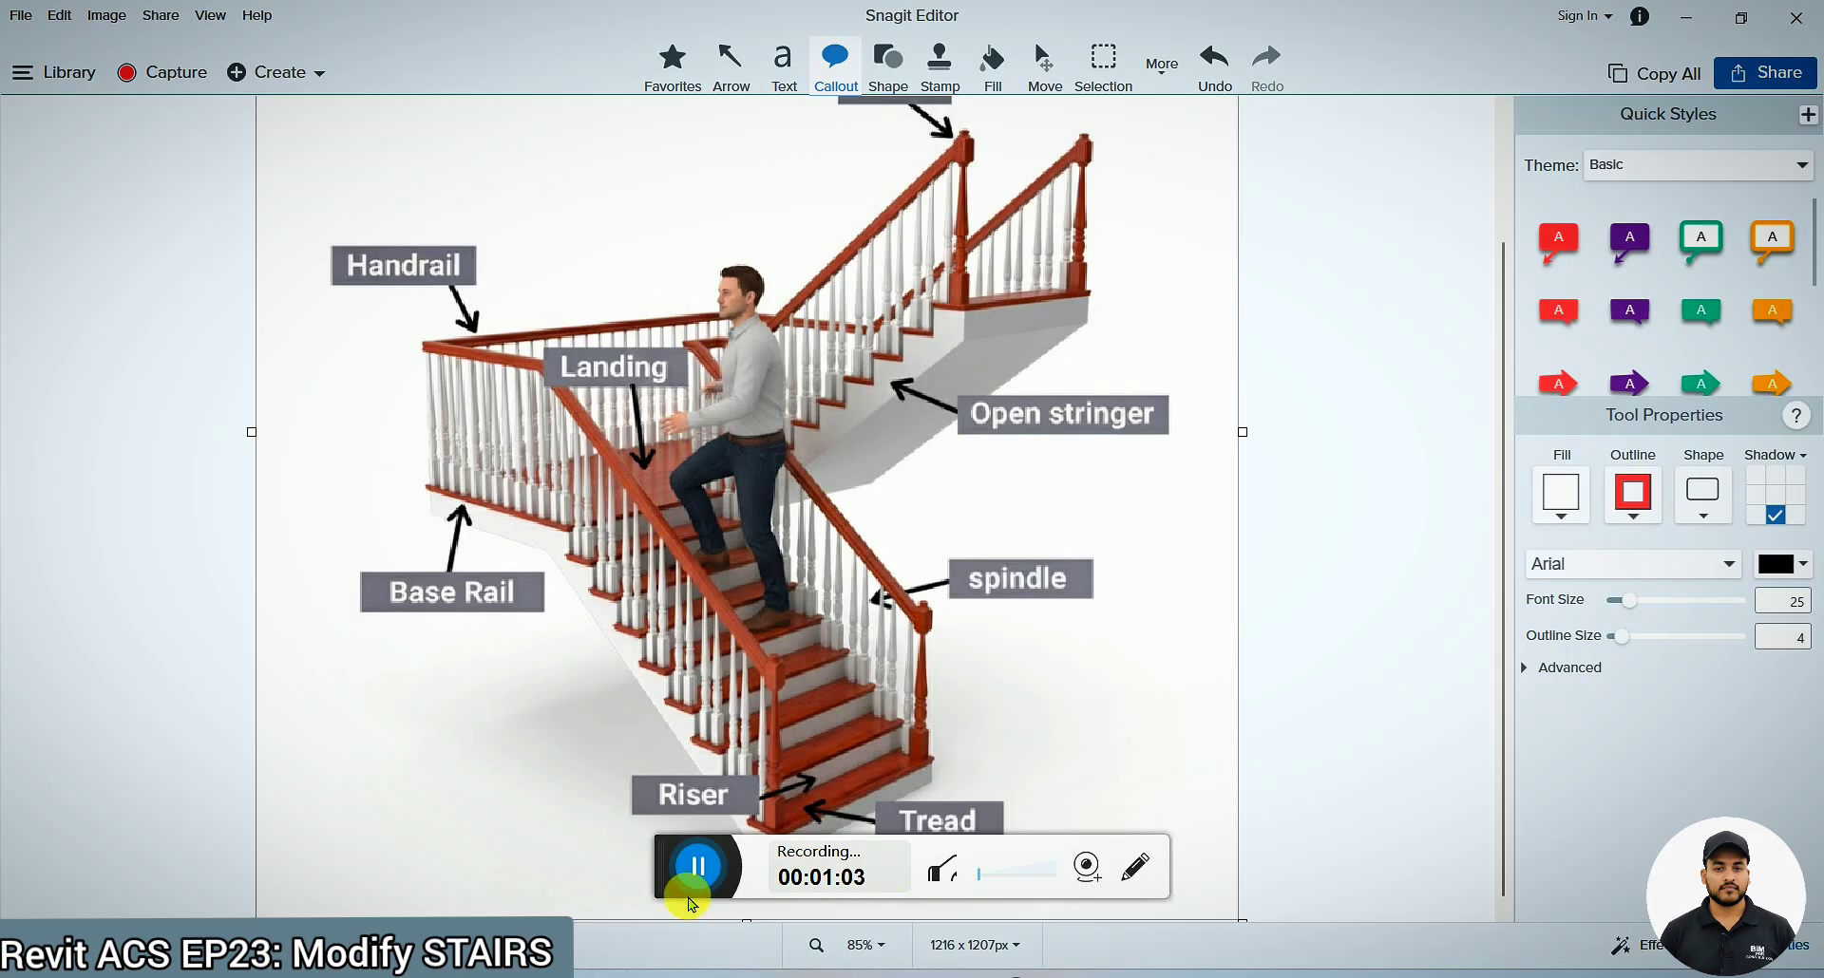
left_click(682, 868)
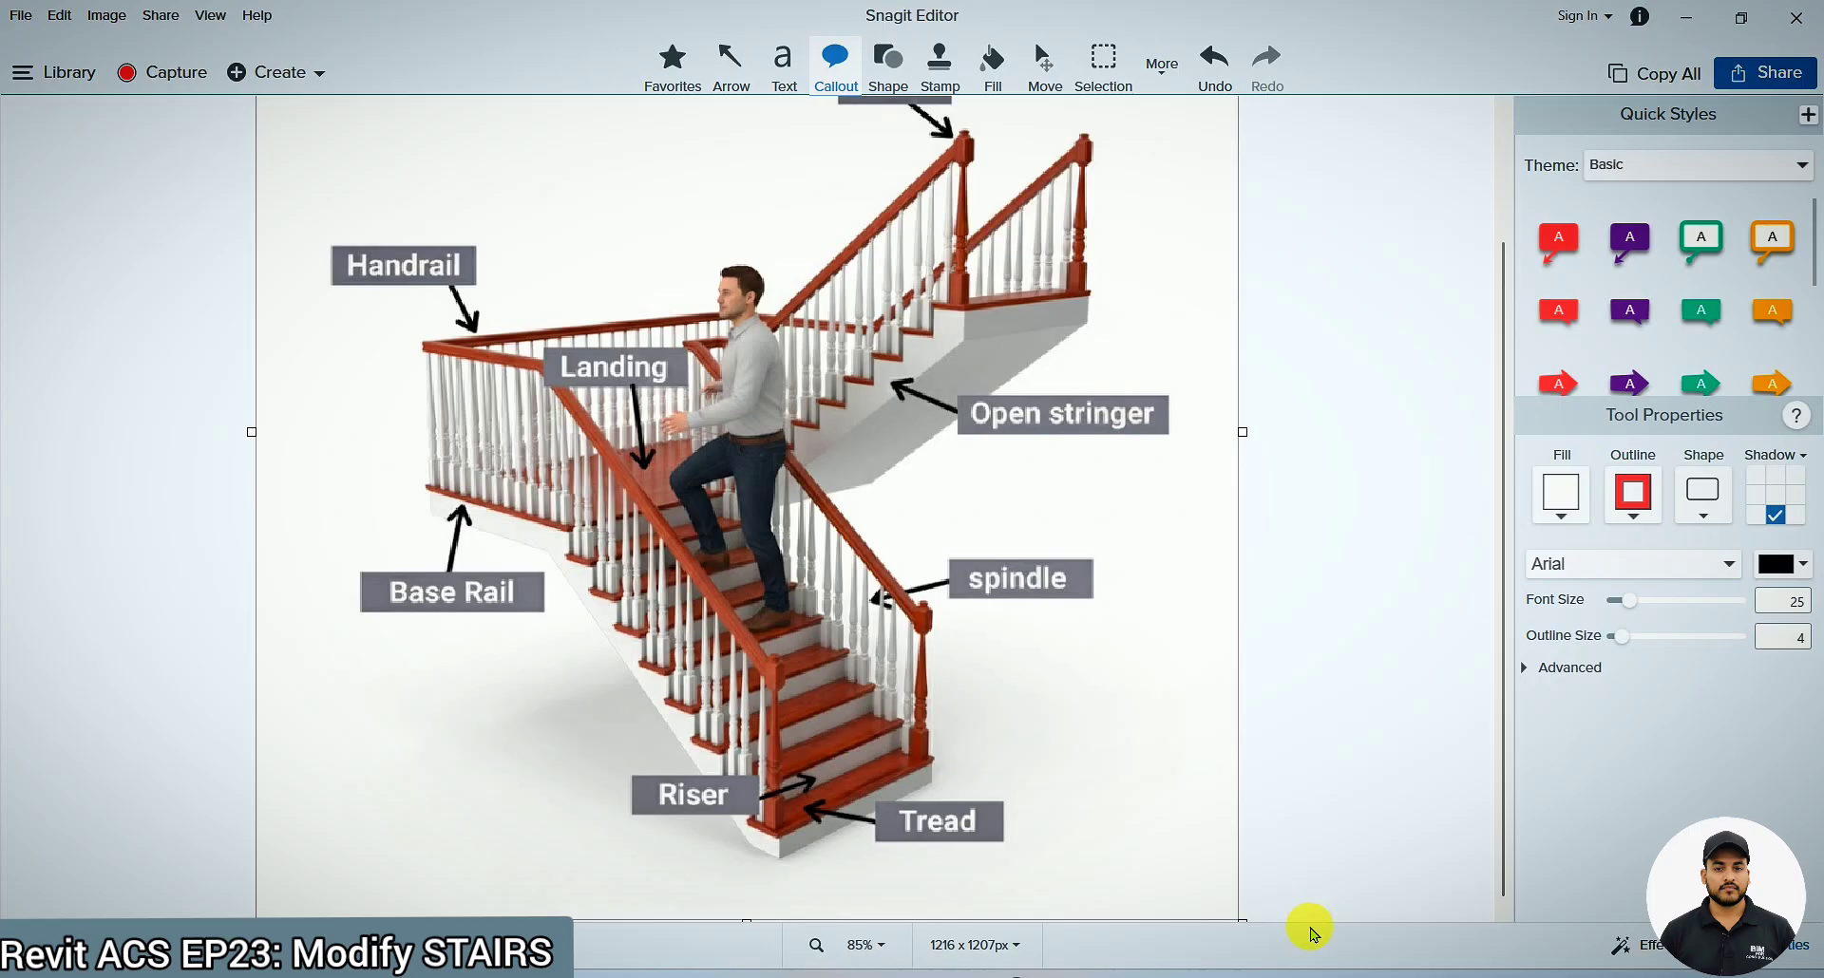
left_click(1116, 975)
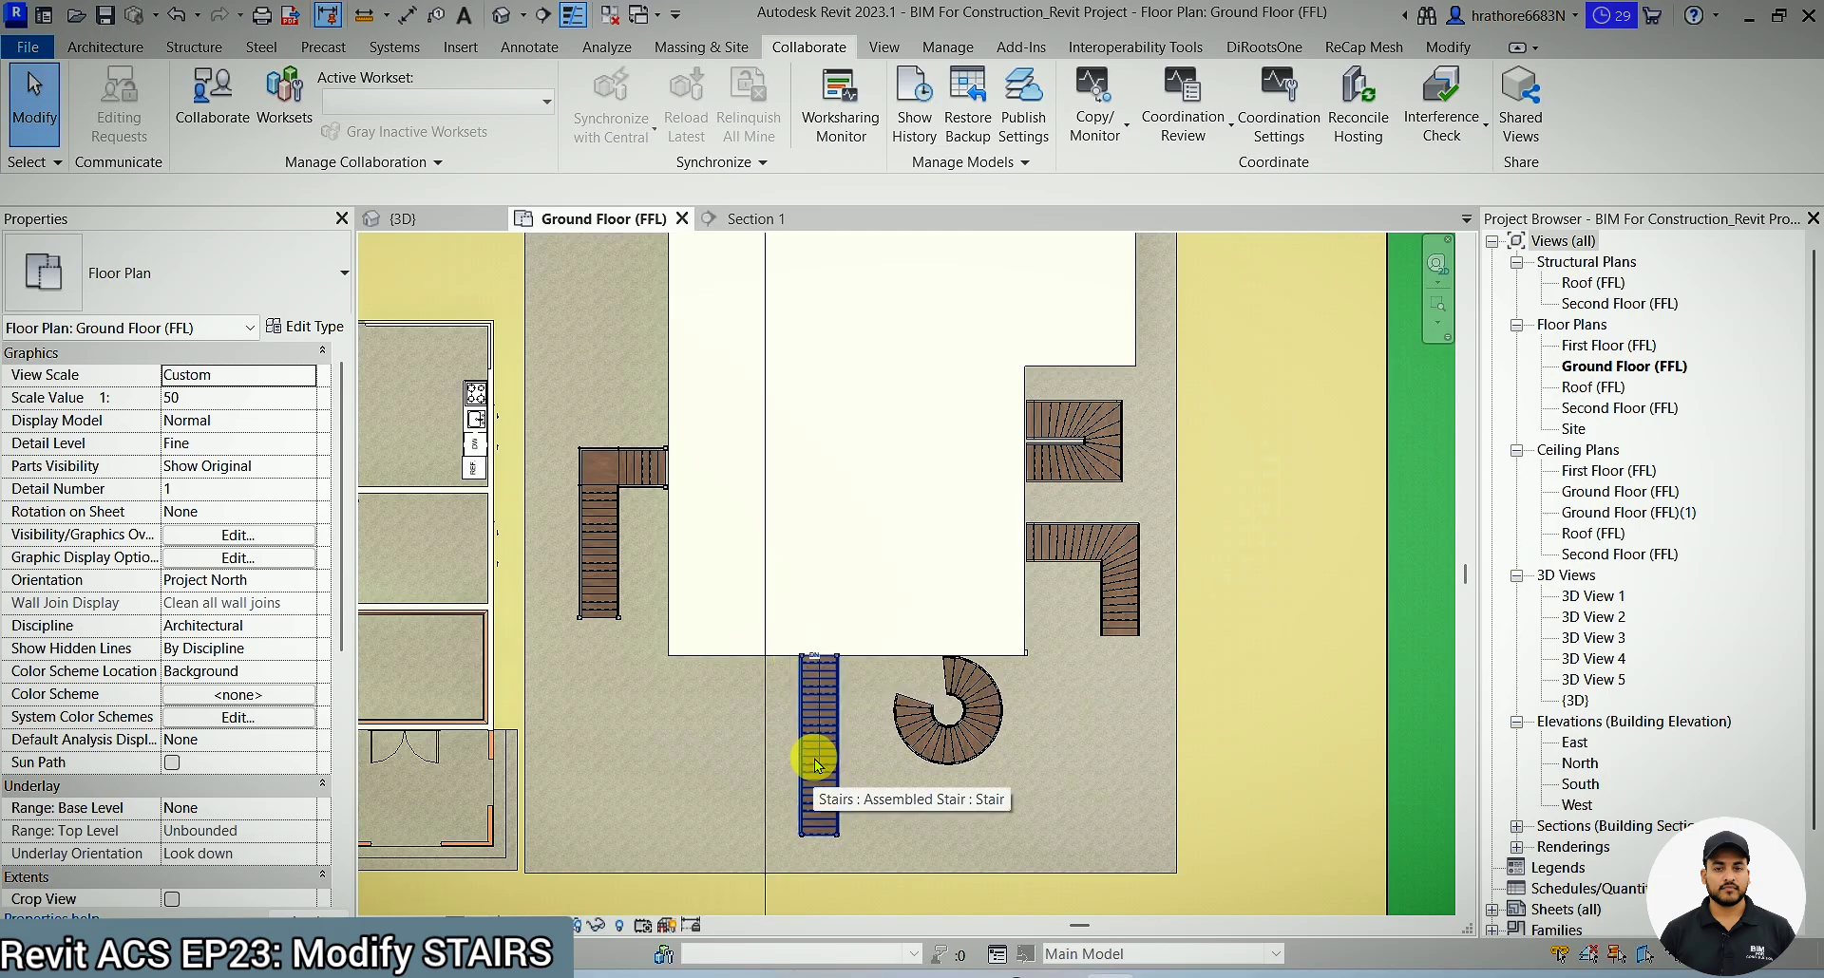
- Select the straight stair in the Ground Floor plan, inspect it in the 3D view, and open Section 1
scroll(924, 617, "down", 2)
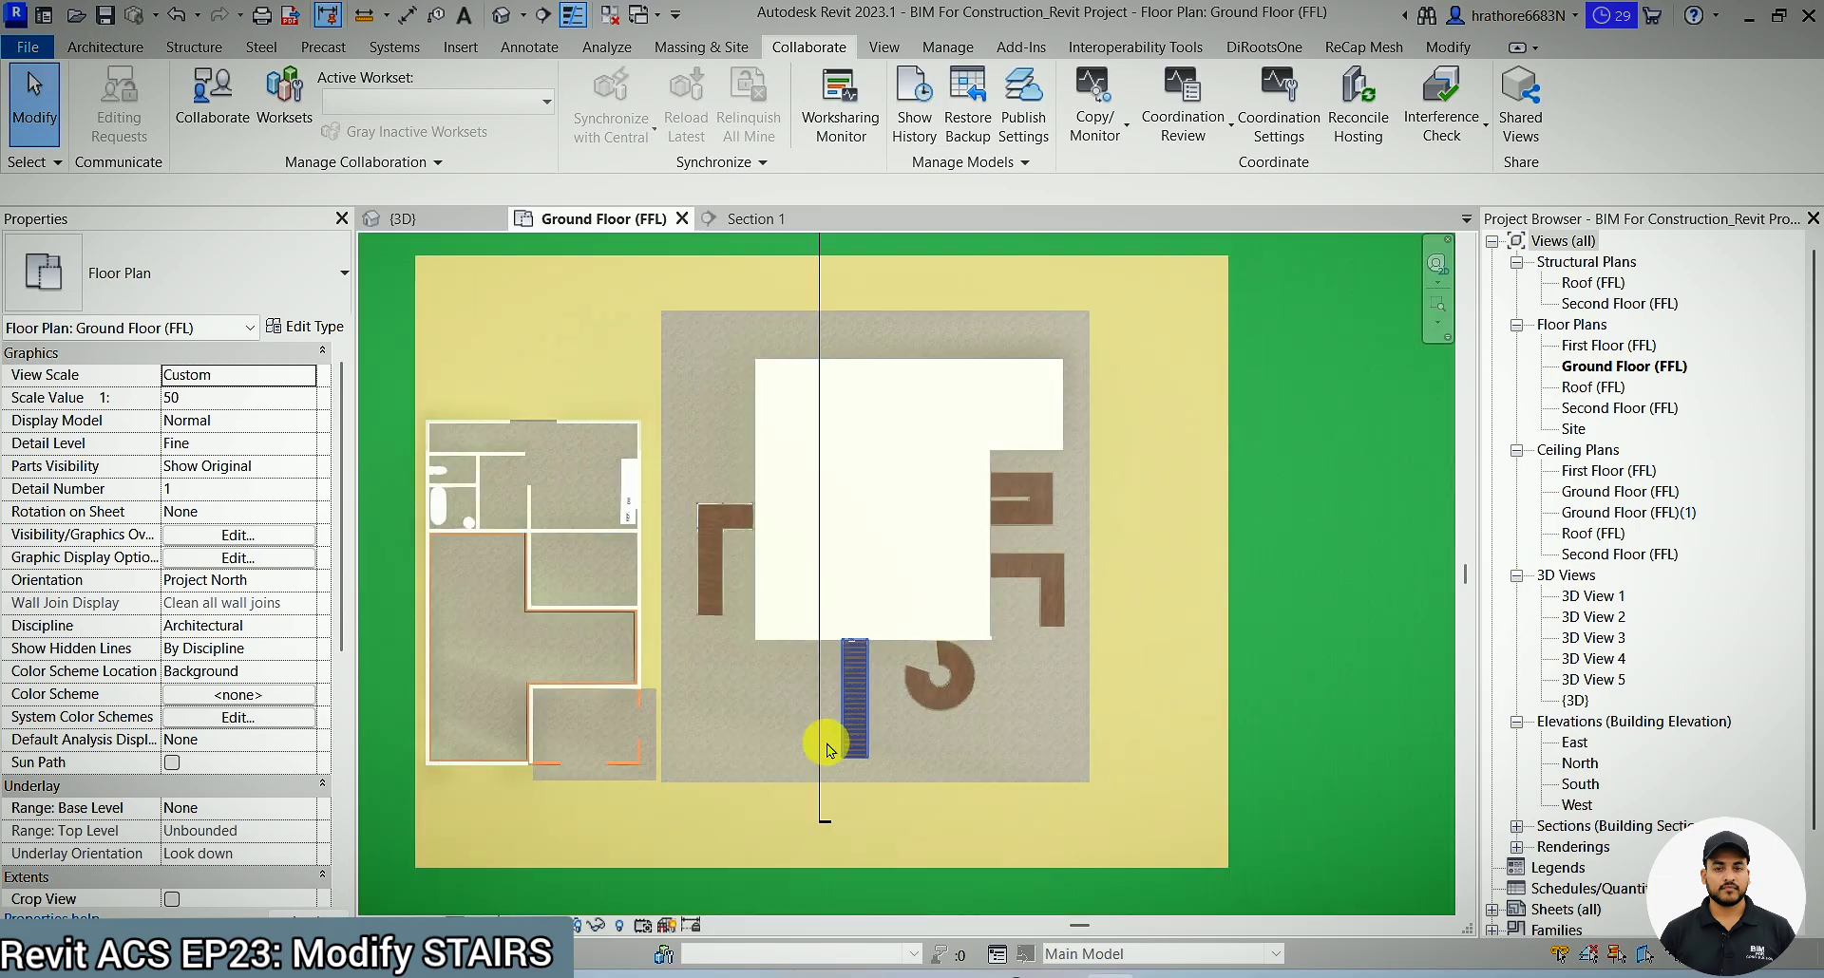
scroll(831, 741, "up", 2)
left_click(864, 727)
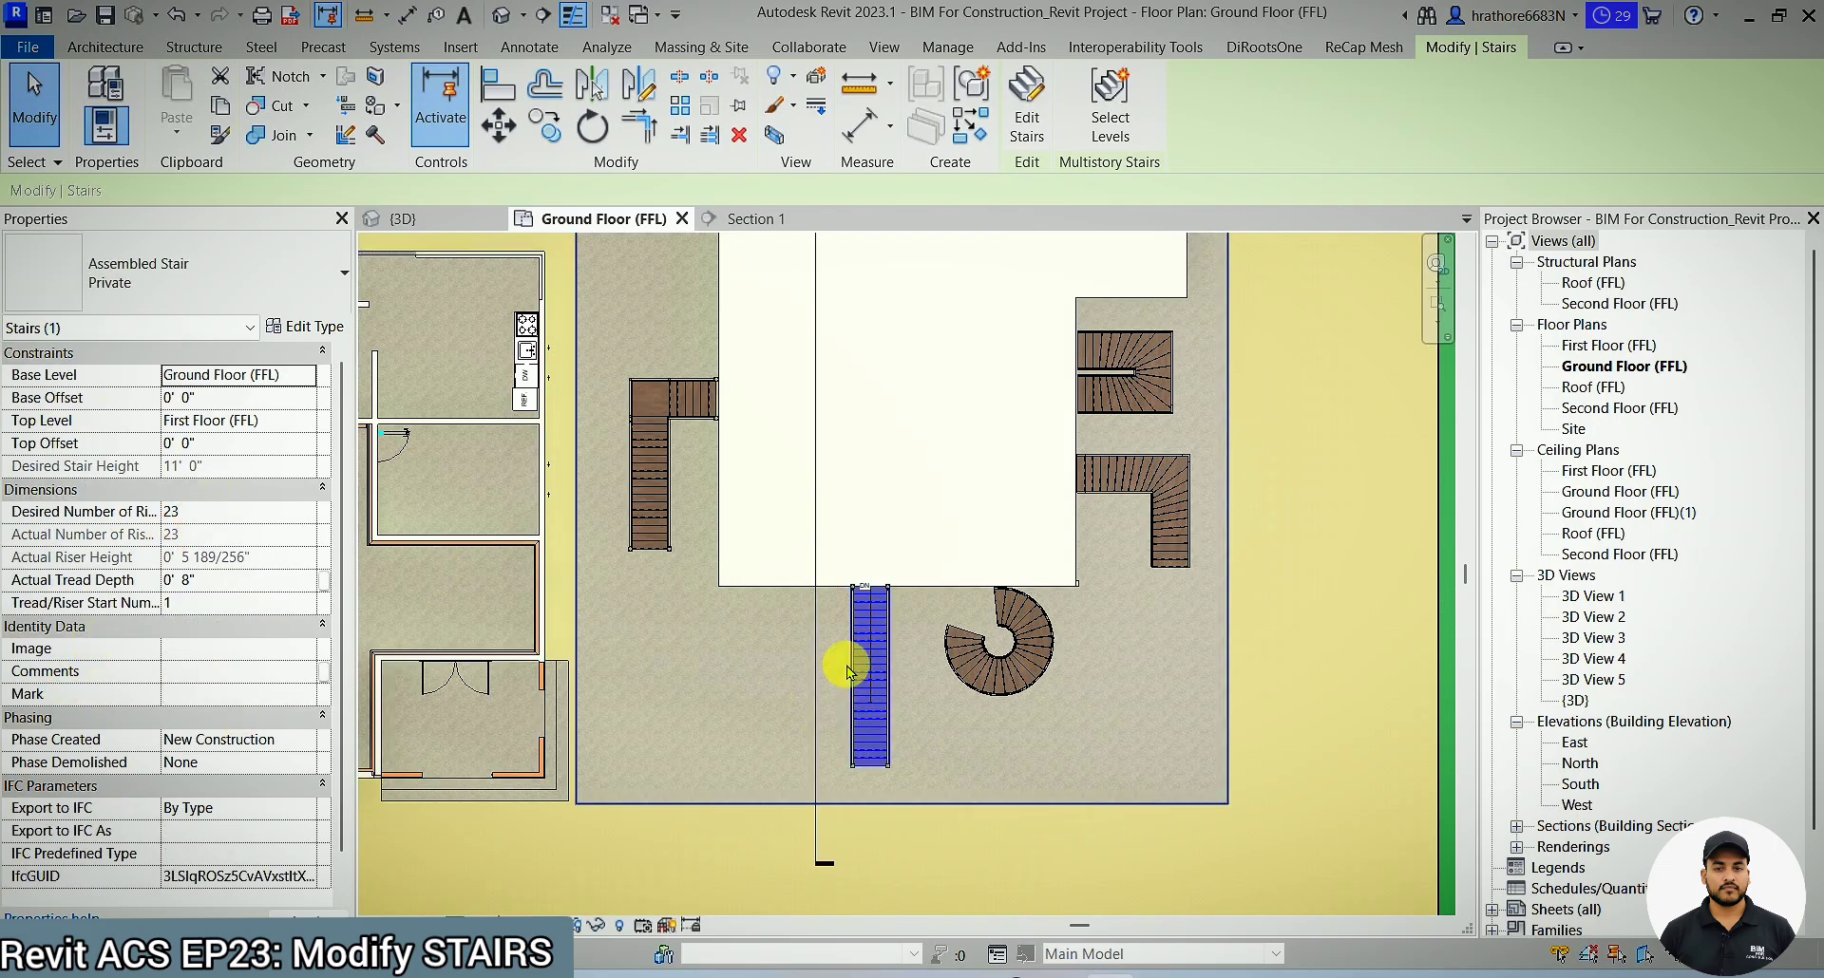
left_click(424, 223)
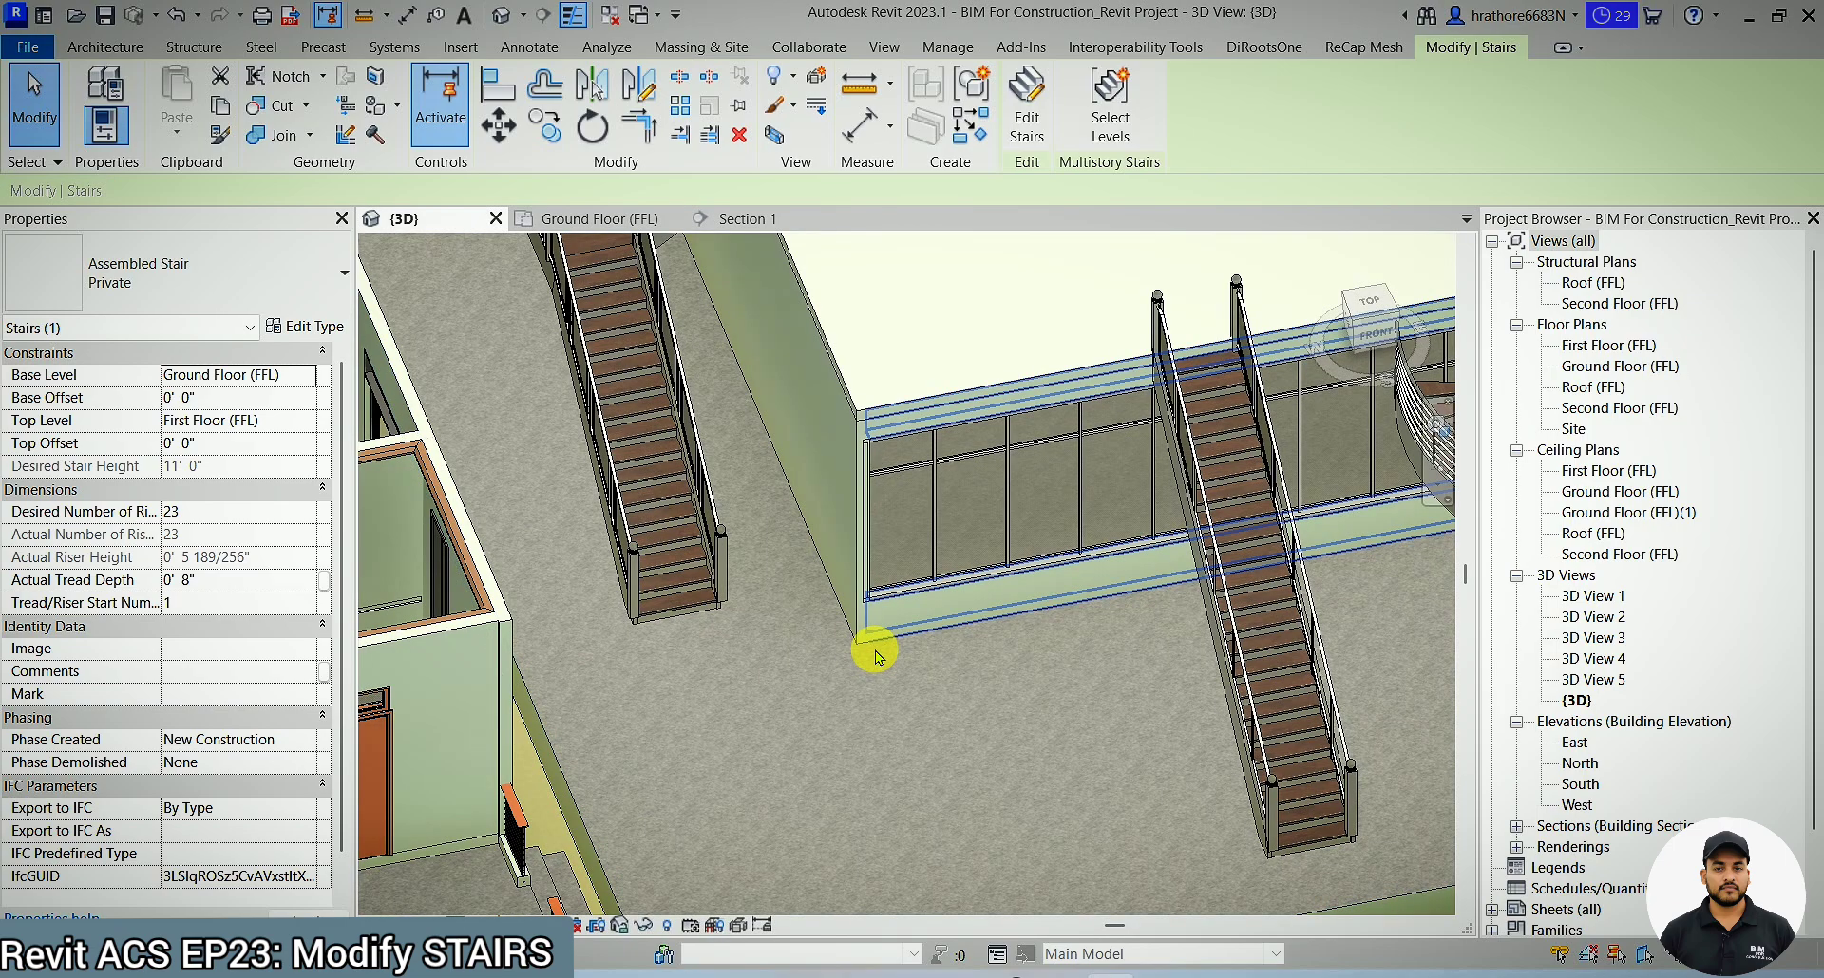
scroll(615, 637, "down", 2)
scroll(1249, 627, "up", 3)
left_click(852, 714)
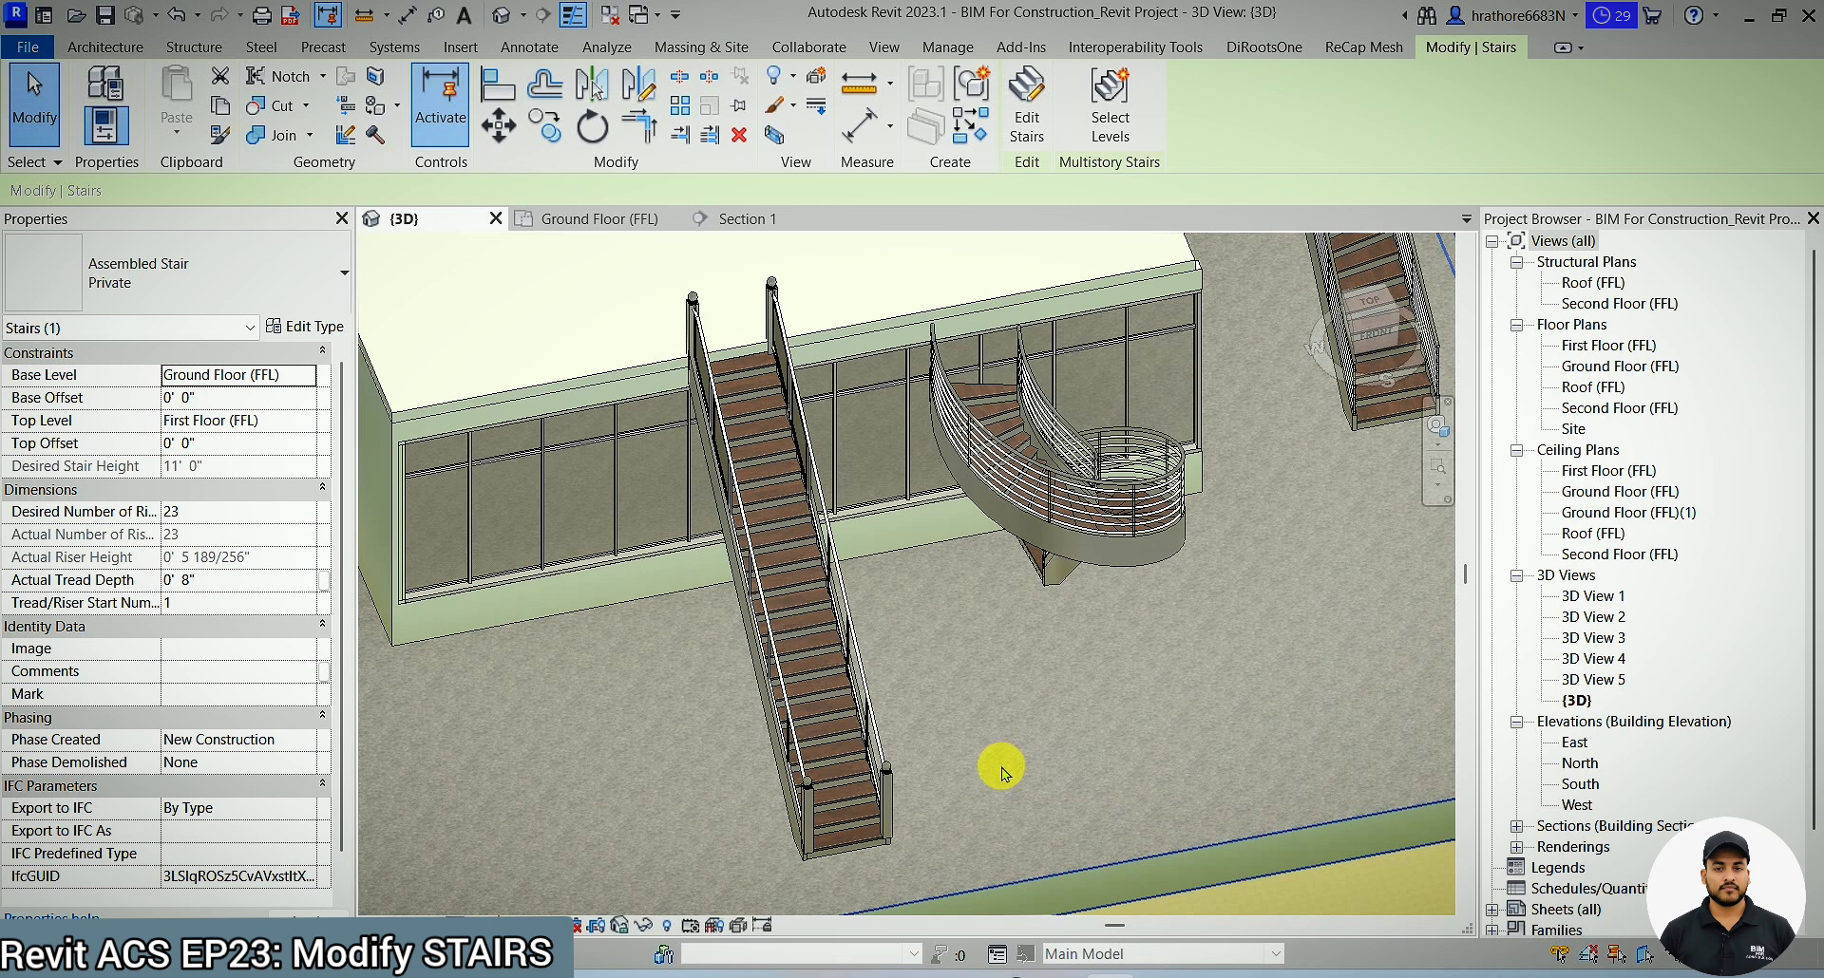
left_click(782, 230)
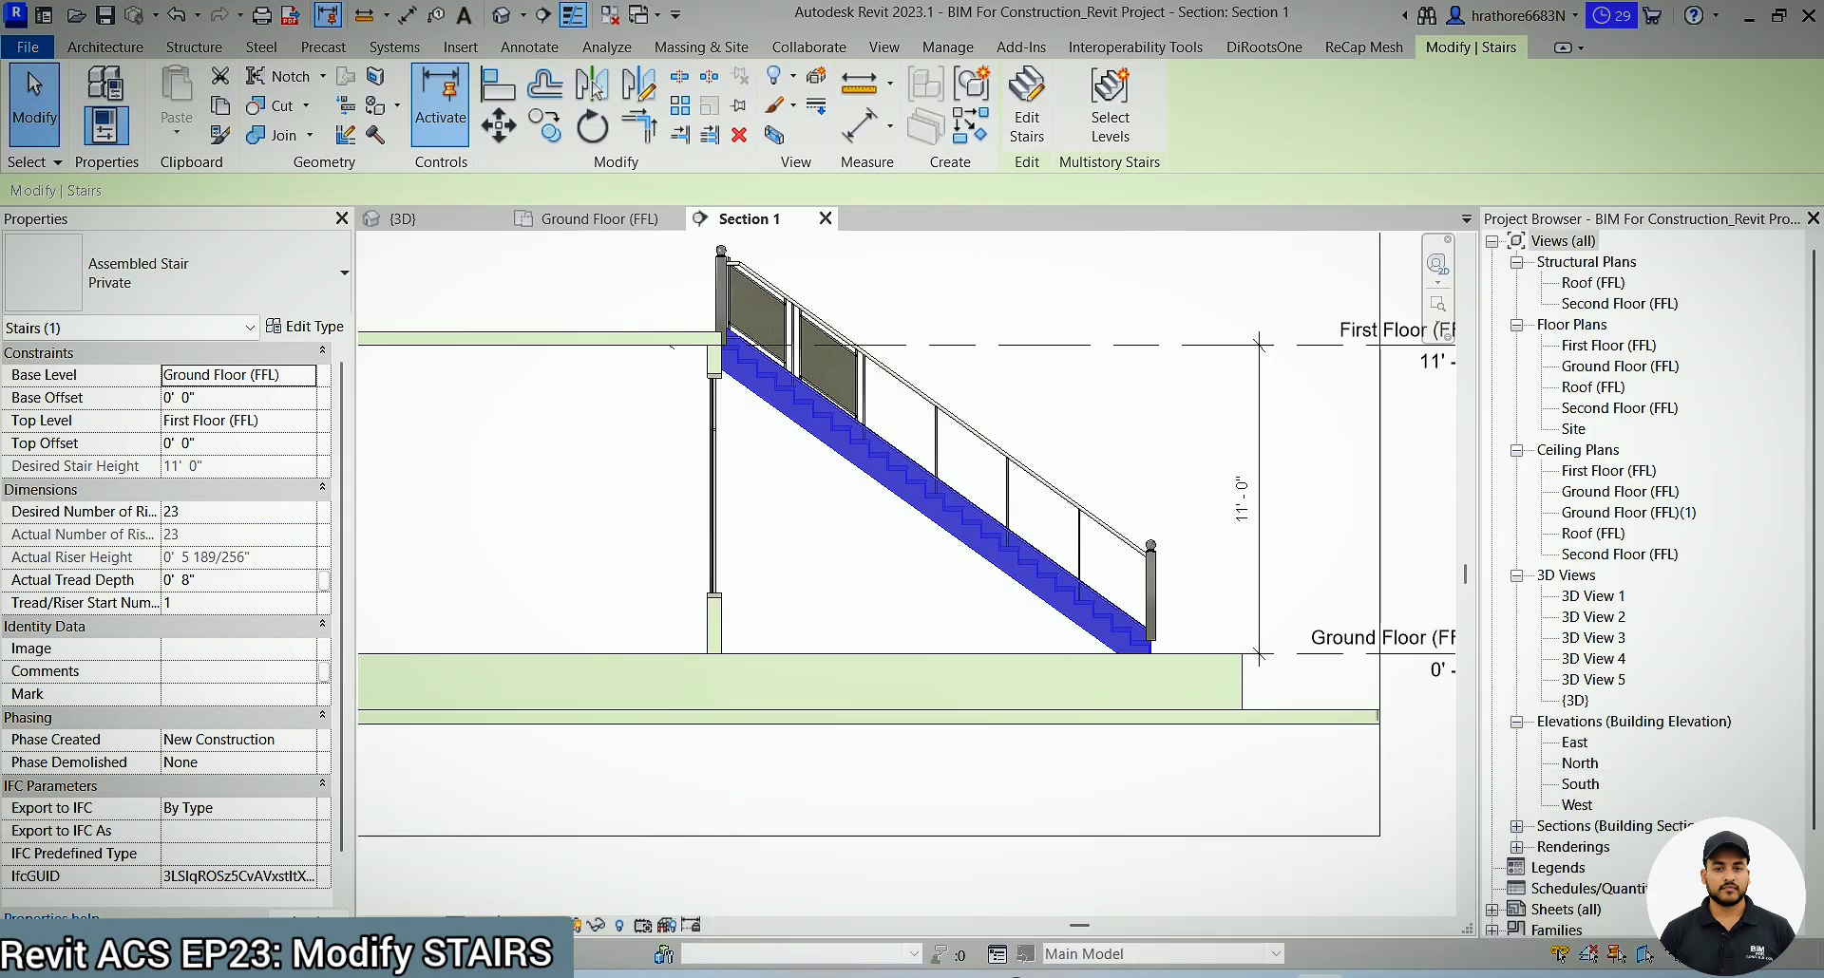
- Consult the labelled stair image in Snagit Editor, then return to Revit and examine the straight stair's run in Section 1
left_click(1320, 976)
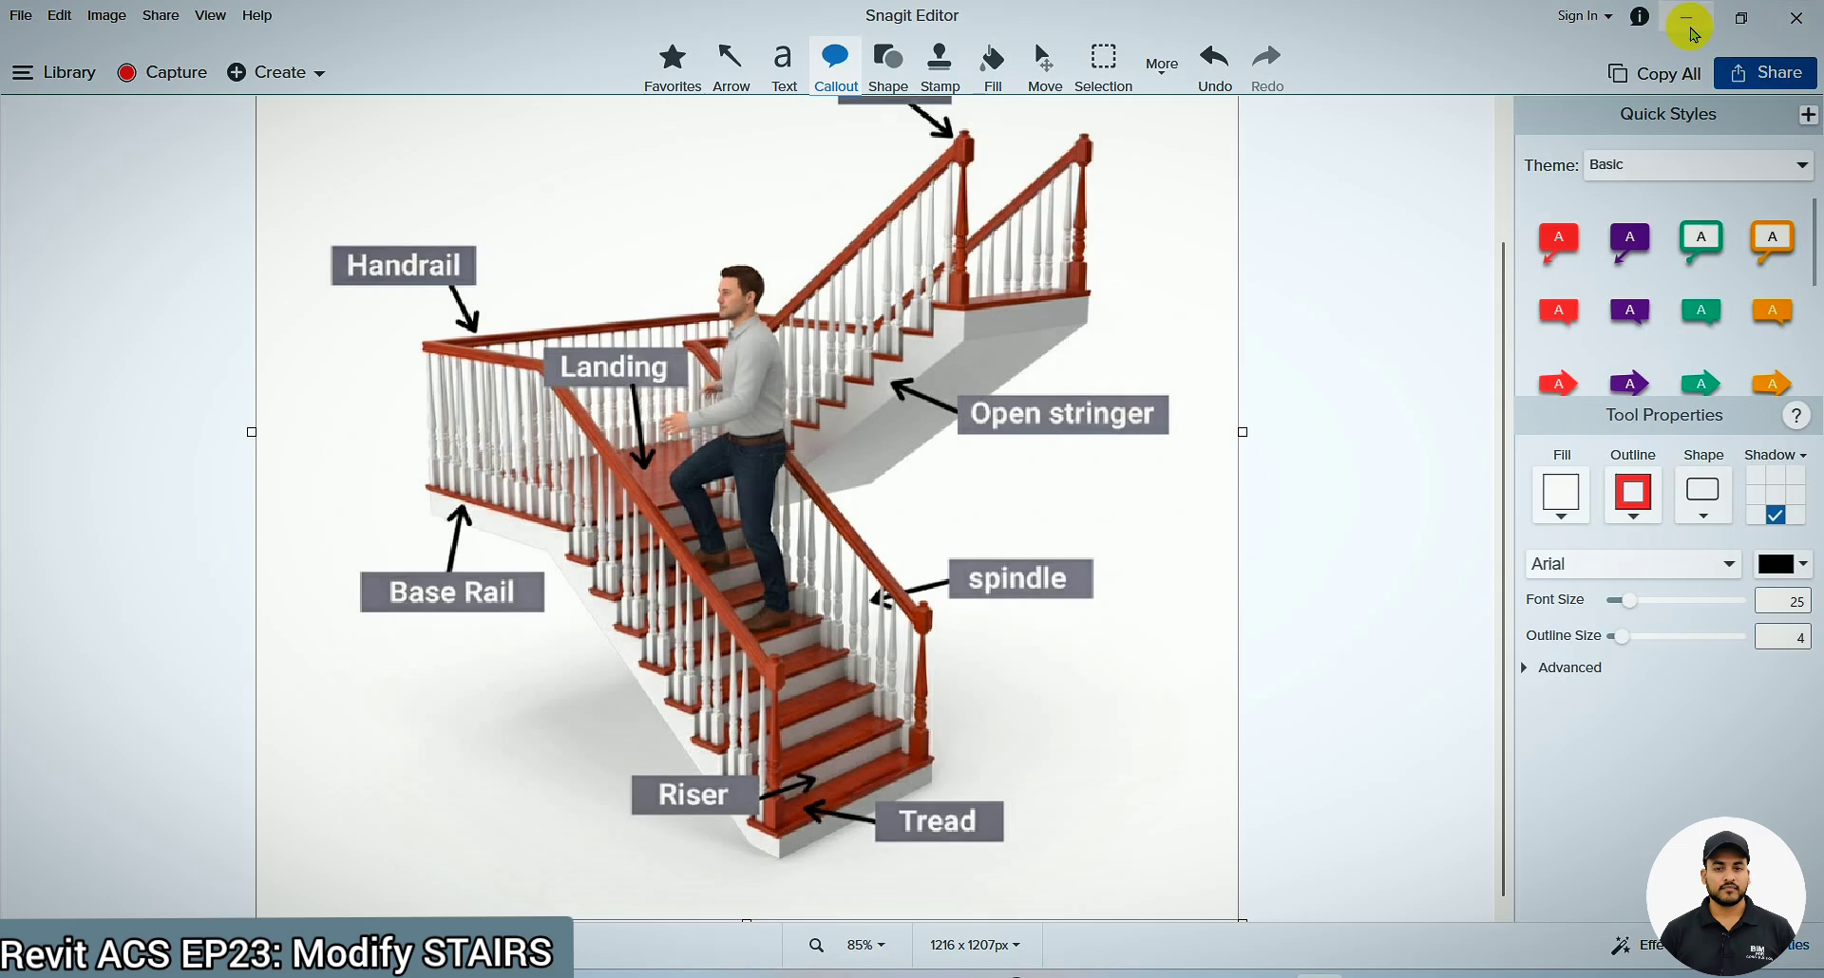
left_click(1688, 21)
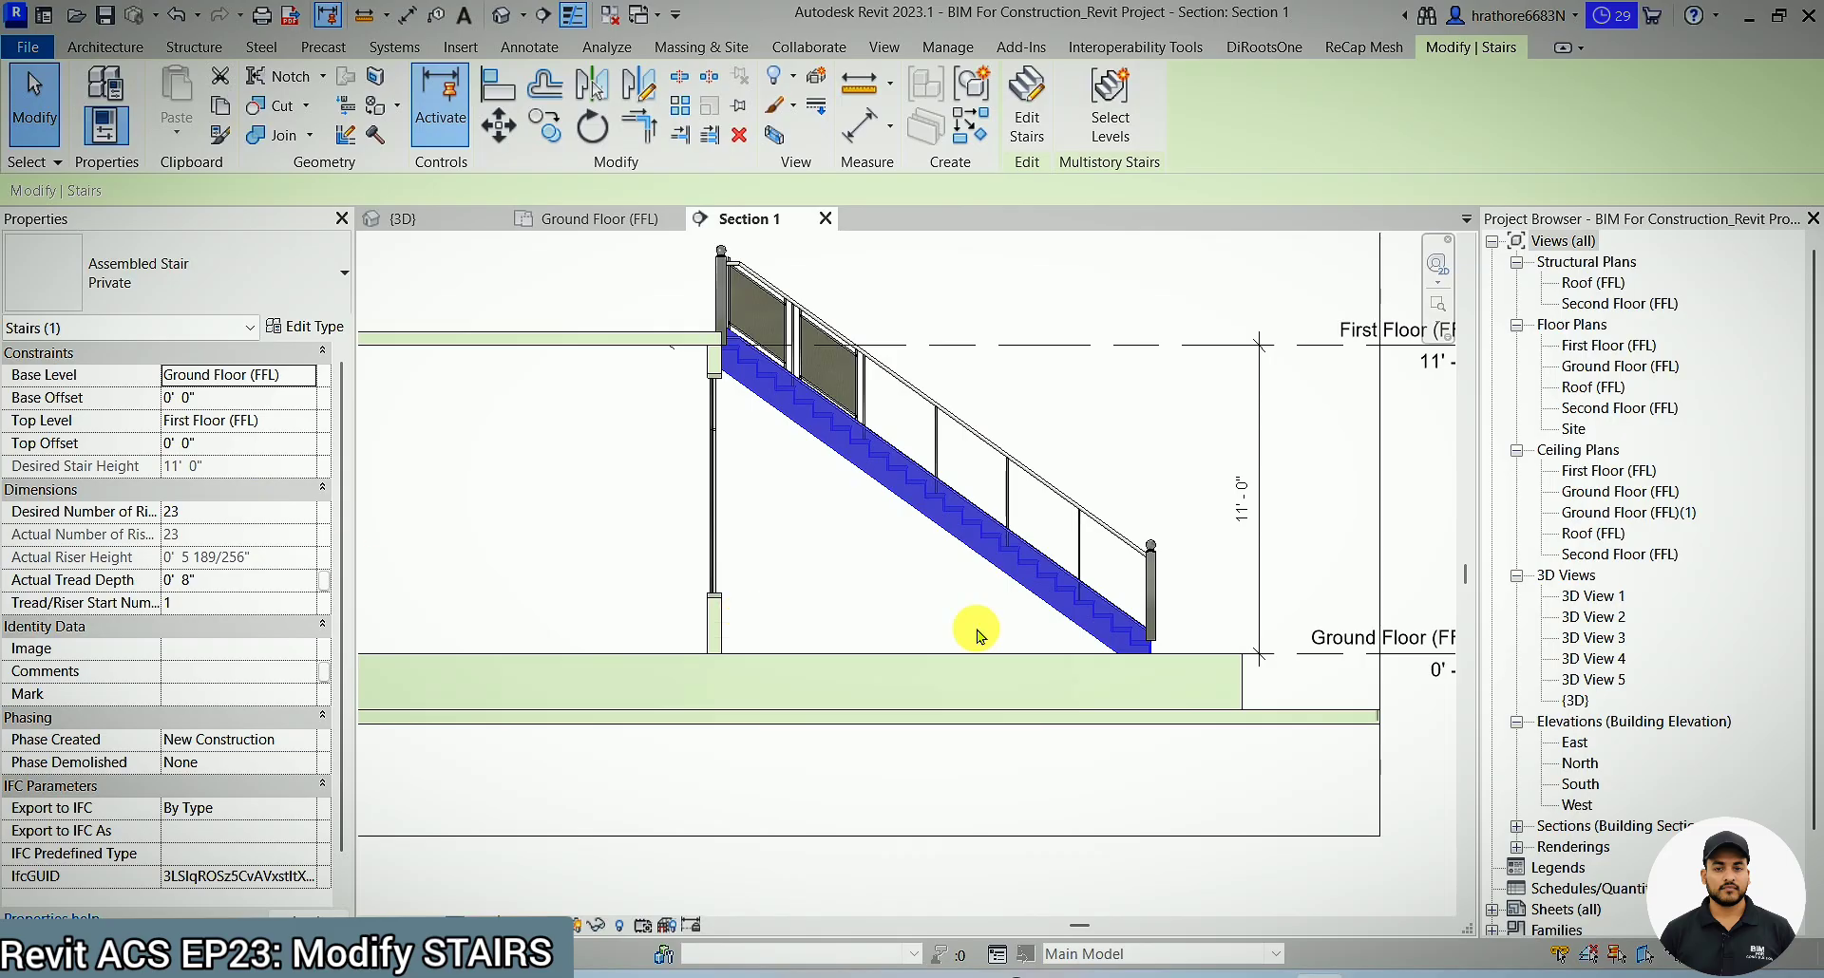
scroll(1140, 630, "up", 3)
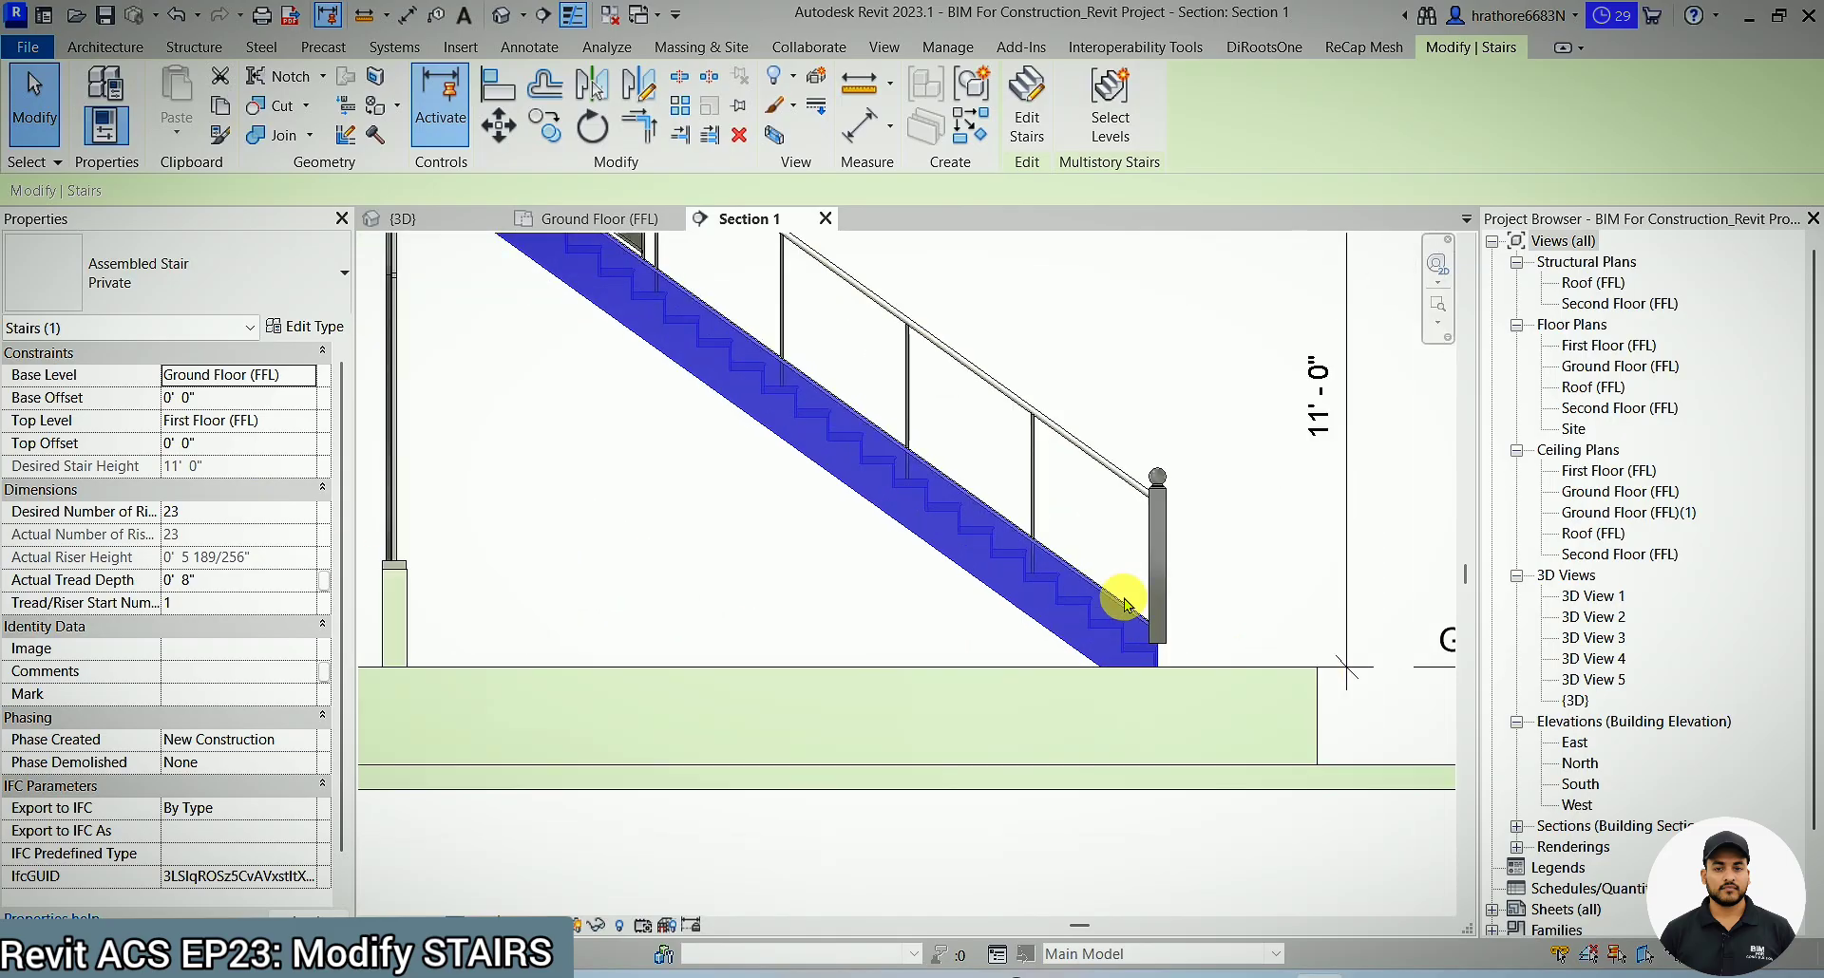
scroll(1050, 617, "down", 3)
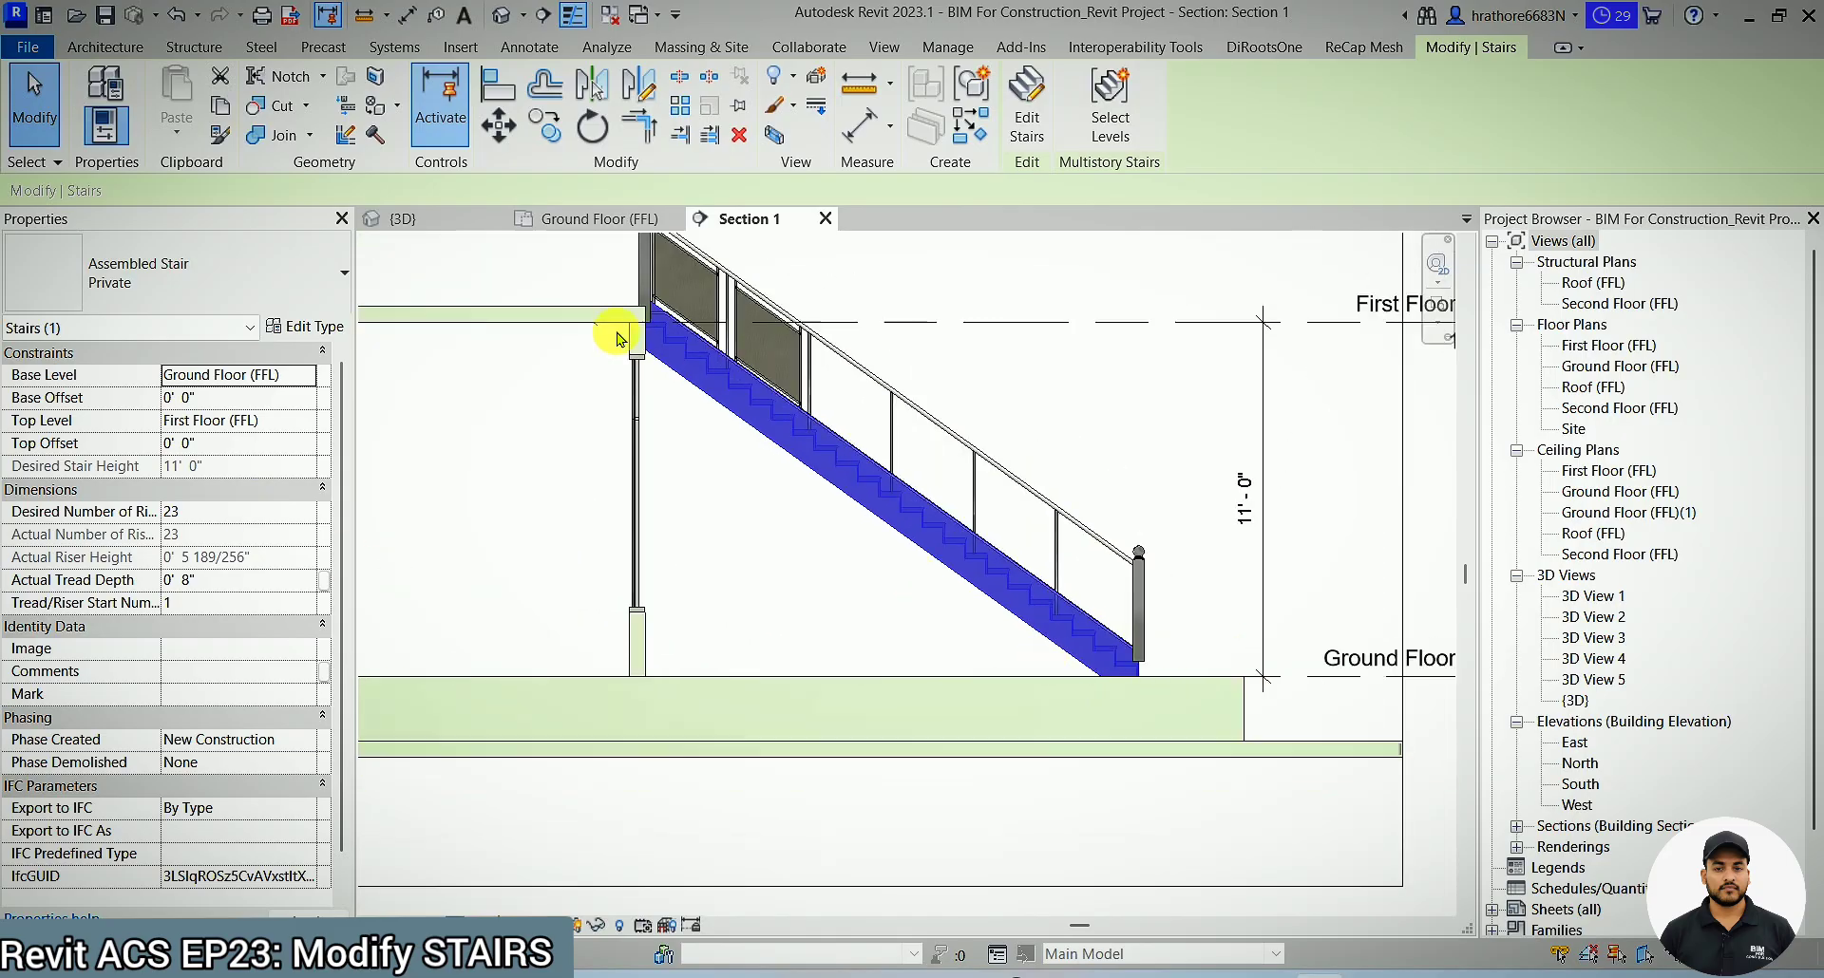
scroll(619, 339, "down", 1)
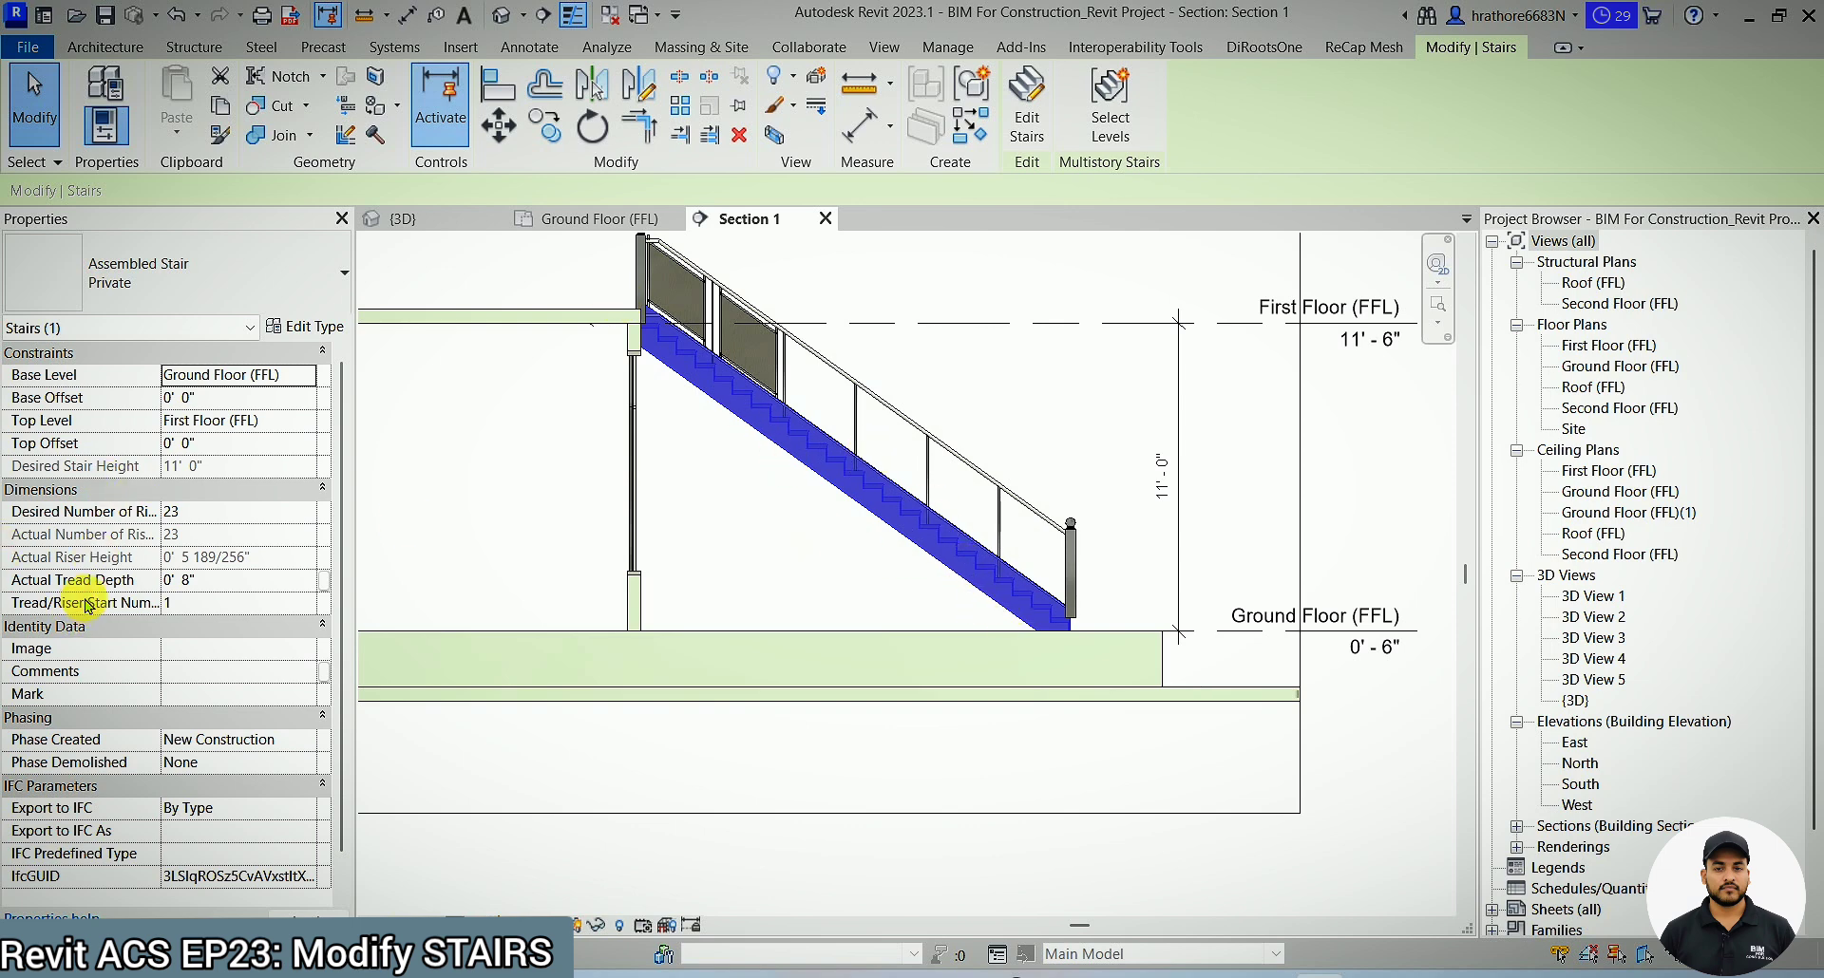
- Deselect the stair and display Section 1 in wireframe
left_click(902, 581)
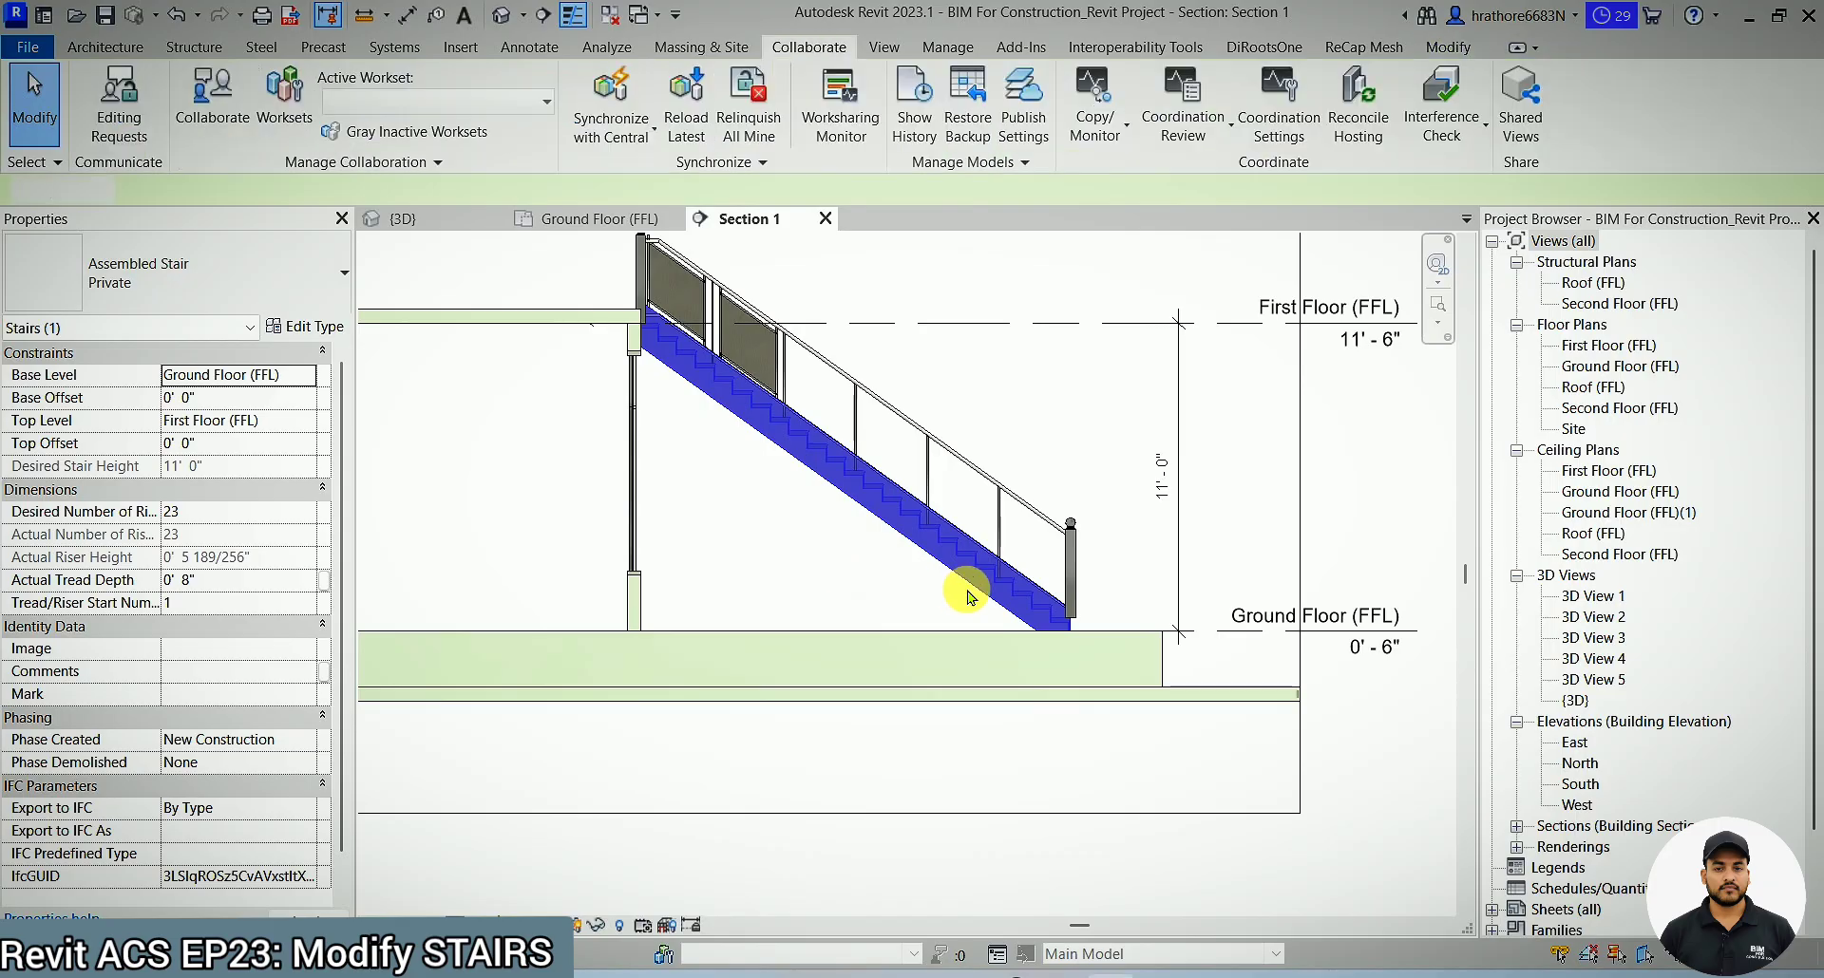
scroll(1069, 631, "up", 2)
key("w")
key("f")
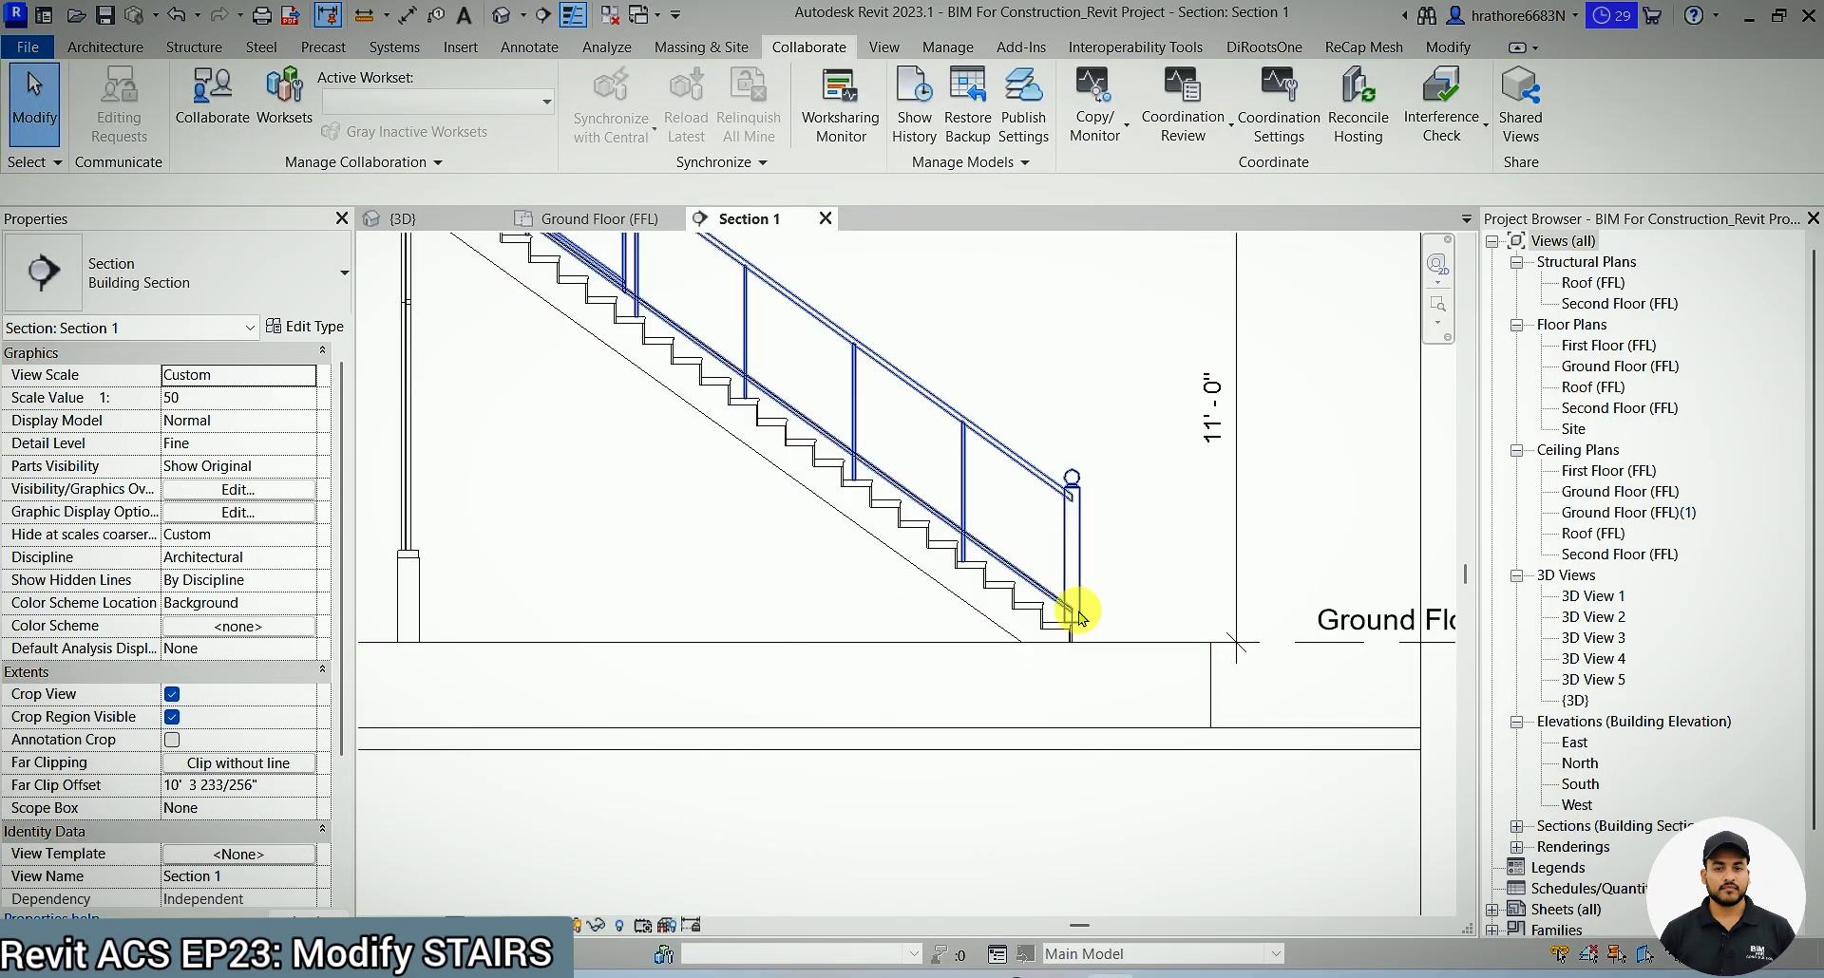
- Add an aligned dimension for one tread's depth near the stair's foot and compare it with the stair's Actual Tread Depth property
scroll(1071, 622, "up", 2)
scroll(1071, 625, "up", 2)
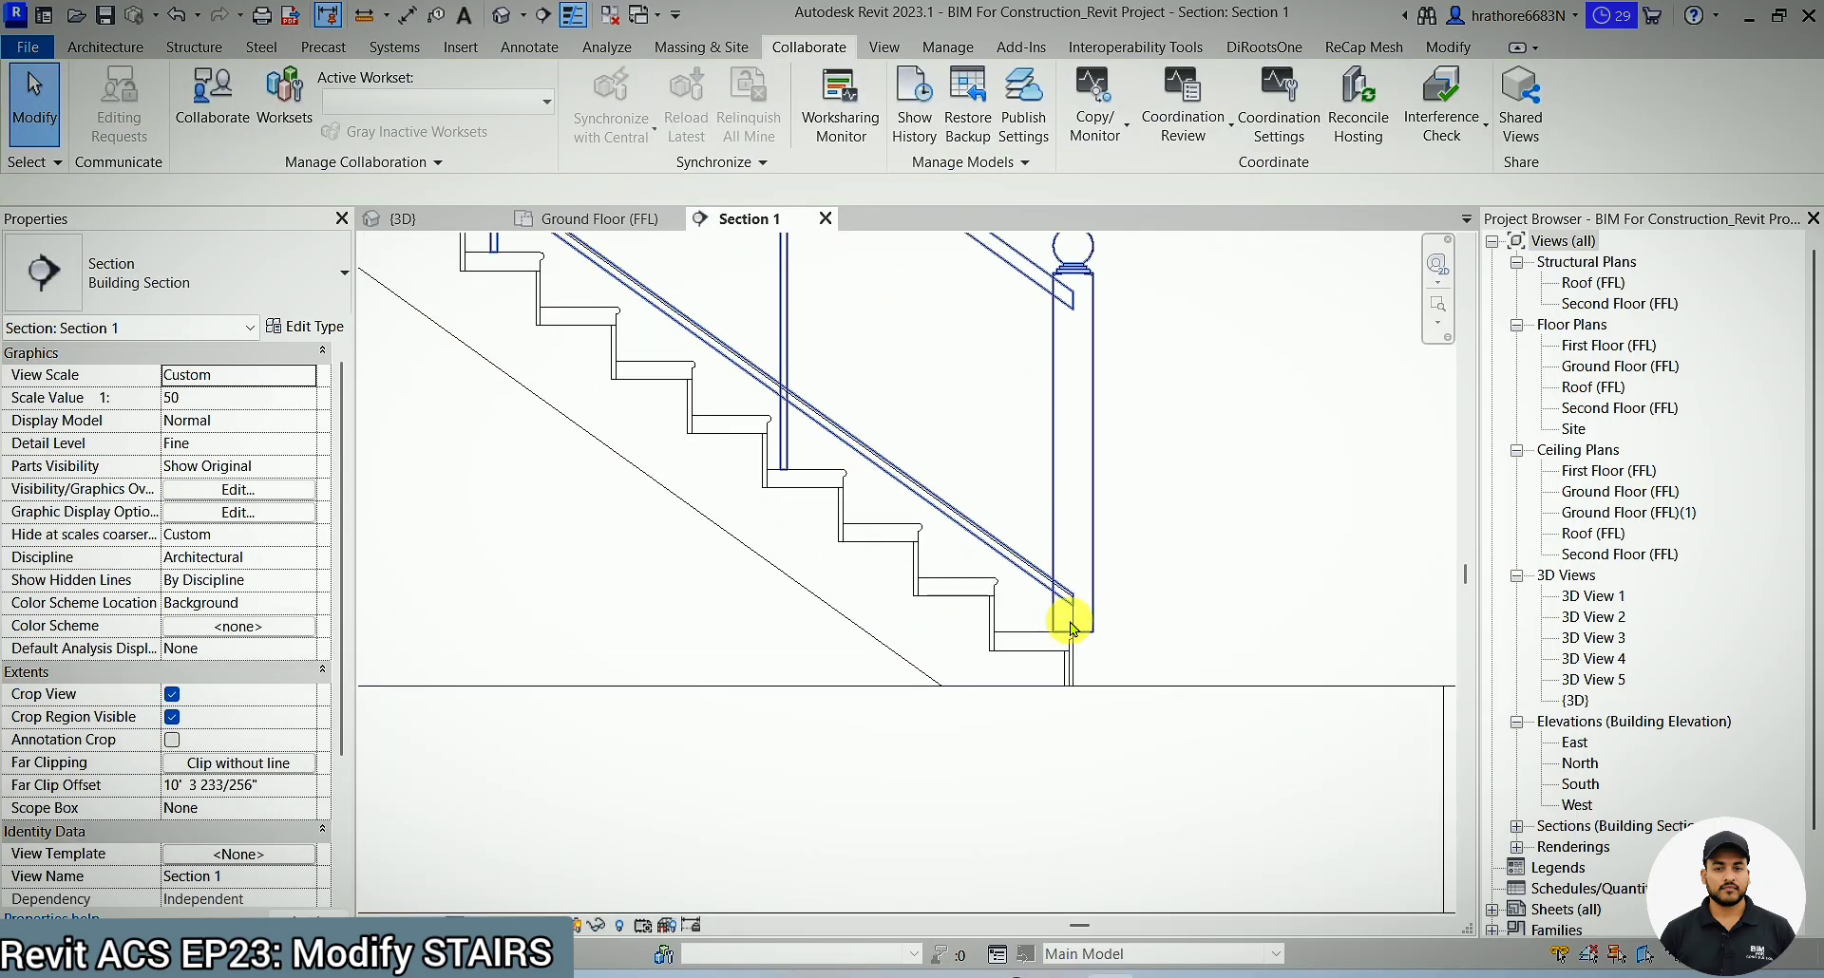
key("d")
key("i")
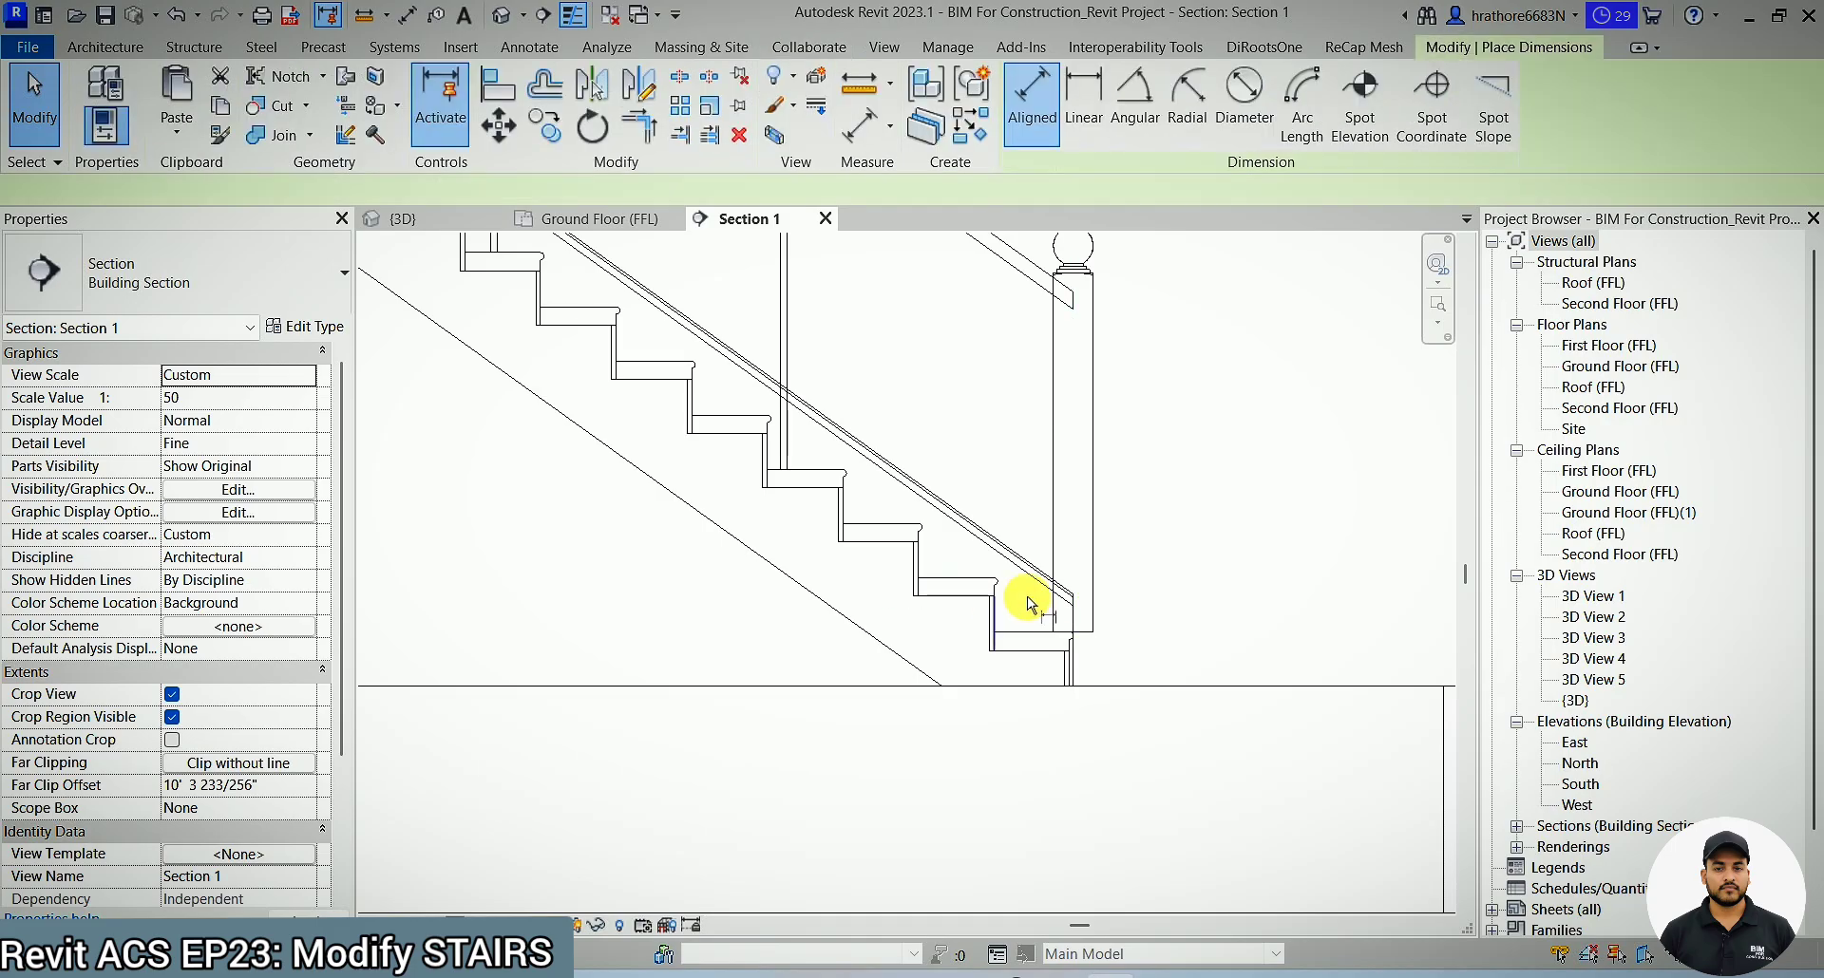
scroll(919, 597, "up", 2)
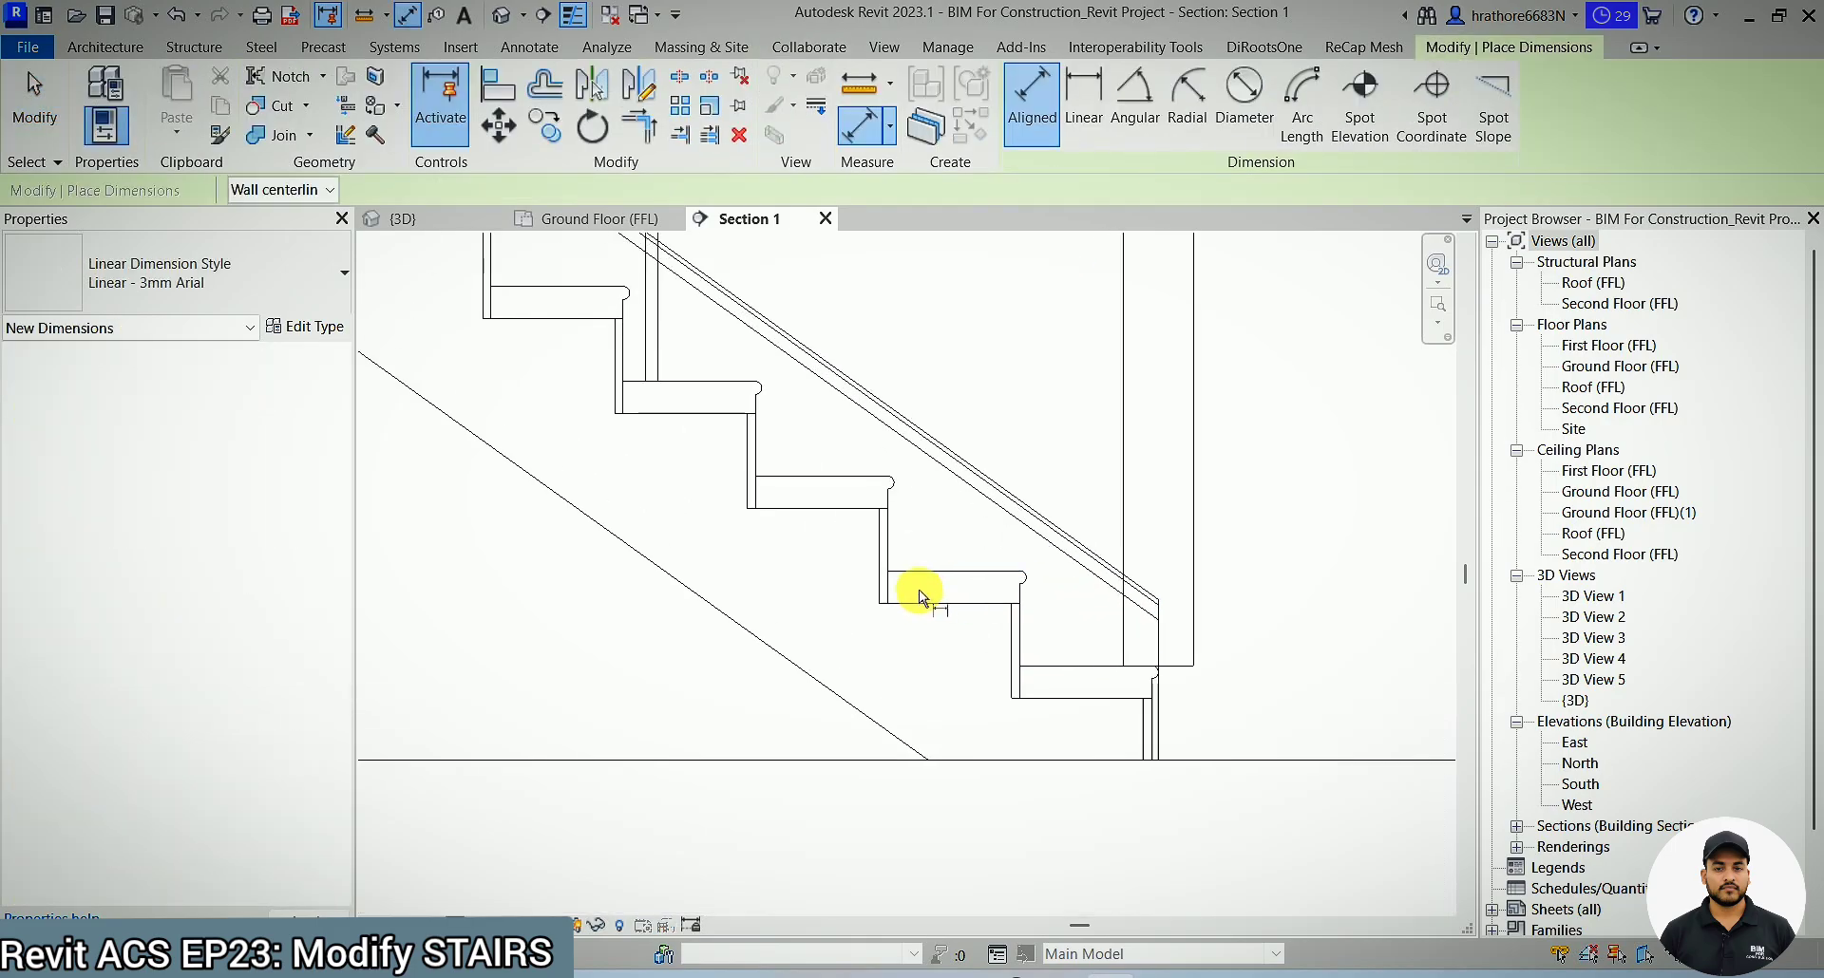
left_click(884, 539)
left_click(1007, 642)
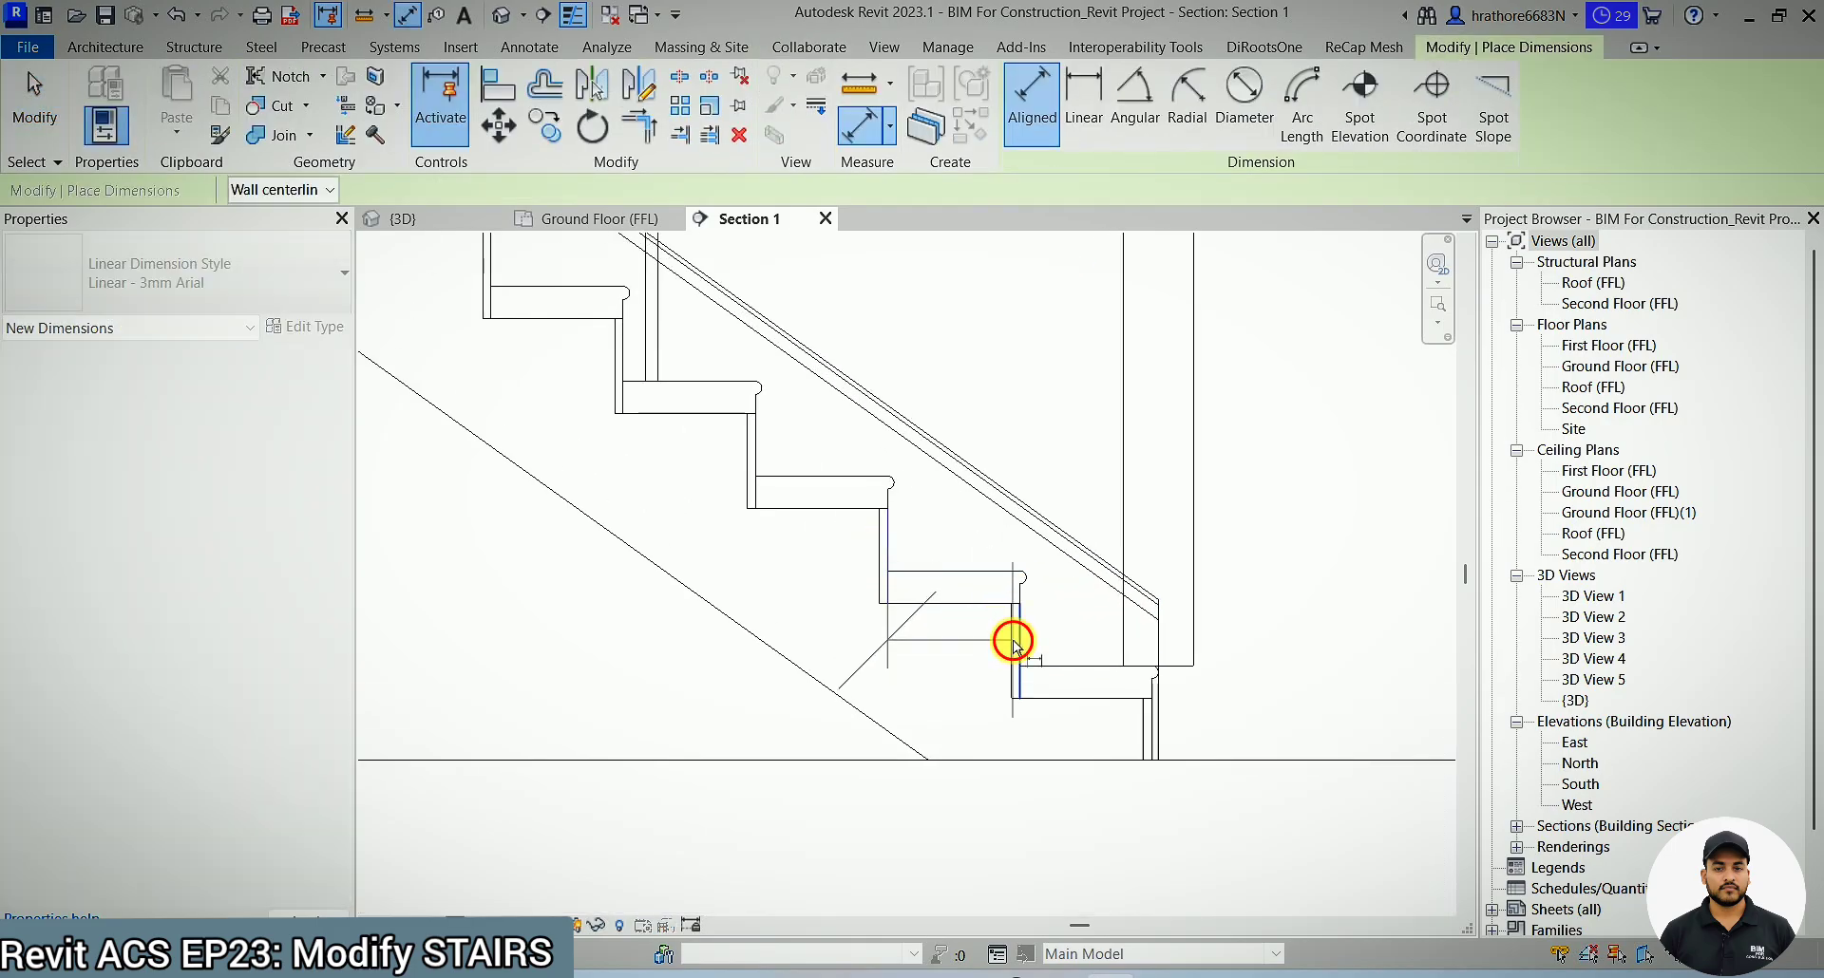
scroll(1008, 640, "down", 2)
left_click(1038, 835)
key("Escape")
key("Escape")
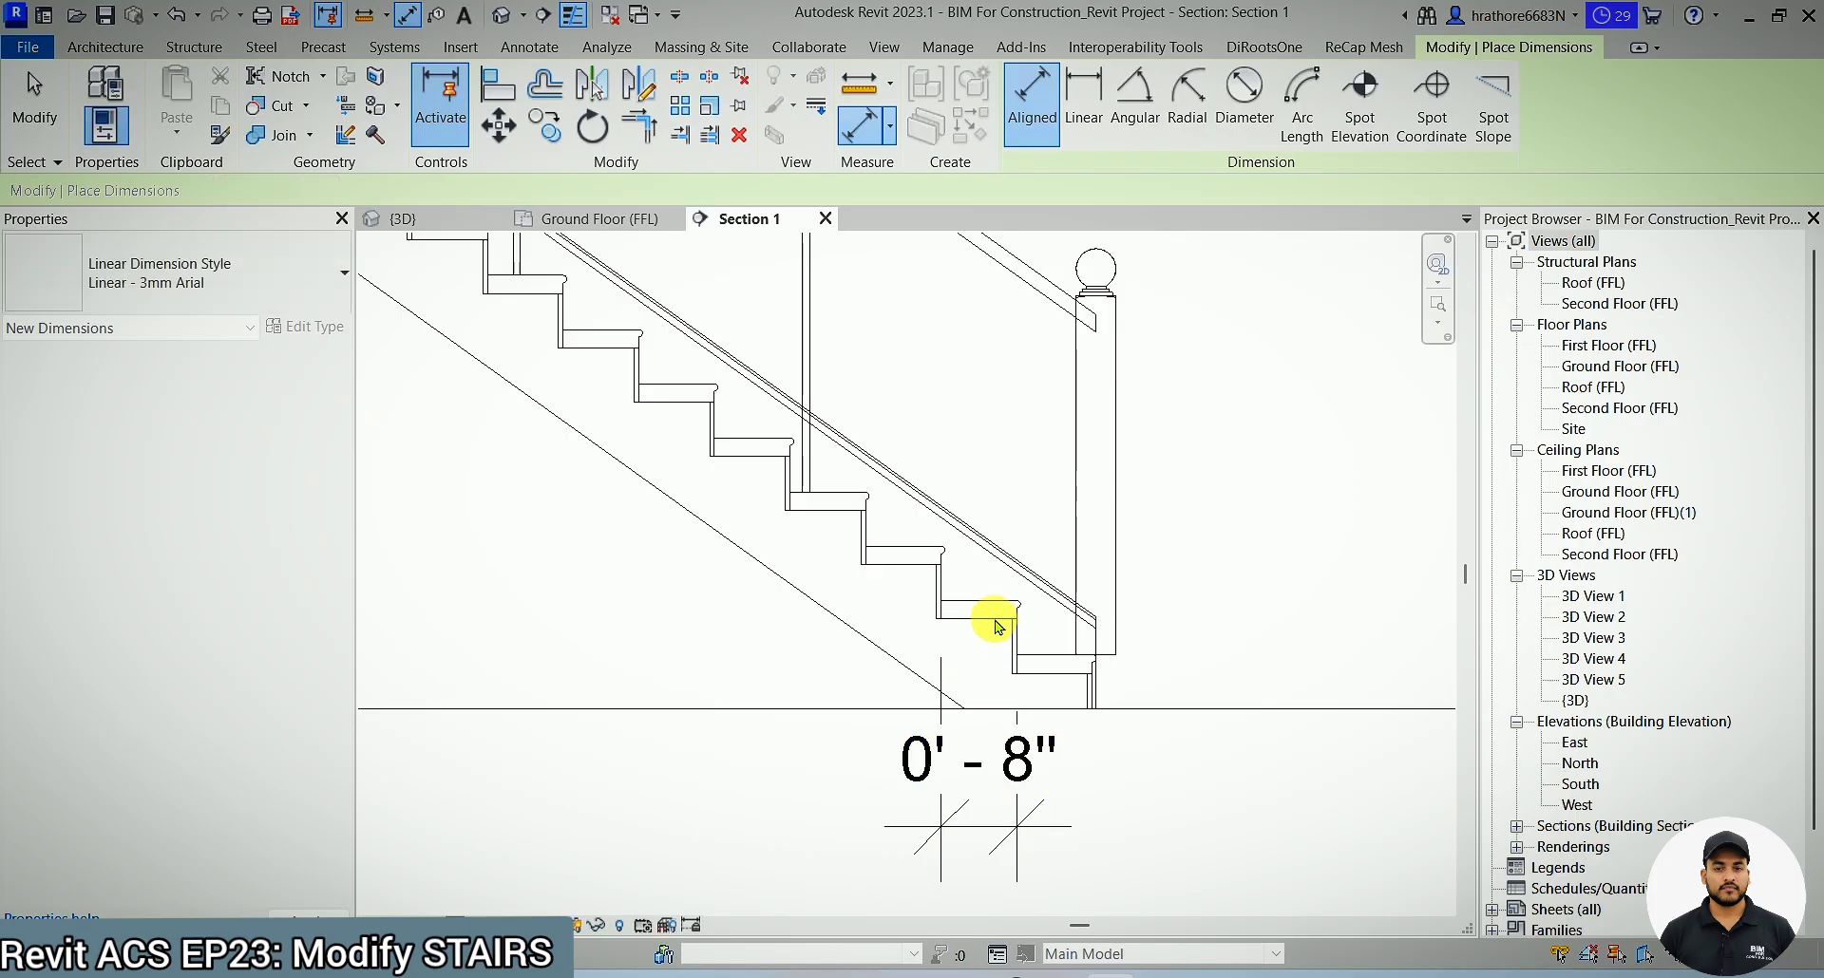
left_click(989, 624)
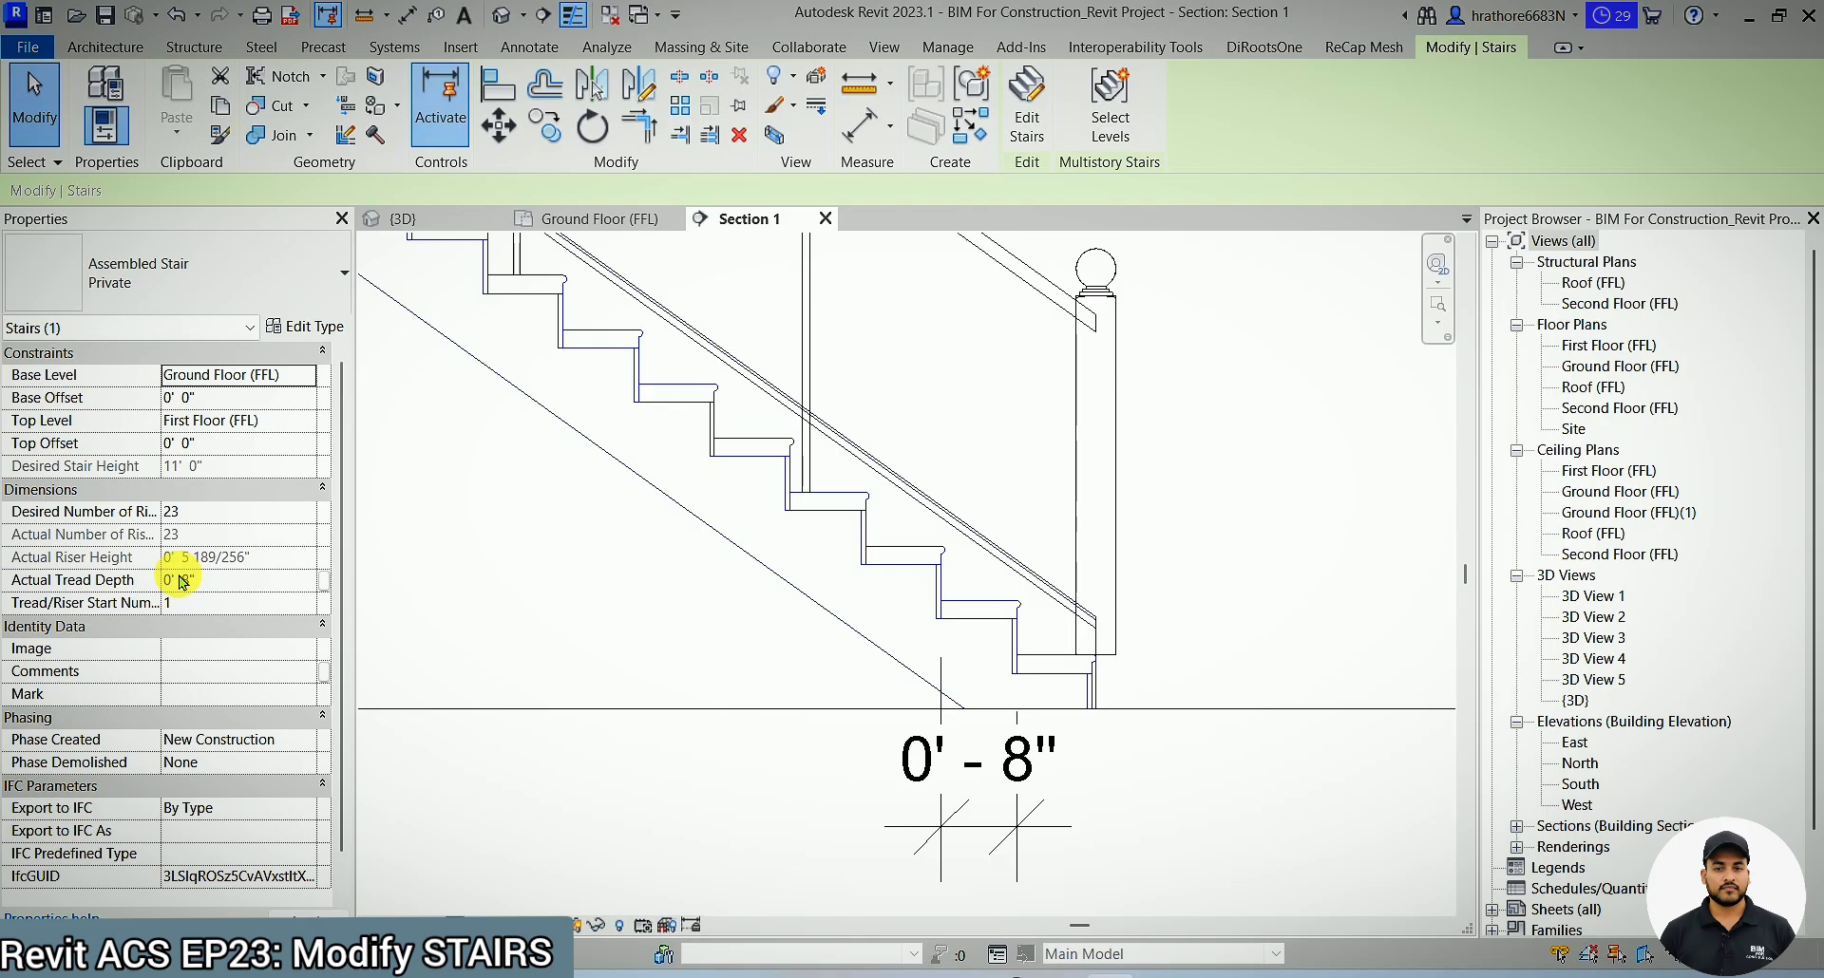
left_click(1168, 615)
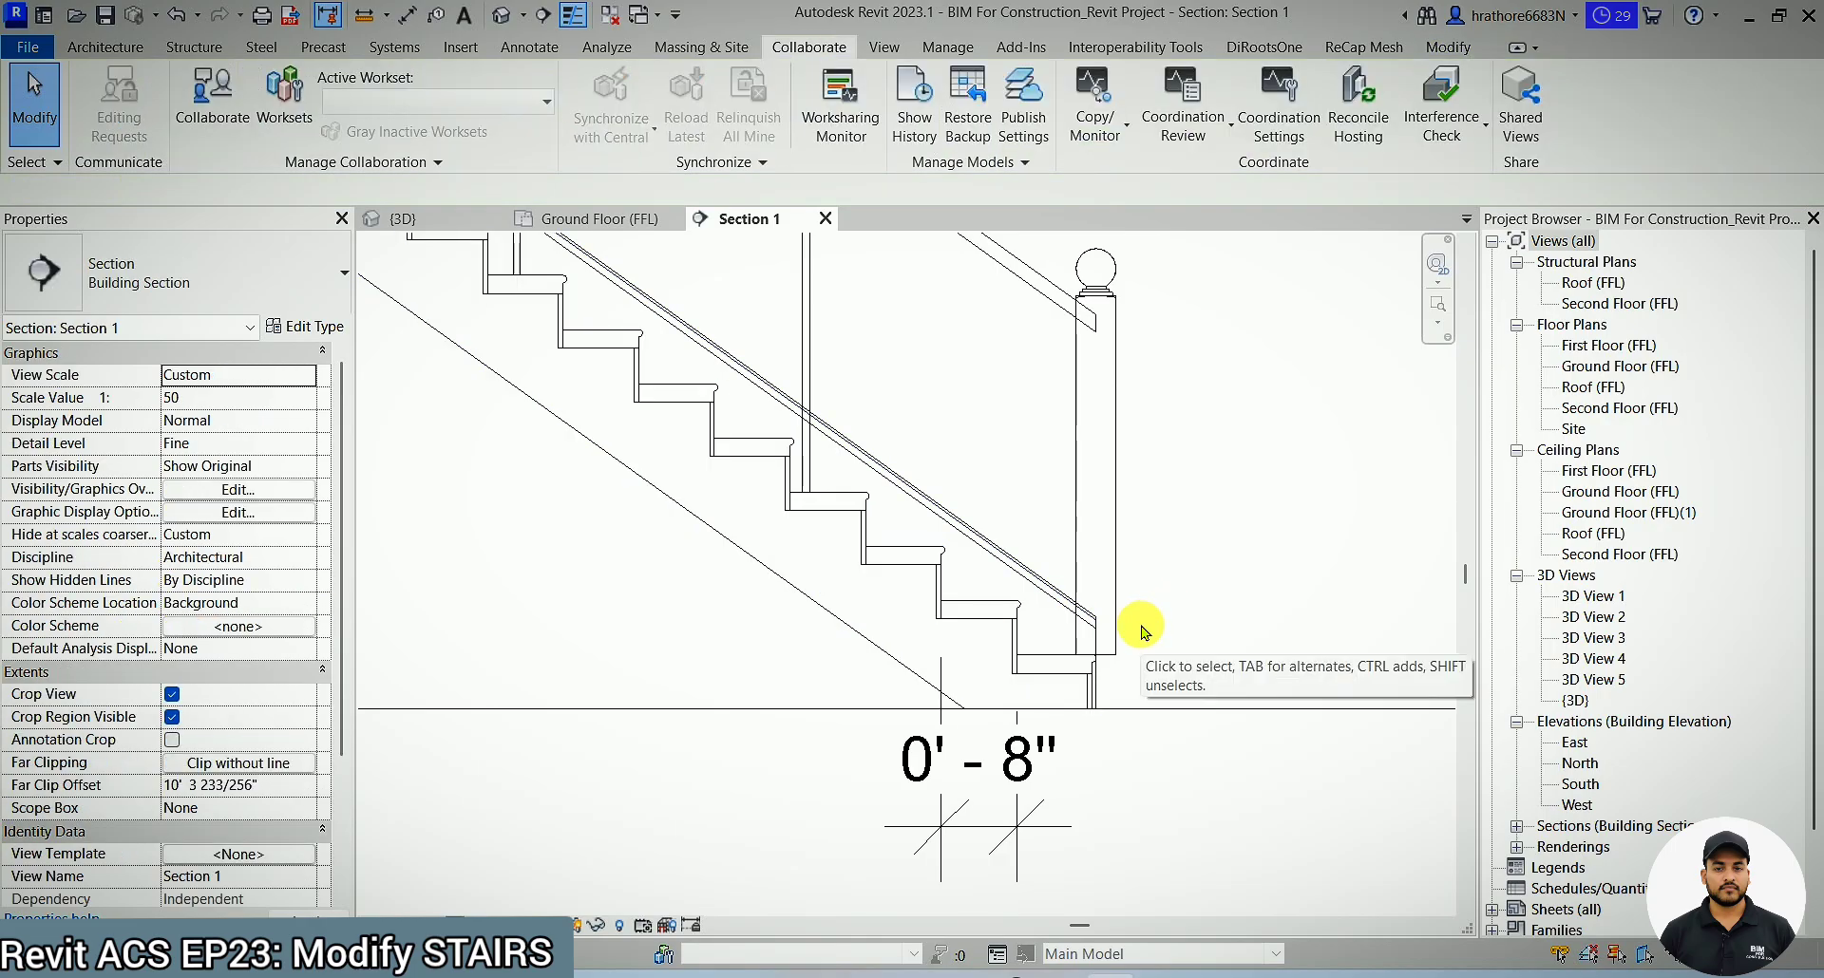
- Add an aligned dimension for the riser height between the tops of two consecutive treads near the stair's foot, and select the stair to compare
key("d")
key("i")
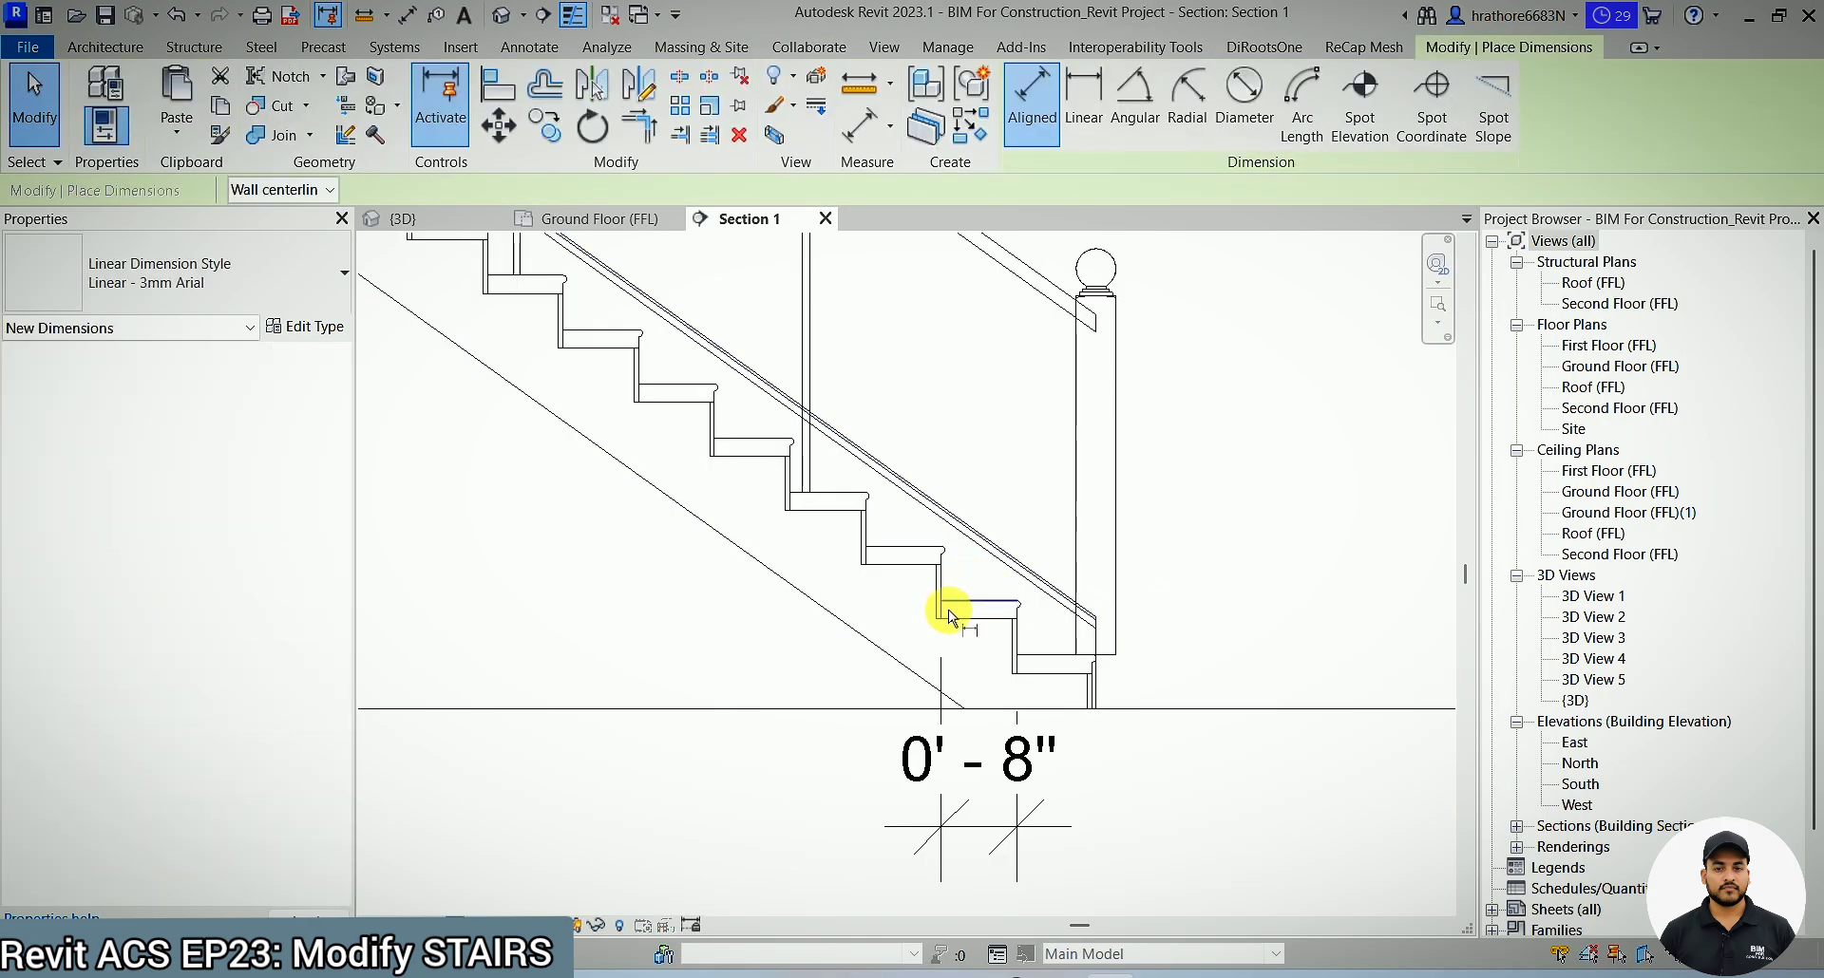
scroll(948, 611, "up", 2)
scroll(948, 608, "up", 2)
left_click(956, 621)
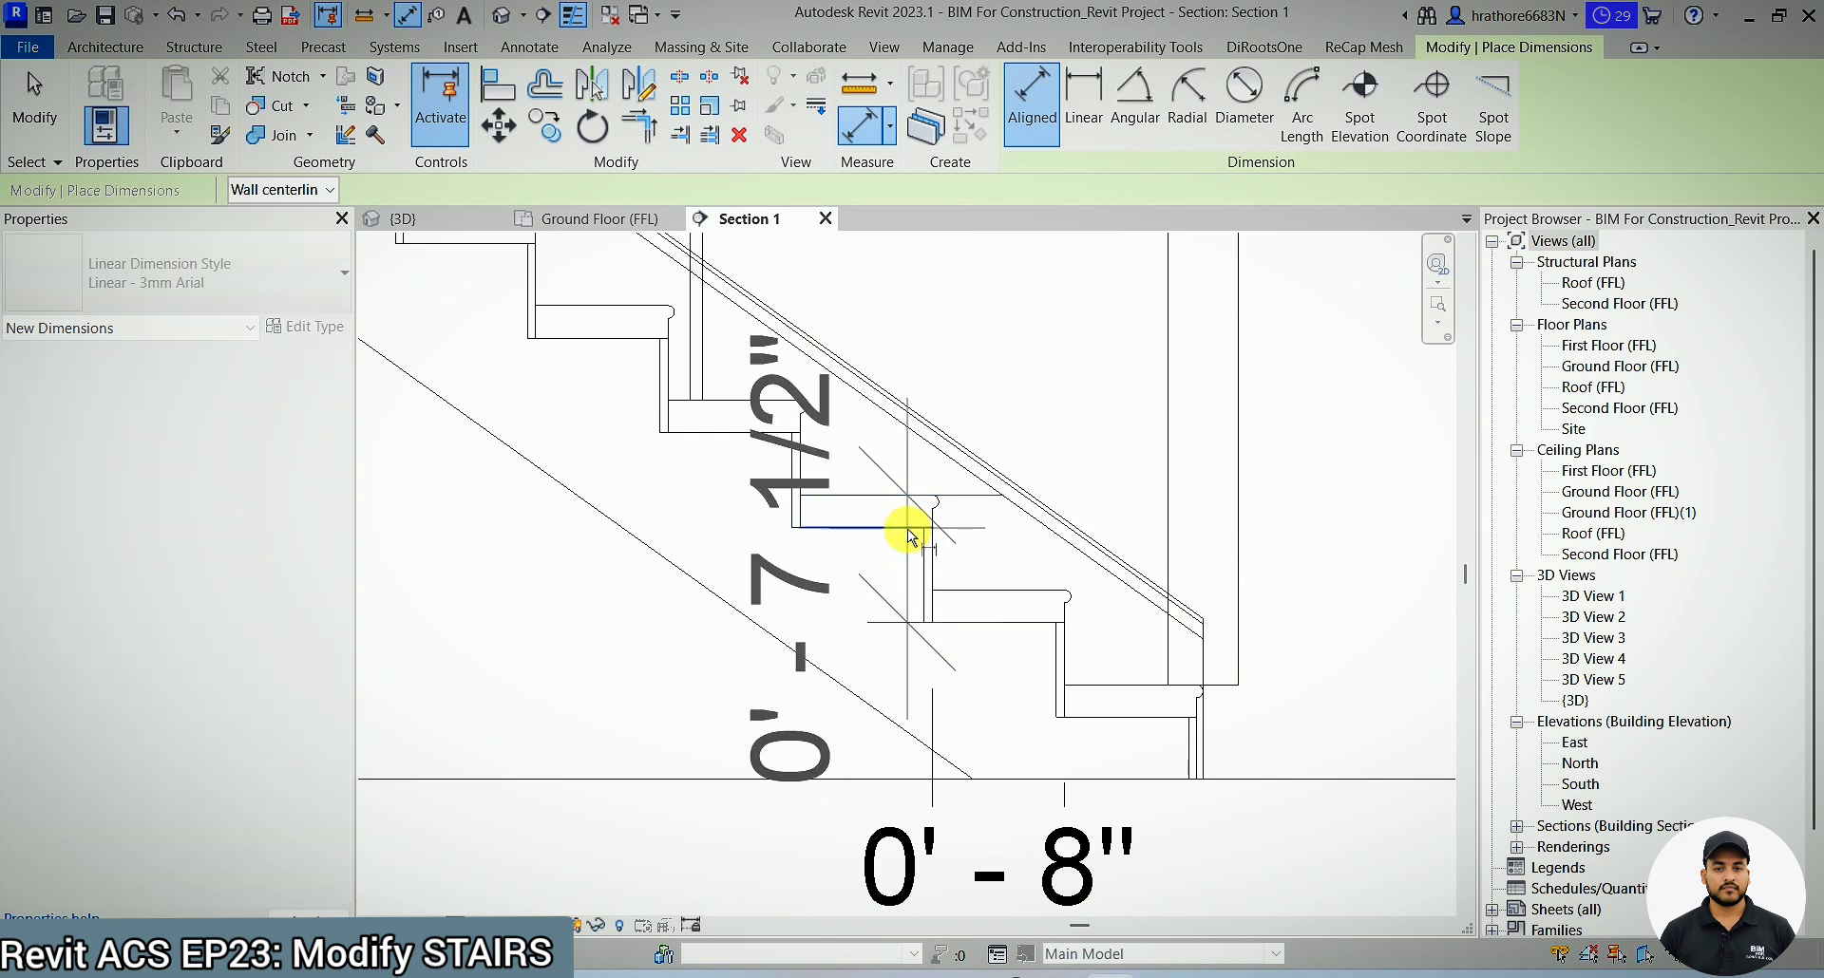
key("Escape")
left_click(957, 589)
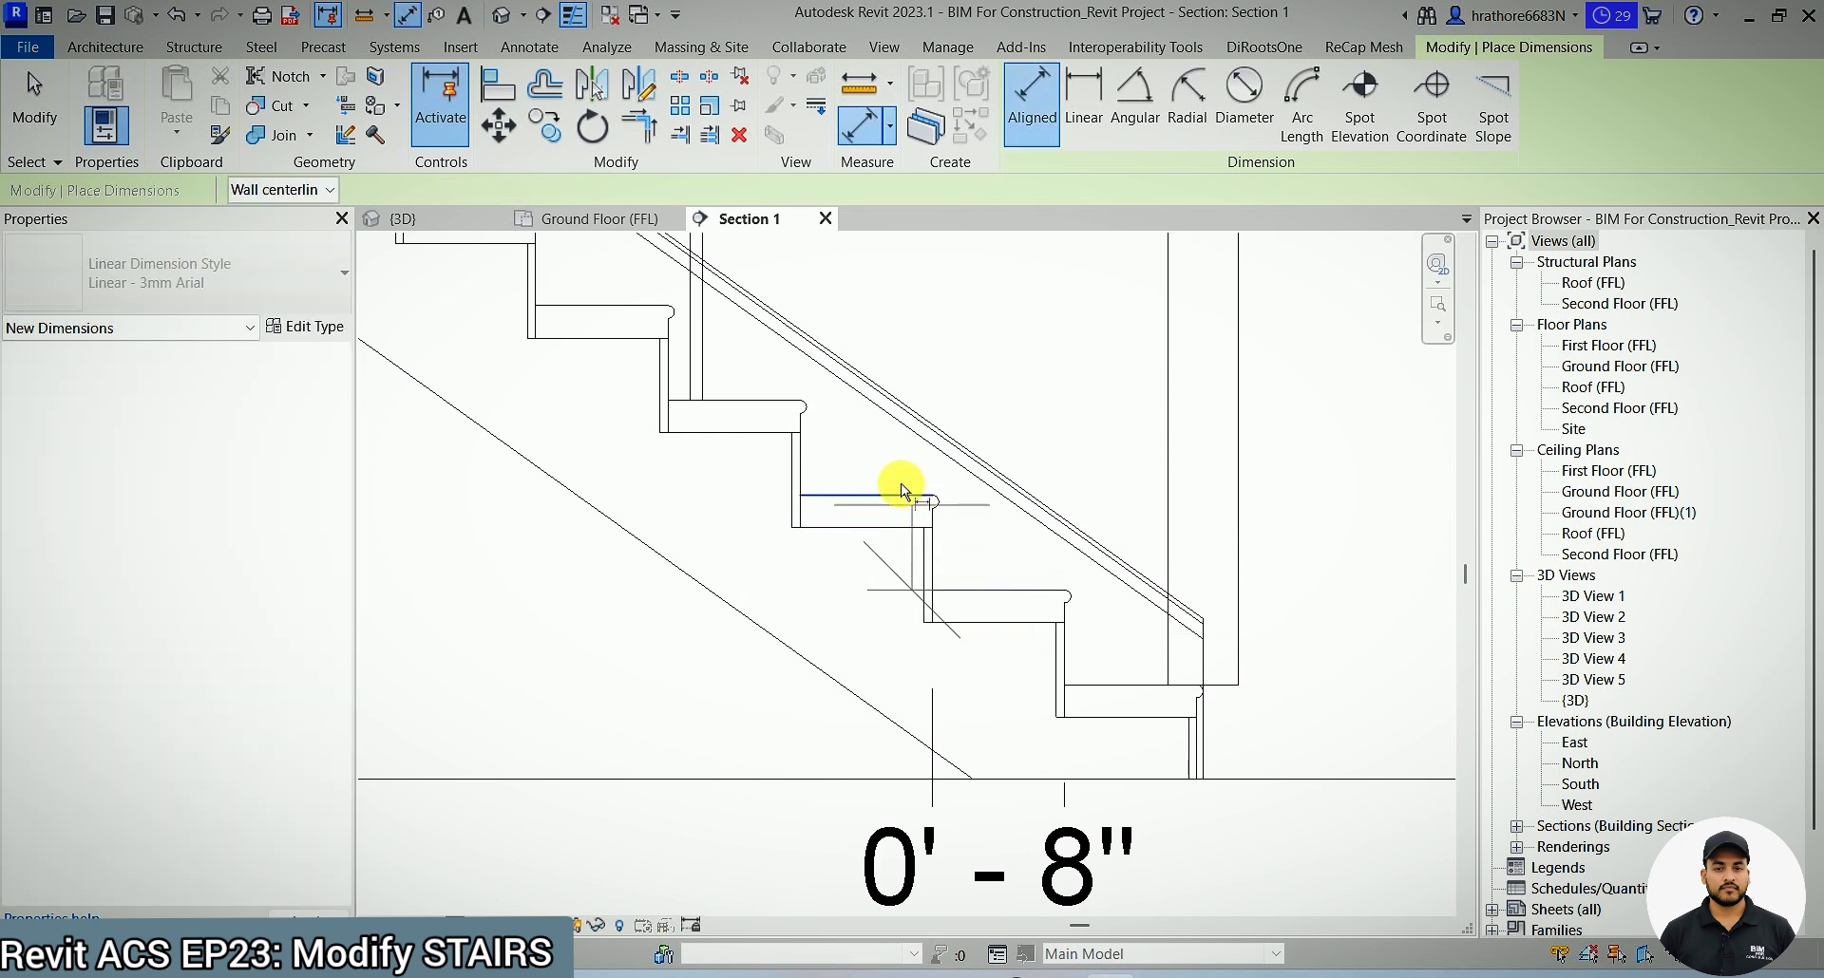
left_click(901, 496)
scroll(931, 520, "down", 3)
left_click(686, 656)
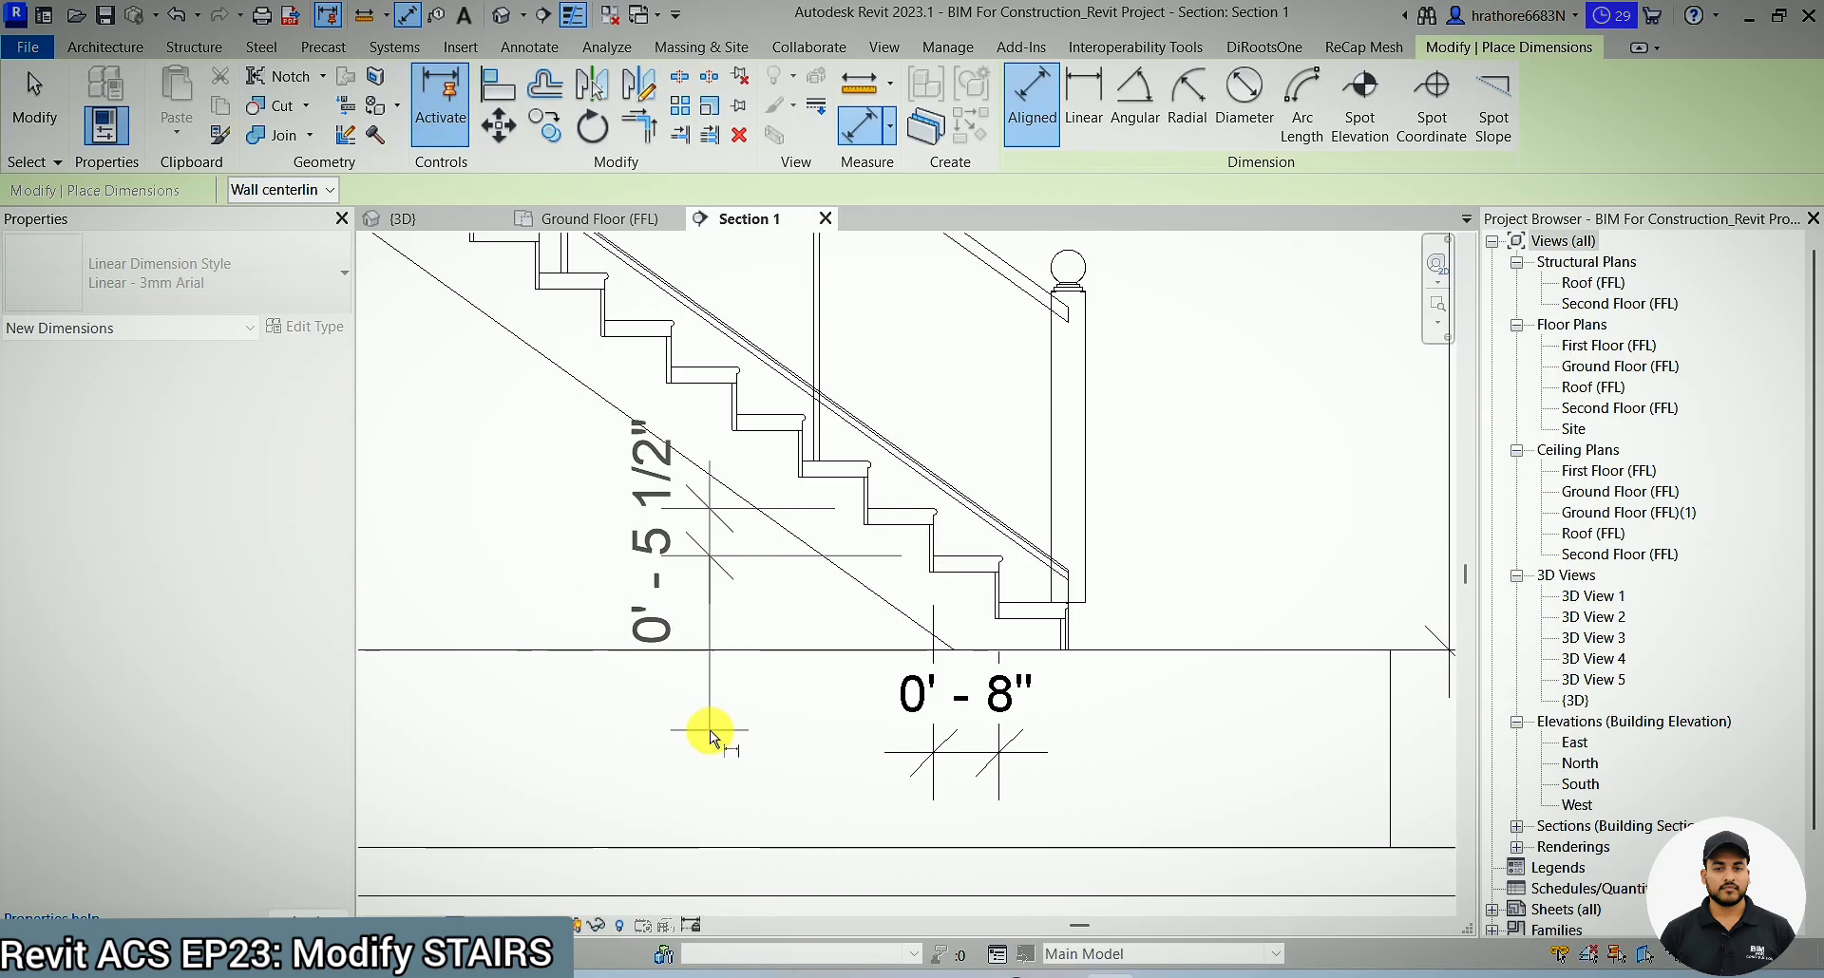
key("Escape")
key("Escape")
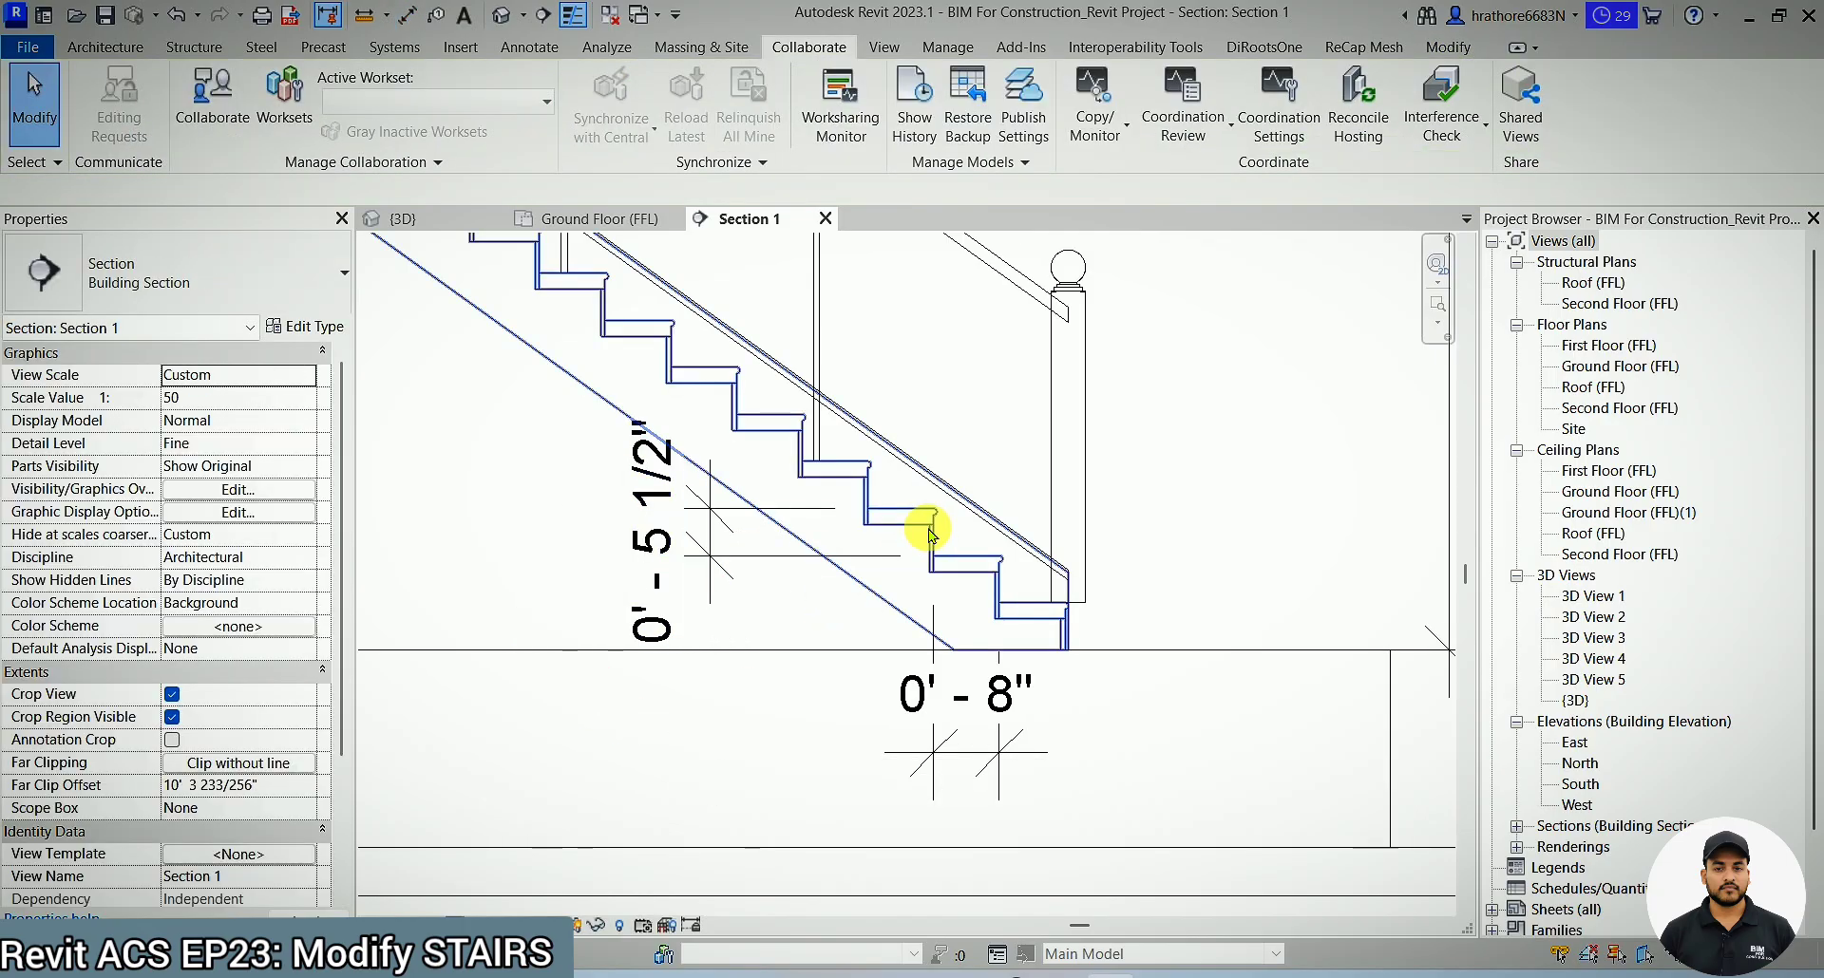
left_click(928, 522)
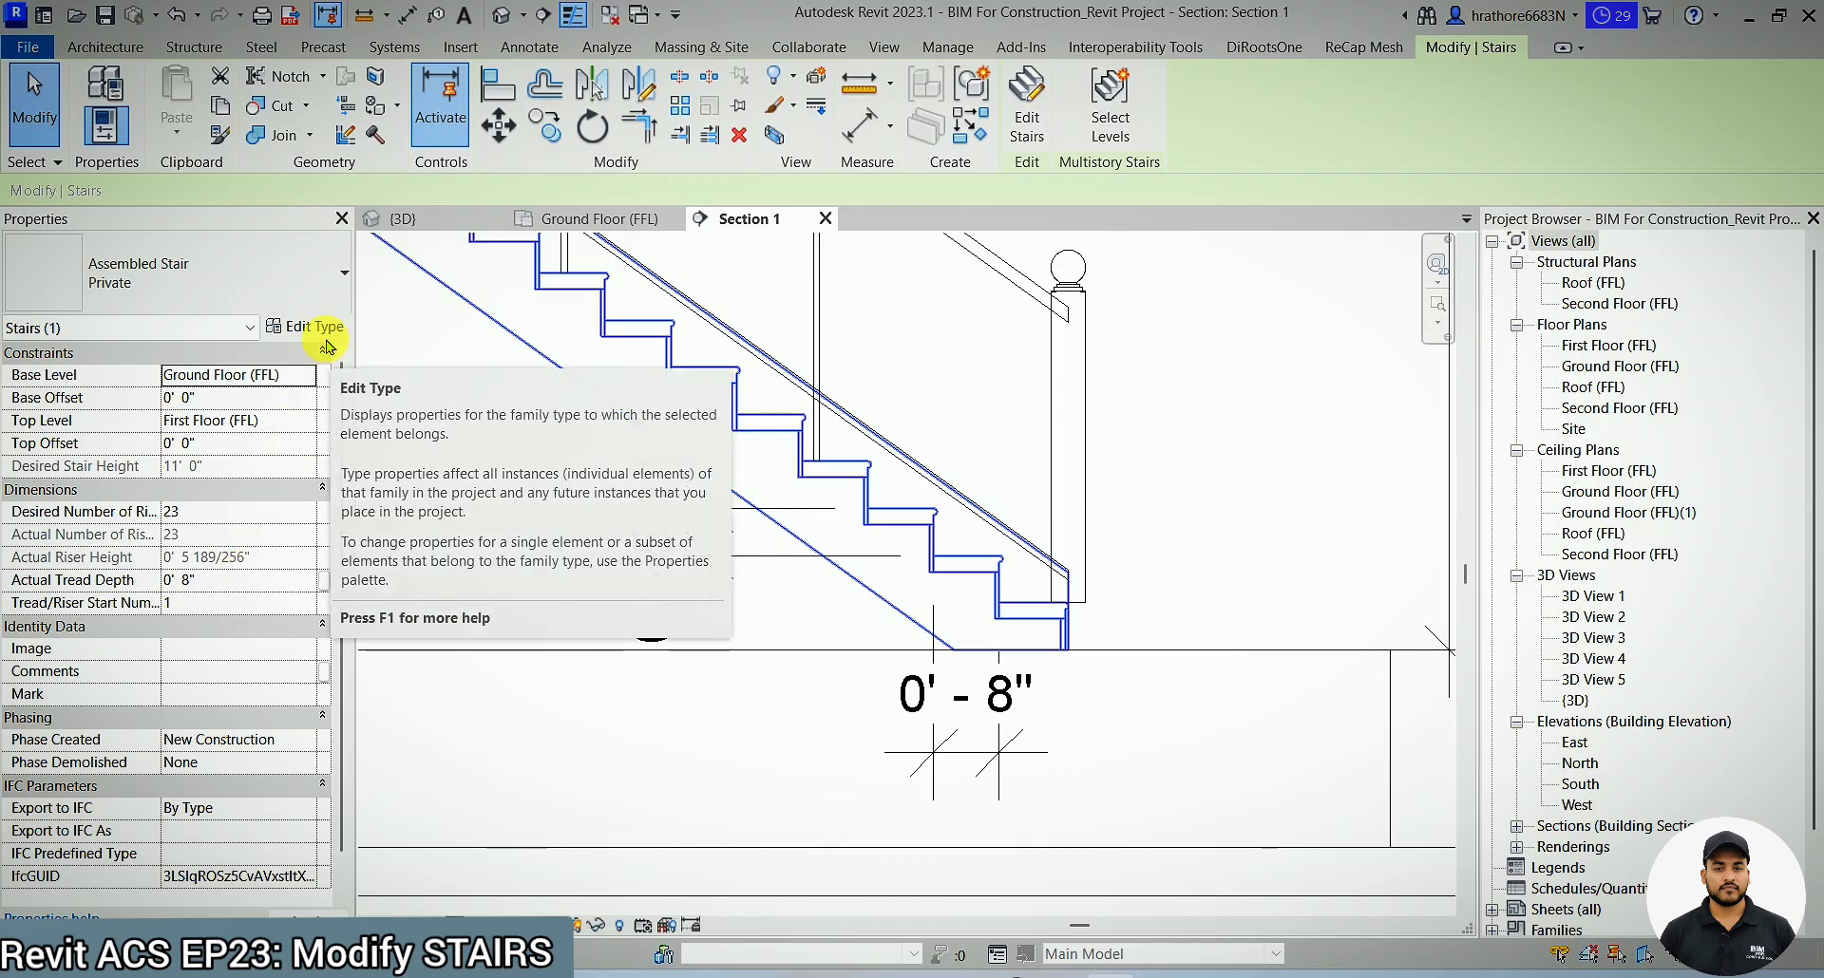
scroll(1069, 788, "down", 1)
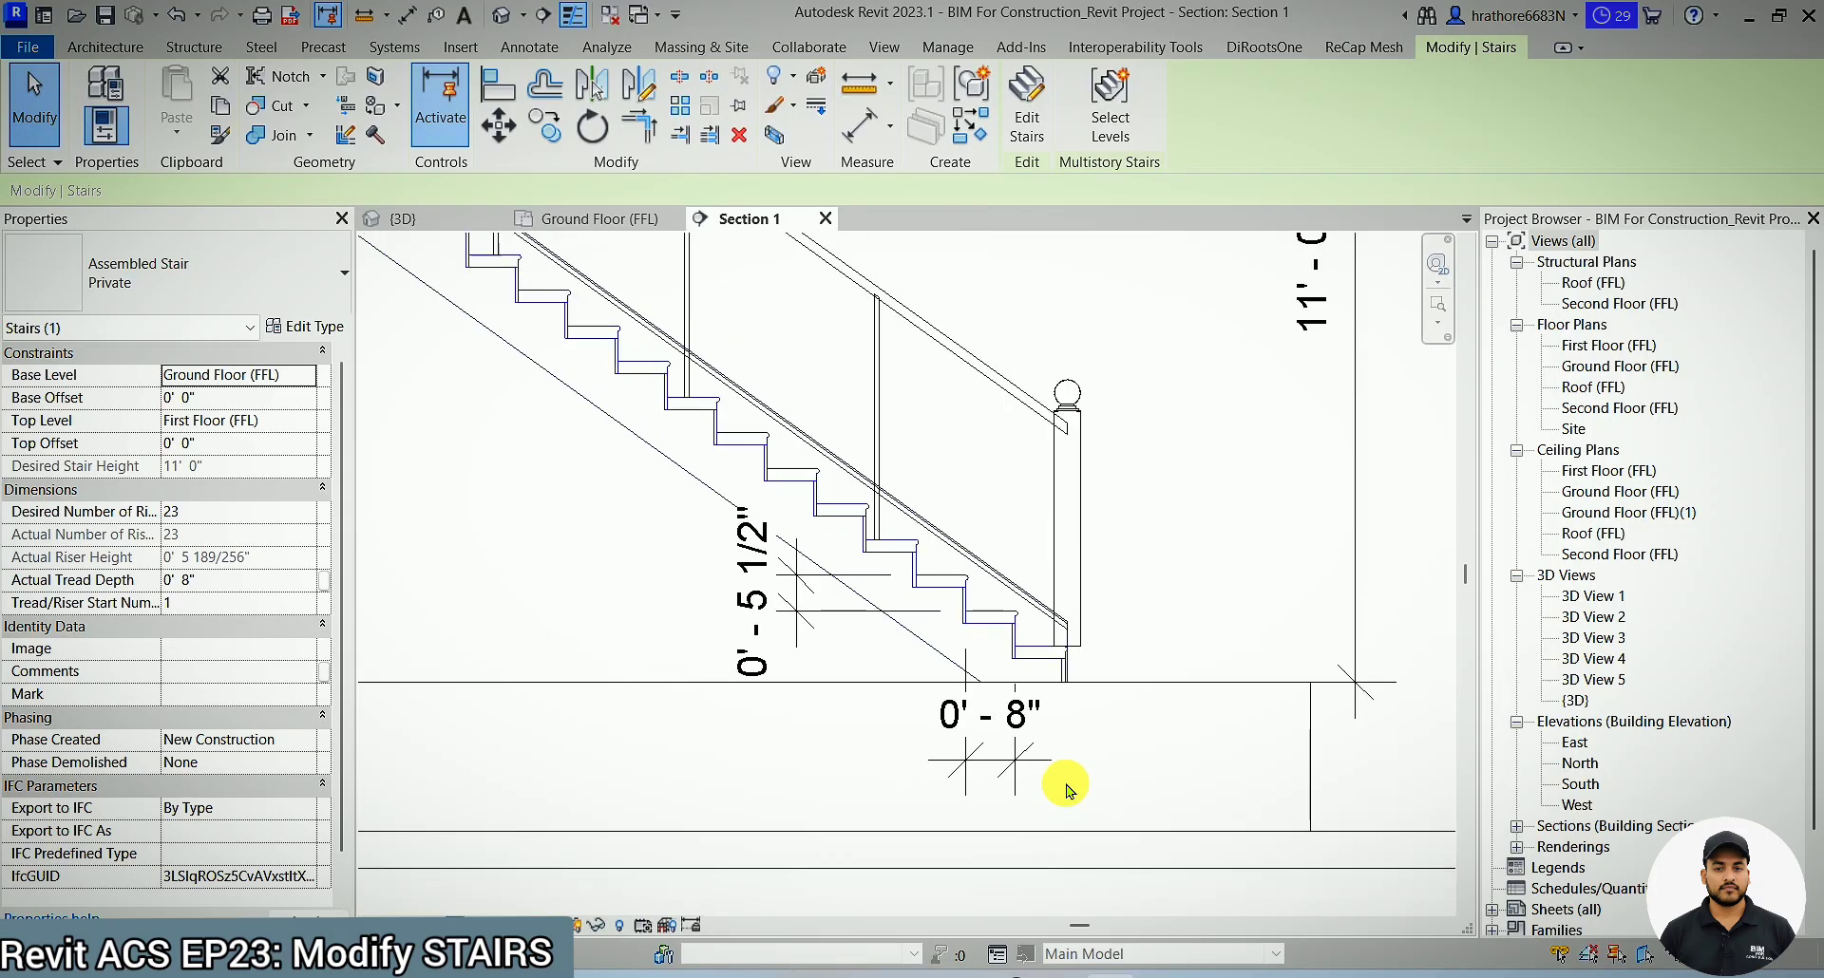
- Move the Section 1 line in the Ground Floor plan away from the straight stair to the building's left edge
left_click(603, 219)
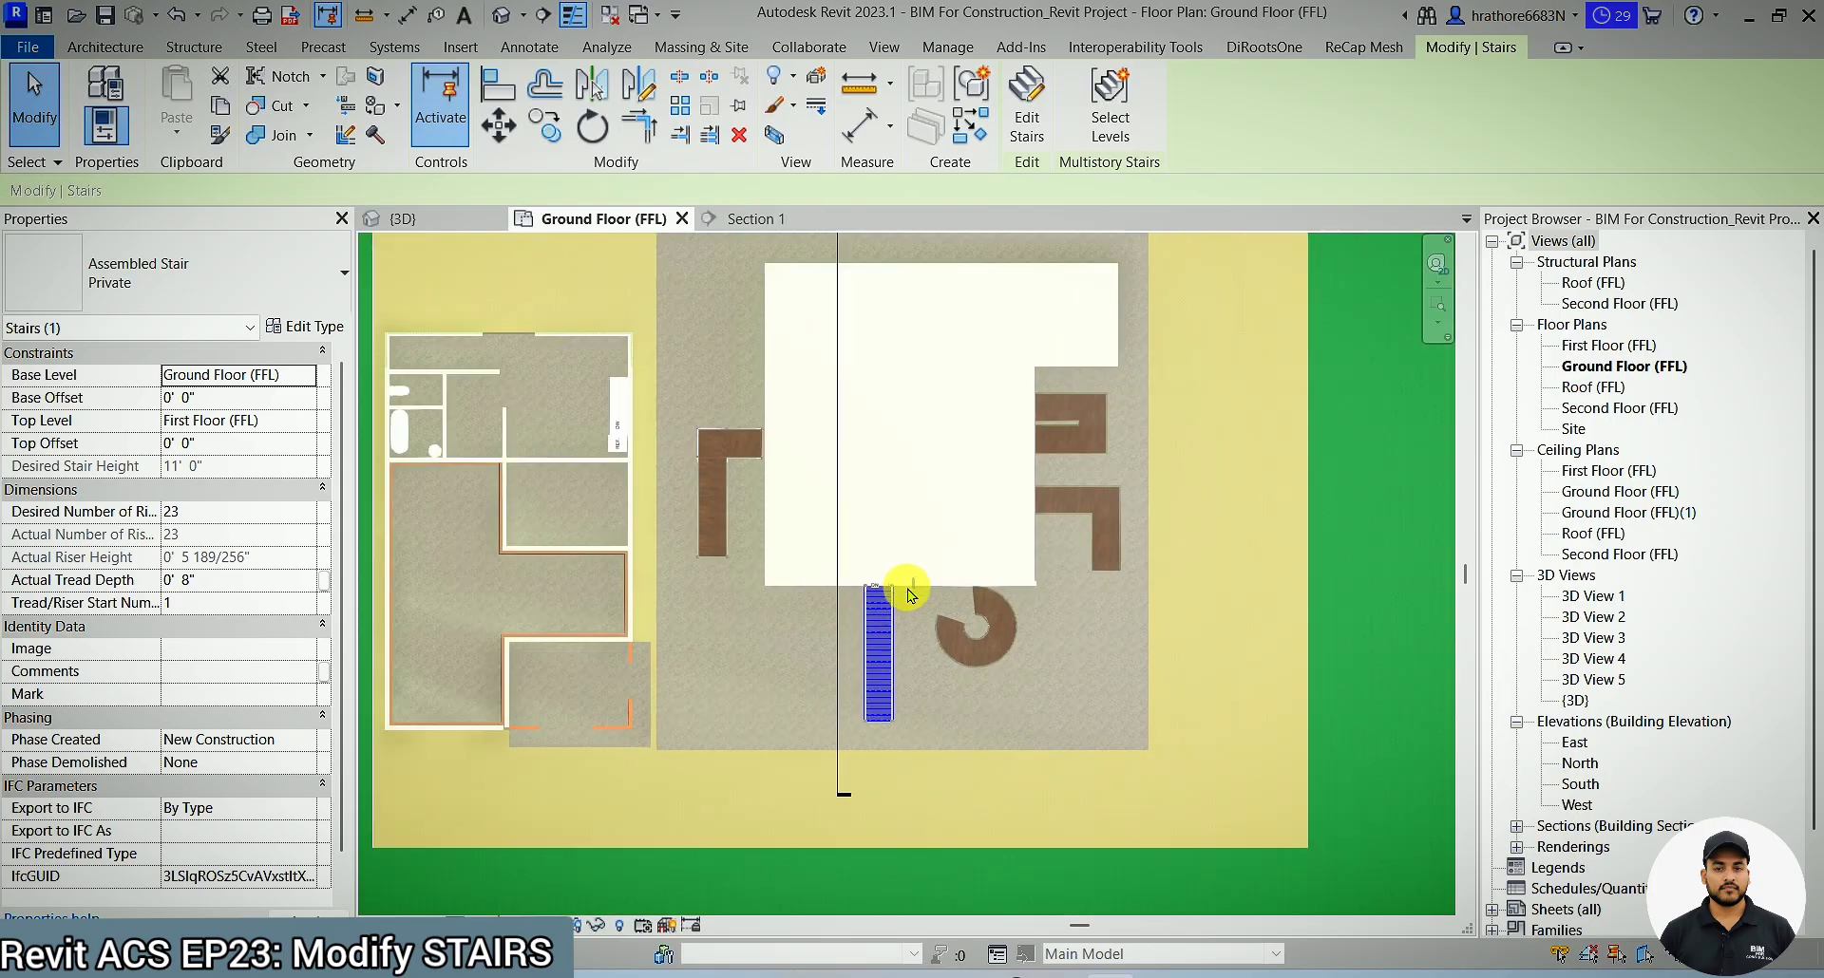
left_click(850, 686)
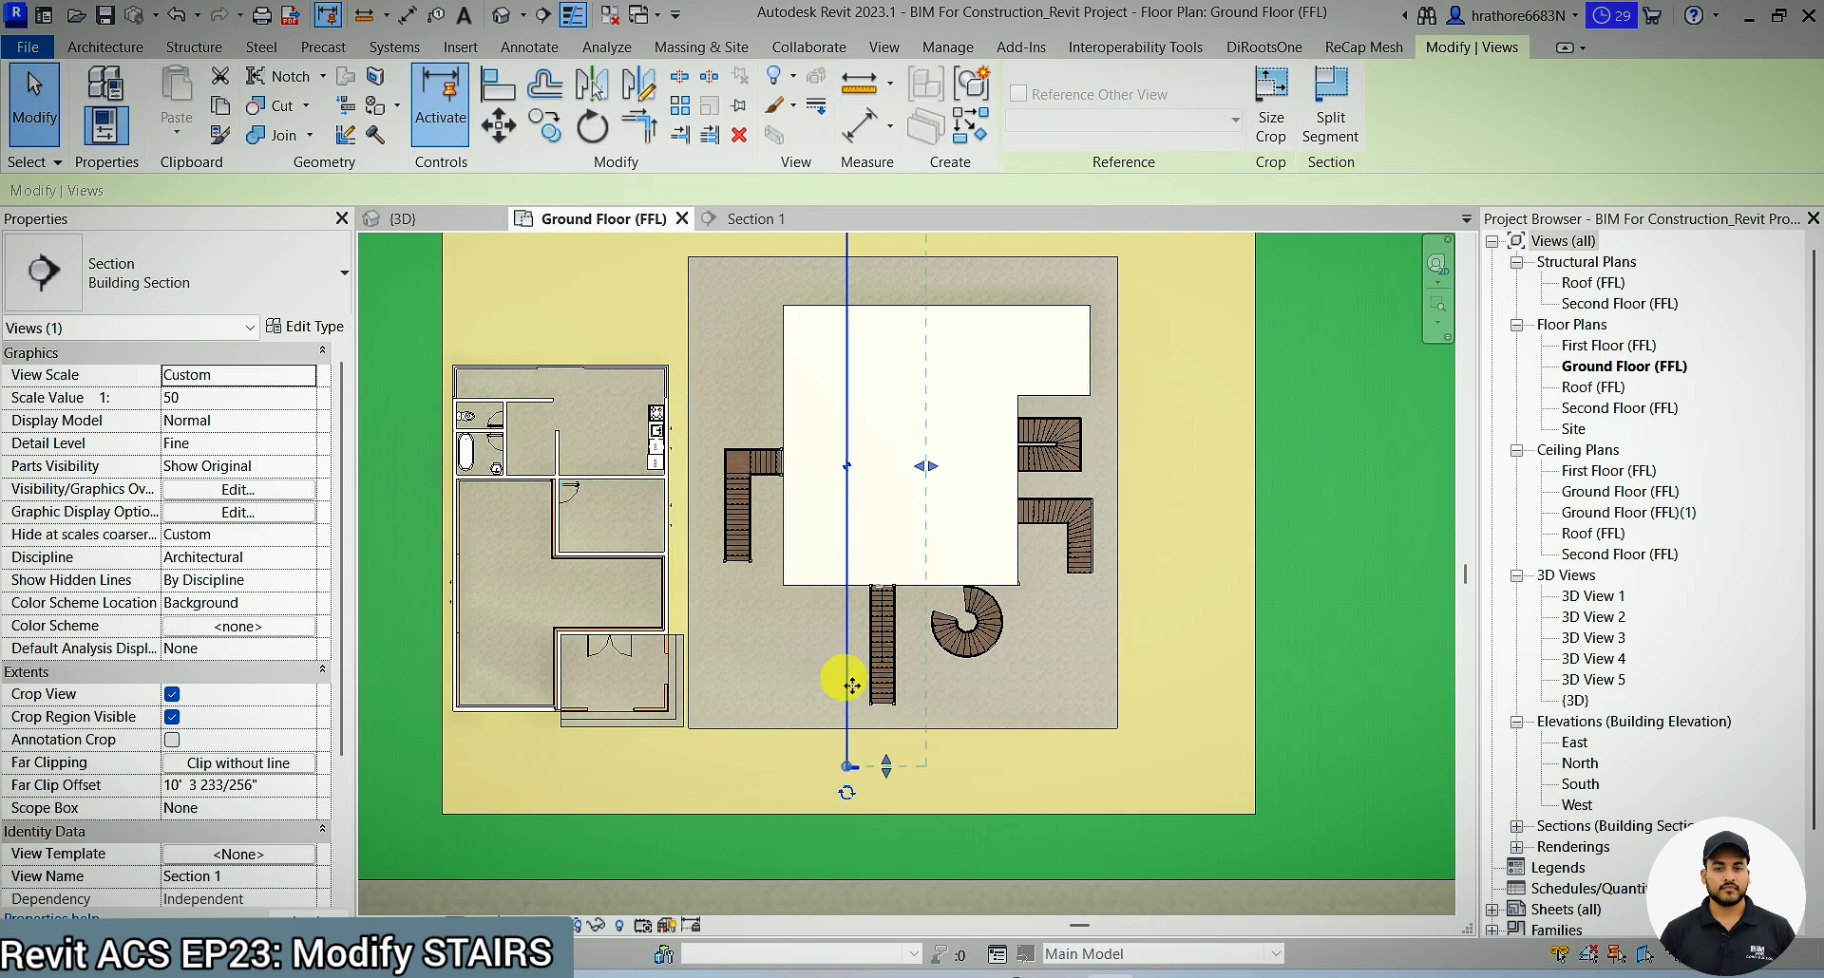
left_click_drag(852, 686, 787, 685)
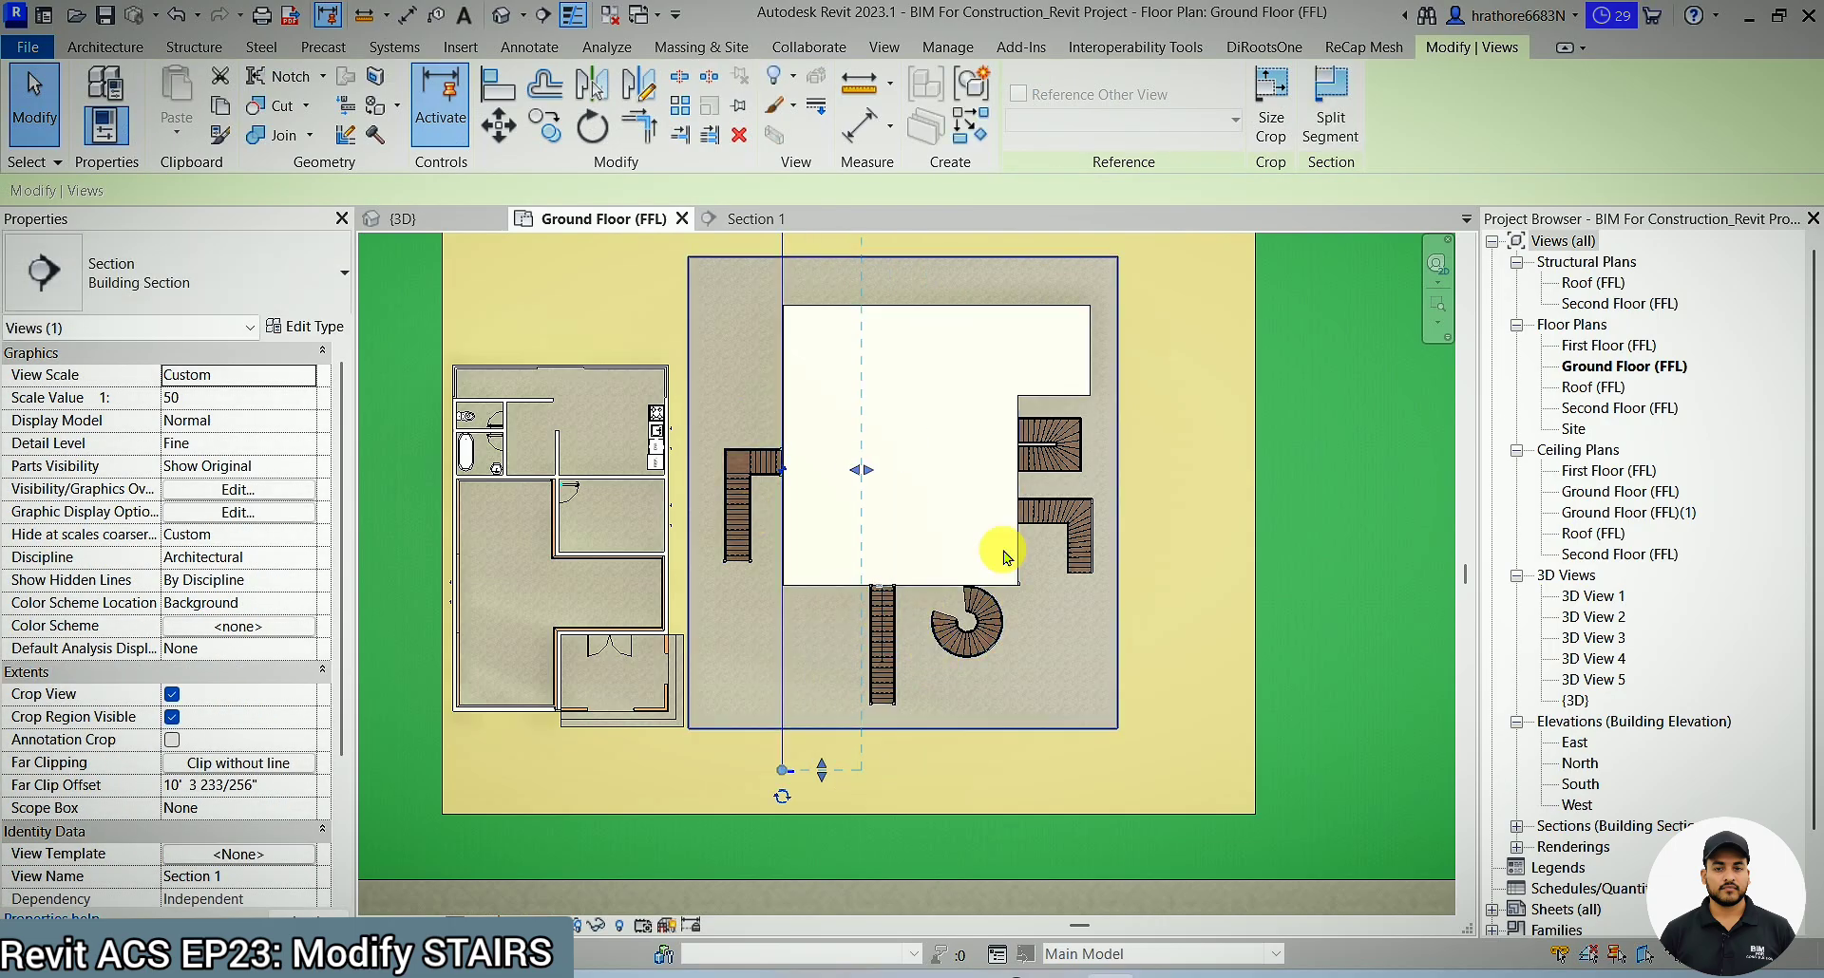
scroll(928, 631, "up", 2)
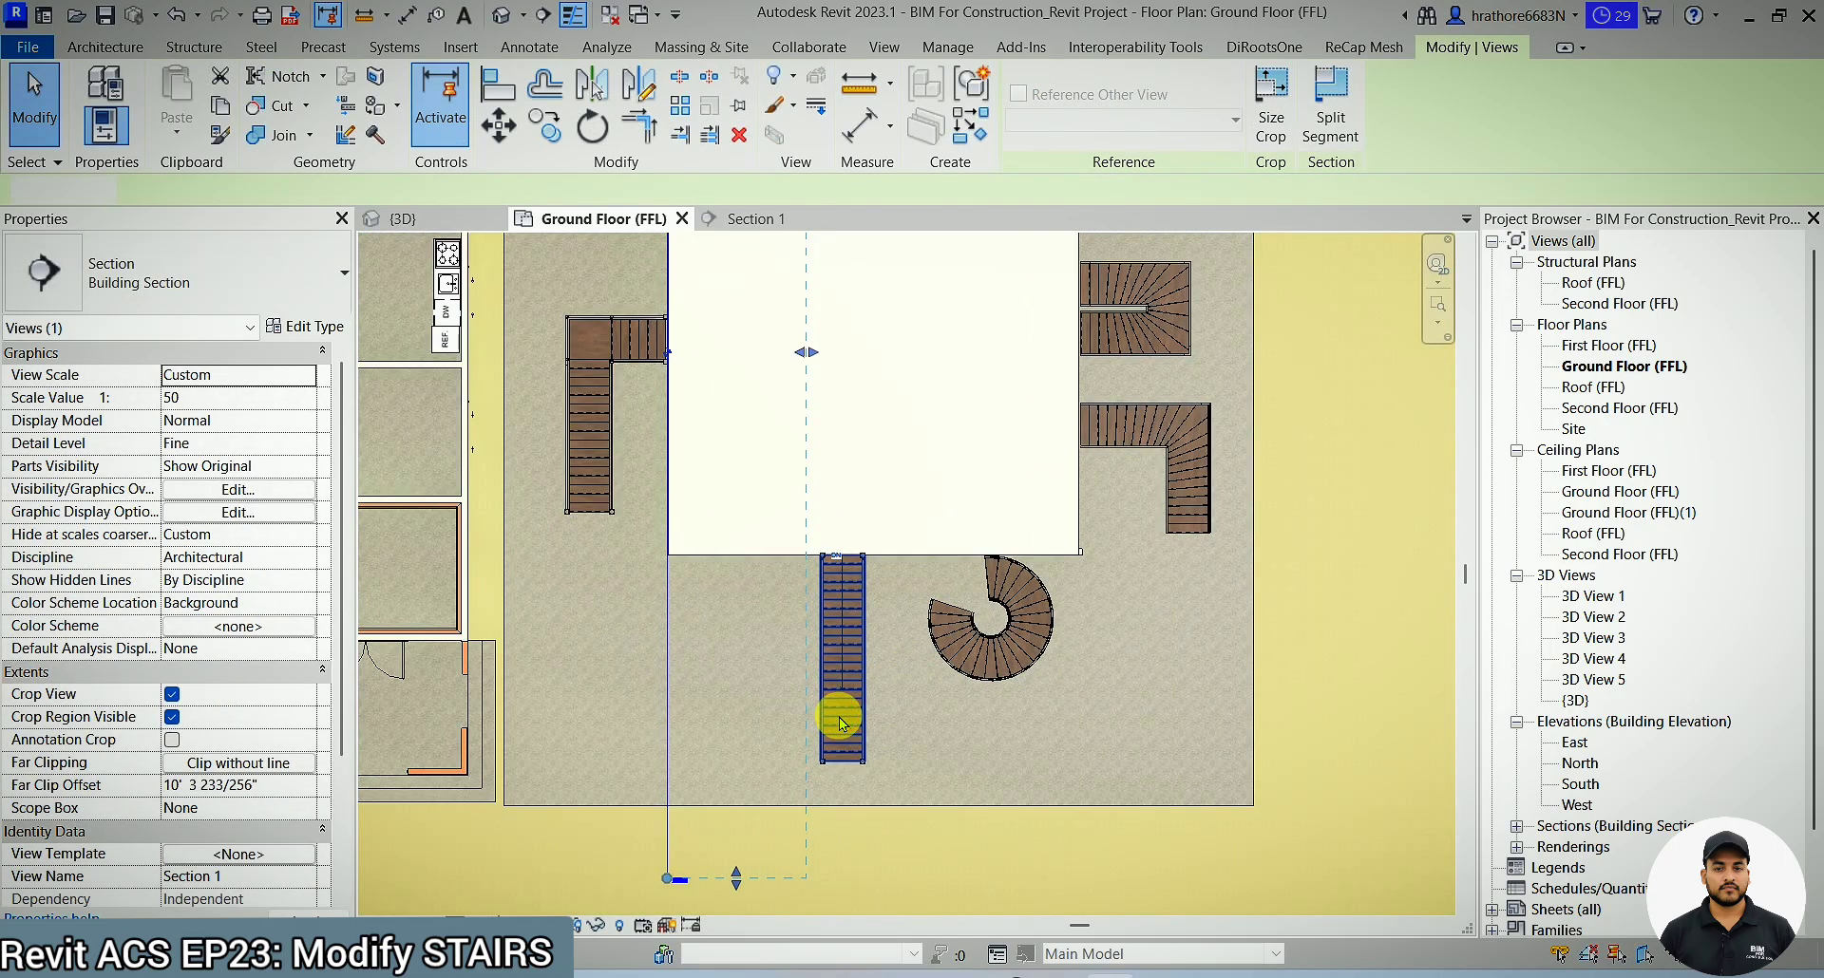
- Duplicate the Private type of the straight stair south of the building as a new Assembled Stair type named test sample
left_click(840, 724)
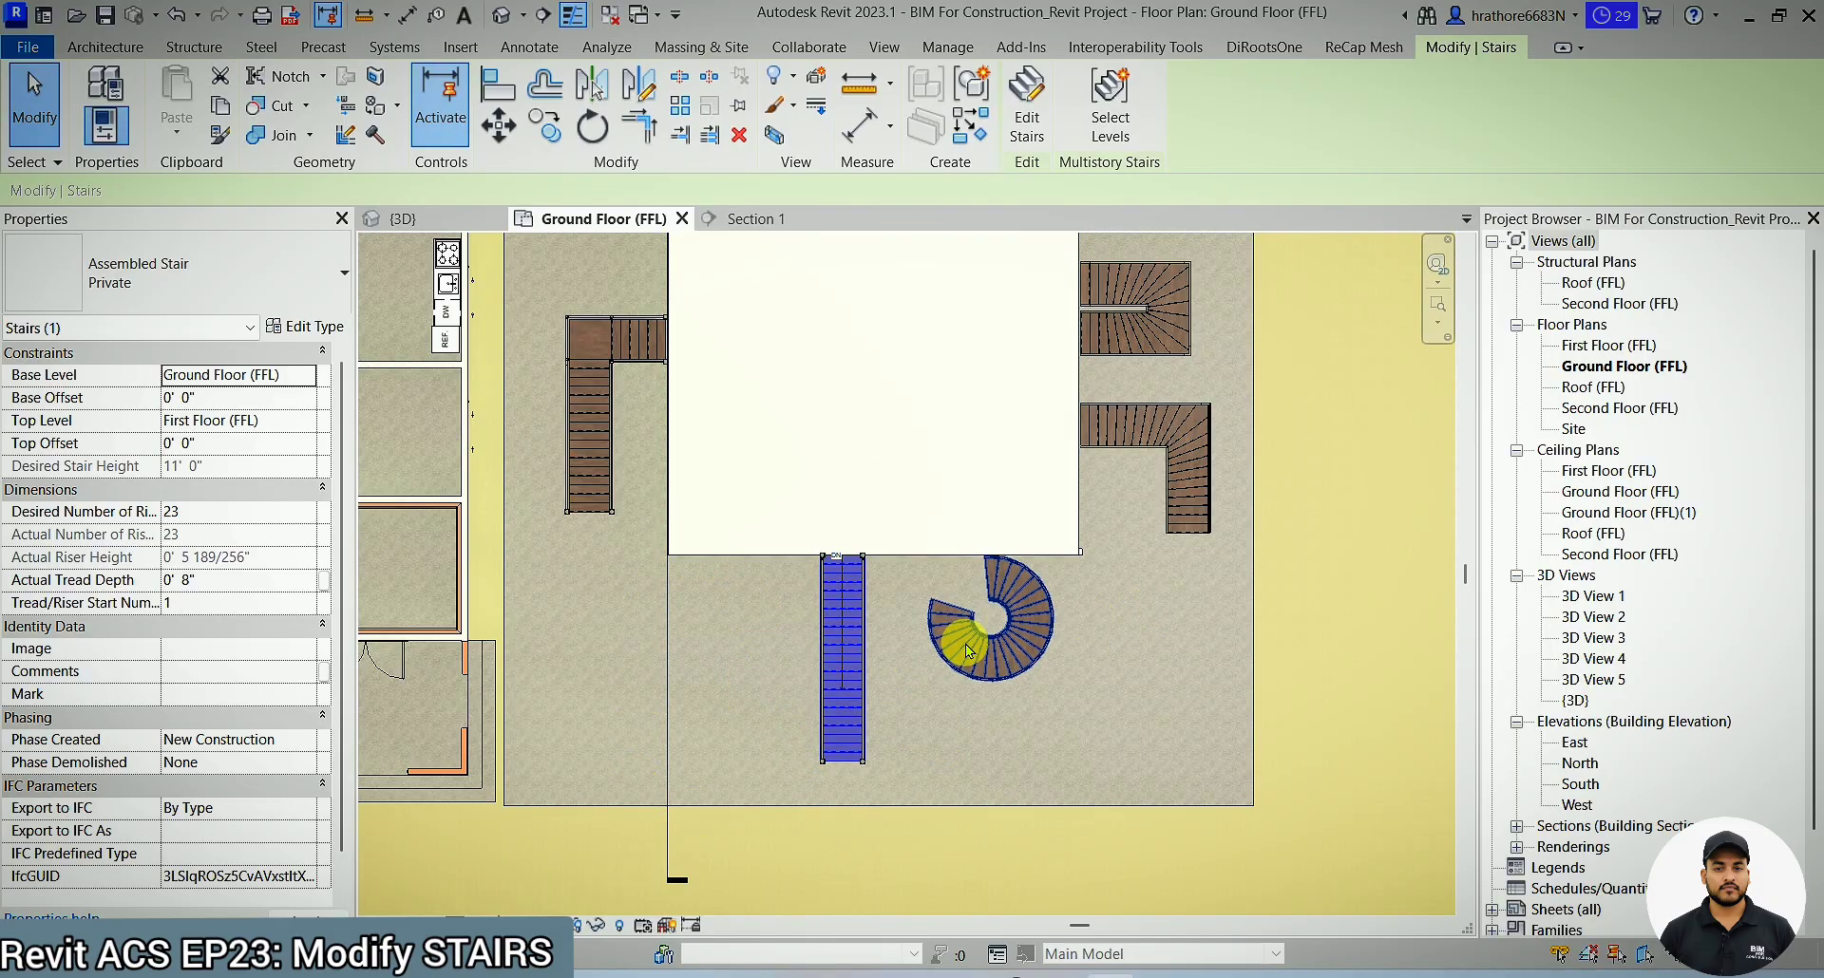
scroll(848, 686, "up", 1)
scroll(849, 686, "up", 1)
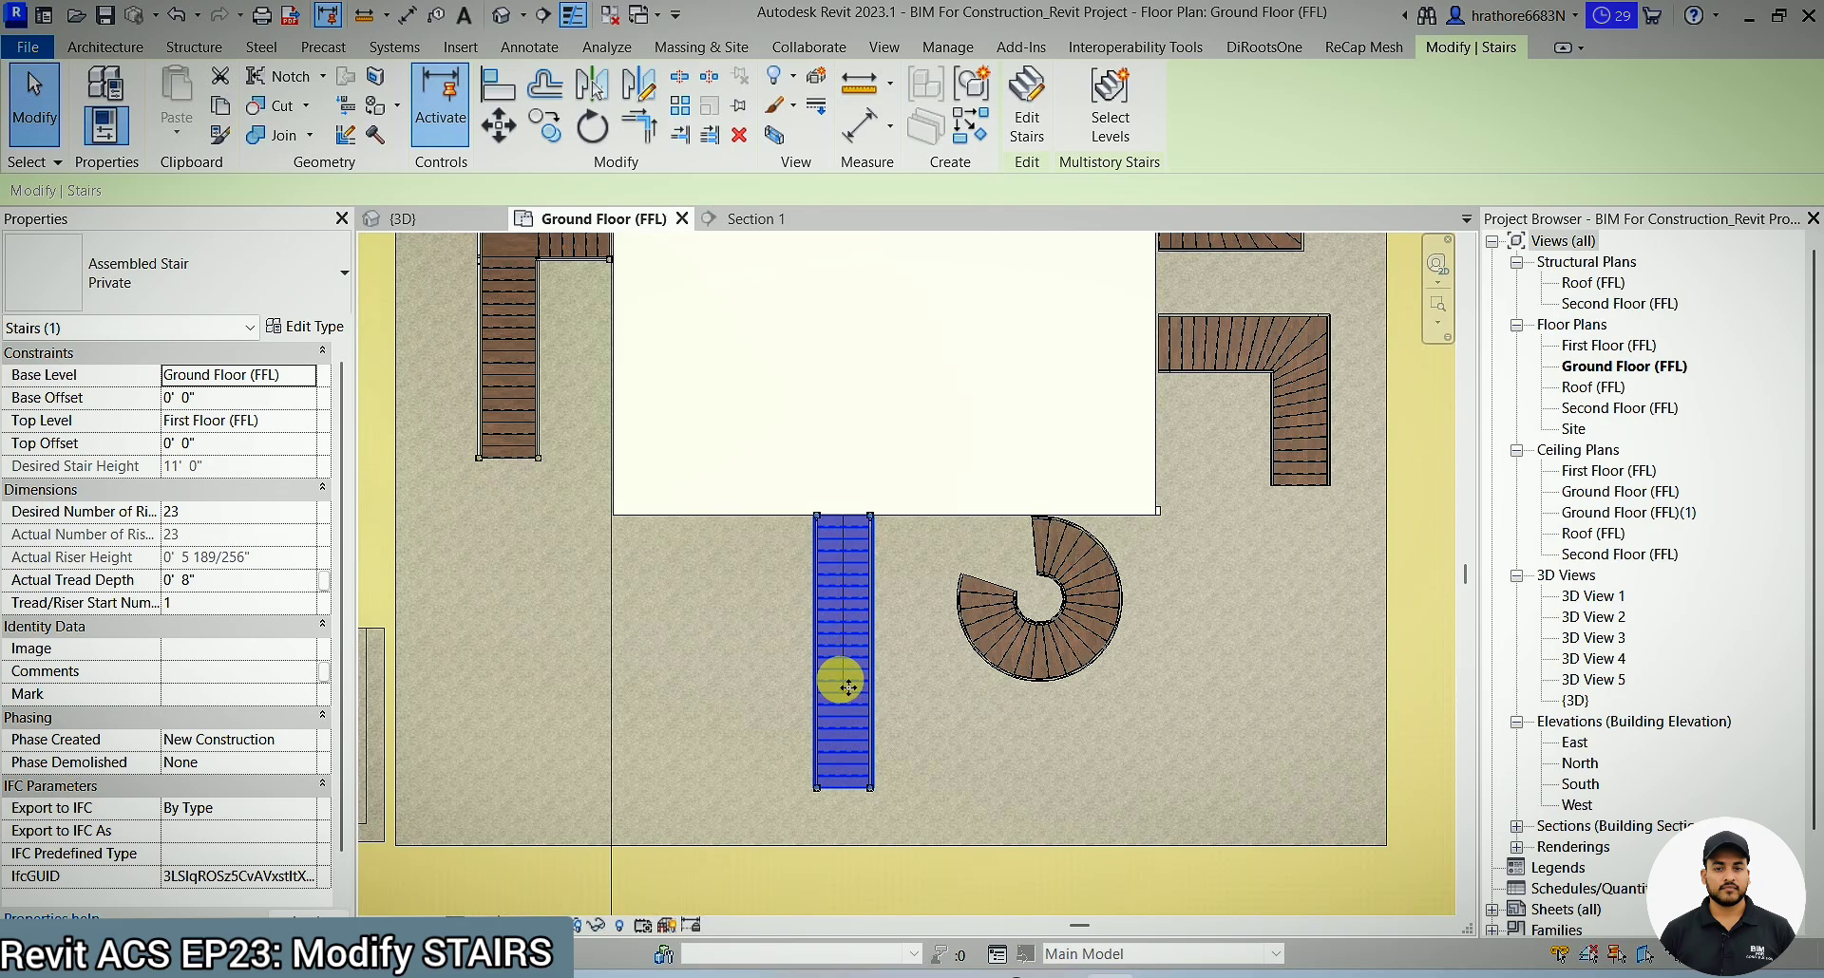
scroll(837, 708, "down", 2)
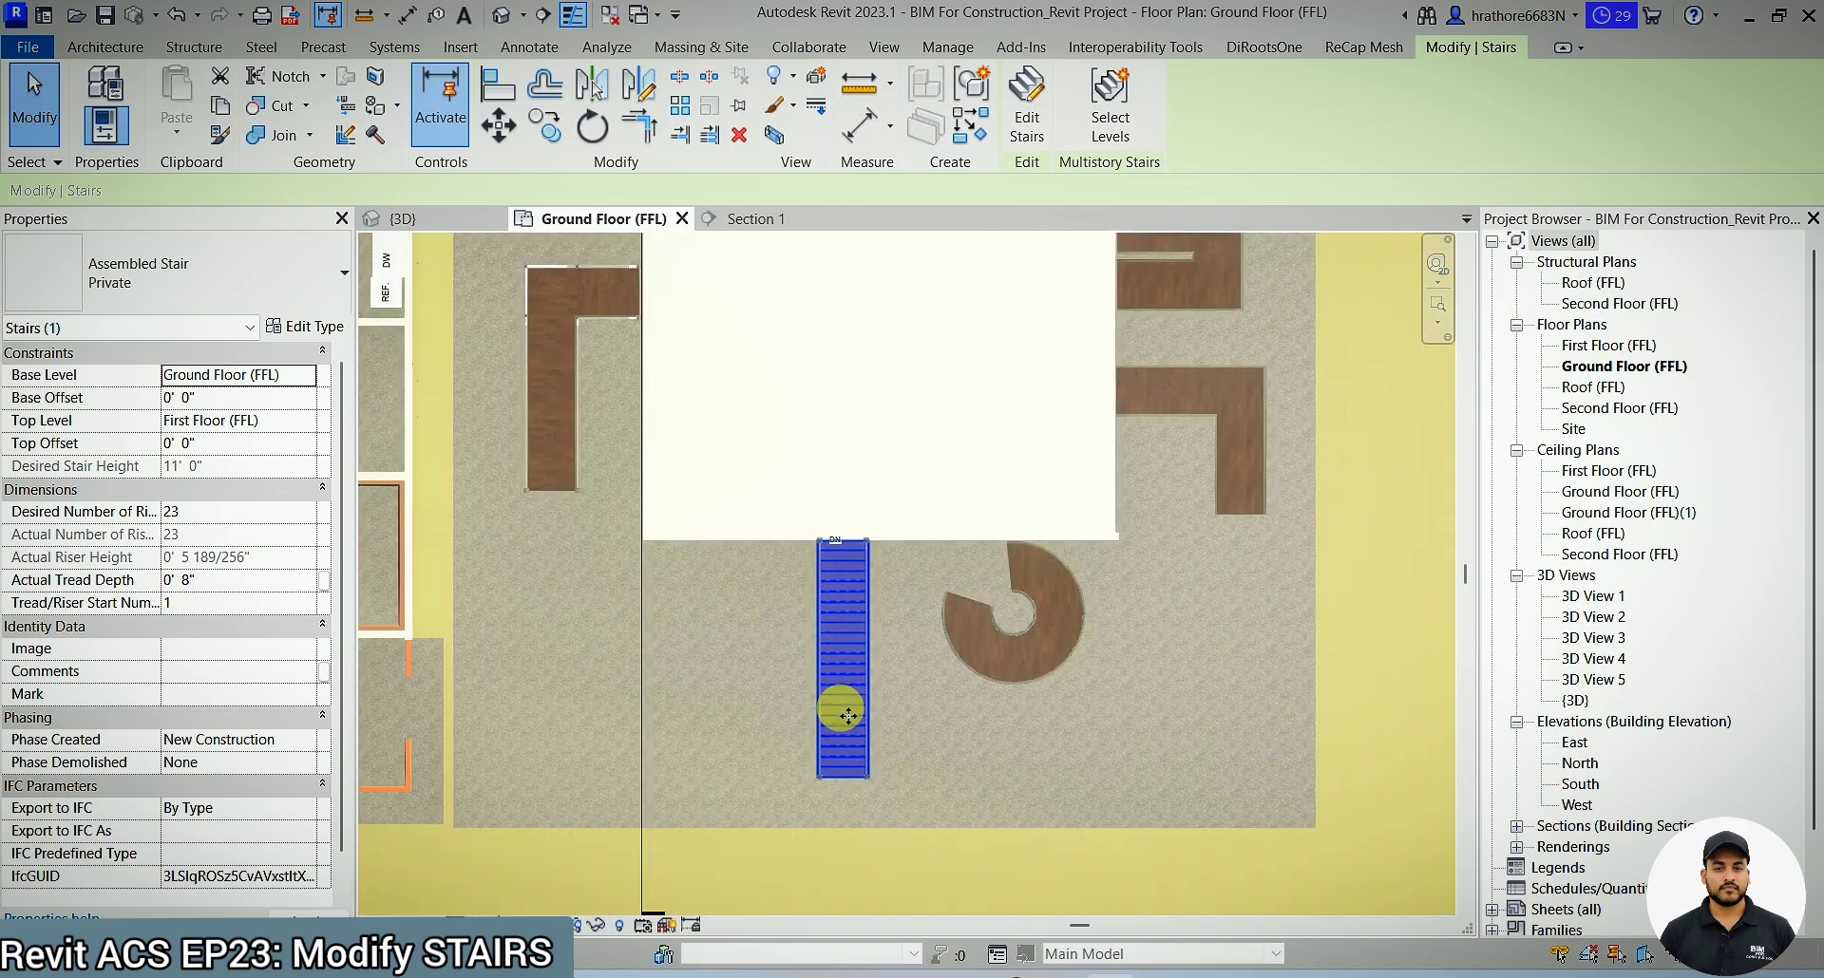
left_click(315, 334)
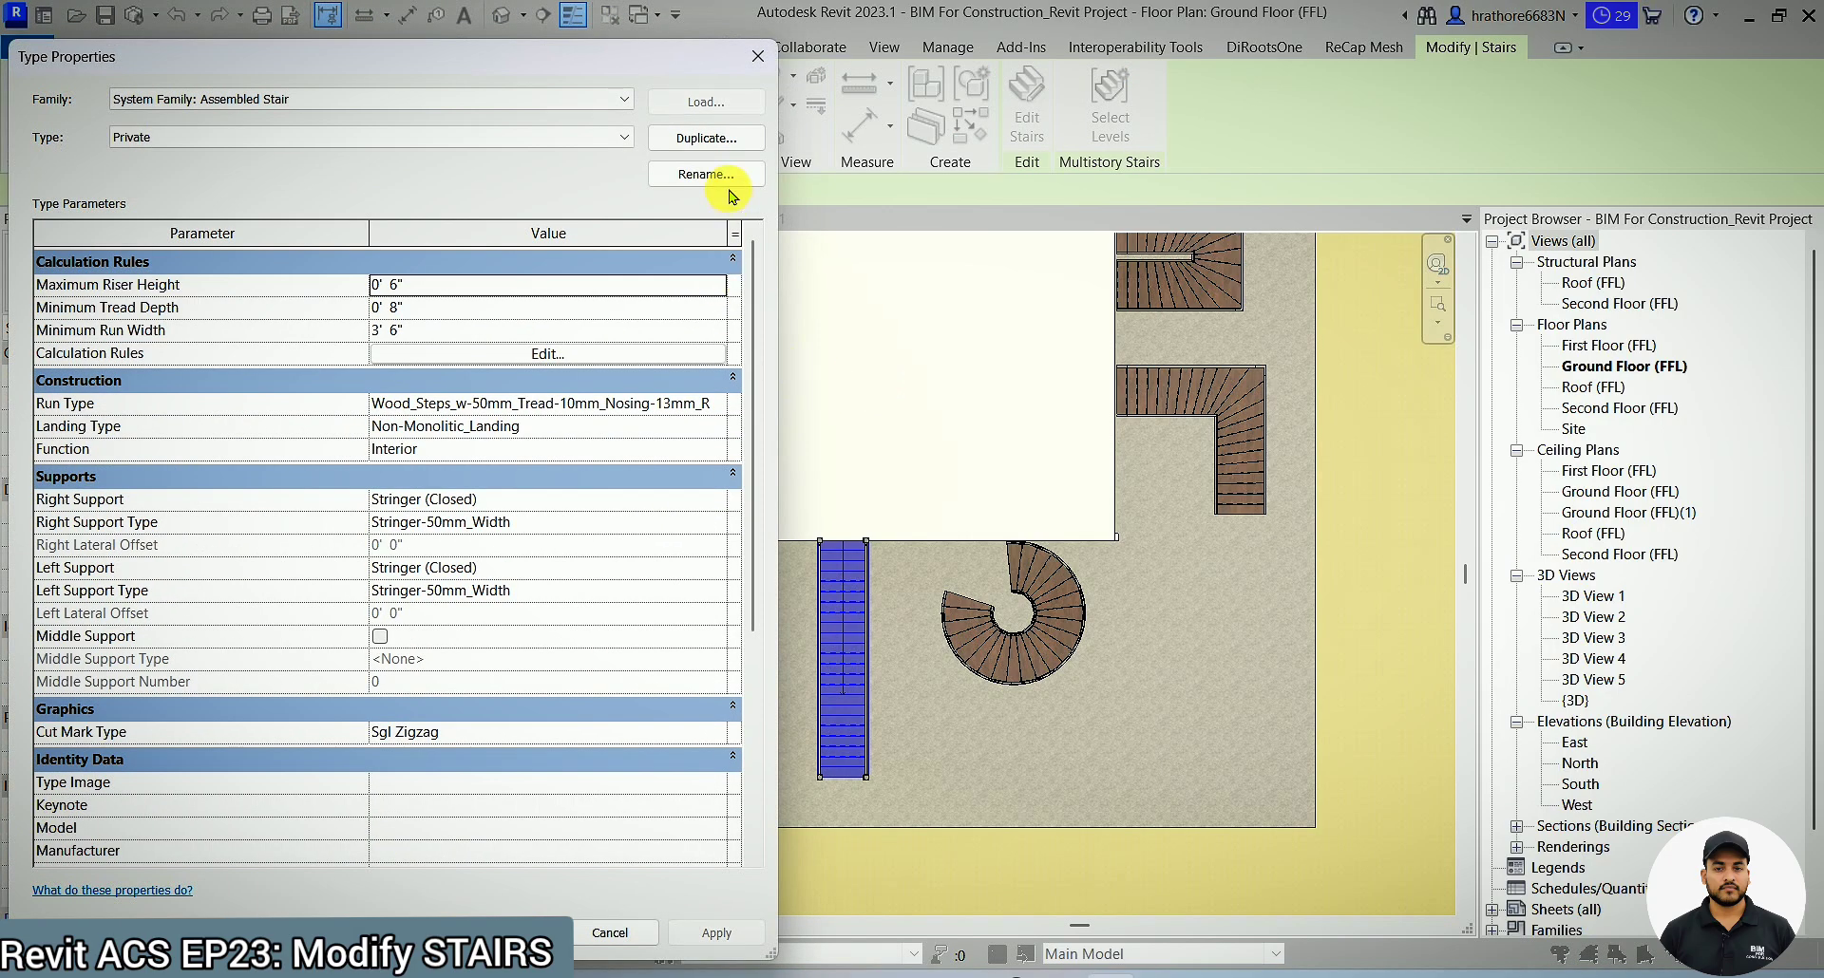
left_click(730, 140)
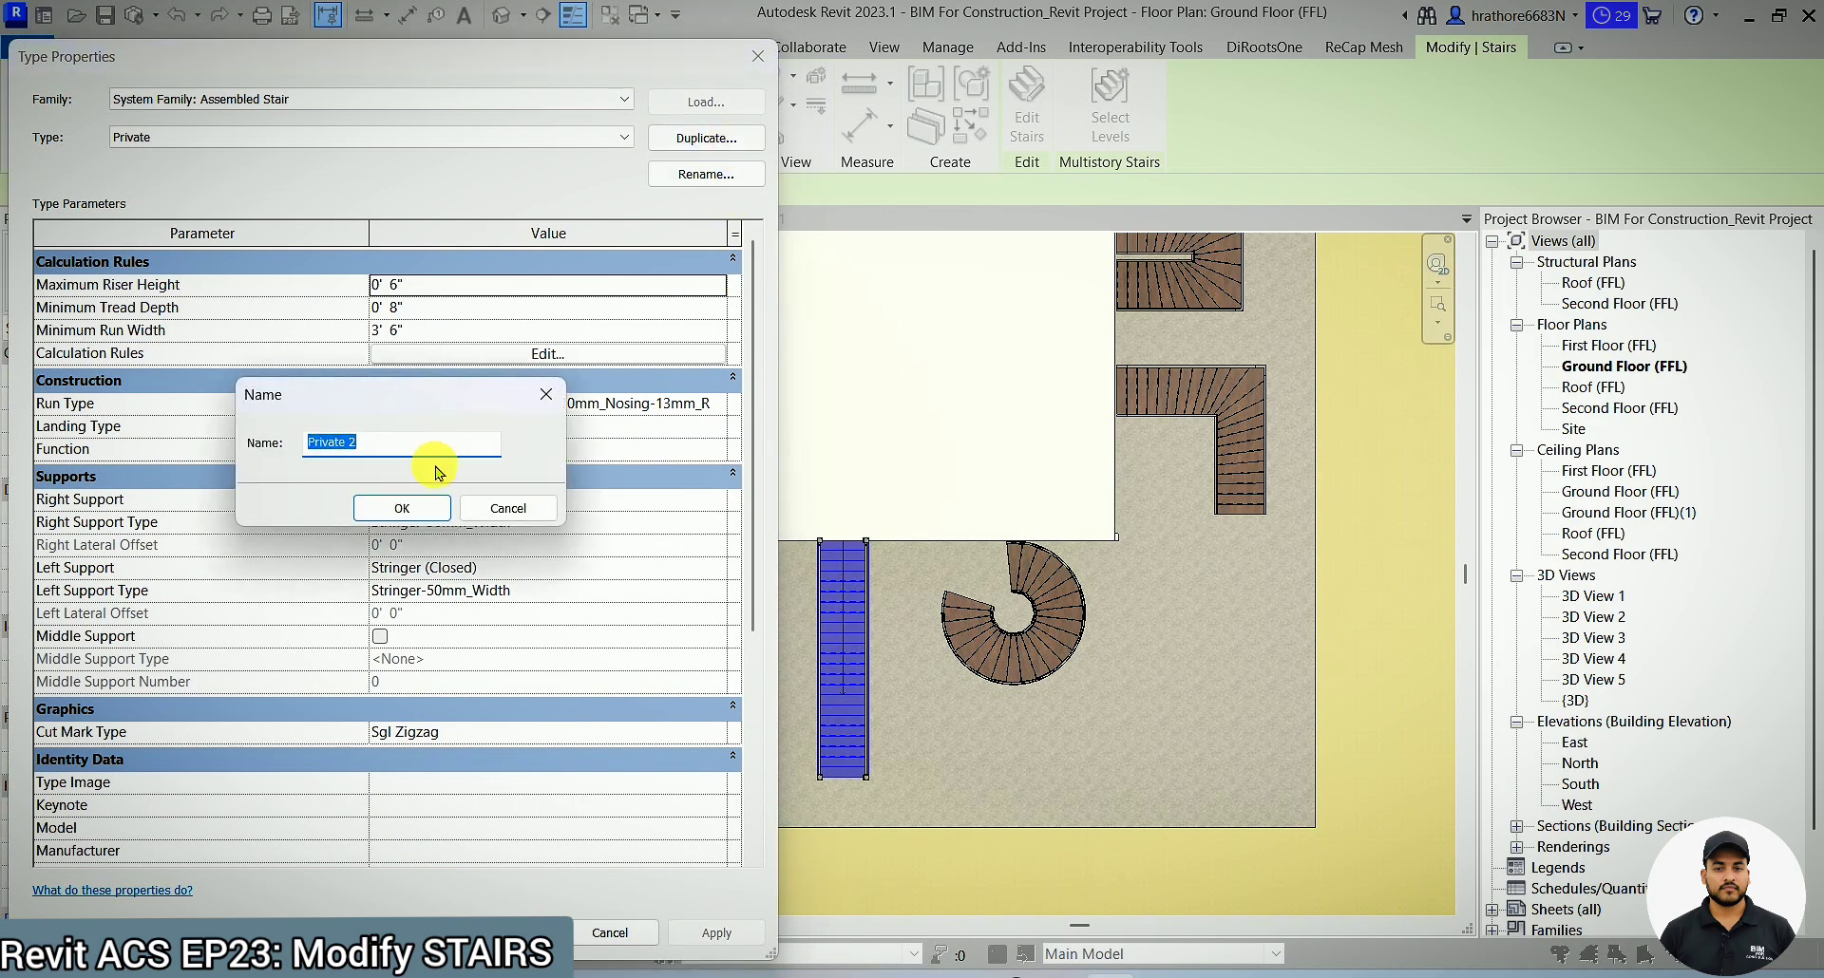
left_click_drag(437, 454, 323, 447)
type("test sample")
left_click(385, 506)
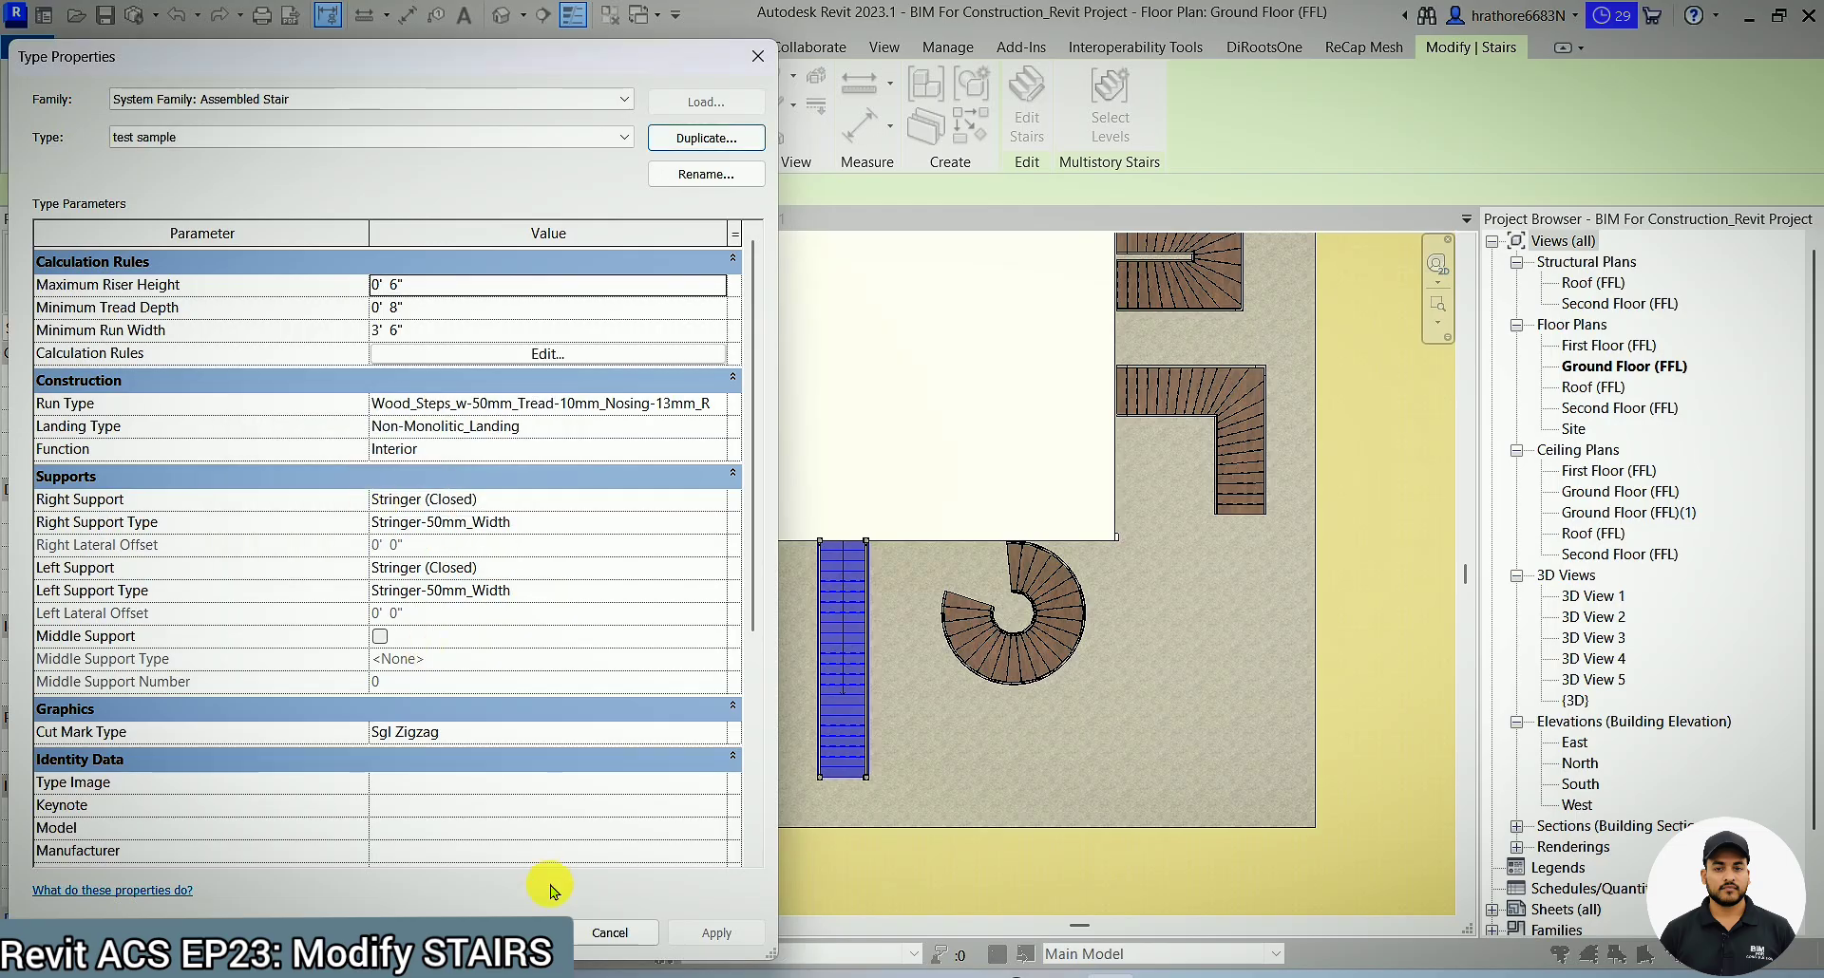
left_click(496, 929)
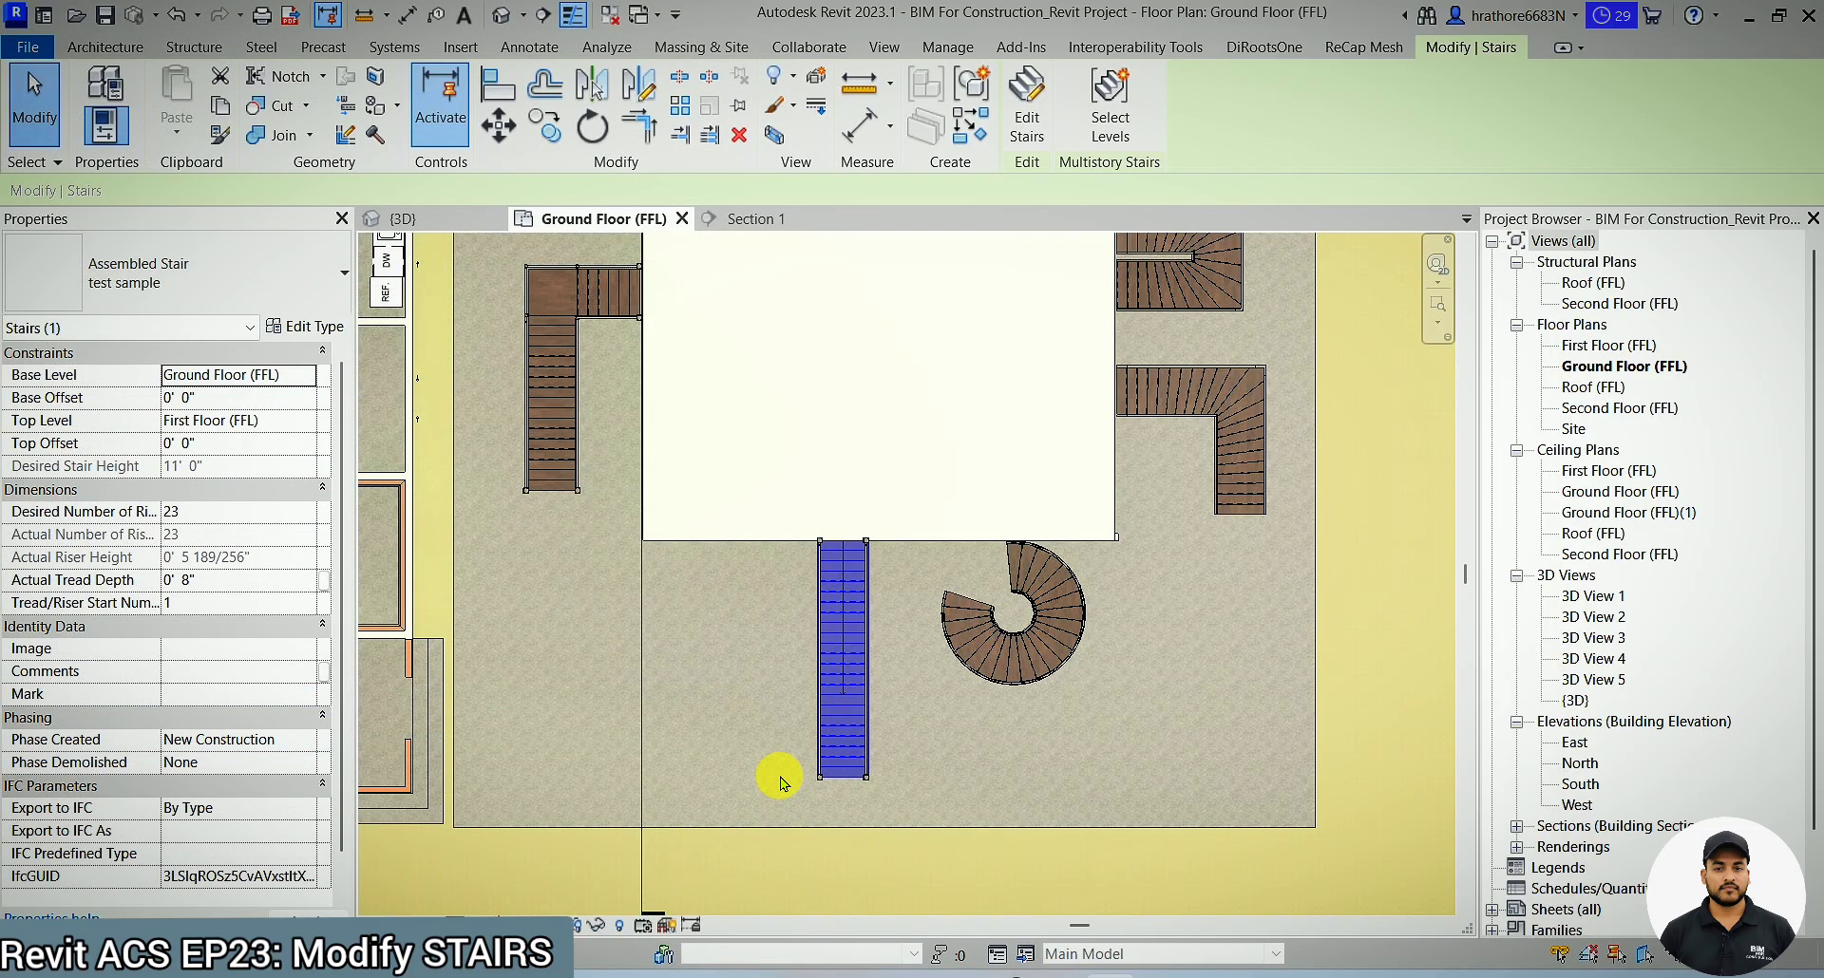
- Change the existing straight stair's type back to Assembled Stair Private and deselect it
left_click(193, 265)
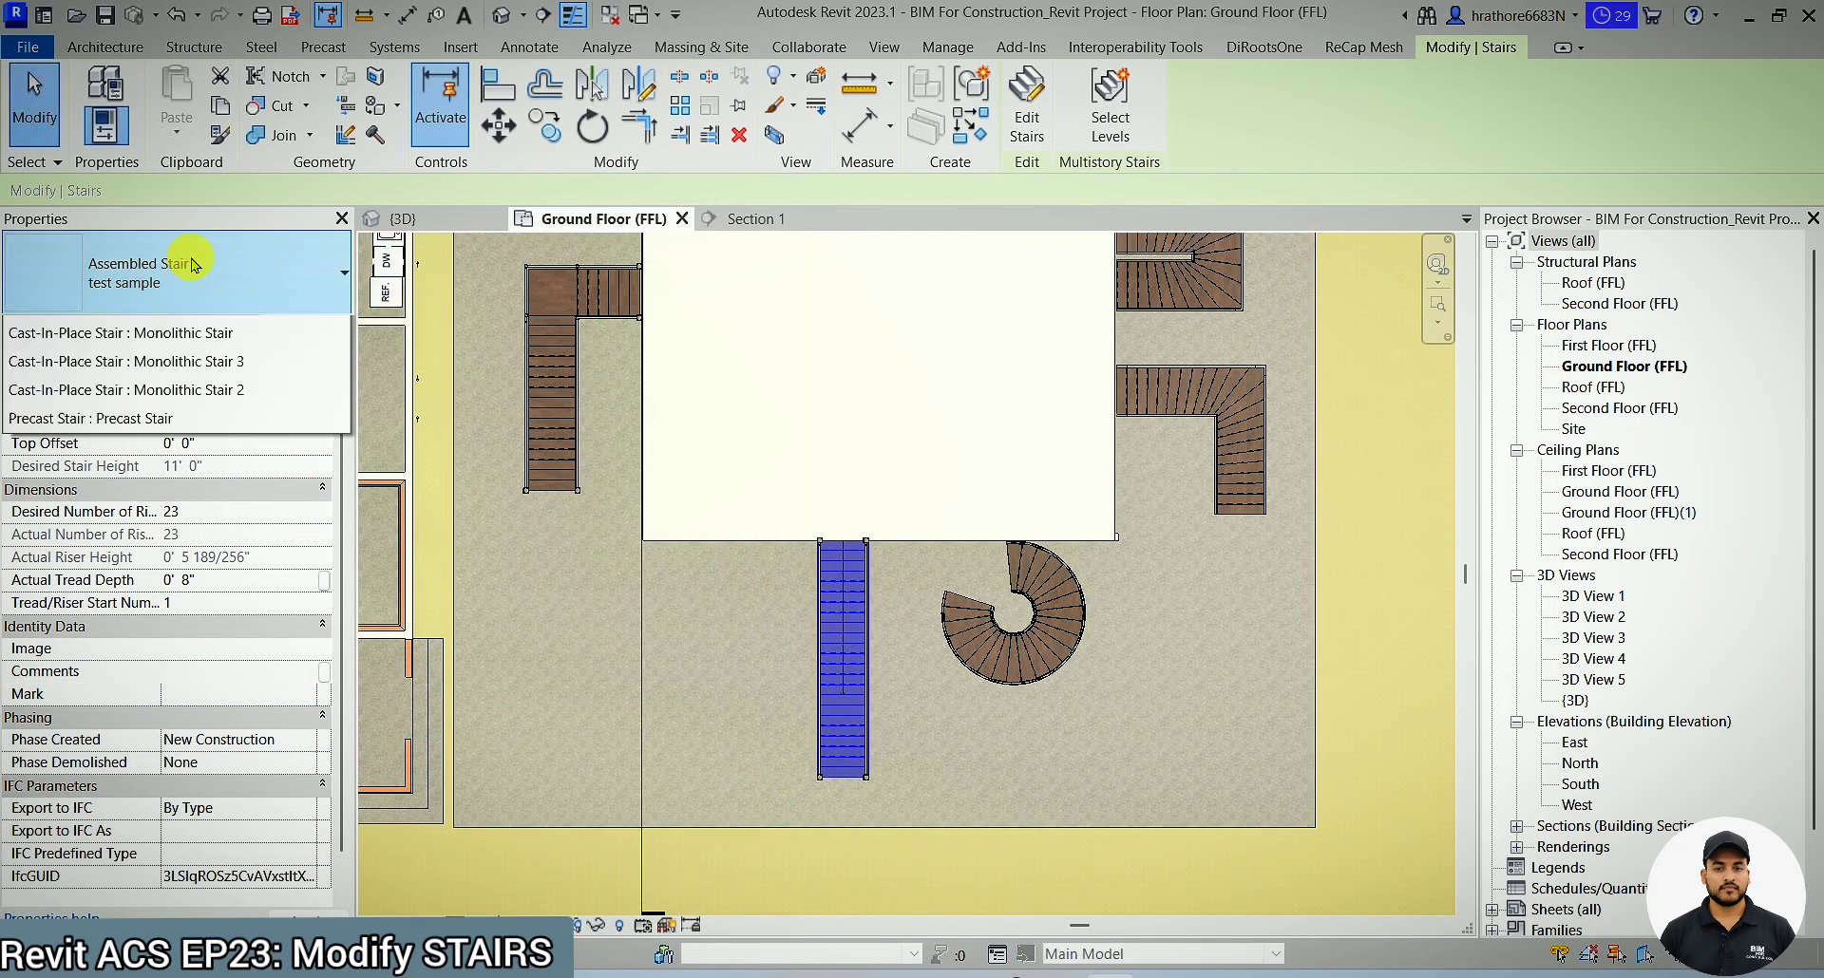
left_click(140, 419)
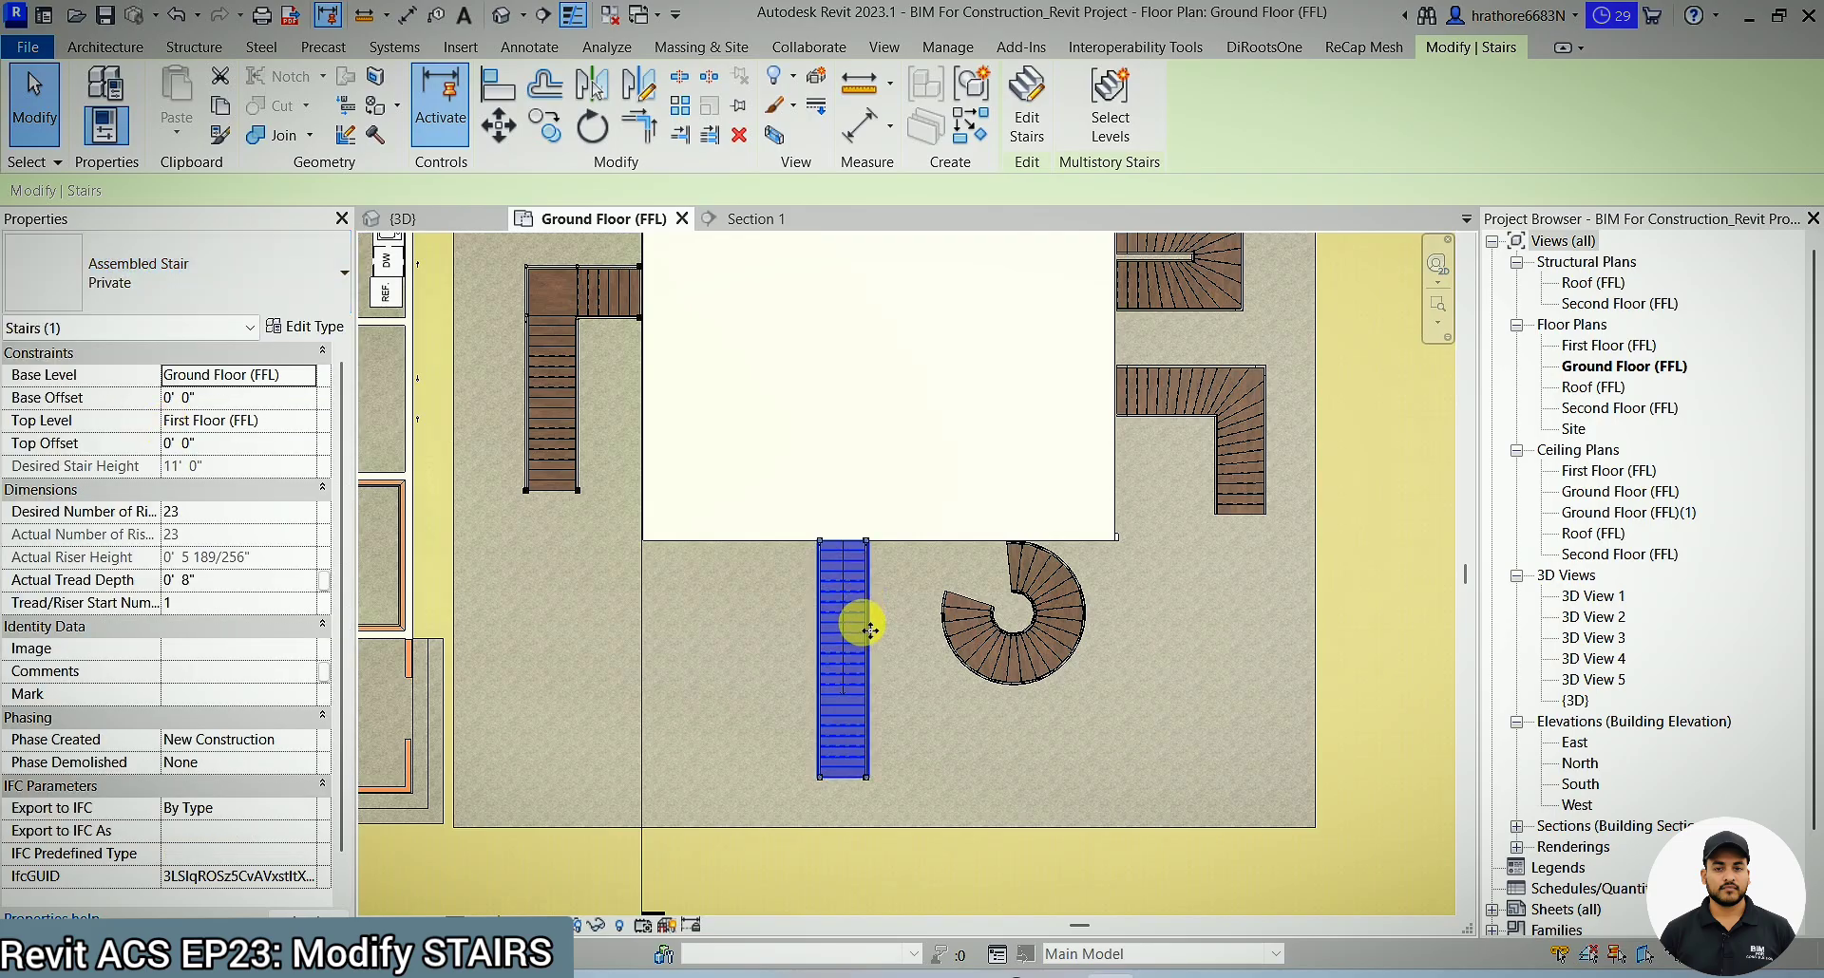
key("Escape")
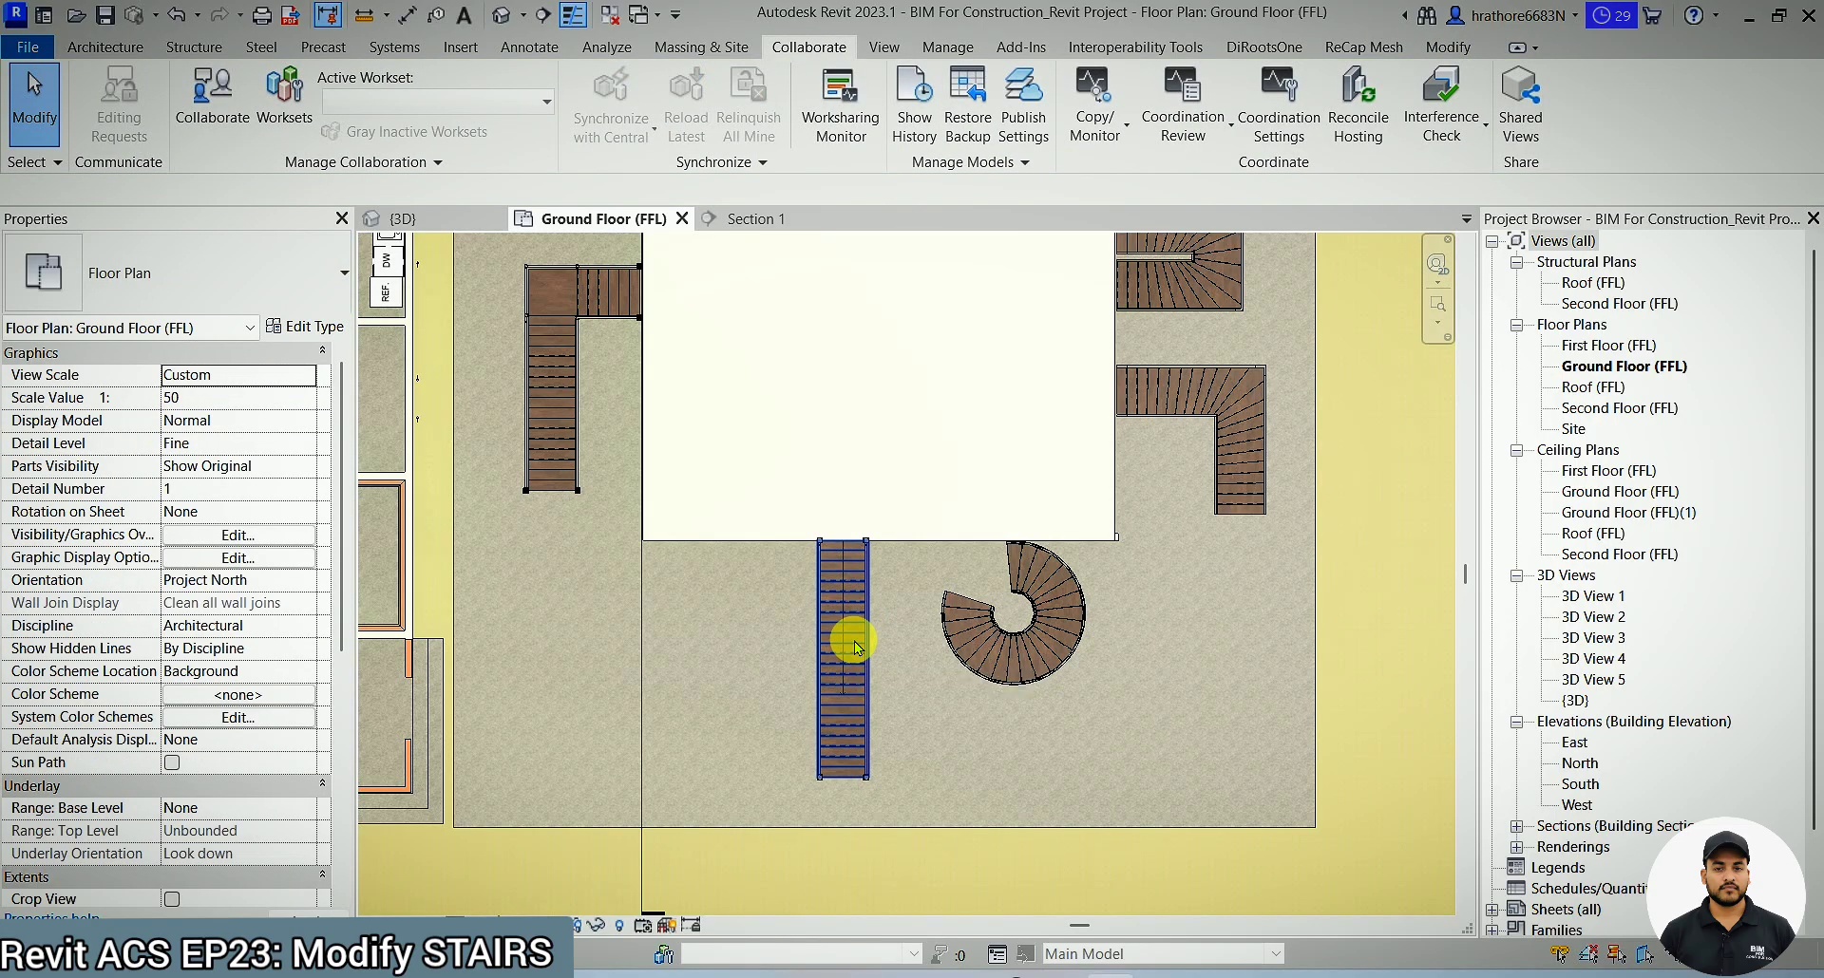
- Start a new stair similar to the existing straight stair using the test sample type, checking Section 1 before returning to the Ground Floor plan
left_click(855, 646)
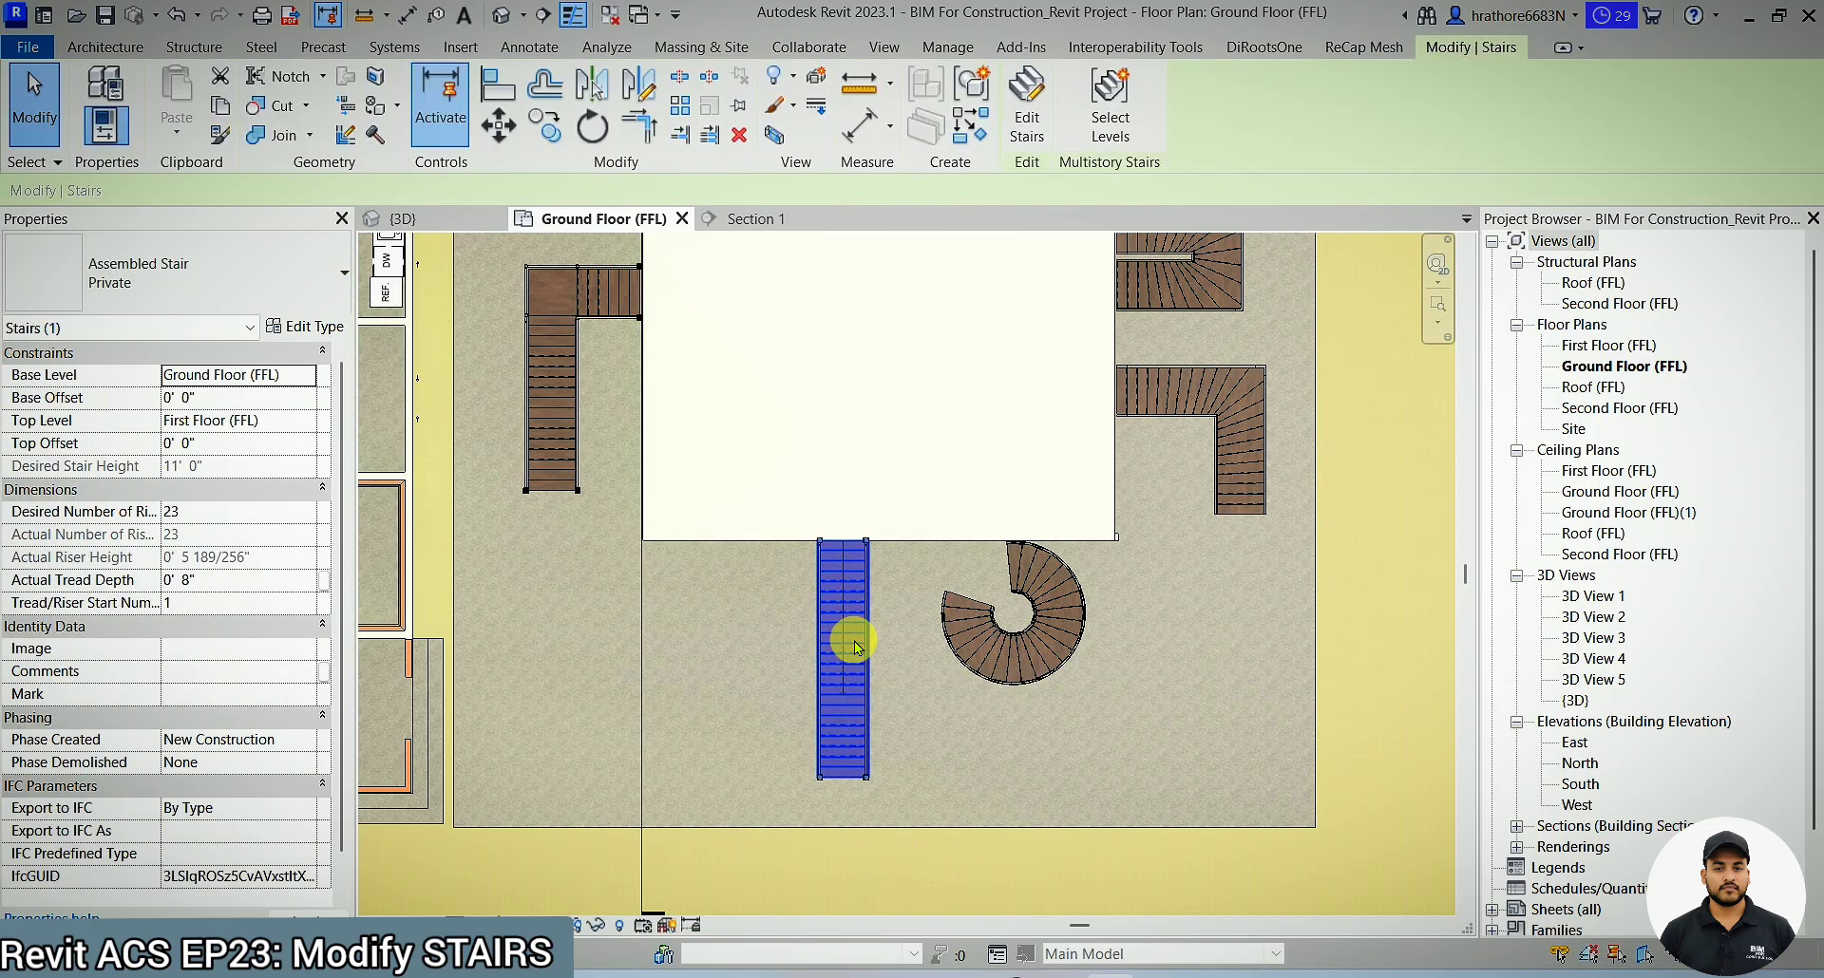
double_click(855, 645)
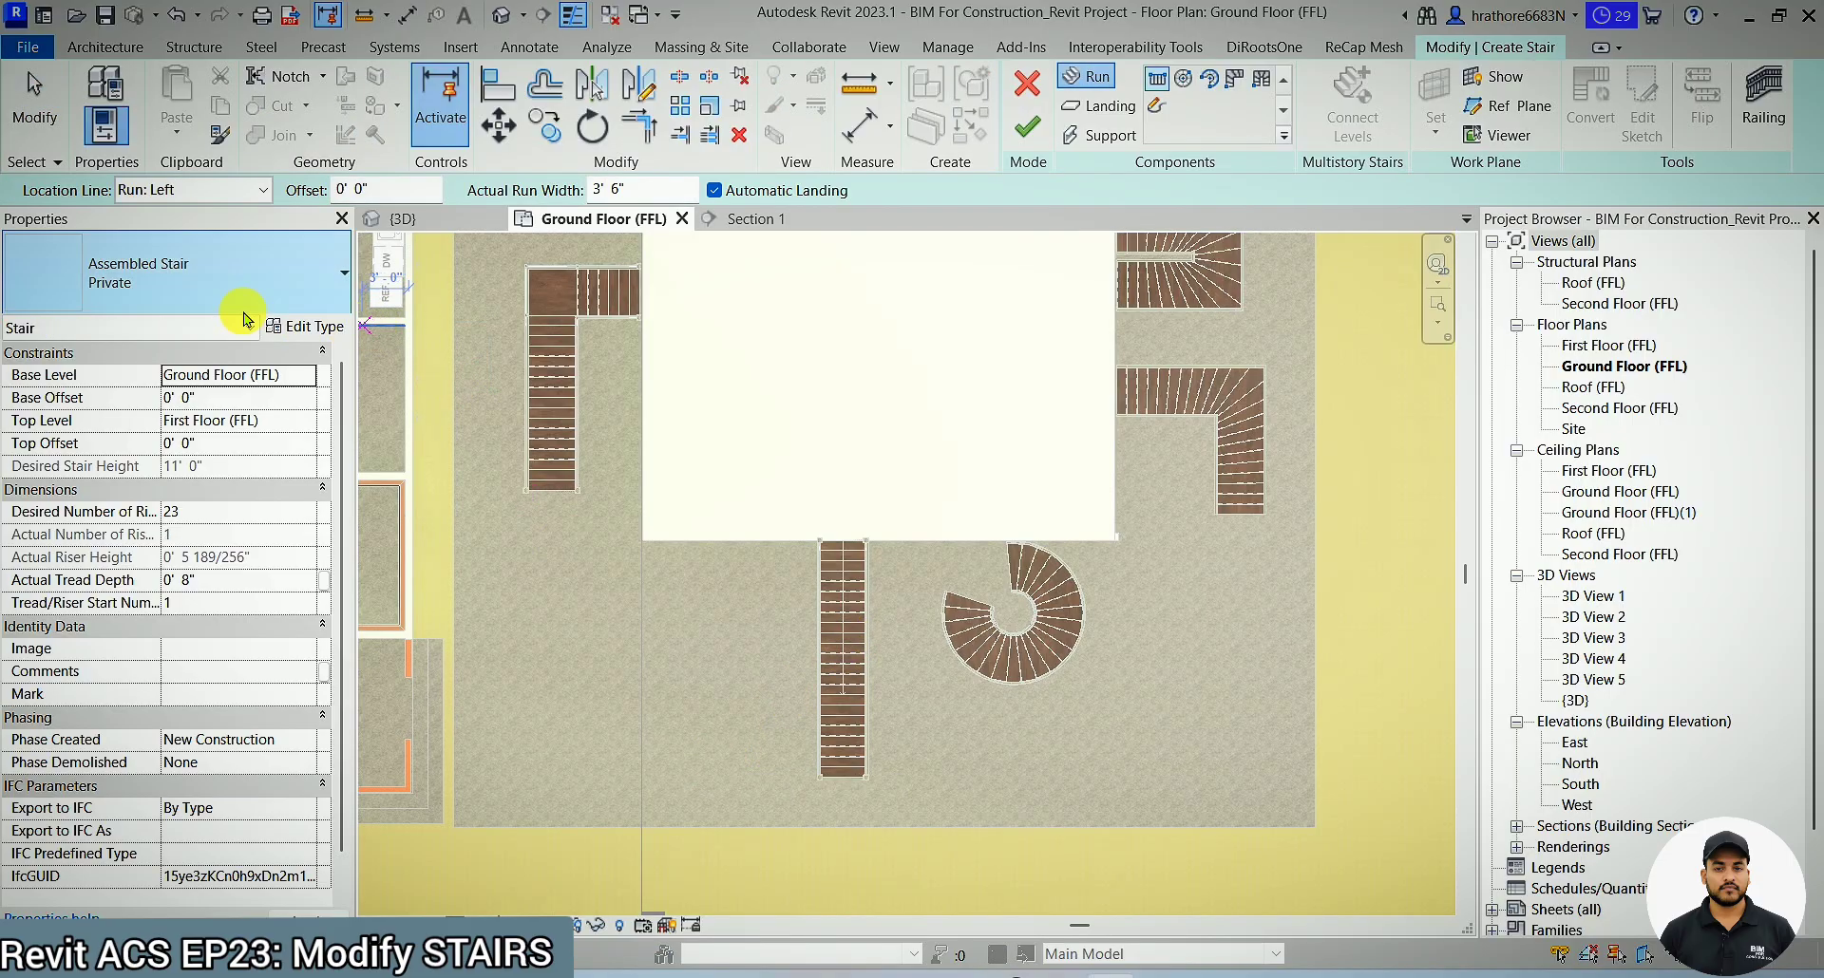
left_click(242, 299)
left_click(123, 444)
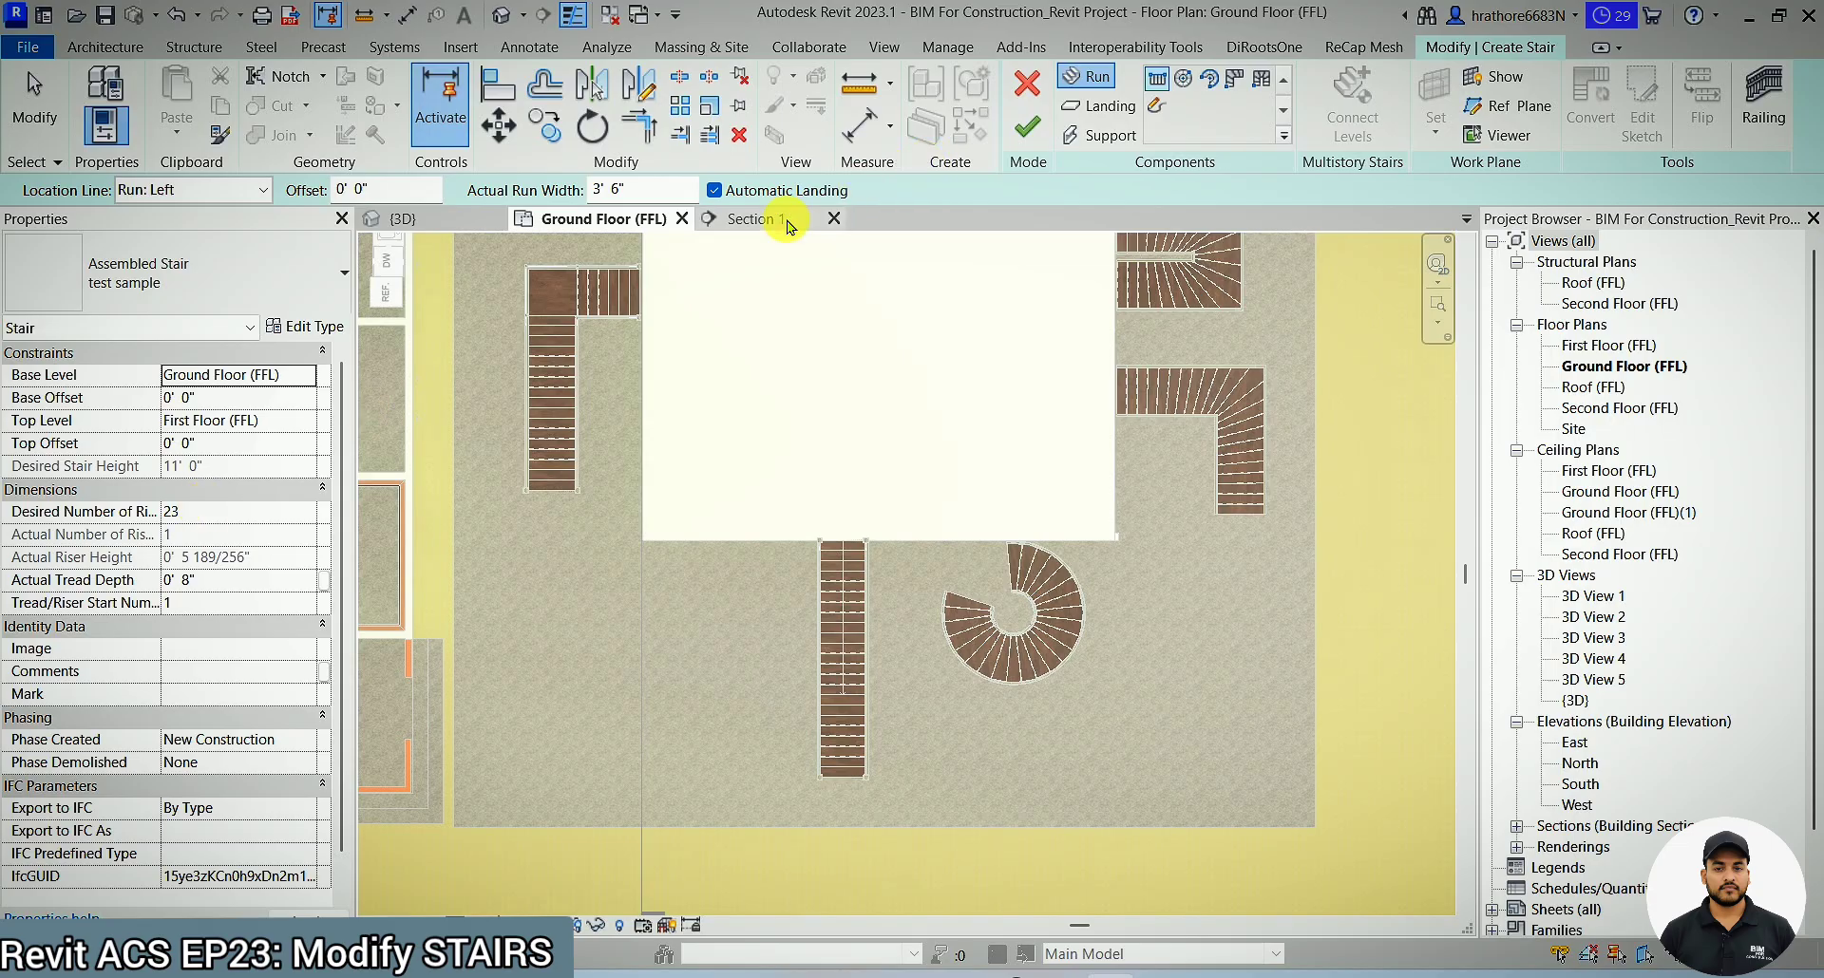
left_click(786, 217)
scroll(958, 812, "down", 5)
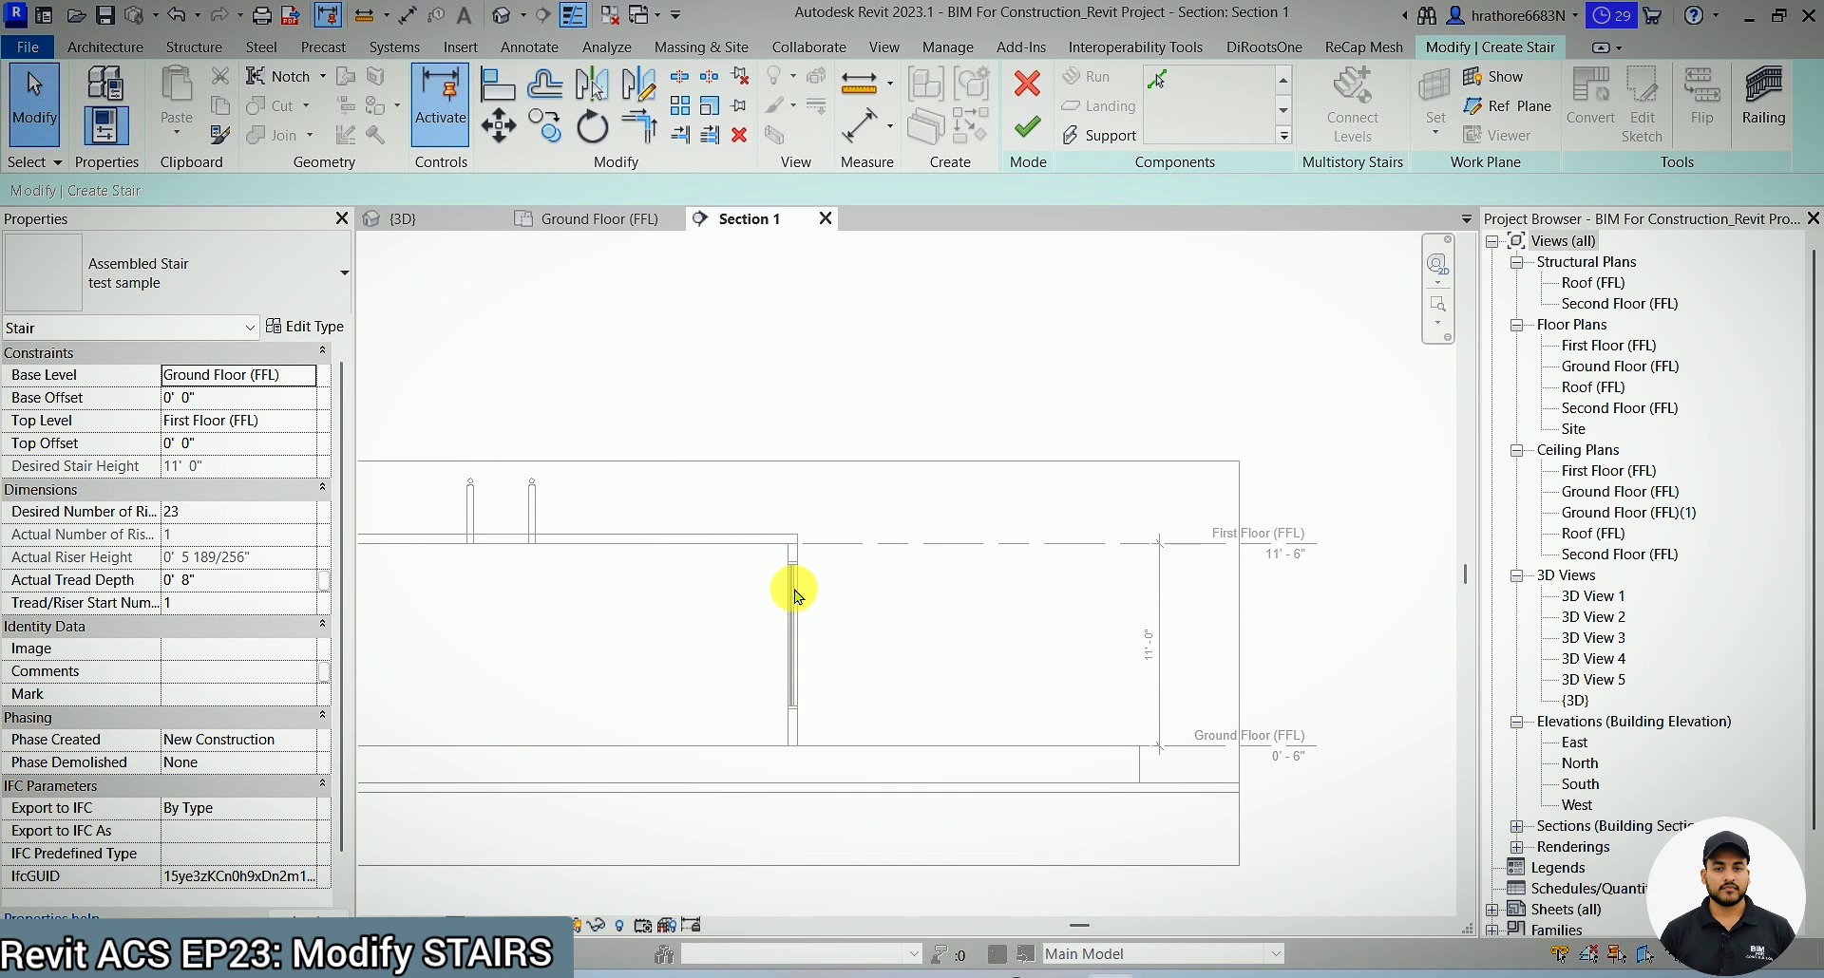
left_click(601, 217)
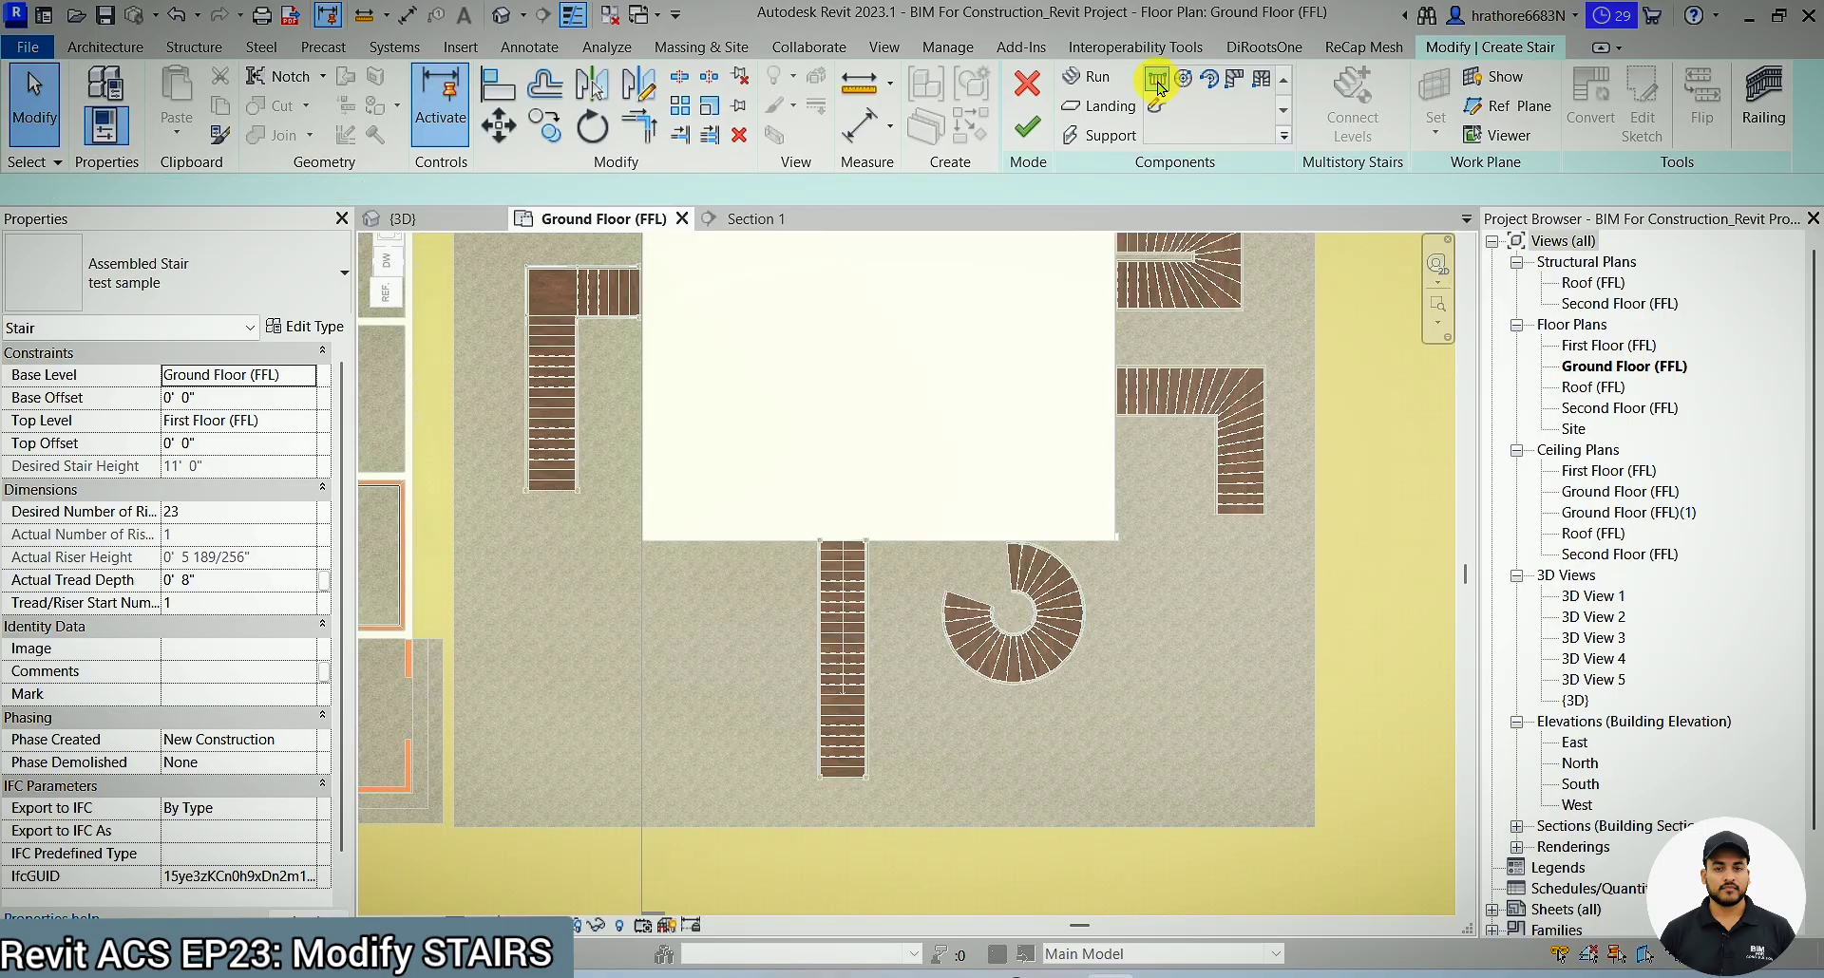
- Draw a straight 3' 6" wide run up to the building between the section line and the existing straight stair, finish it and check its type
left_click(1157, 84)
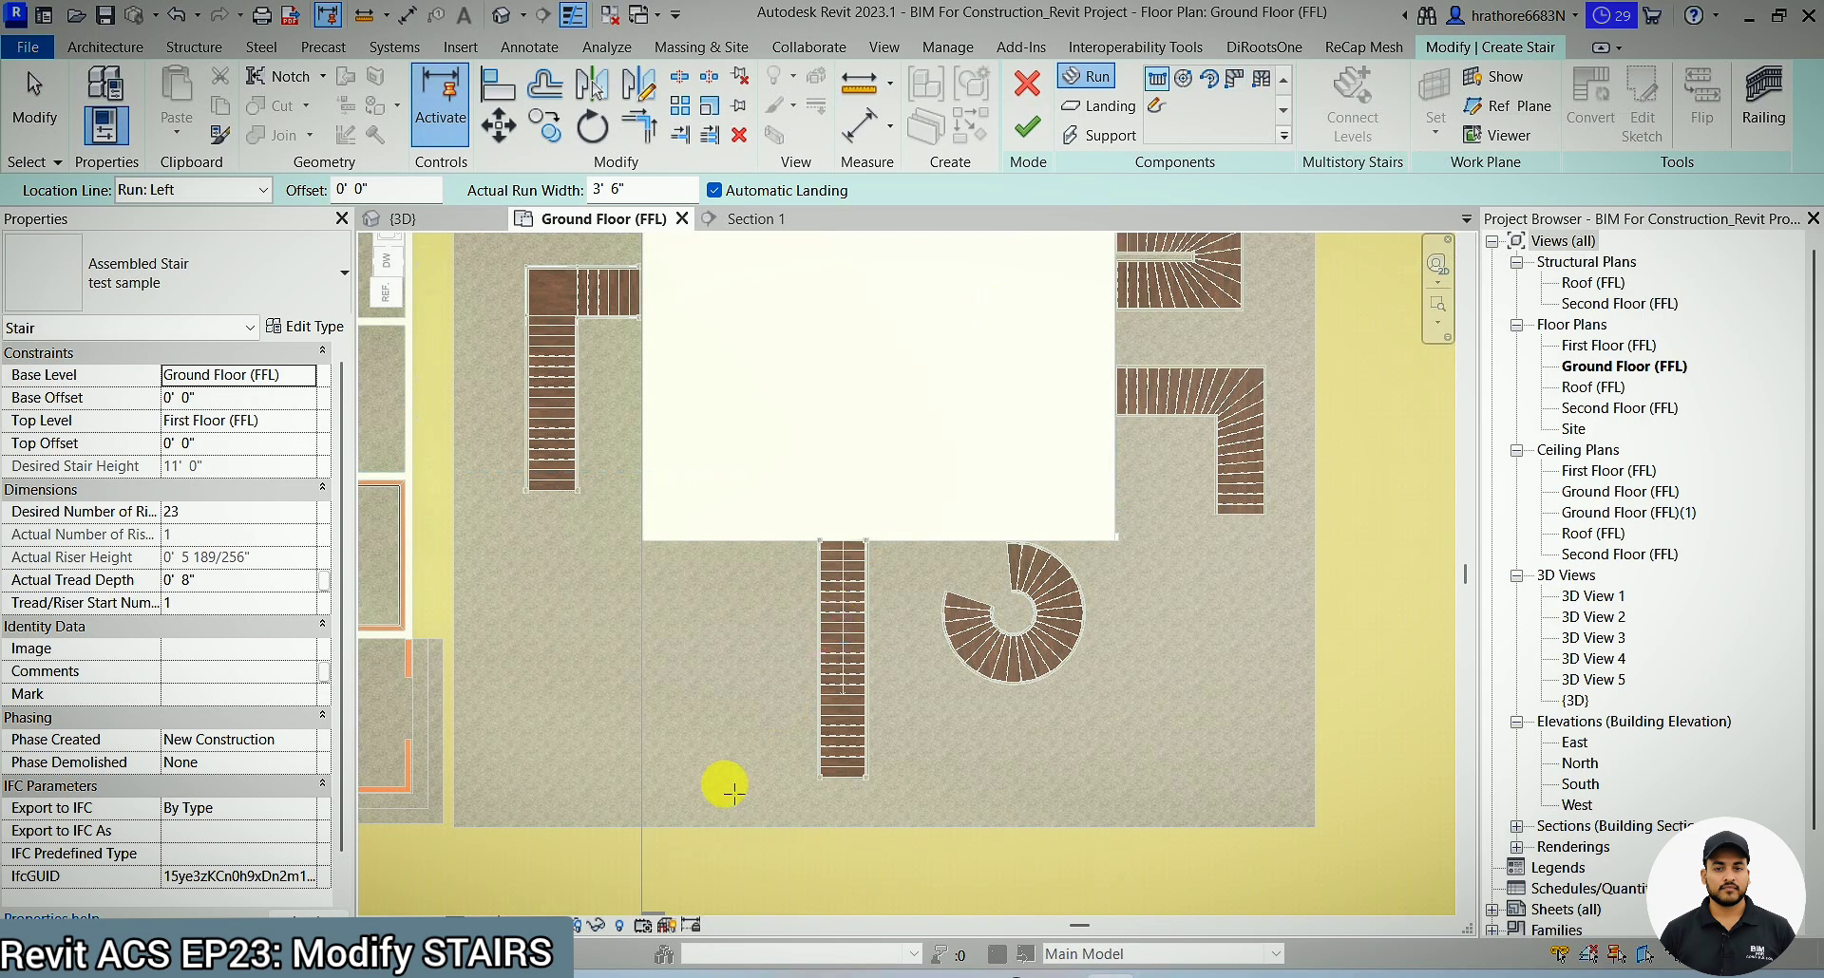
left_click(684, 777)
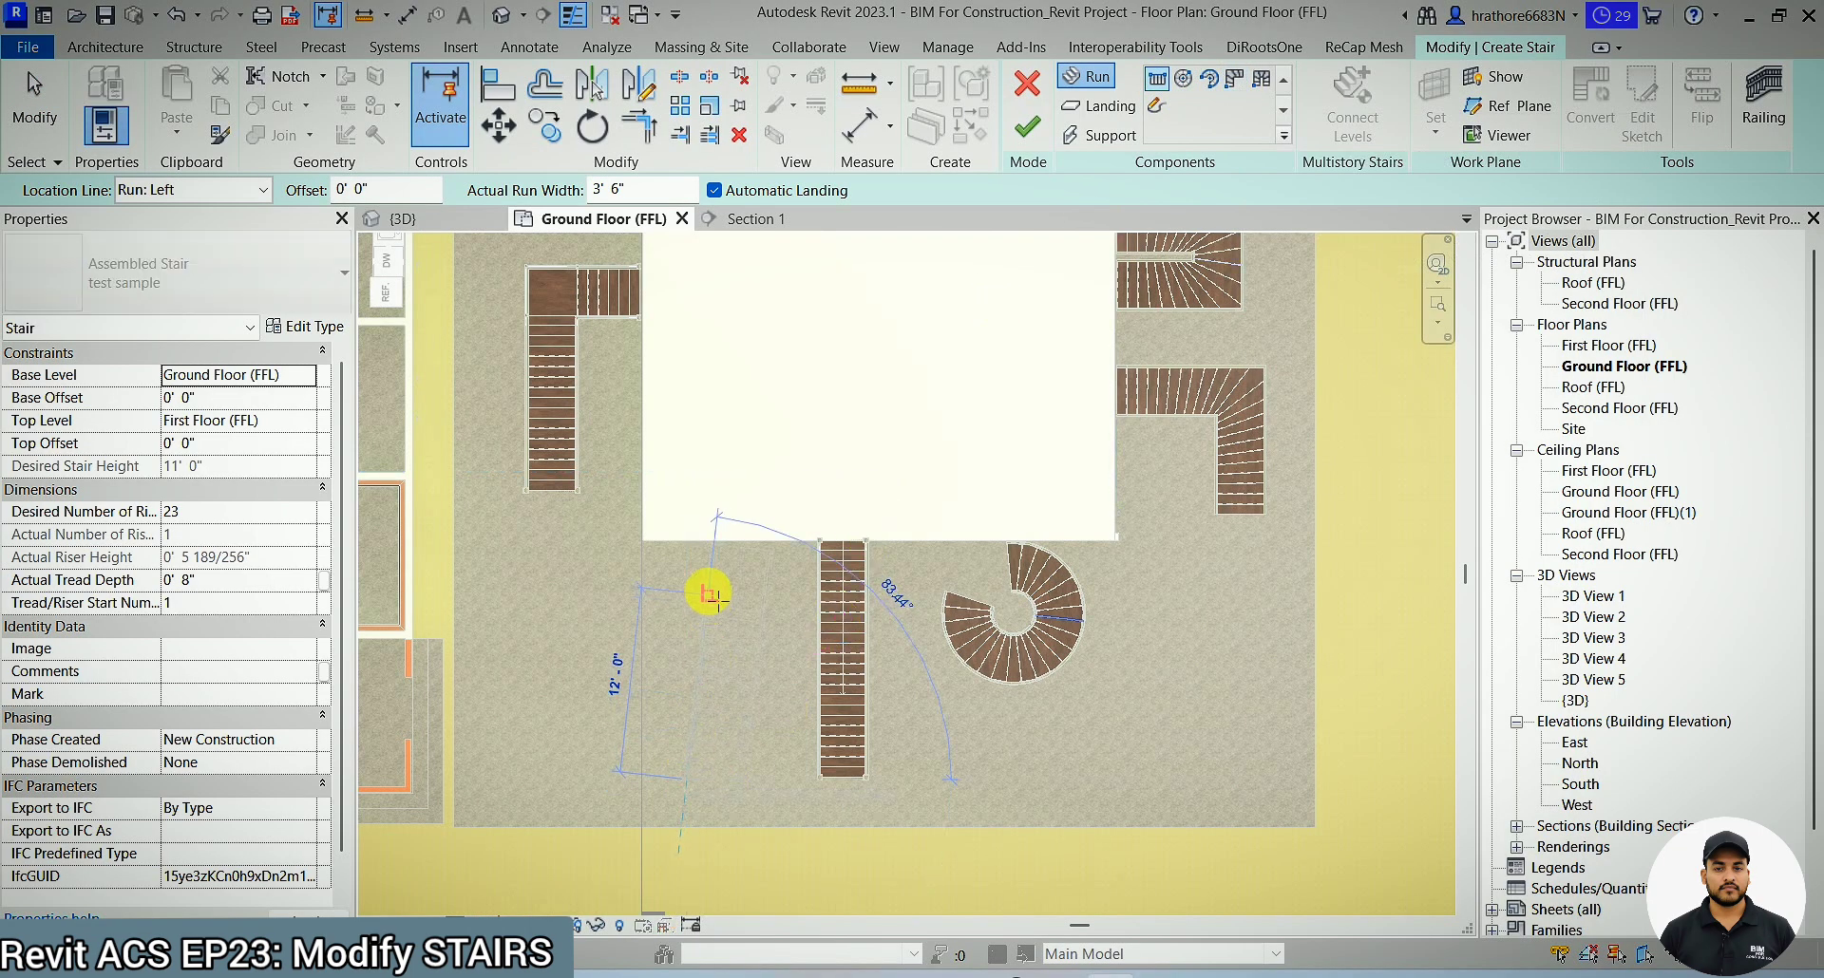
left_click(695, 518)
left_click(1026, 127)
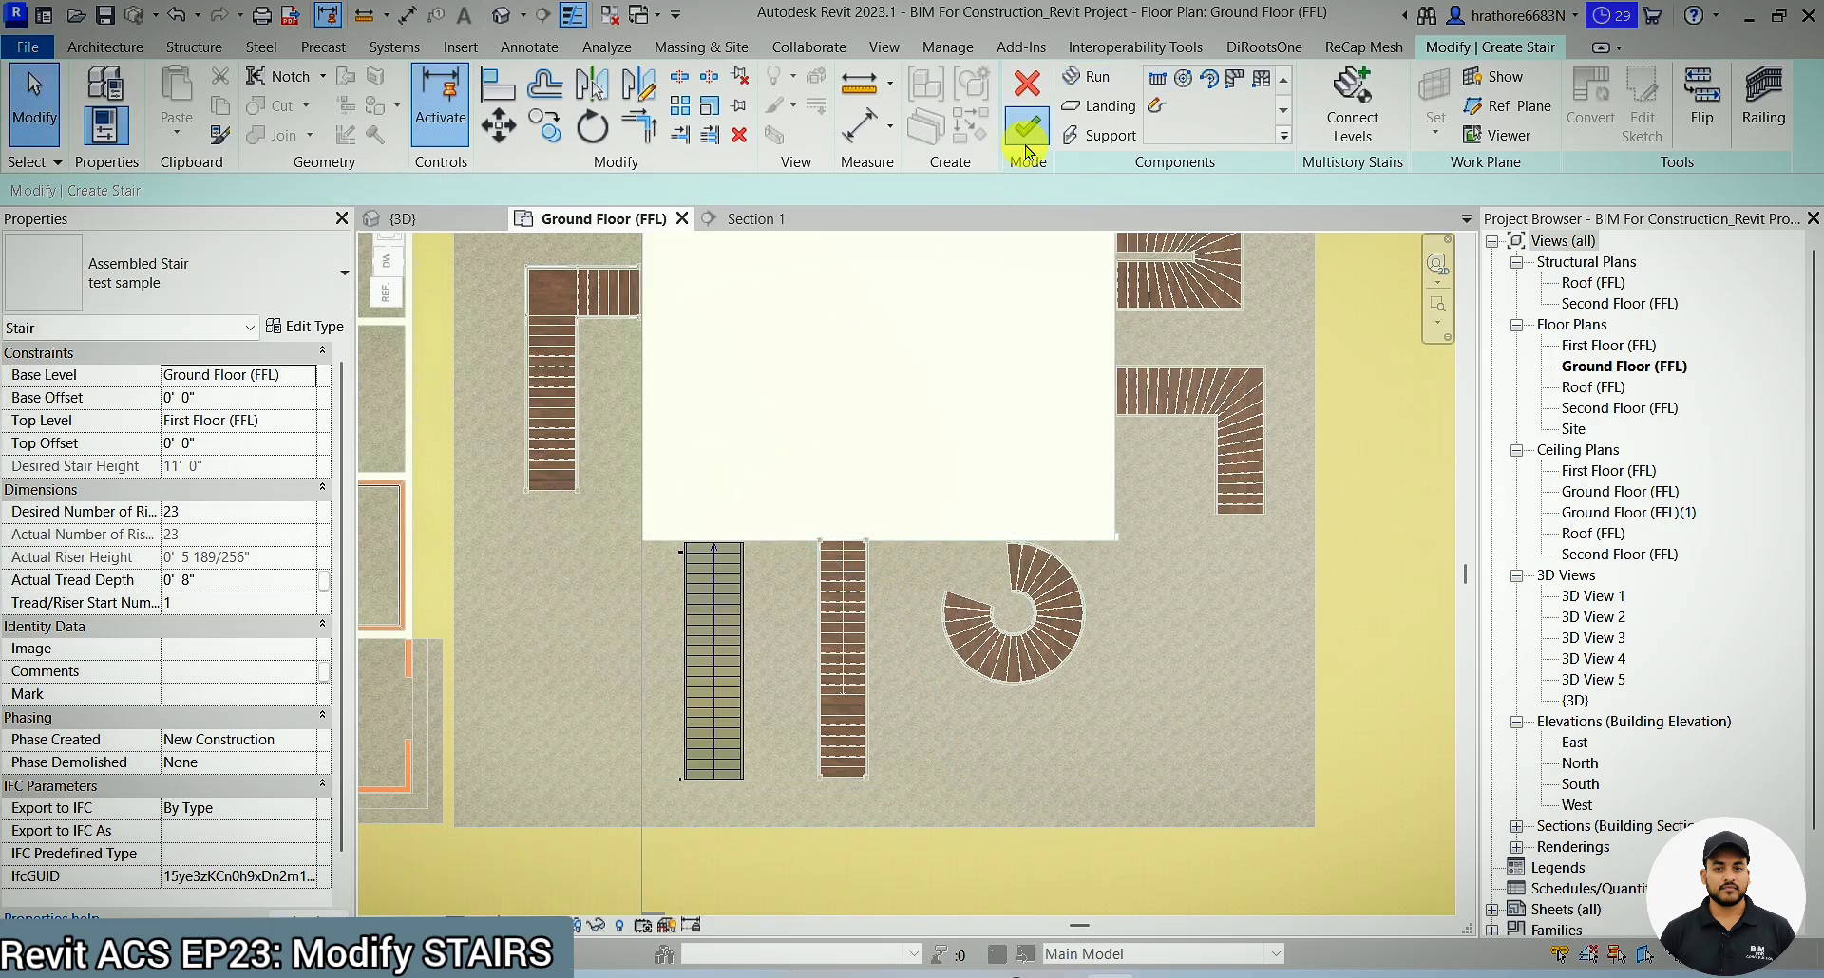
left_click(688, 747)
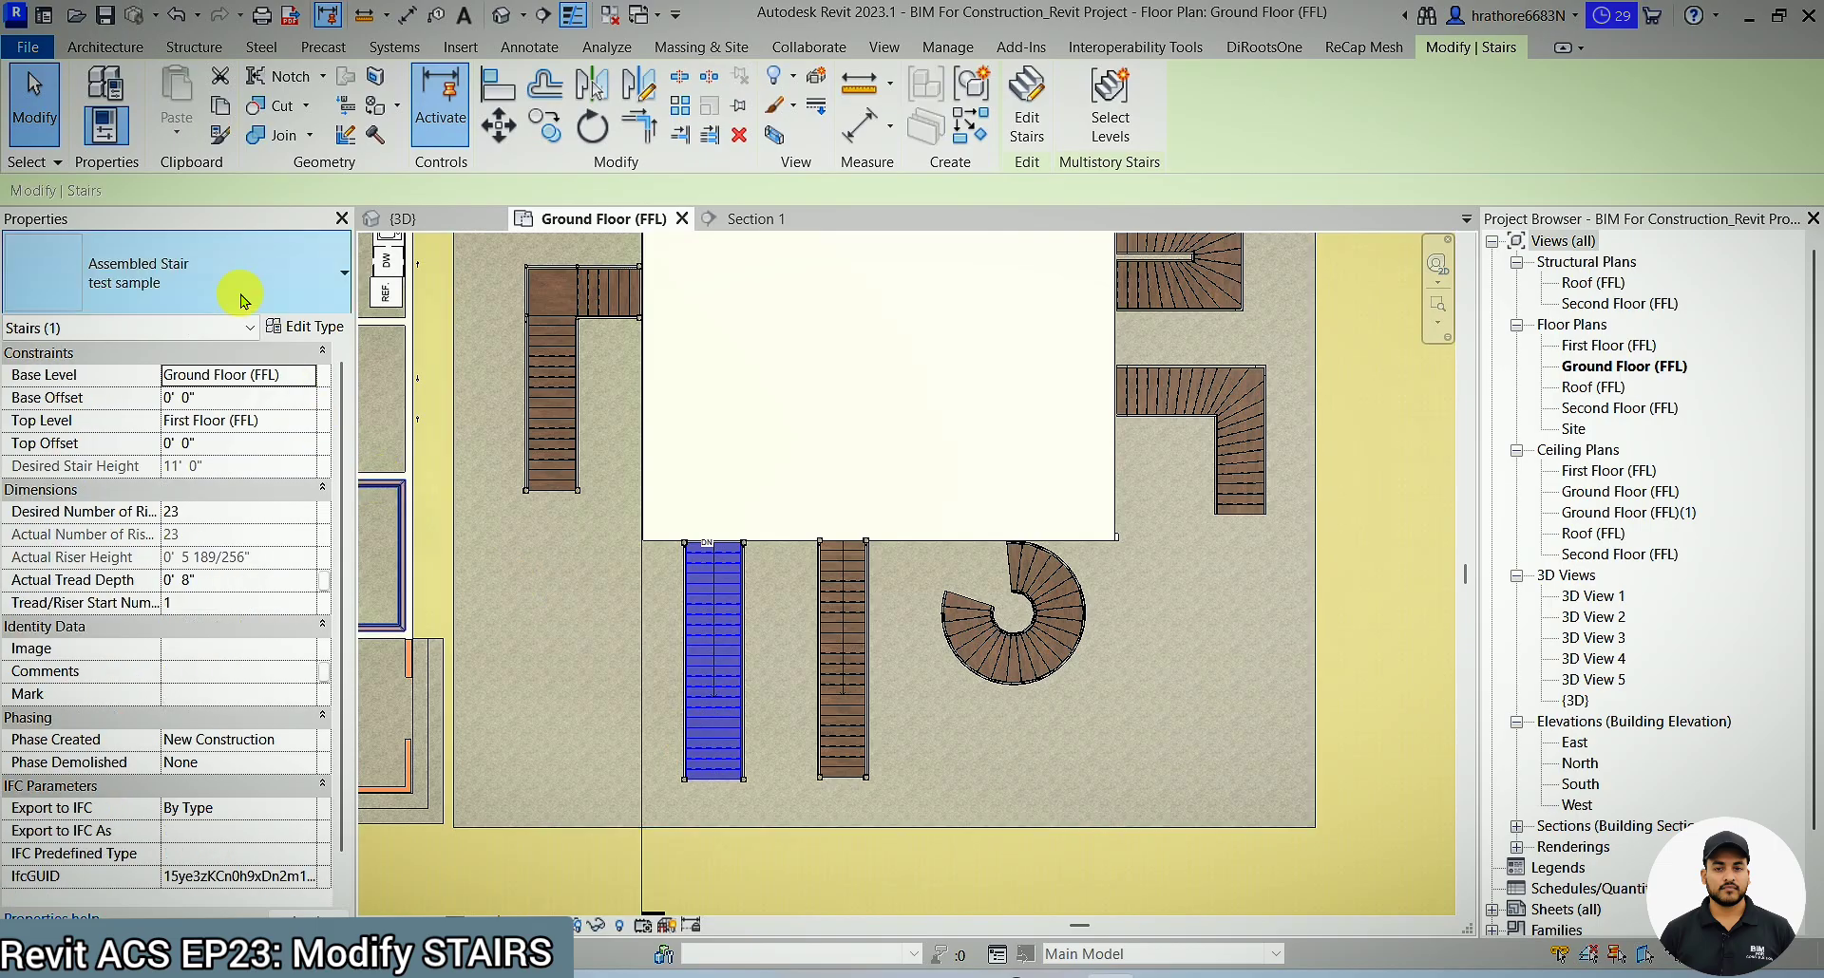
left_click(822, 862)
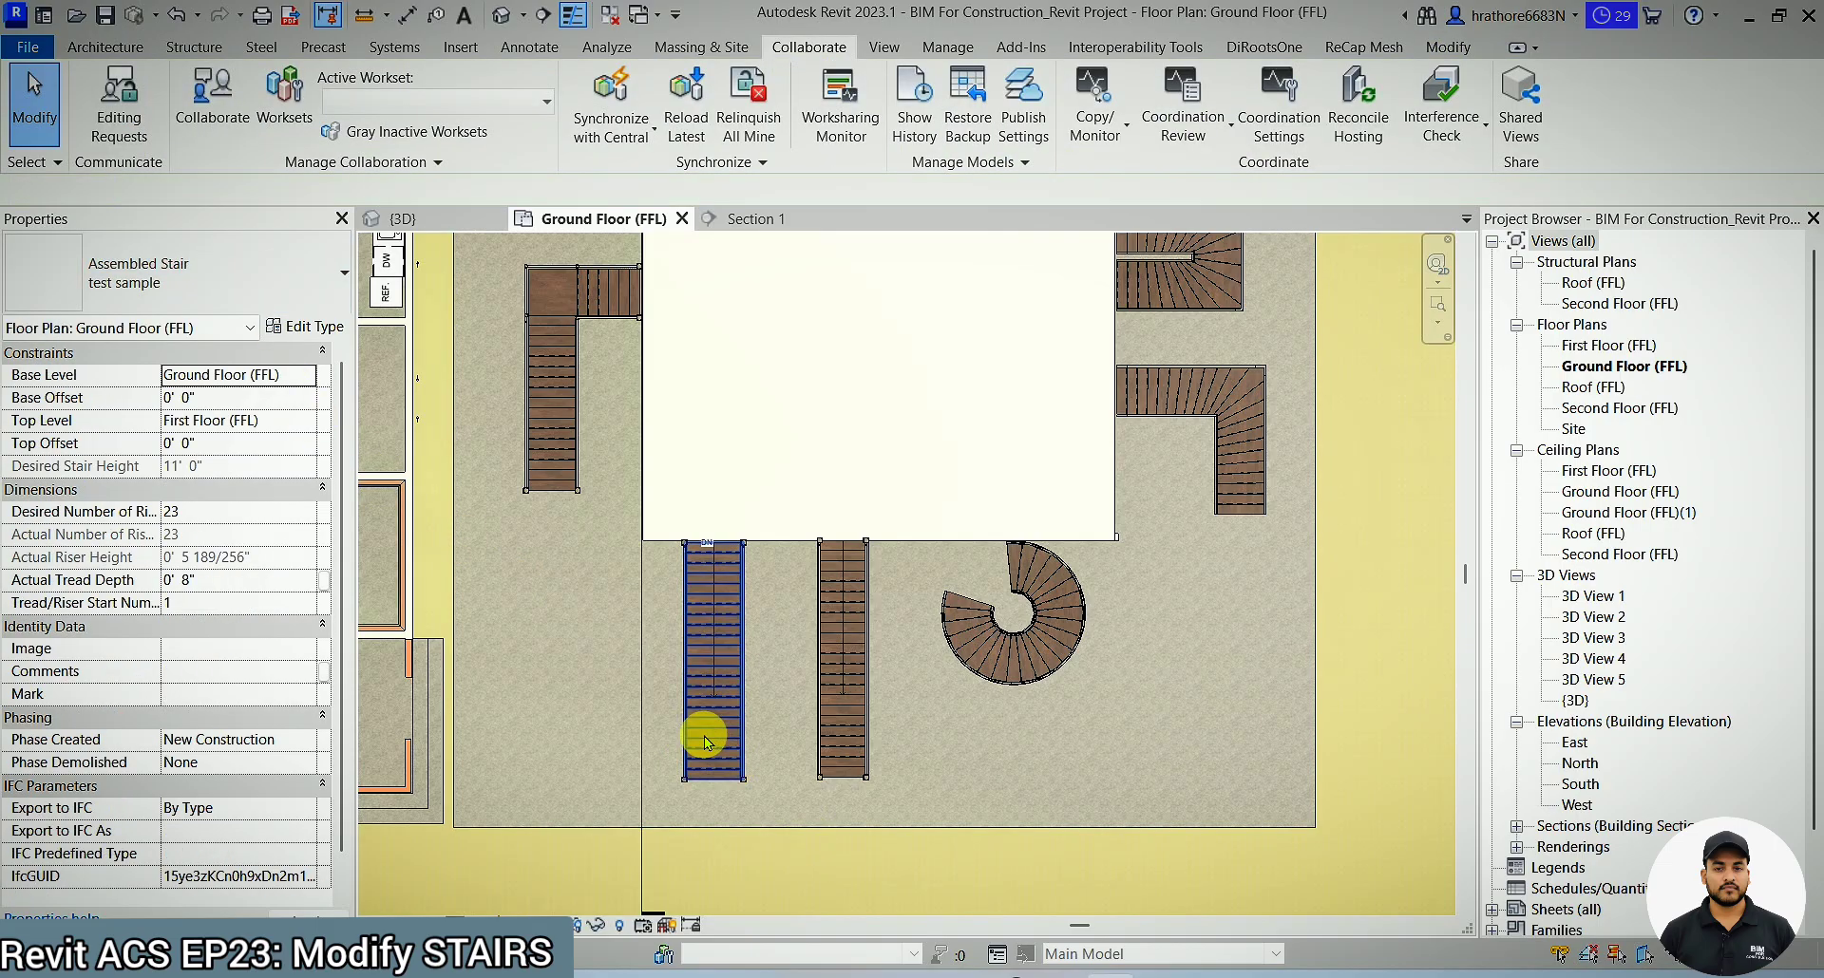
- Start another stair similar to the new test sample stair with its railing set to None, and discard the empty stair
left_click(704, 740)
double_click(704, 740)
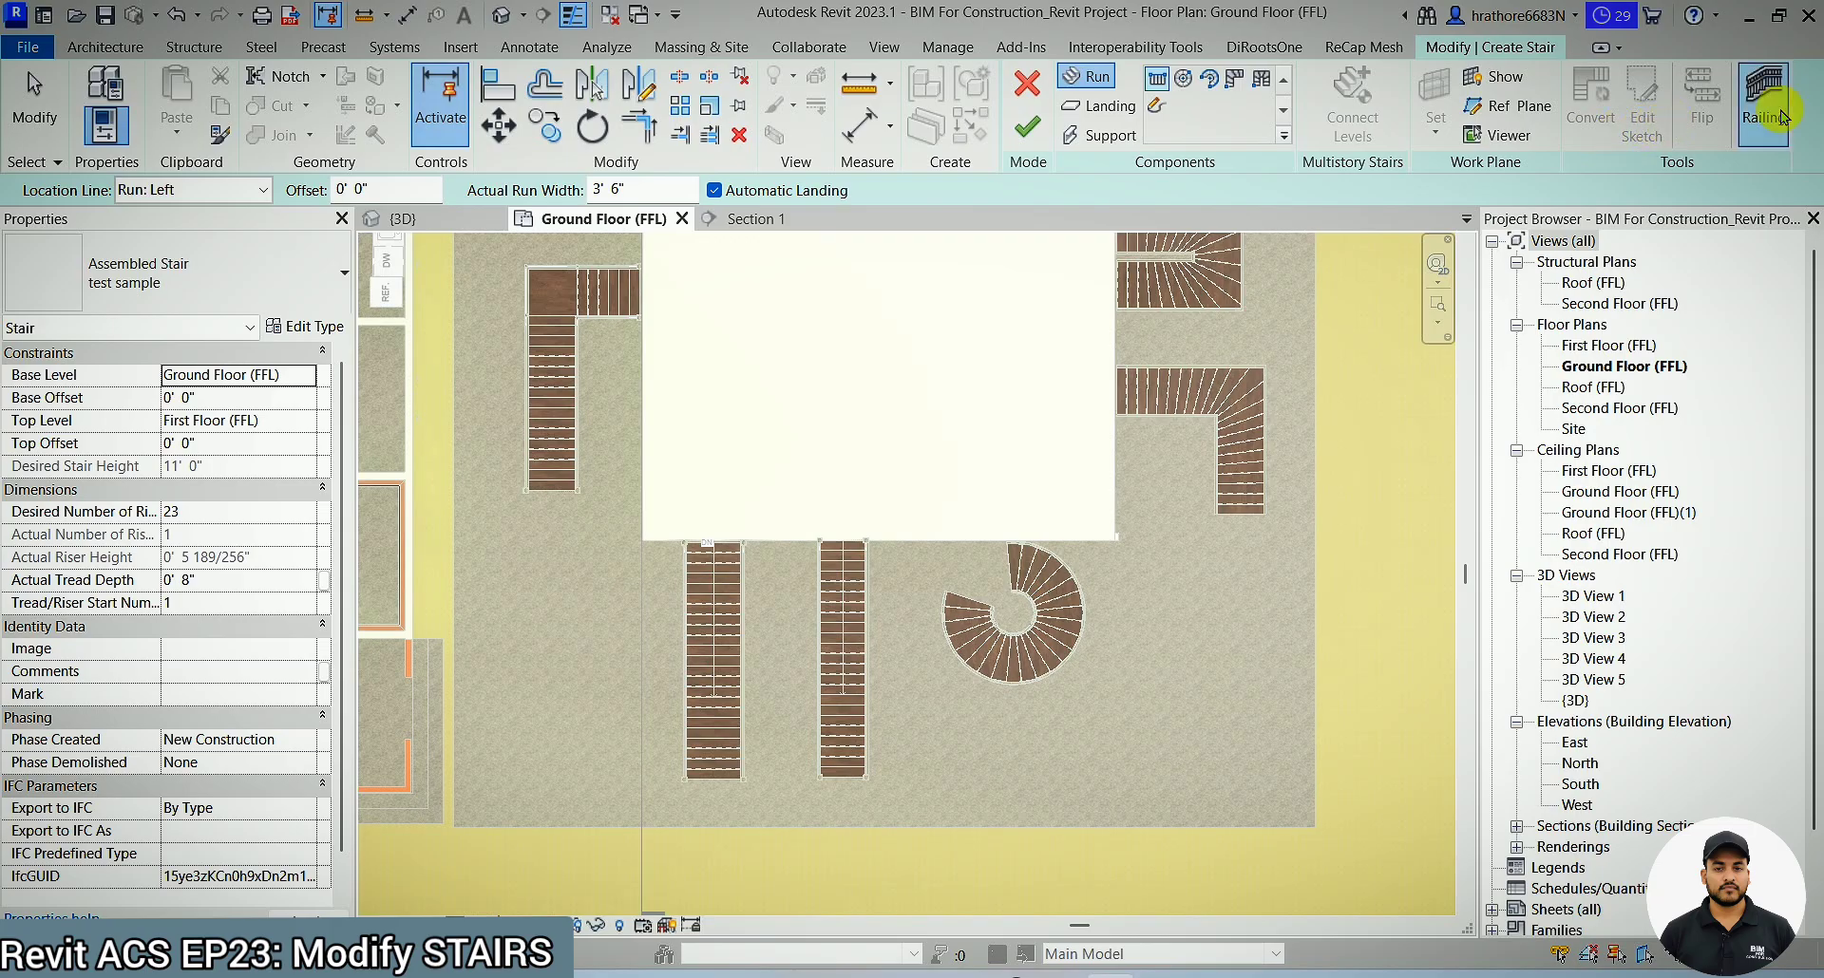
left_click(1762, 109)
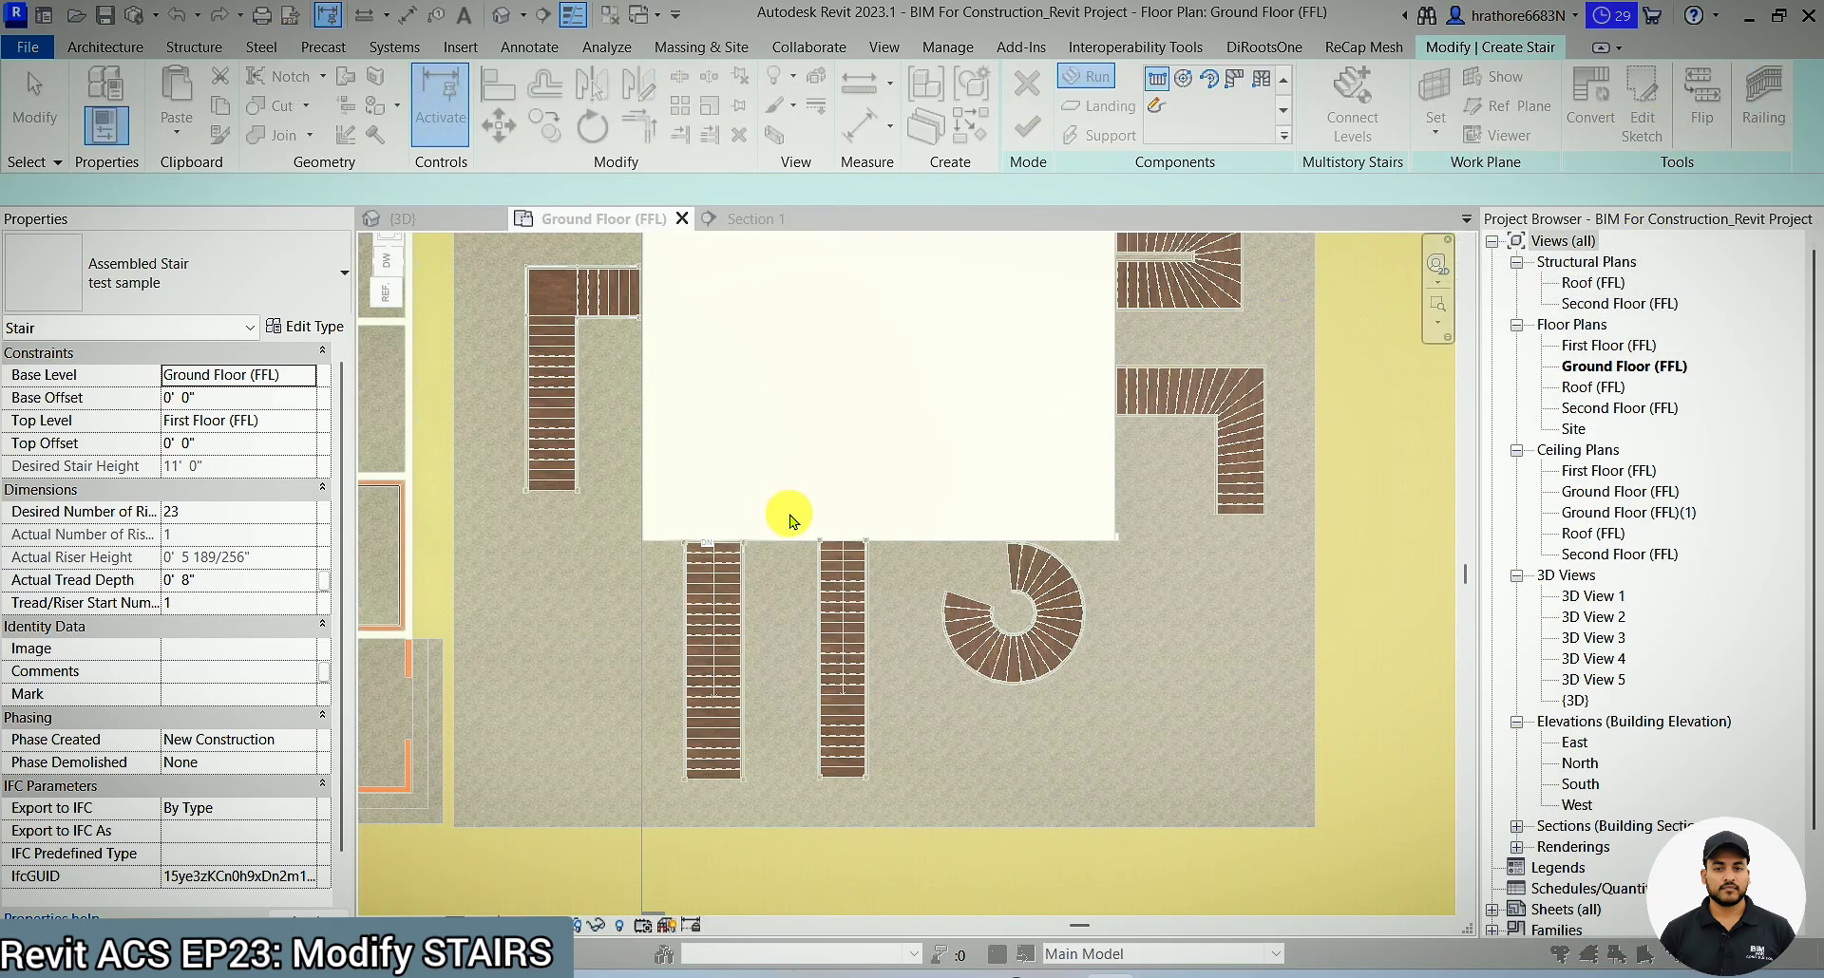
left_click(831, 443)
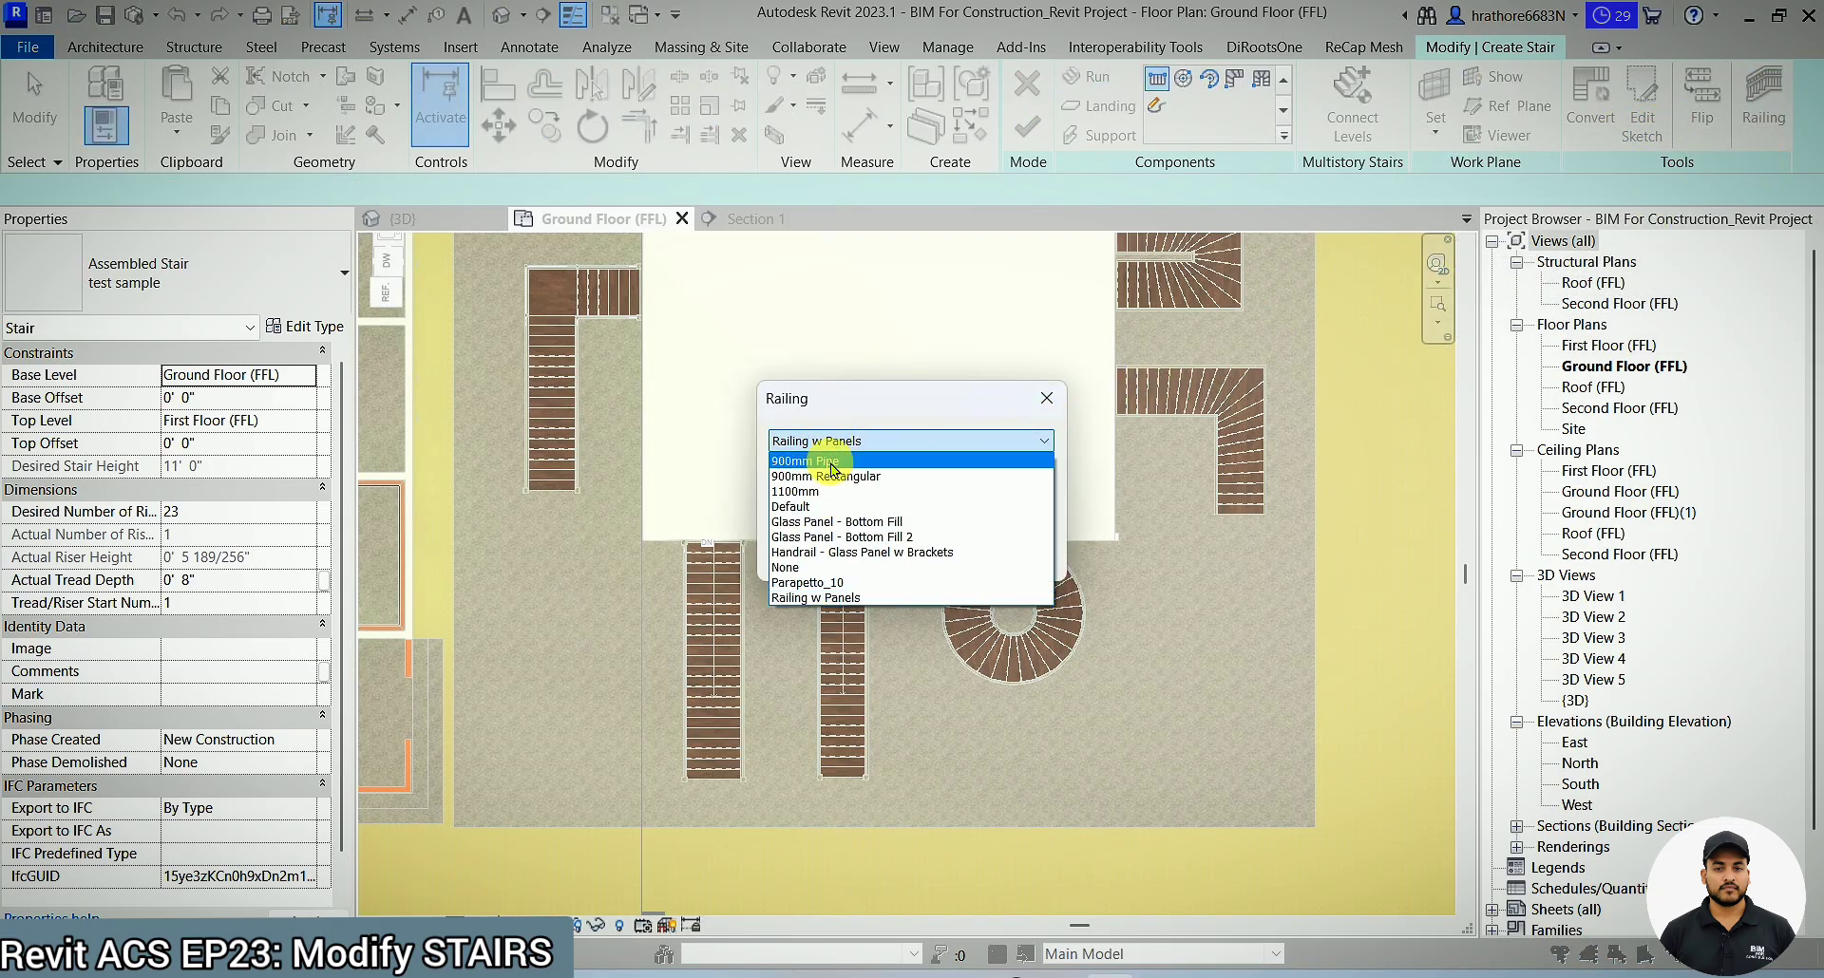
left_click(817, 573)
left_click(896, 558)
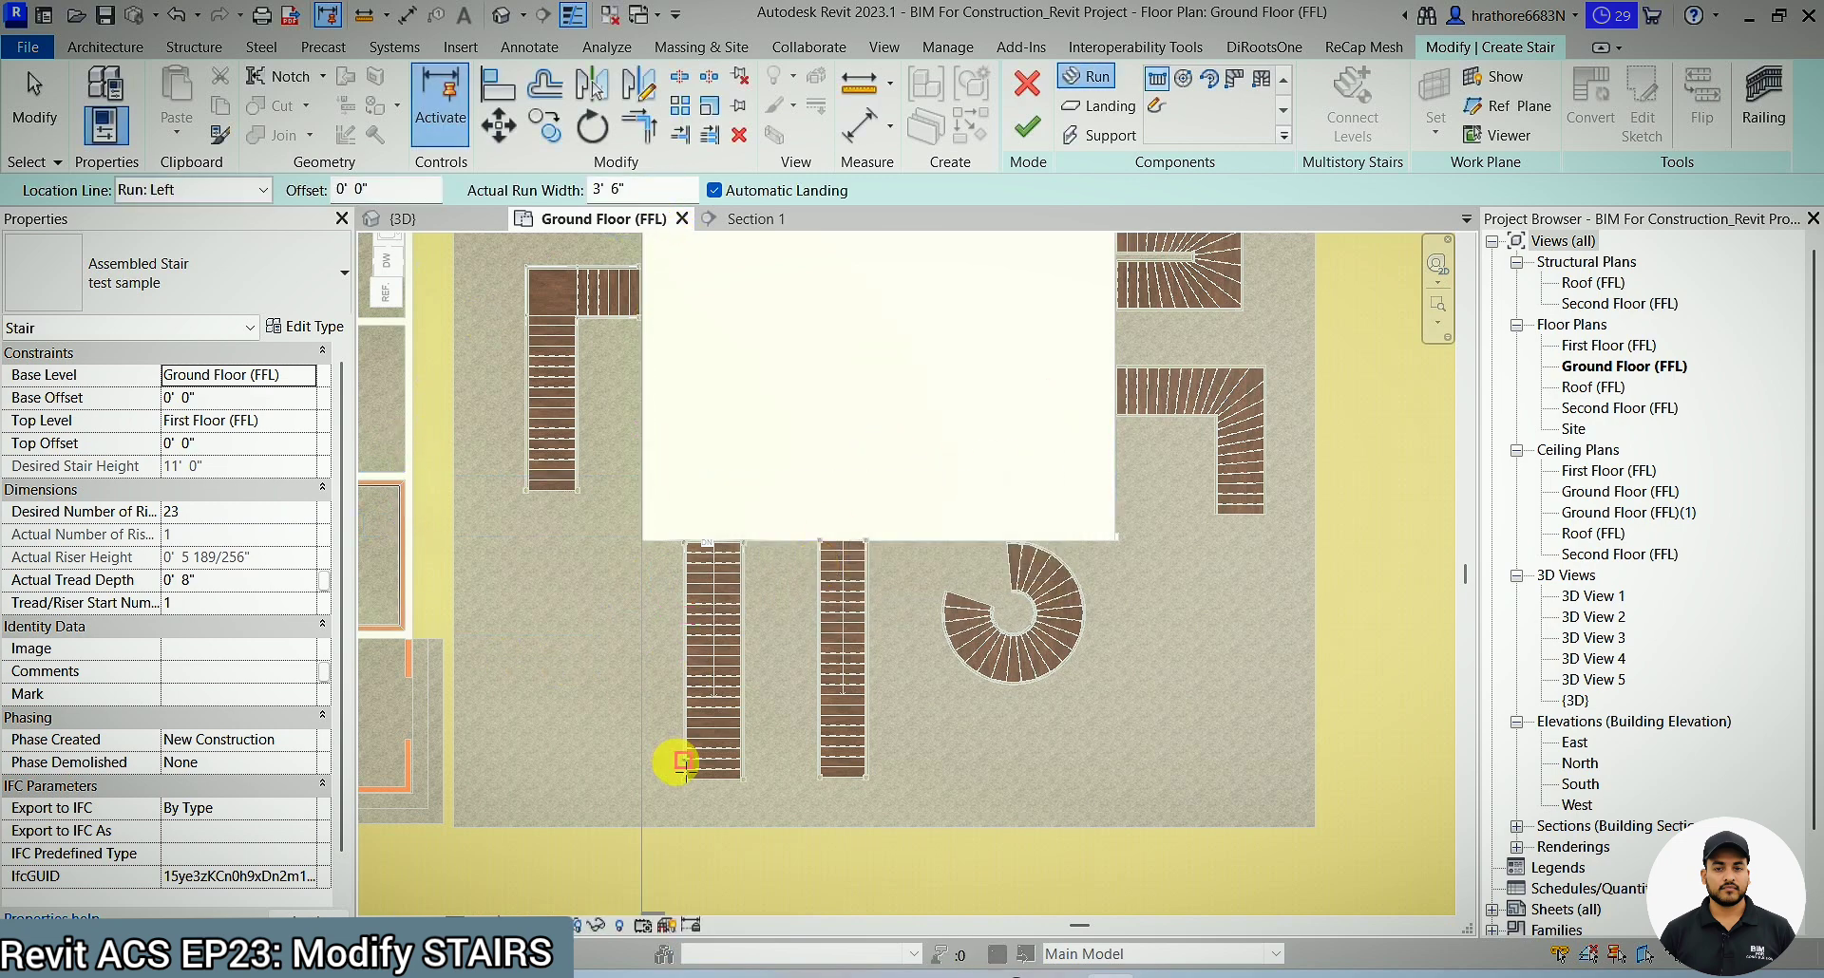
scroll(700, 806, "up", 5)
scroll(711, 825, "up", 2)
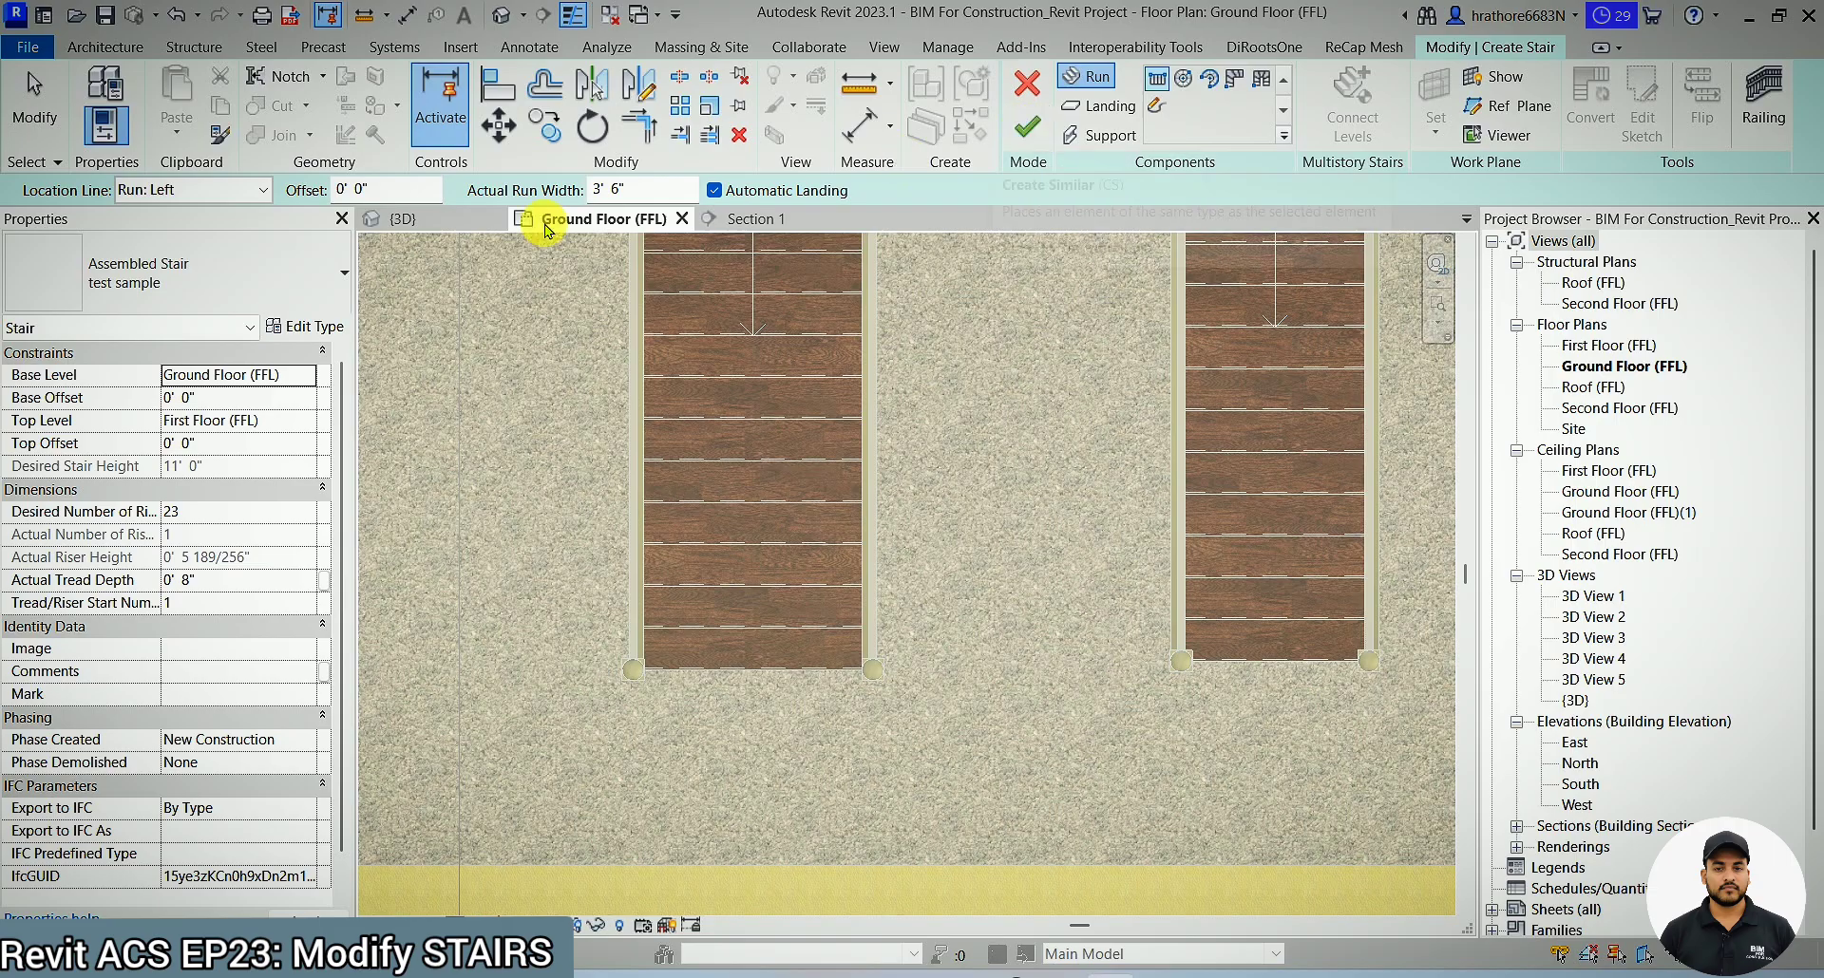
left_click(1027, 126)
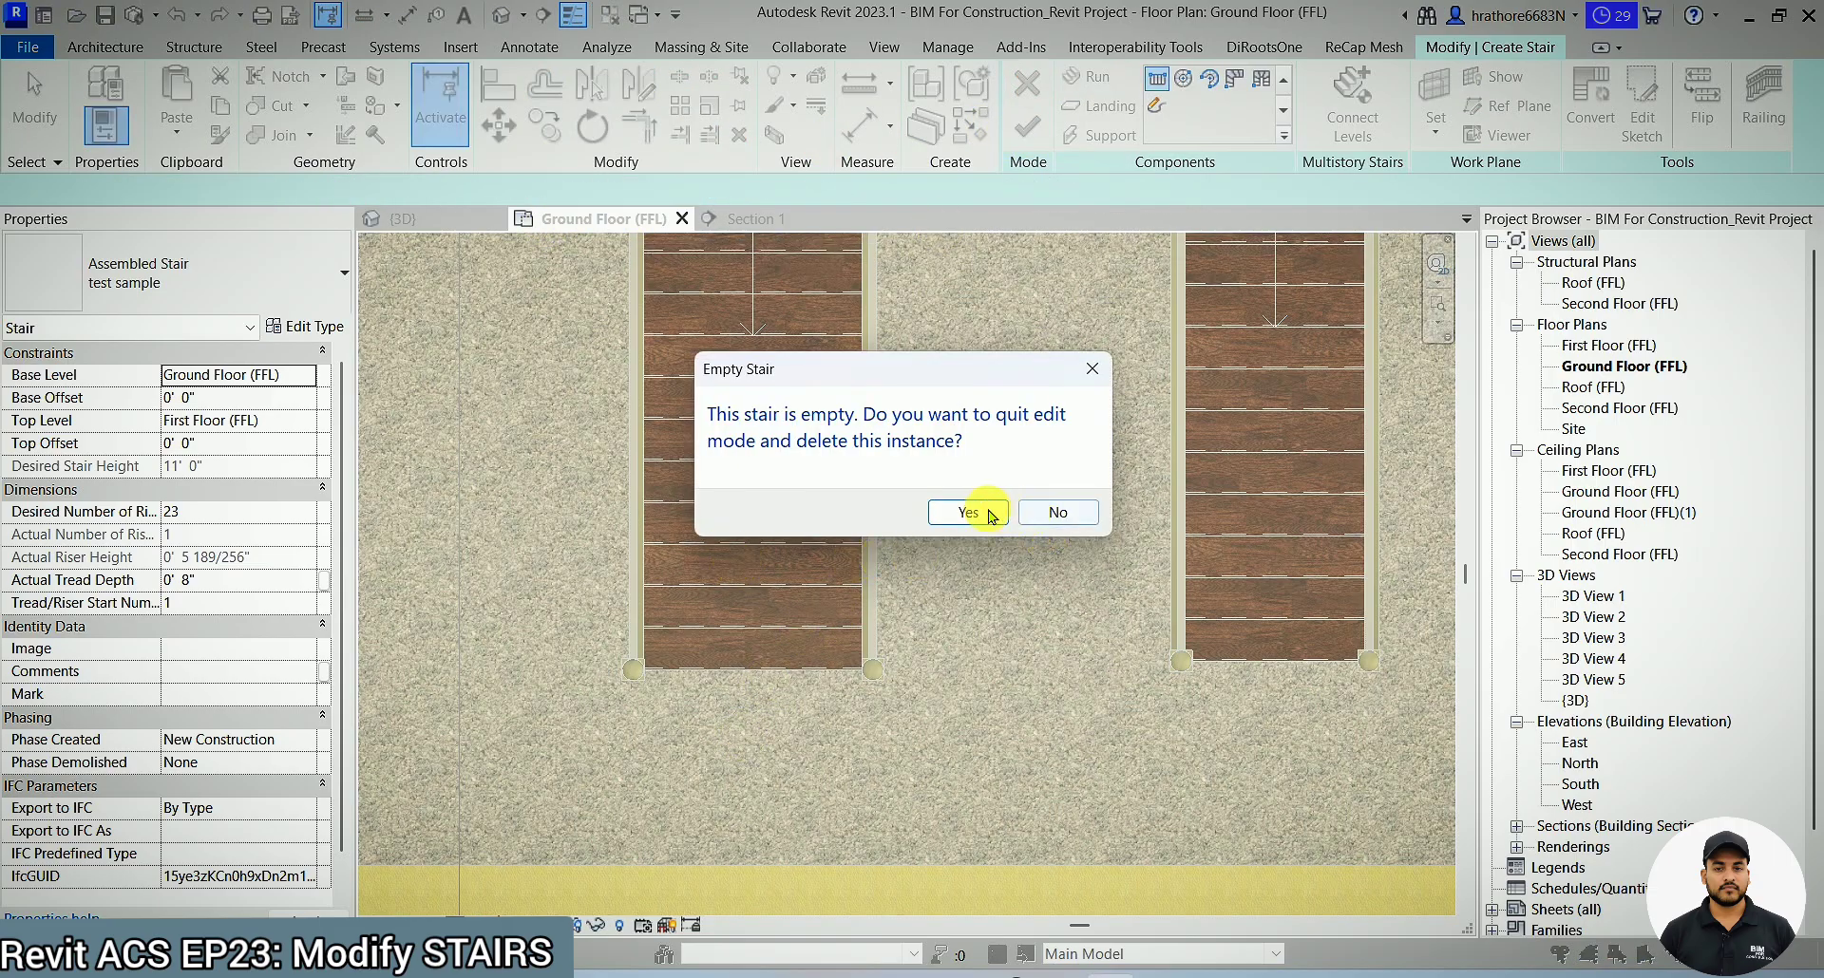
left_click(971, 511)
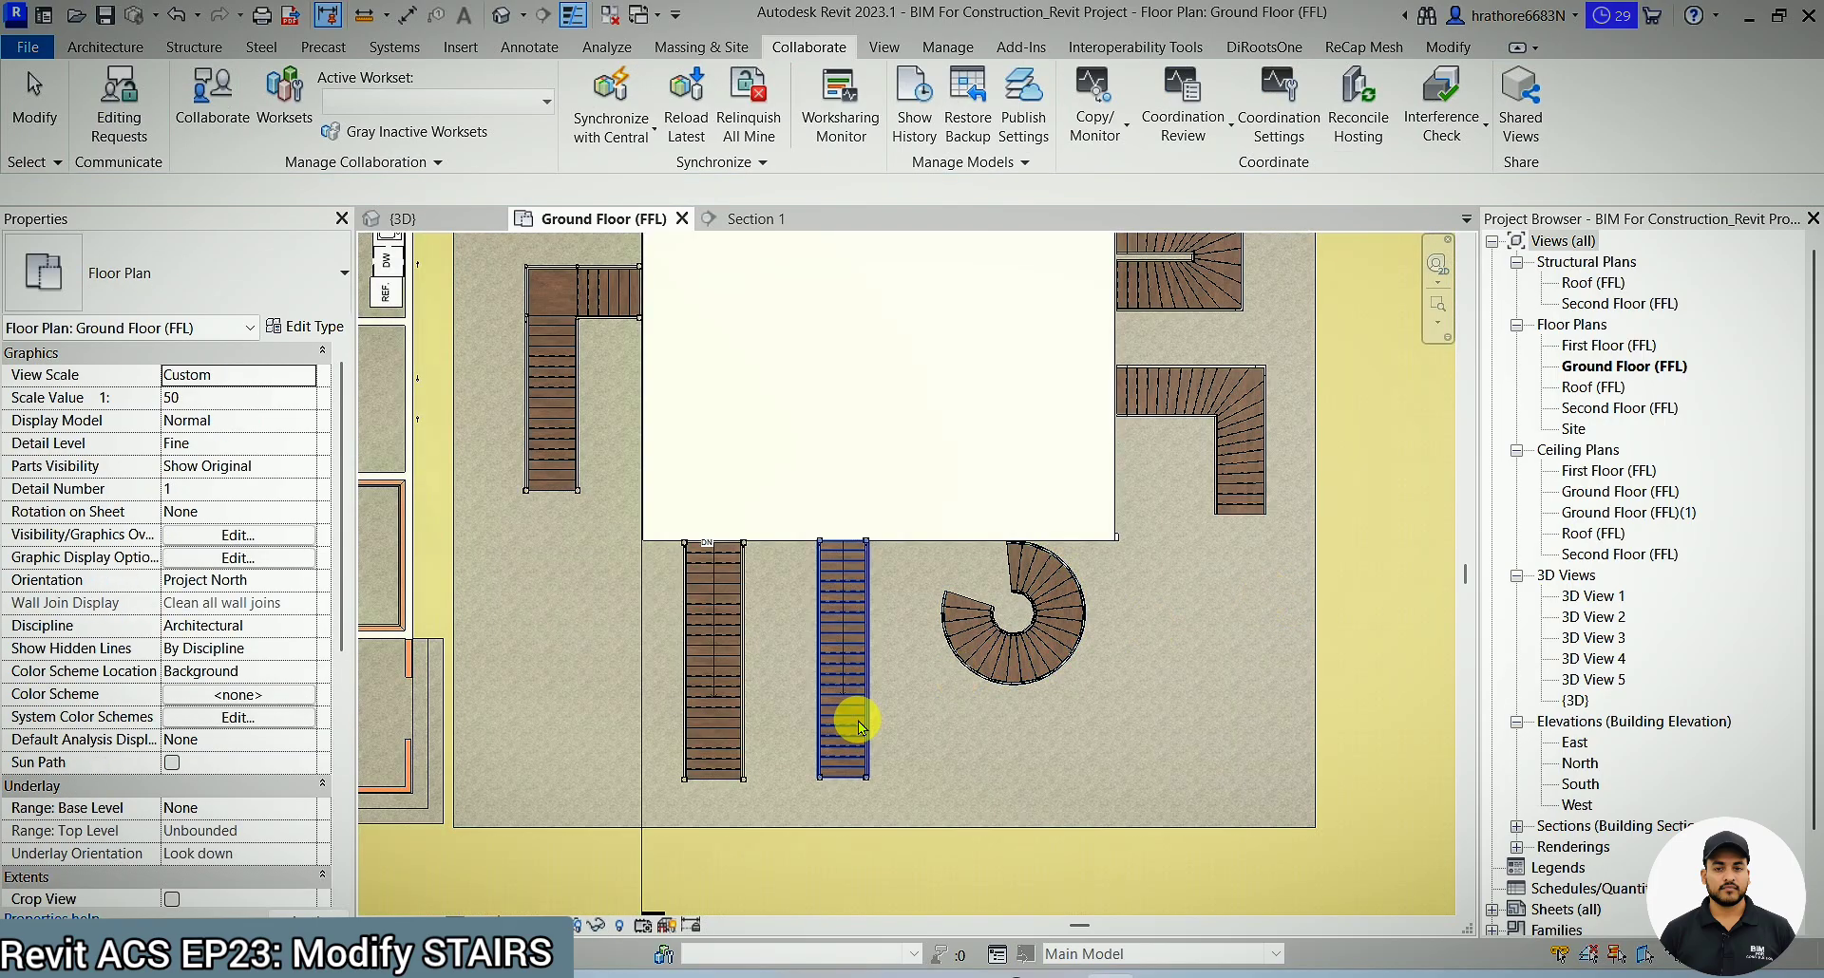
- Examine the test sample stair type's Maximum Riser Height, Minimum Tread Depth and other calculation rules, and close its type properties unchanged
scroll(692, 756, "up", 4)
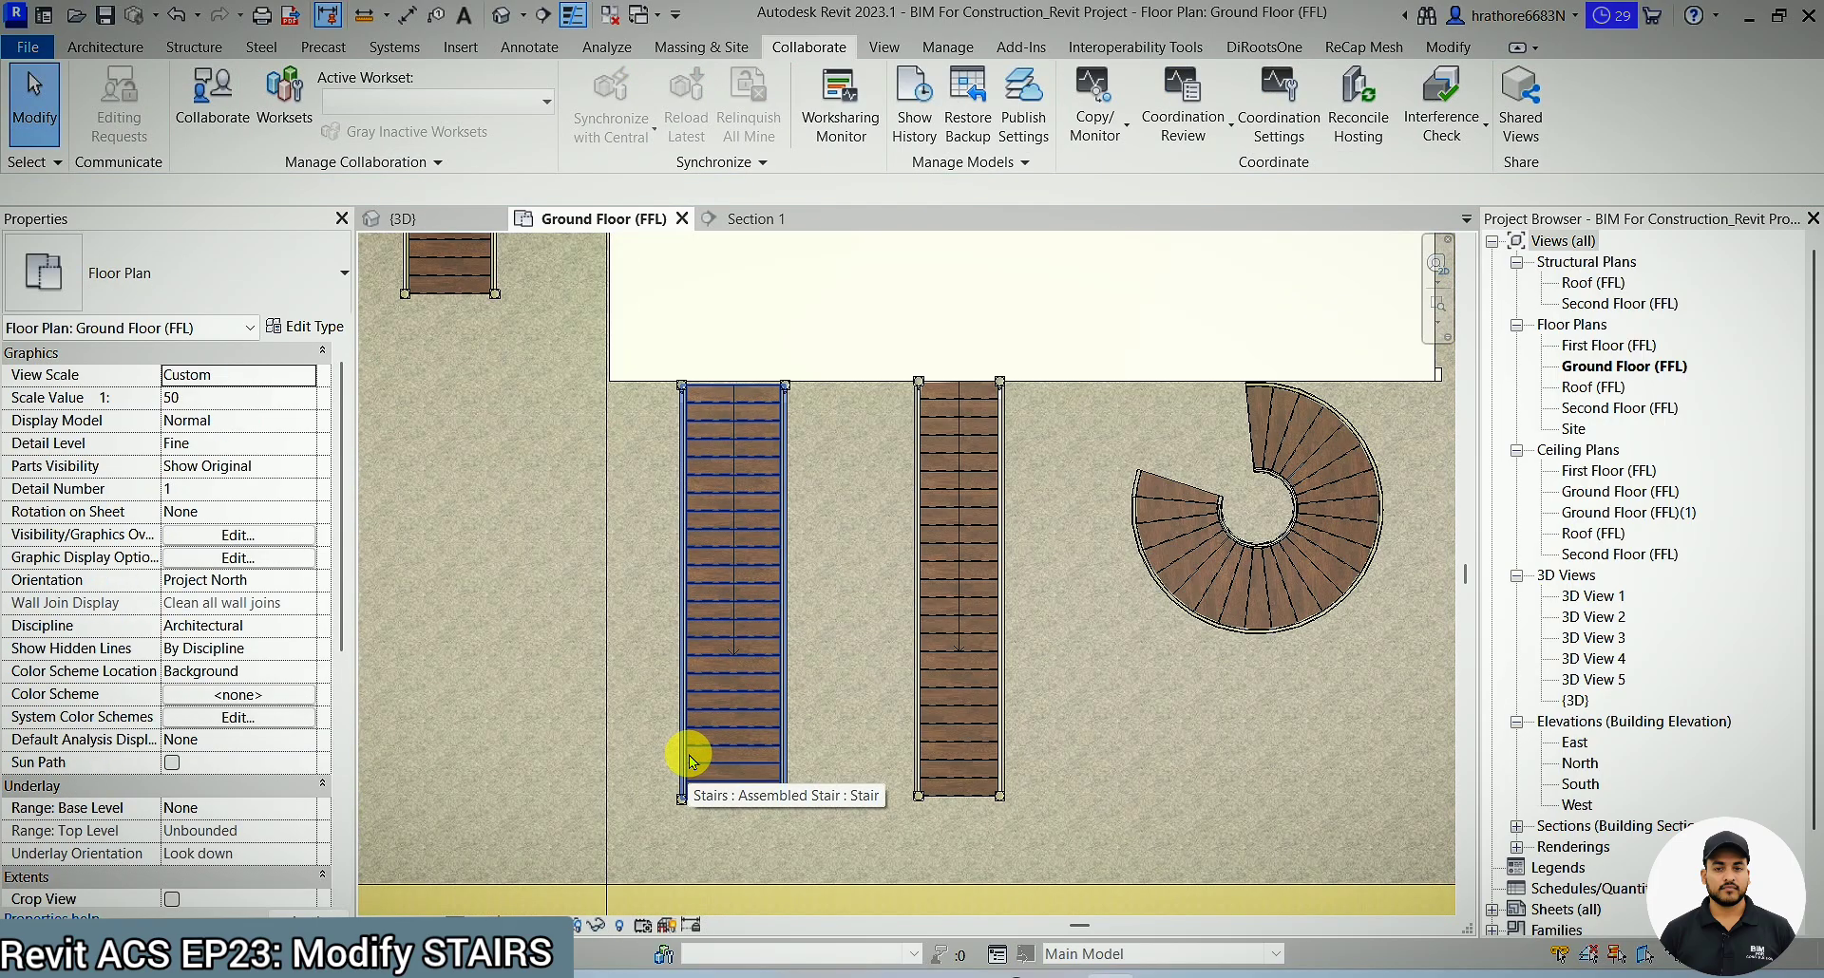
left_click(712, 755)
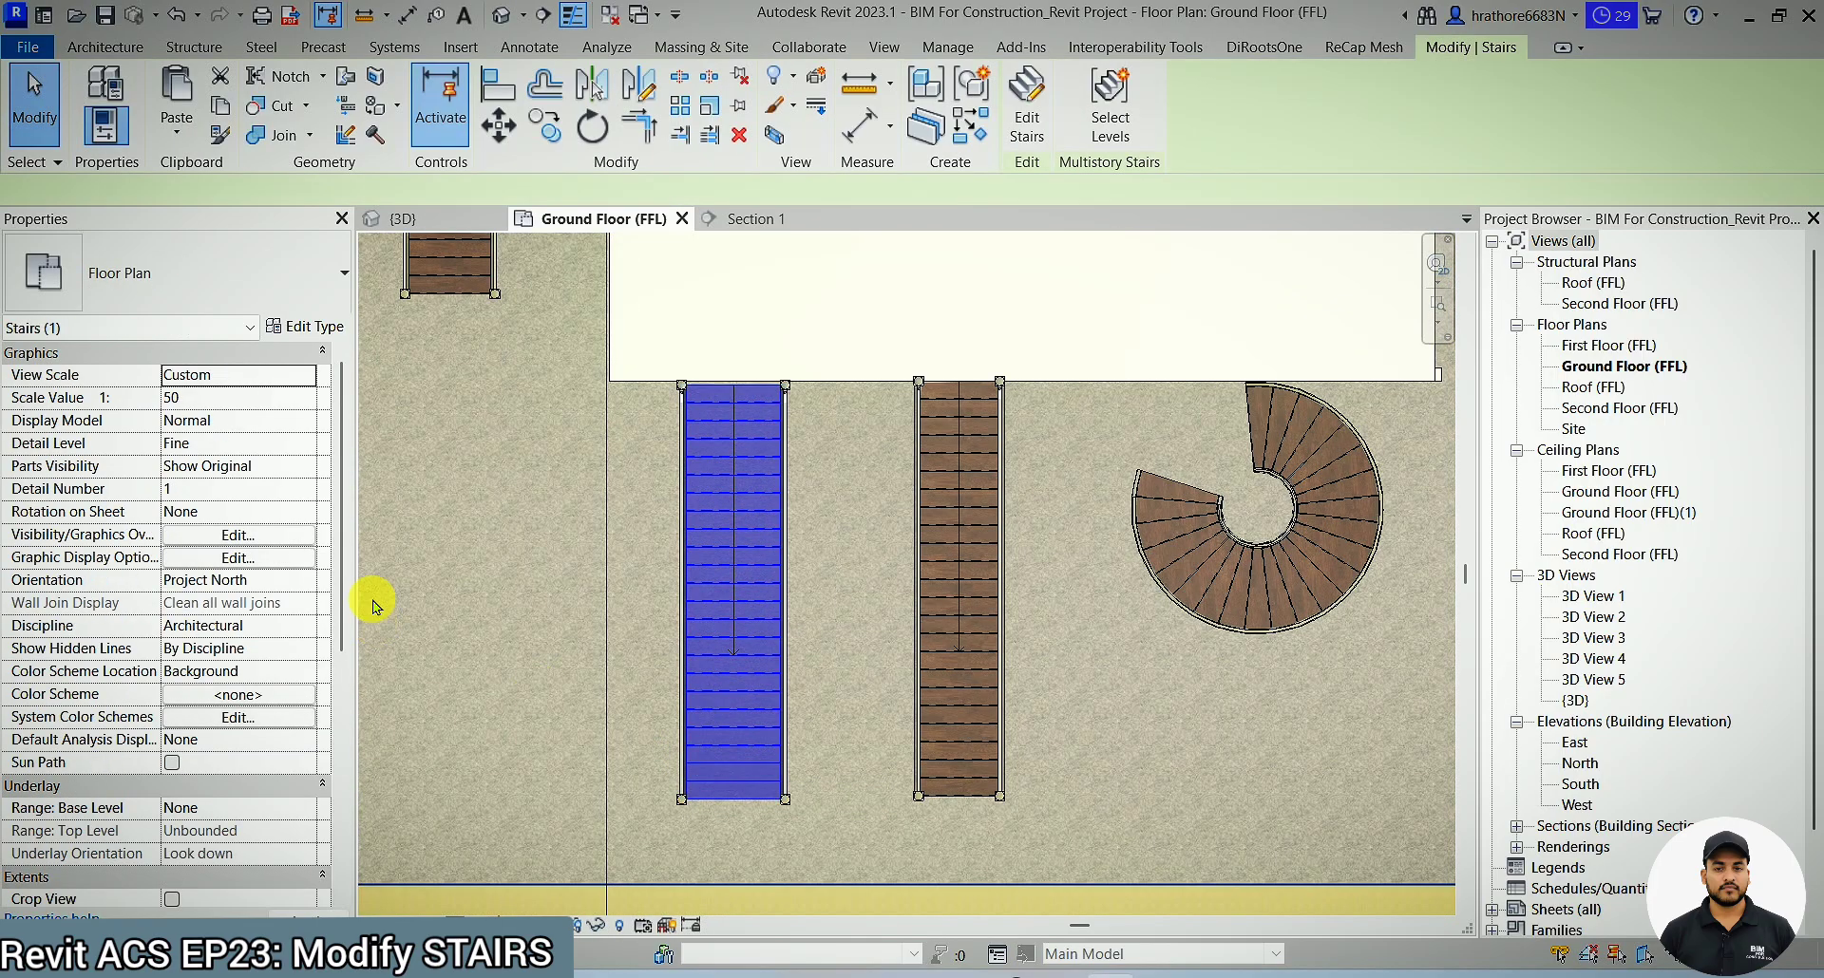
left_click(314, 328)
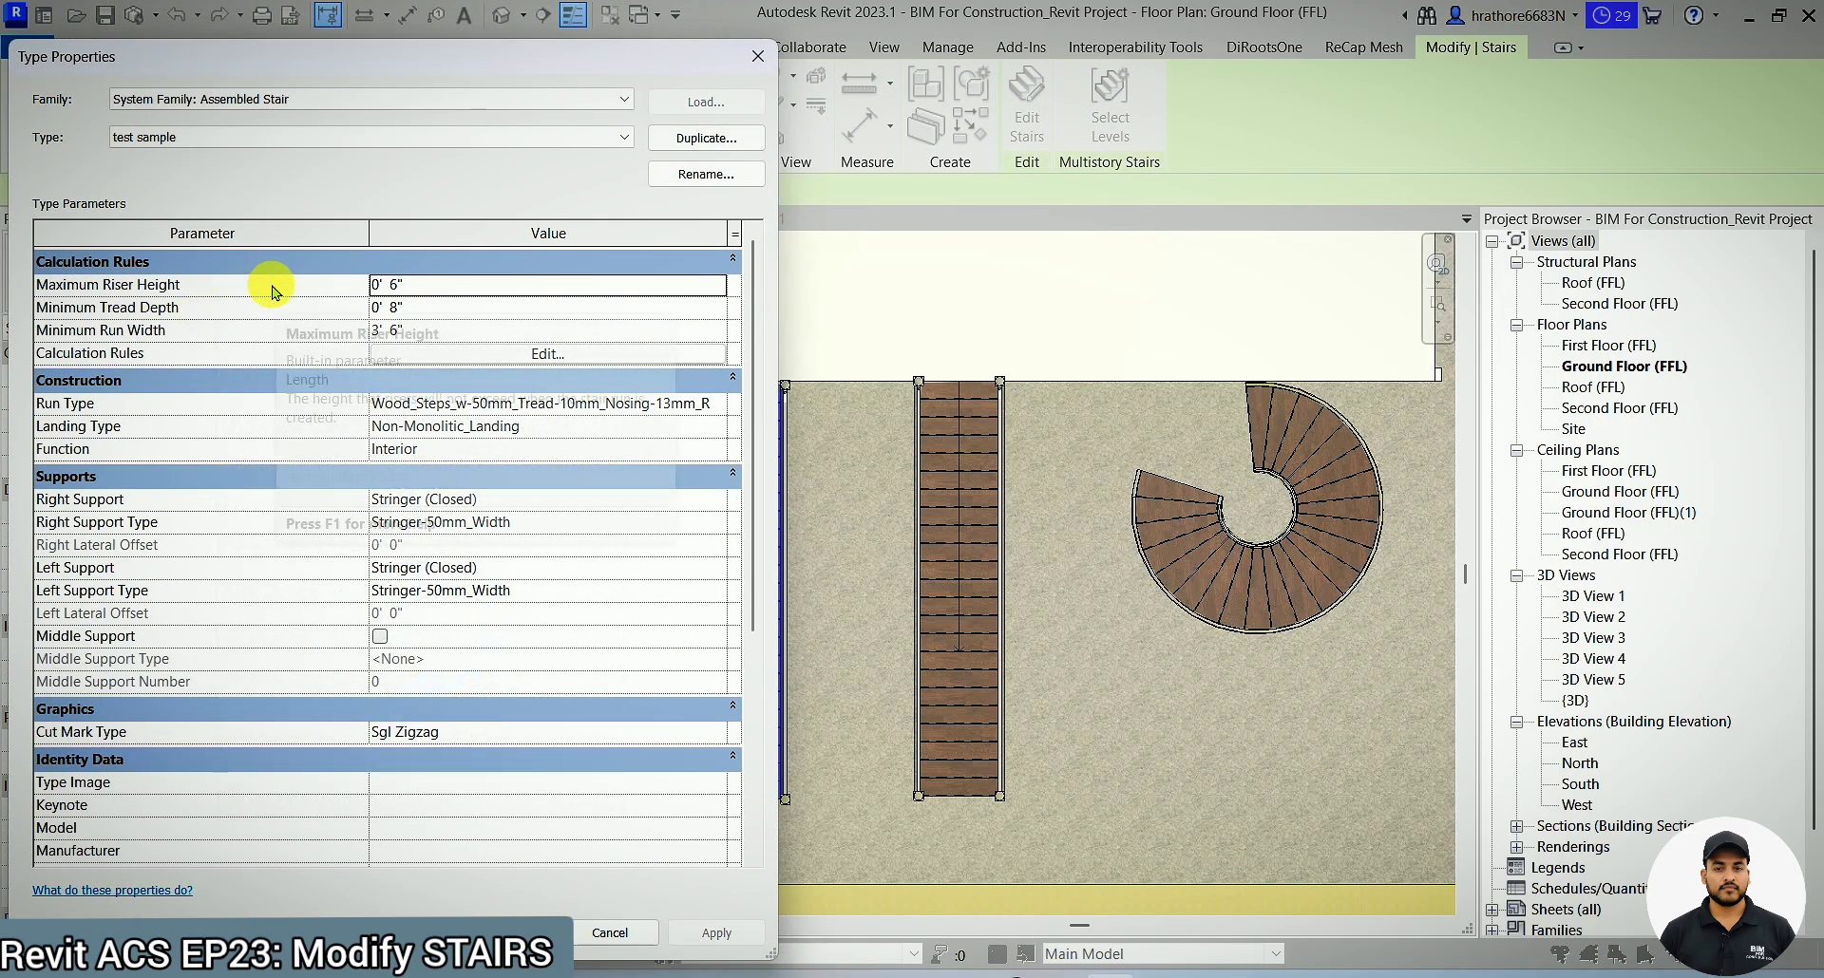
key("Escape")
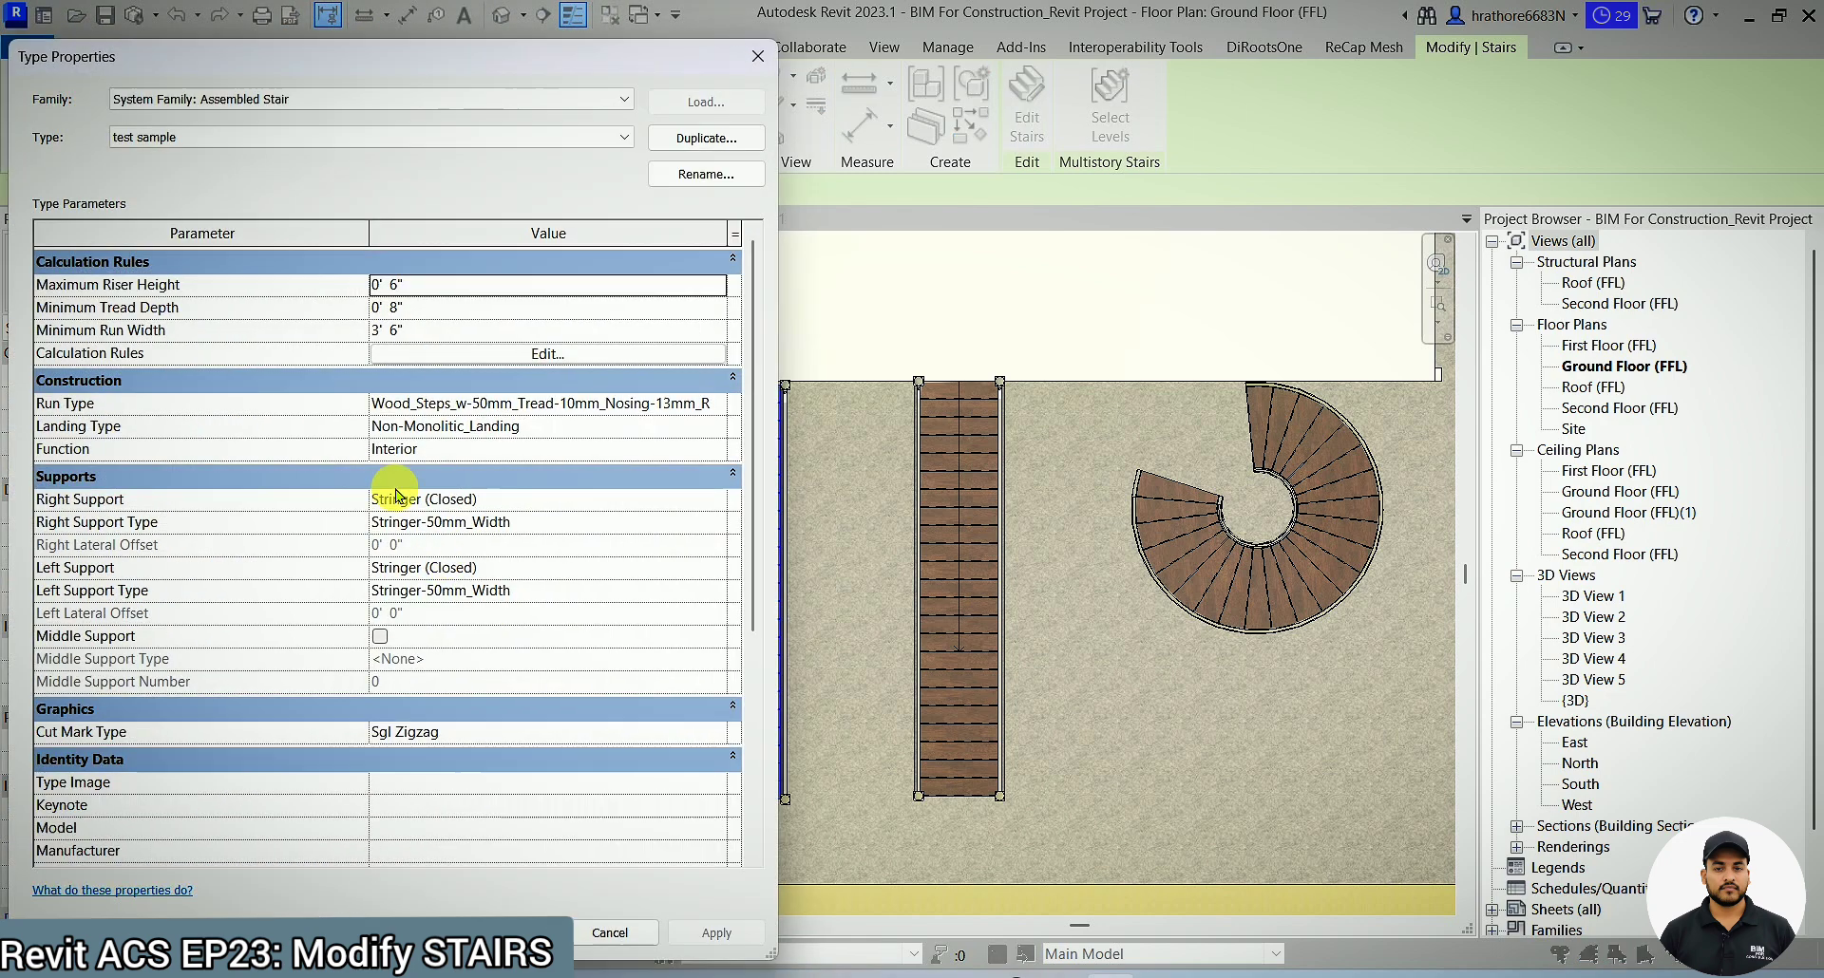
mouse_move(330, 295)
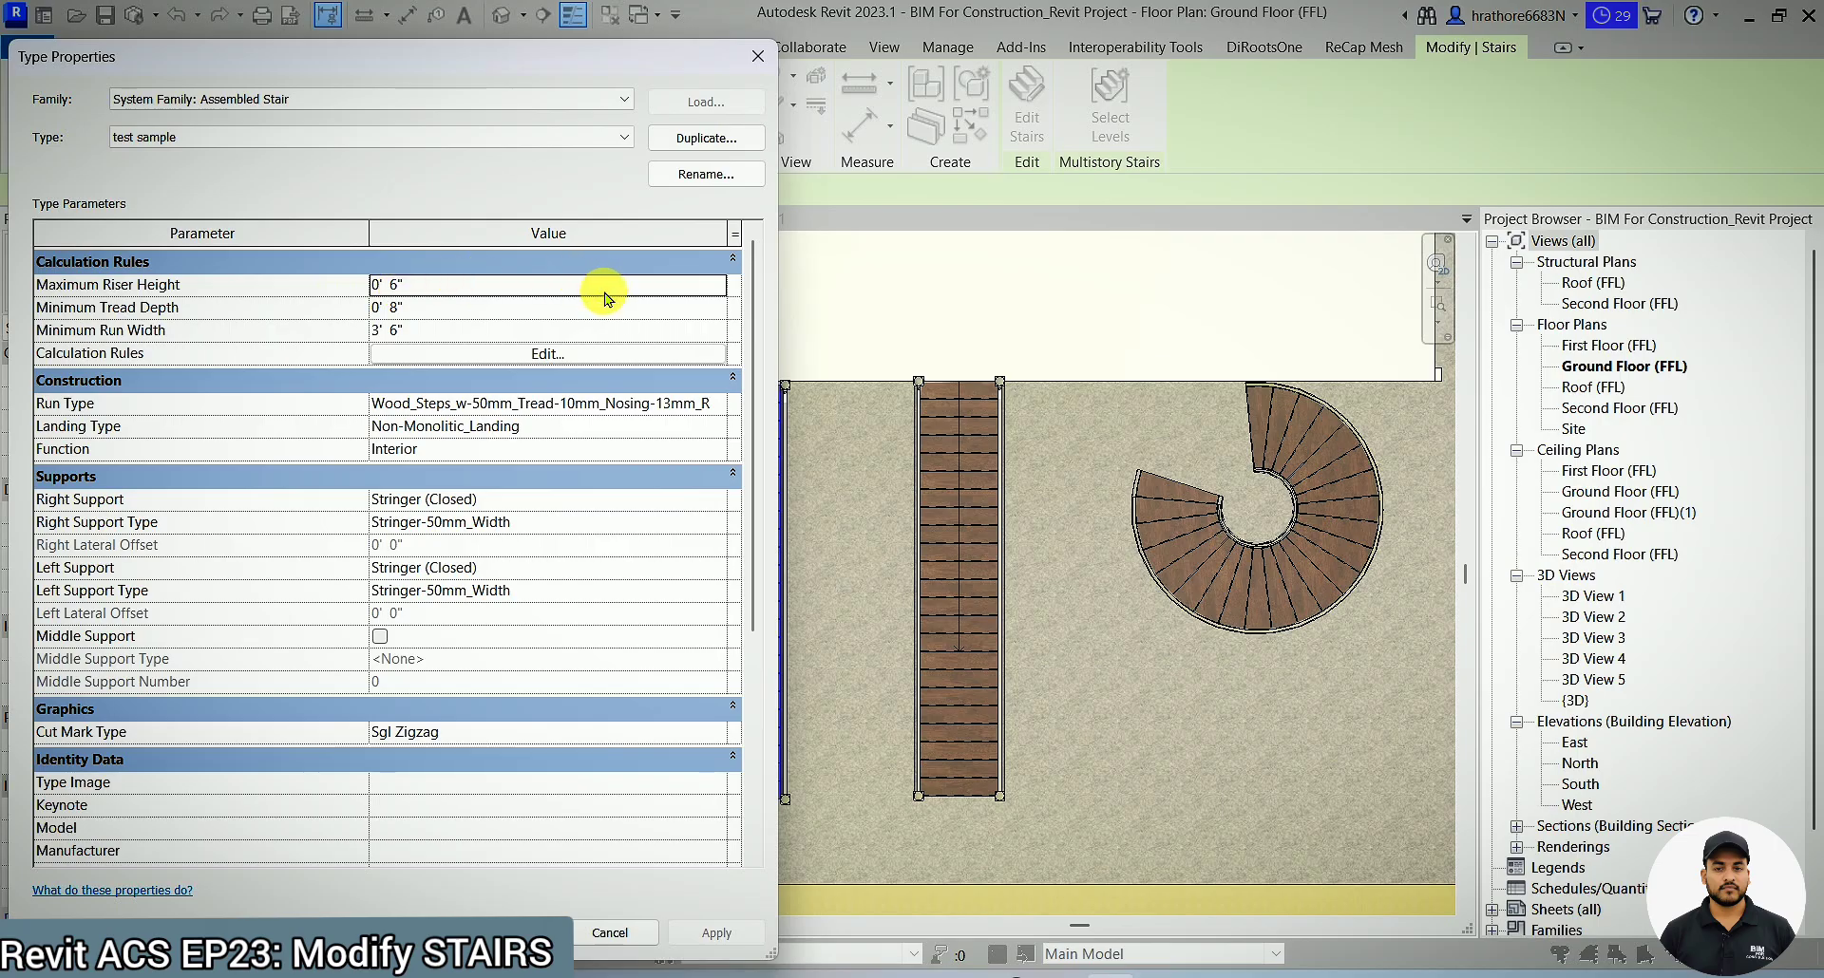
key("Escape")
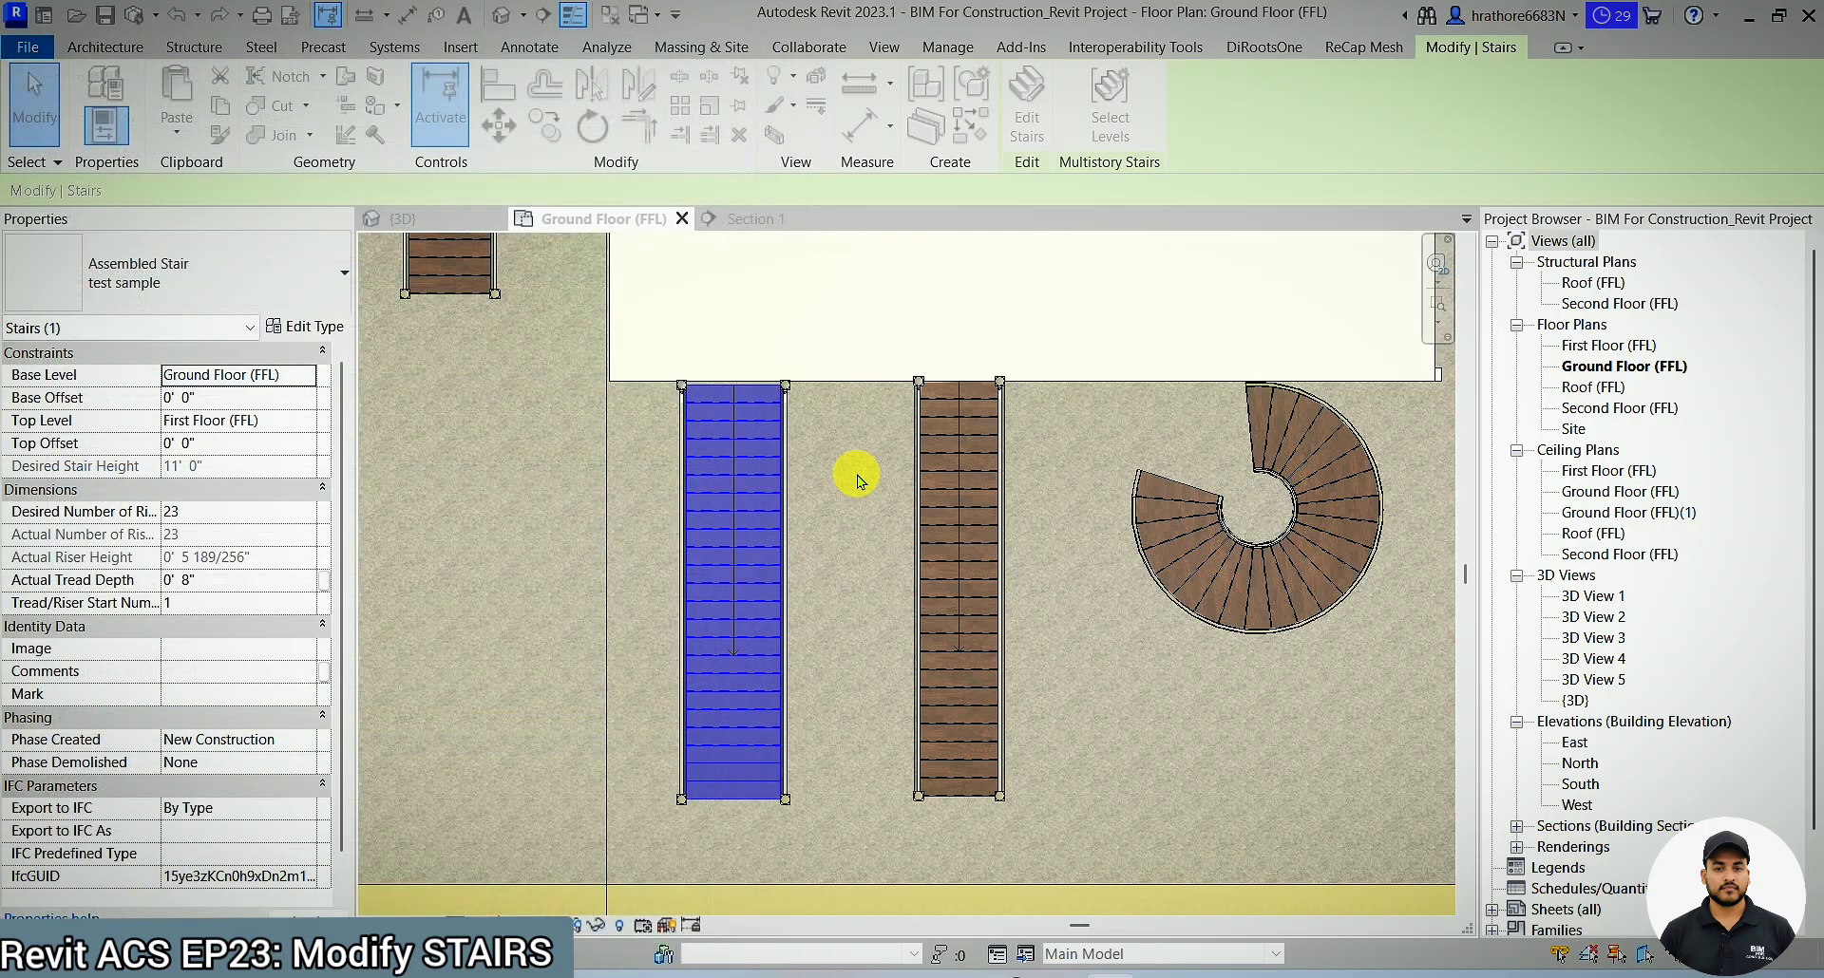
left_click(859, 475)
key("Escape")
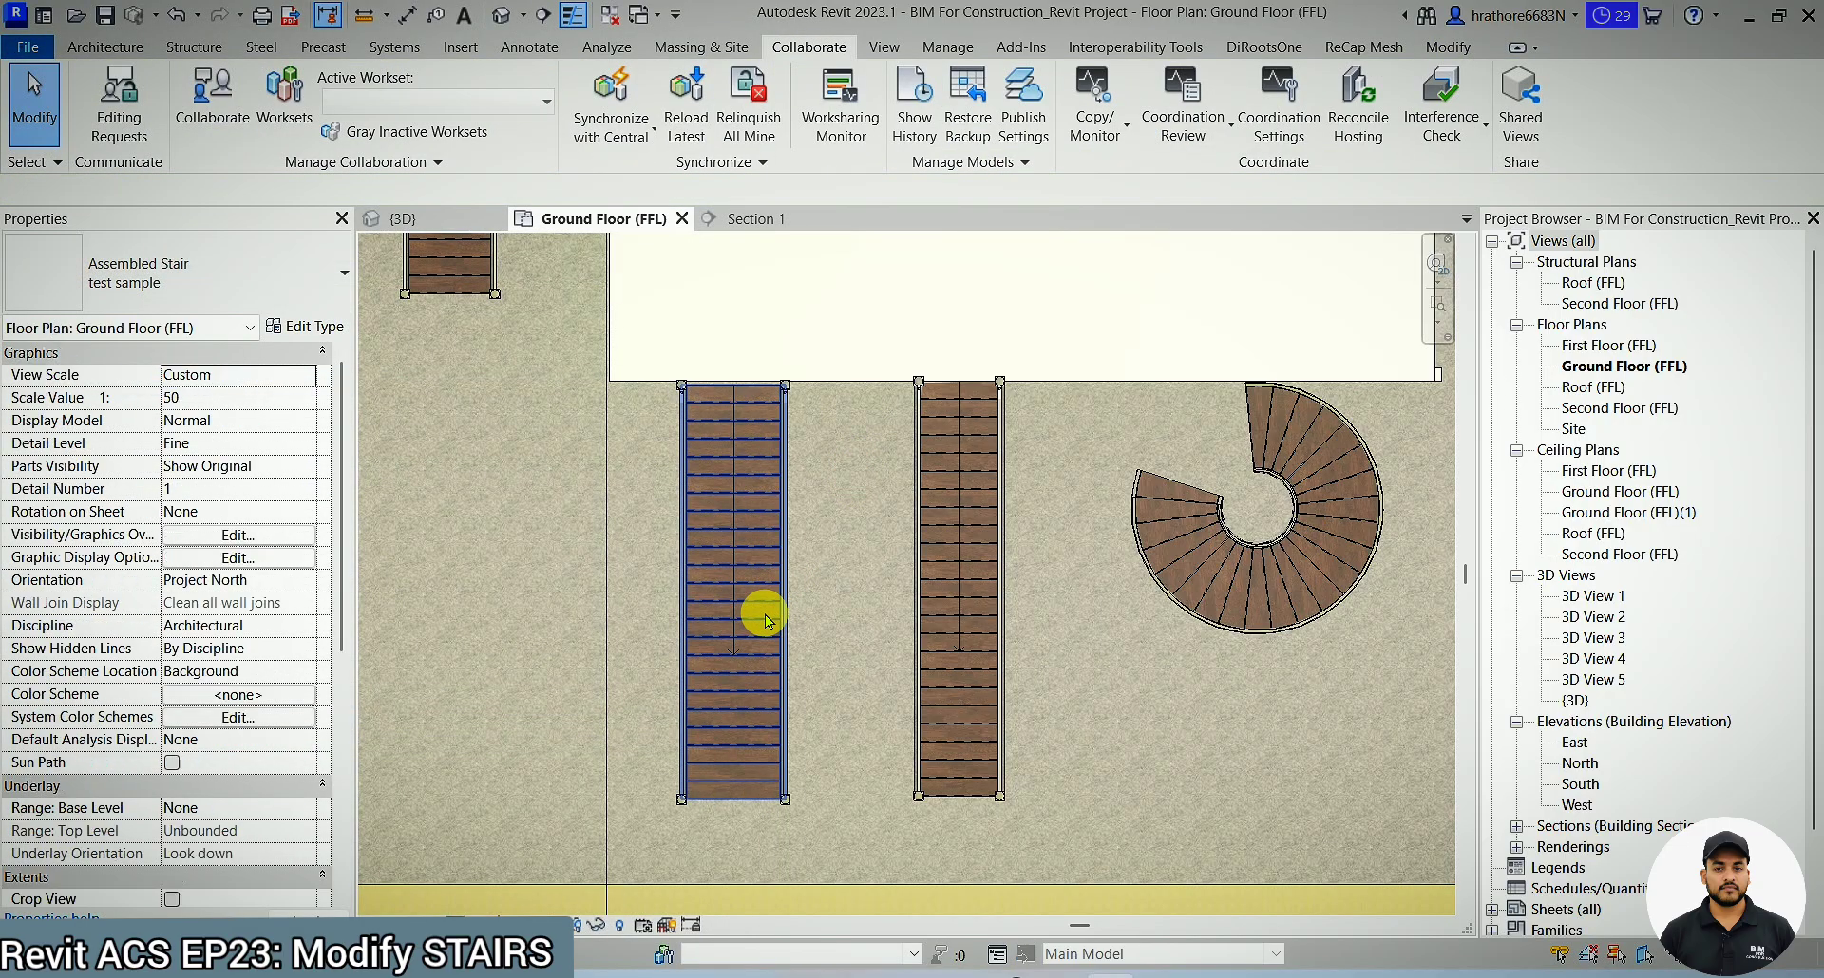
left_click(768, 621)
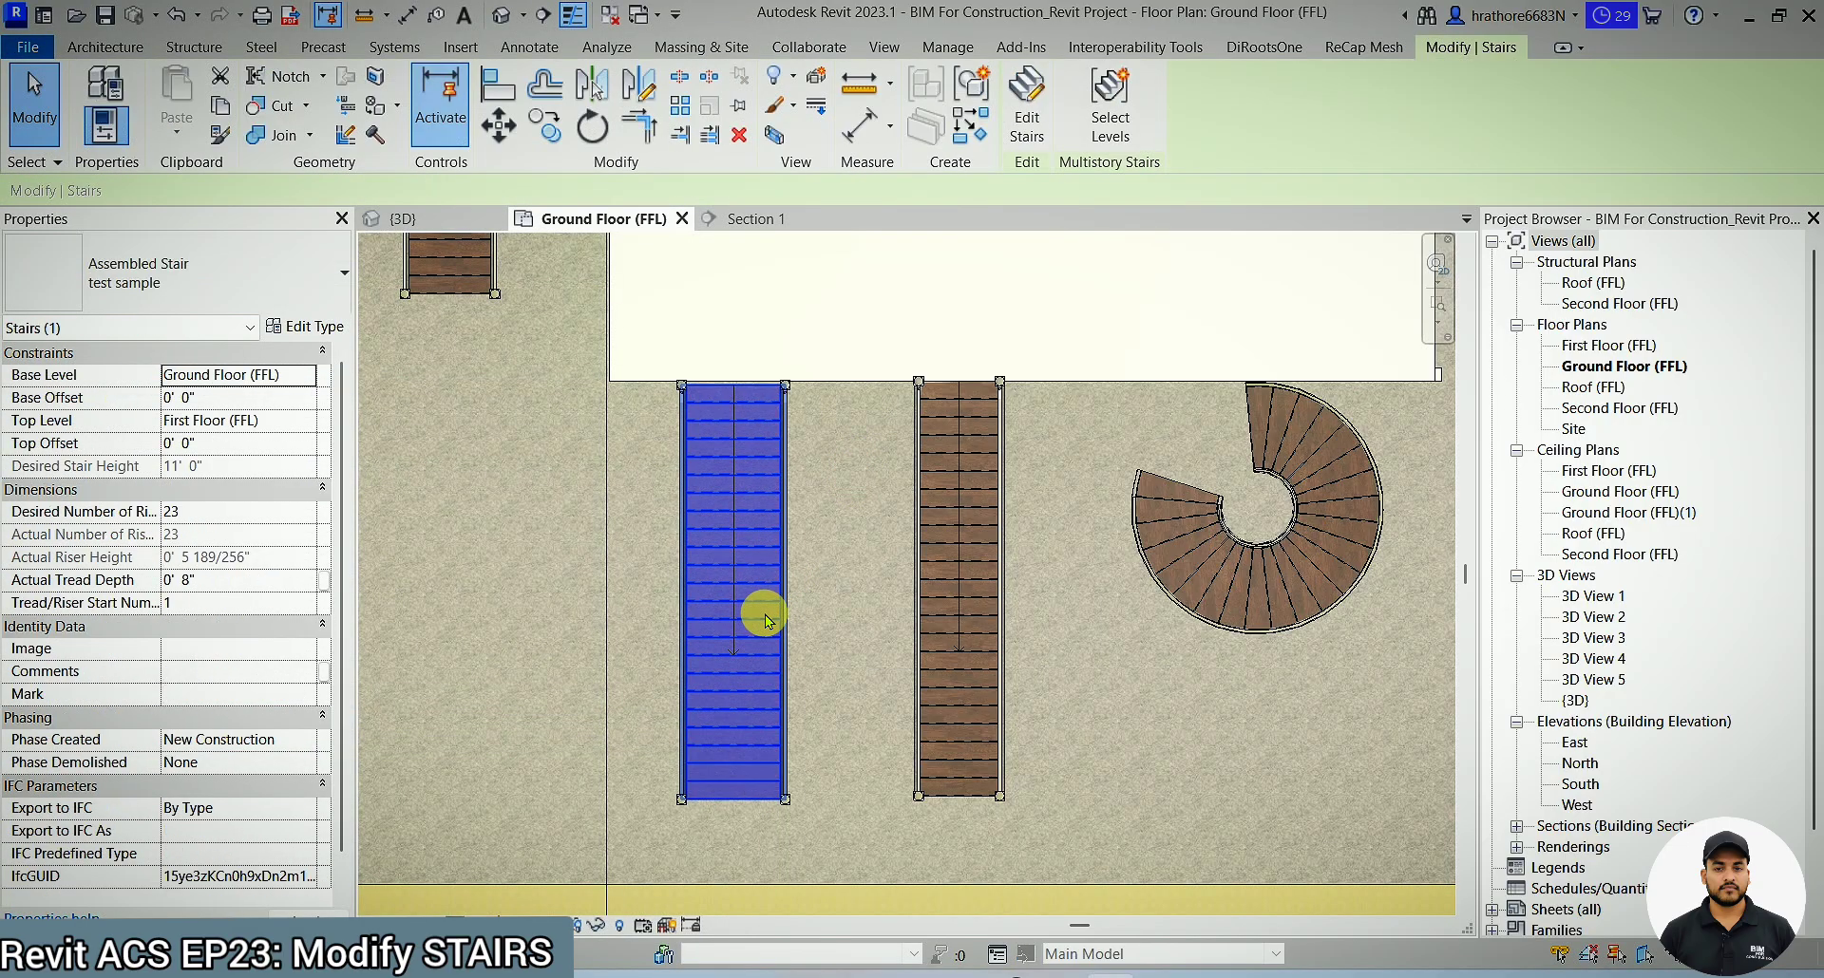
double_click(768, 622)
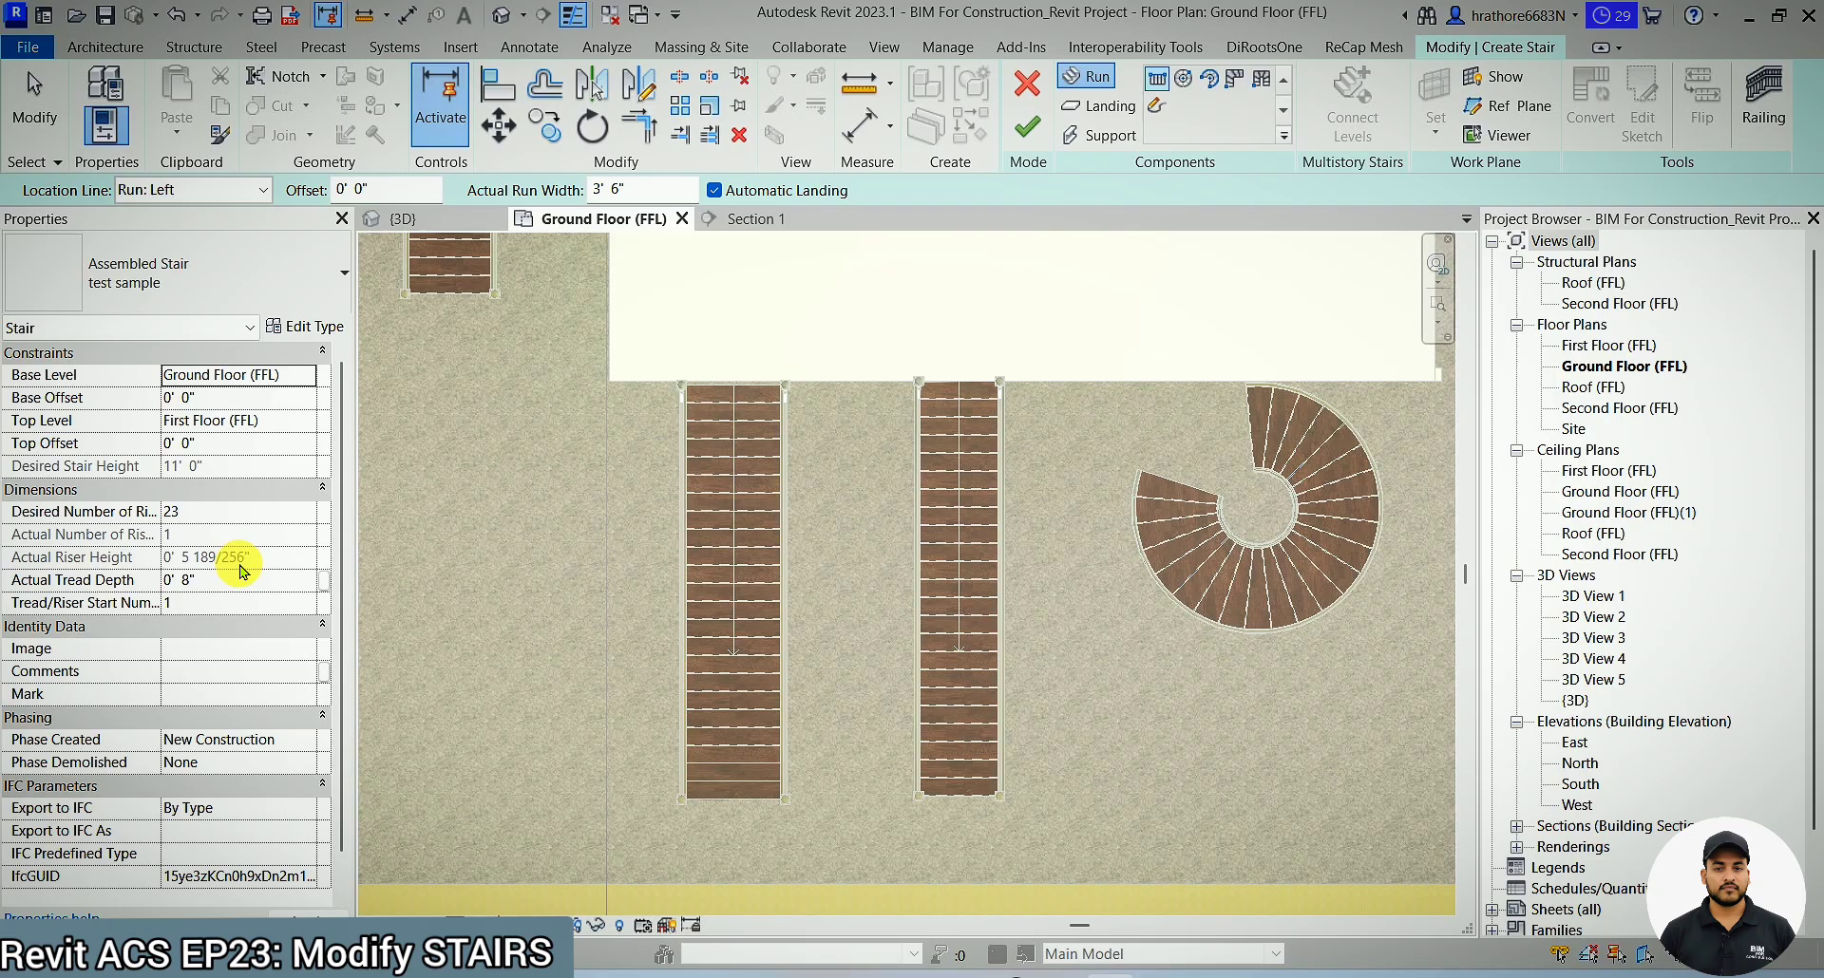
left_click(266, 522)
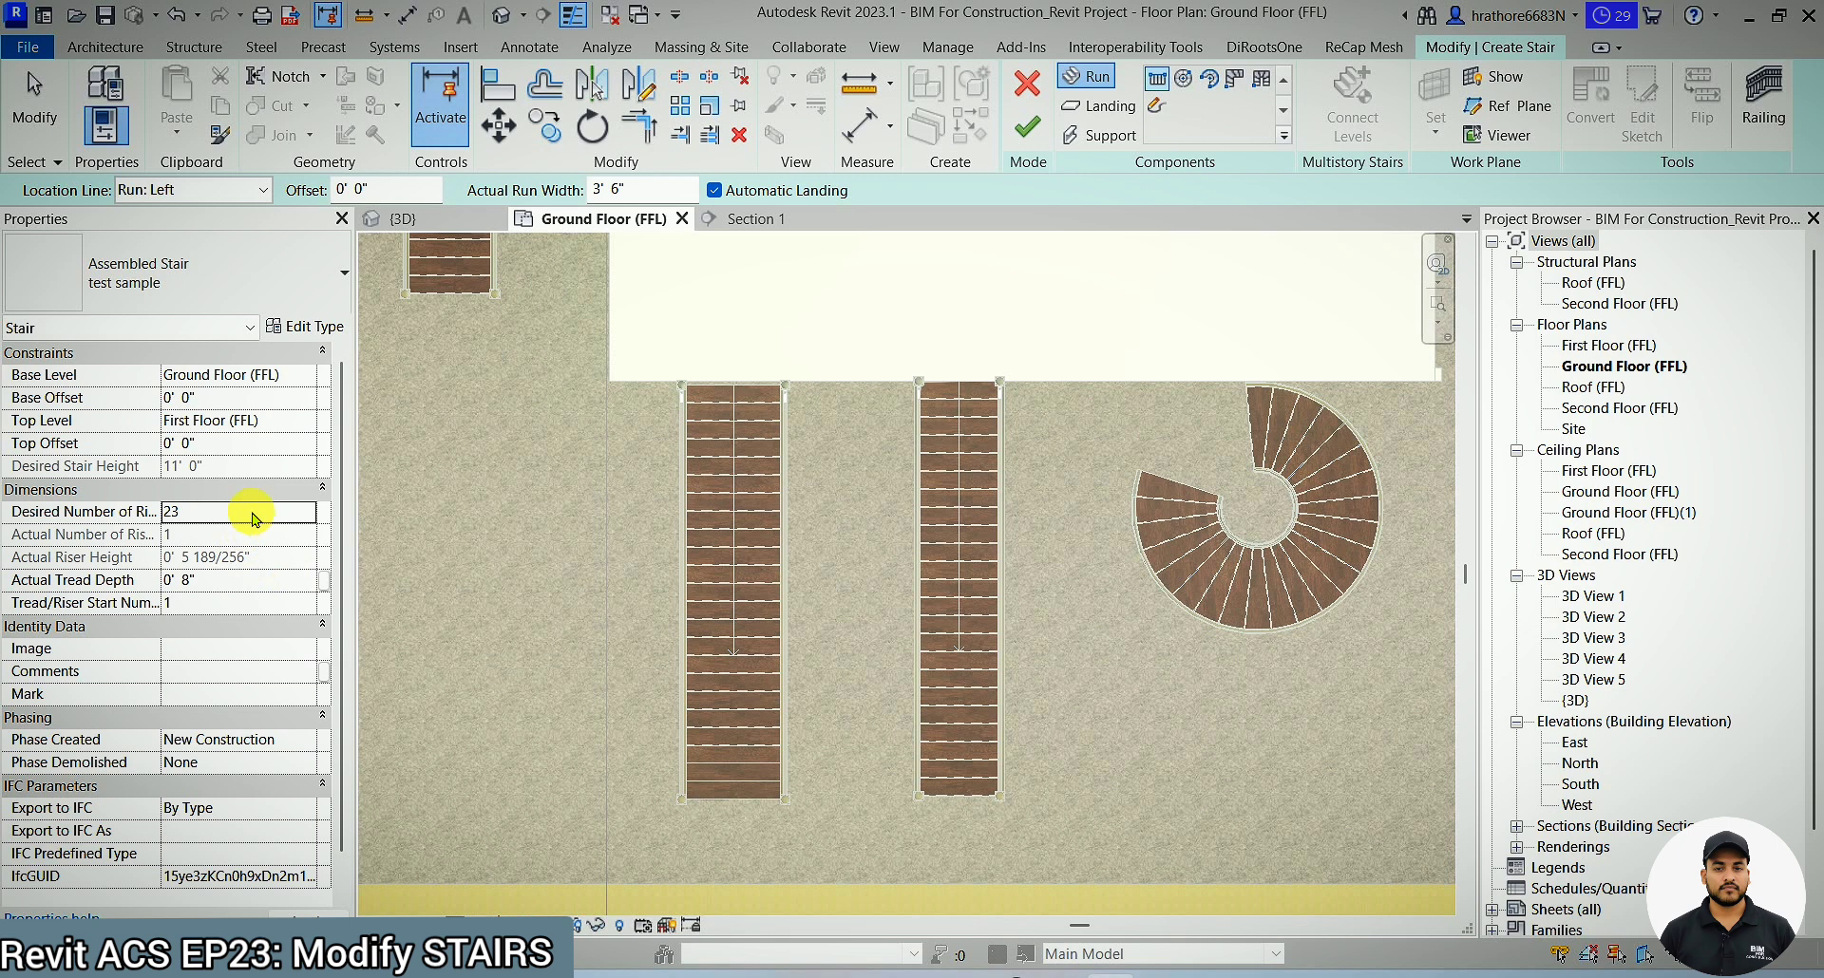
left_click(261, 523)
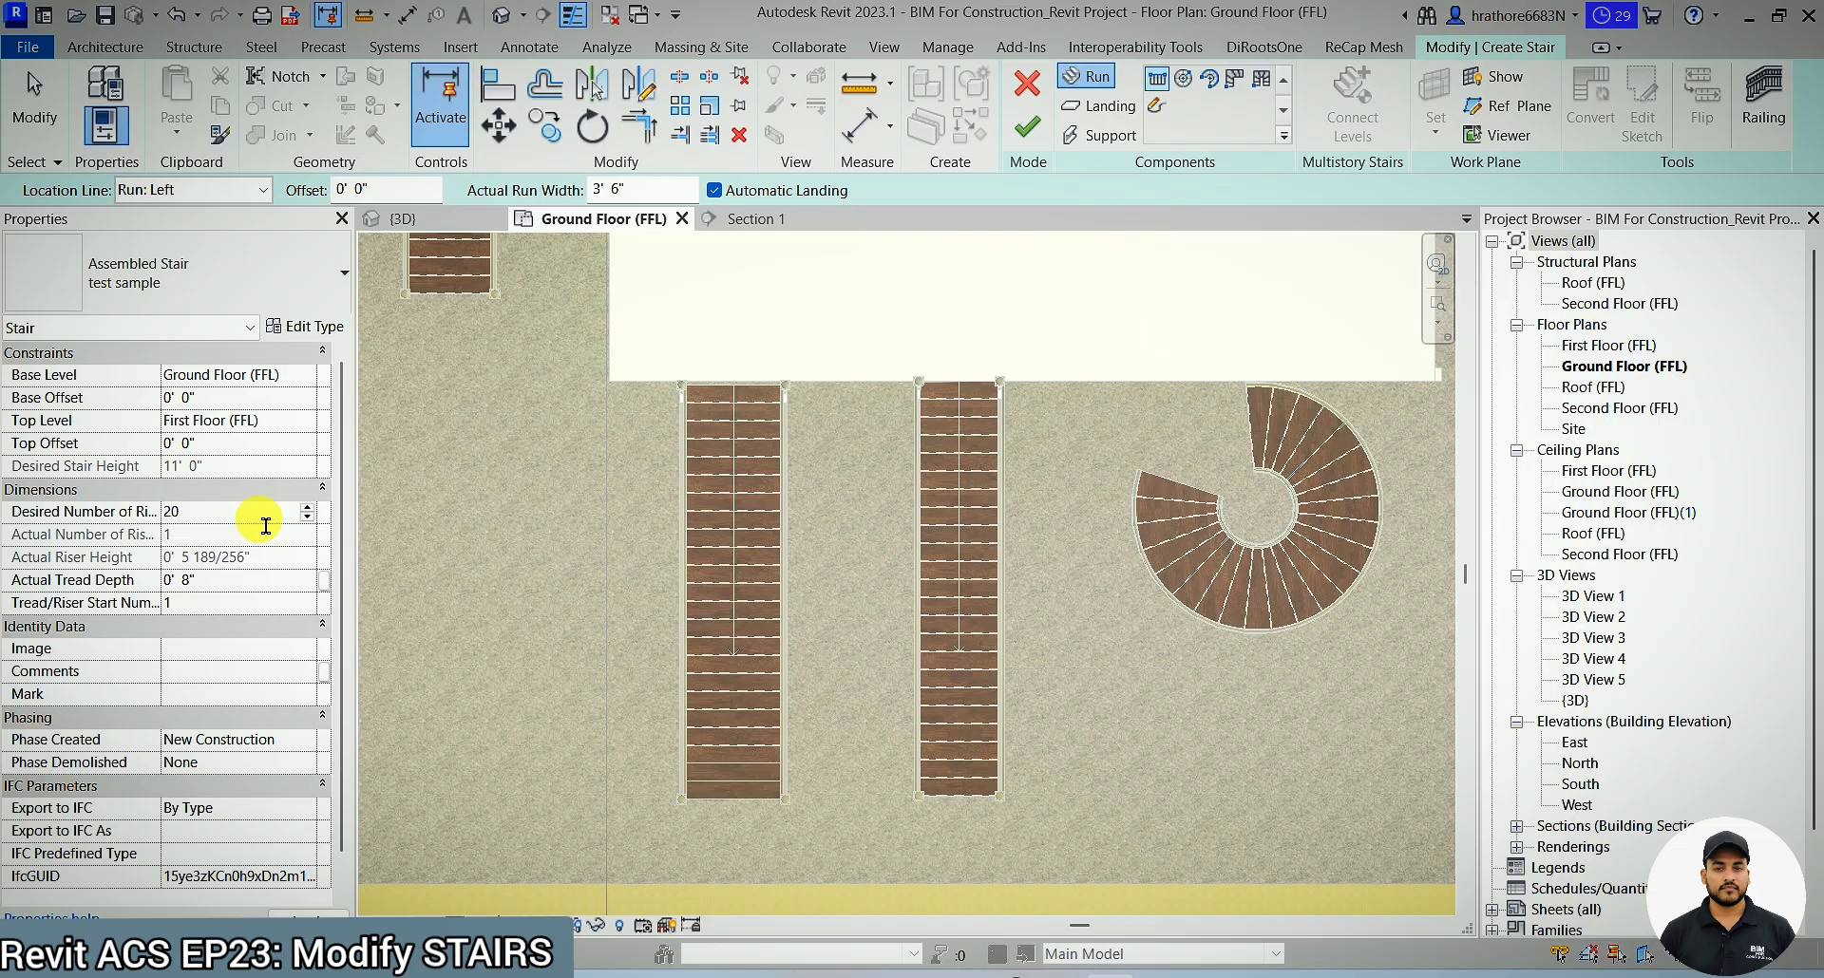
key("Return")
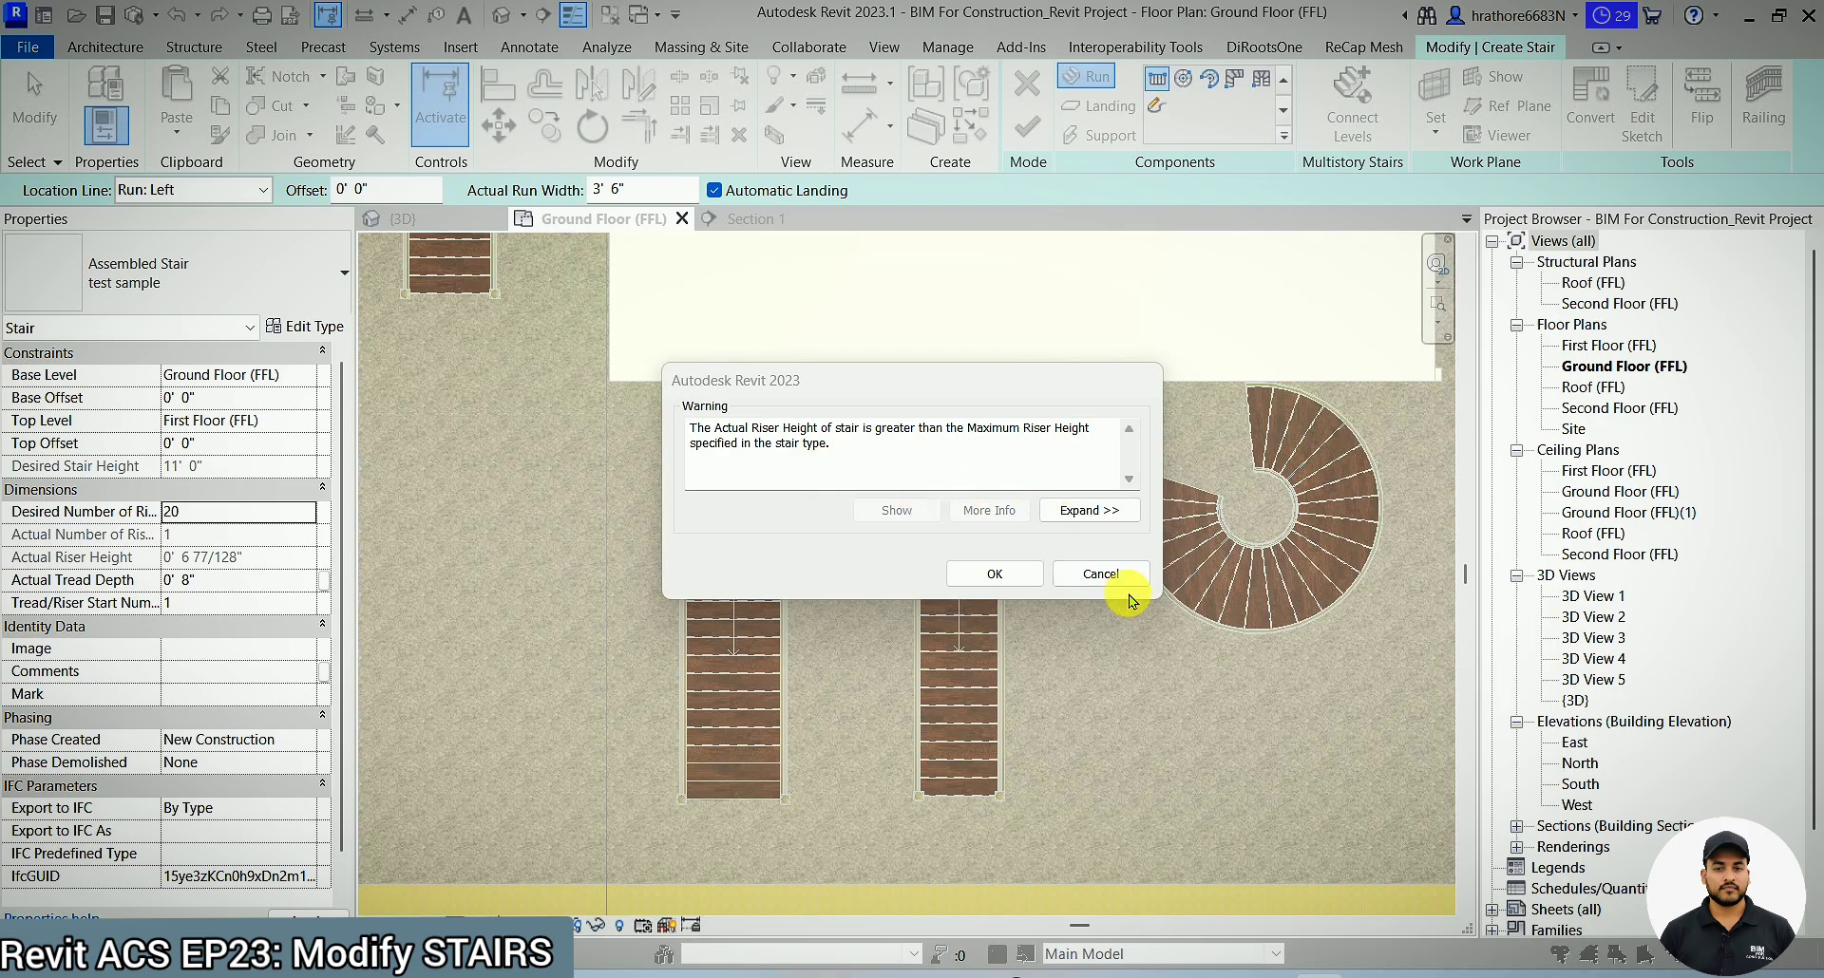
left_click(1102, 576)
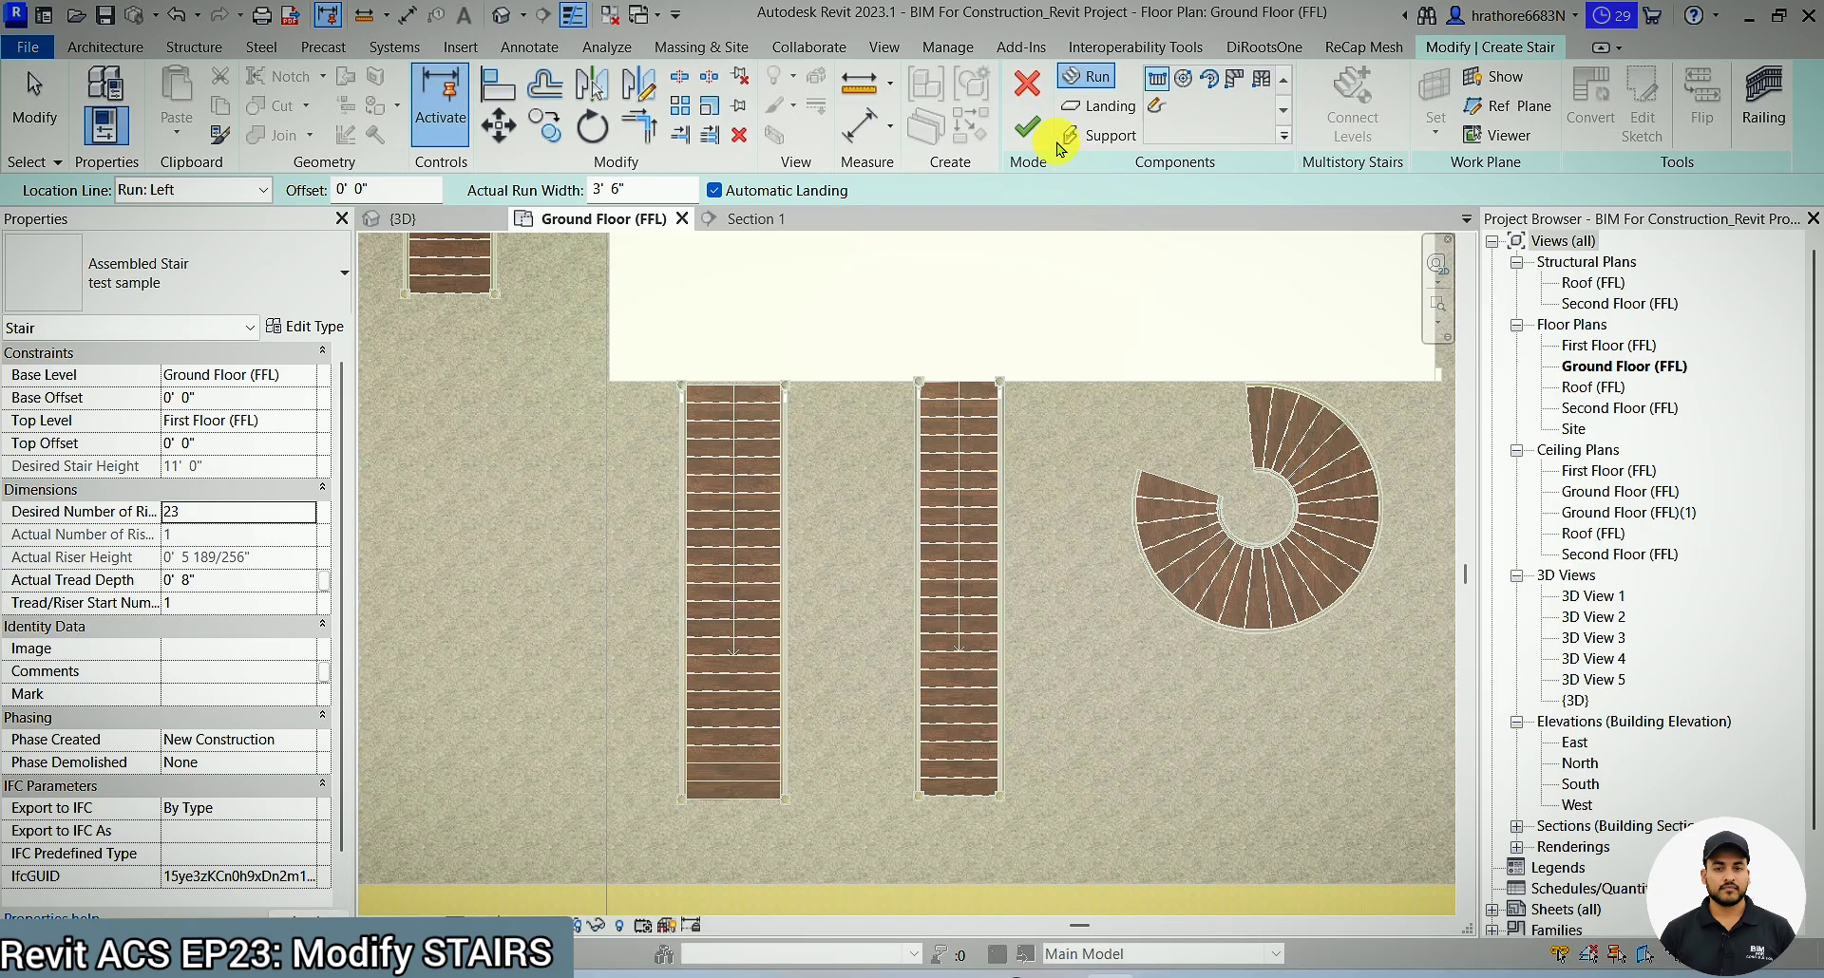
left_click(1031, 86)
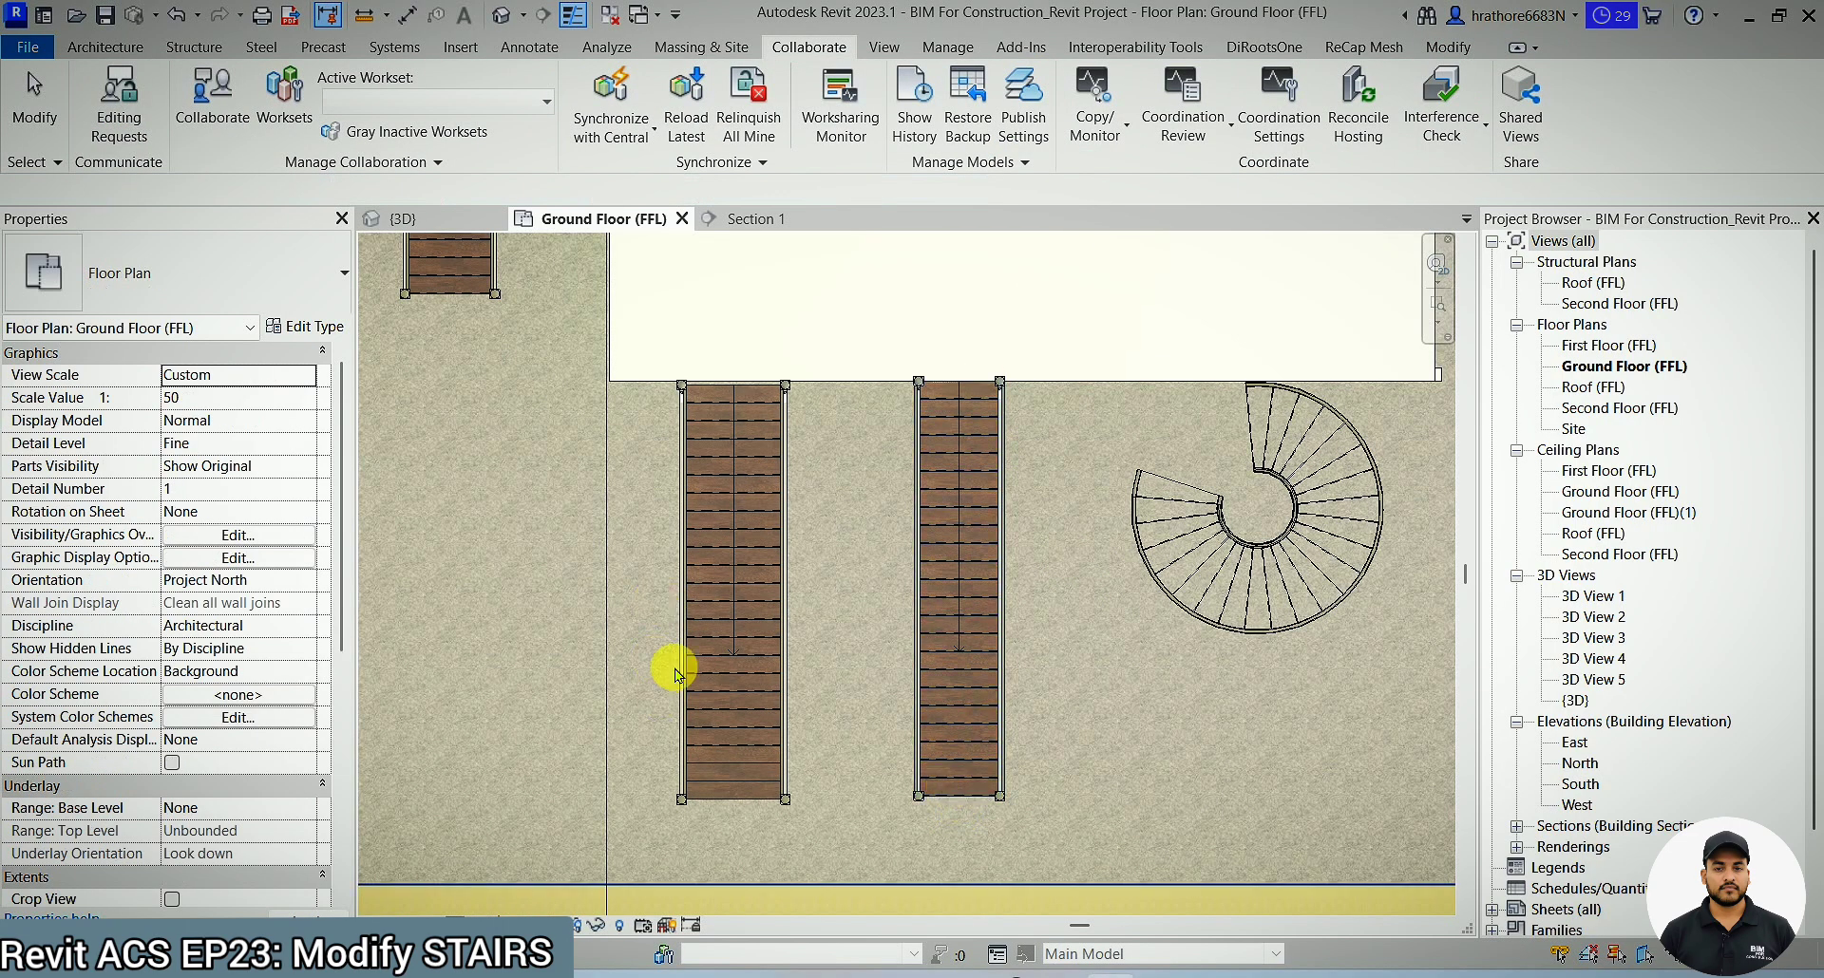
- Start a new stair similar to the test sample stair with 20 desired risers, accepting the riser height warning
left_click(741, 573)
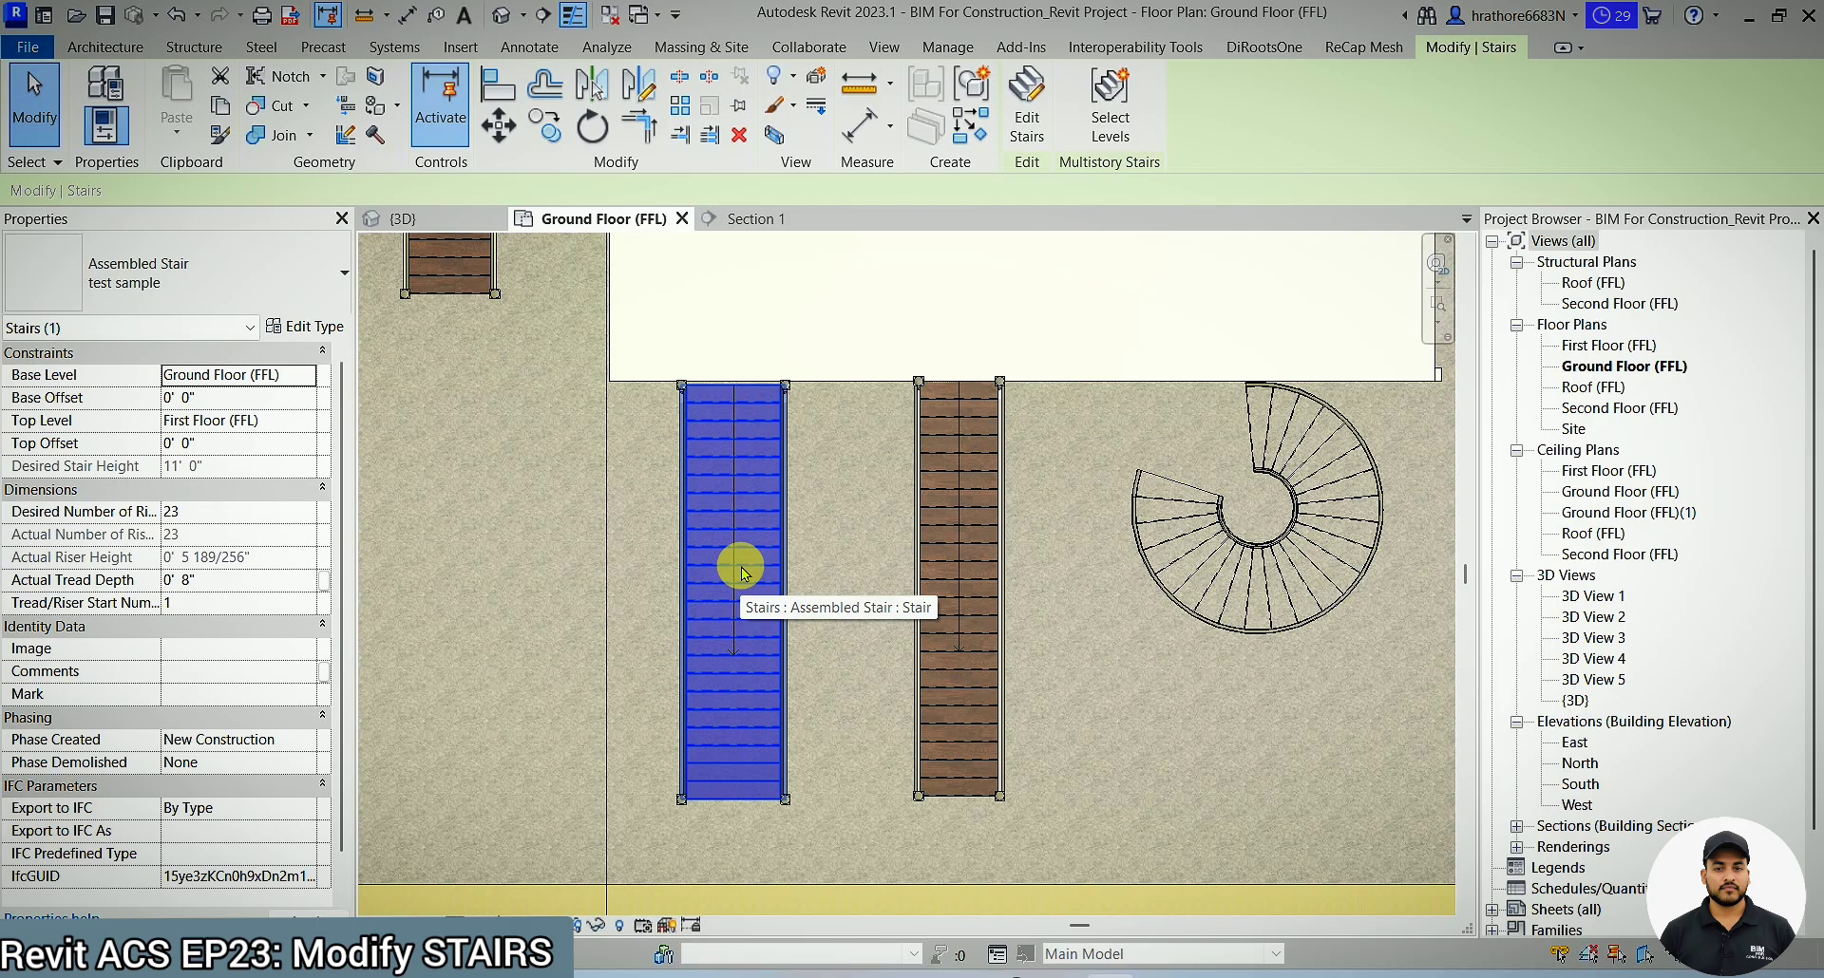
double_click(739, 570)
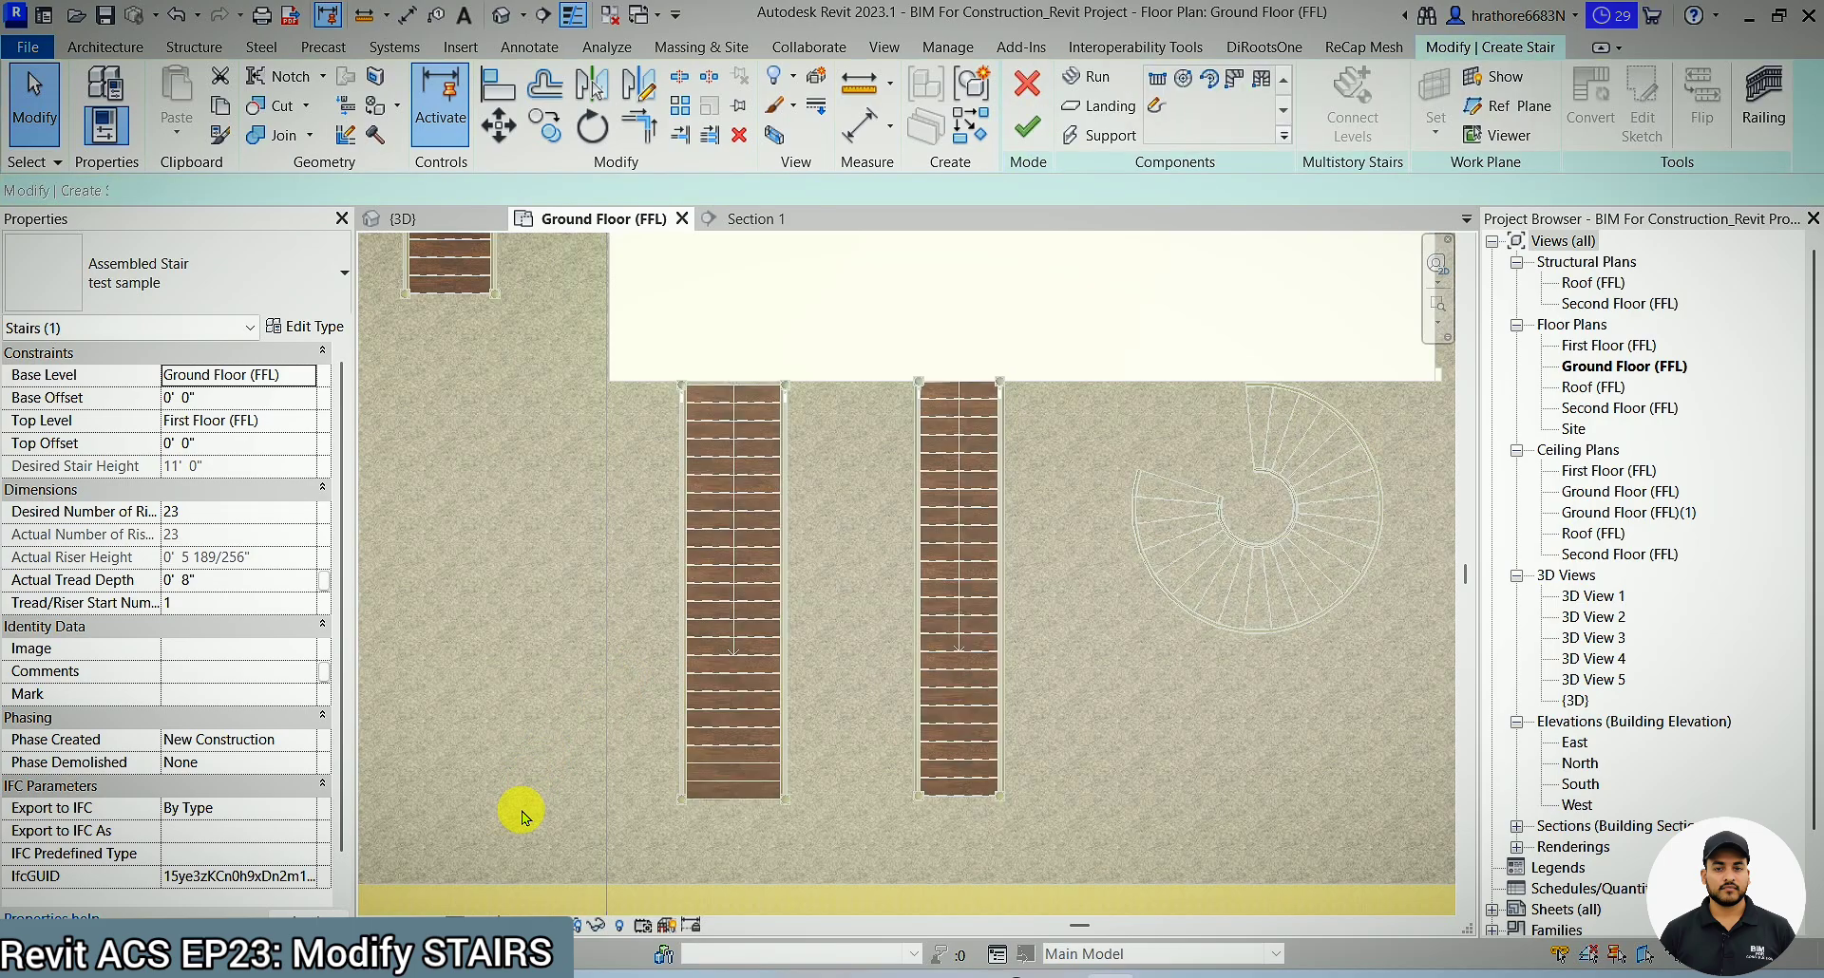
left_click(266, 513)
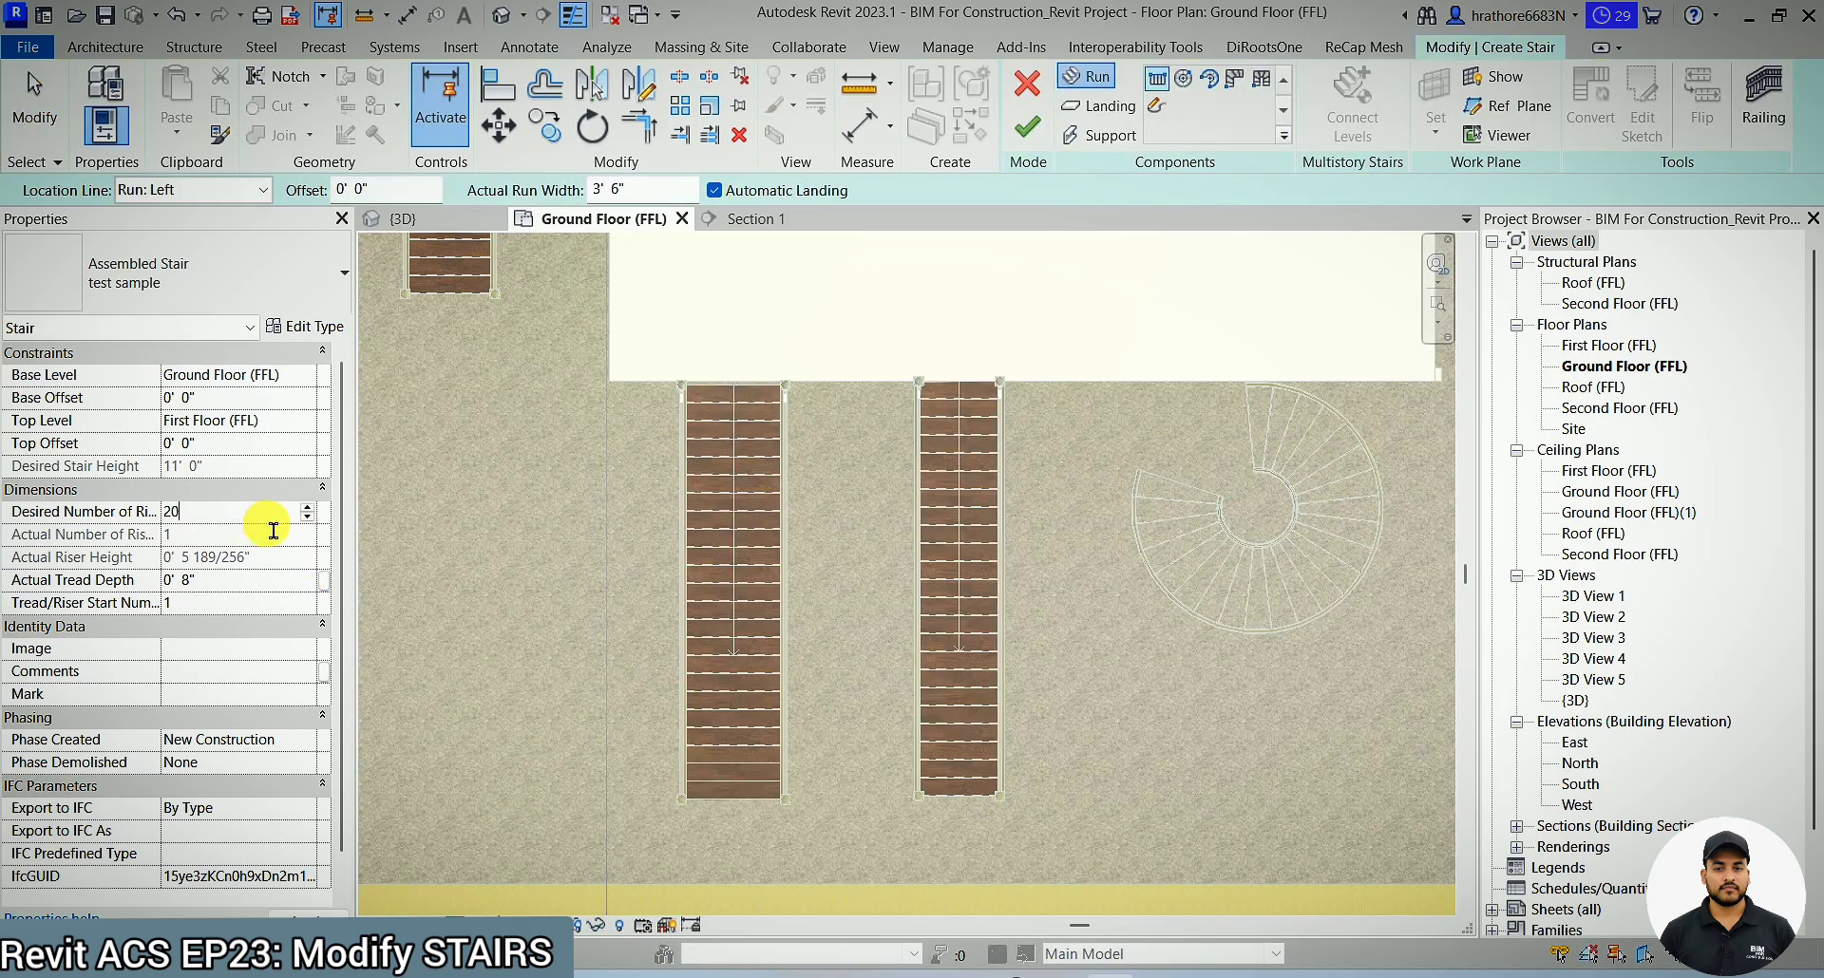
key("Return")
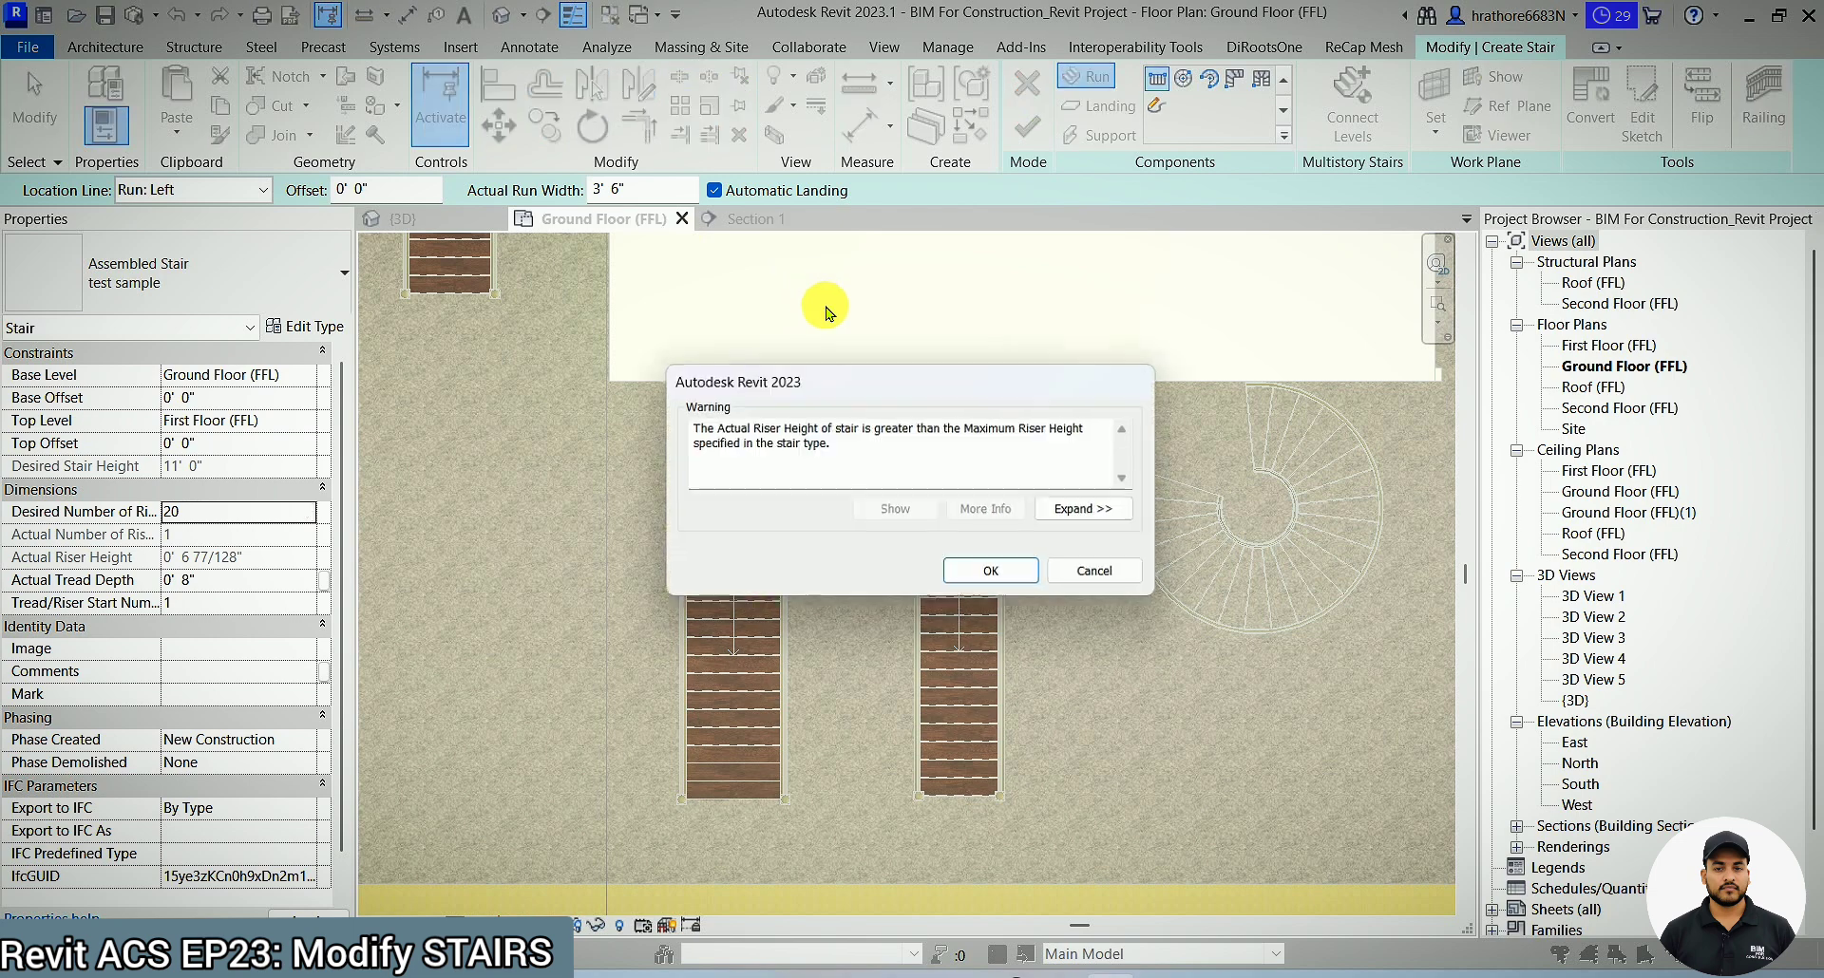
left_click(991, 573)
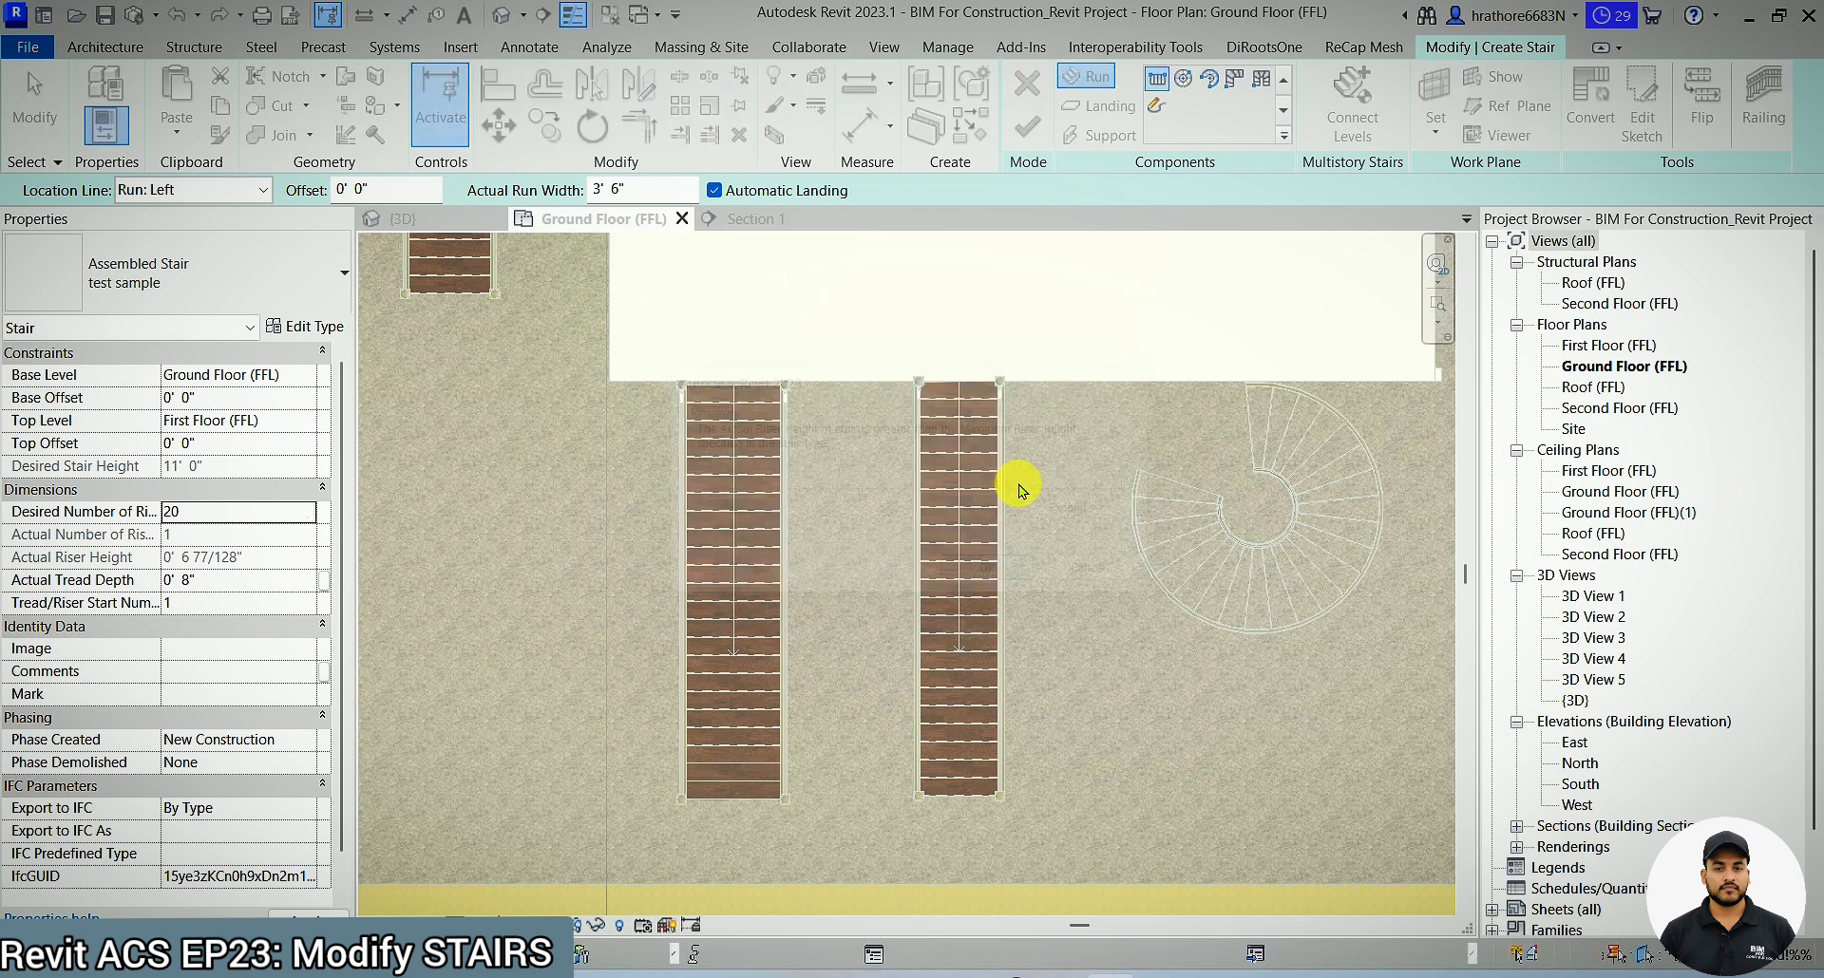
- Draw a straight 3' 6" wide run with all 20 risers just south of the test sample stair, towards the building, and finish it
scroll(1020, 489, "down", 5)
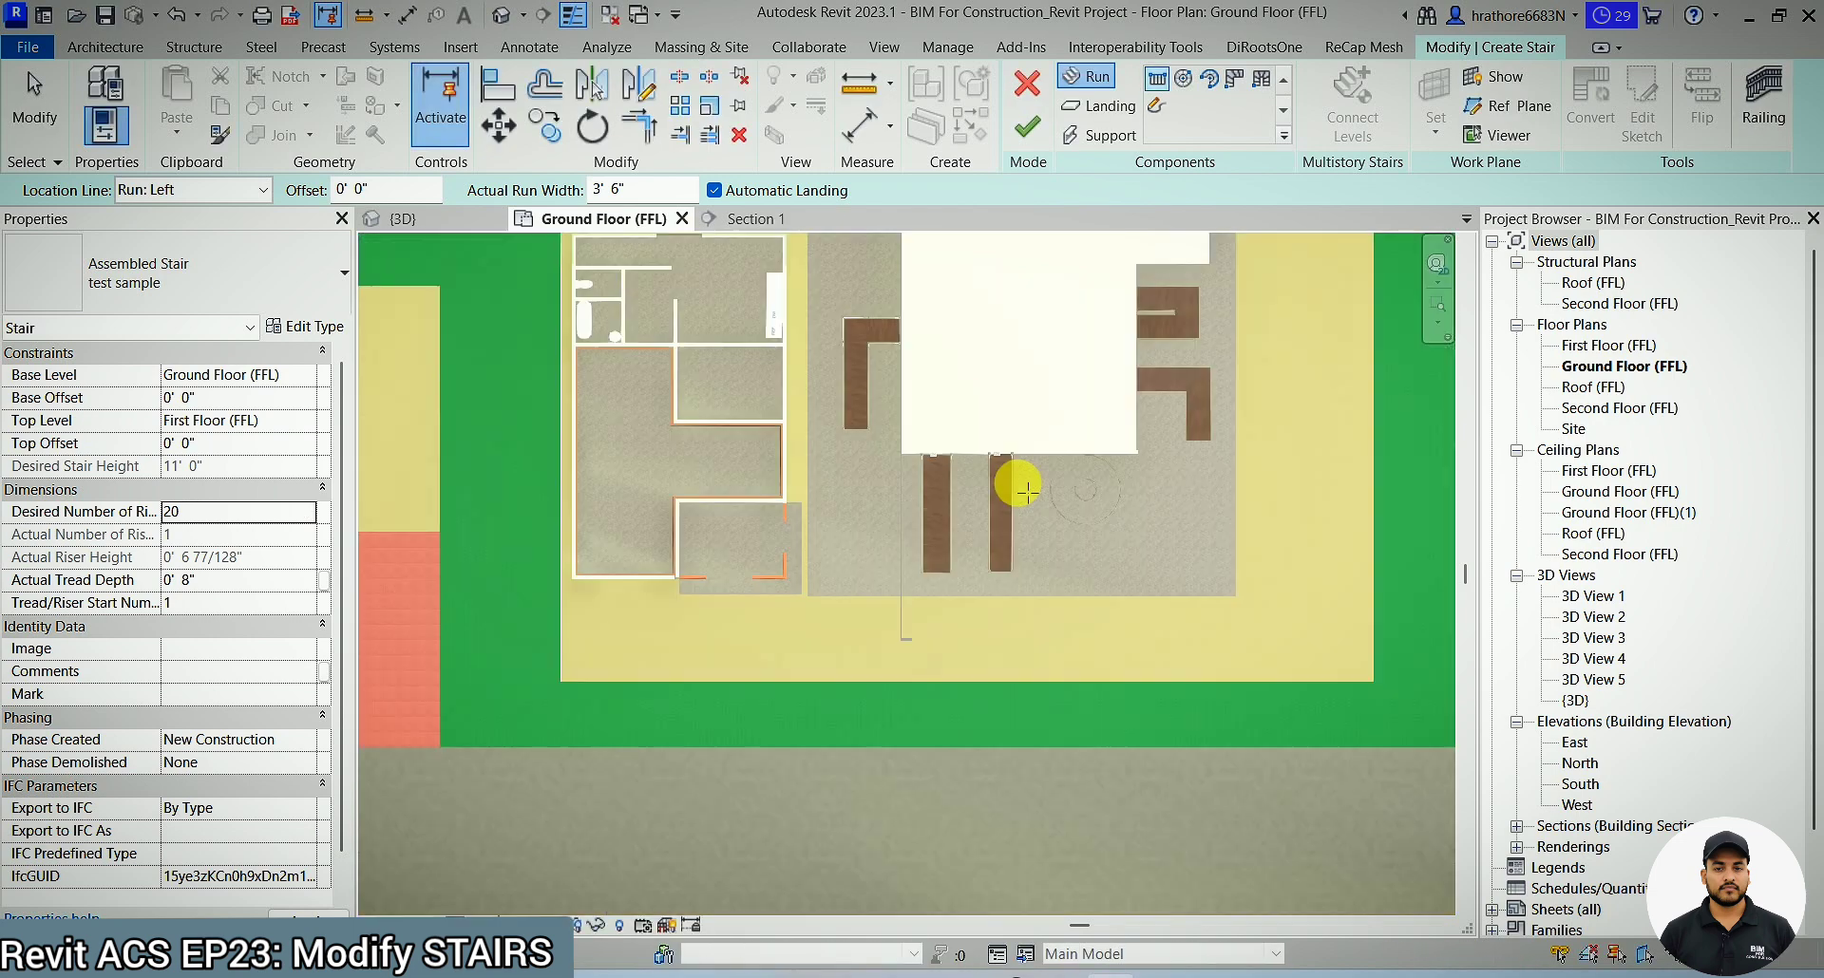
scroll(997, 532, "down", 3)
scroll(965, 619, "up", 6)
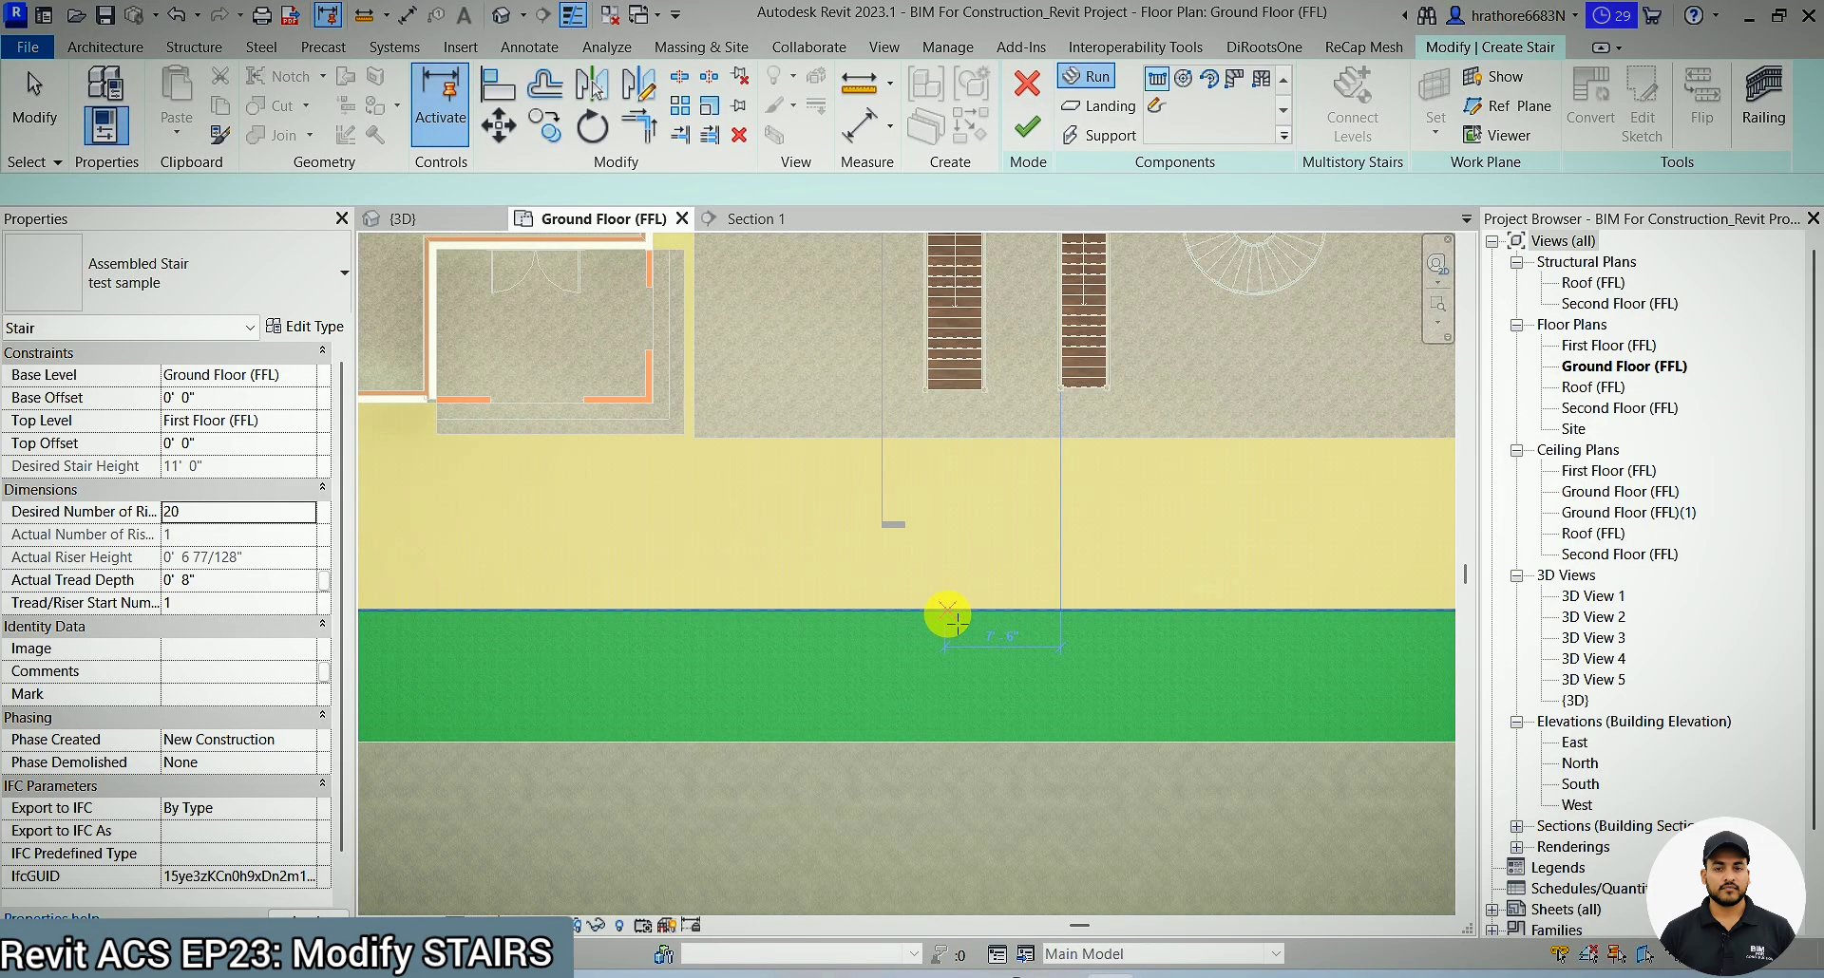
left_click(938, 649)
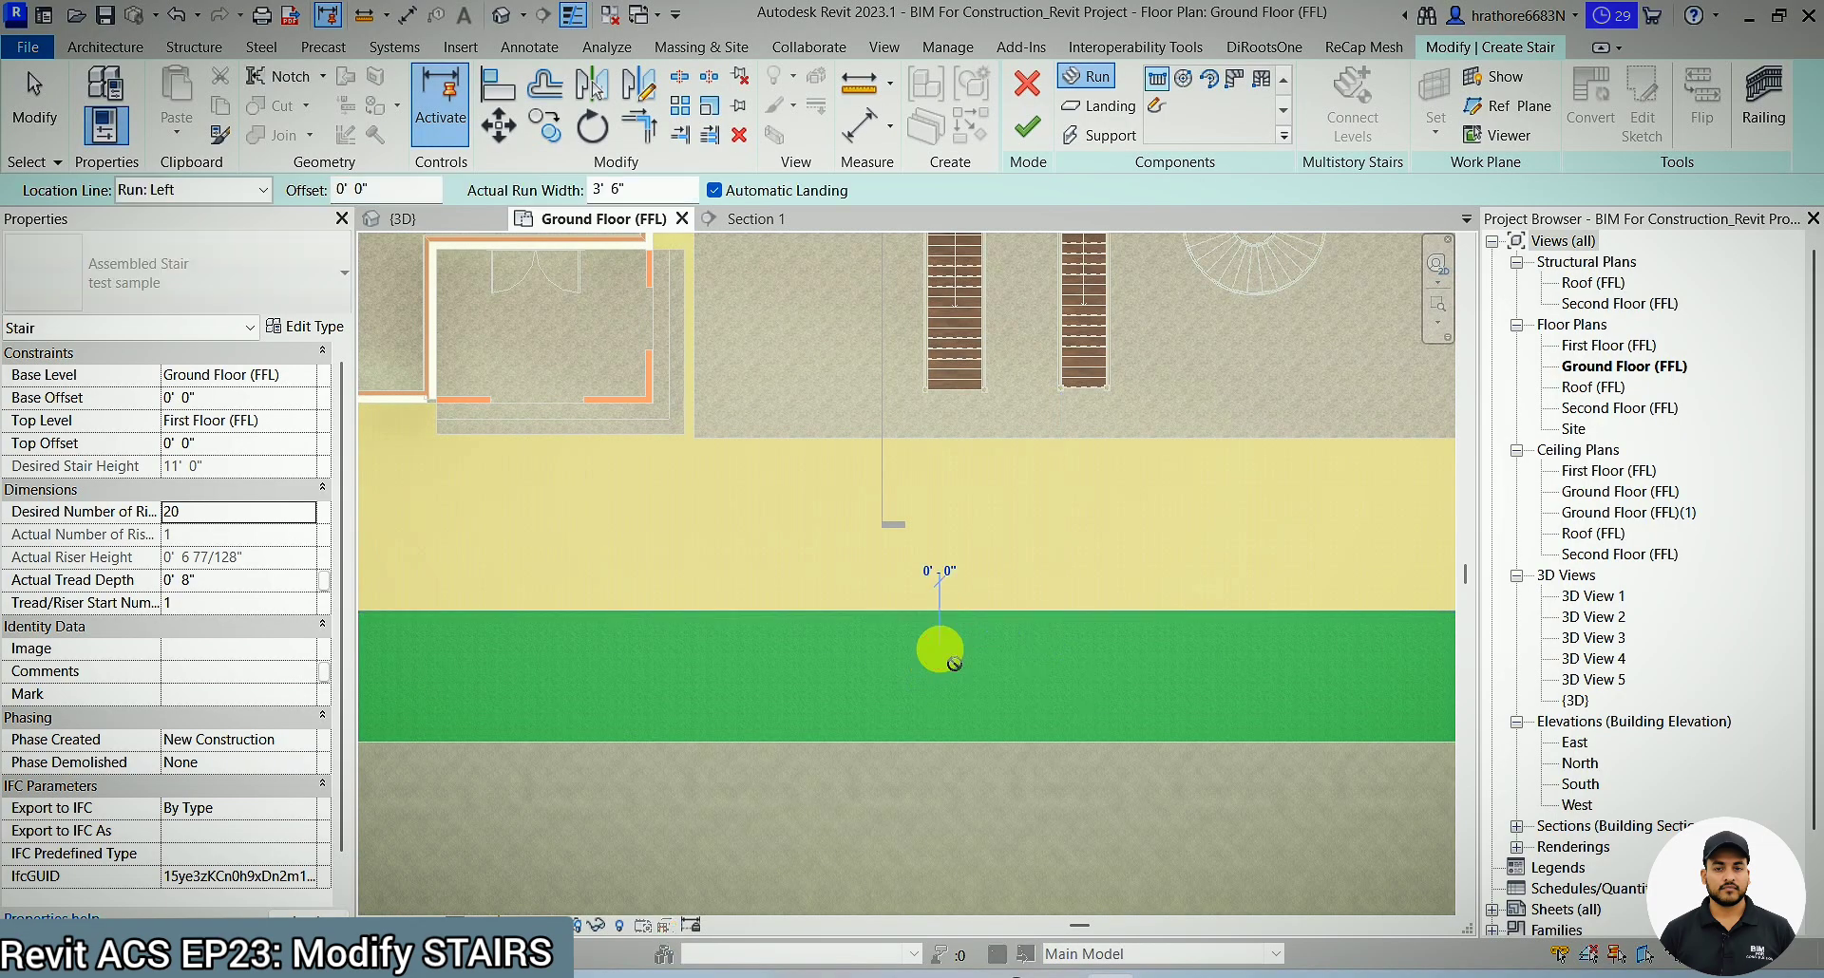
left_click(950, 411)
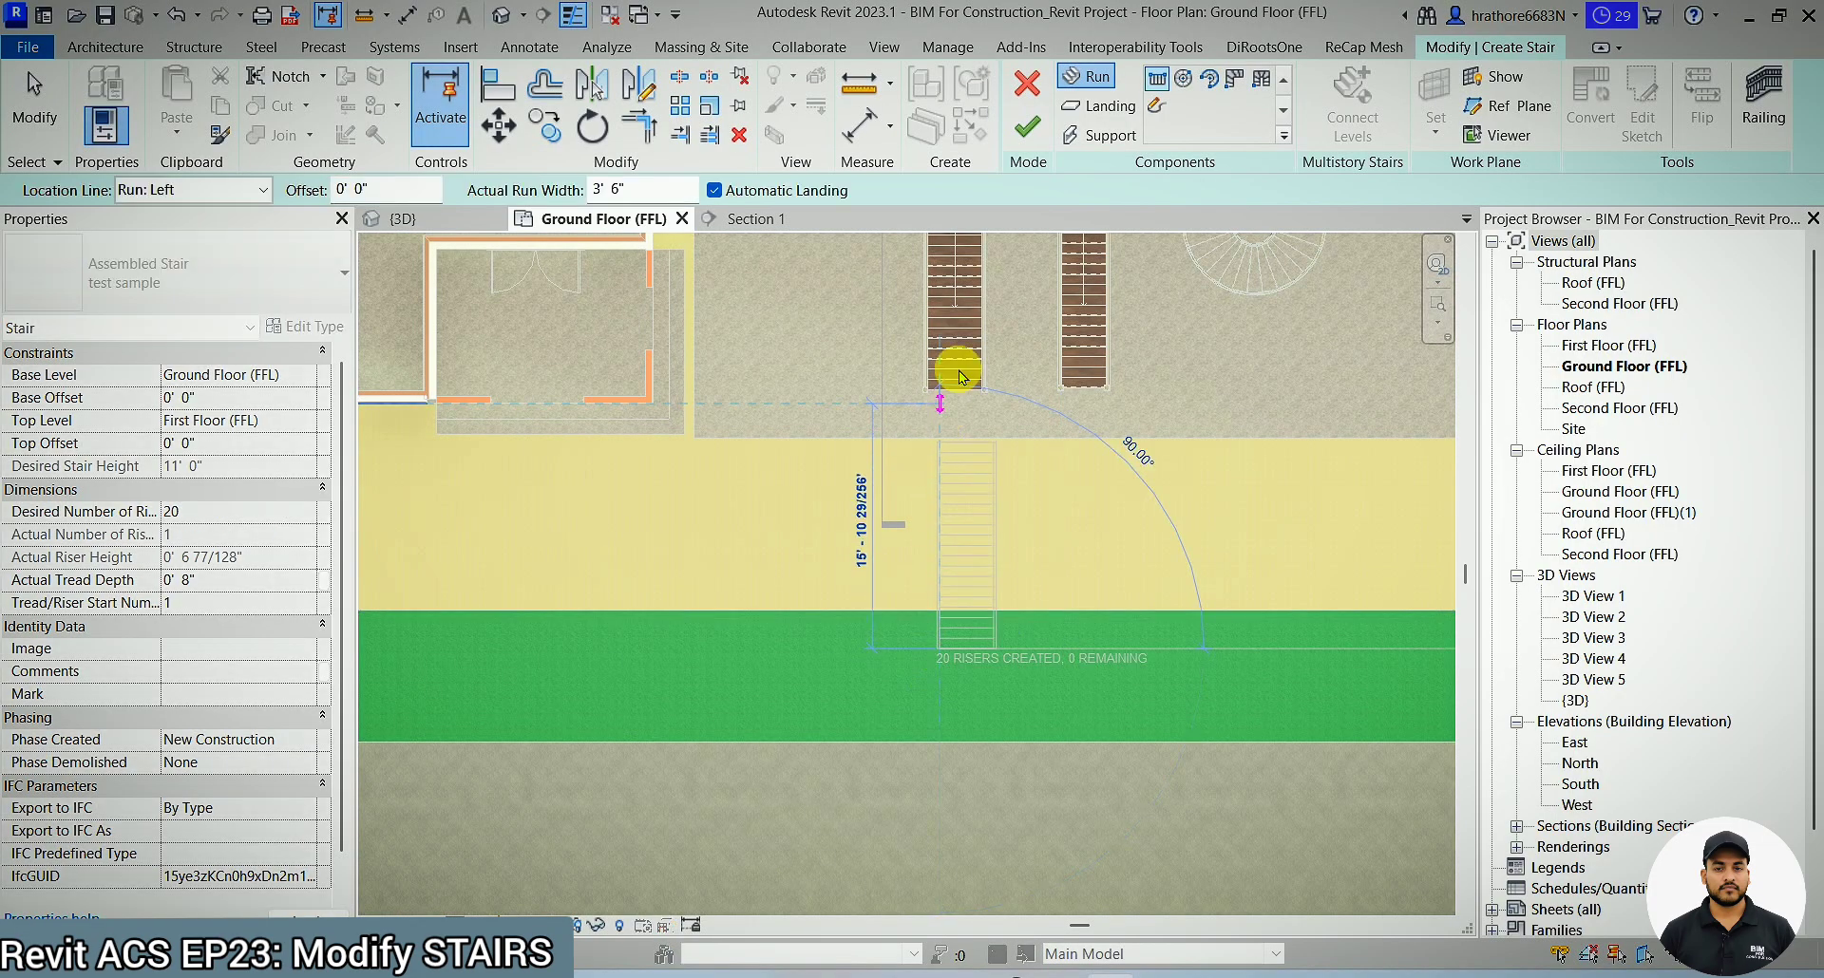
left_click(1026, 128)
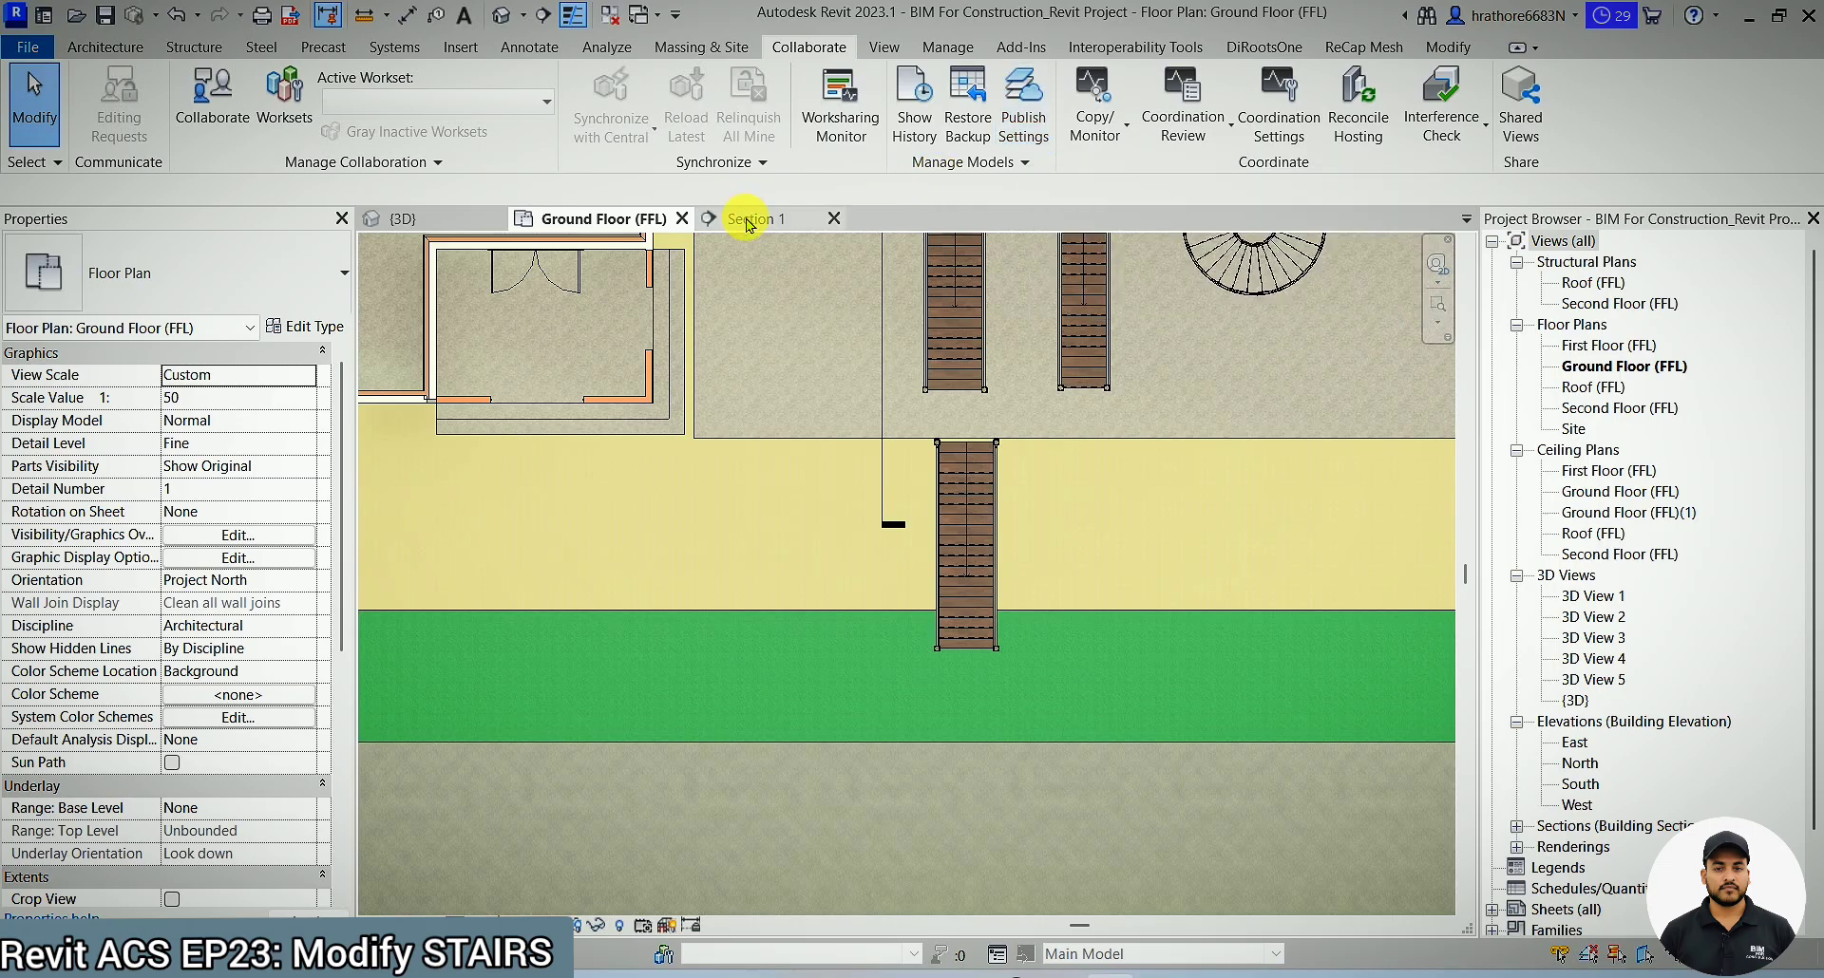
- Open Section 1 and extend its crop region outward past the new stair to include the whole flight and the level heads
left_click(747, 218)
scroll(775, 548, "down", 1)
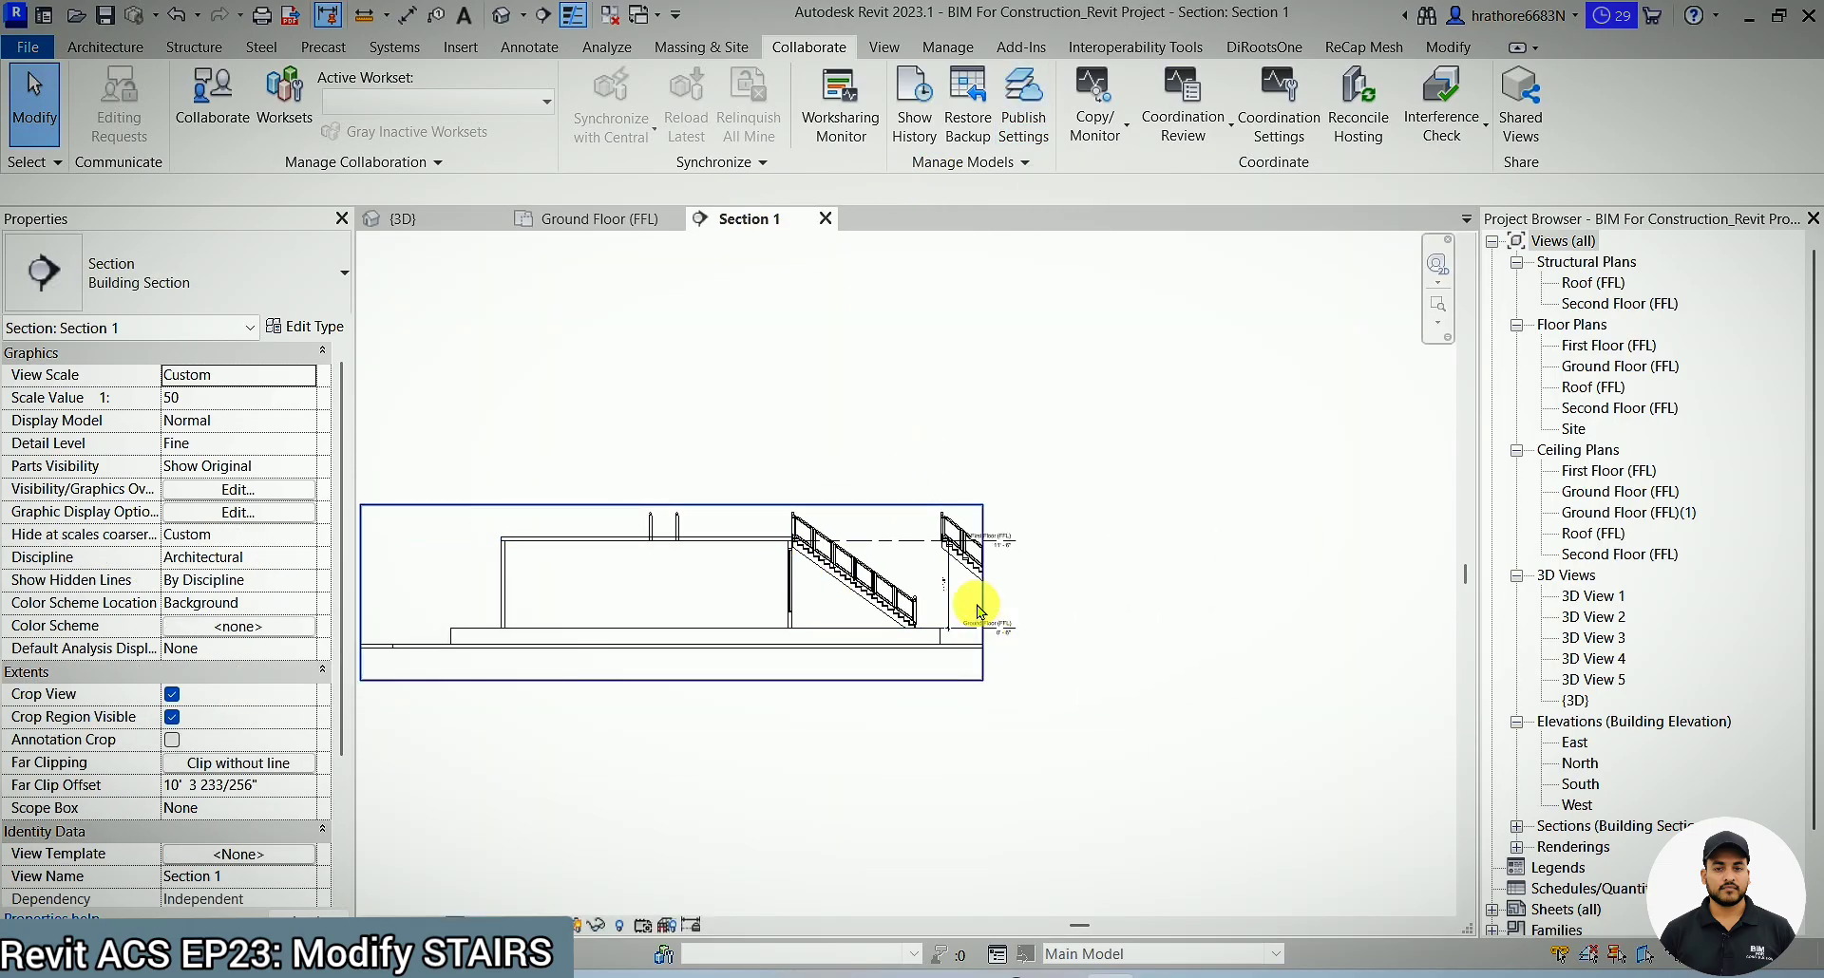
left_click(978, 601)
scroll(979, 600, "up", 2)
left_click_drag(989, 584, 1314, 611)
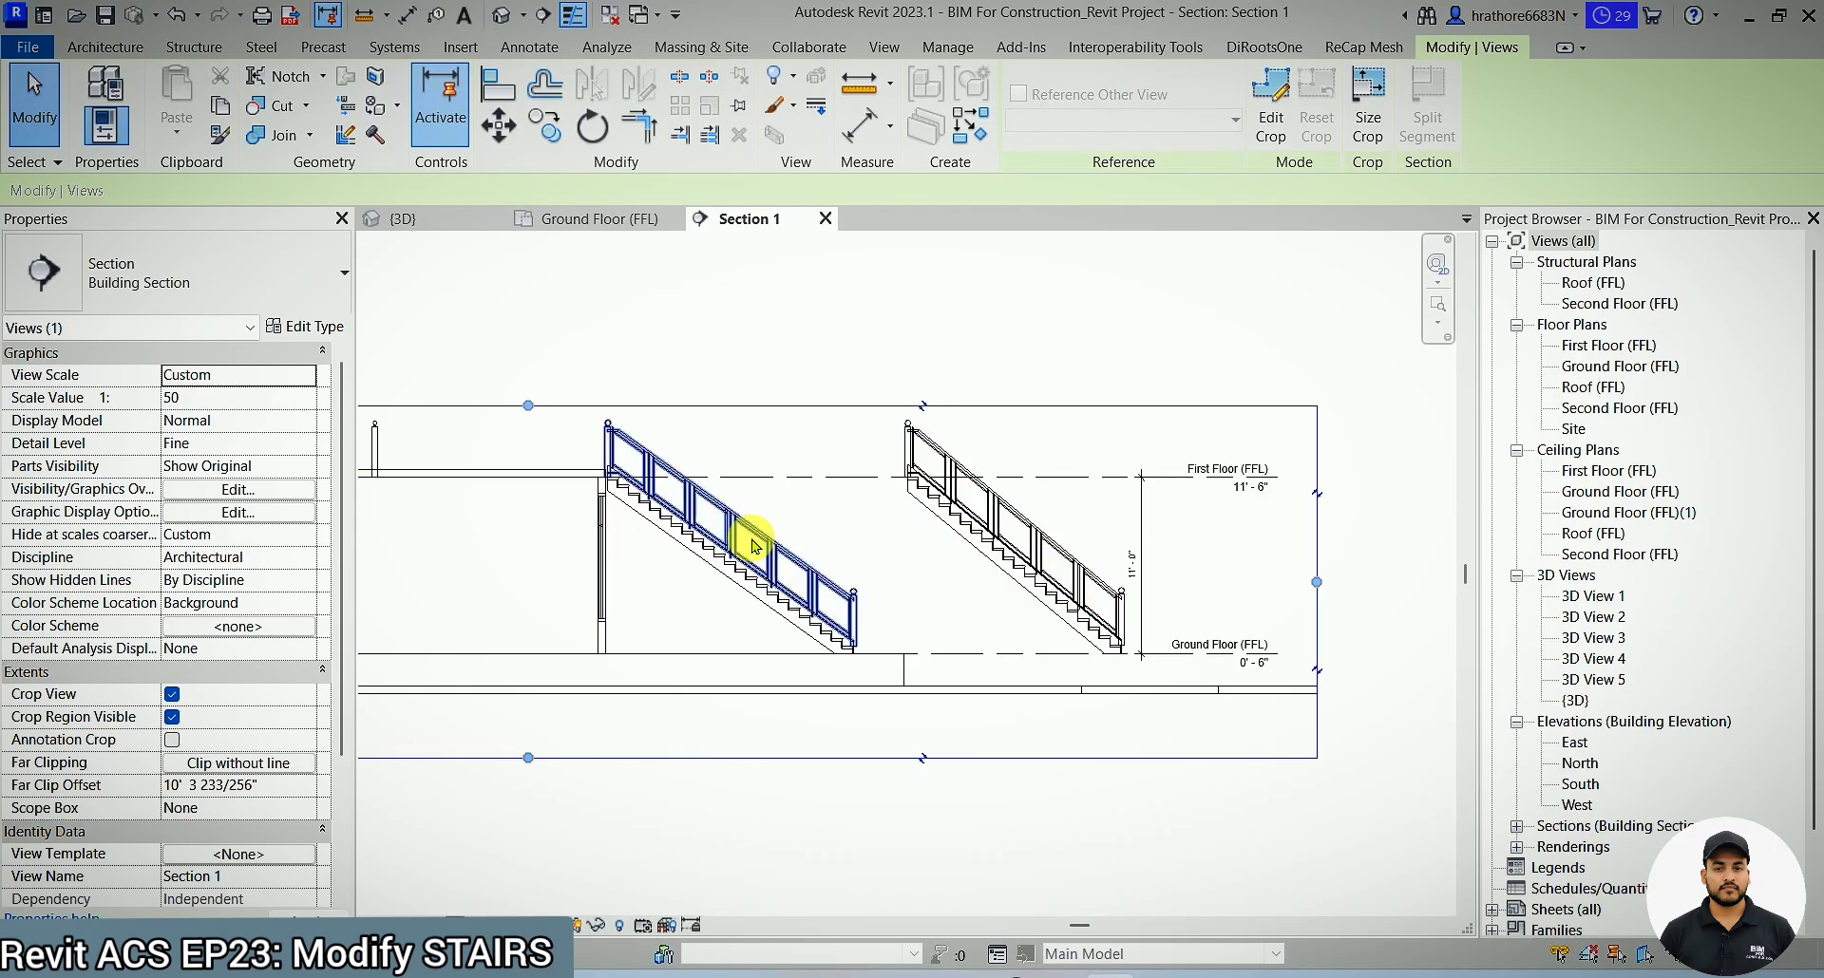
- Compare the riser properties of the two test sample stairs and check the type's Maximum Riser Height, closing the type properties unchanged
left_click(1019, 589)
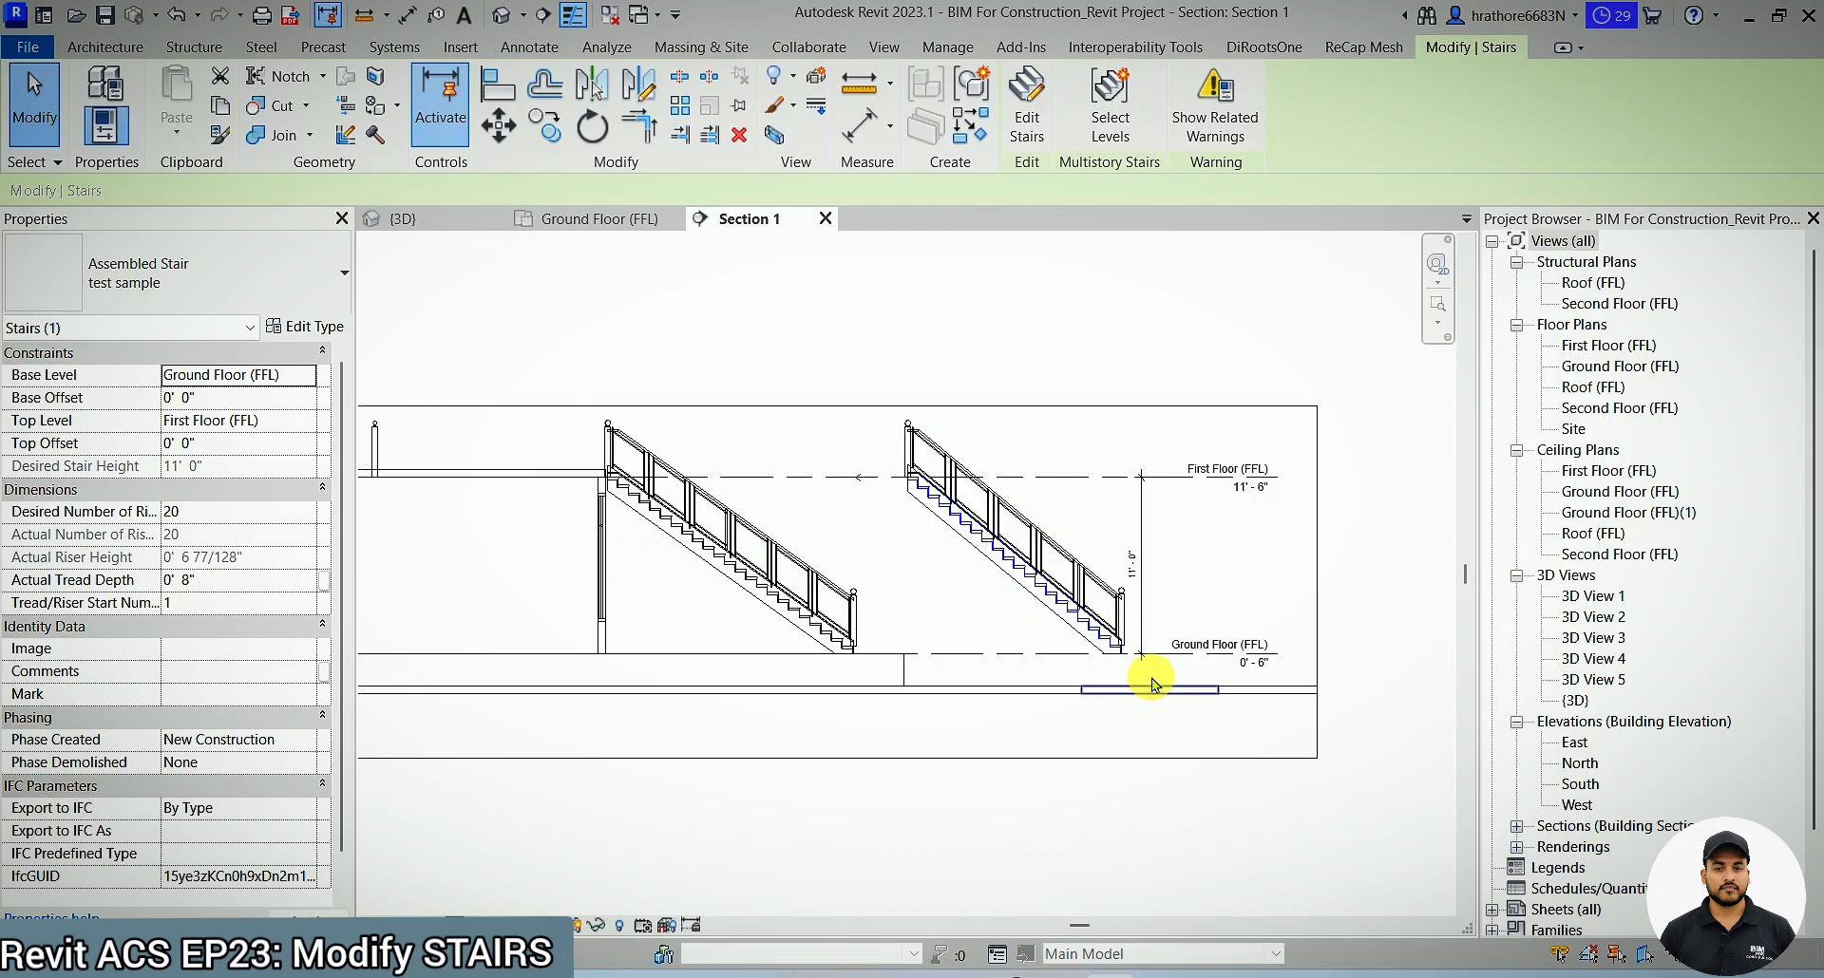
scroll(1140, 664, "up", 5)
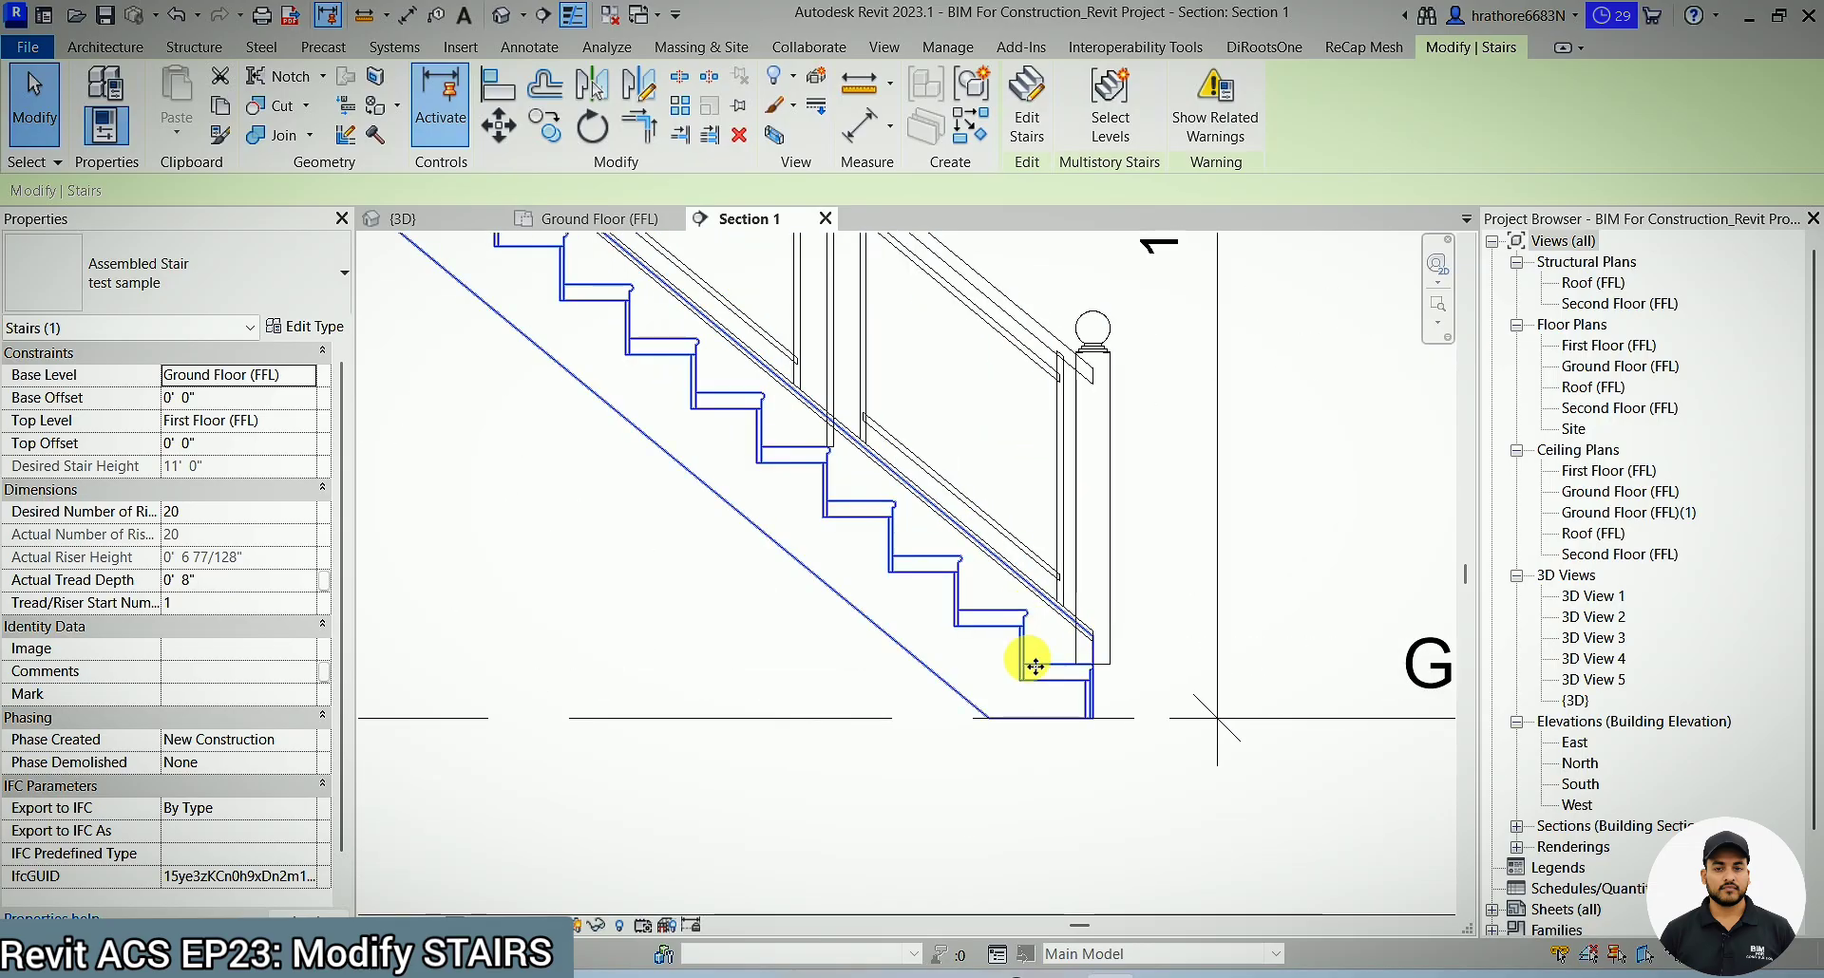
scroll(1188, 598, "down", 6)
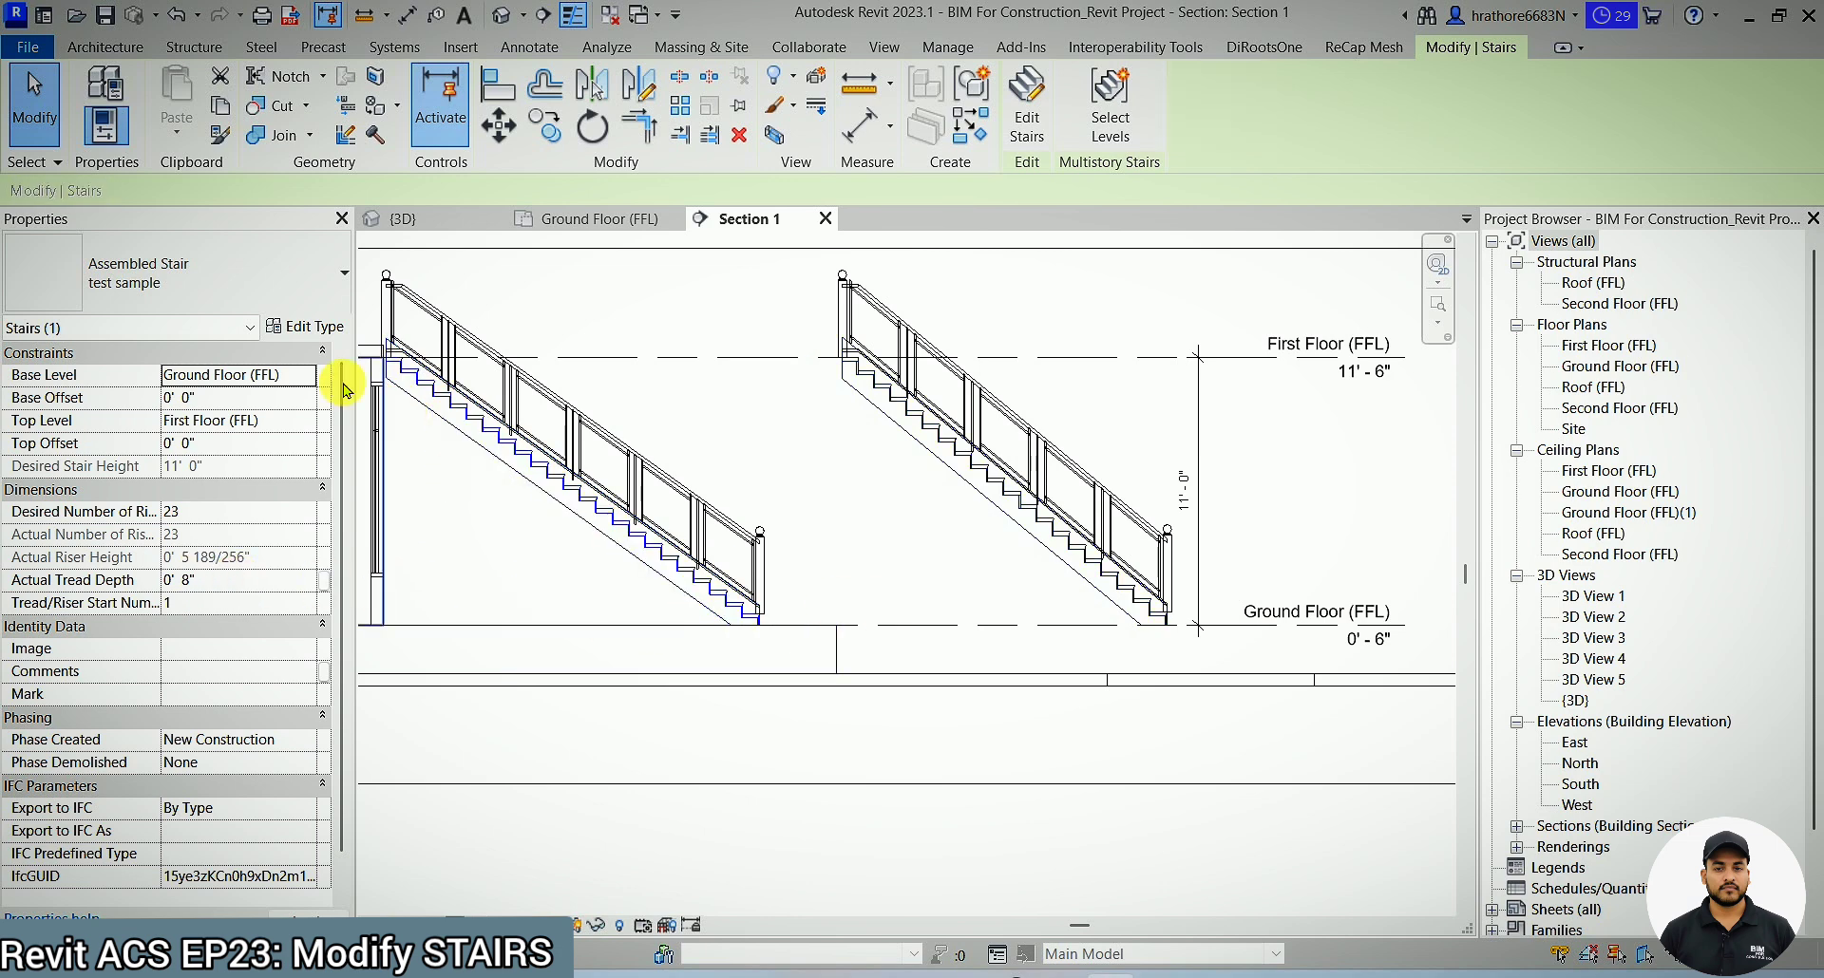
left_click(306, 326)
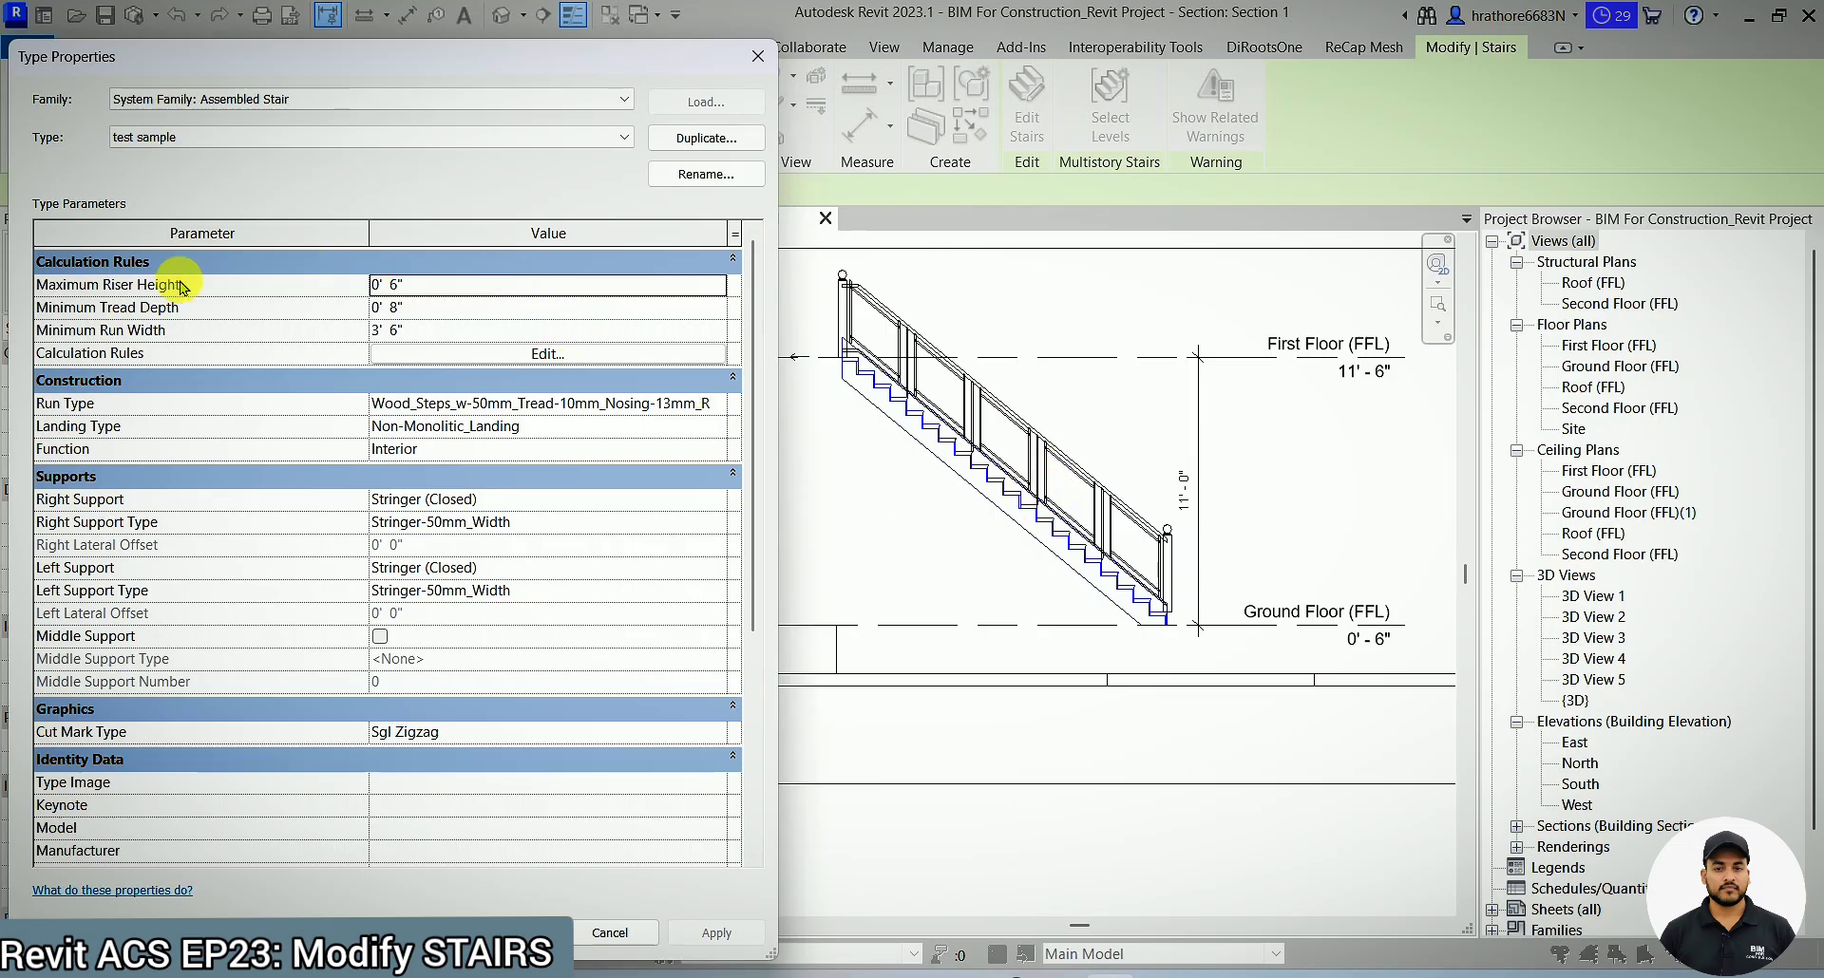
key("Escape")
left_click(796, 595)
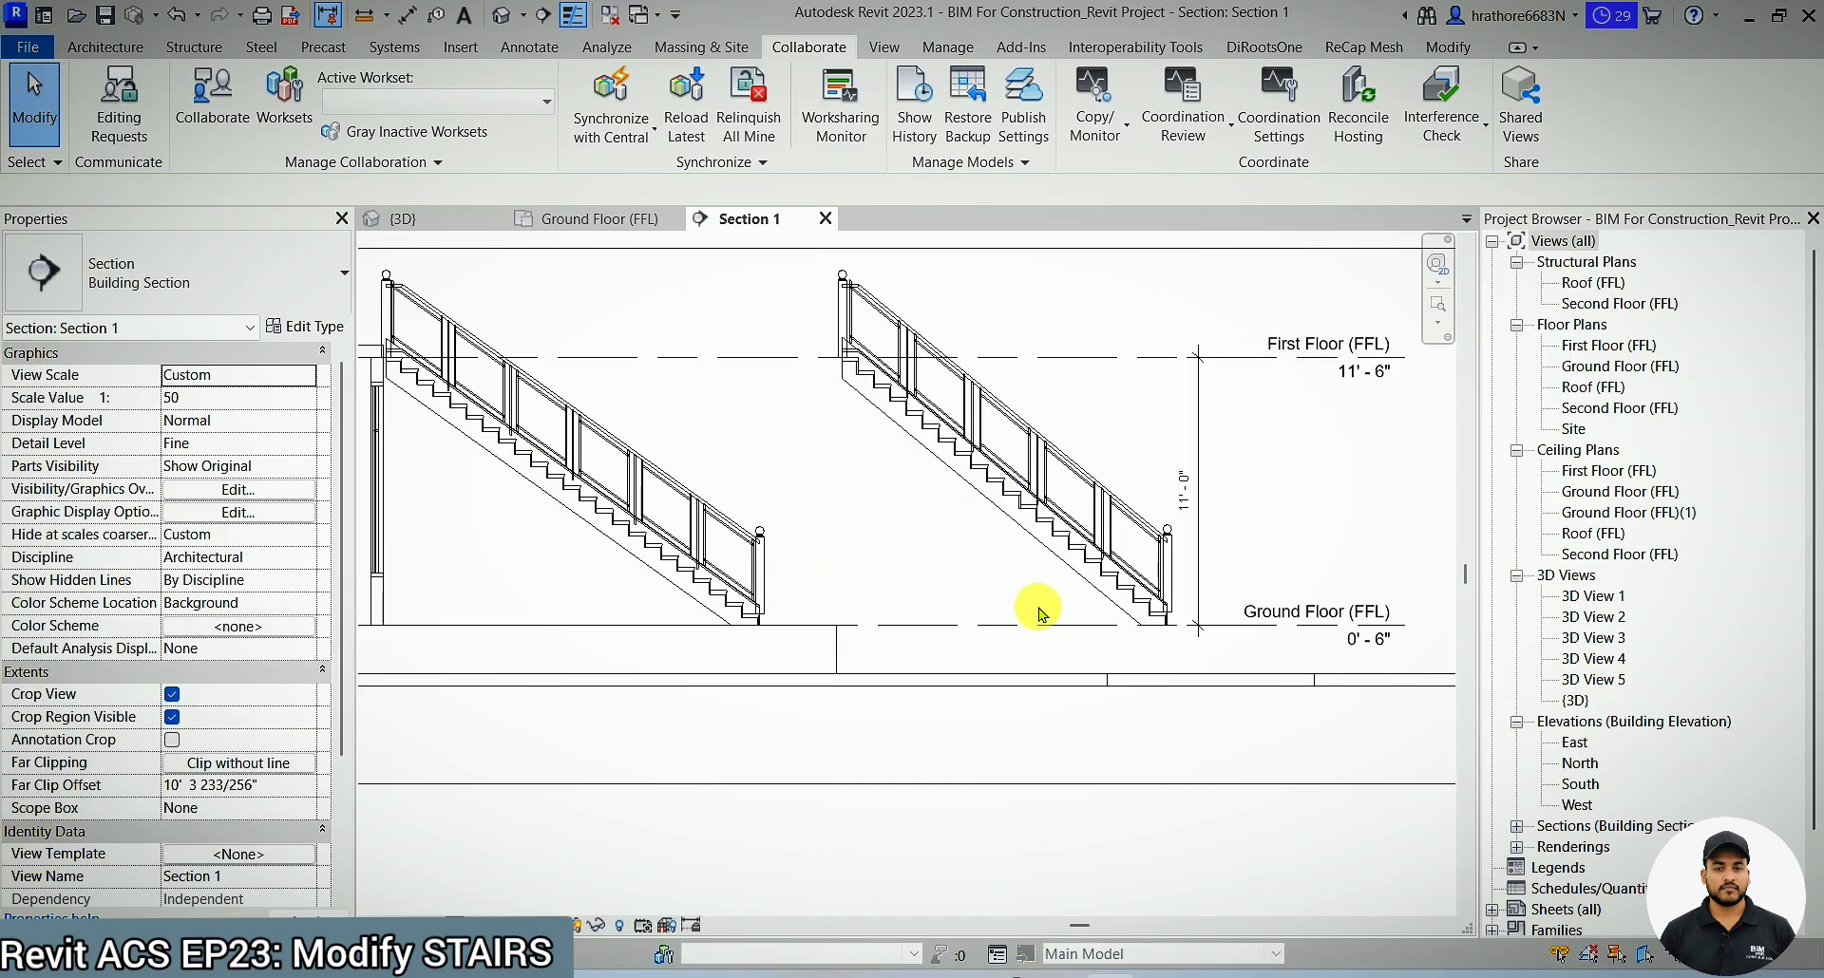
- Examine the steps and slopes of both stairs in Section 1, close up at the foot of each flight
scroll(1031, 611, "down", 1)
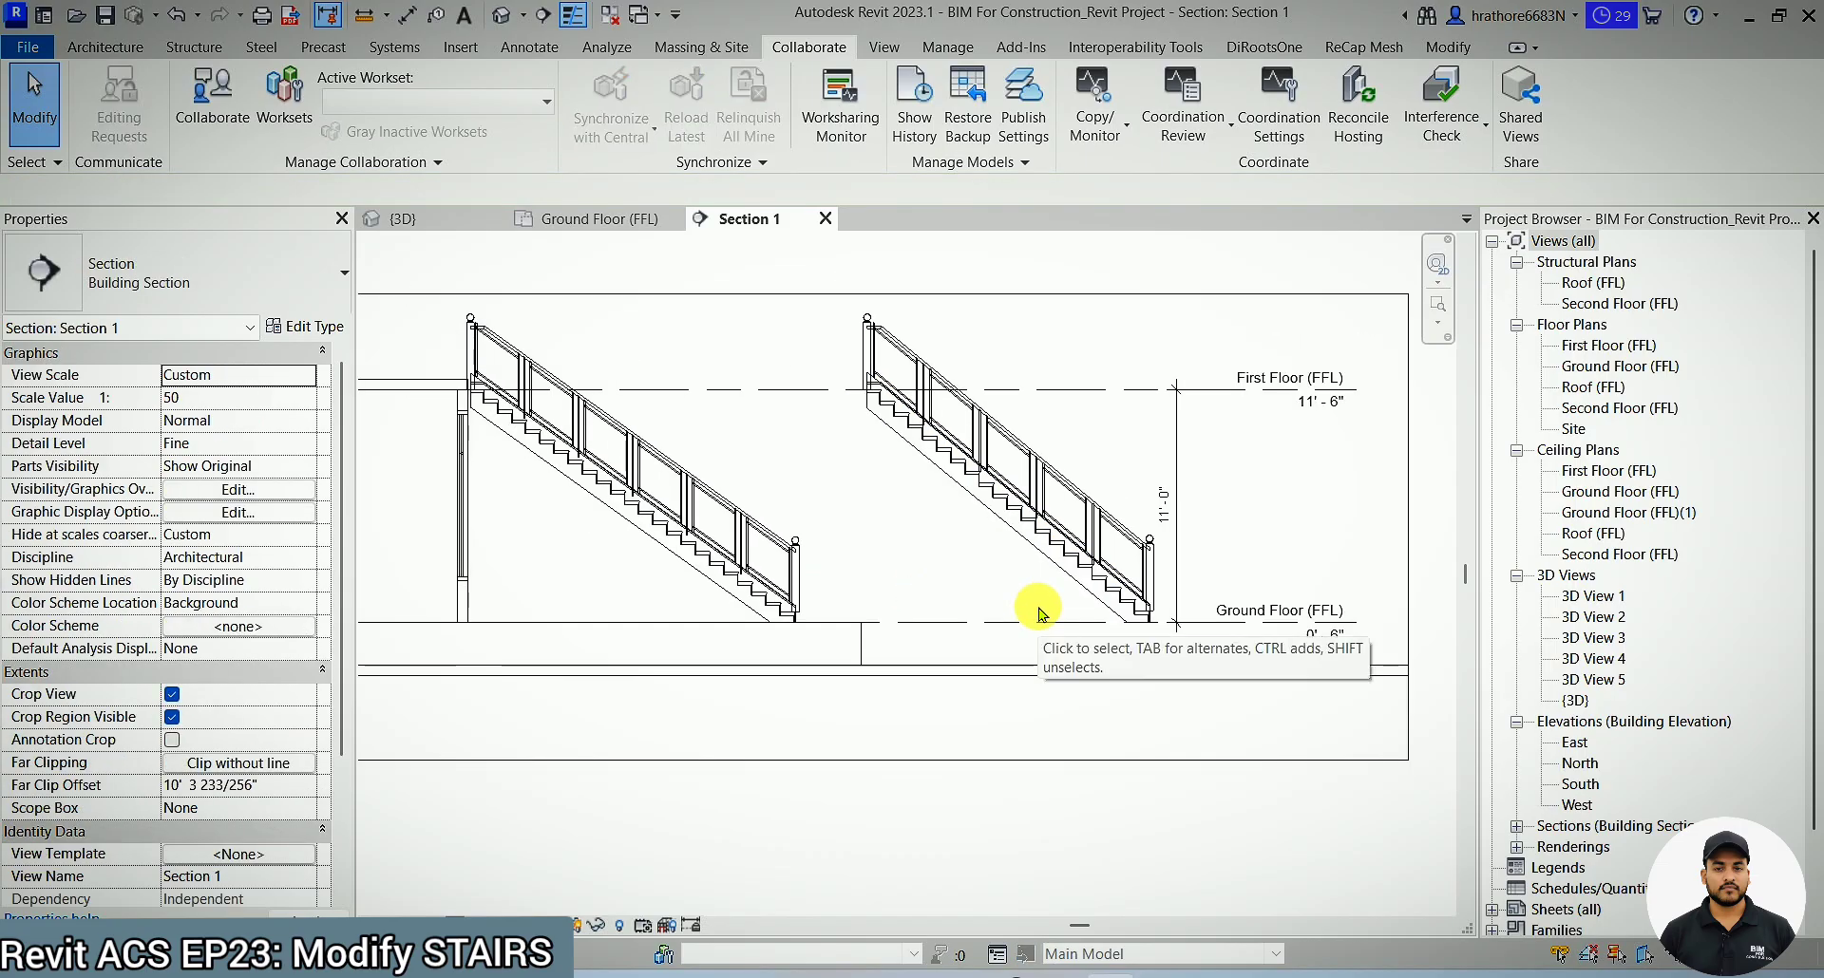
scroll(730, 620, "up", 2)
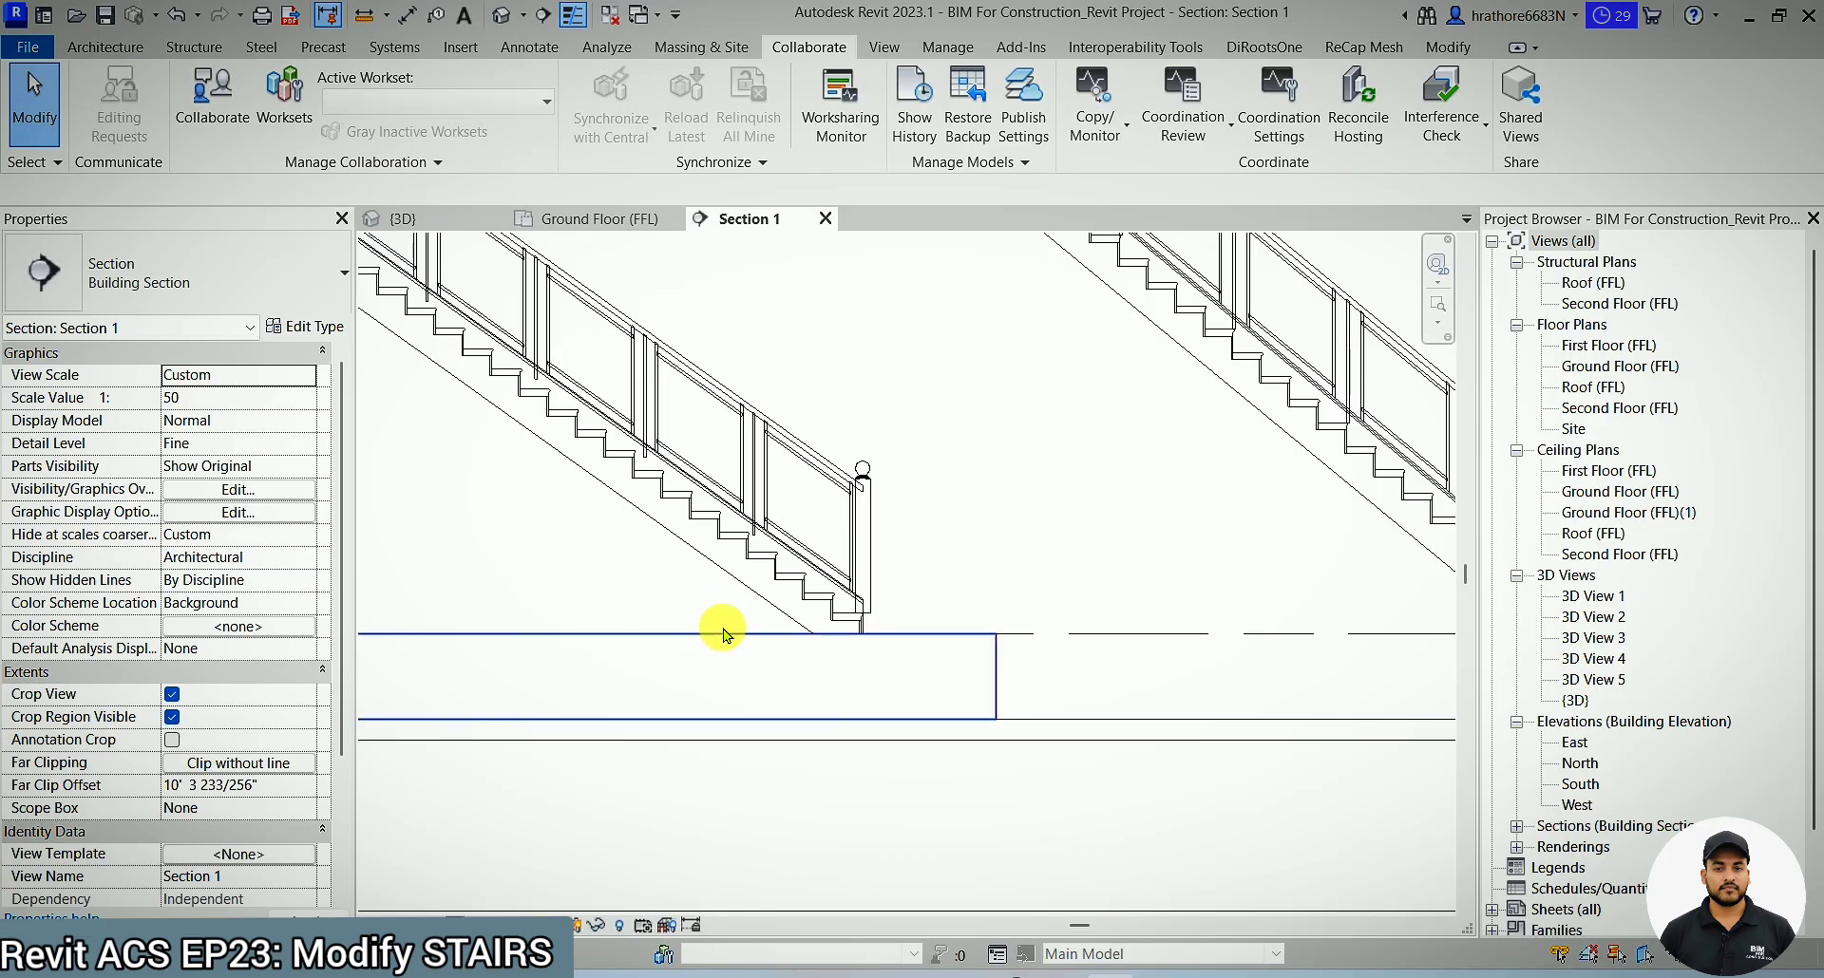
scroll(724, 634, "down", 2)
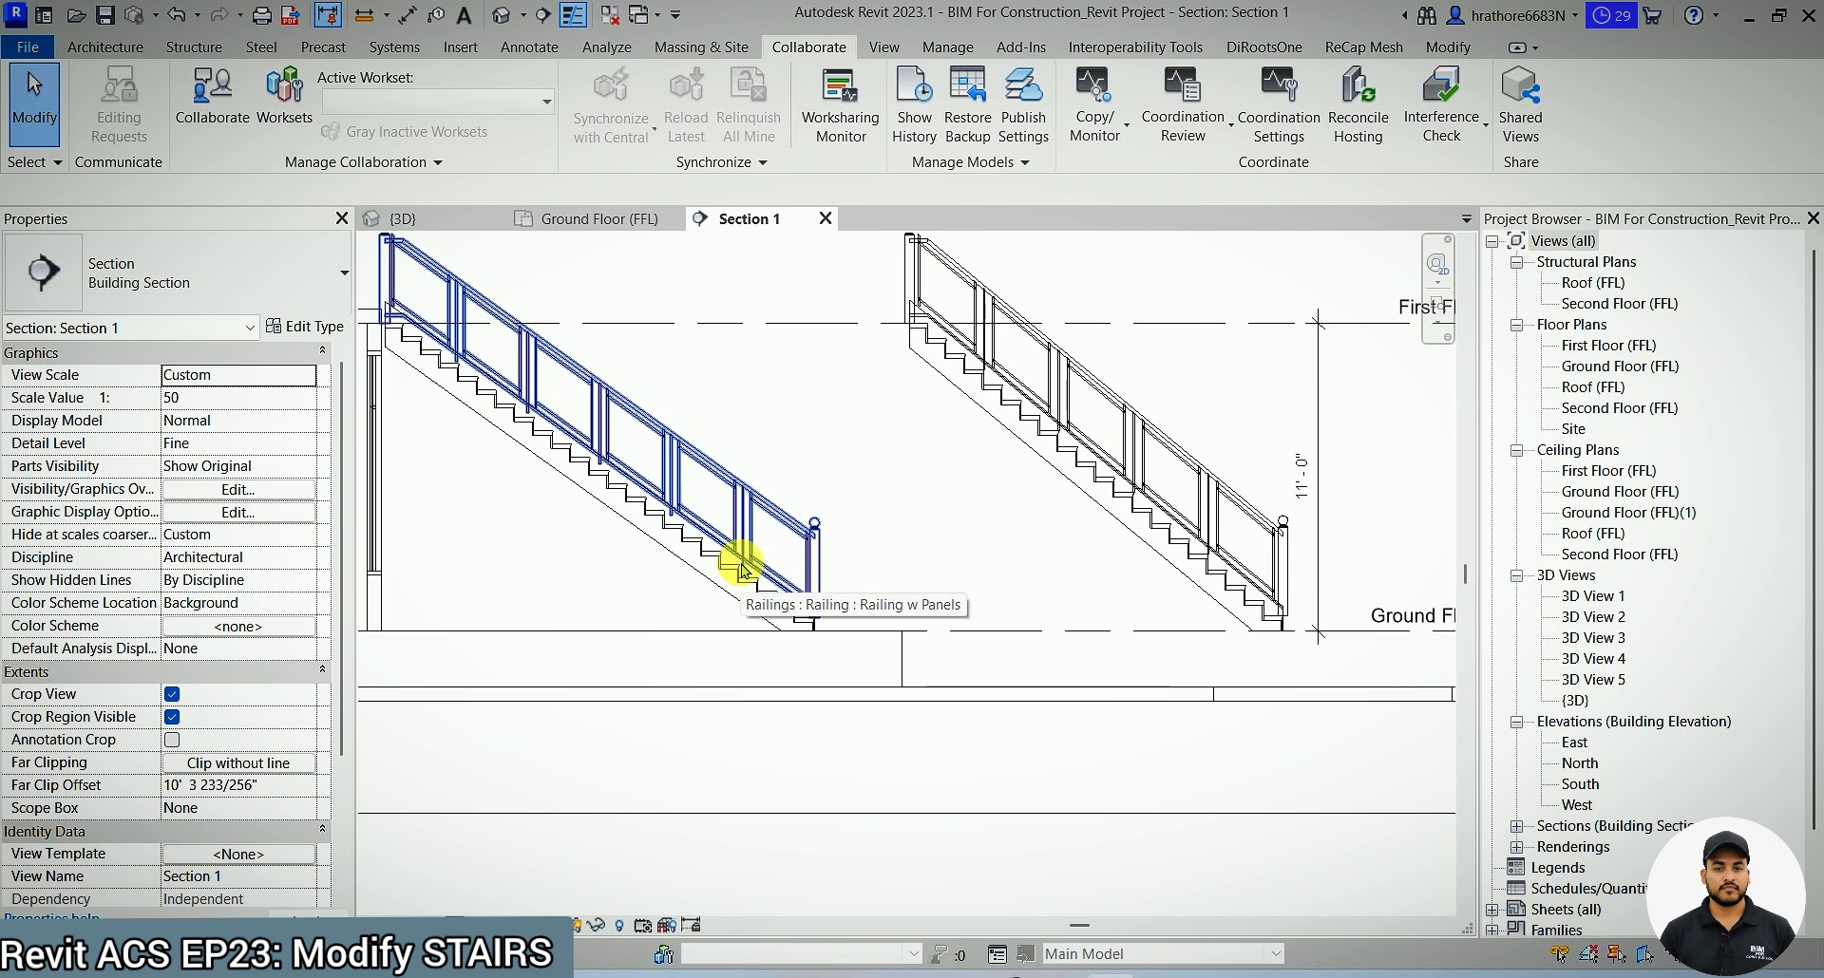
scroll(720, 579, "down", 1)
scroll(720, 578, "down", 1)
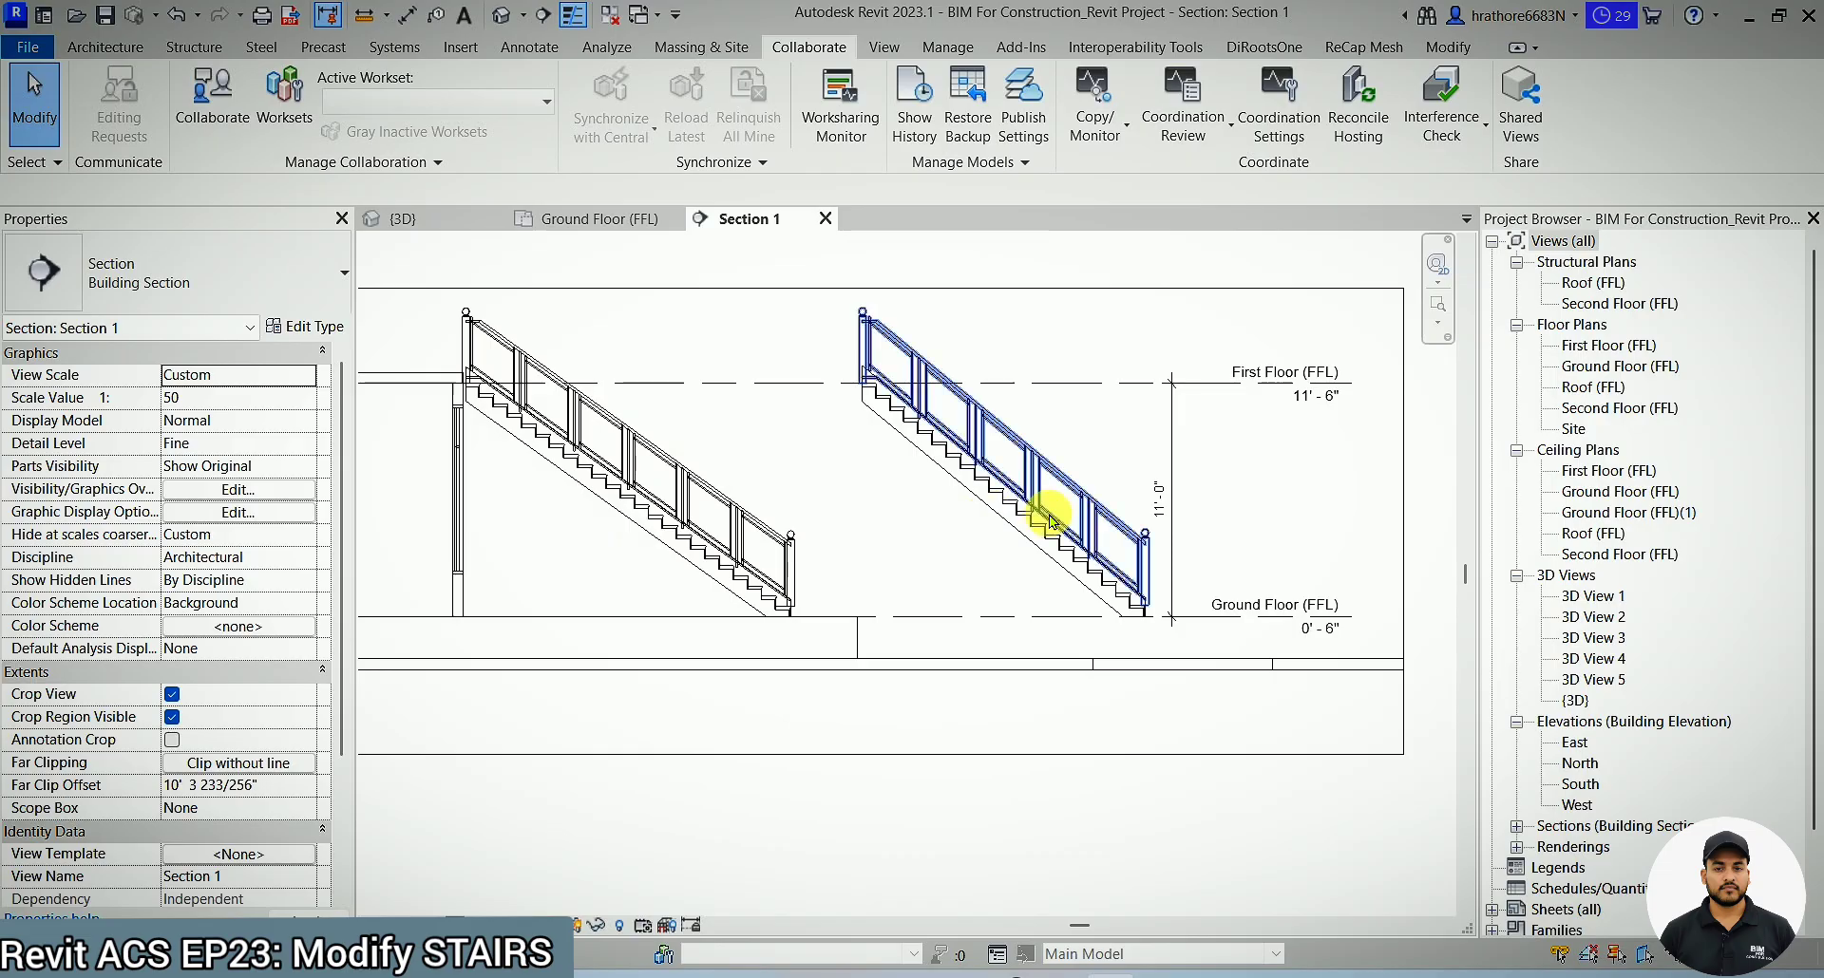
scroll(1135, 613, "up", 1)
scroll(1135, 612, "up", 2)
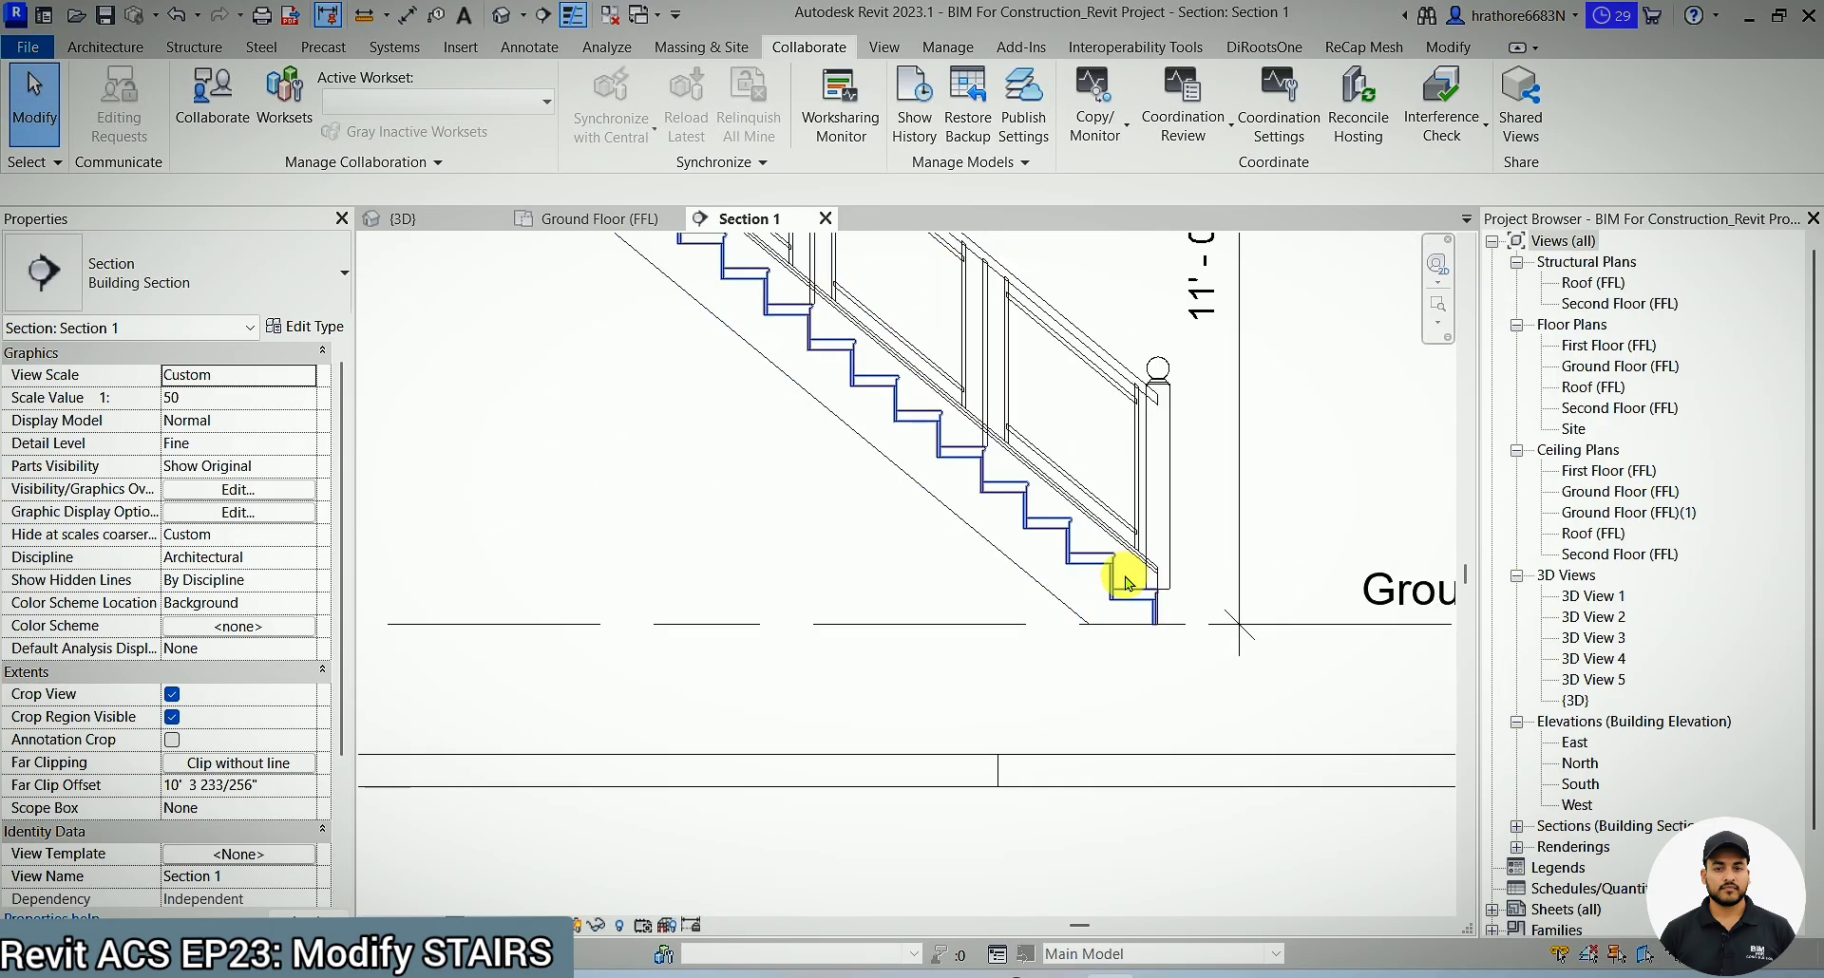
scroll(1132, 576, "down", 4)
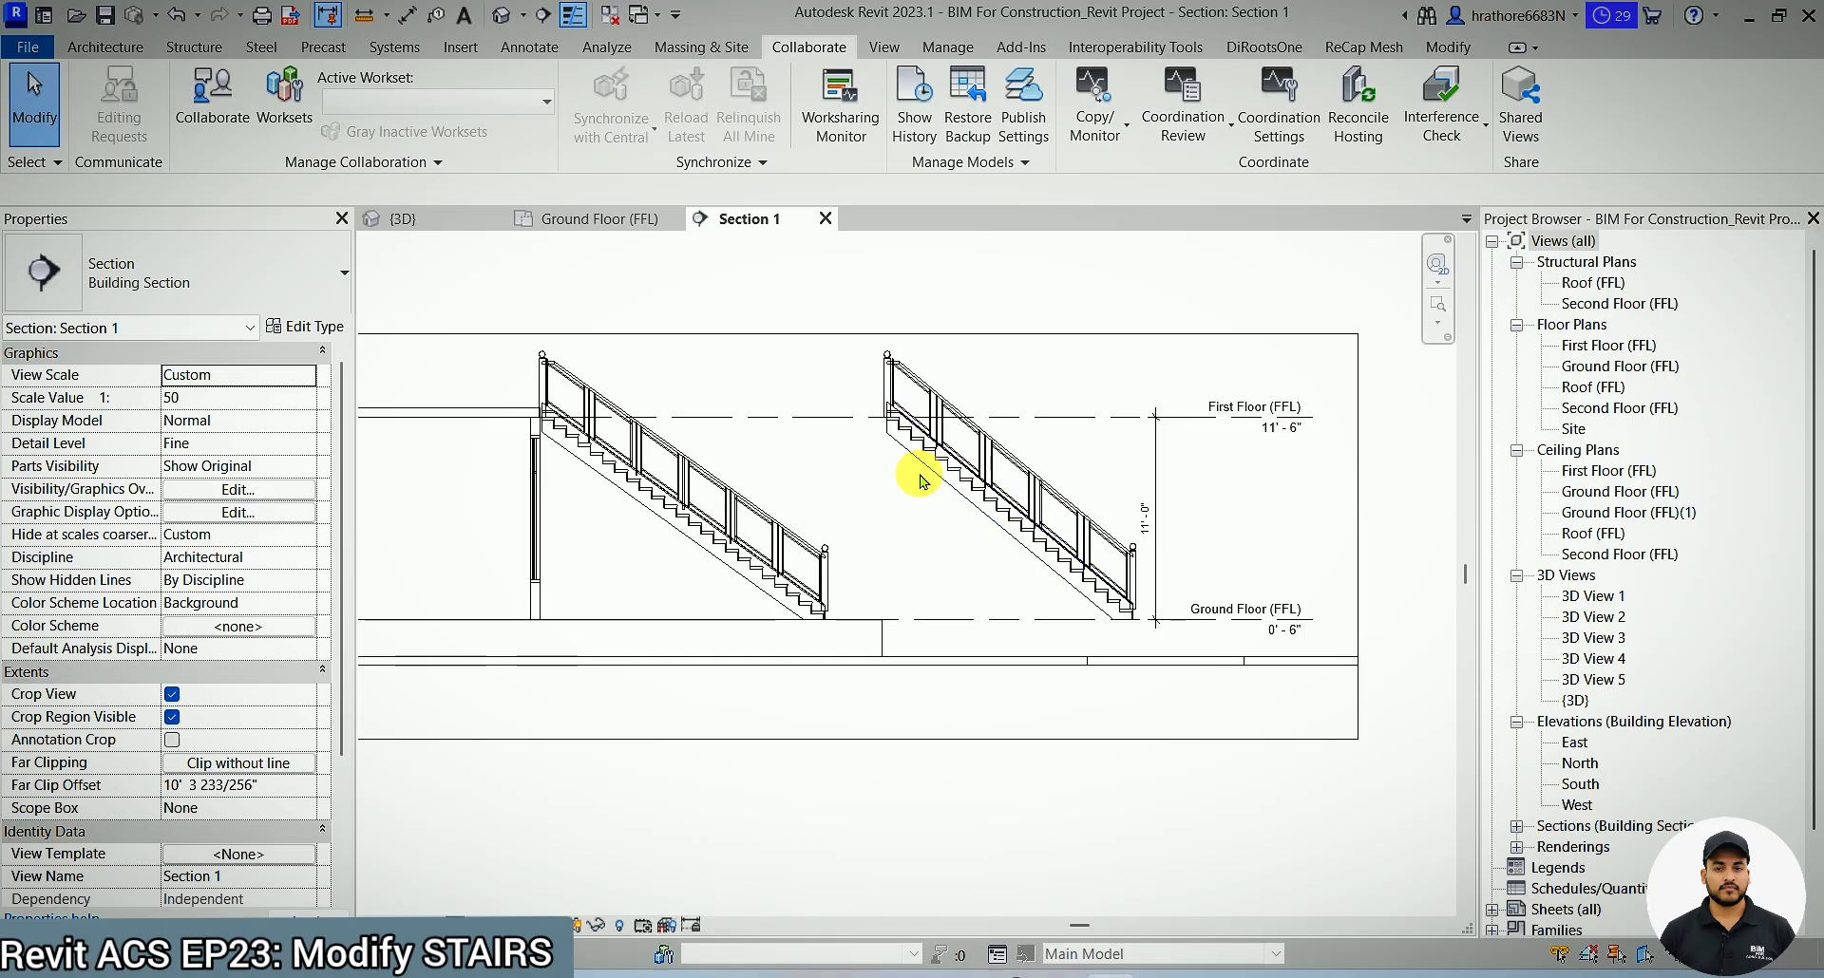
- Place an angular dimension between the ground floor line and the underside of the 23-riser stair
key("d")
key("i")
left_click(1134, 104)
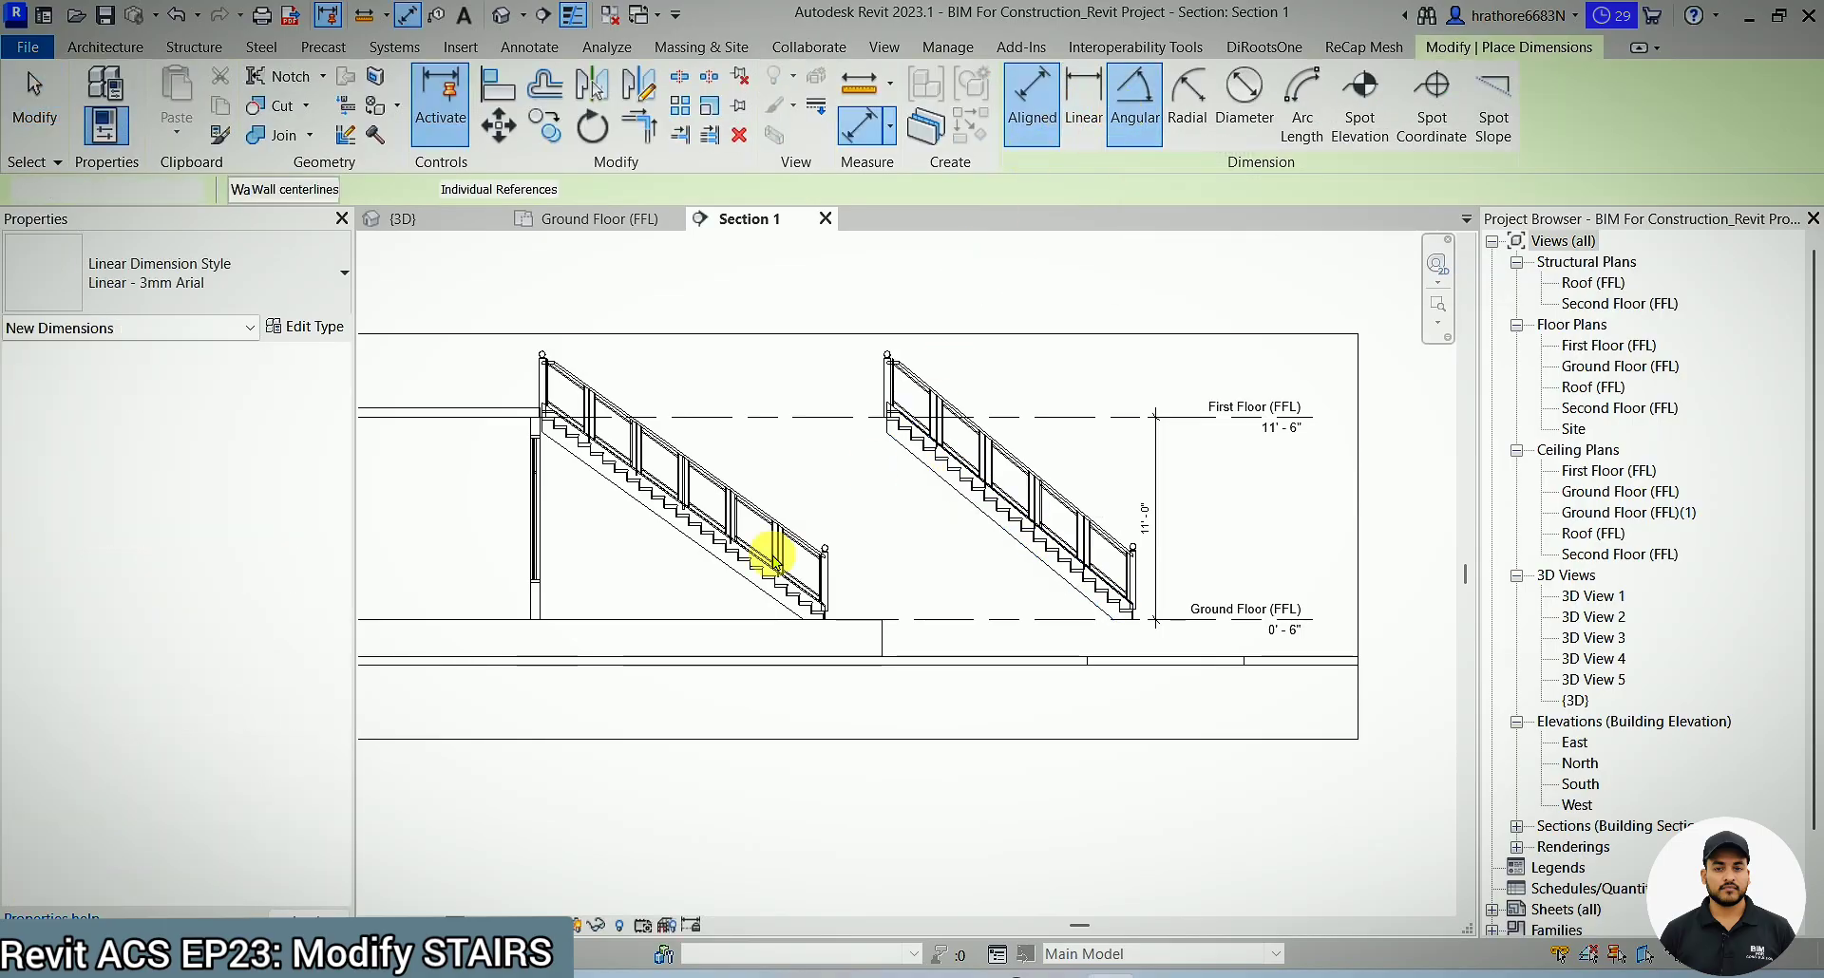
scroll(757, 589, "up", 2)
left_click(727, 644)
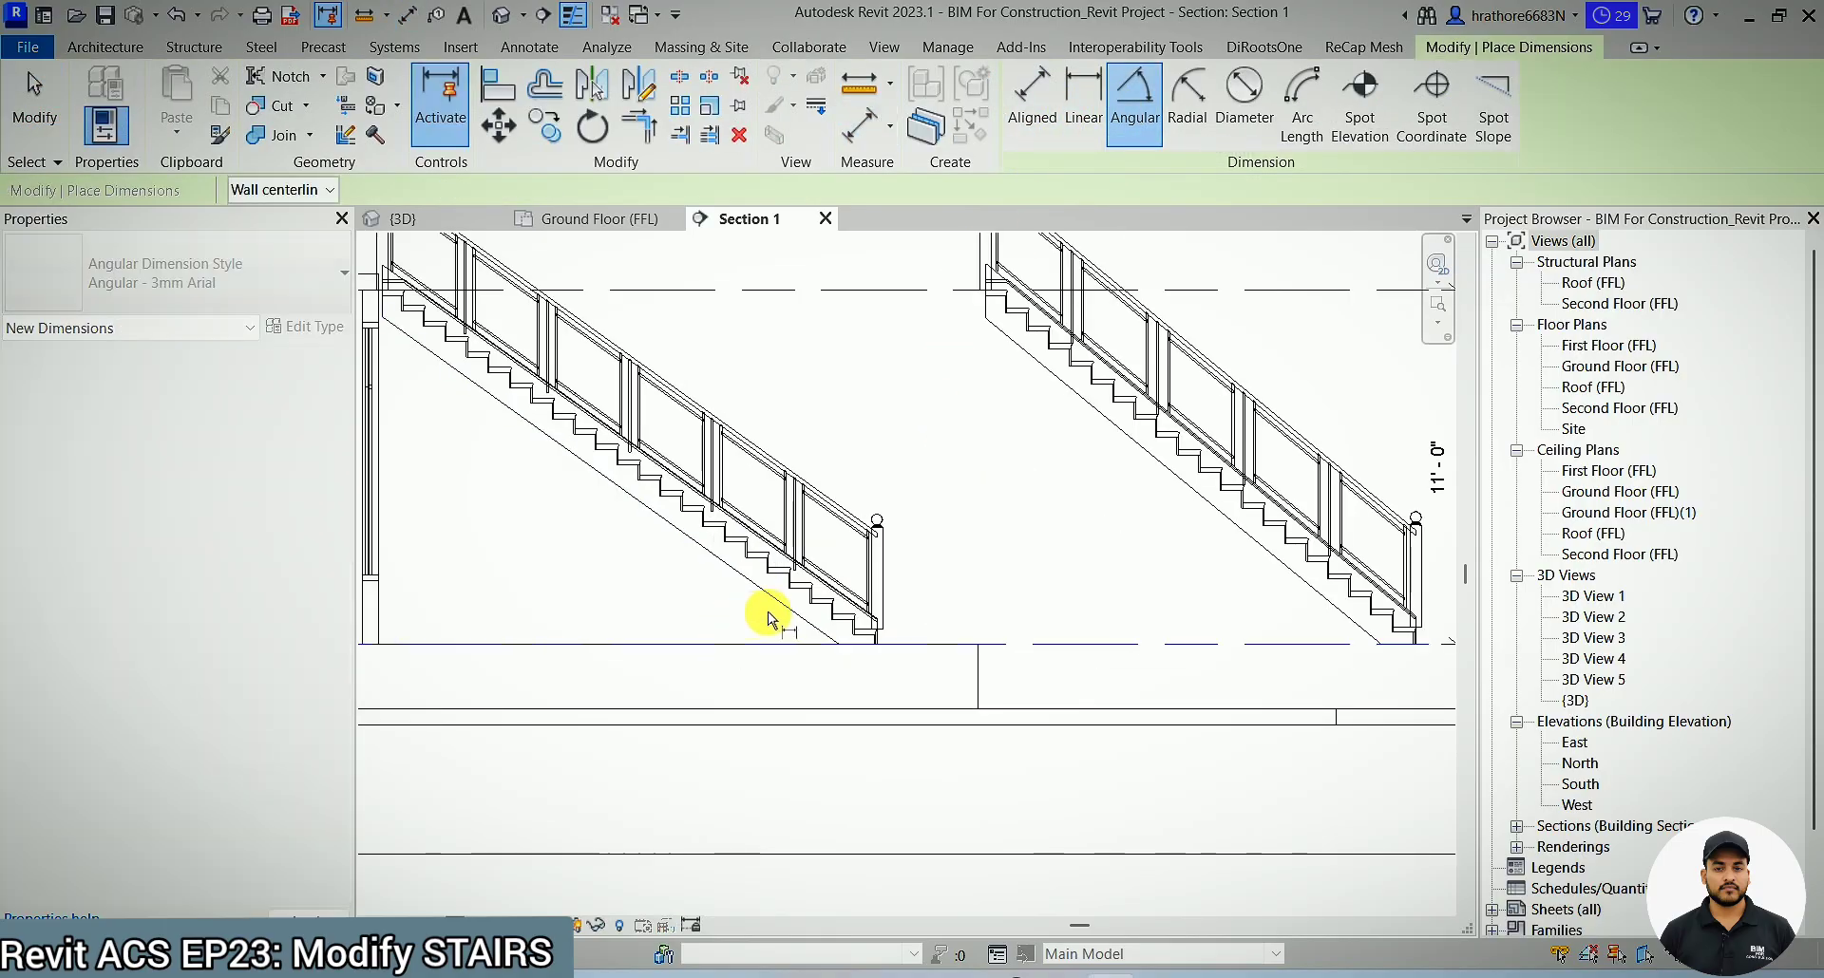
left_click(772, 611)
scroll(766, 611, "up", 2)
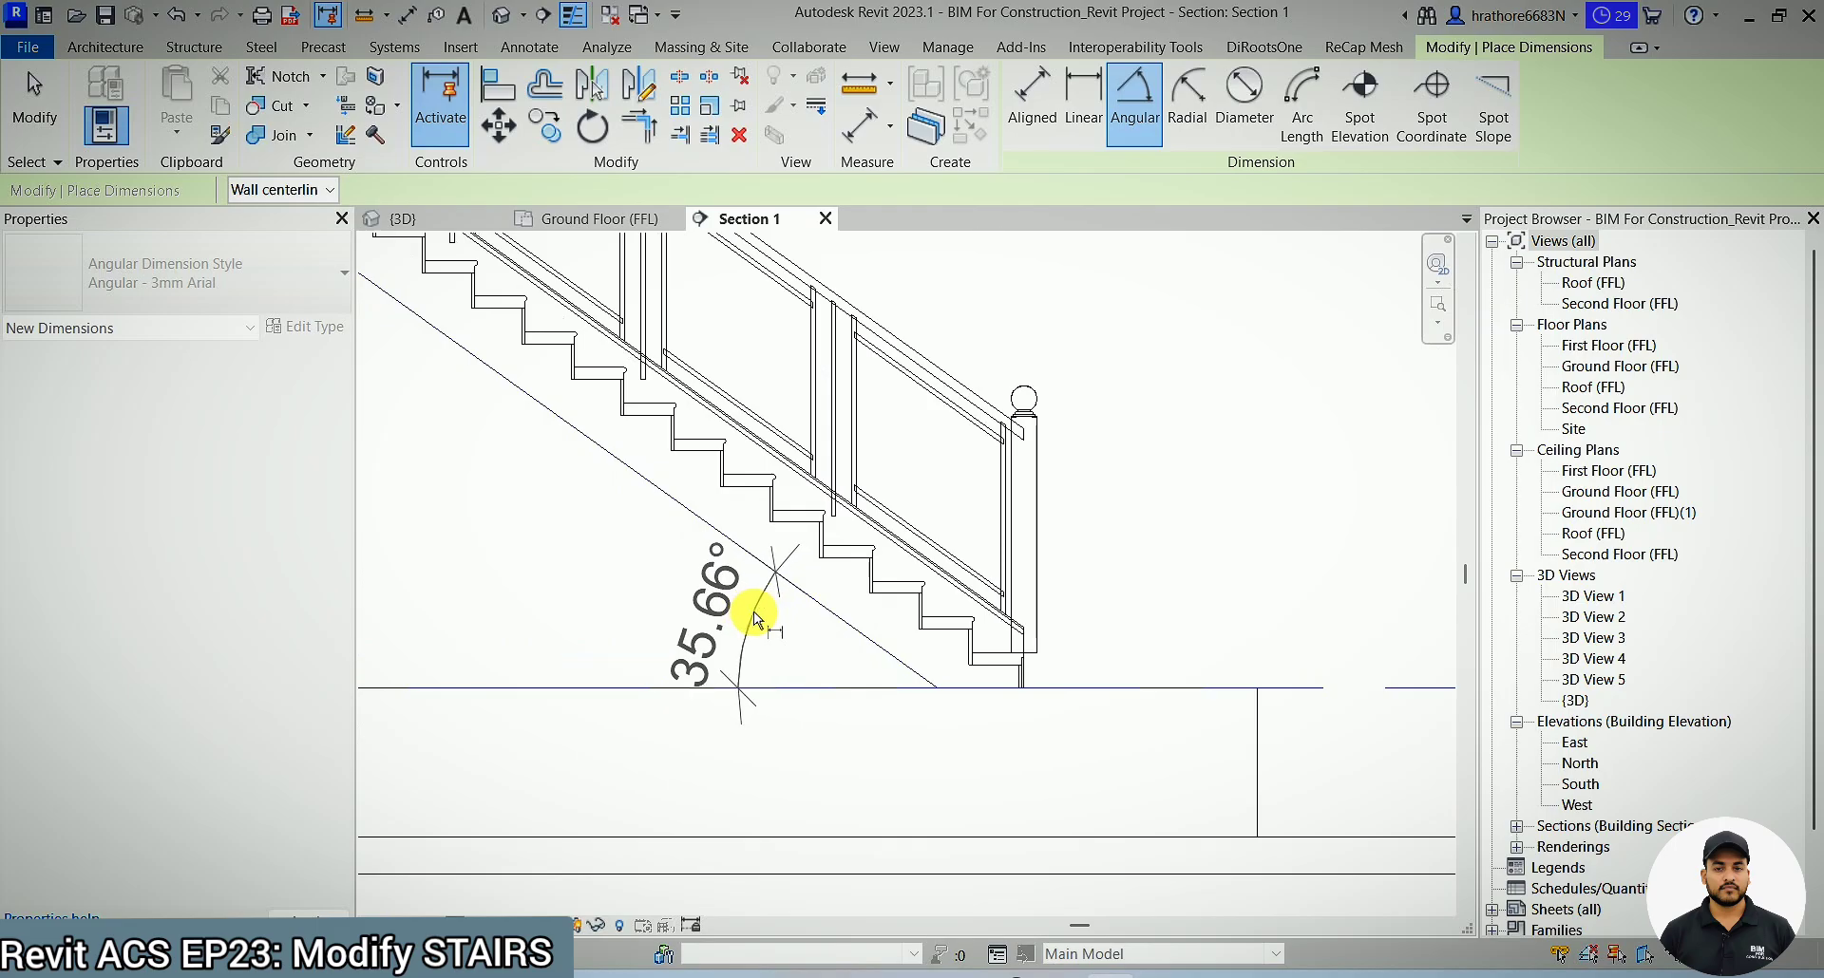
left_click(754, 615)
- Place an angular dimension between the ground floor line and the underside of the 20-riser stair
scroll(692, 609, "down", 1)
scroll(688, 616, "down", 3)
scroll(1038, 603, "up", 4)
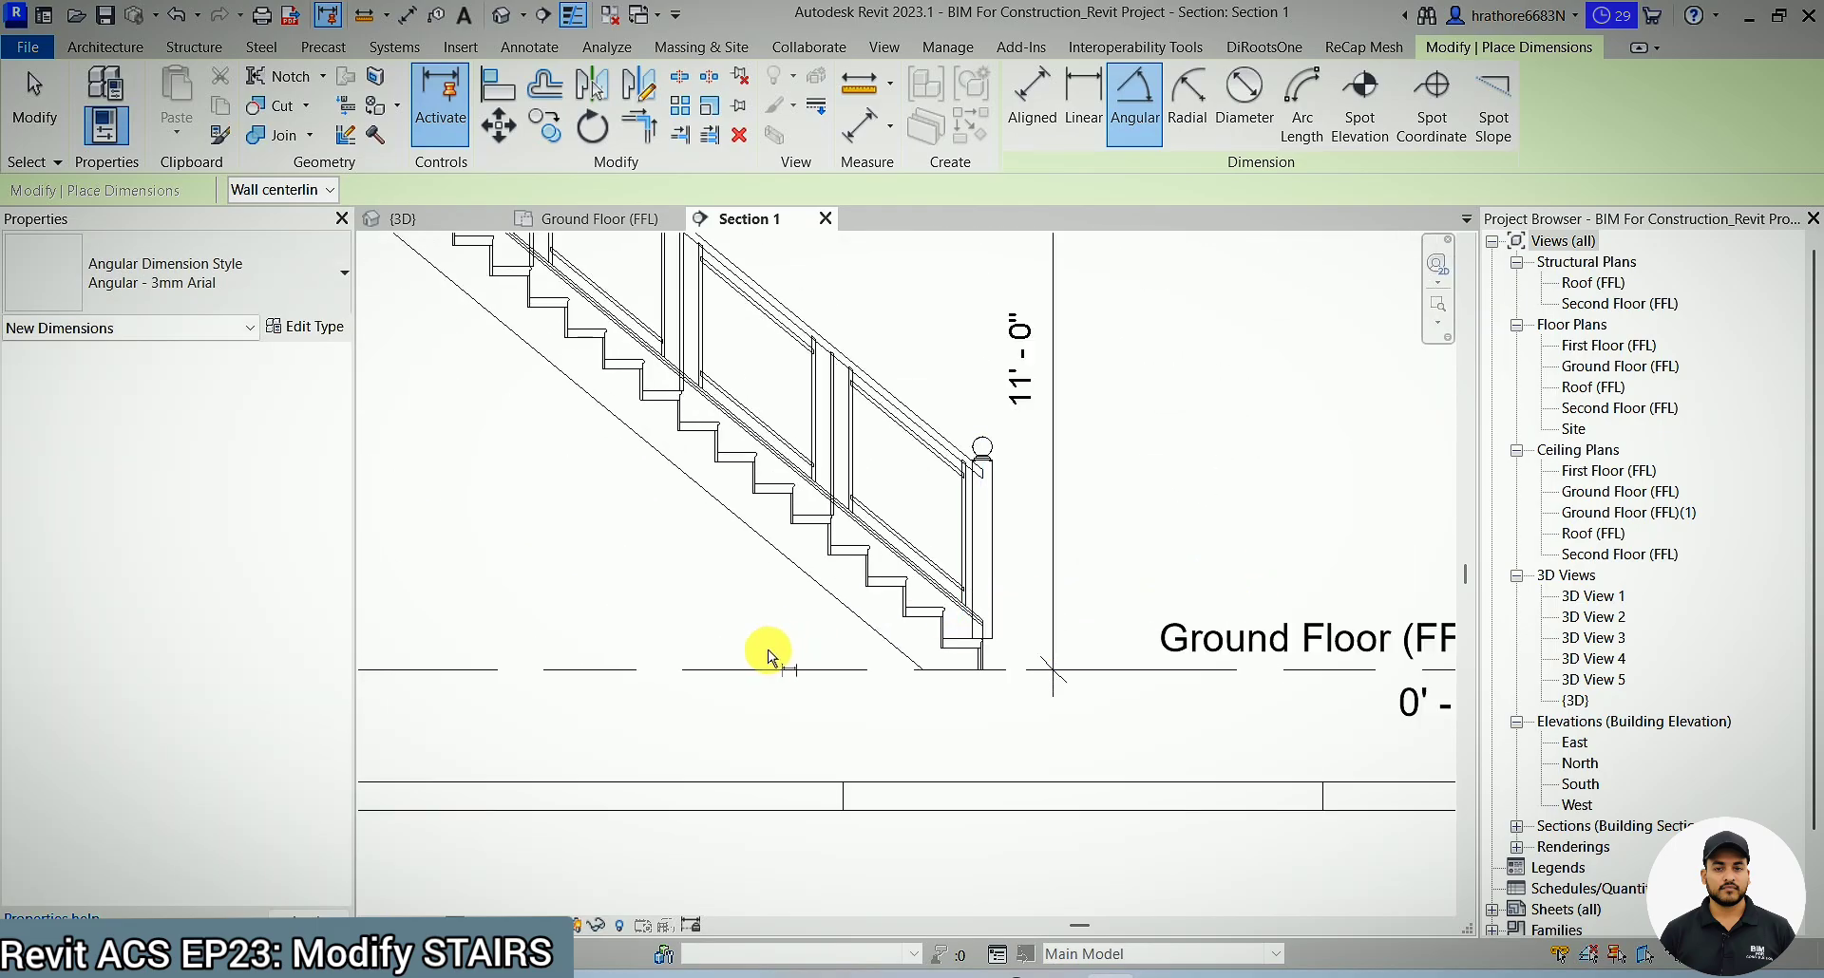
left_click(765, 668)
left_click(839, 610)
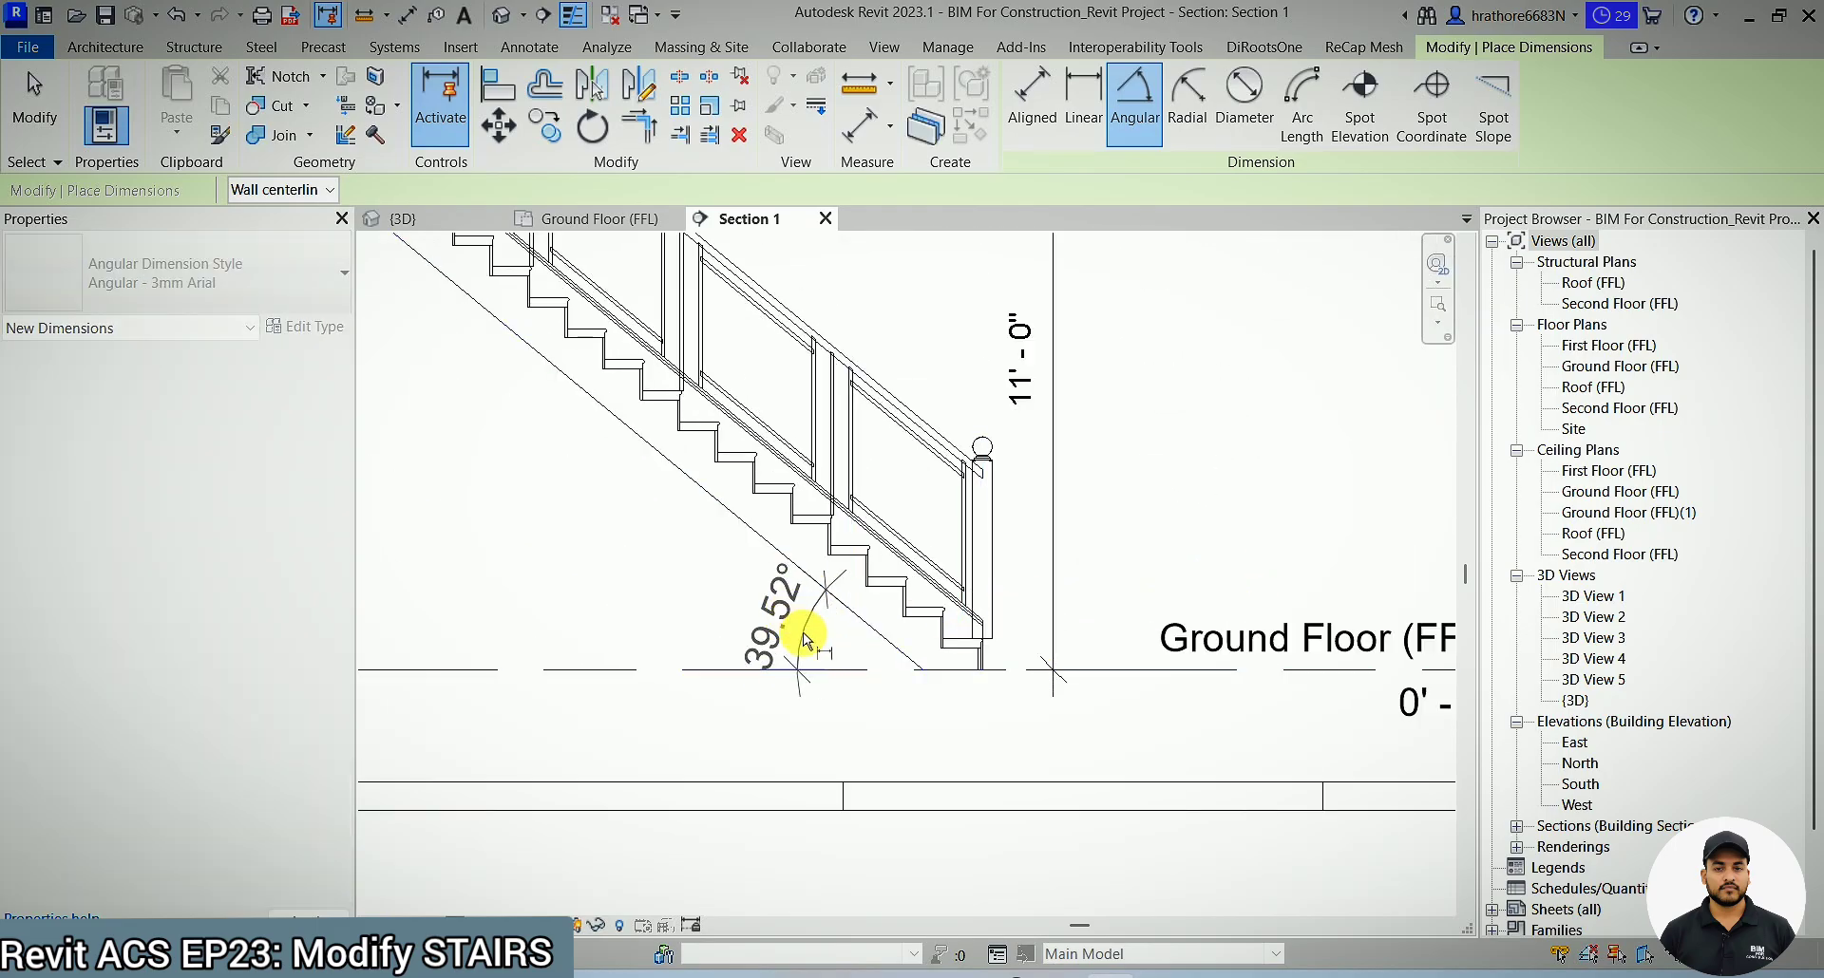
left_click(803, 634)
key("Escape")
key("Escape")
- Compare the slope angles of the two full stair flights side by side in Section 1
scroll(1160, 664, "down", 5)
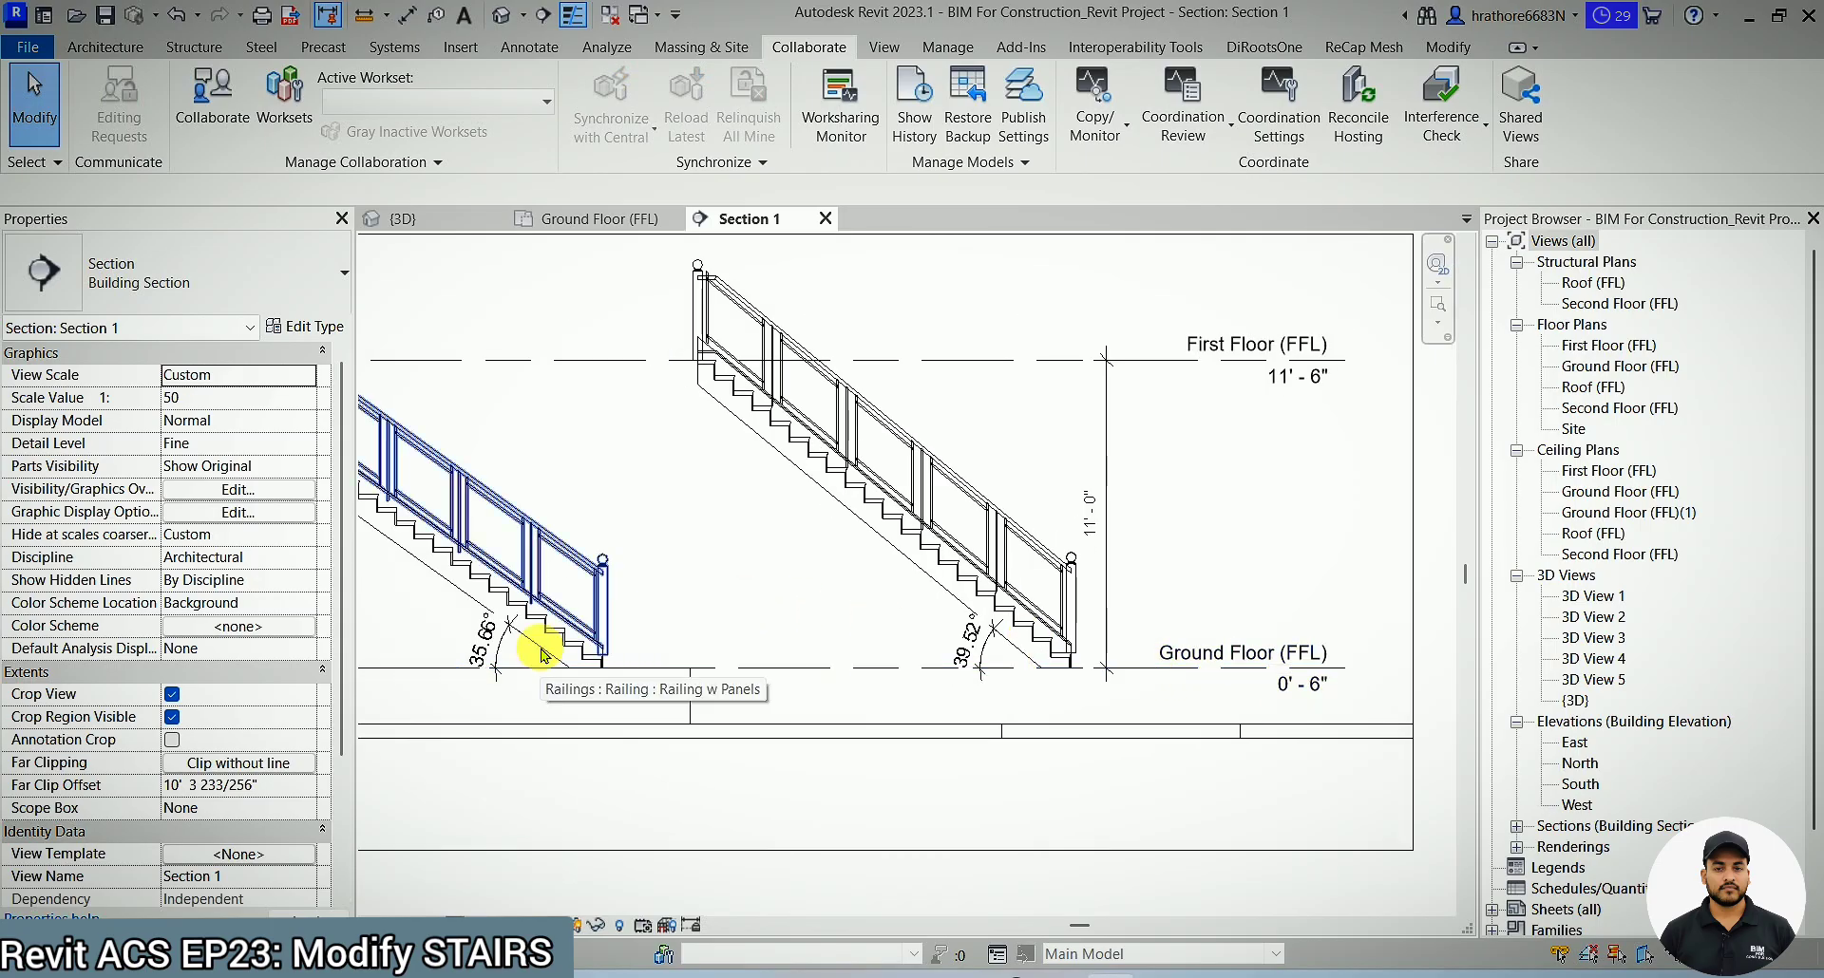
left_click(560, 671)
scroll(802, 741, "down", 2)
scroll(575, 701, "up", 3)
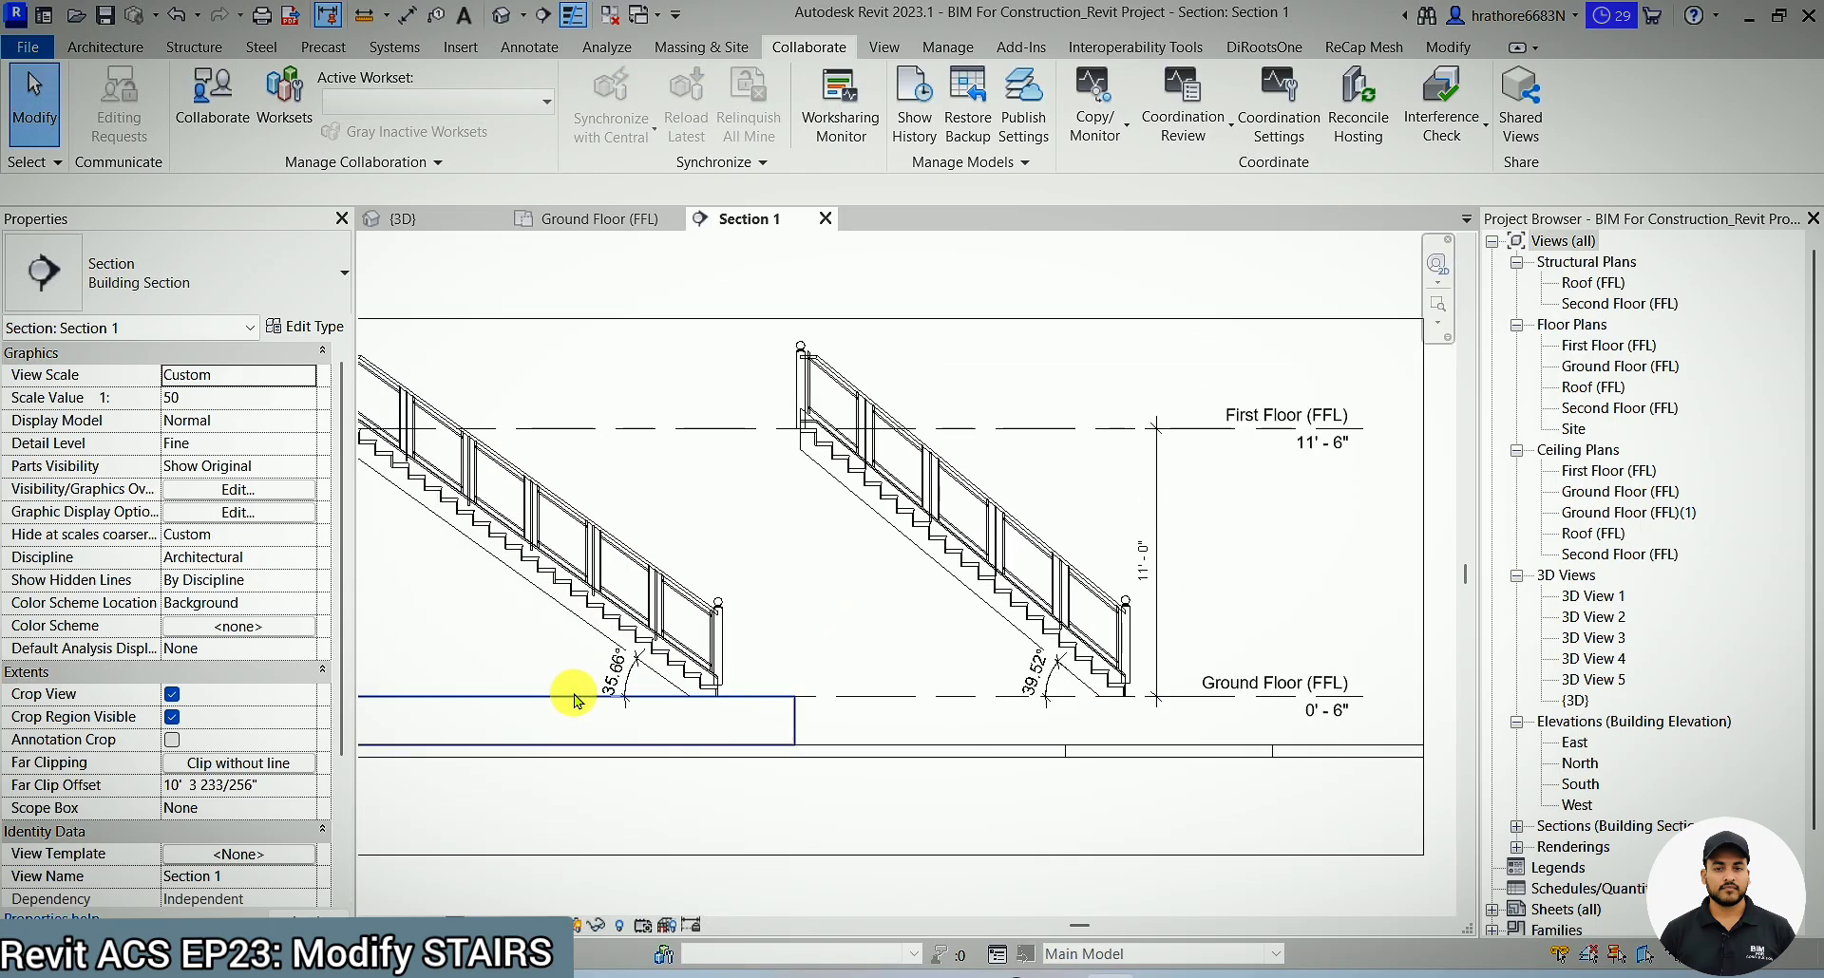
scroll(903, 753, "down", 3)
scroll(776, 748, "up", 3)
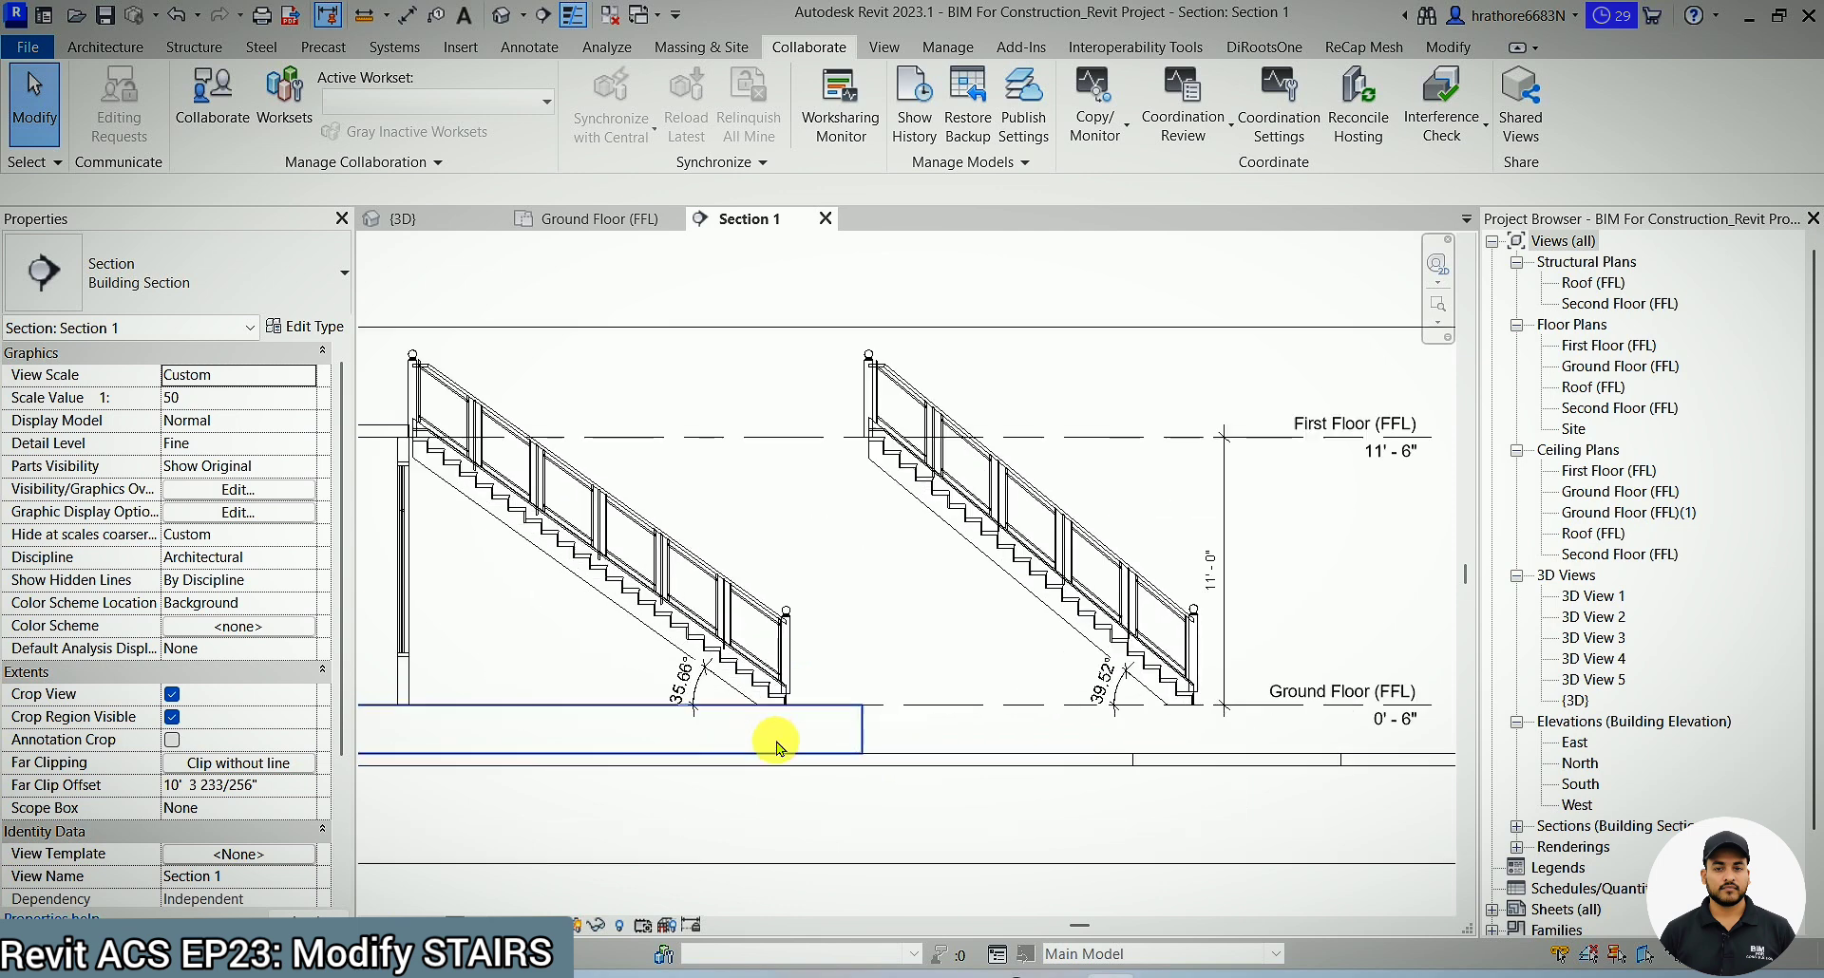
key("Escape")
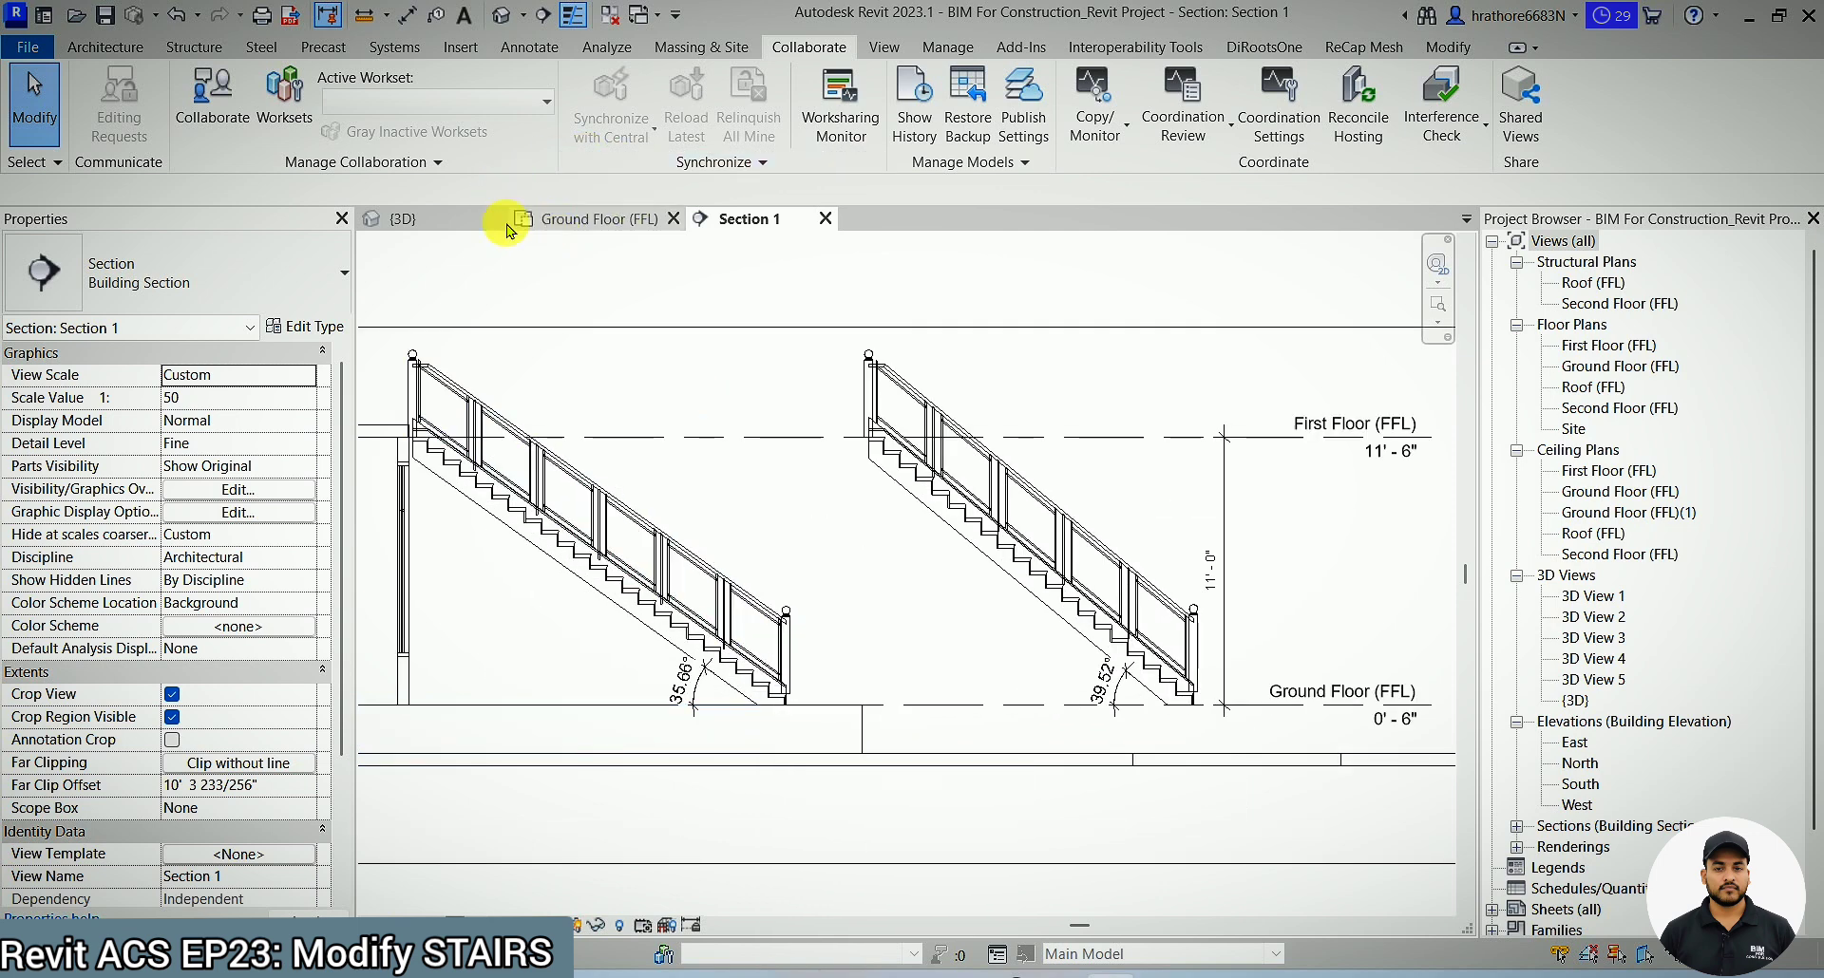
- Delete the 20-riser test sample stair from the Ground Floor (FFL) plan
left_click(570, 219)
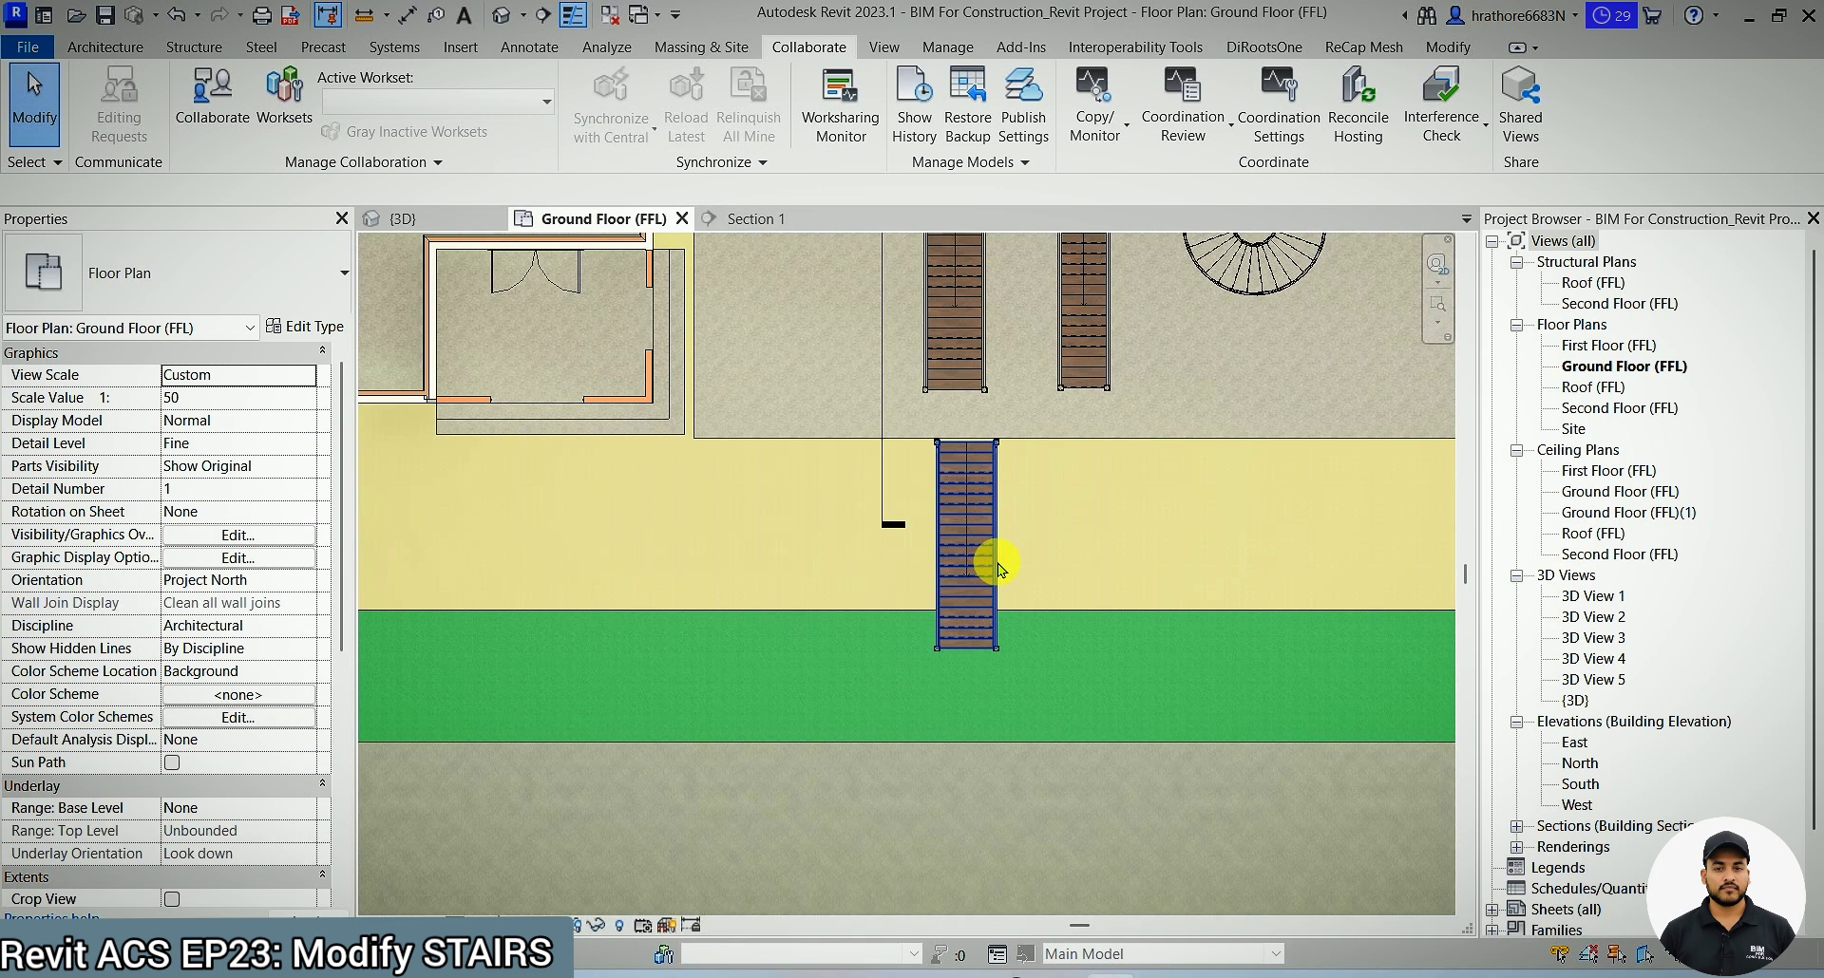
left_click(969, 561)
scroll(1061, 434, "up", 1)
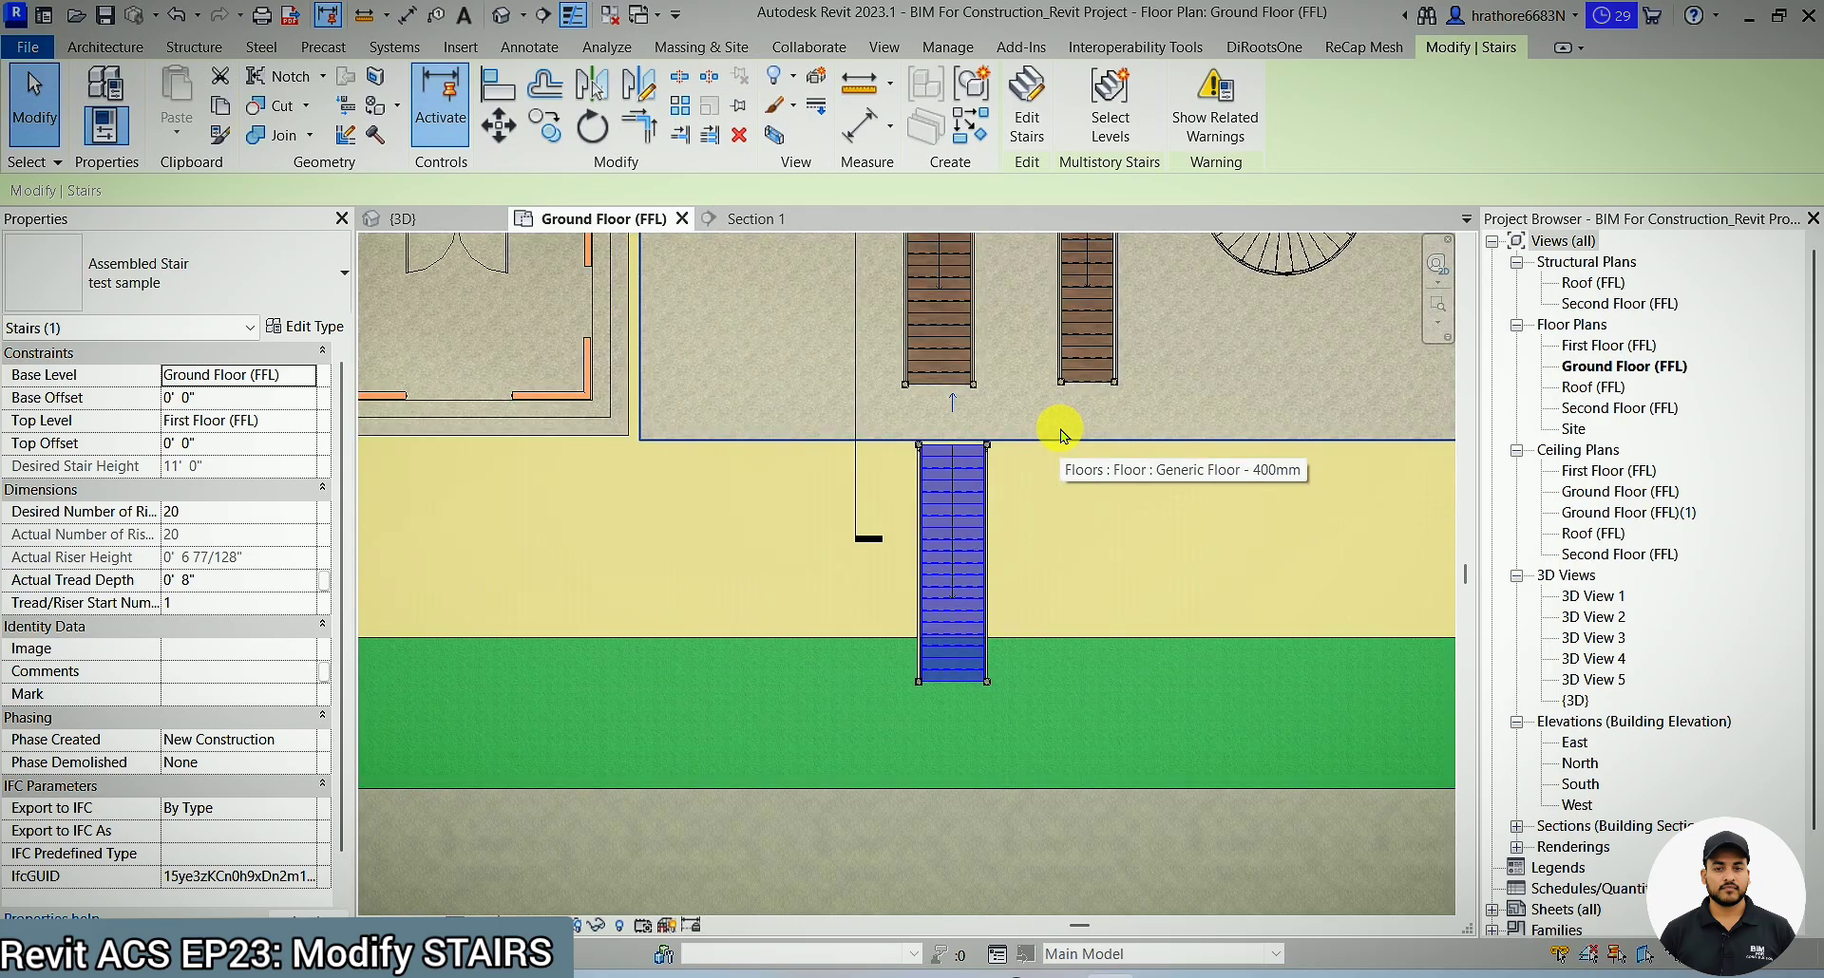
key("Delete")
- Review the 23-riser stair's type calculation rules alongside the labelled stair picture, and its instance dimensions in the ground floor plan
scroll(845, 684, "down", 3)
scroll(937, 356, "up", 4)
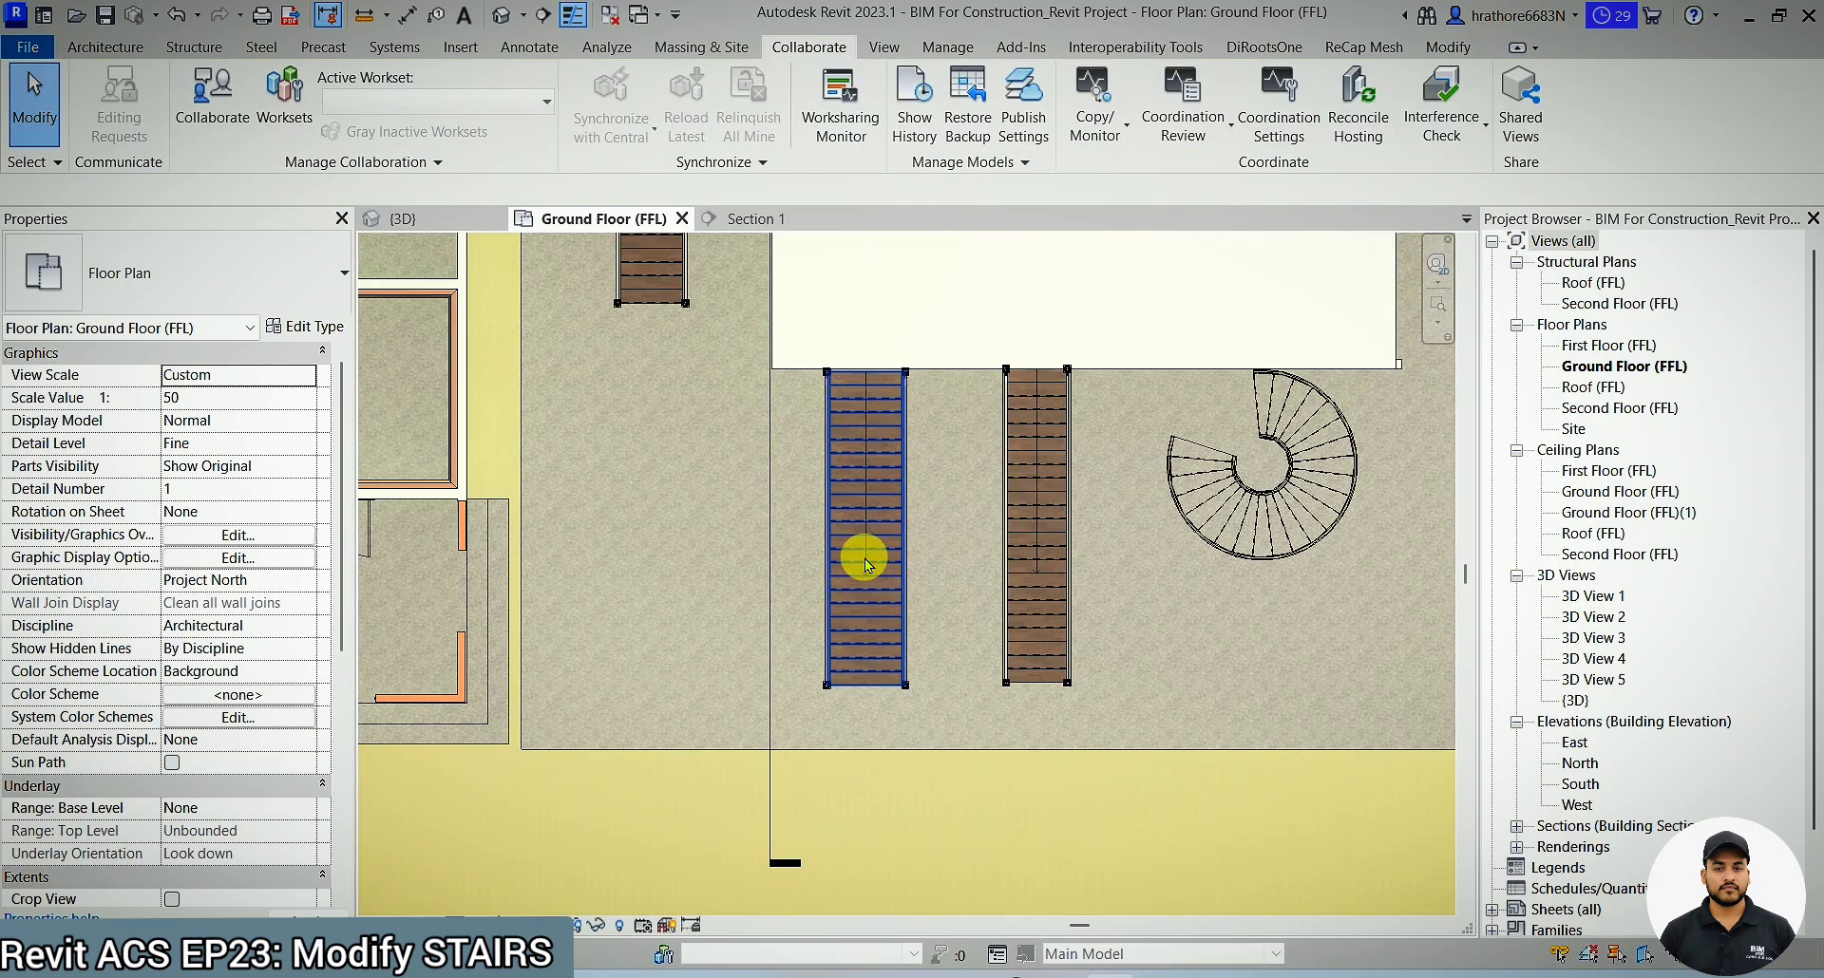
left_click(863, 562)
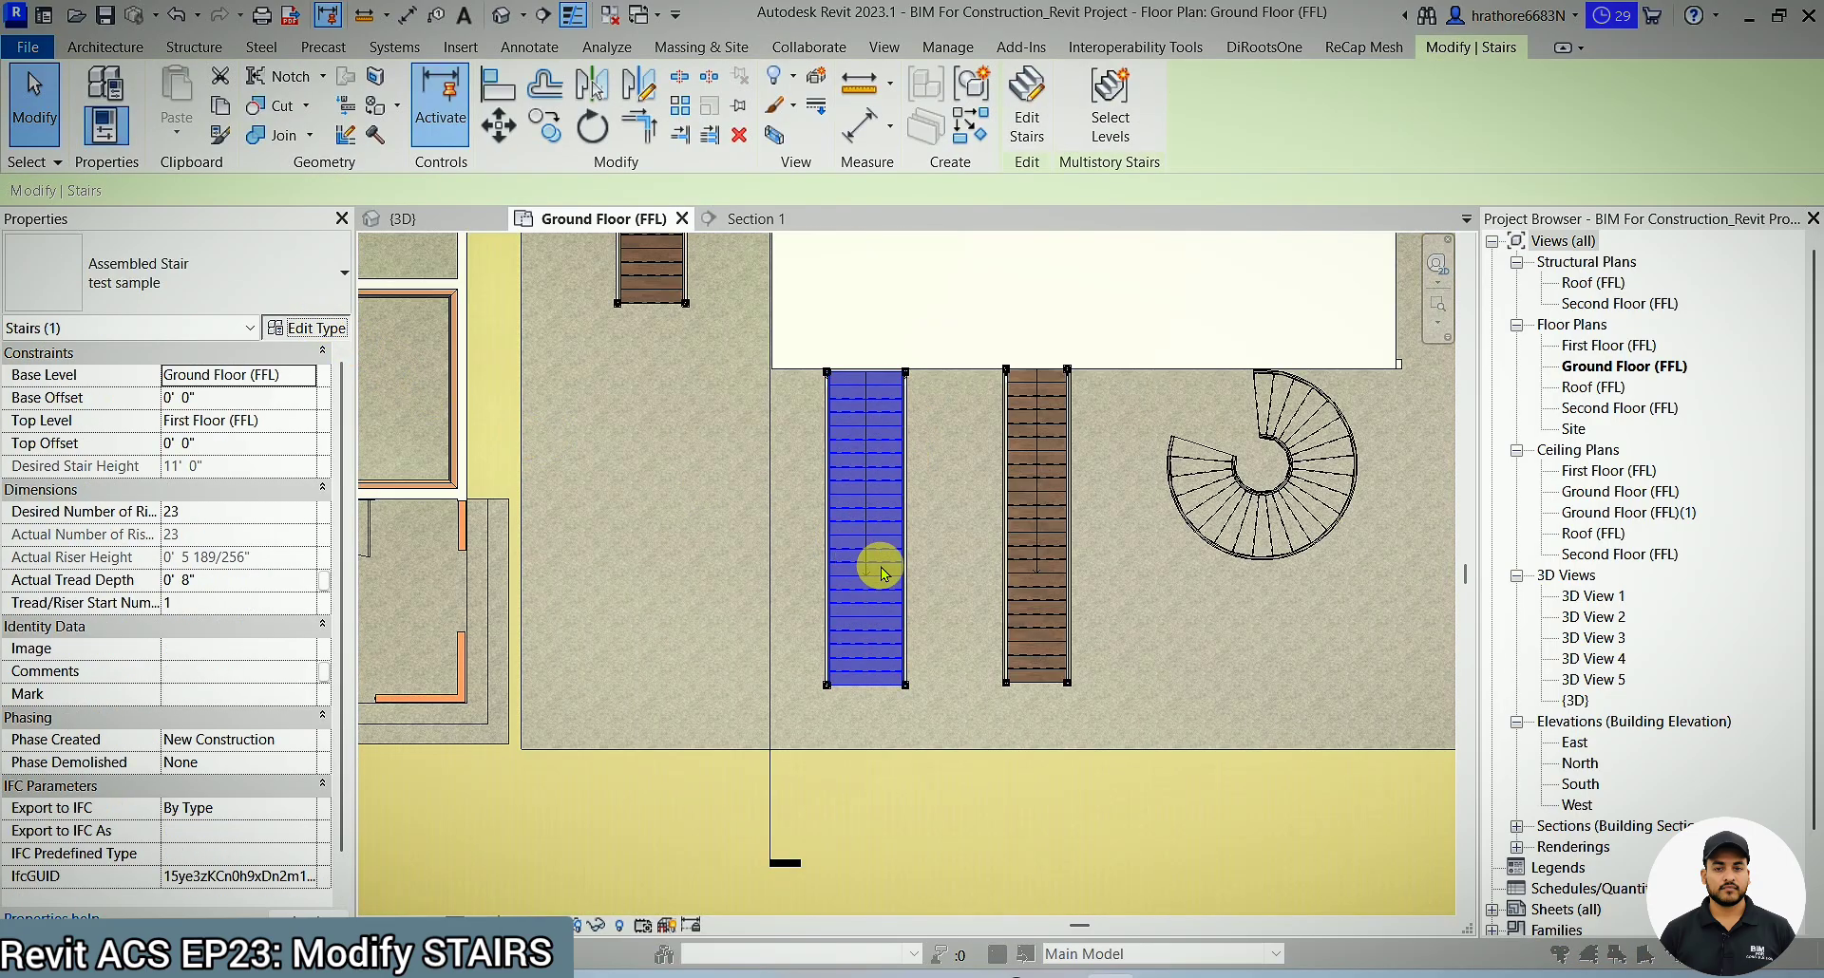
left_click(306, 327)
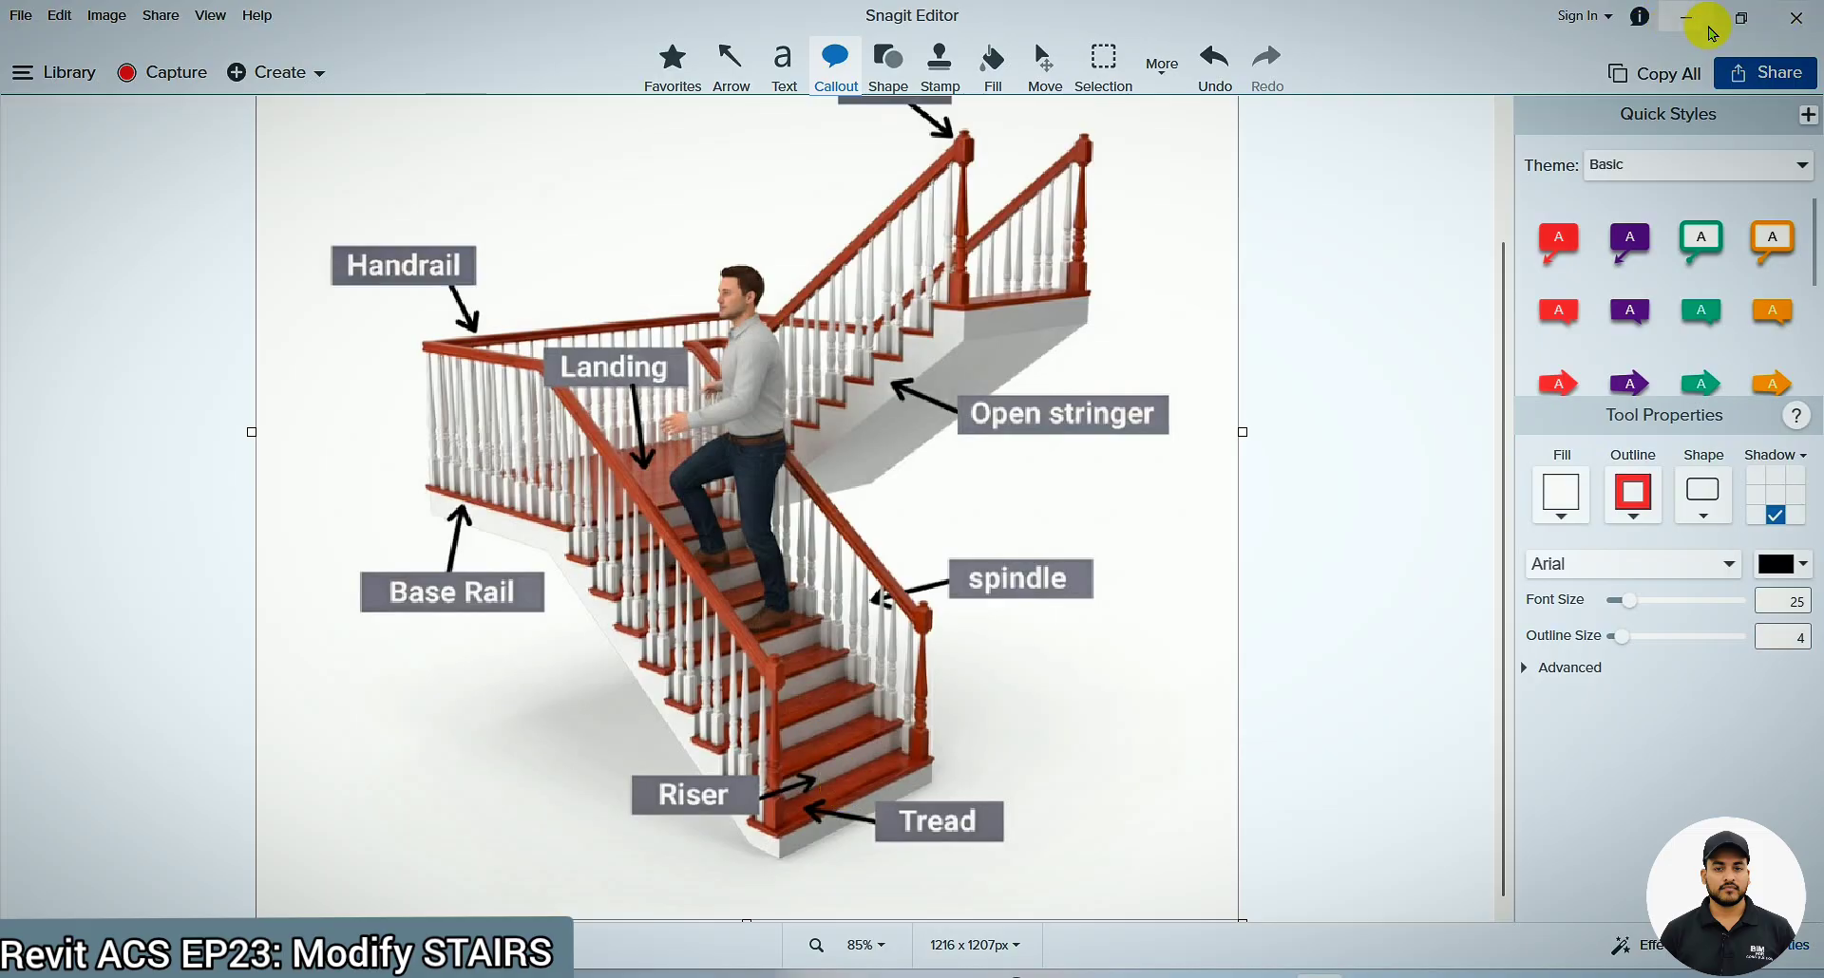
left_click(1686, 18)
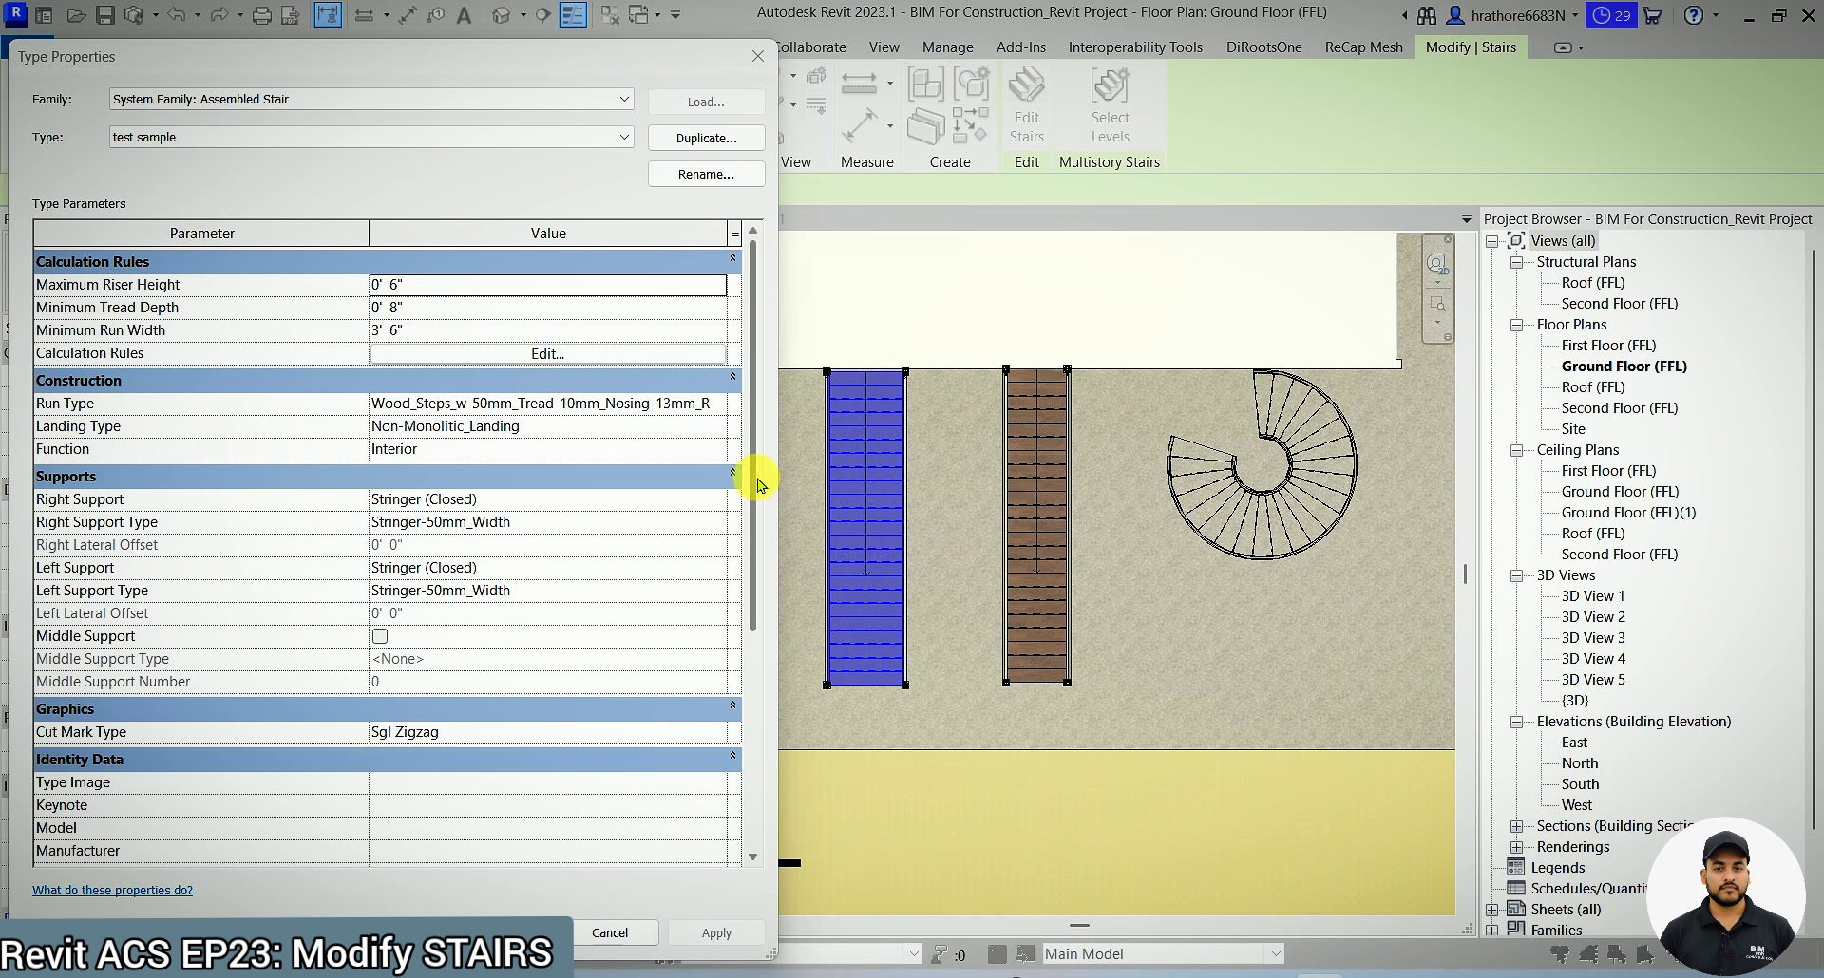
left_click(757, 56)
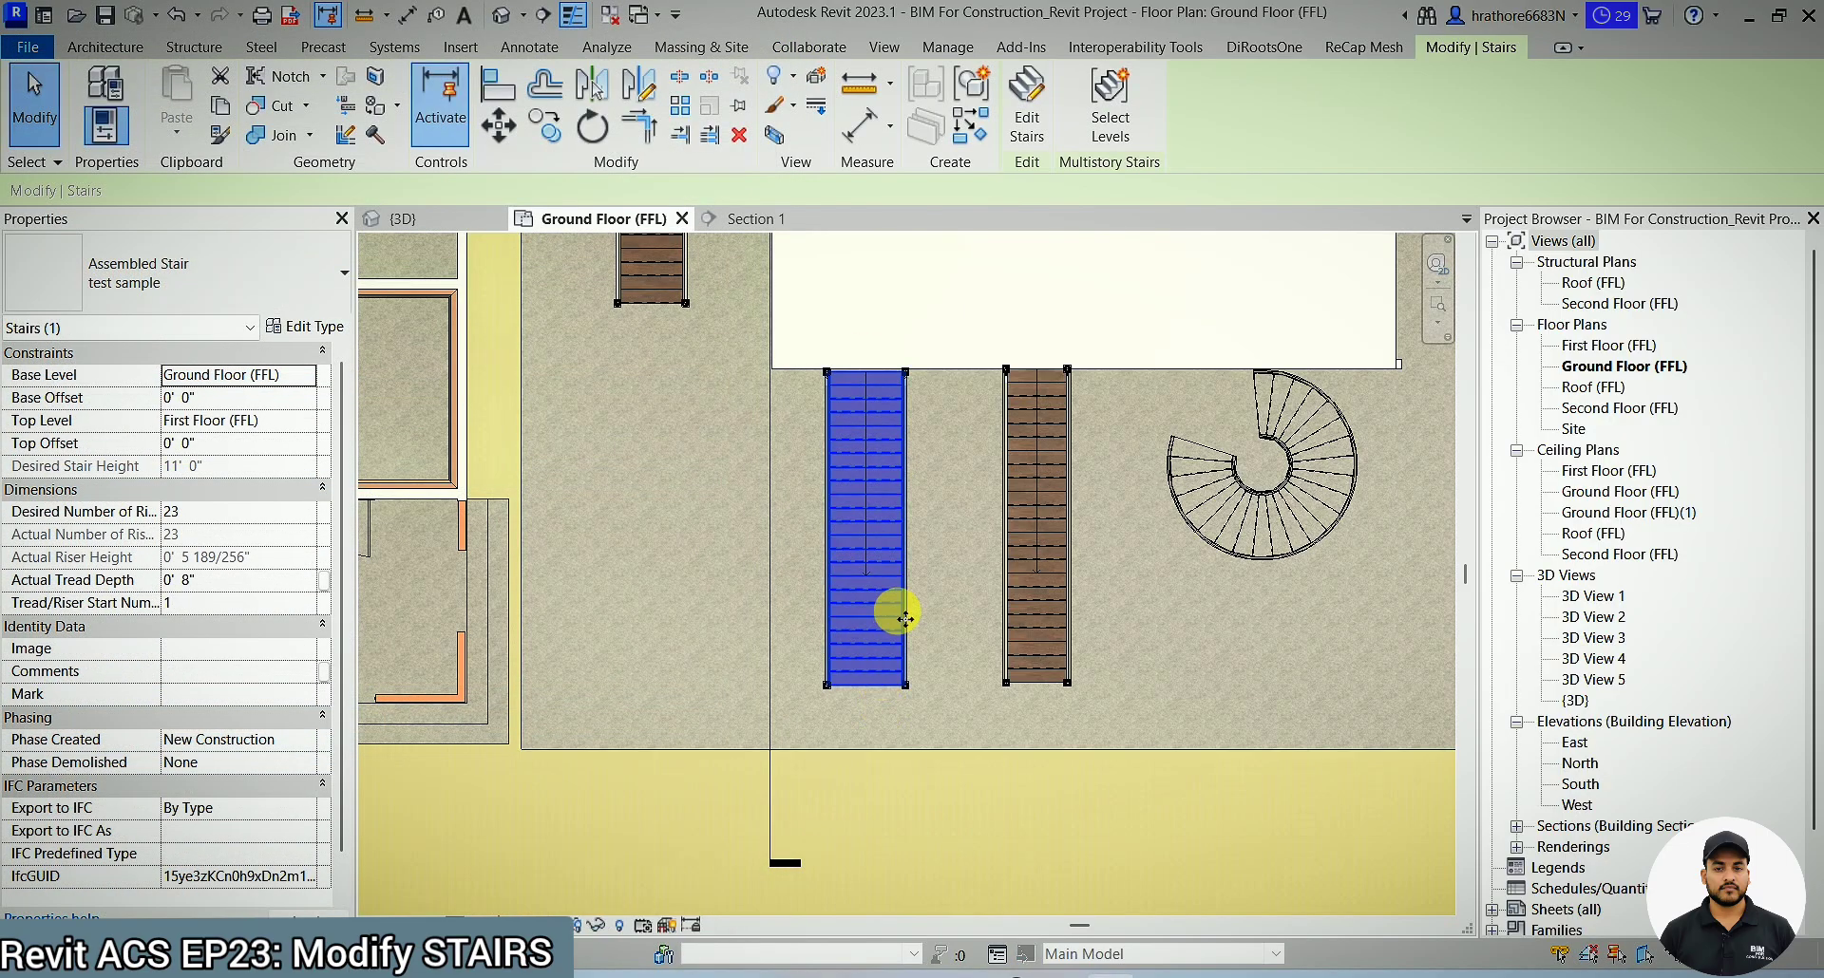
scroll(887, 610, "up", 5)
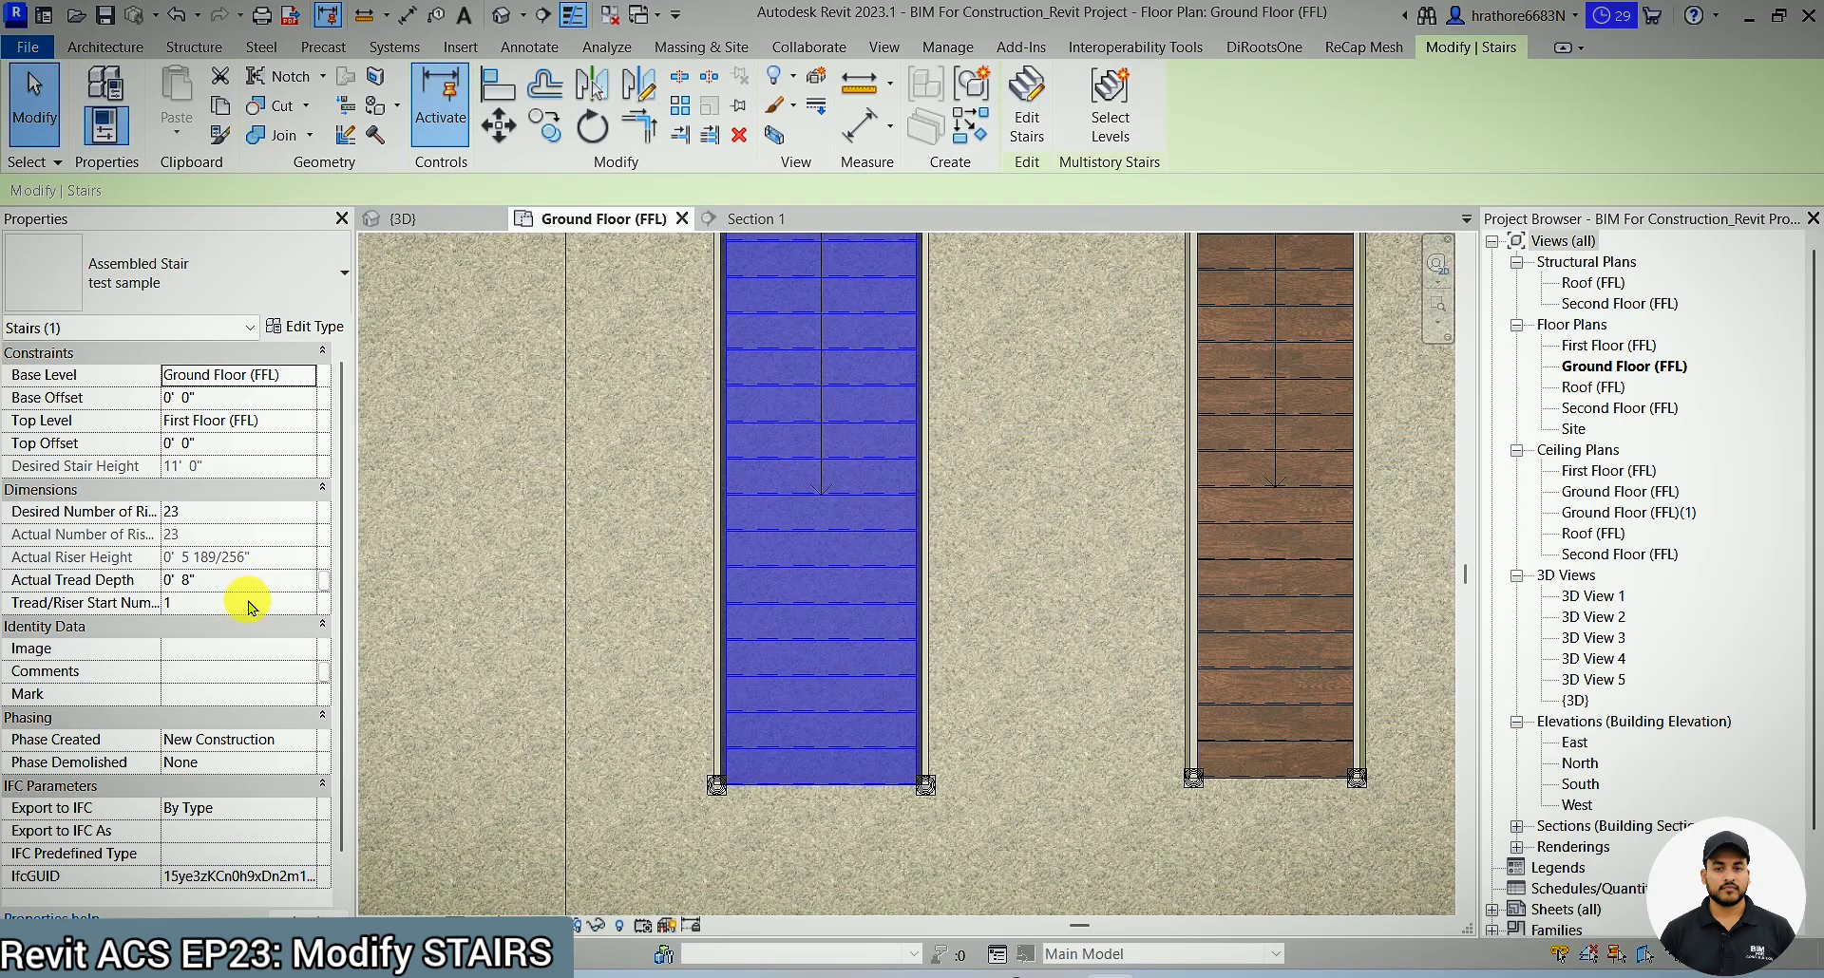
scroll(251, 607, "down", 1)
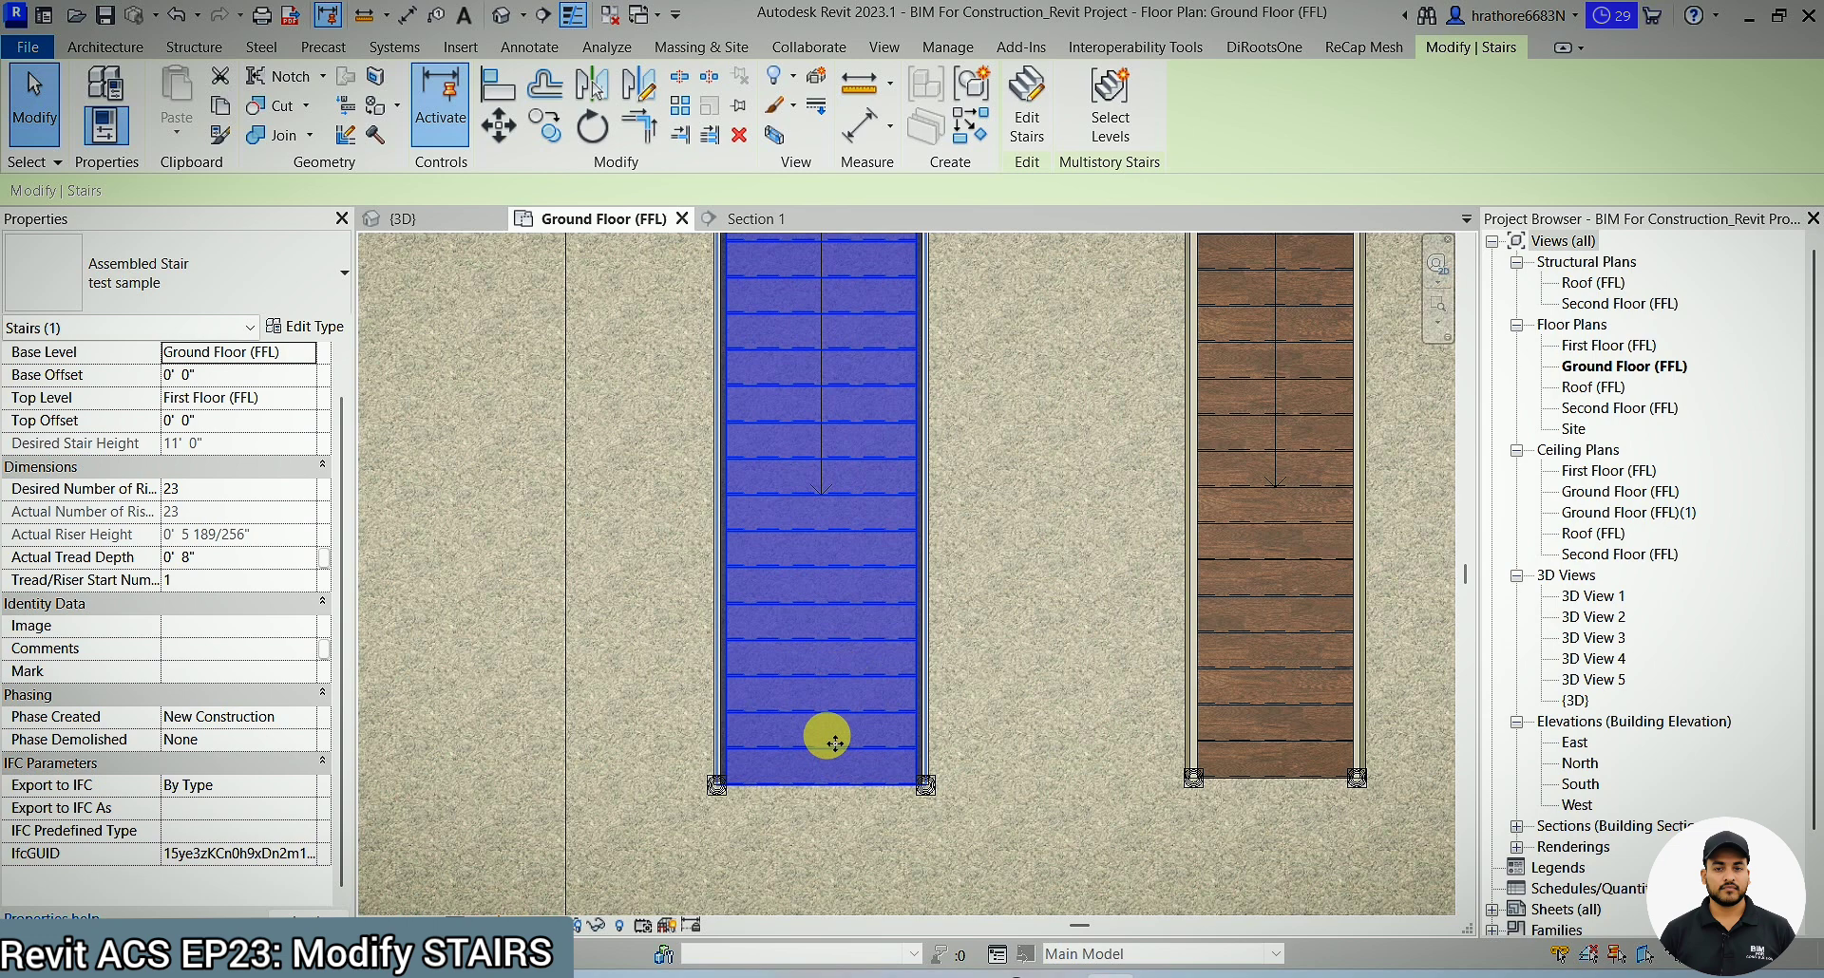
- Try an Actual Tread Depth of 1' 0" on the 23-riser stair in Section 1, and undo the change
left_click(928, 829)
left_click(754, 215)
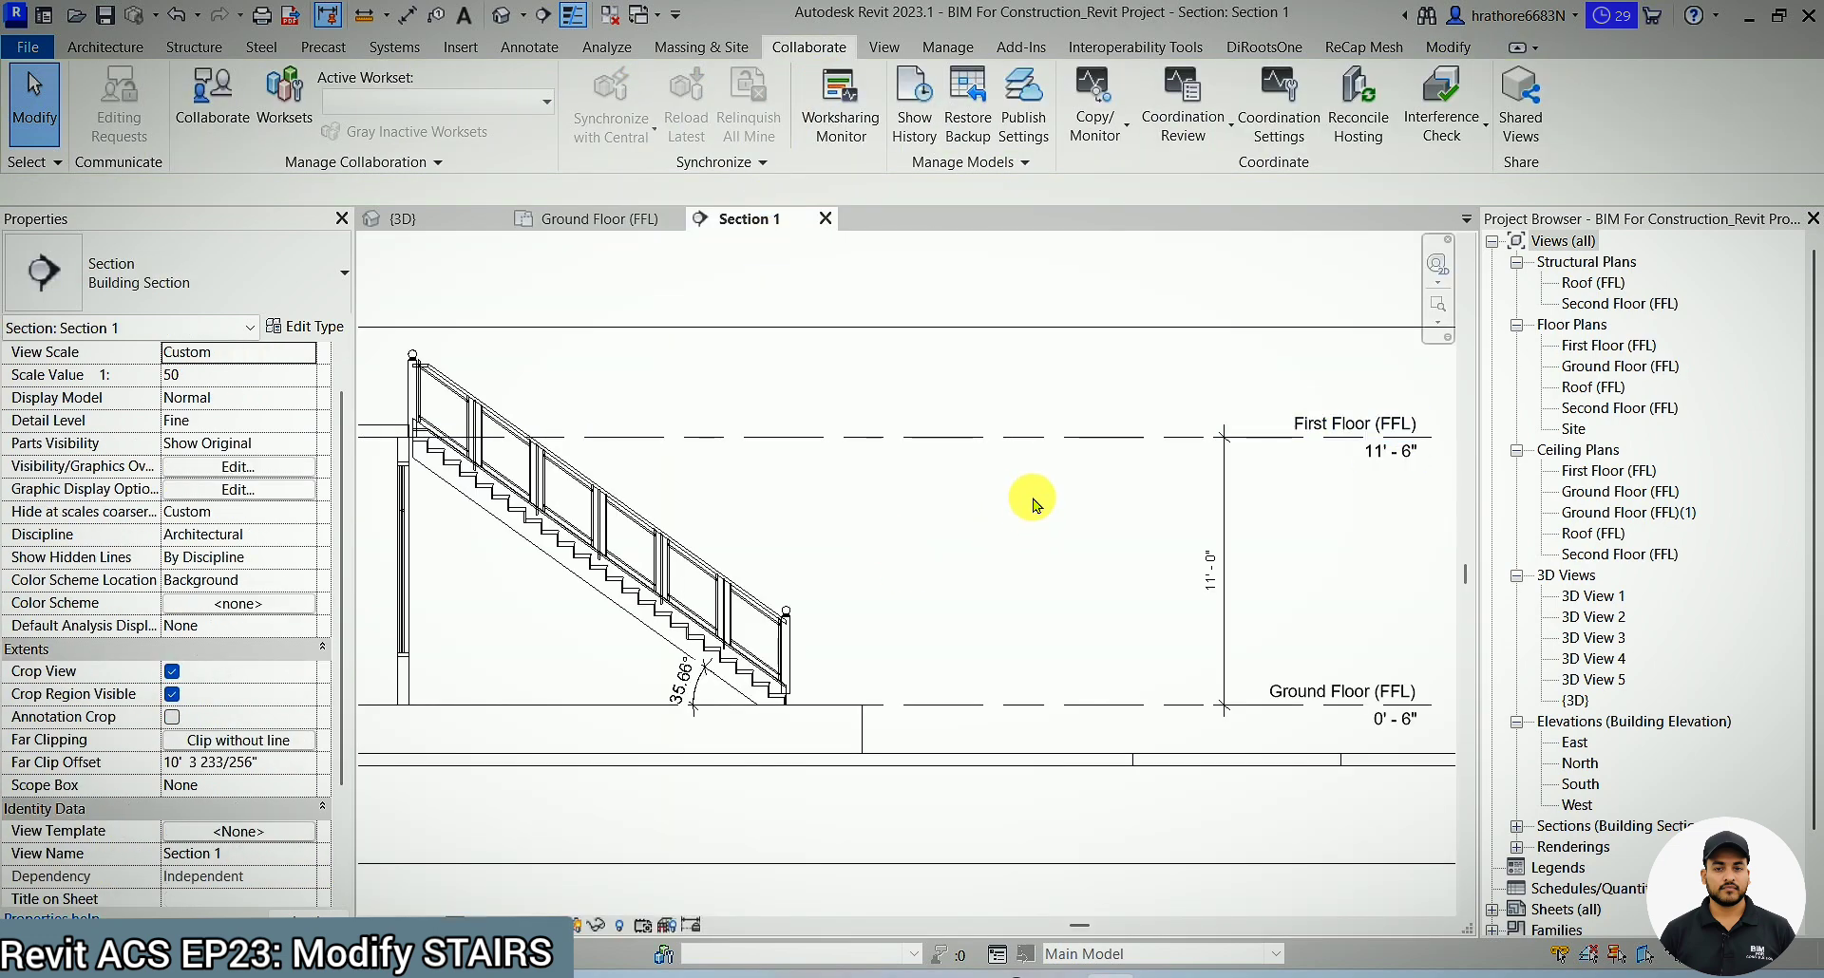
scroll(732, 672, "up", 10)
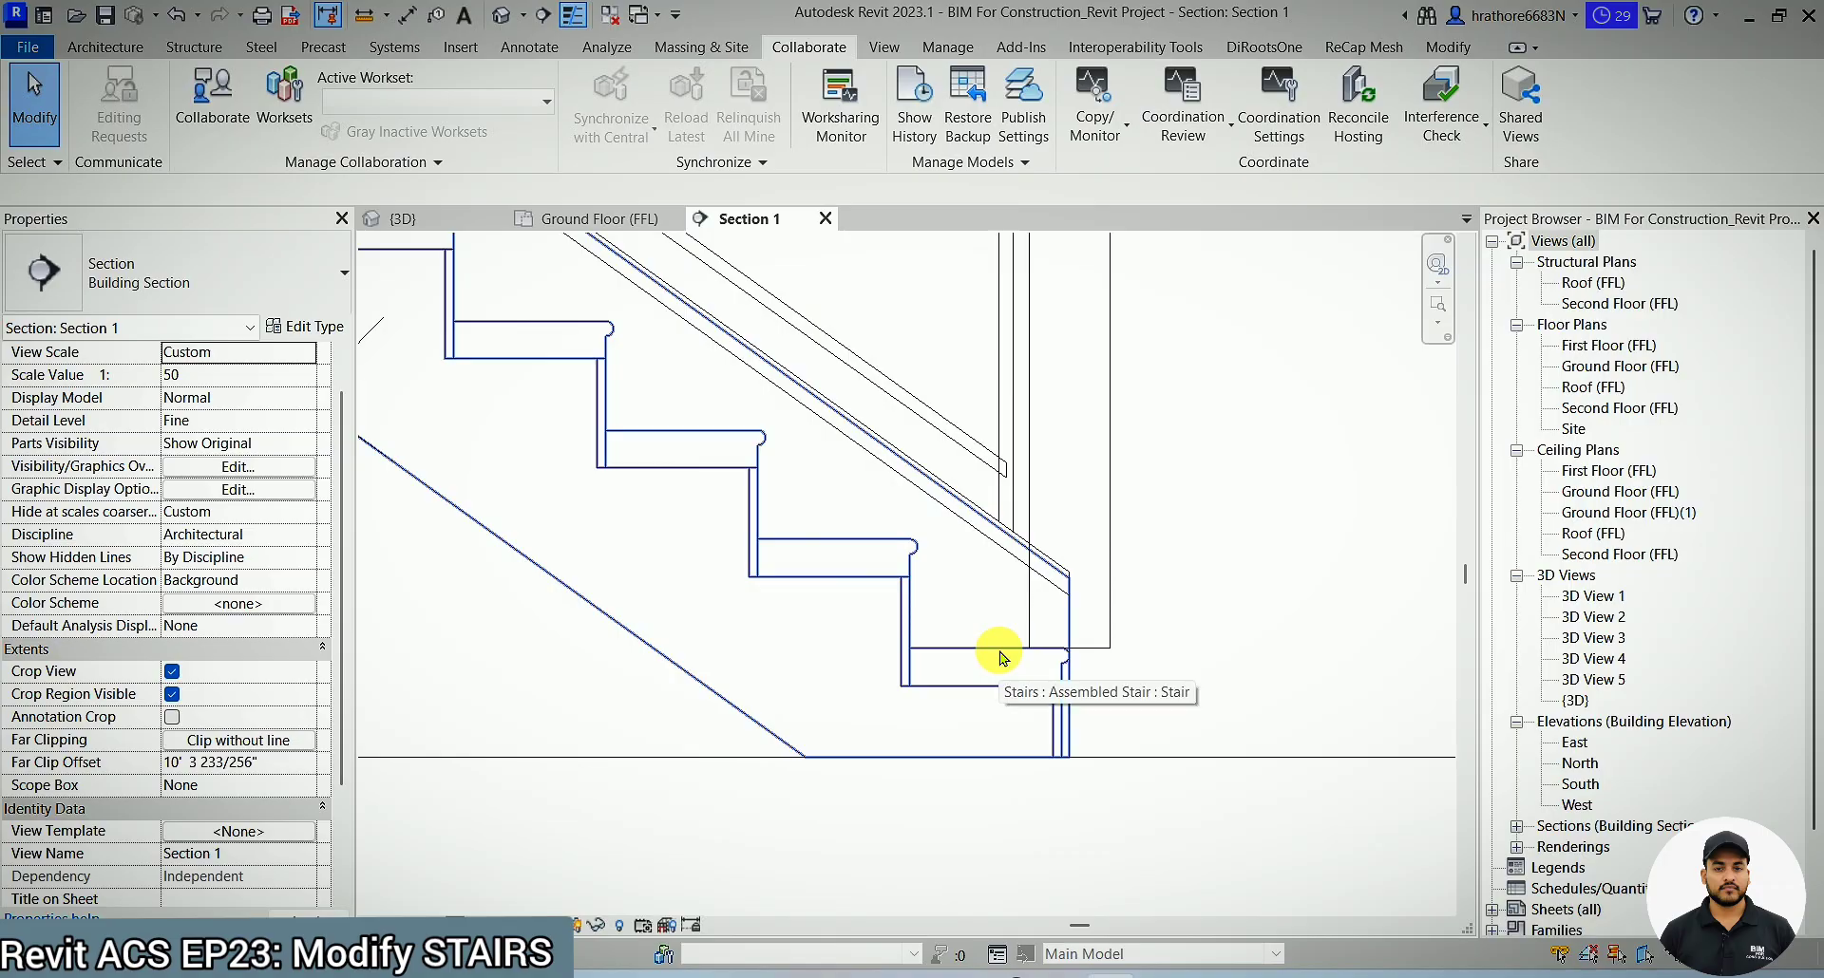
left_click(1001, 655)
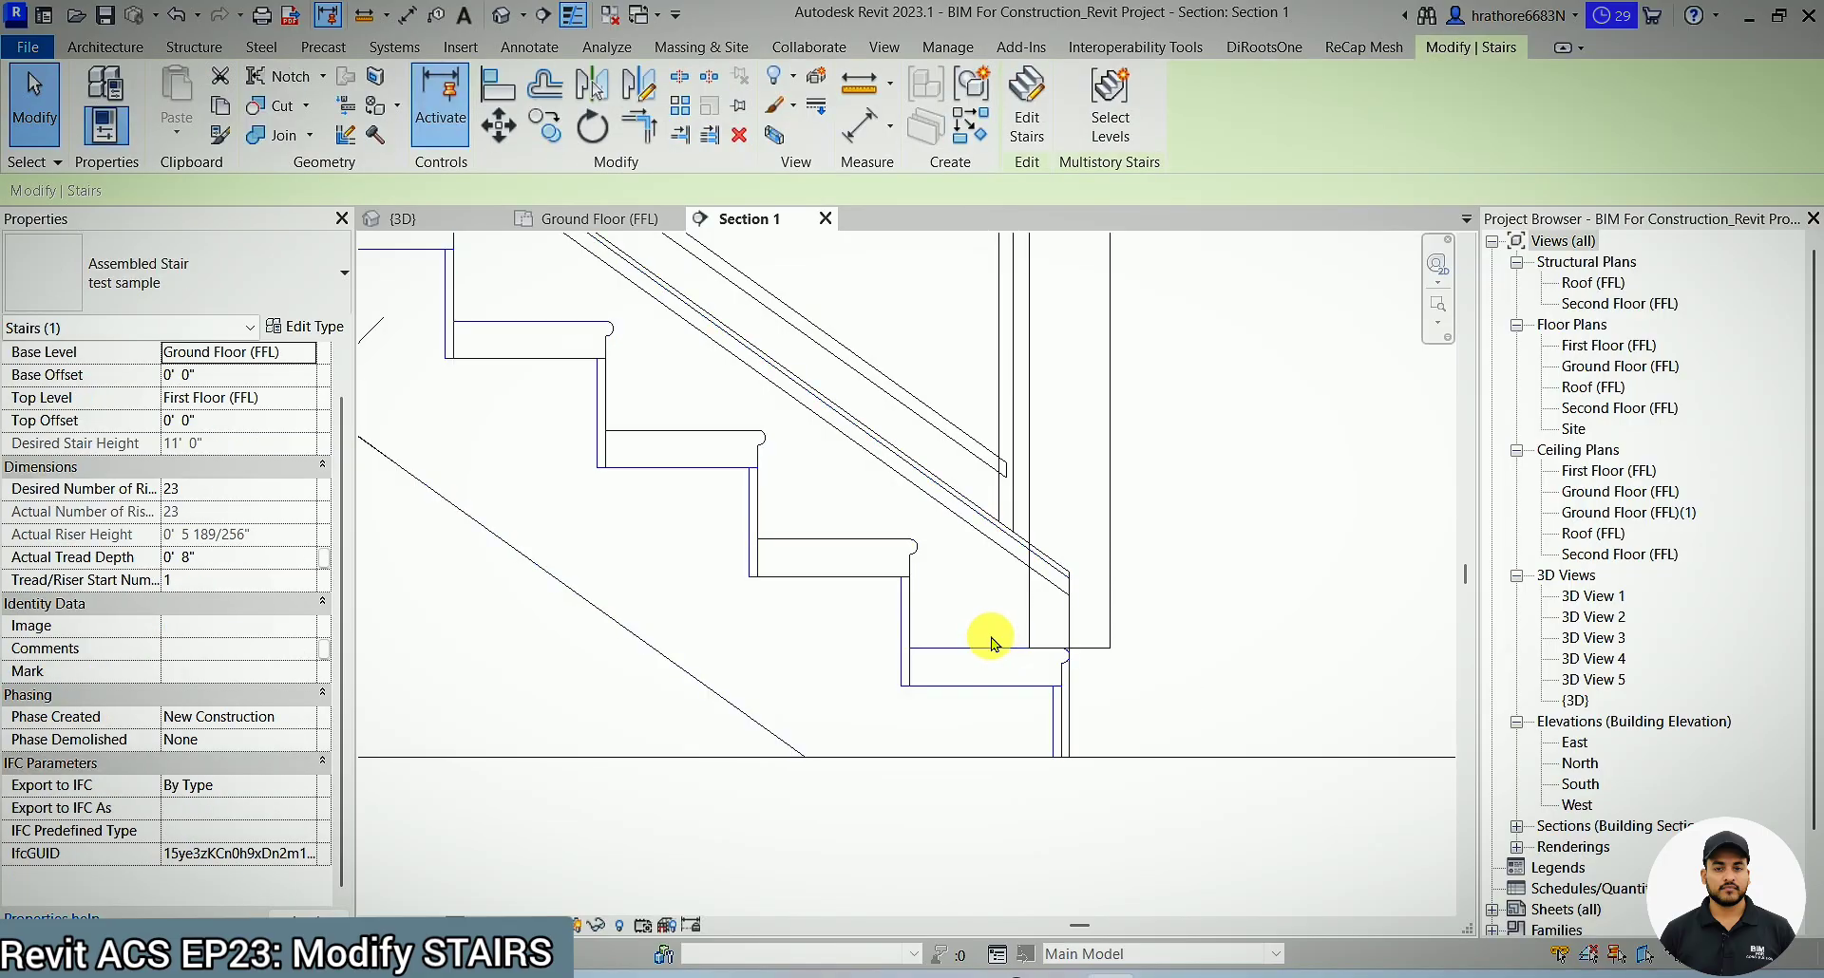
left_click(238, 560)
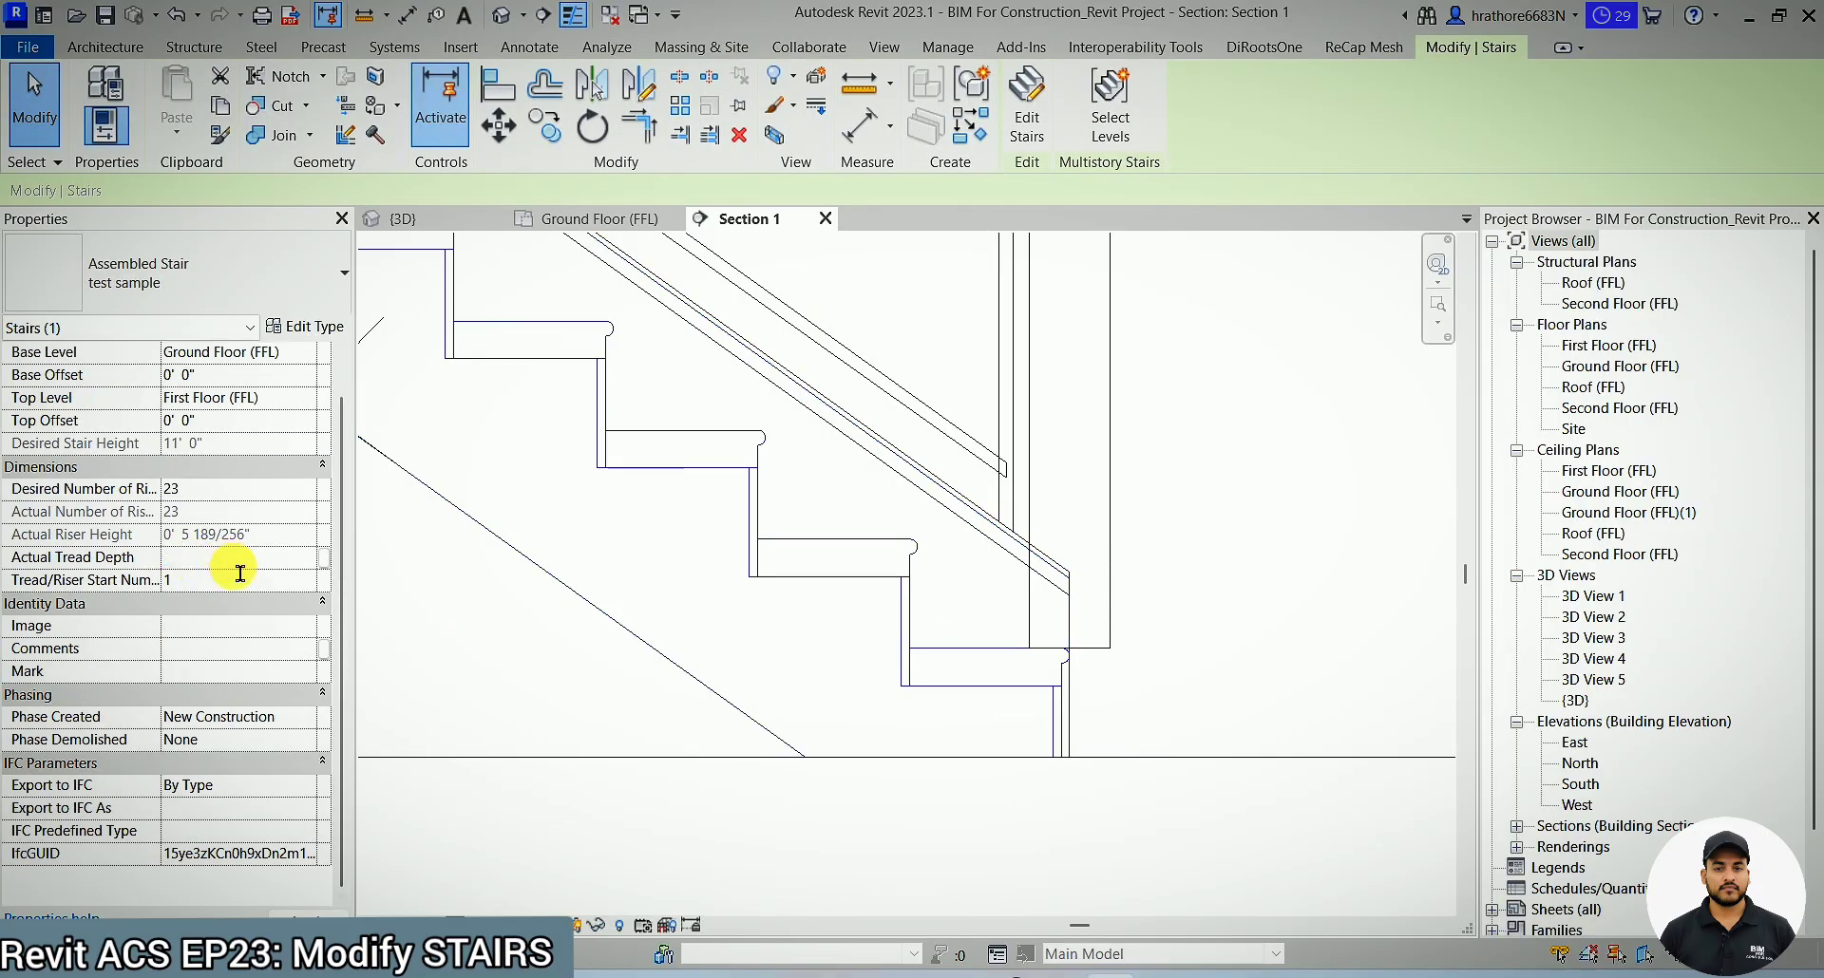
key("Return")
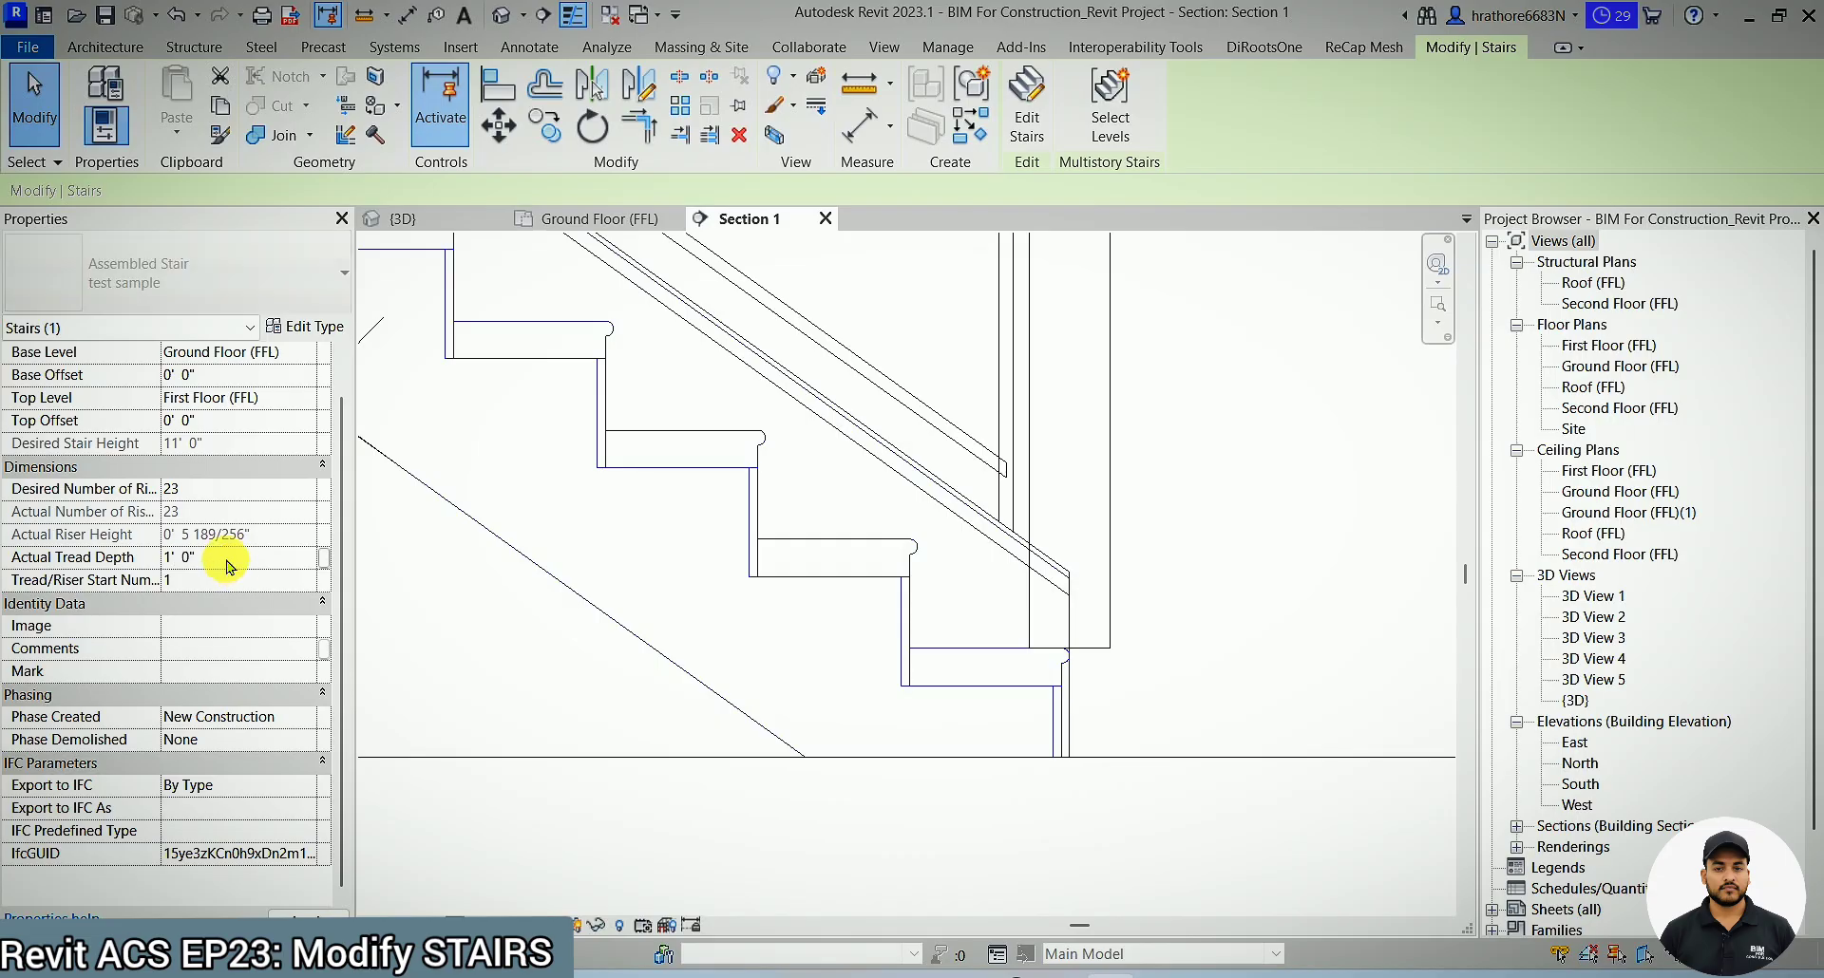
scroll(1092, 750, "down", 6)
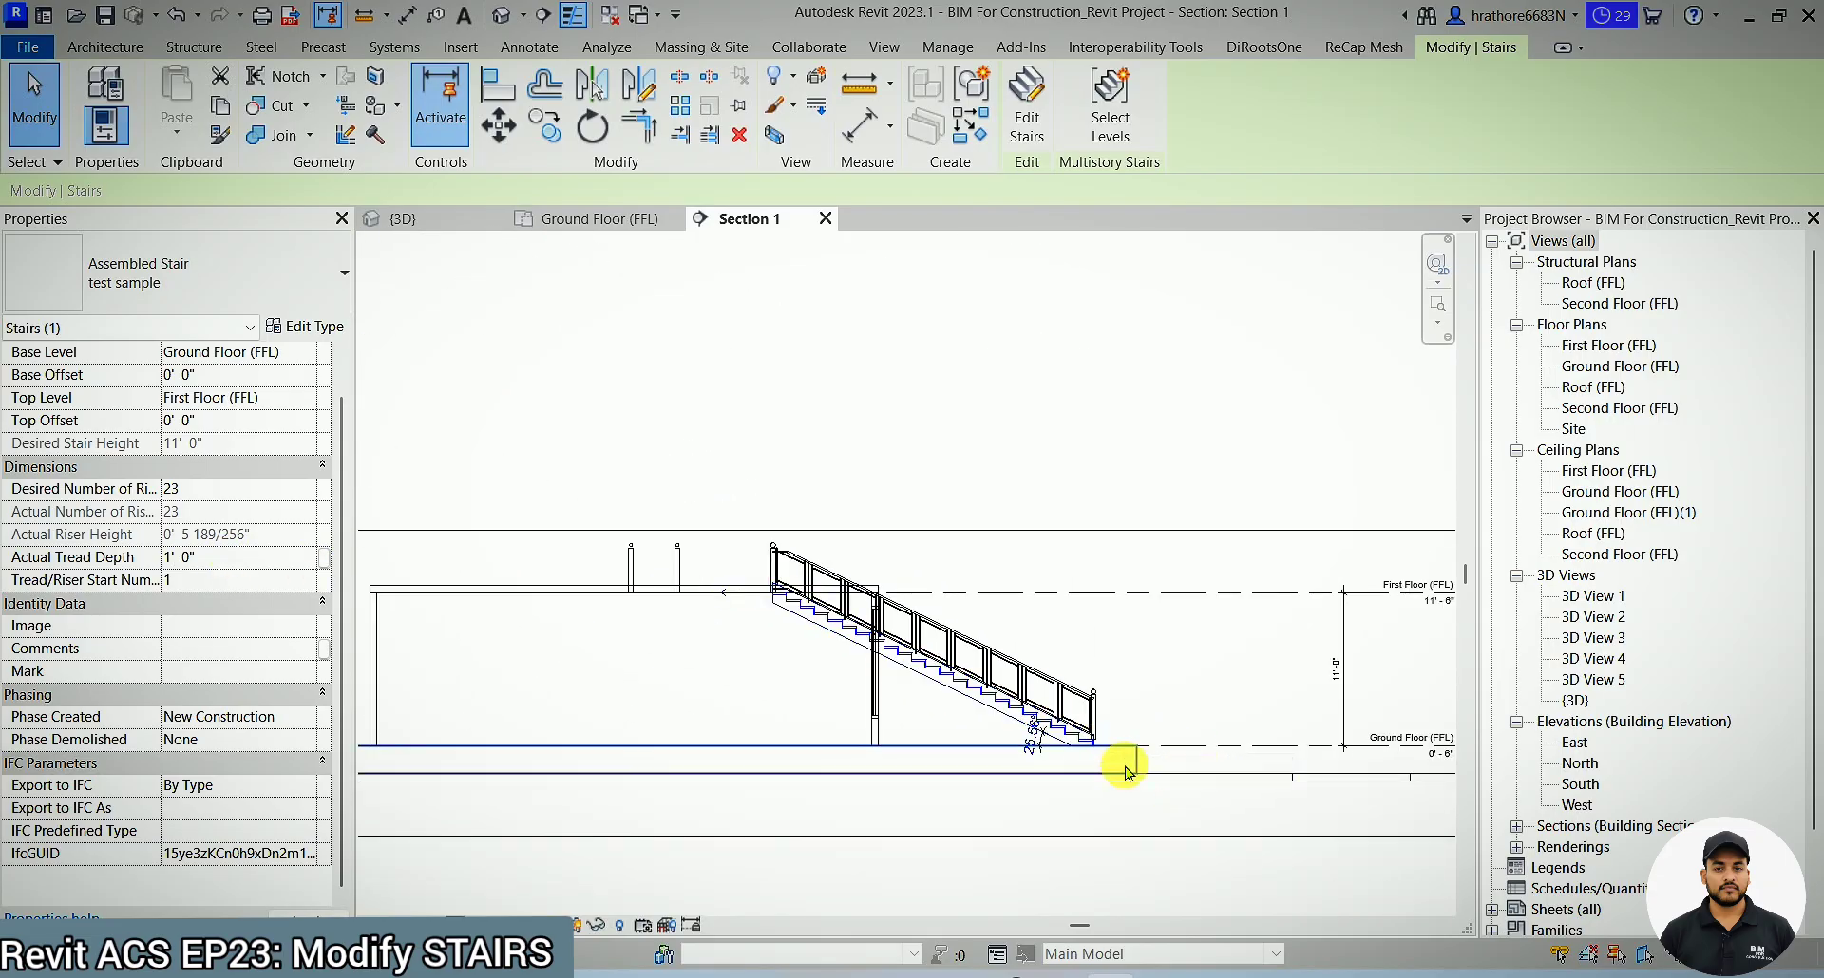
key("Escape")
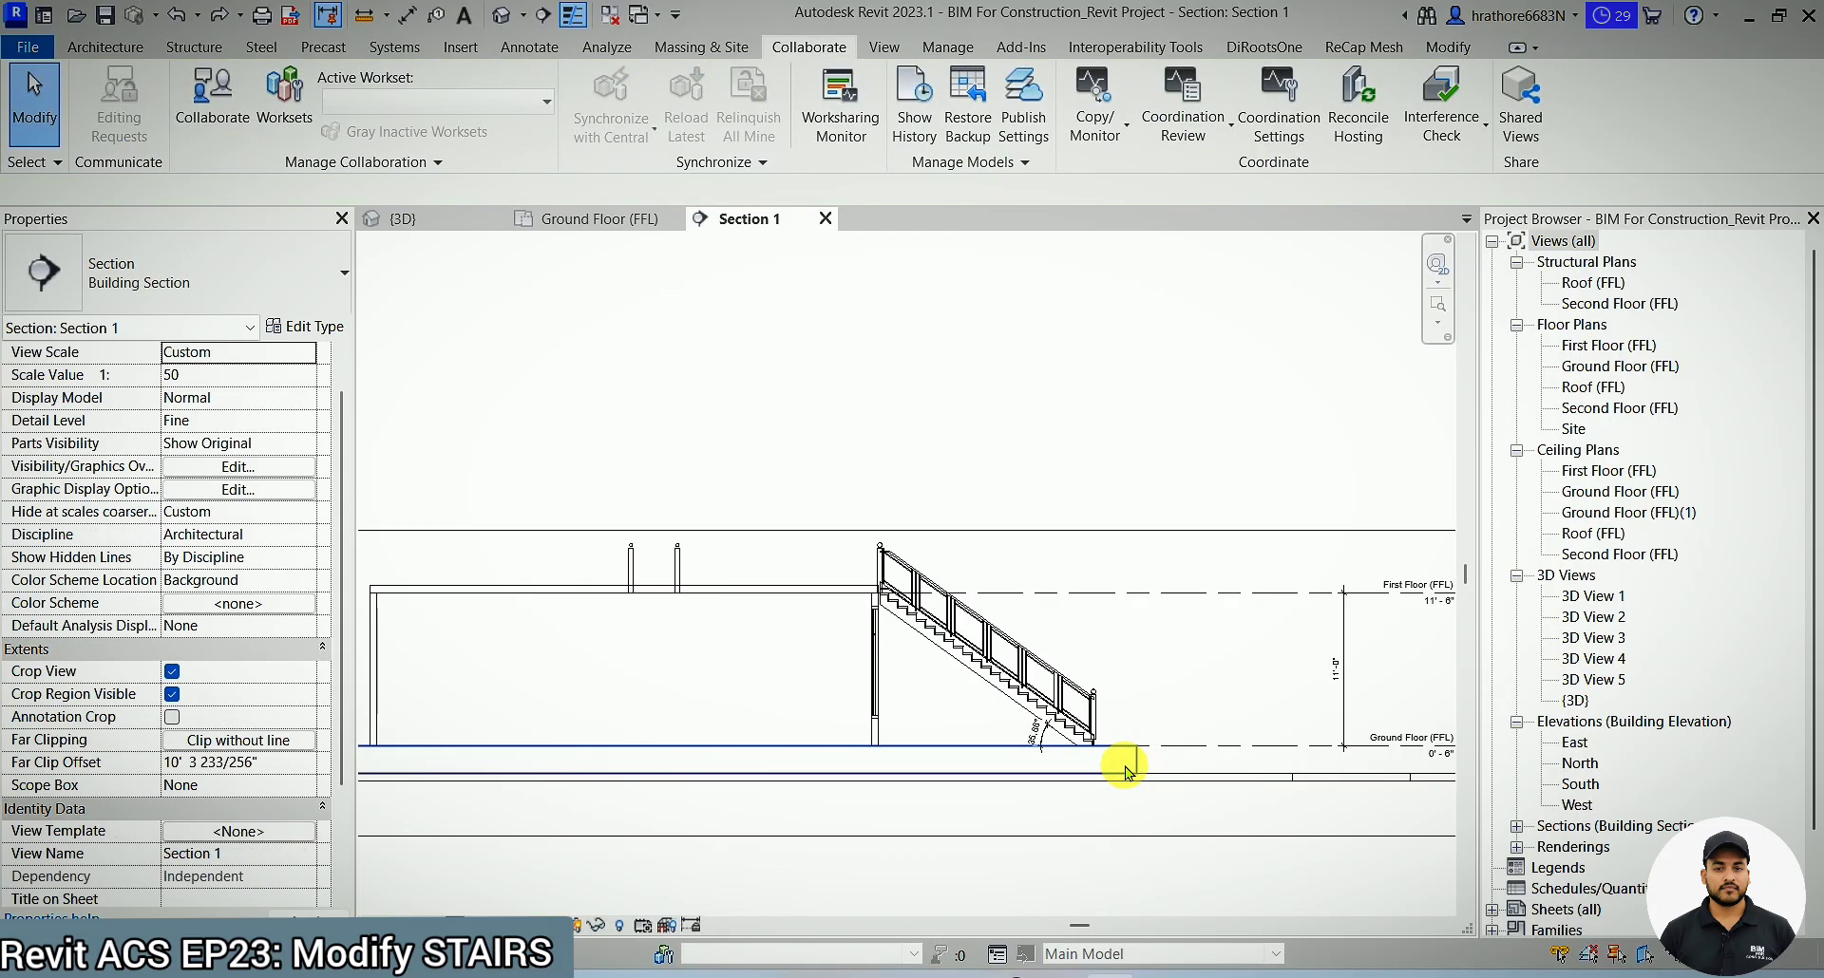
- Check the Minimum Run Width in the 23-riser stair's type properties from the 3D view, leaving the type unchanged
left_click(394, 218)
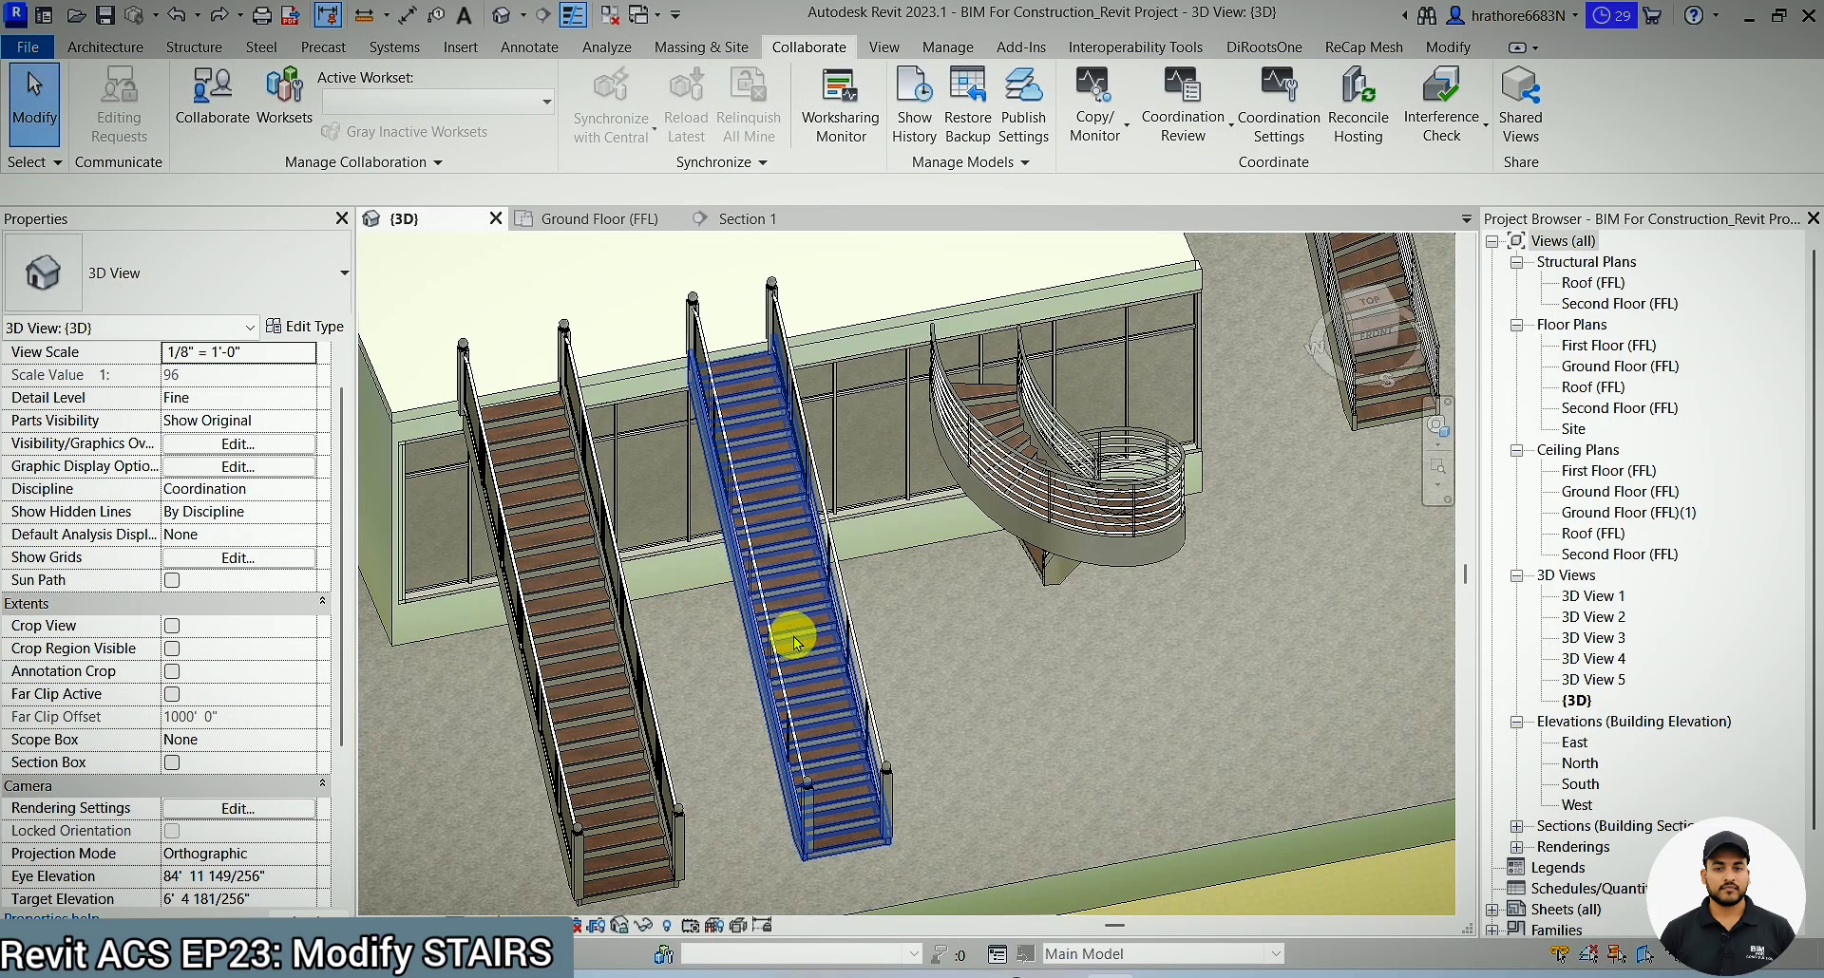
left_click(575, 722)
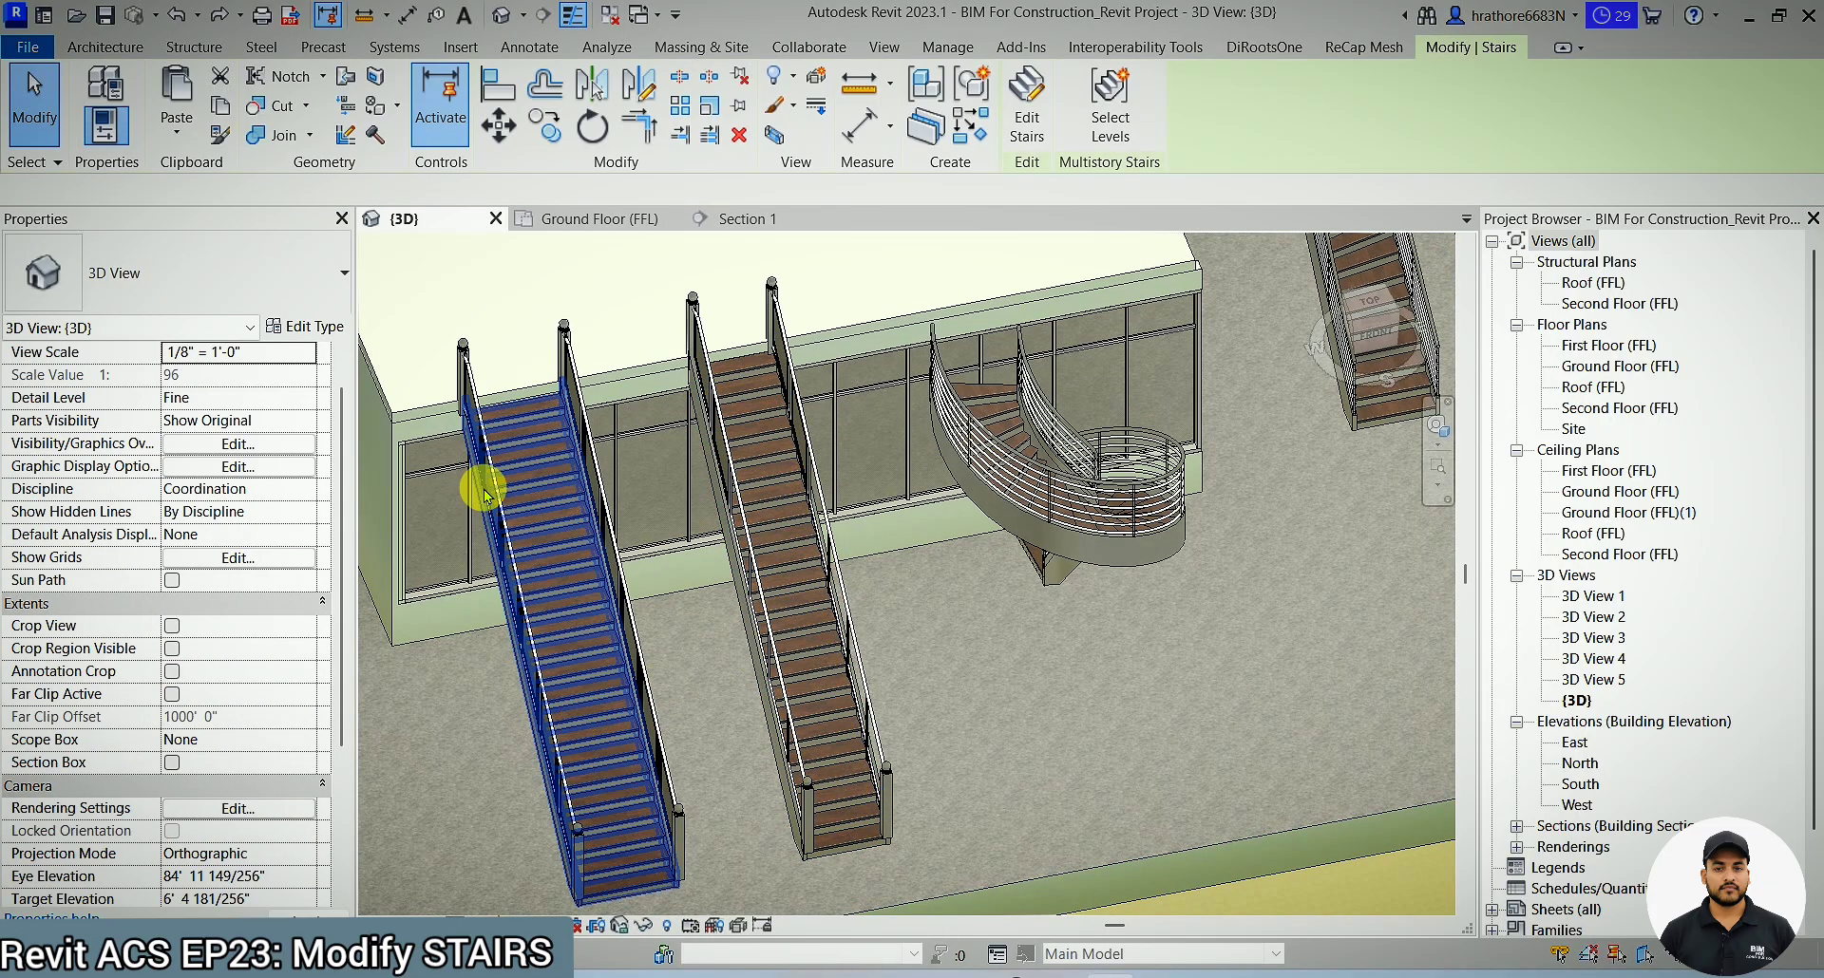
left_click(321, 329)
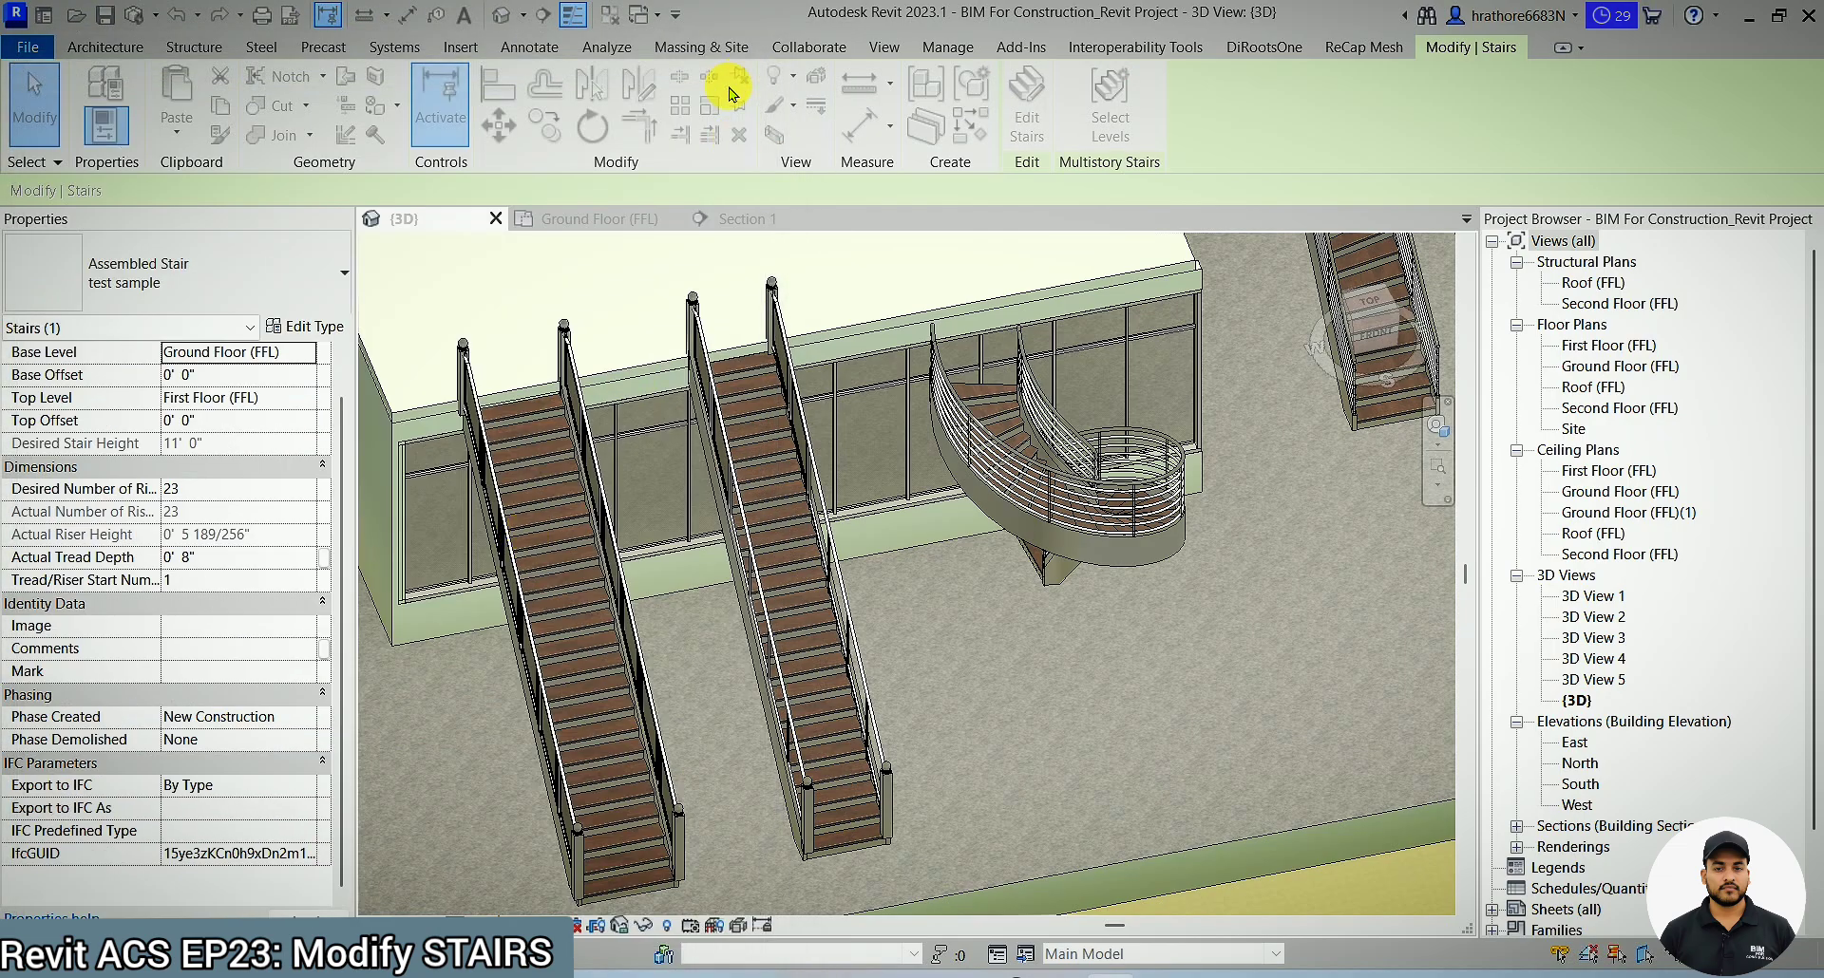
scroll(891, 551, "down", 3)
scroll(892, 550, "up", 5)
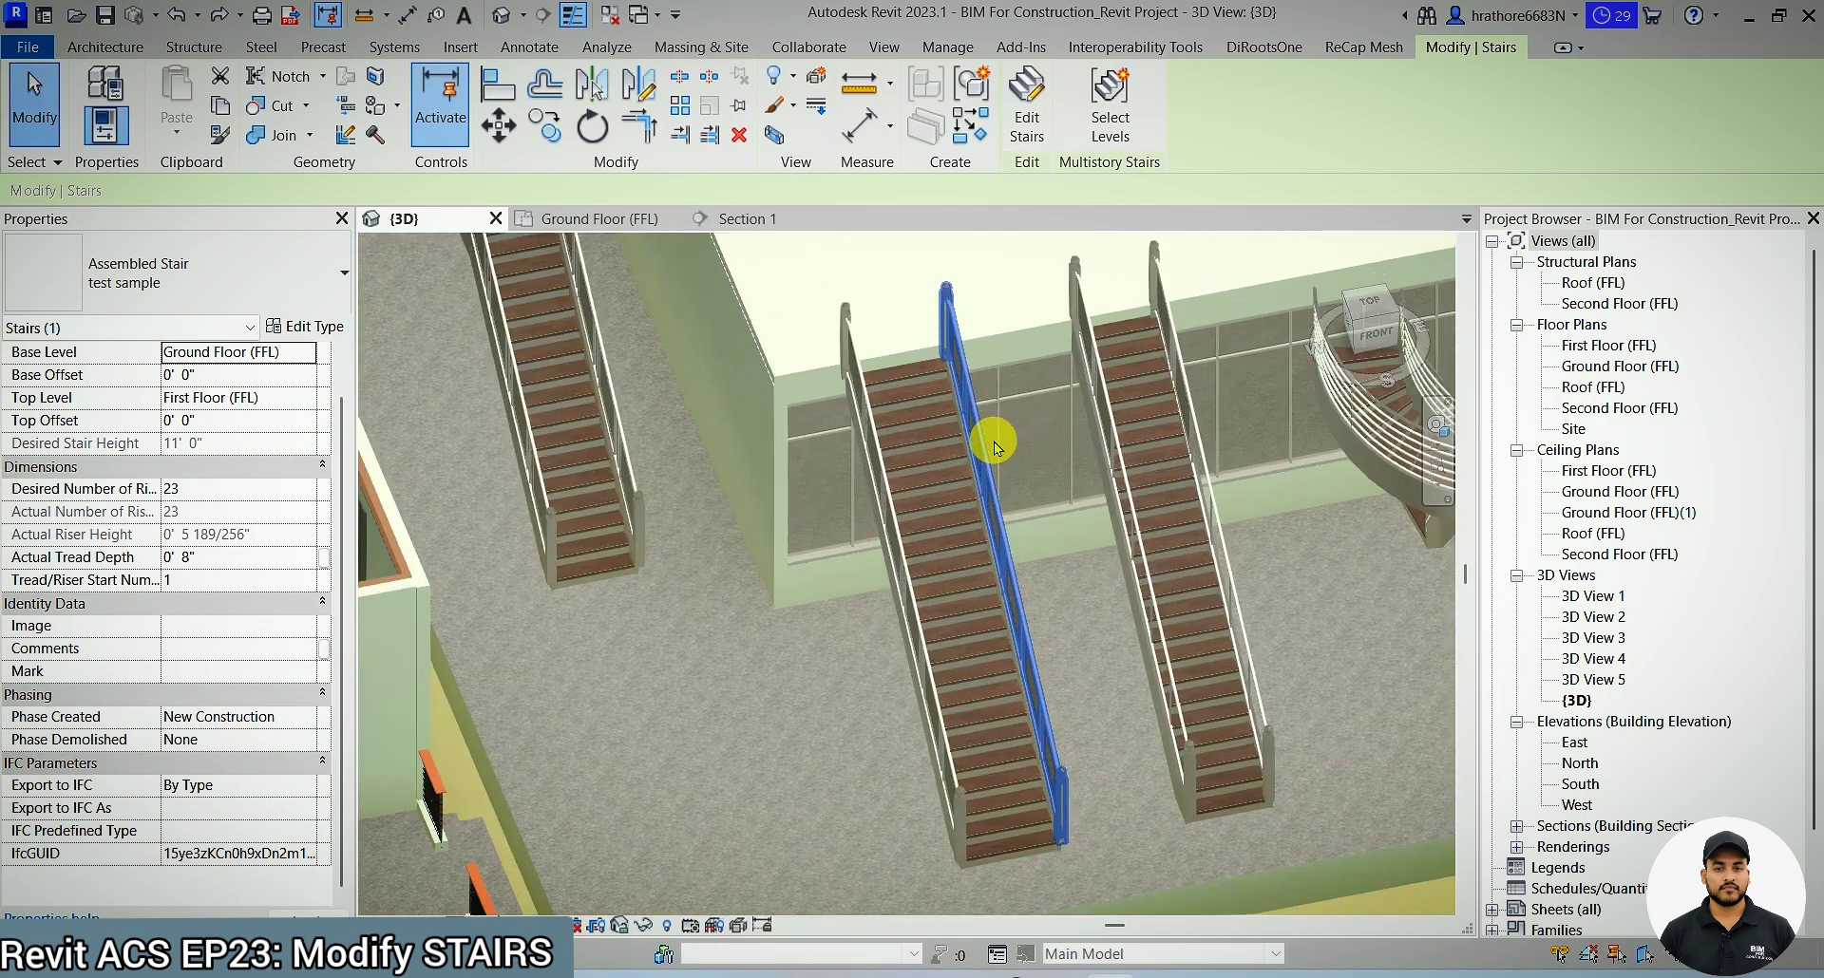
scroll(887, 489, "down", 5)
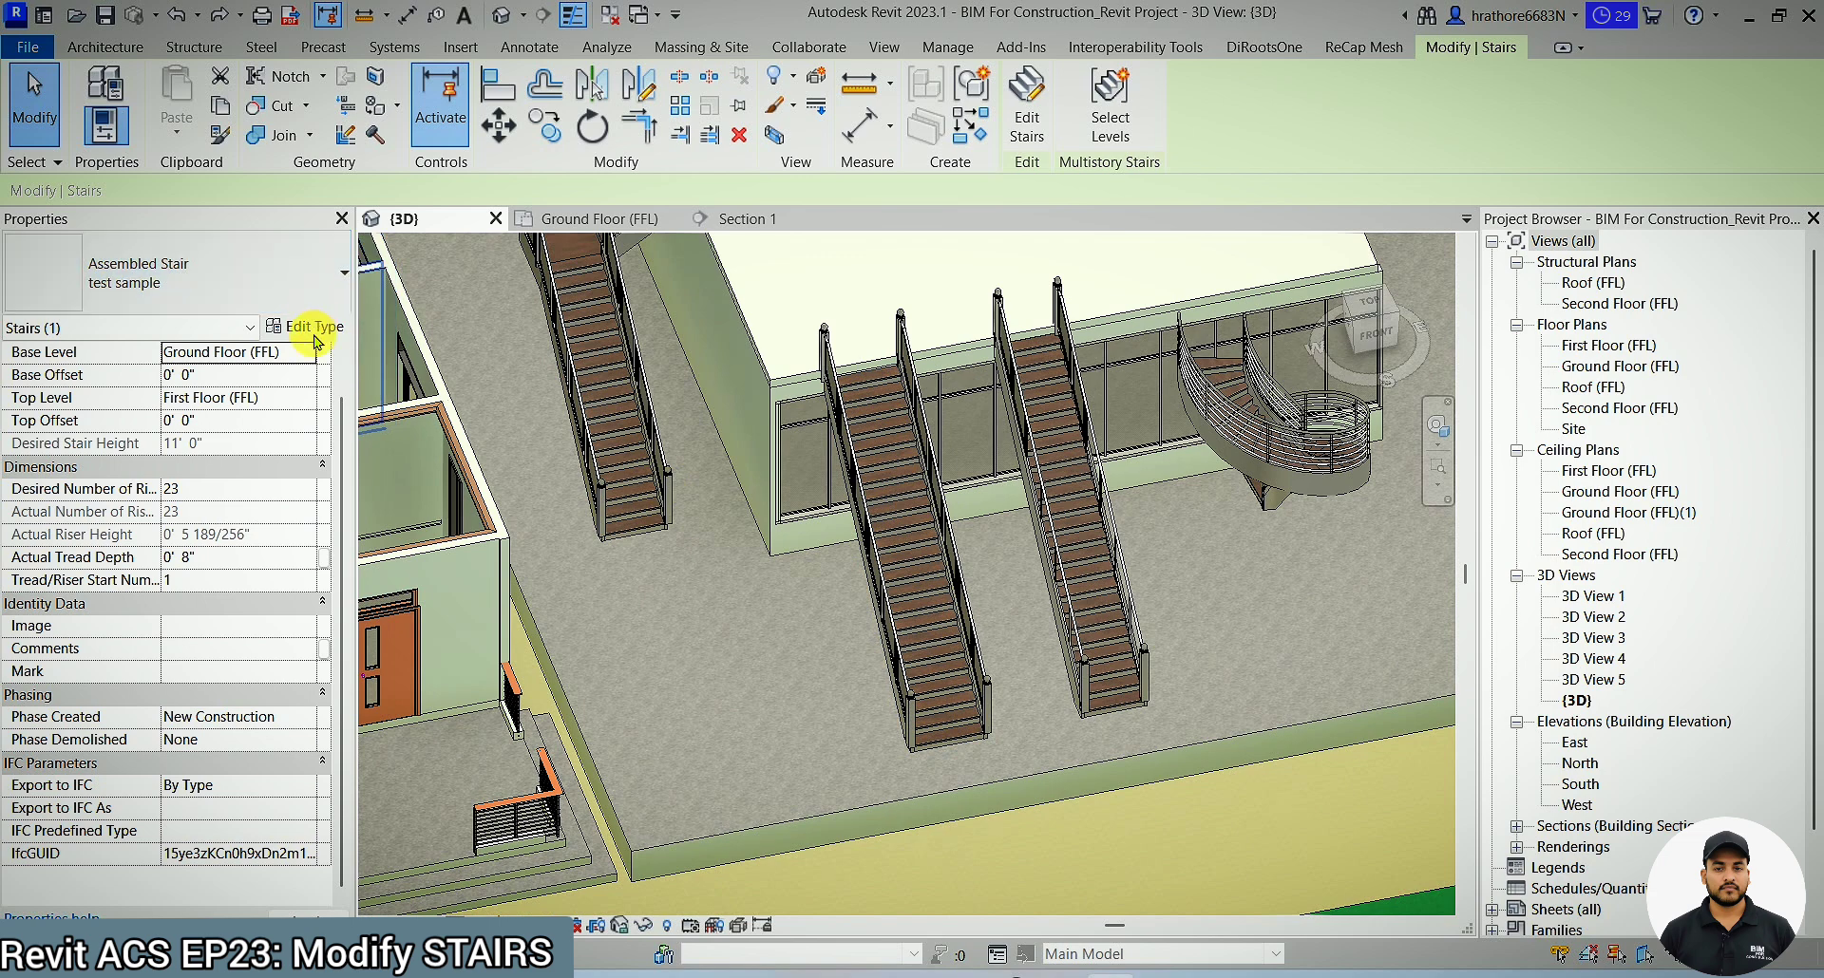
left_click(306, 327)
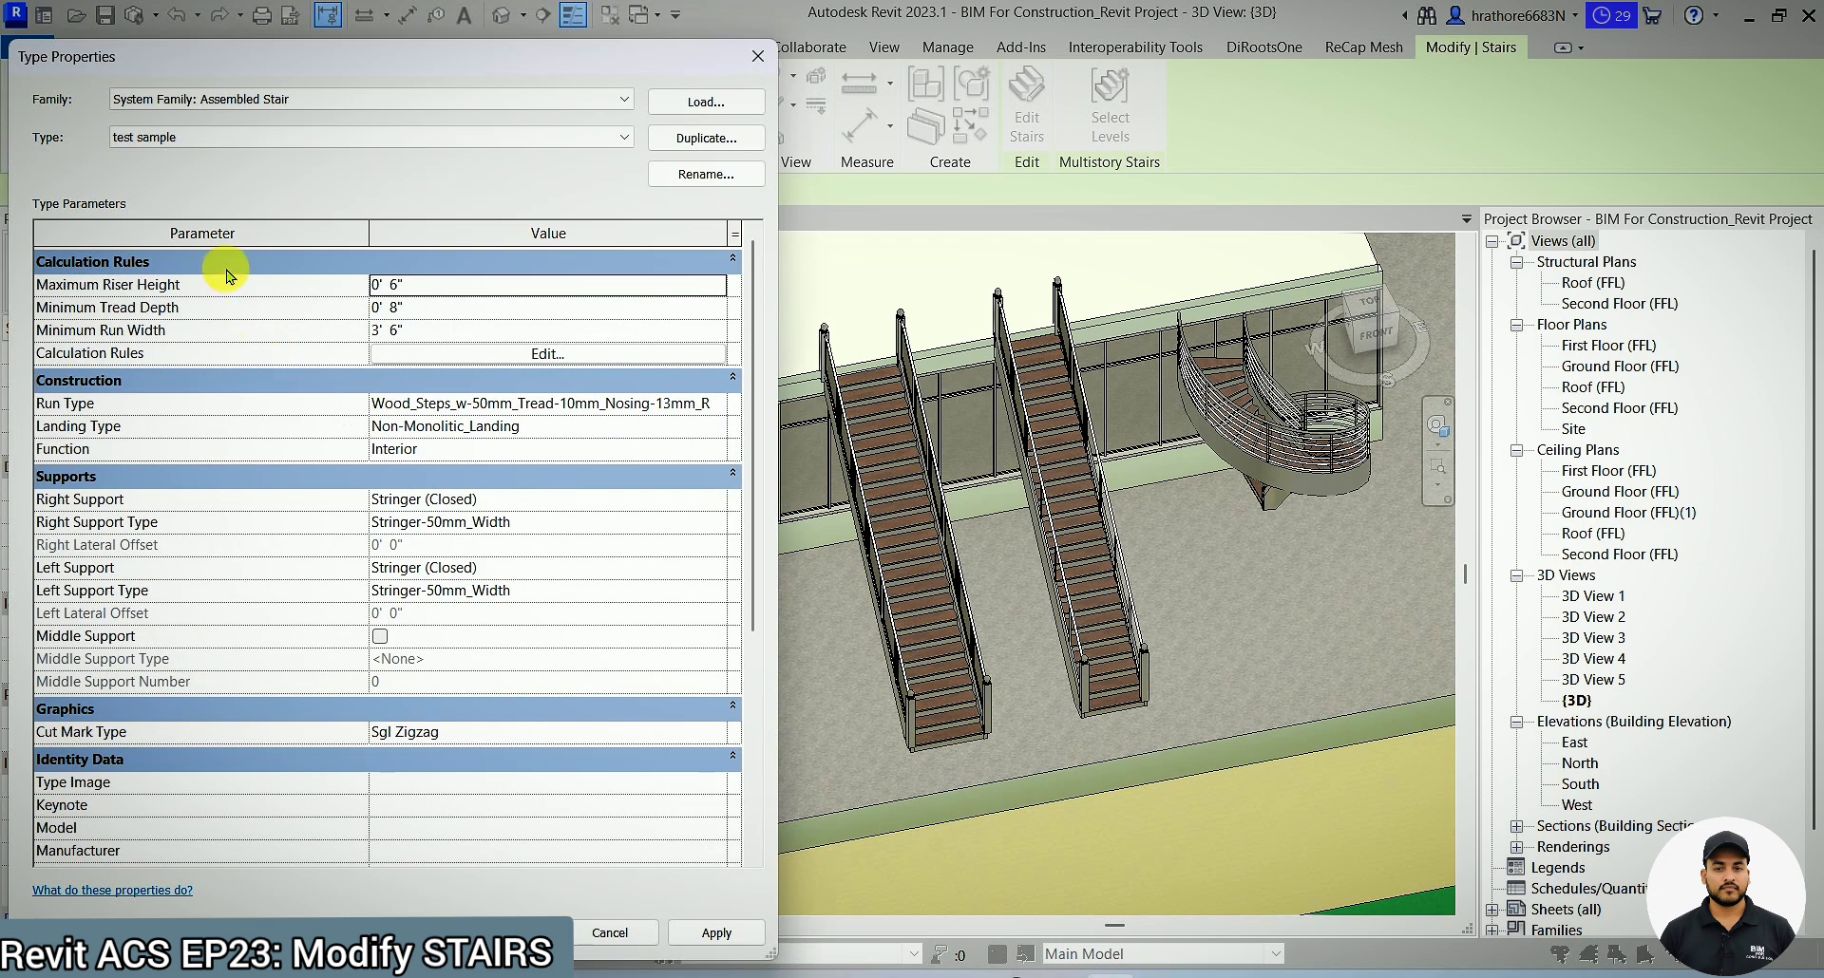
left_click(492, 333)
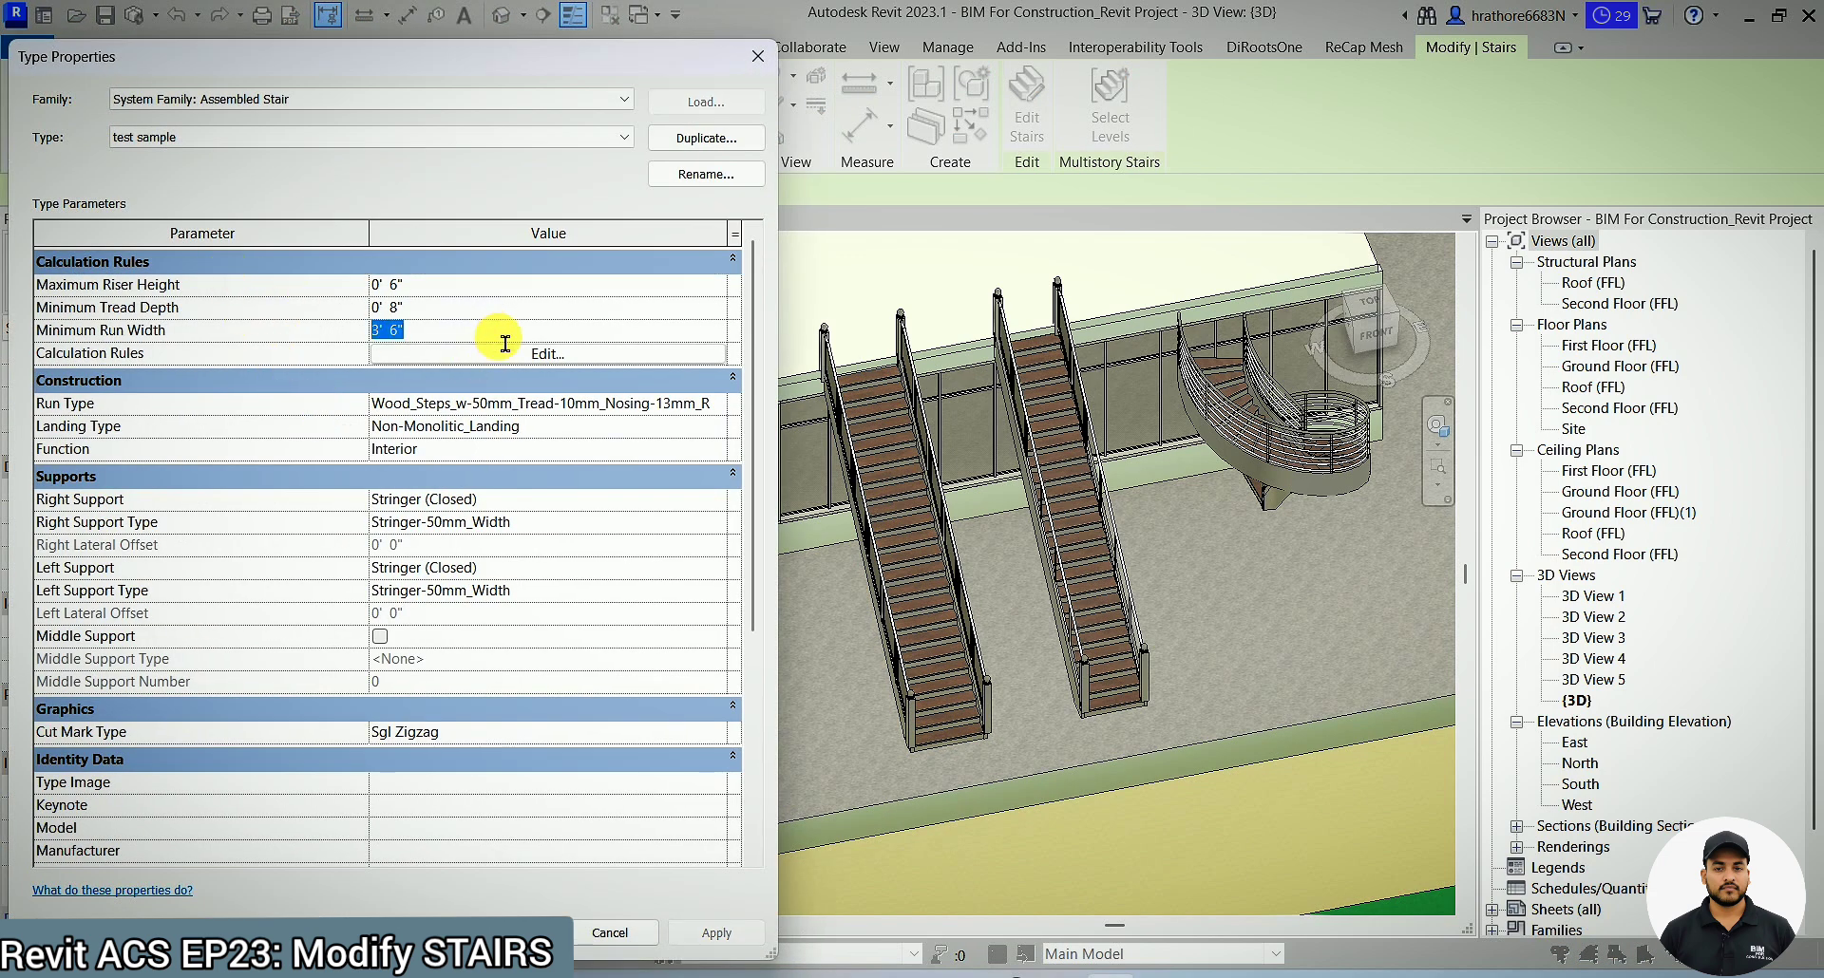
key("Return")
key("Return")
left_click(981, 789)
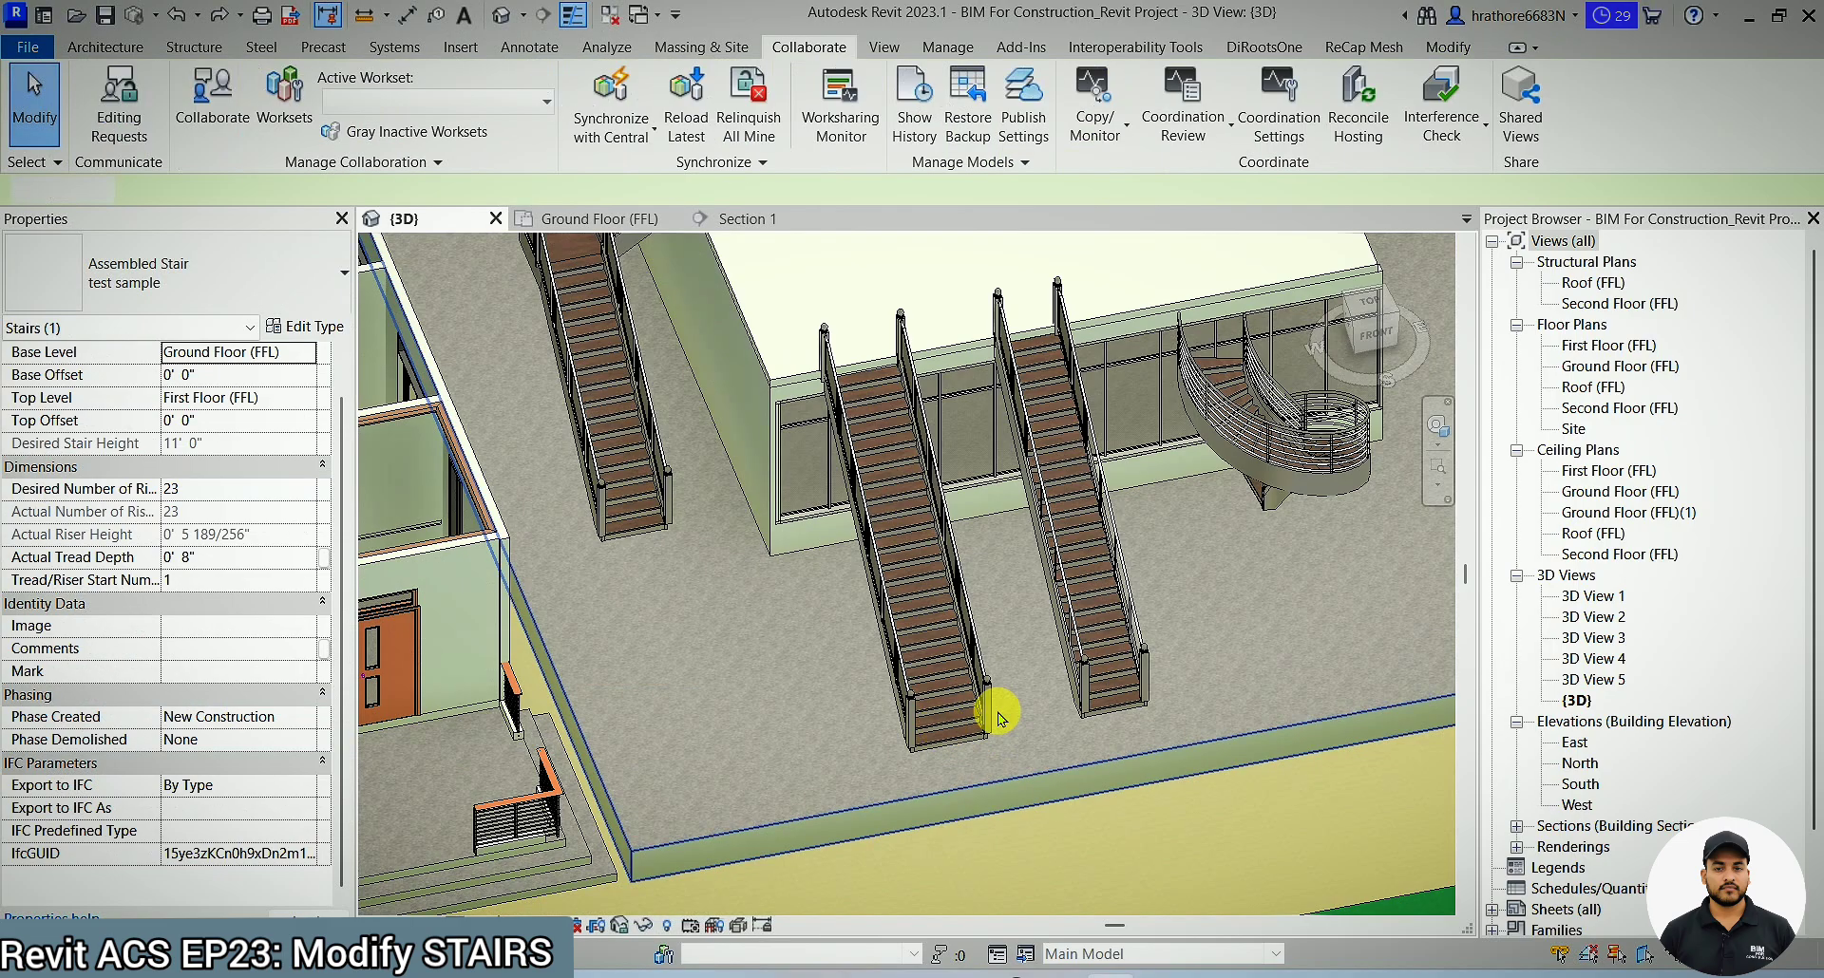
left_click(952, 732)
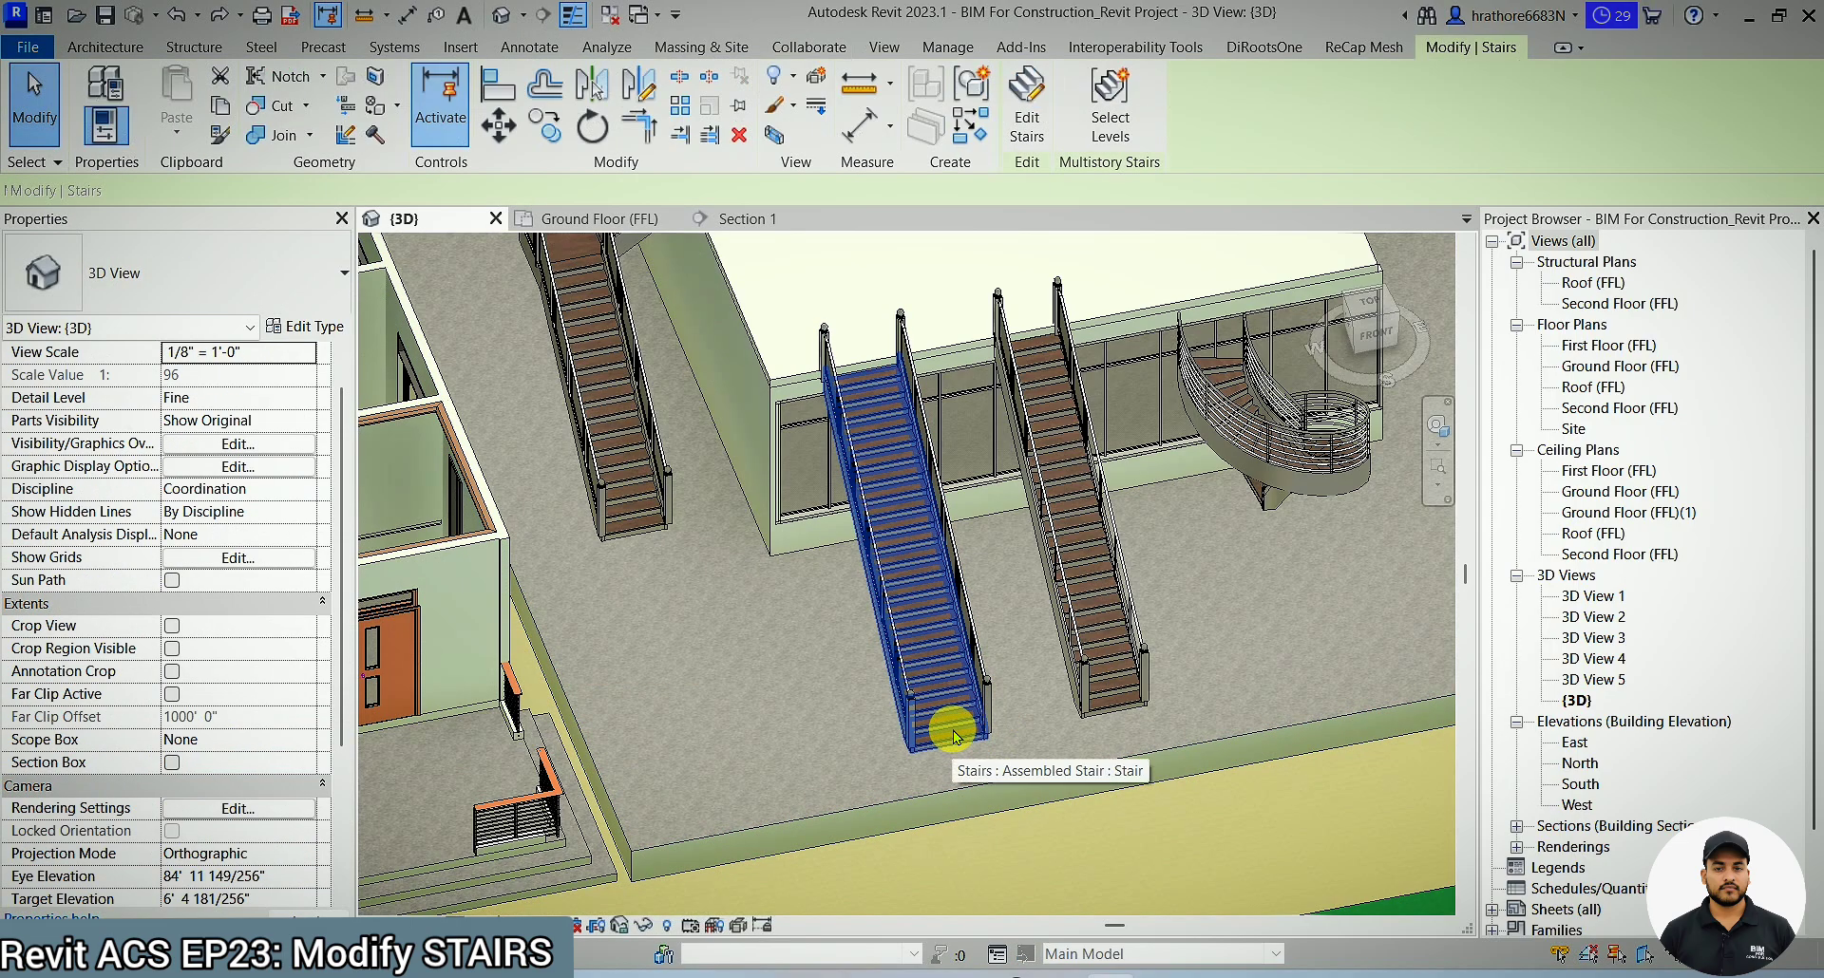
double_click(953, 732)
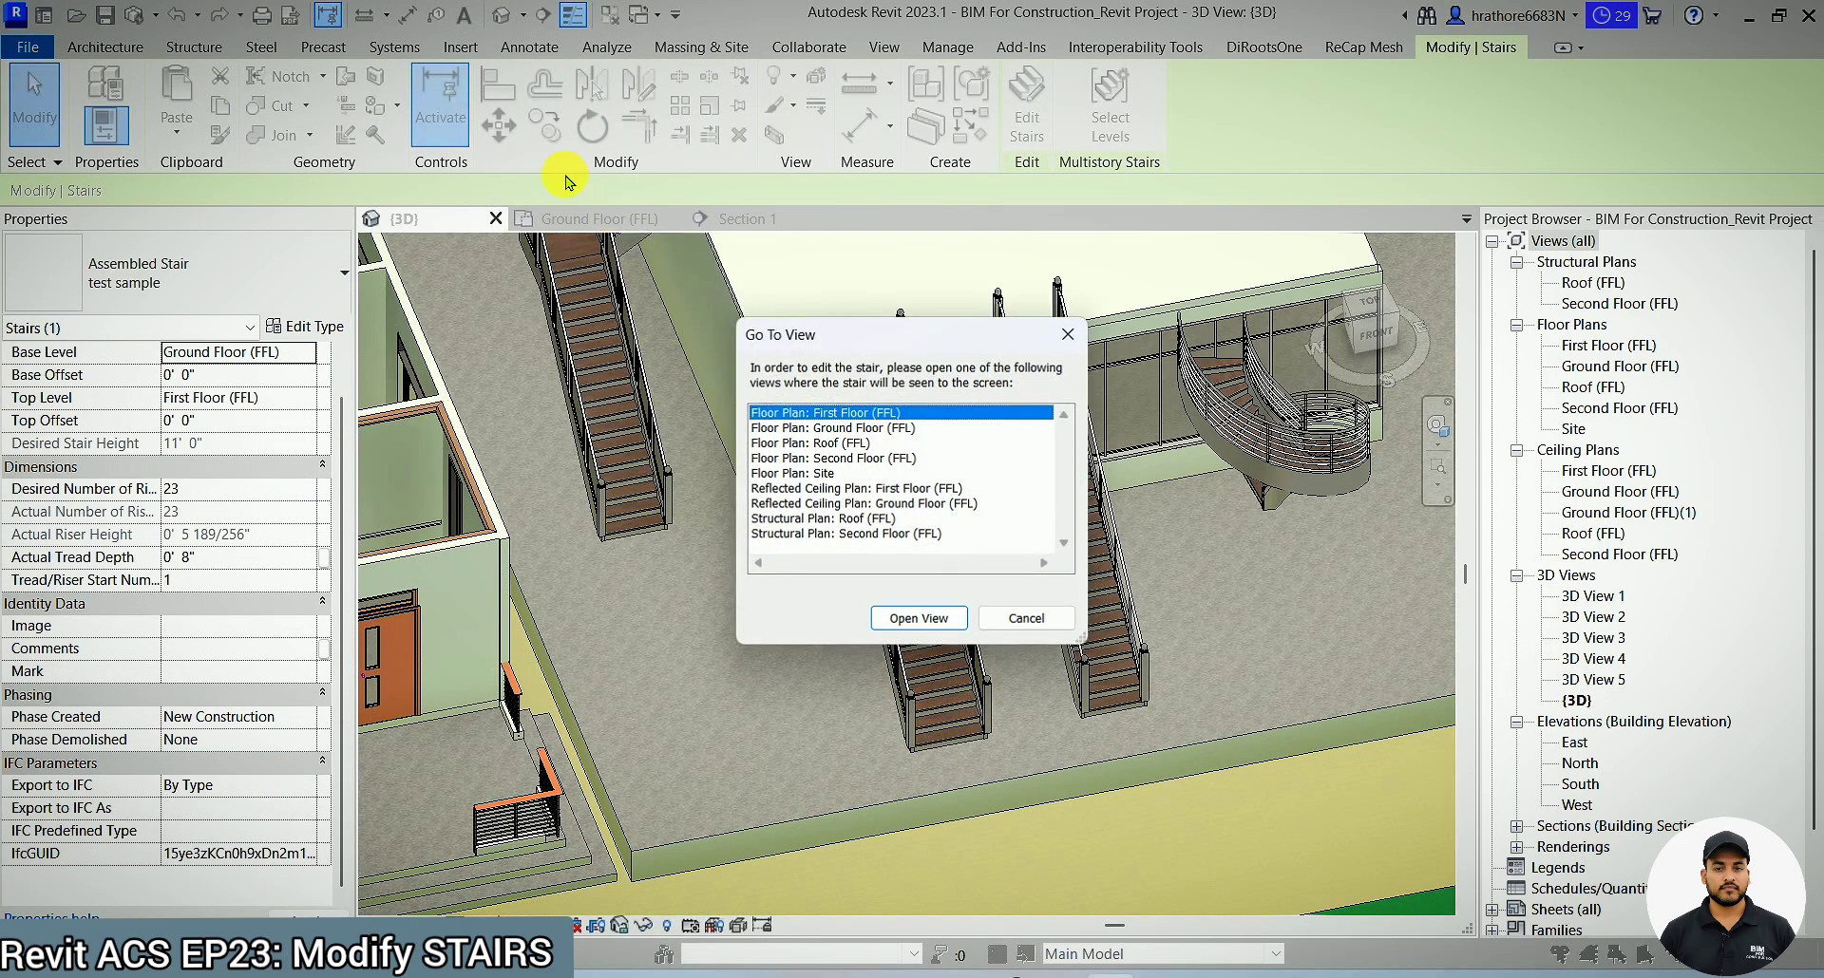
key("Escape")
left_click(617, 220)
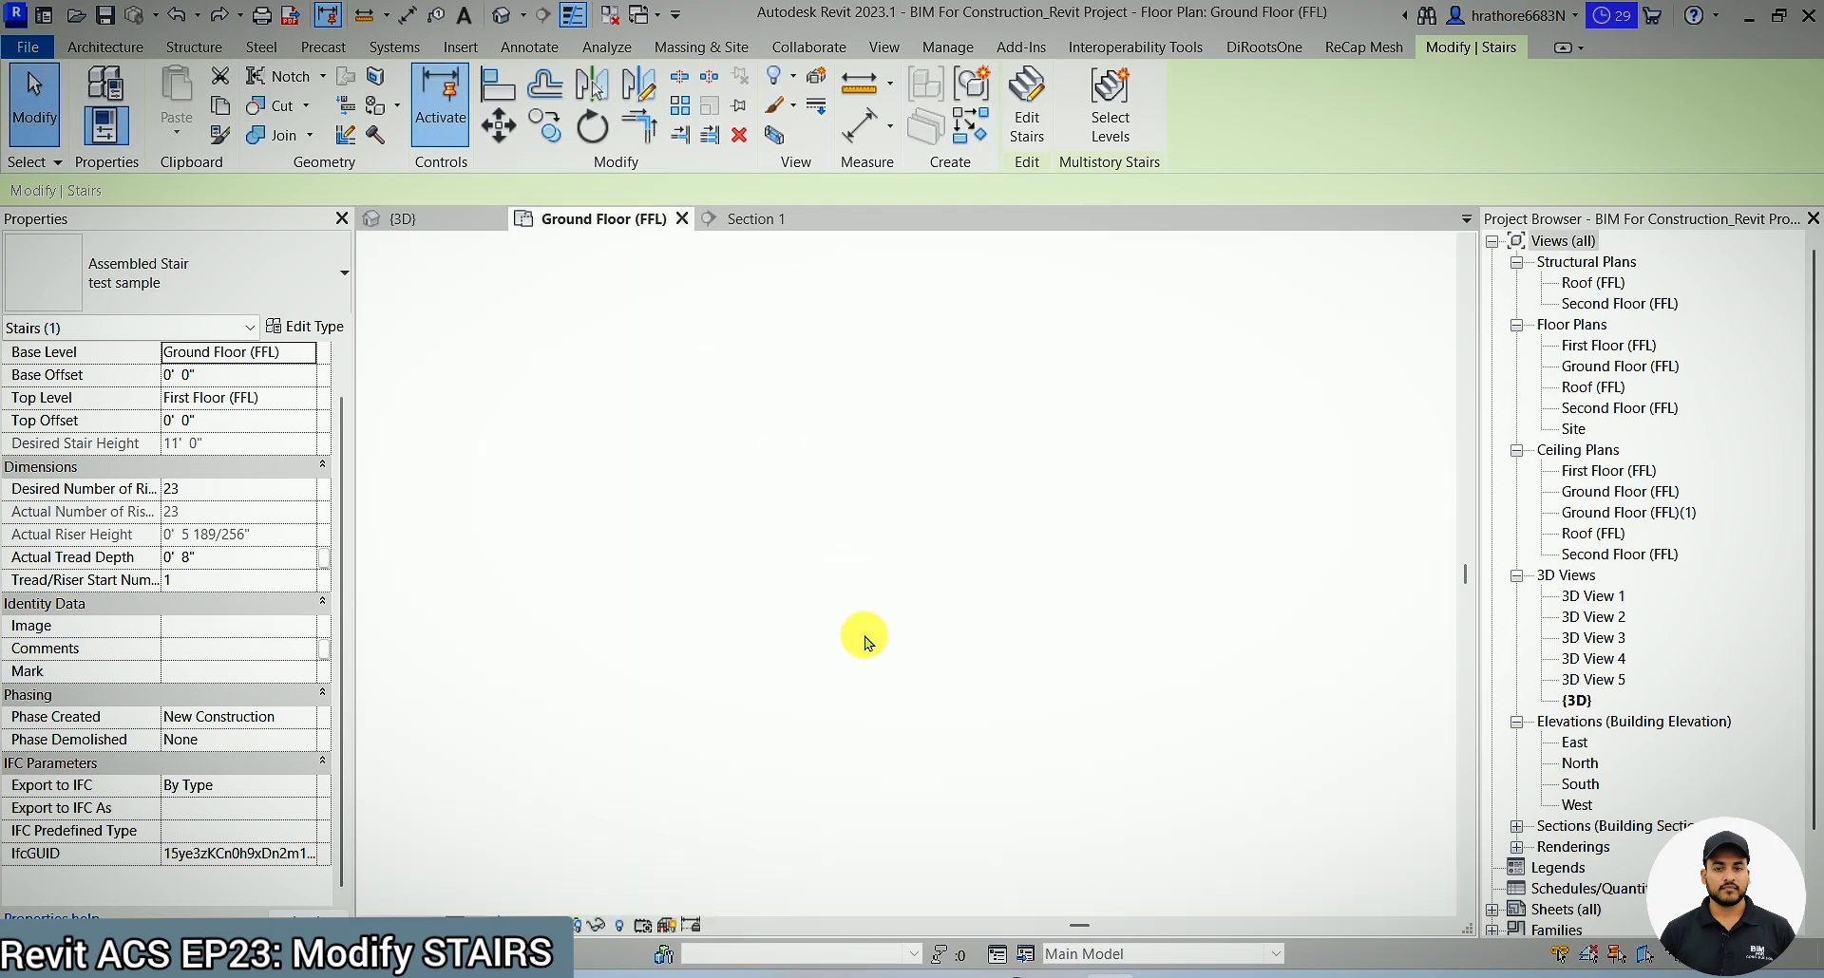
double_click(867, 650)
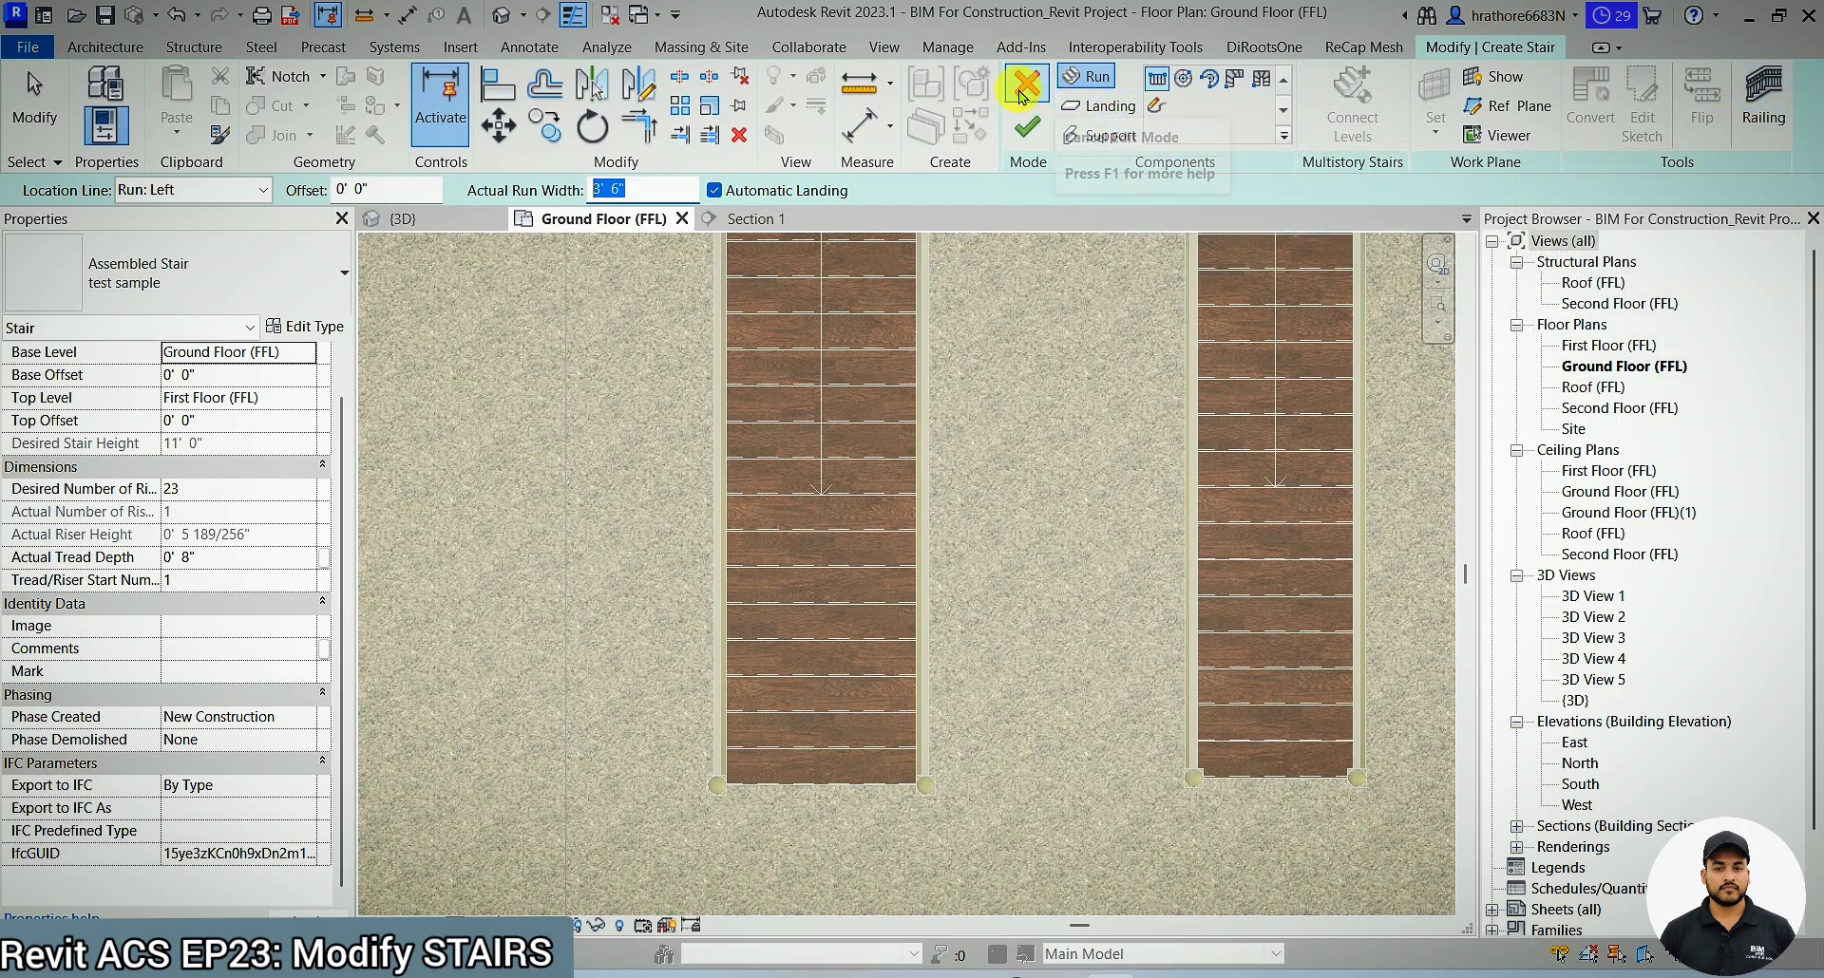
left_click(1021, 93)
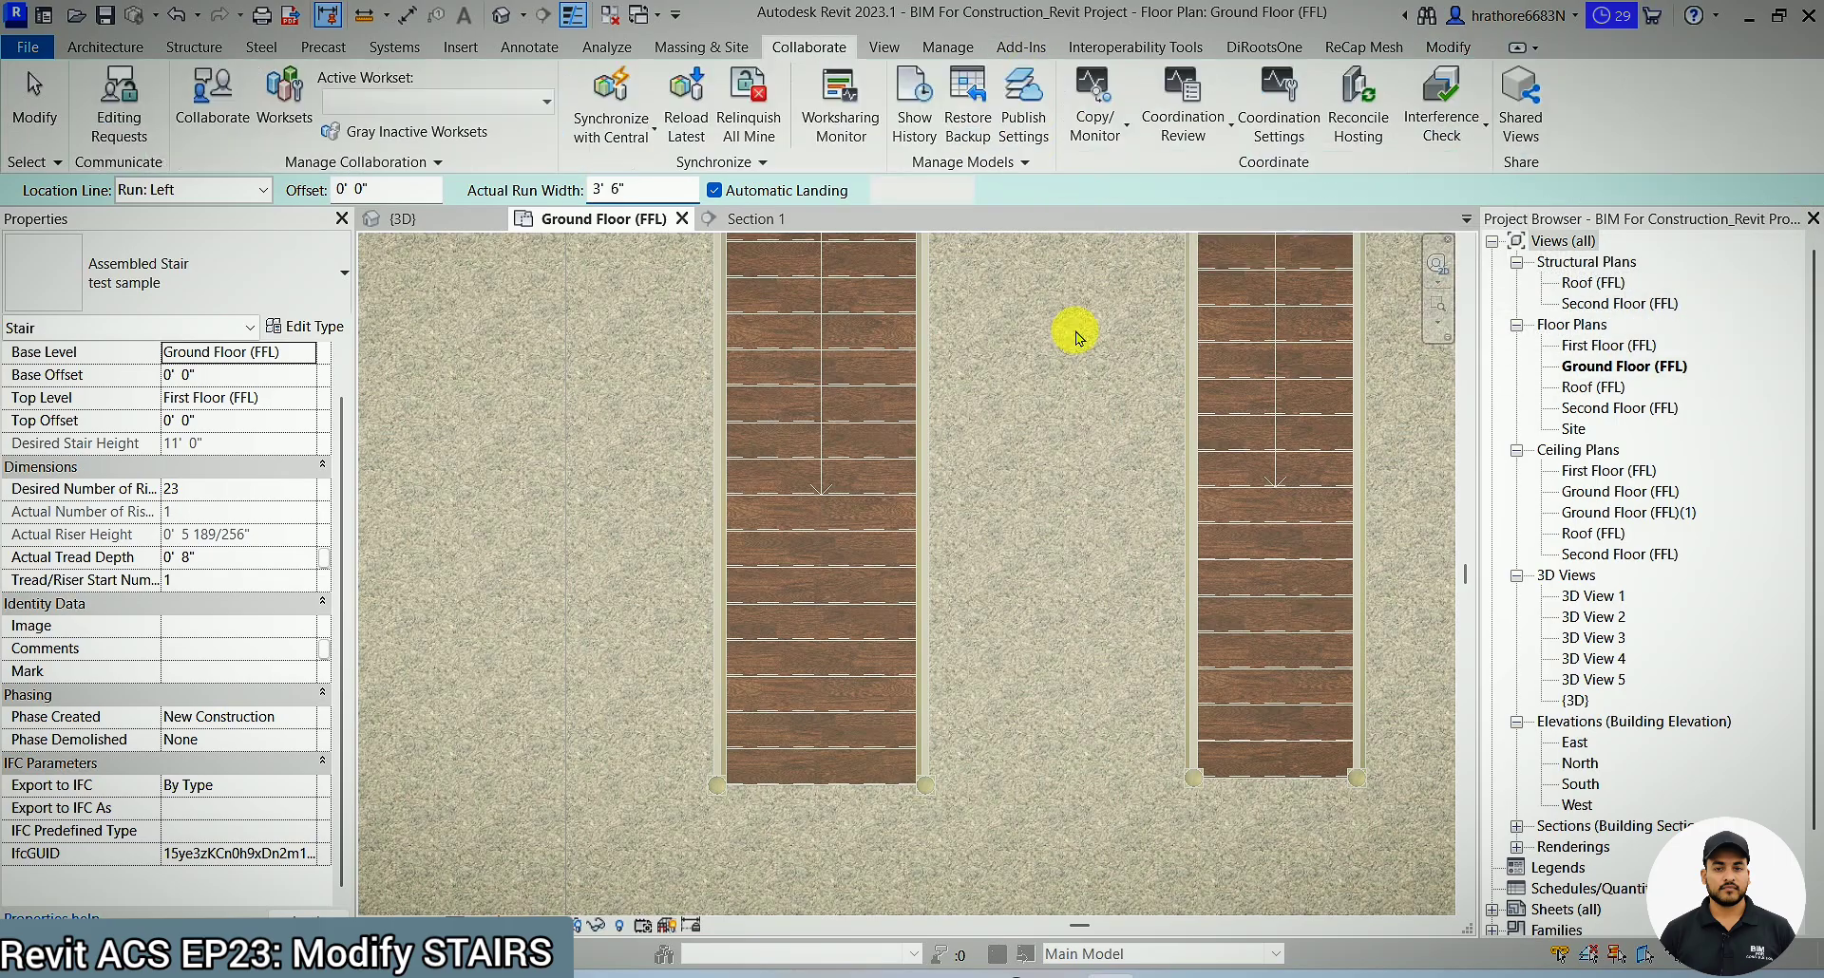
- Inspect the run type properties behind the 23-riser test sample stair in the 3D view, leaving them unchanged
left_click(777, 674)
left_click(407, 217)
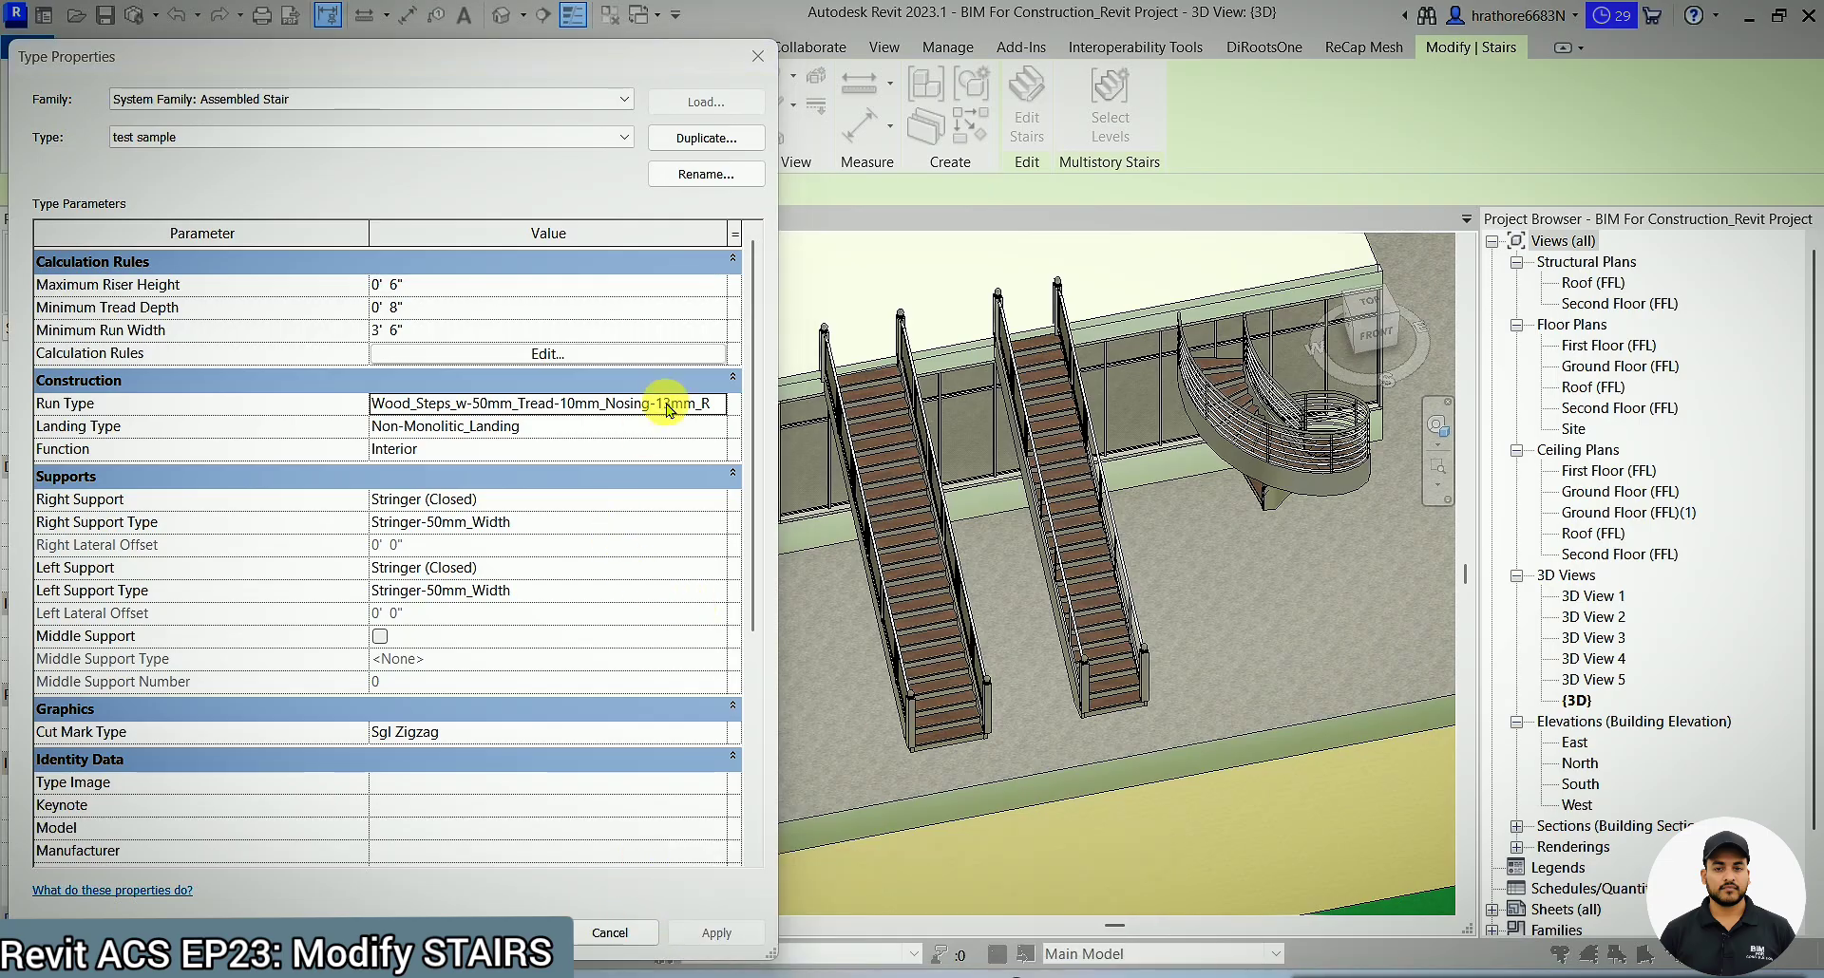
left_click(719, 404)
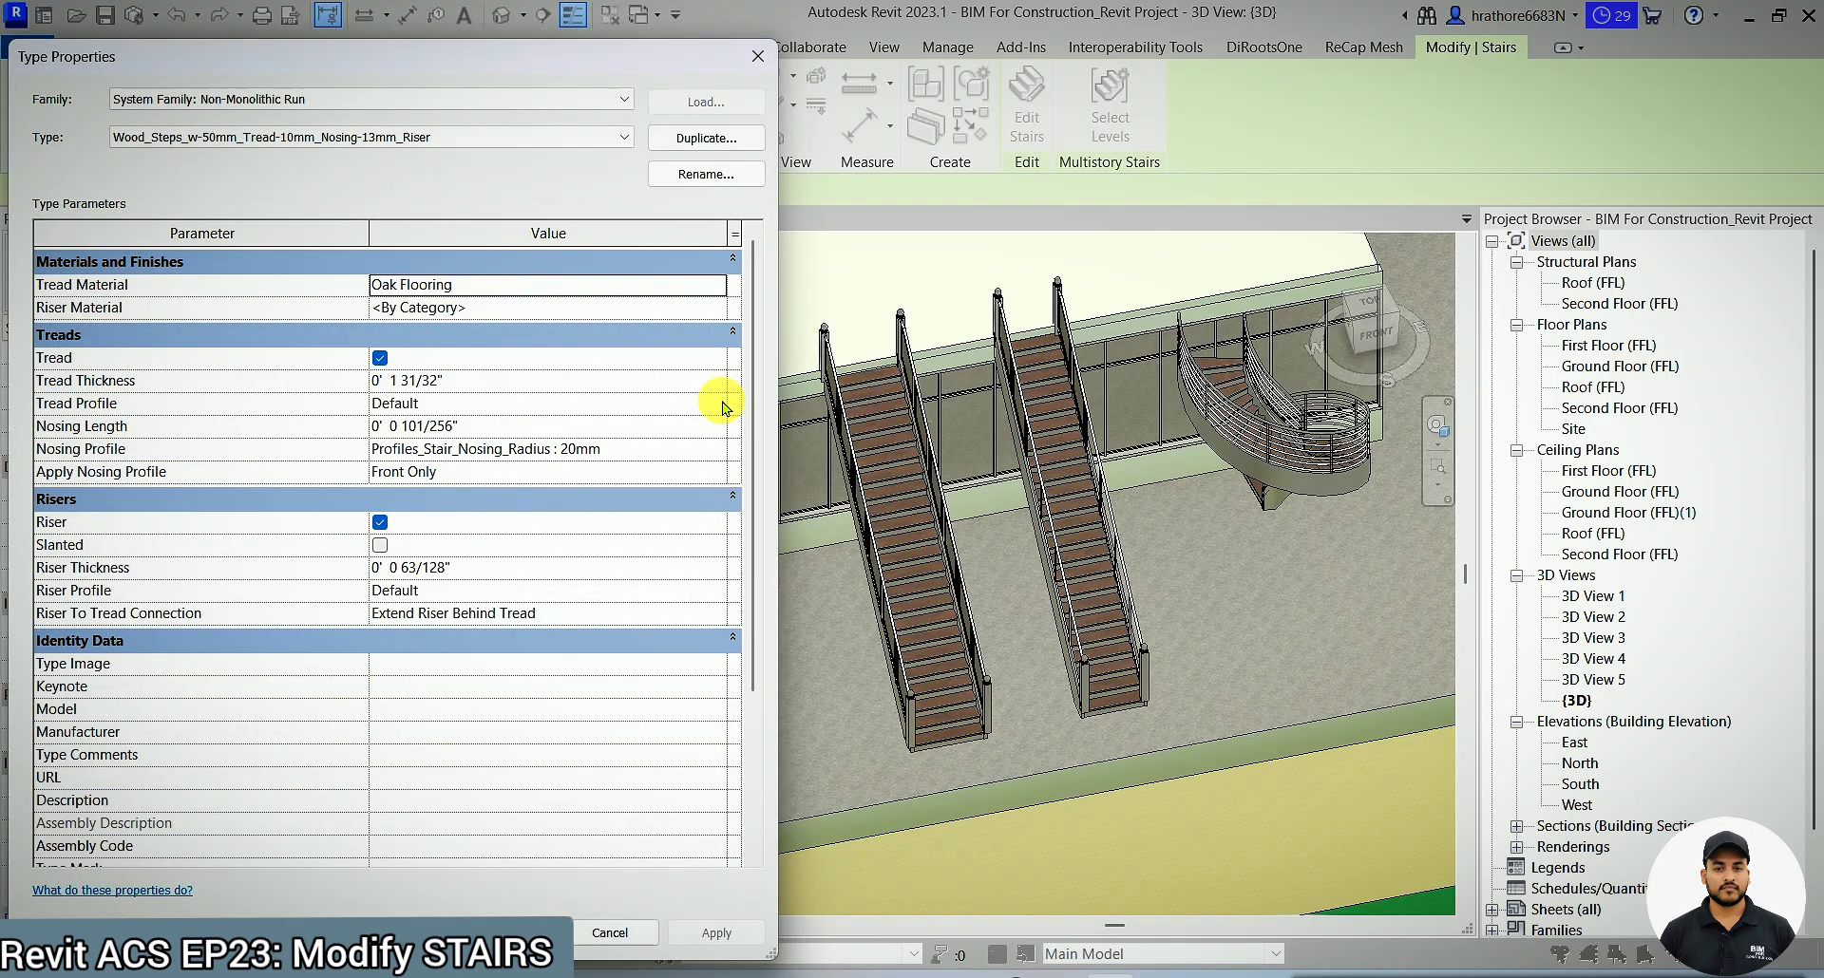
key("Escape")
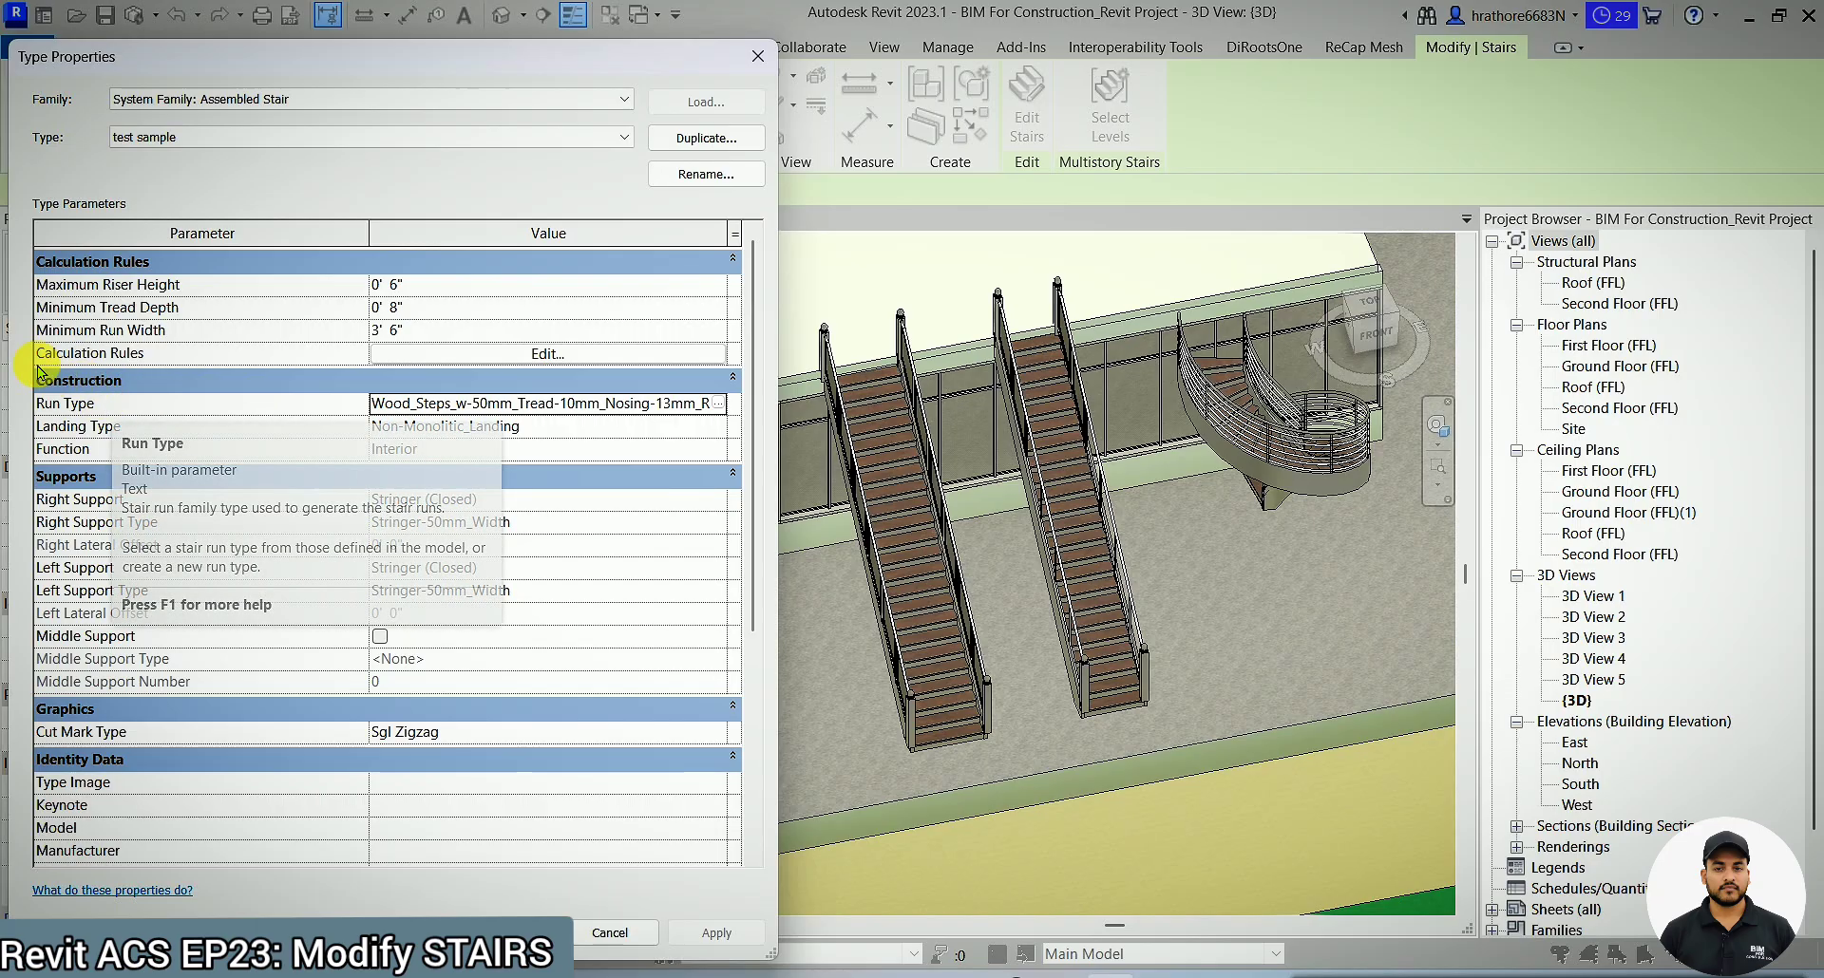
- Review the stair type's support parameters against the labelled stair picture in Snagit Editor, then return to Revit and leave the type unchanged
scroll(243, 557, "down", 1)
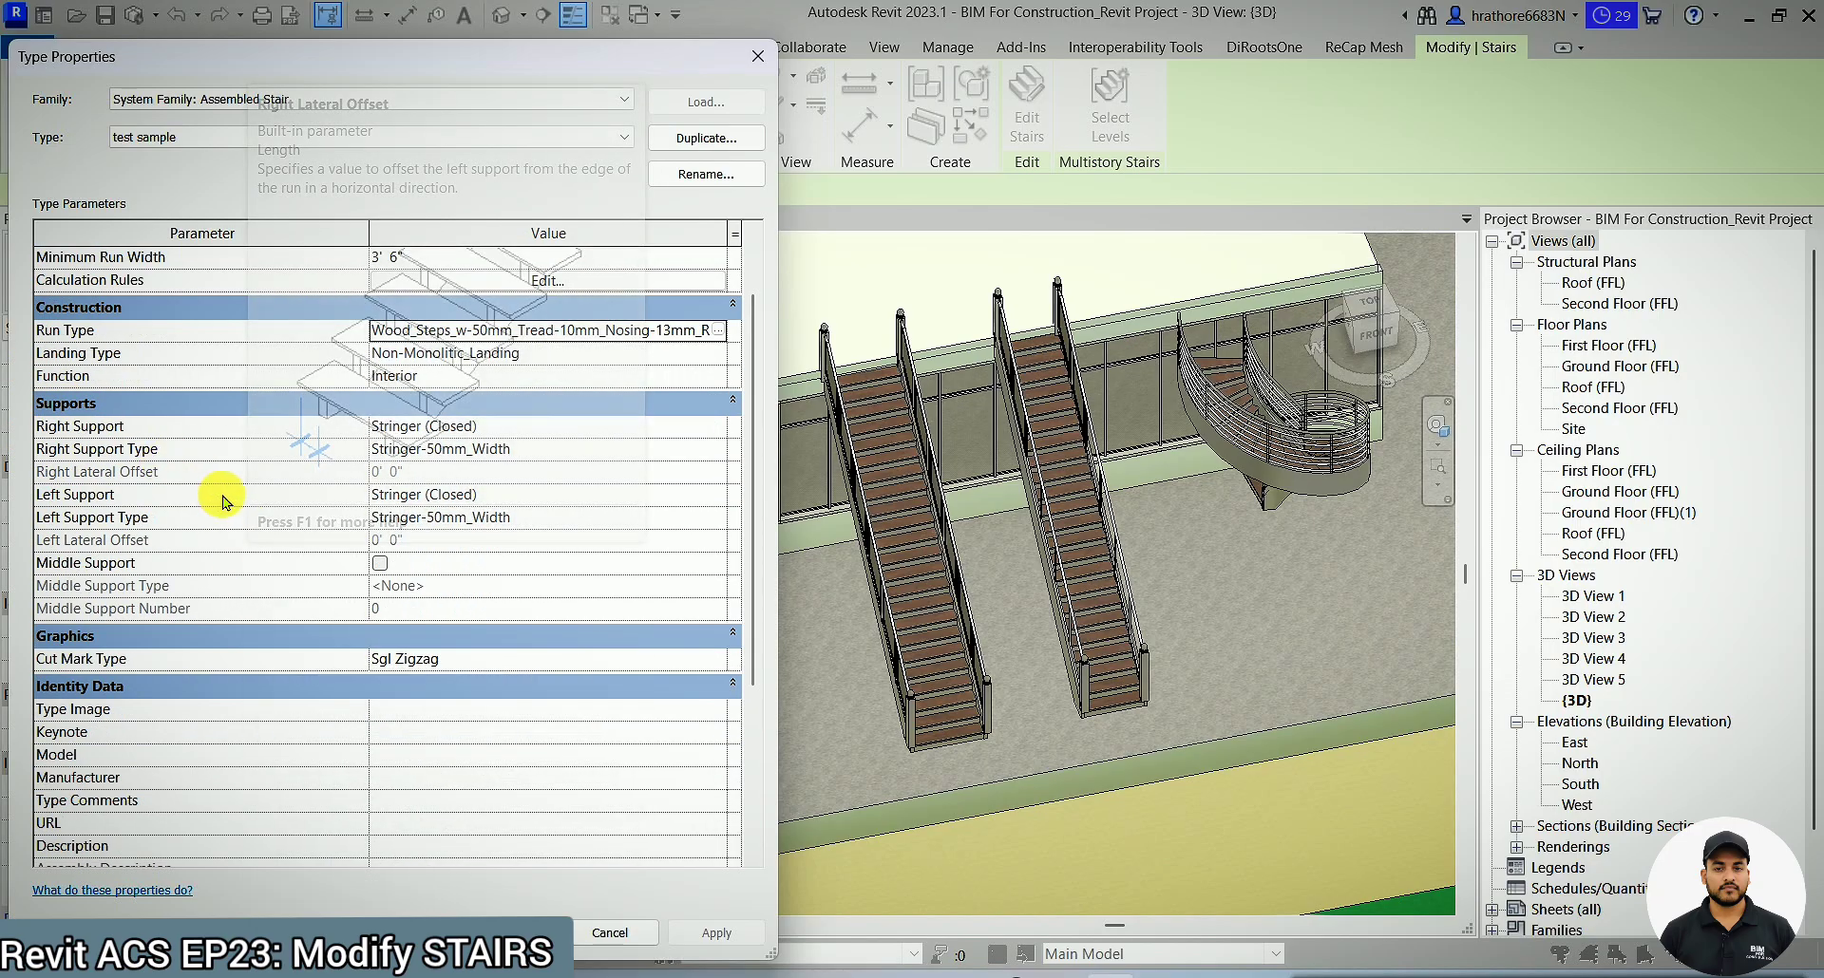
mouse_move(230, 427)
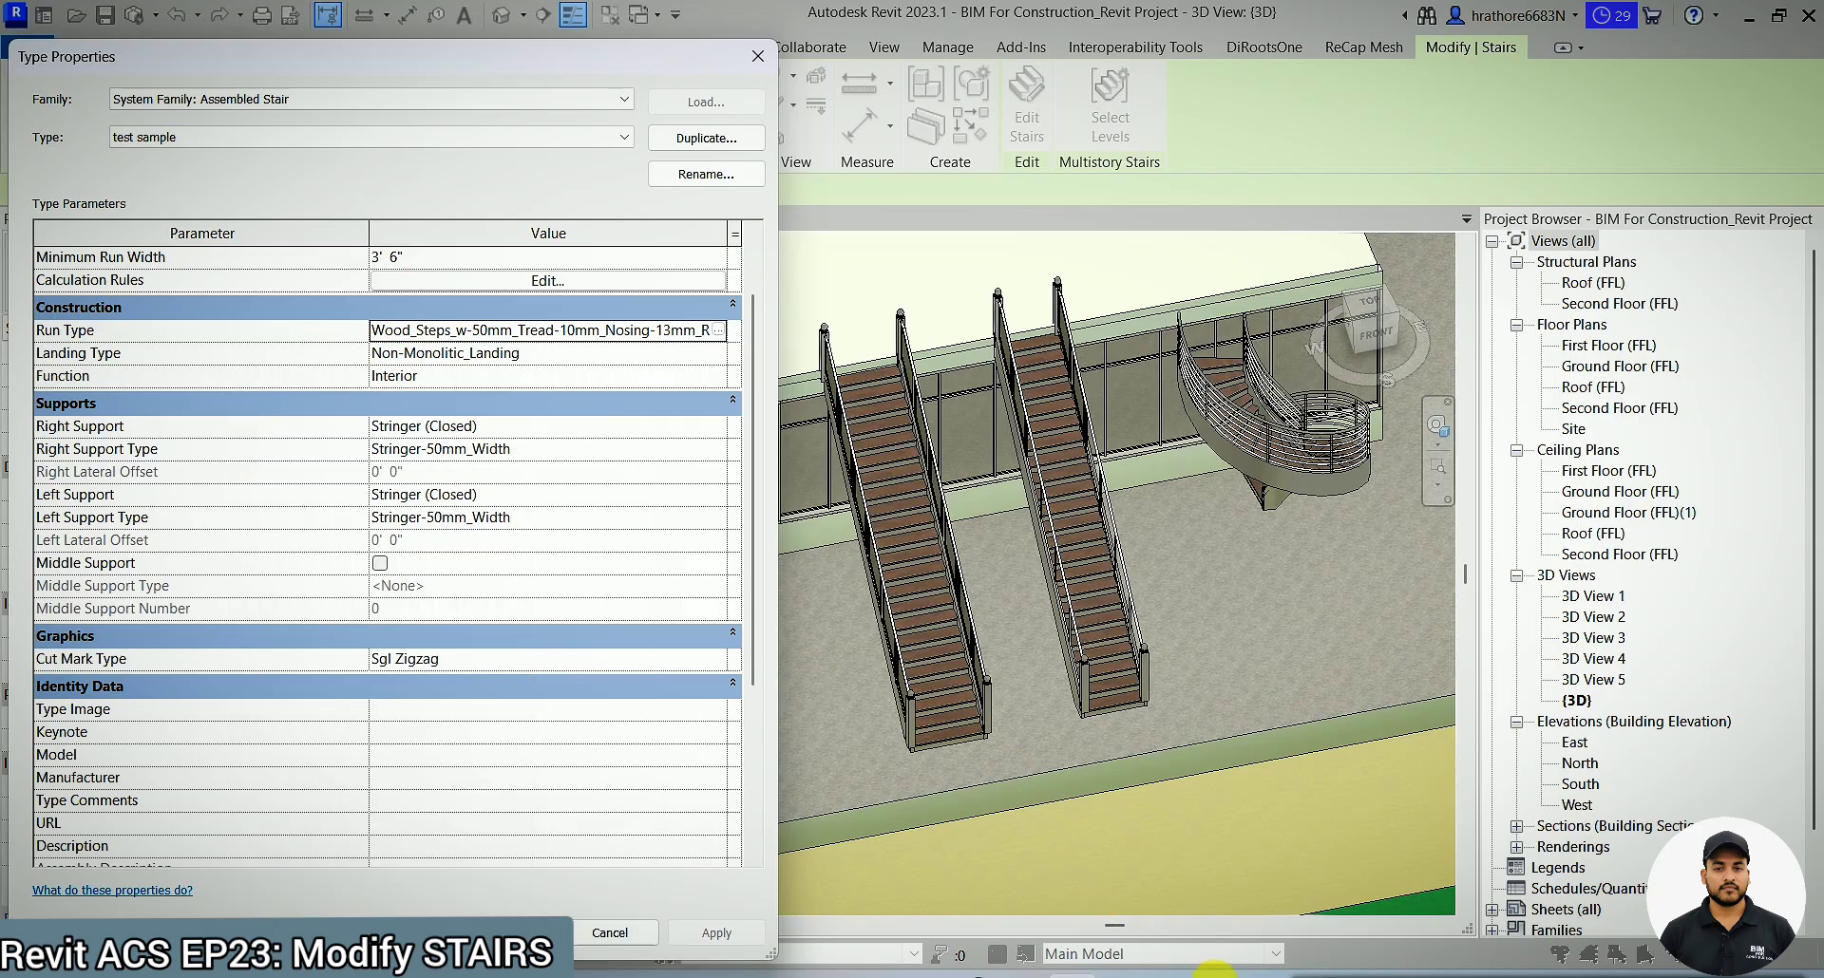
left_click(1301, 975)
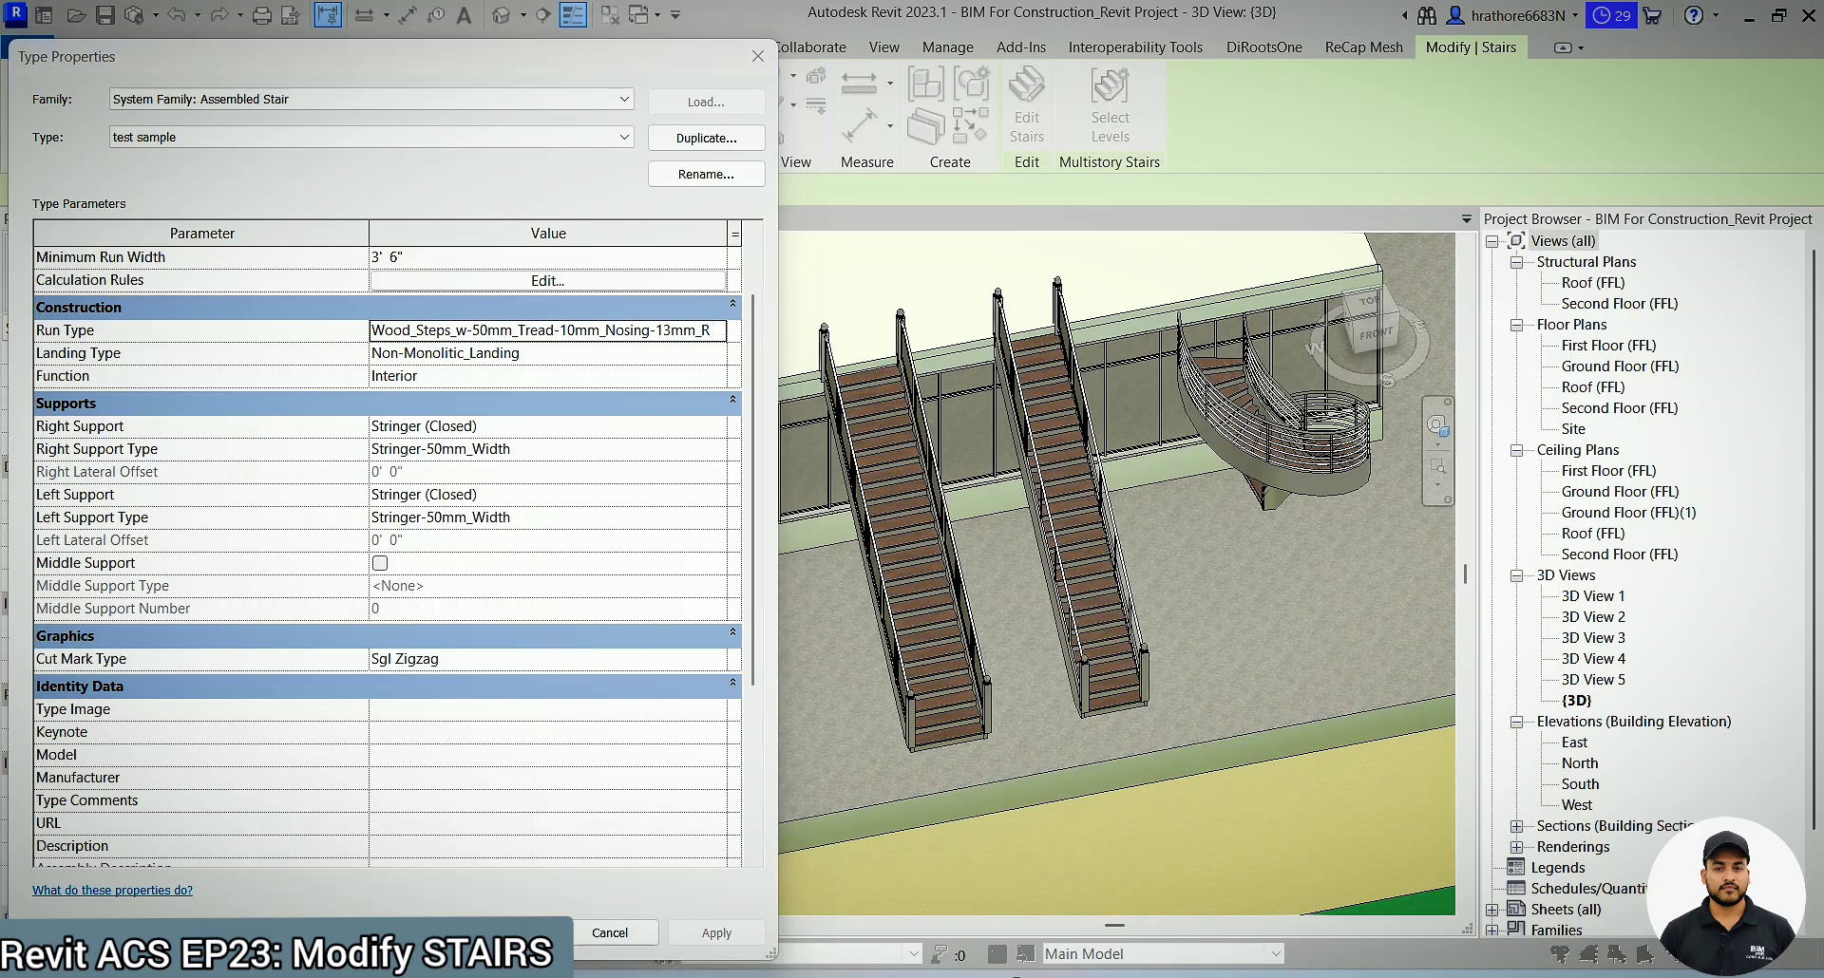
left_click(1322, 873)
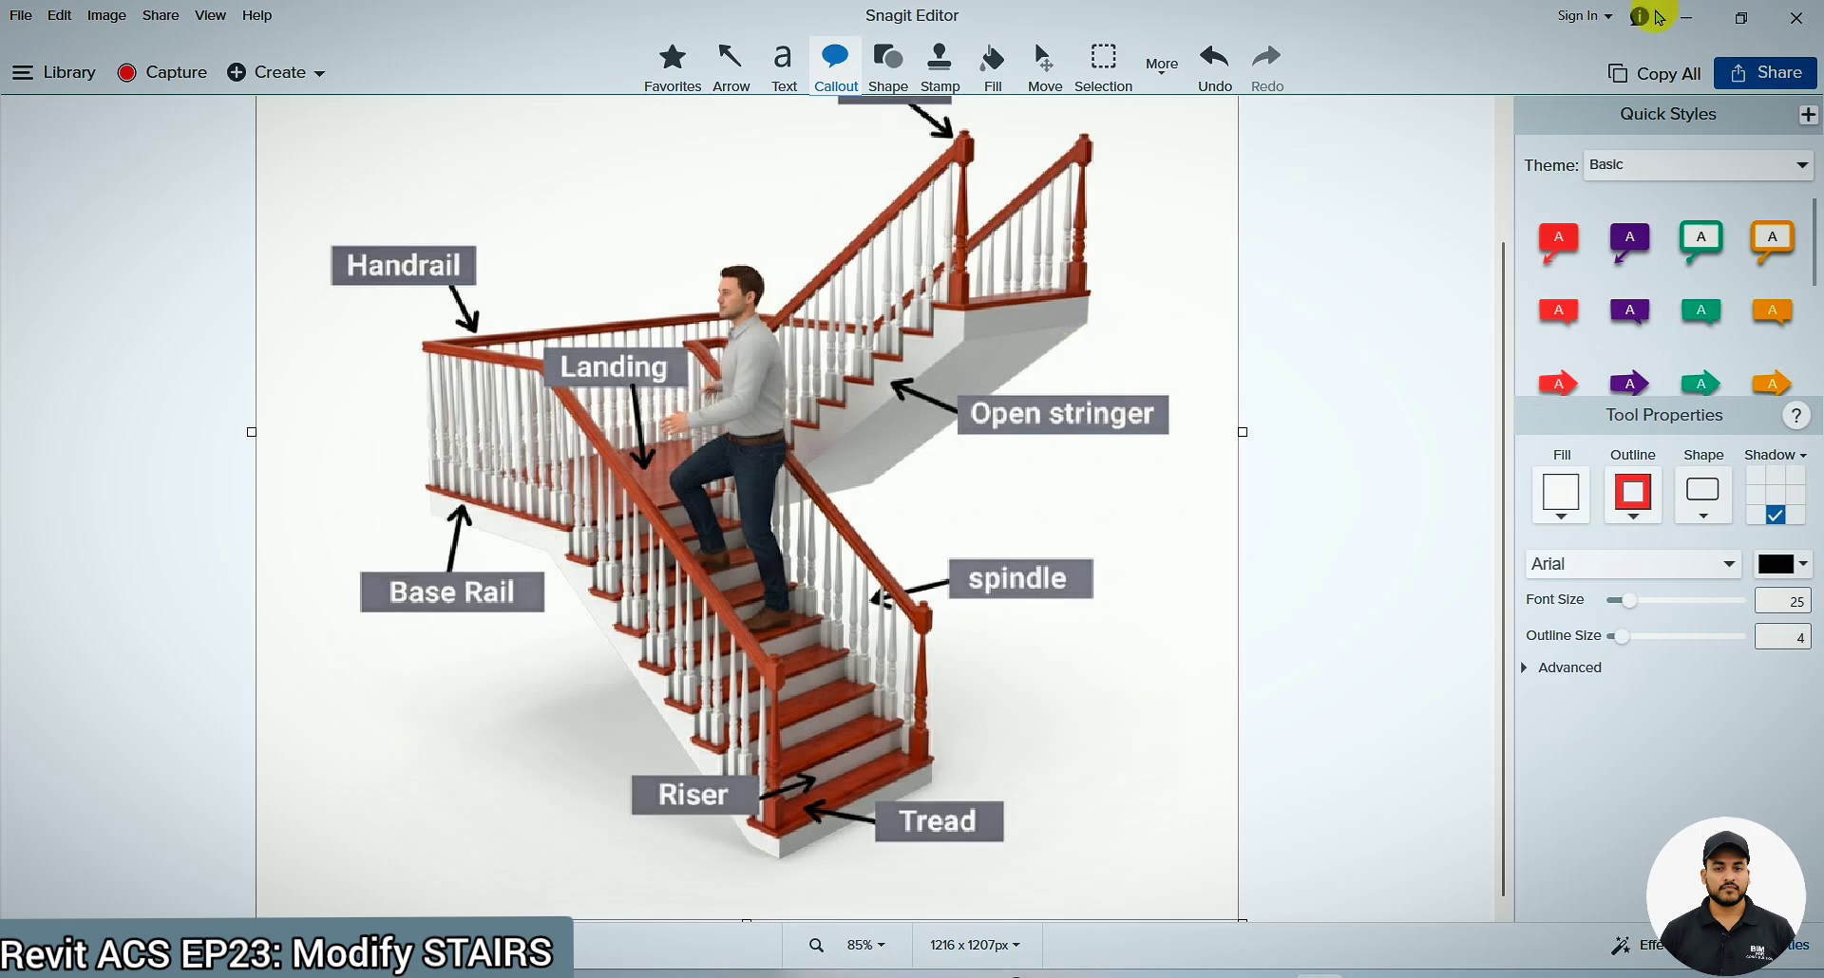
left_click(1674, 31)
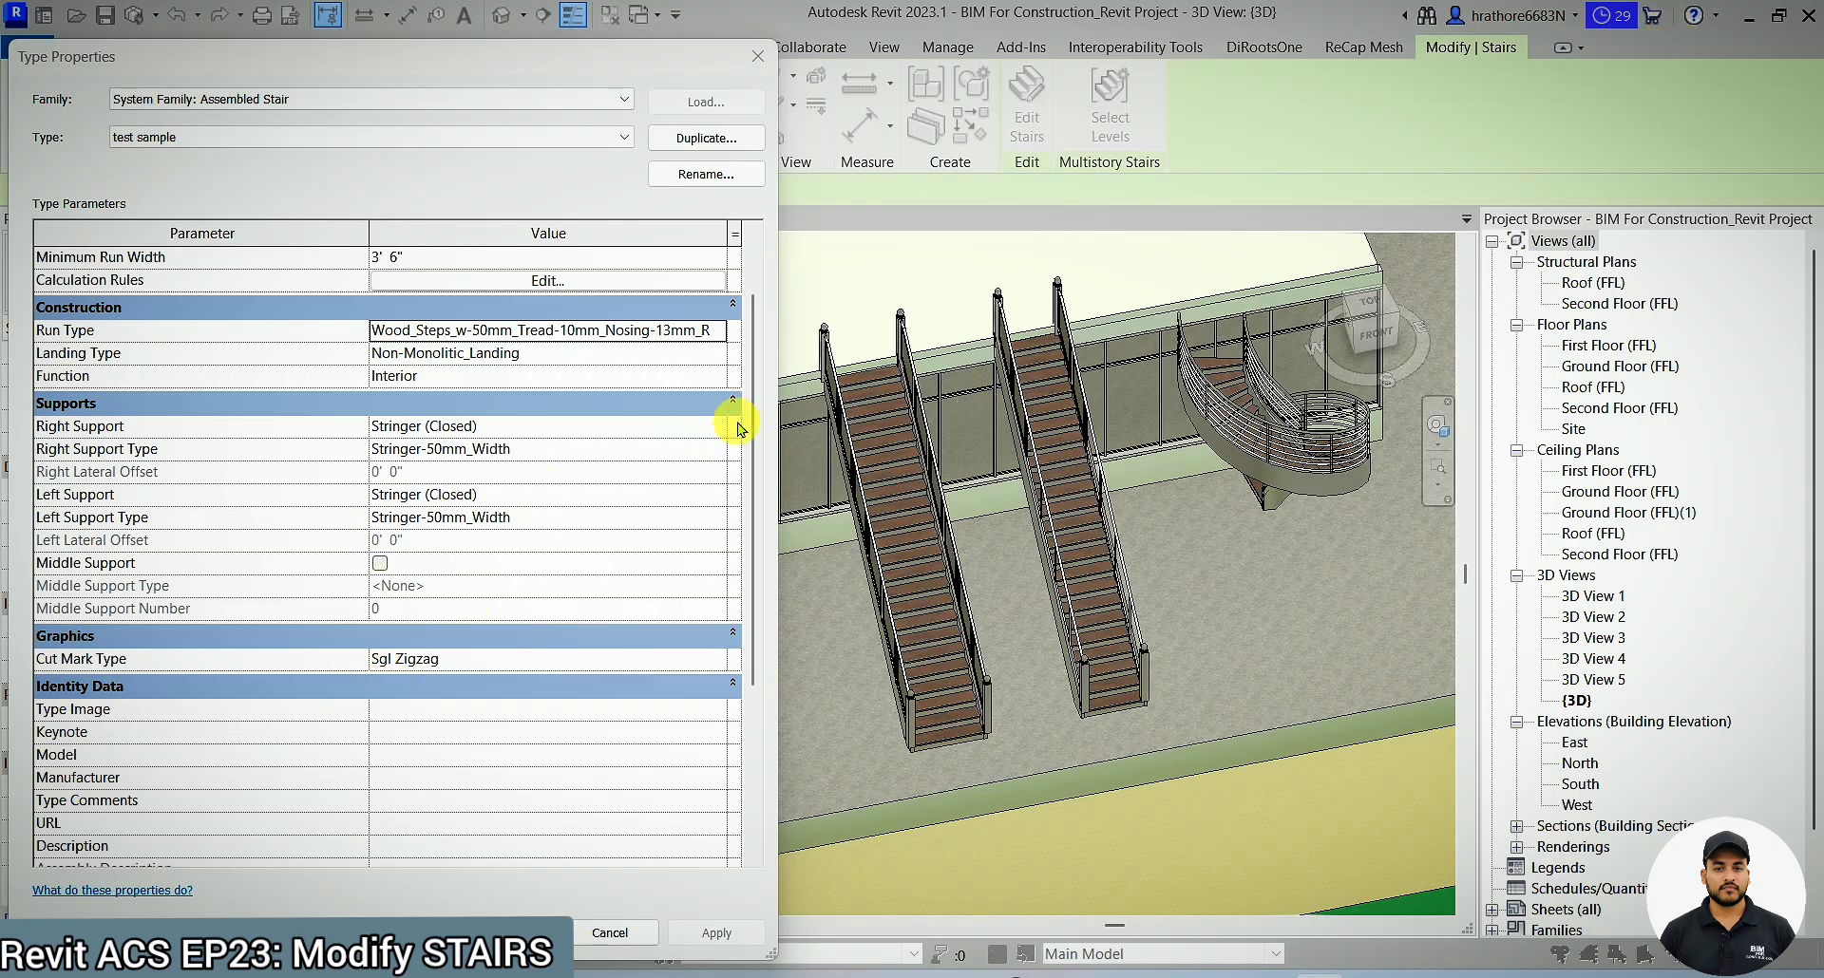
left_click(758, 54)
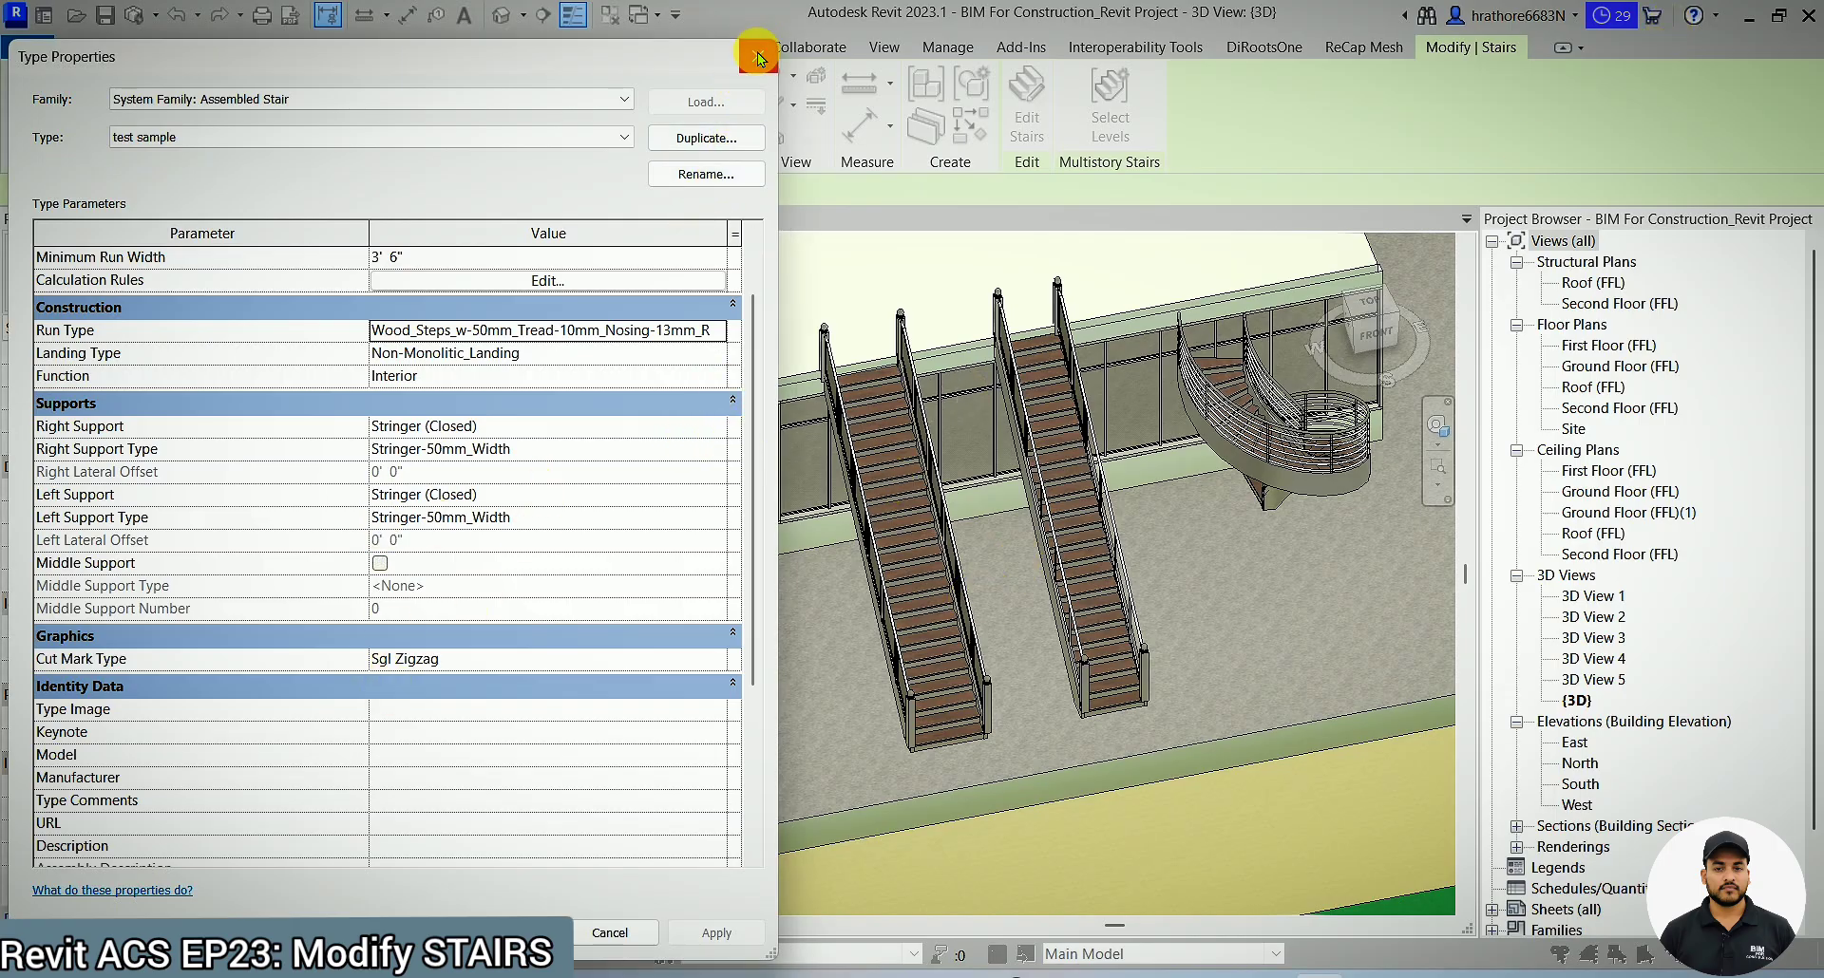
- Set the Right Support of the test sample stair type to None
scroll(1337, 594, "down", 2)
scroll(1057, 638, "up", 5)
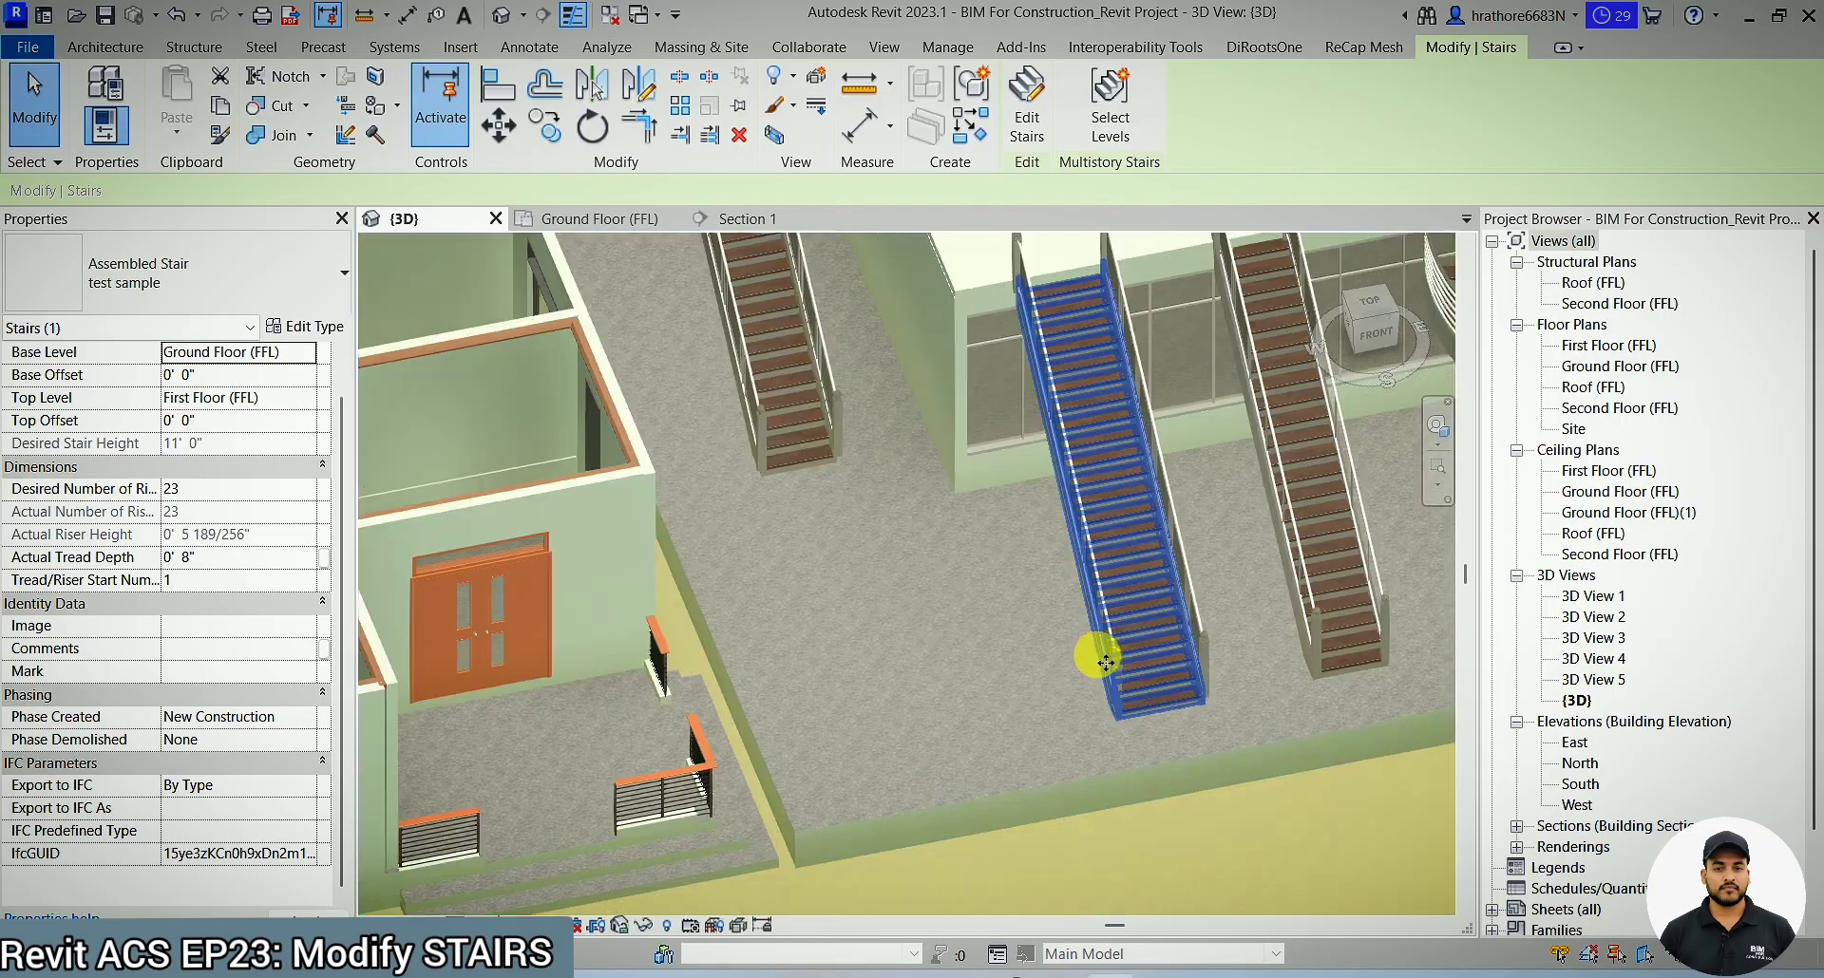
scroll(883, 528, "down", 1)
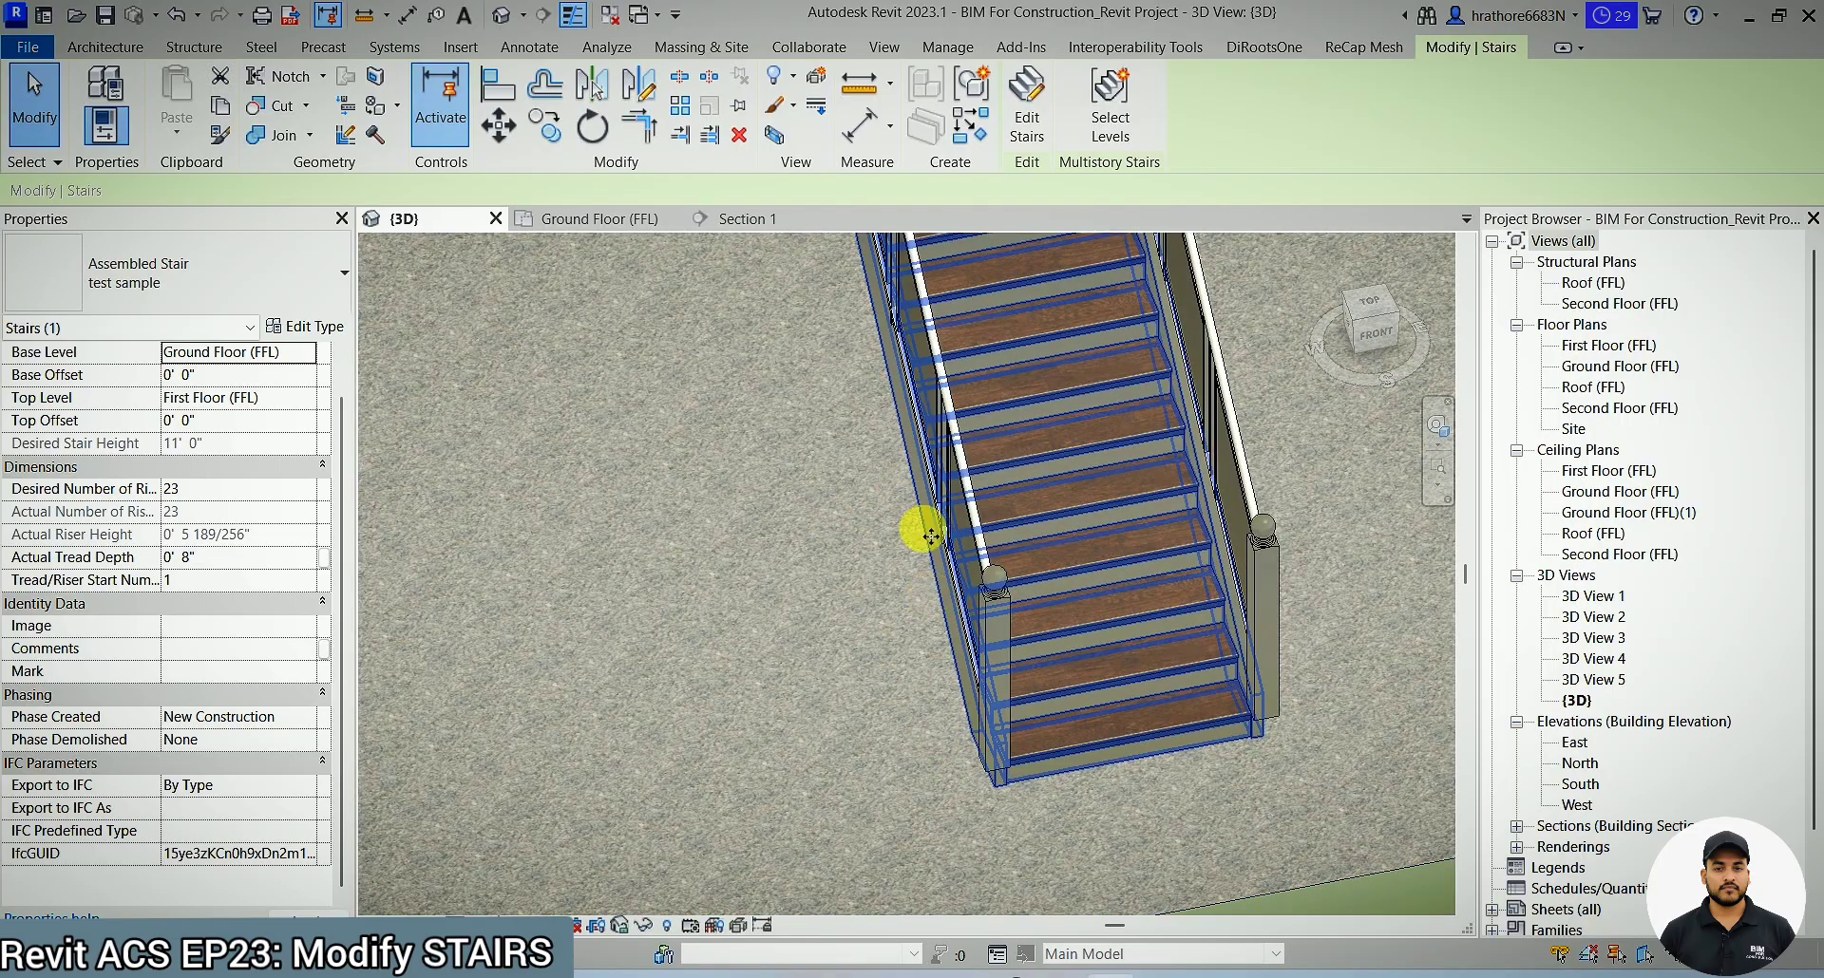
left_click(287, 327)
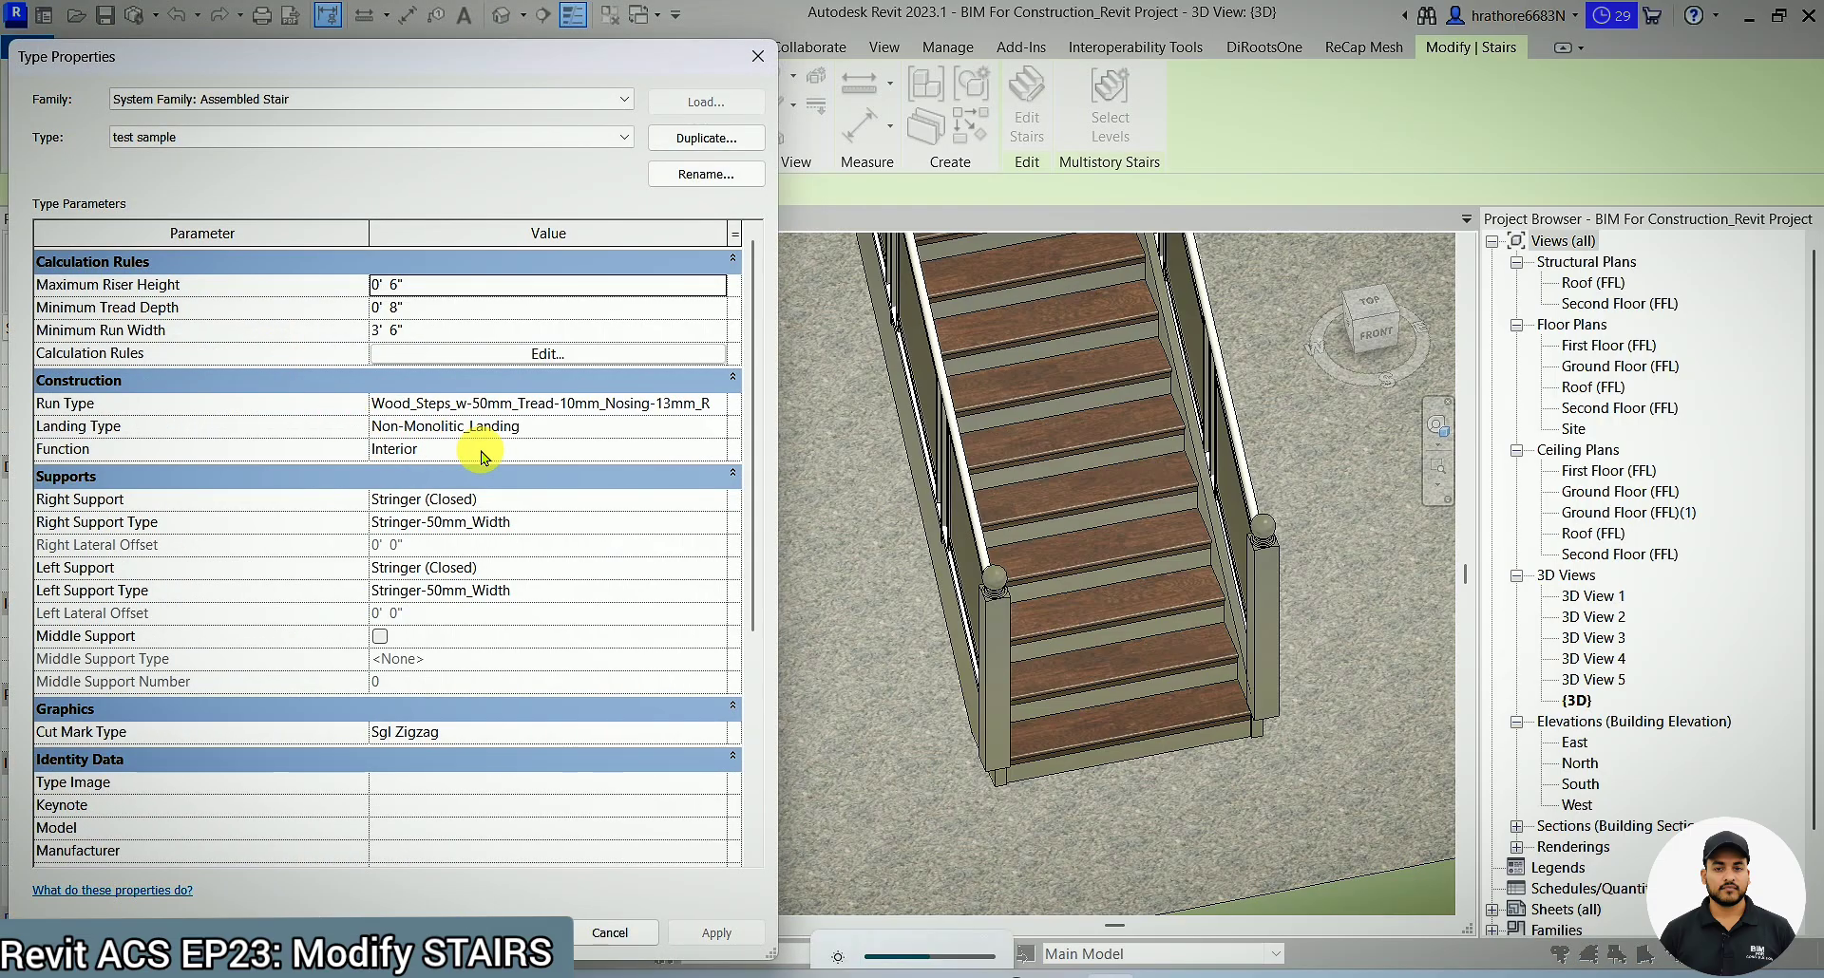
left_click(722, 503)
left_click(717, 500)
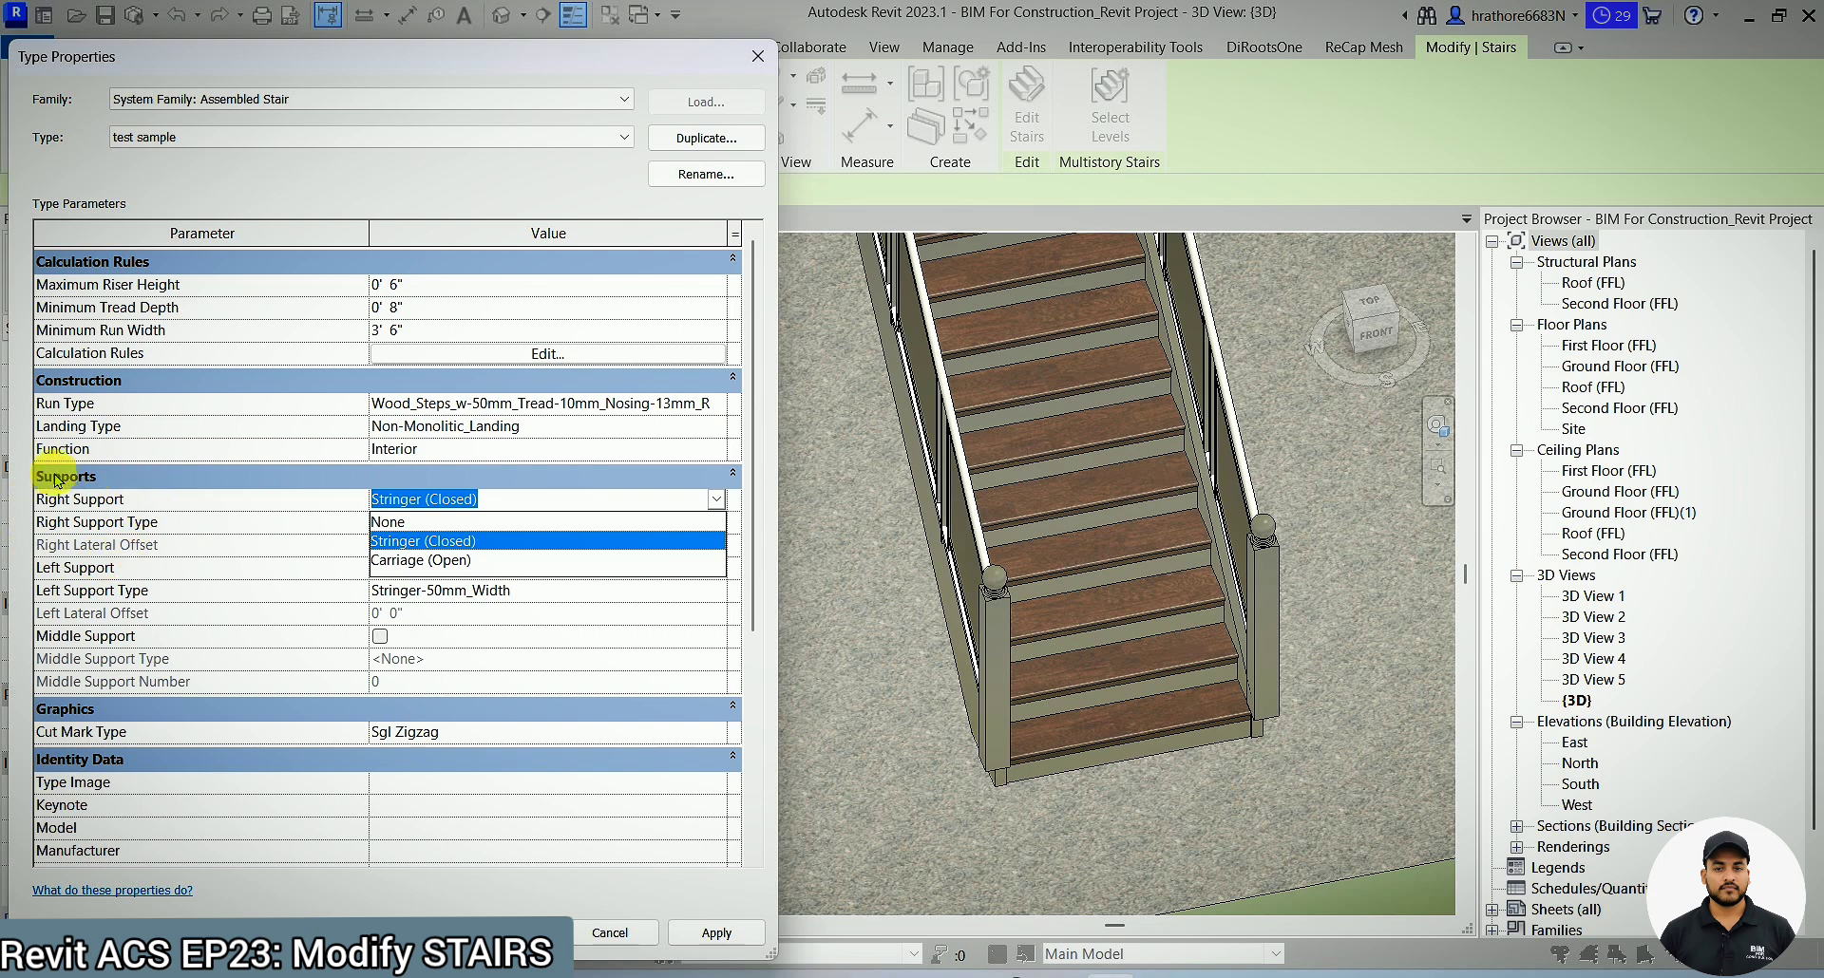
left_click(389, 524)
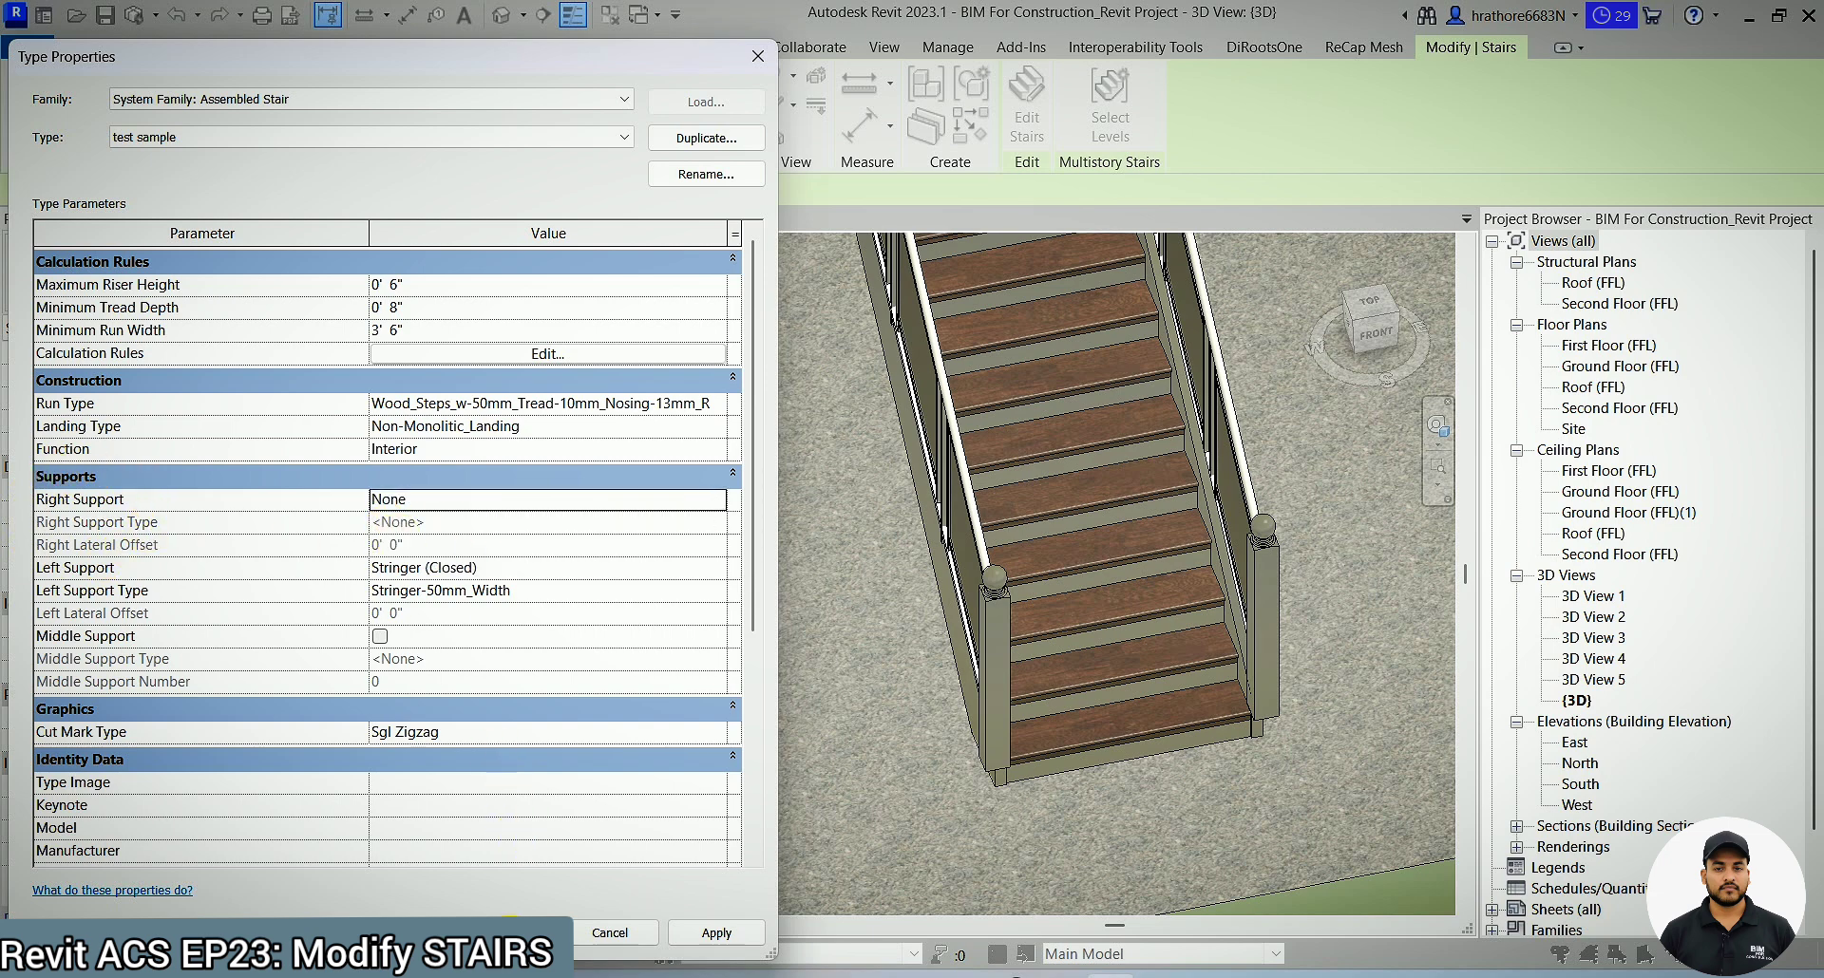
left_click(511, 928)
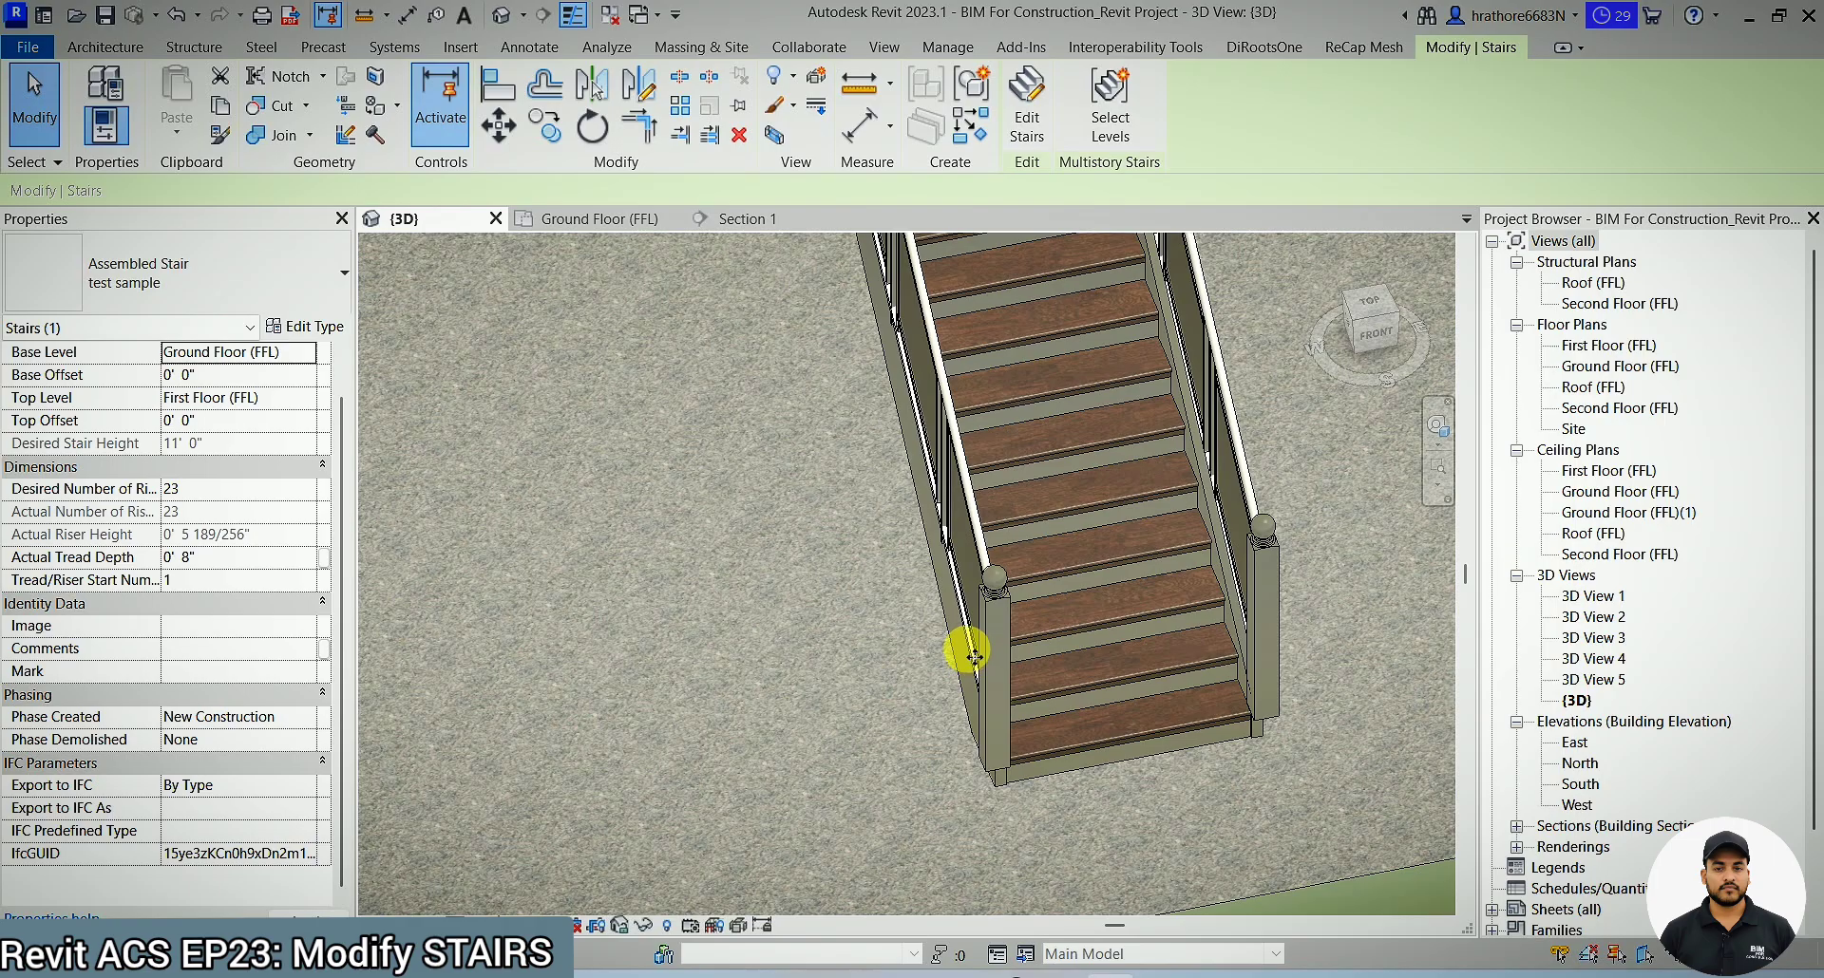
- Set the test sample stair type's Left Support to Carriage (Open), deleting the angular dimension that can't be formed
scroll(973, 657, "down", 3)
middle_click_drag(961, 644, 1007, 466, "shift")
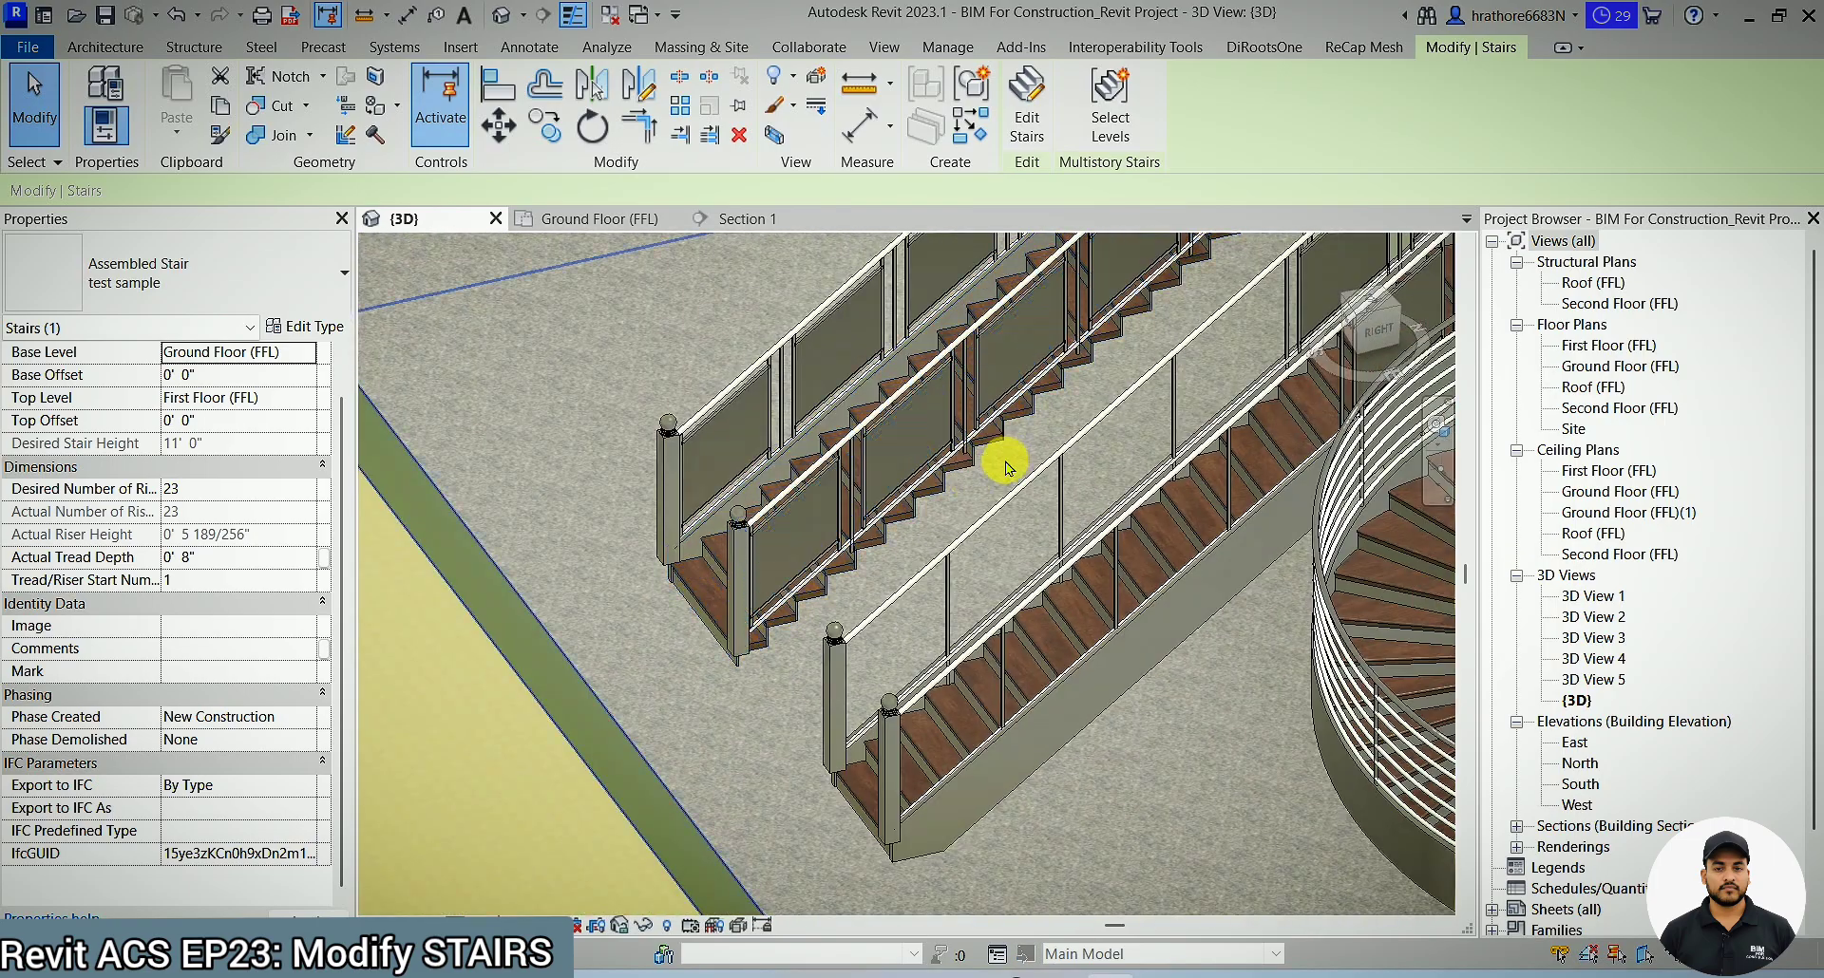
middle_click_drag(868, 569, 719, 584, "shift")
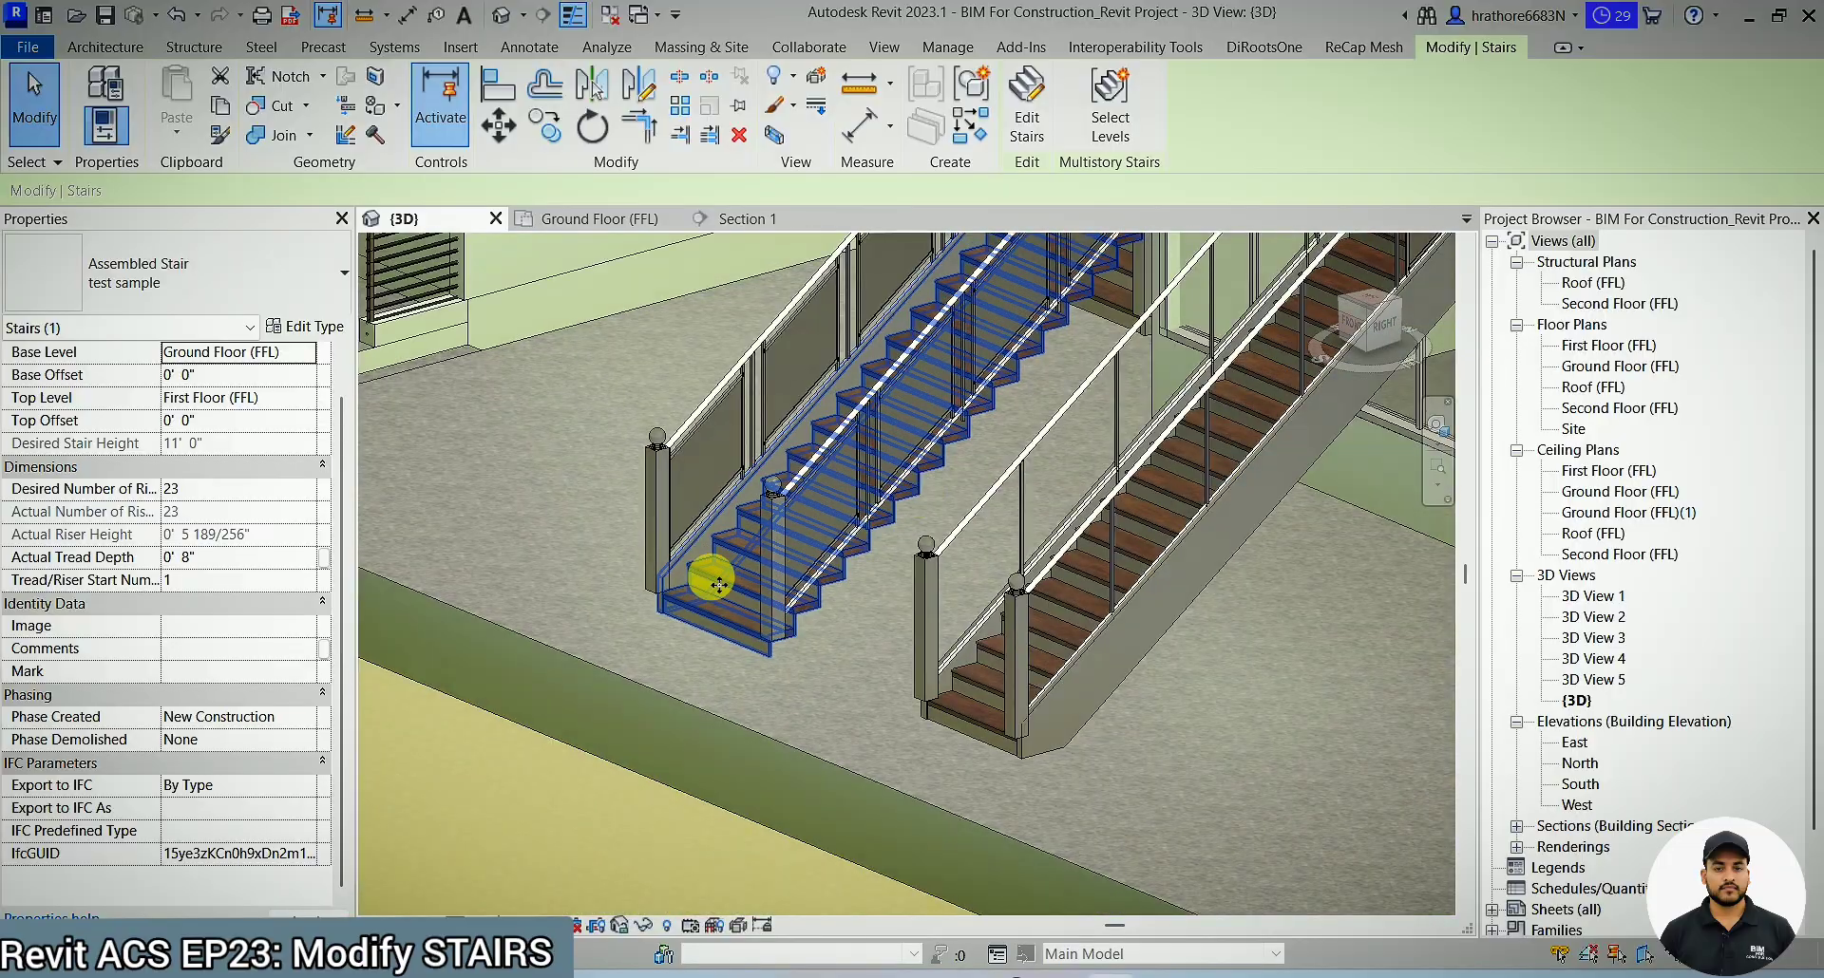
left_click(888, 686)
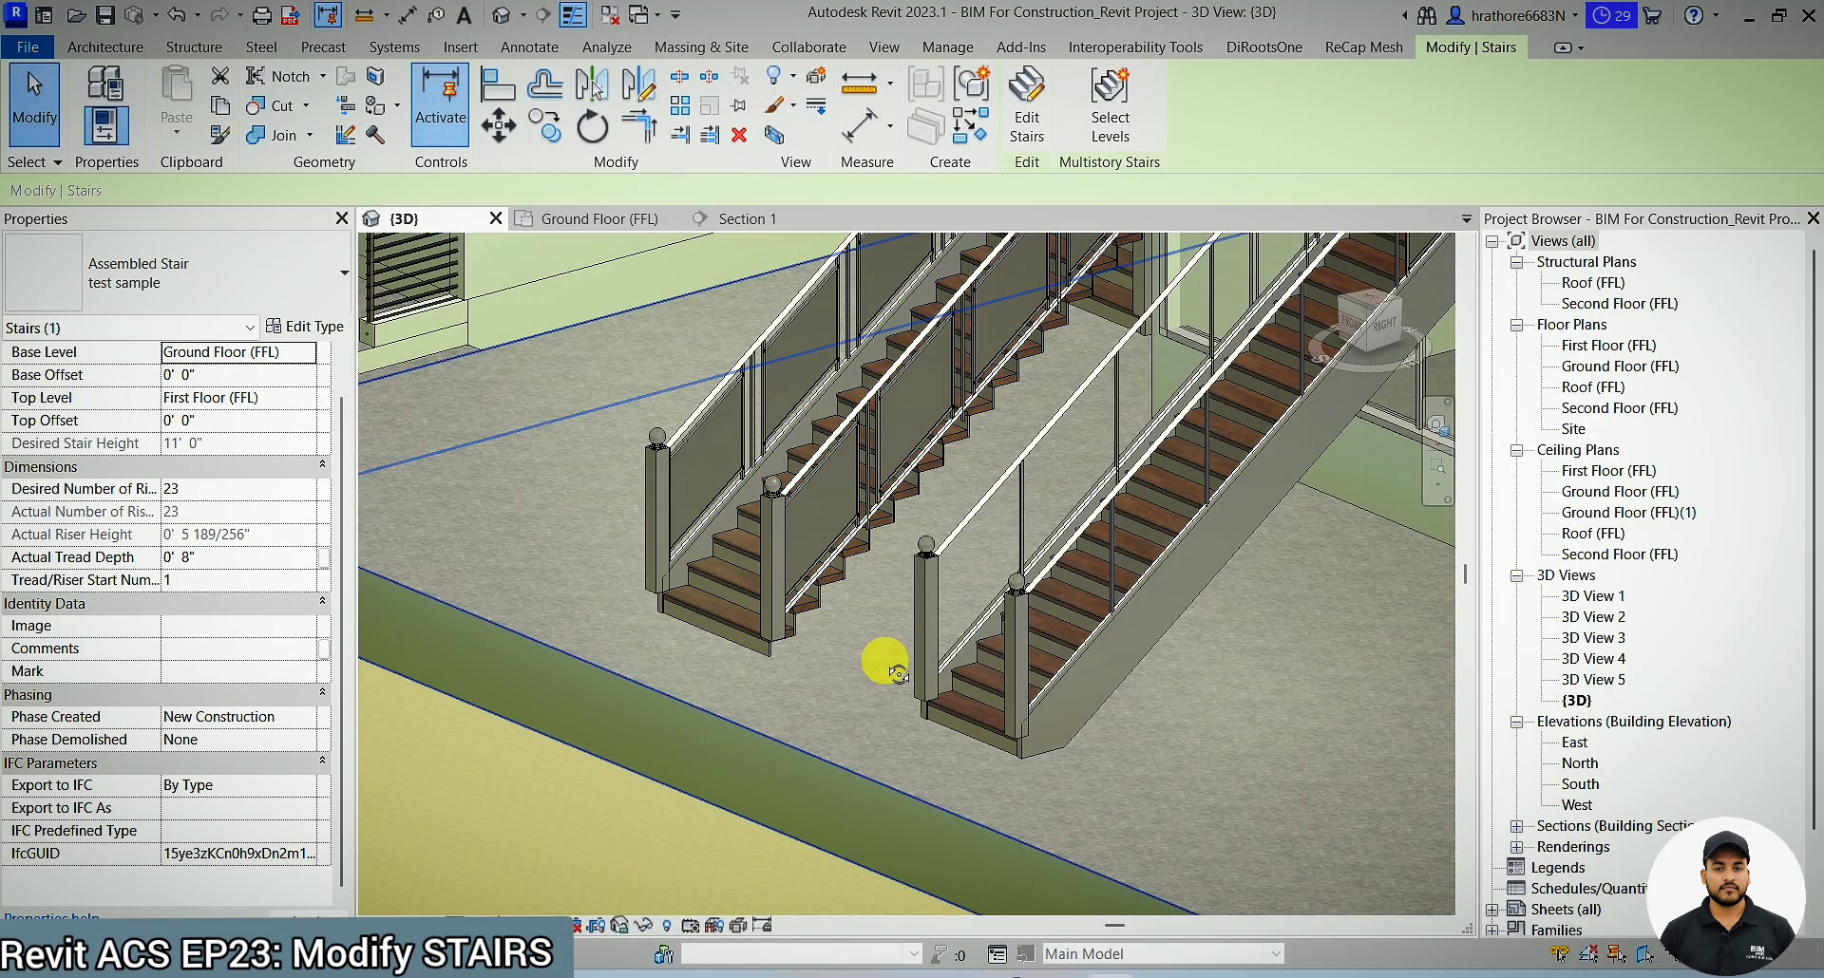
middle_click_drag(898, 673, 895, 626, "shift")
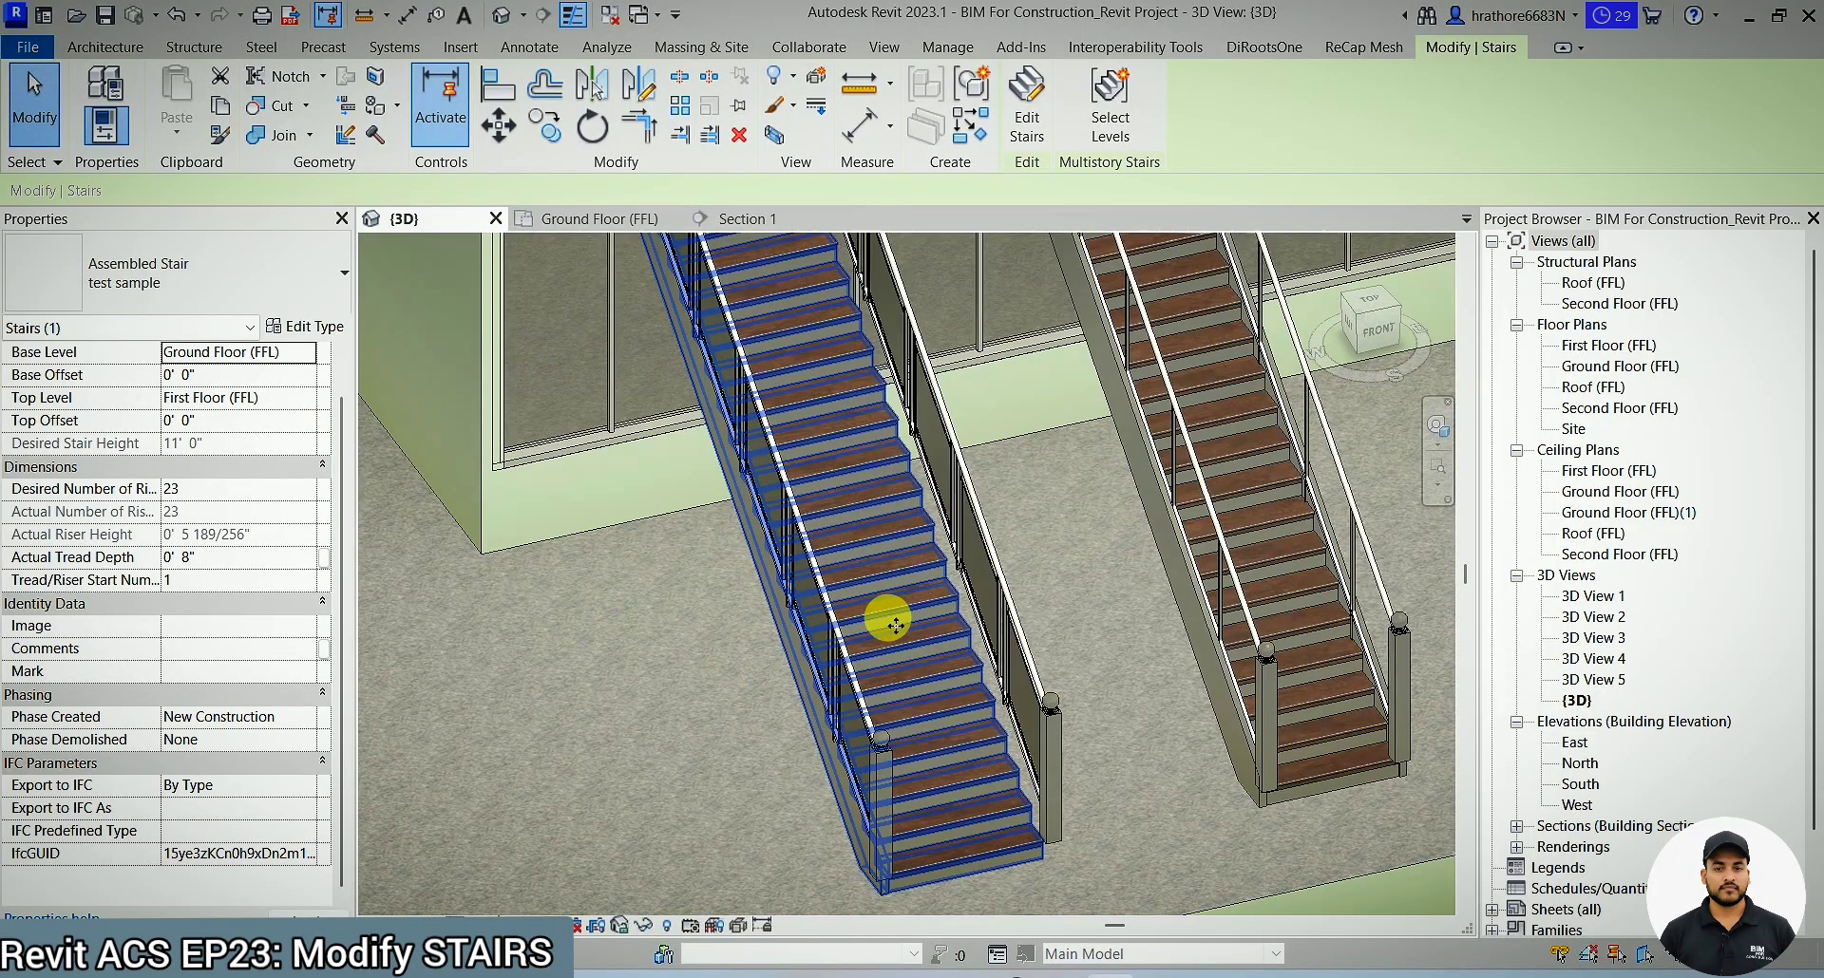
key("Escape")
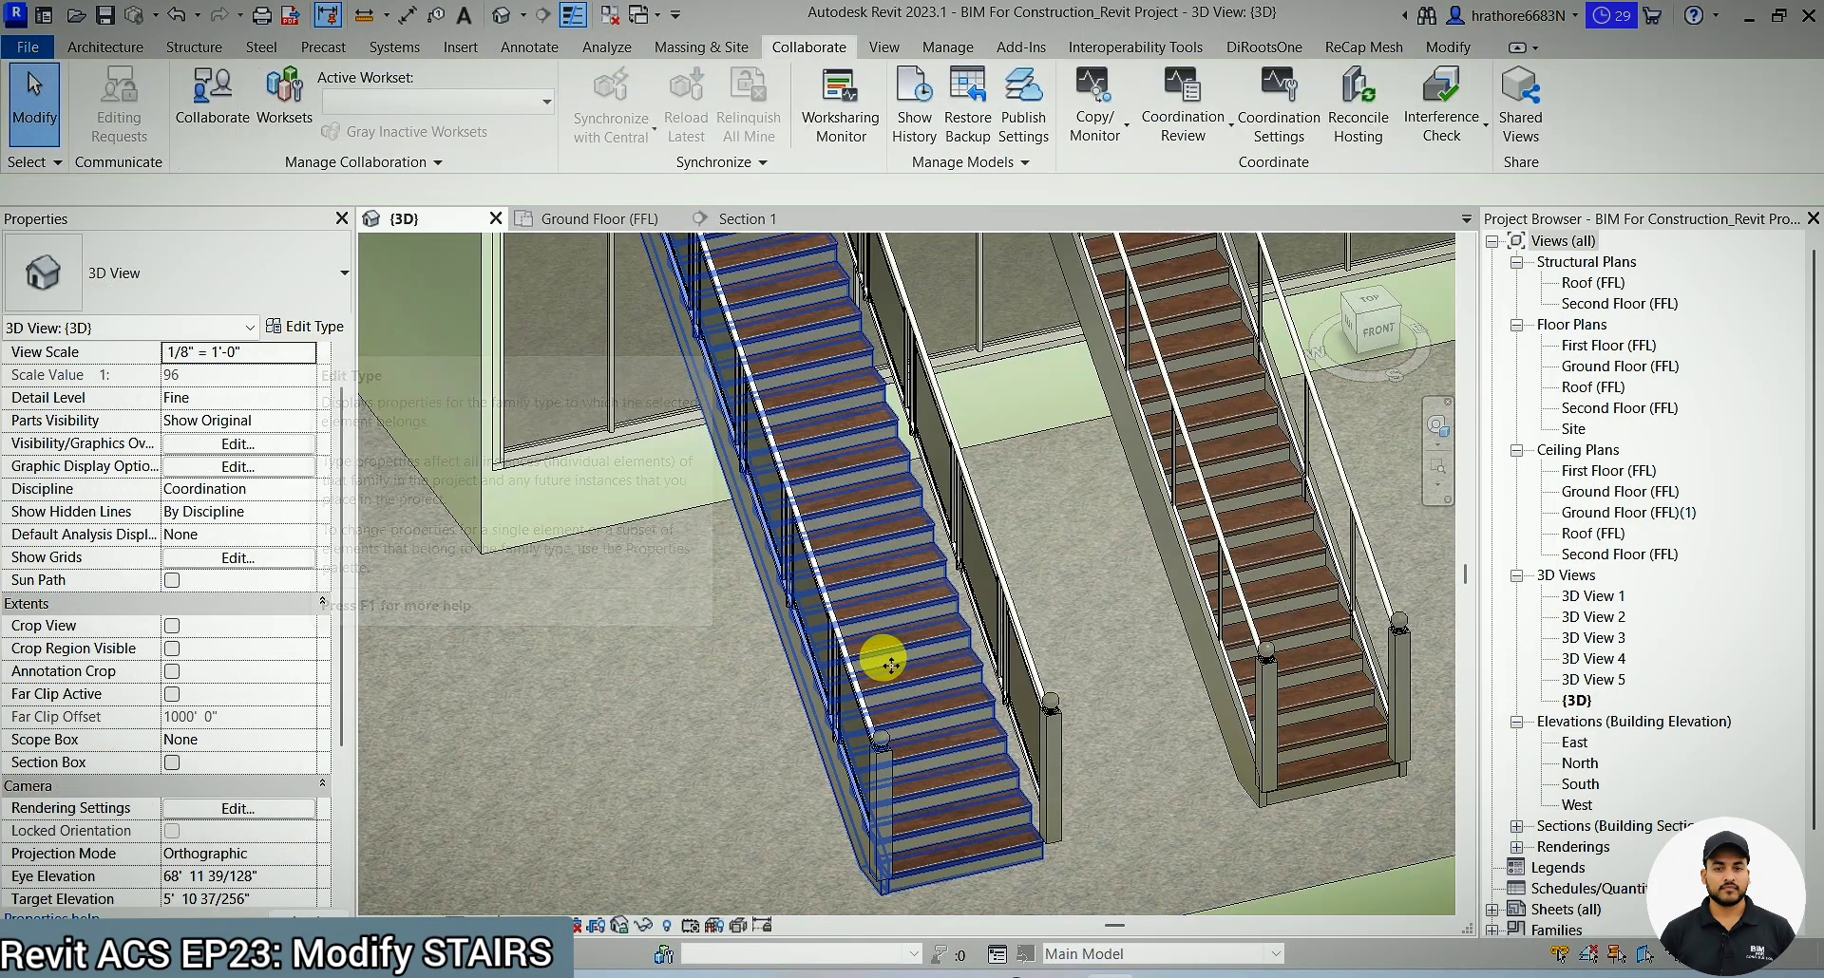
left_click(890, 665)
left_click(305, 326)
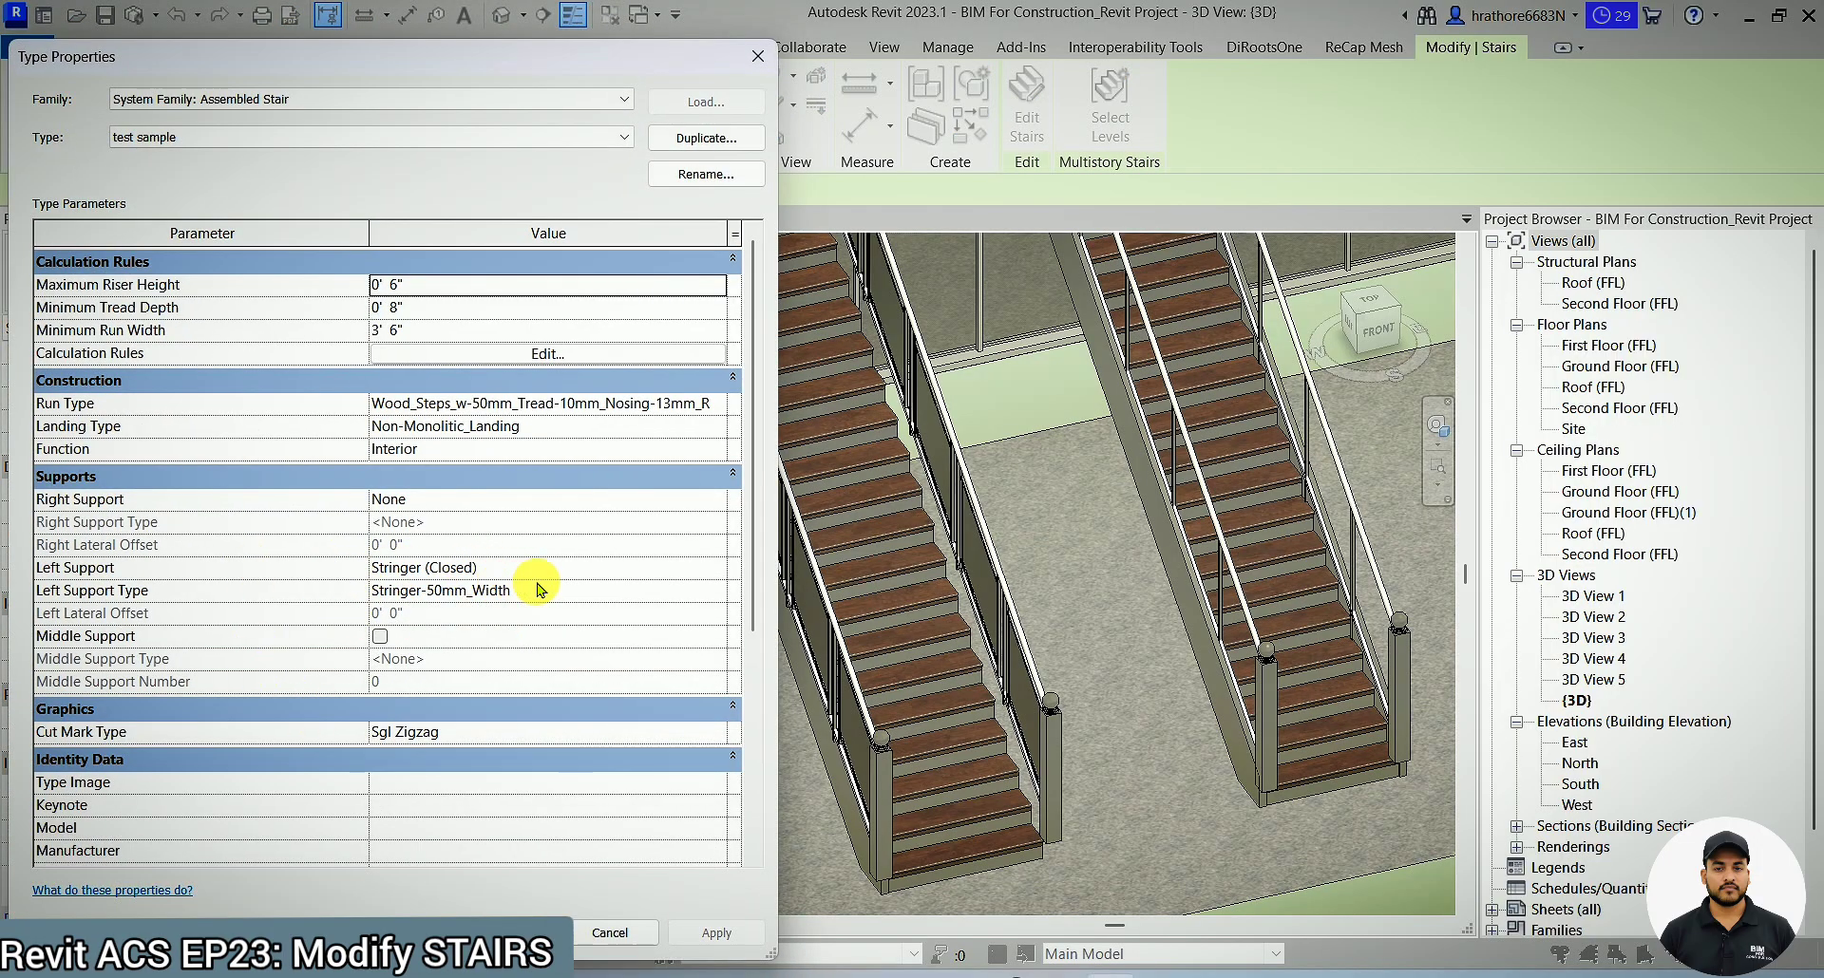
left_click(714, 567)
left_click(717, 567)
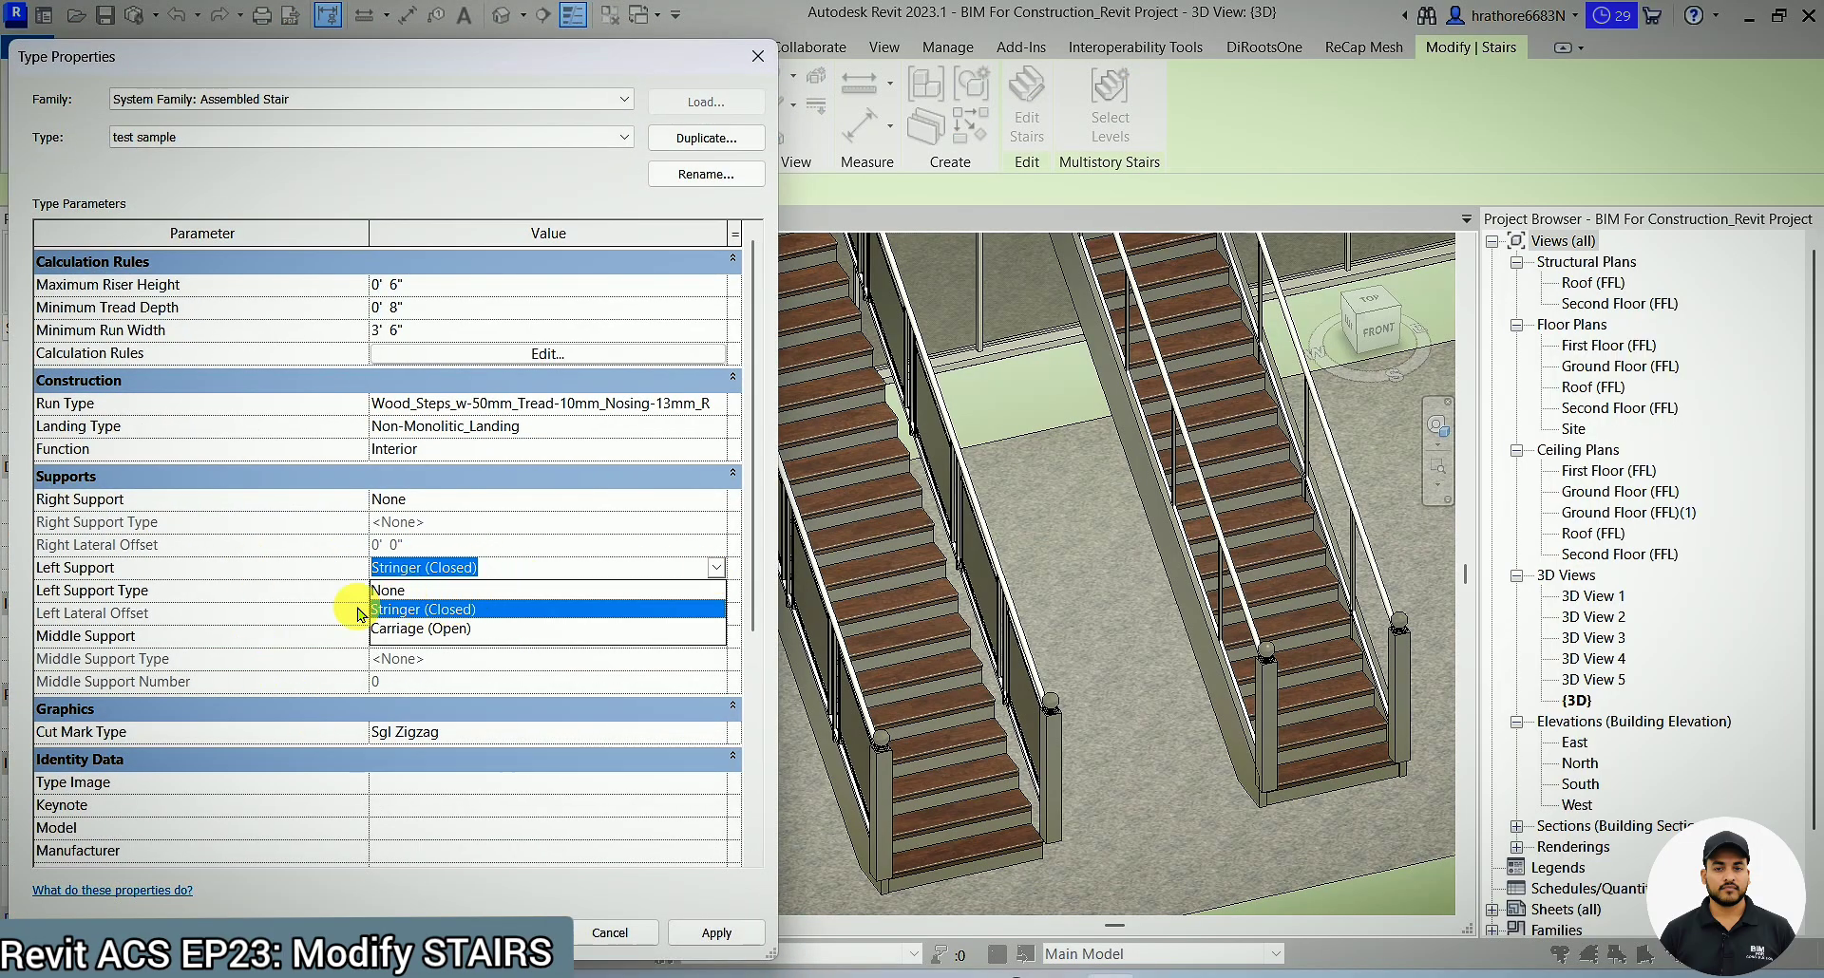
left_click(420, 630)
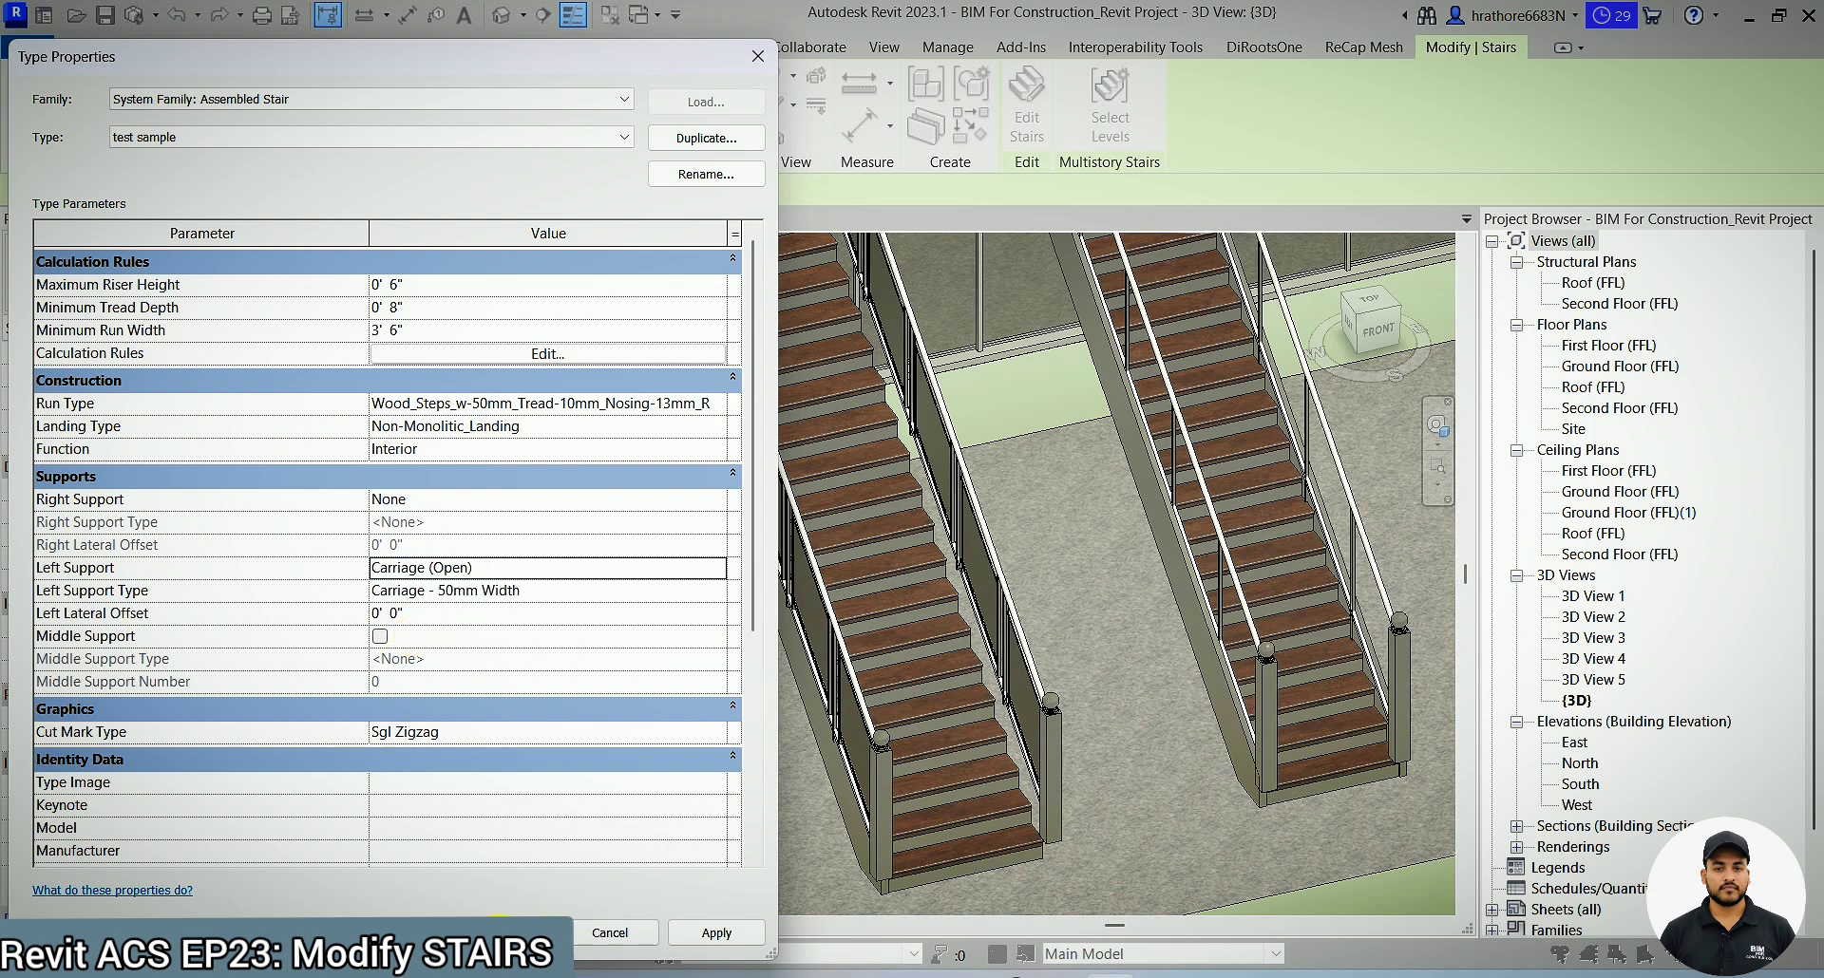
left_click(499, 933)
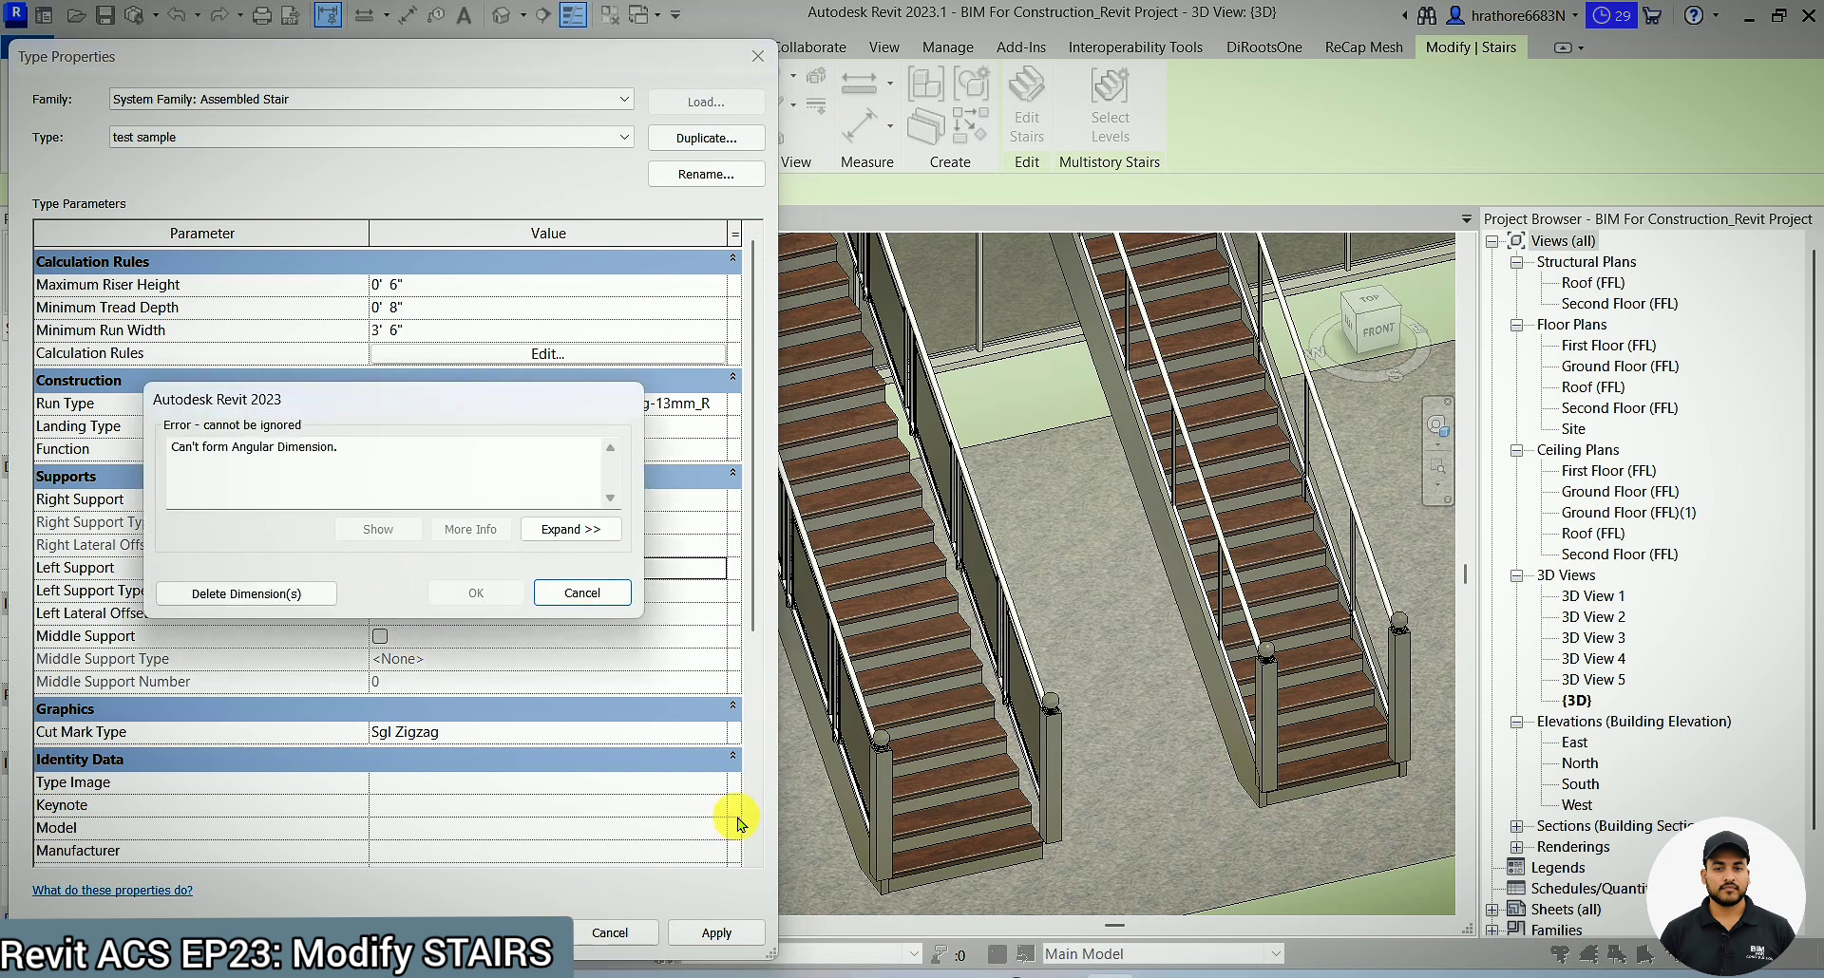
left_click(244, 594)
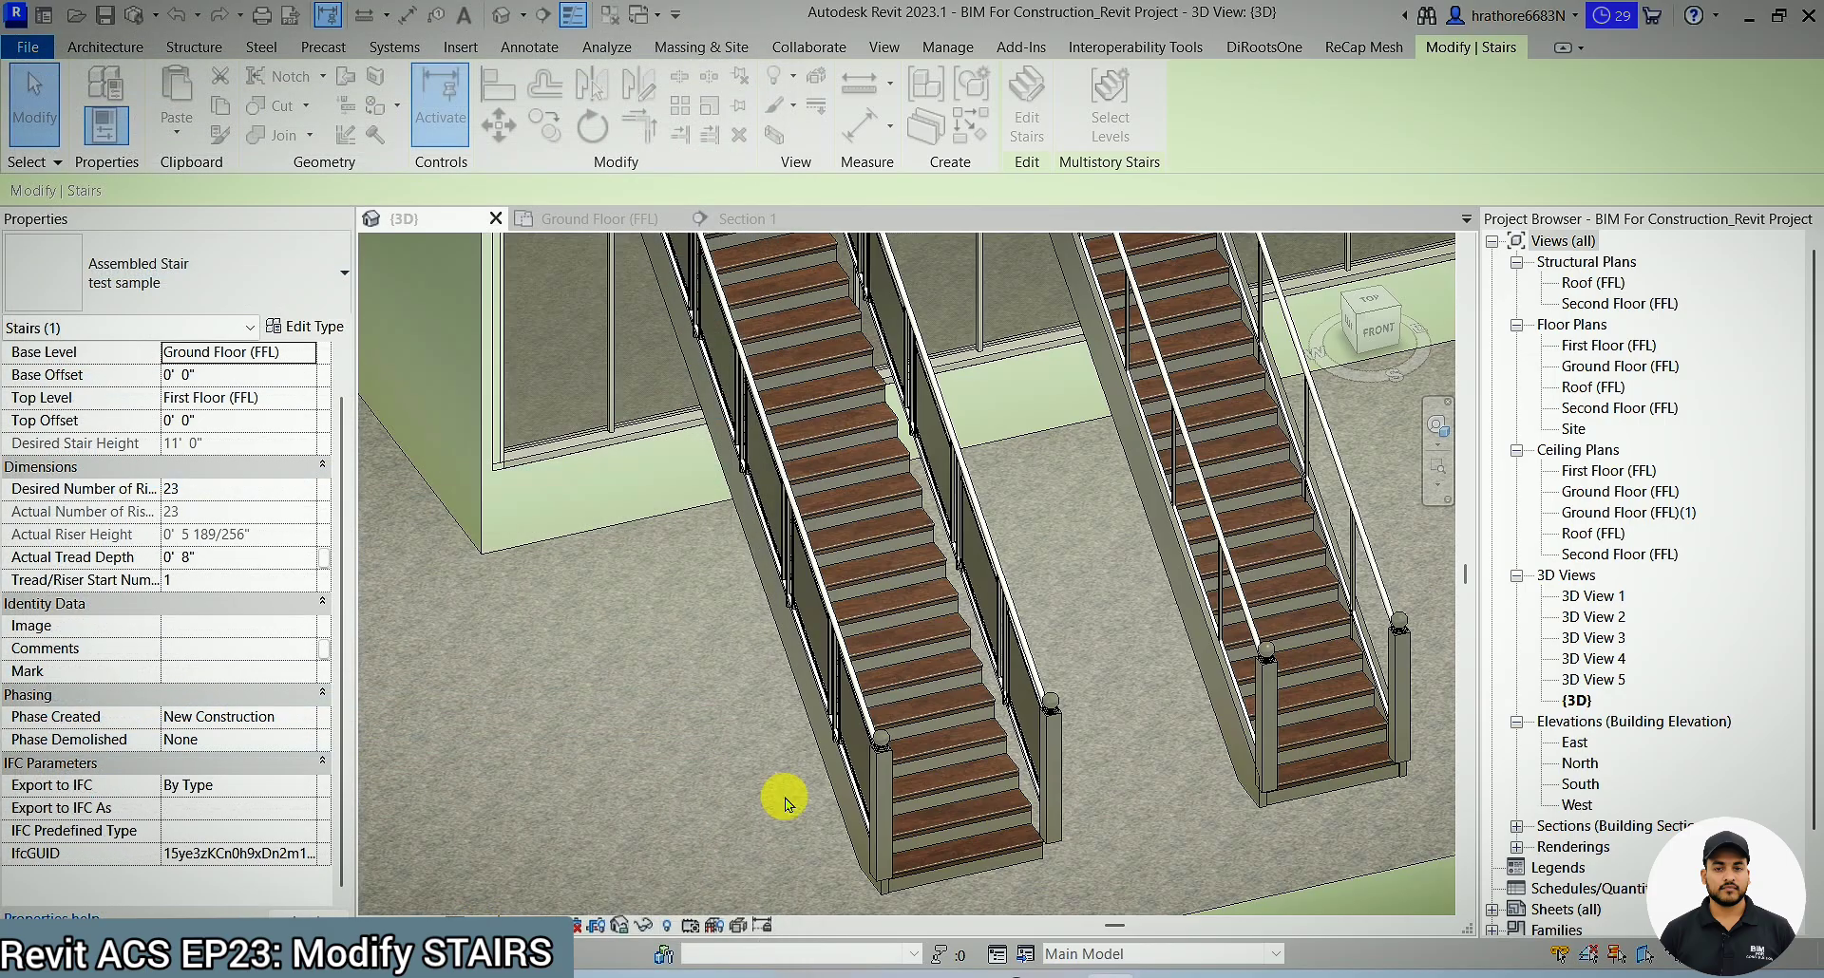
- Set the Left Support of the test sample stair type to None
scroll(830, 830, "up", 5)
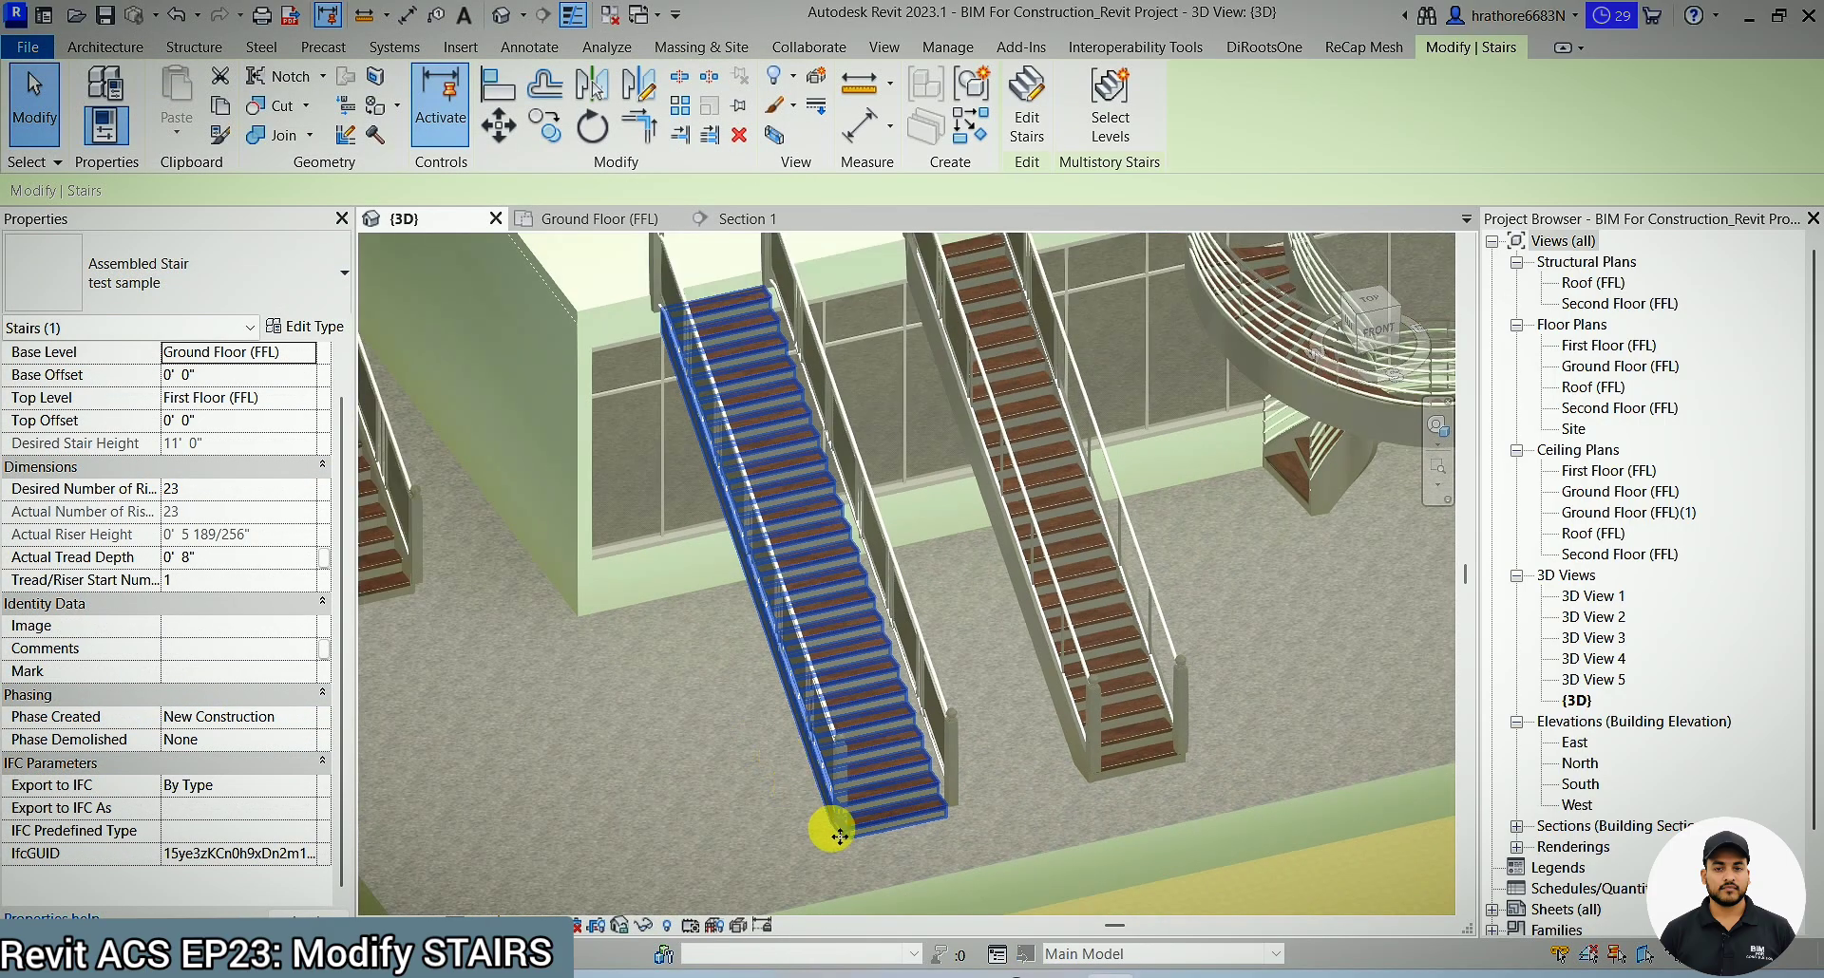
key("Escape")
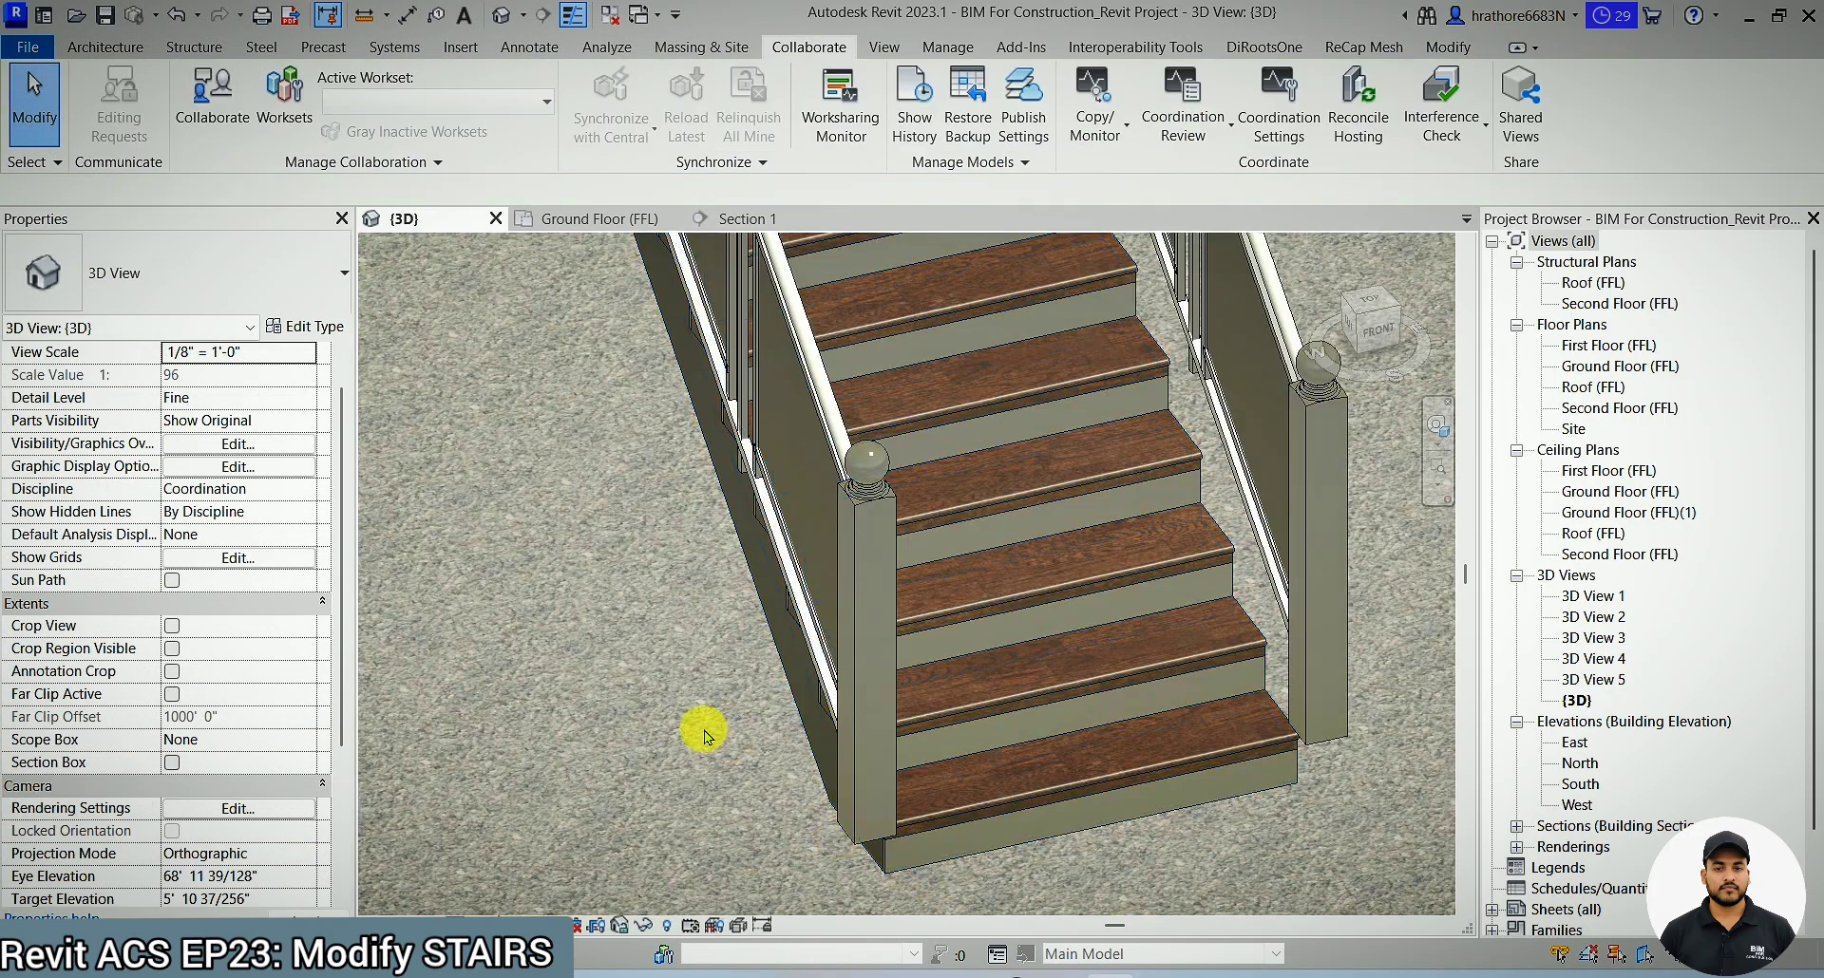
scroll(696, 726, "down", 4)
scroll(784, 665, "down", 3)
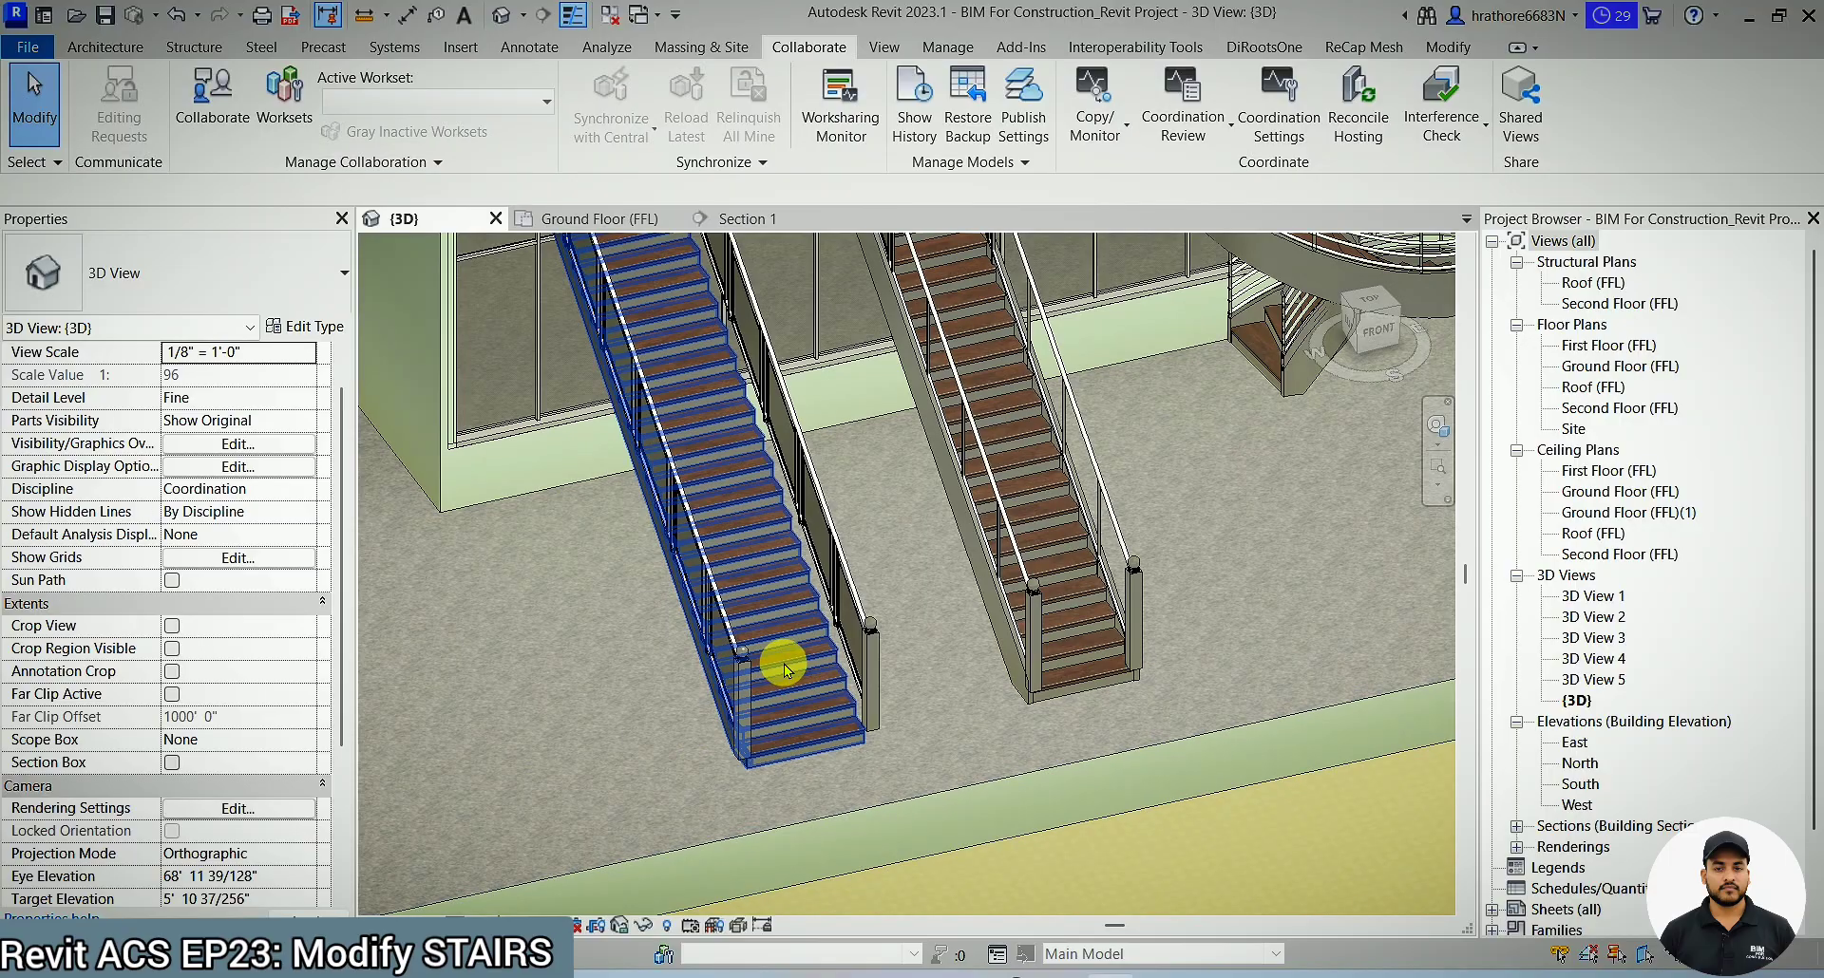
left_click(784, 664)
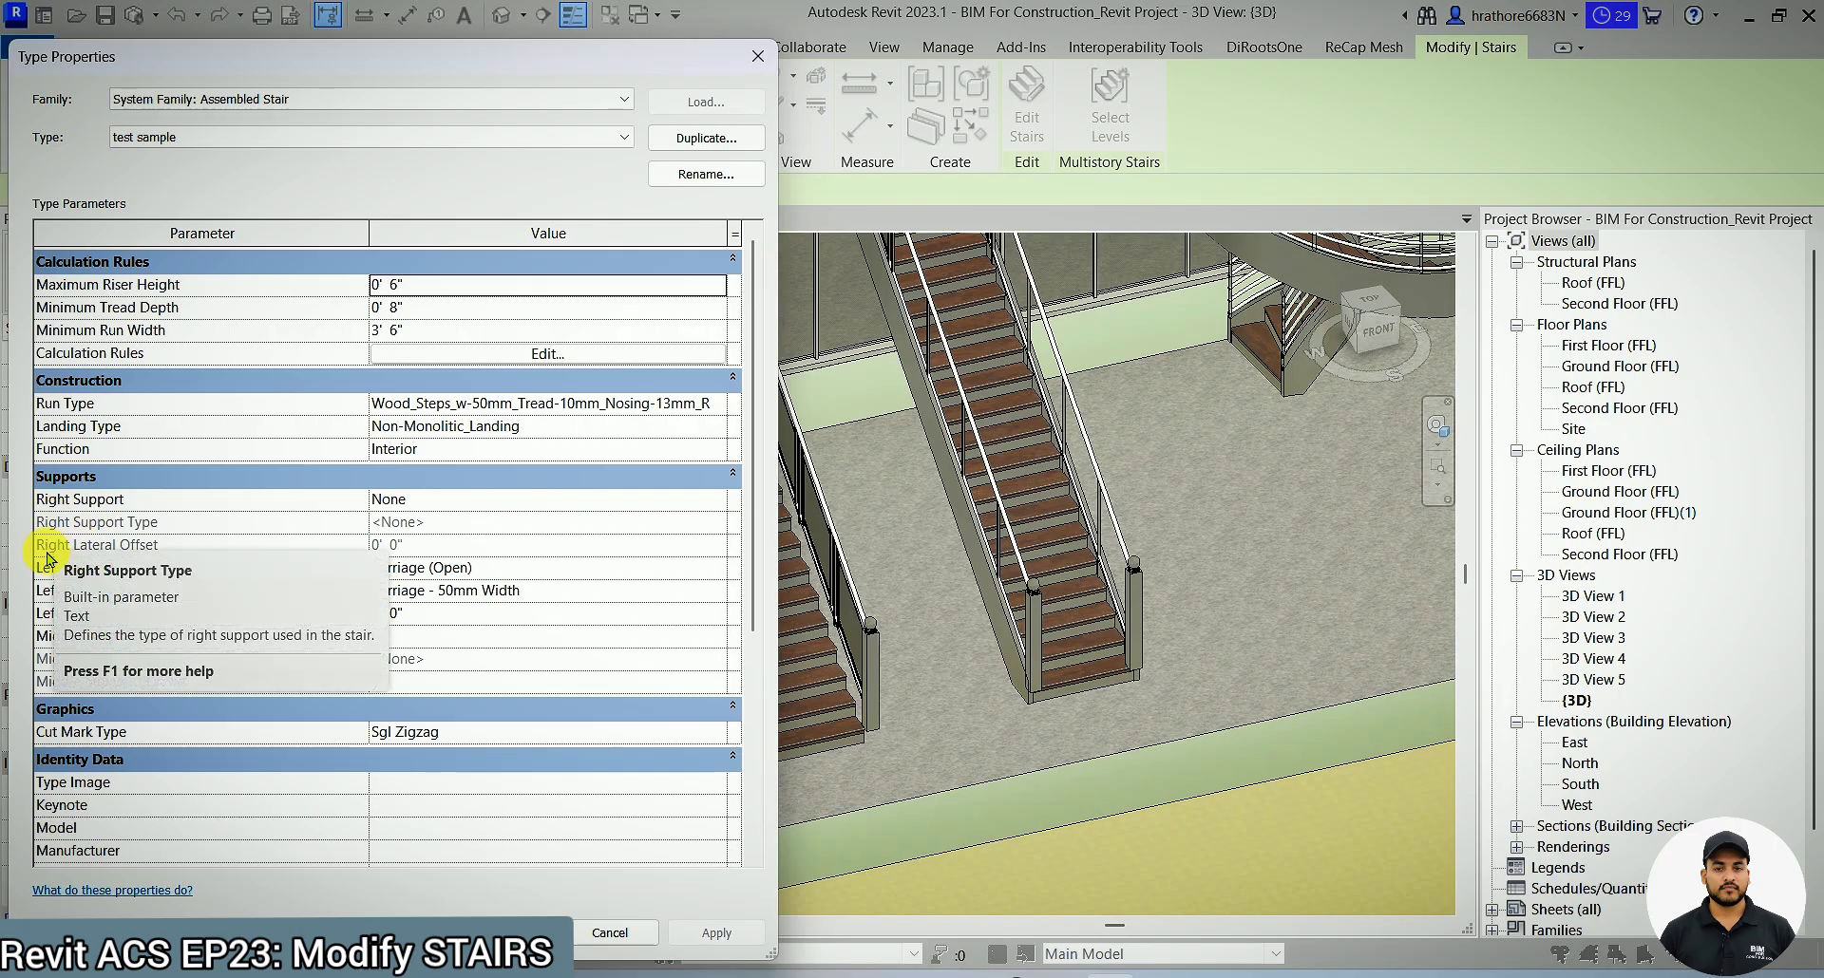
left_click(704, 573)
left_click(716, 568)
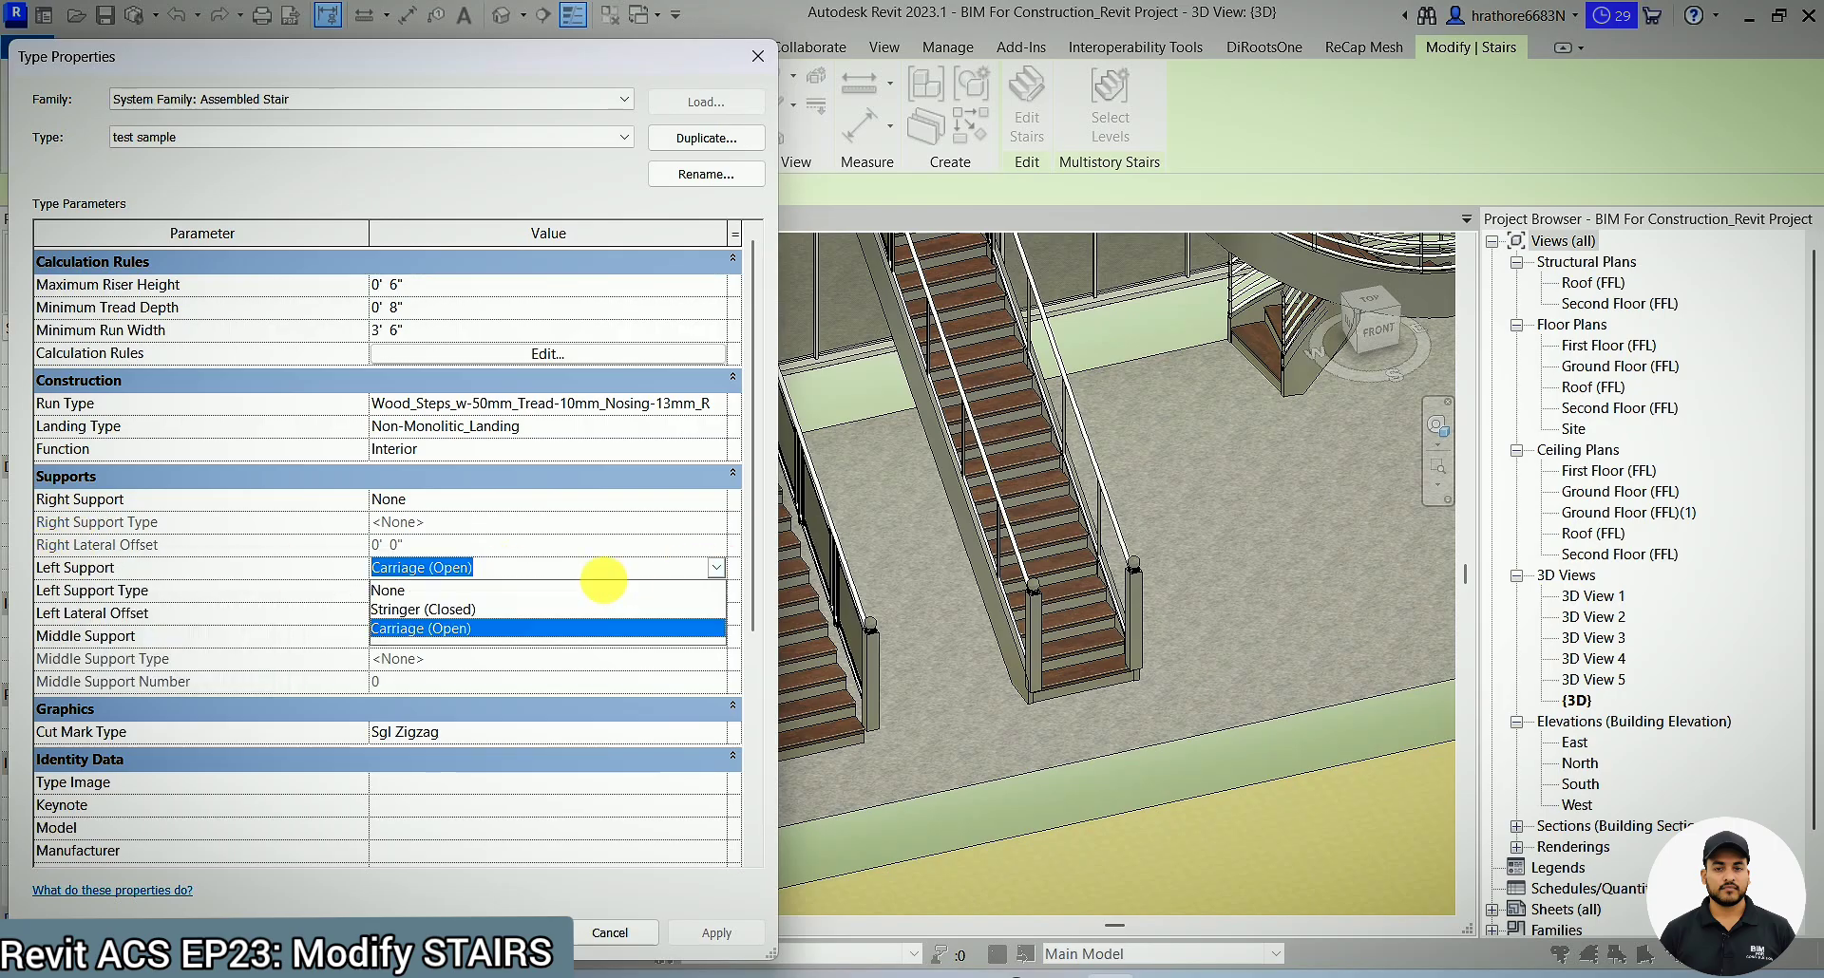
left_click(503, 589)
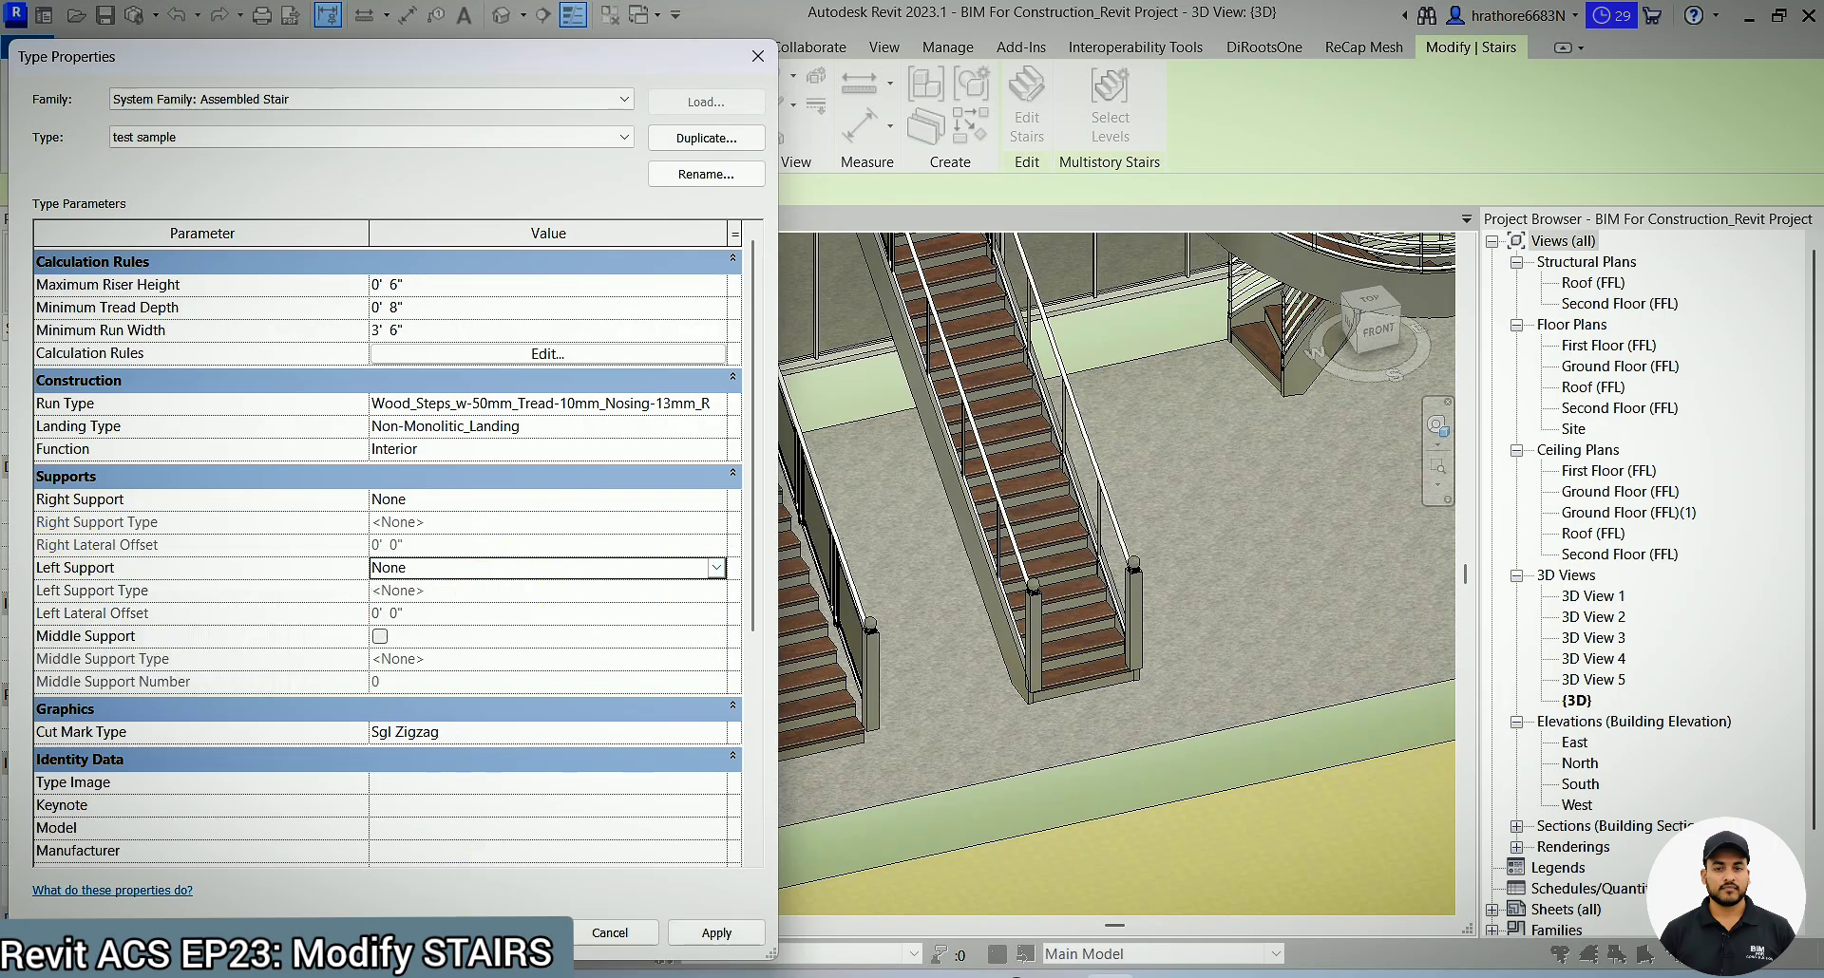
key("Return")
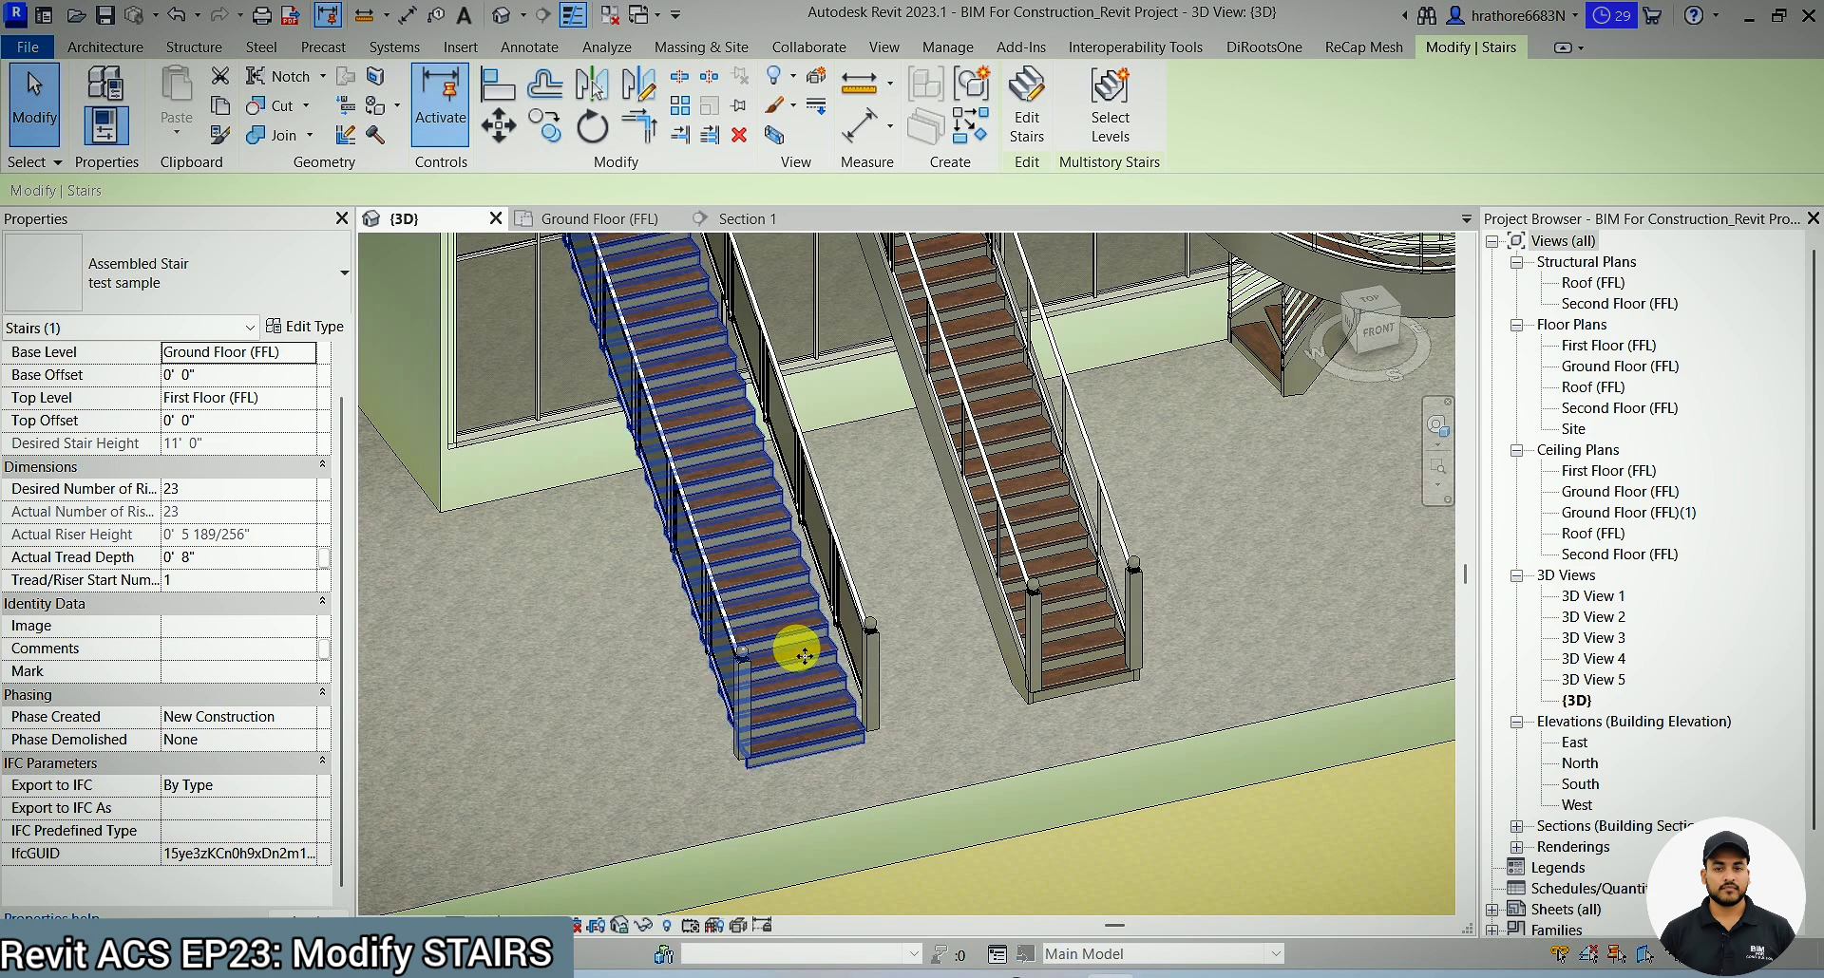
- Temporarily isolate the 23-riser stair in the 3D view and examine its treads and risers from the side
key("h")
key("i")
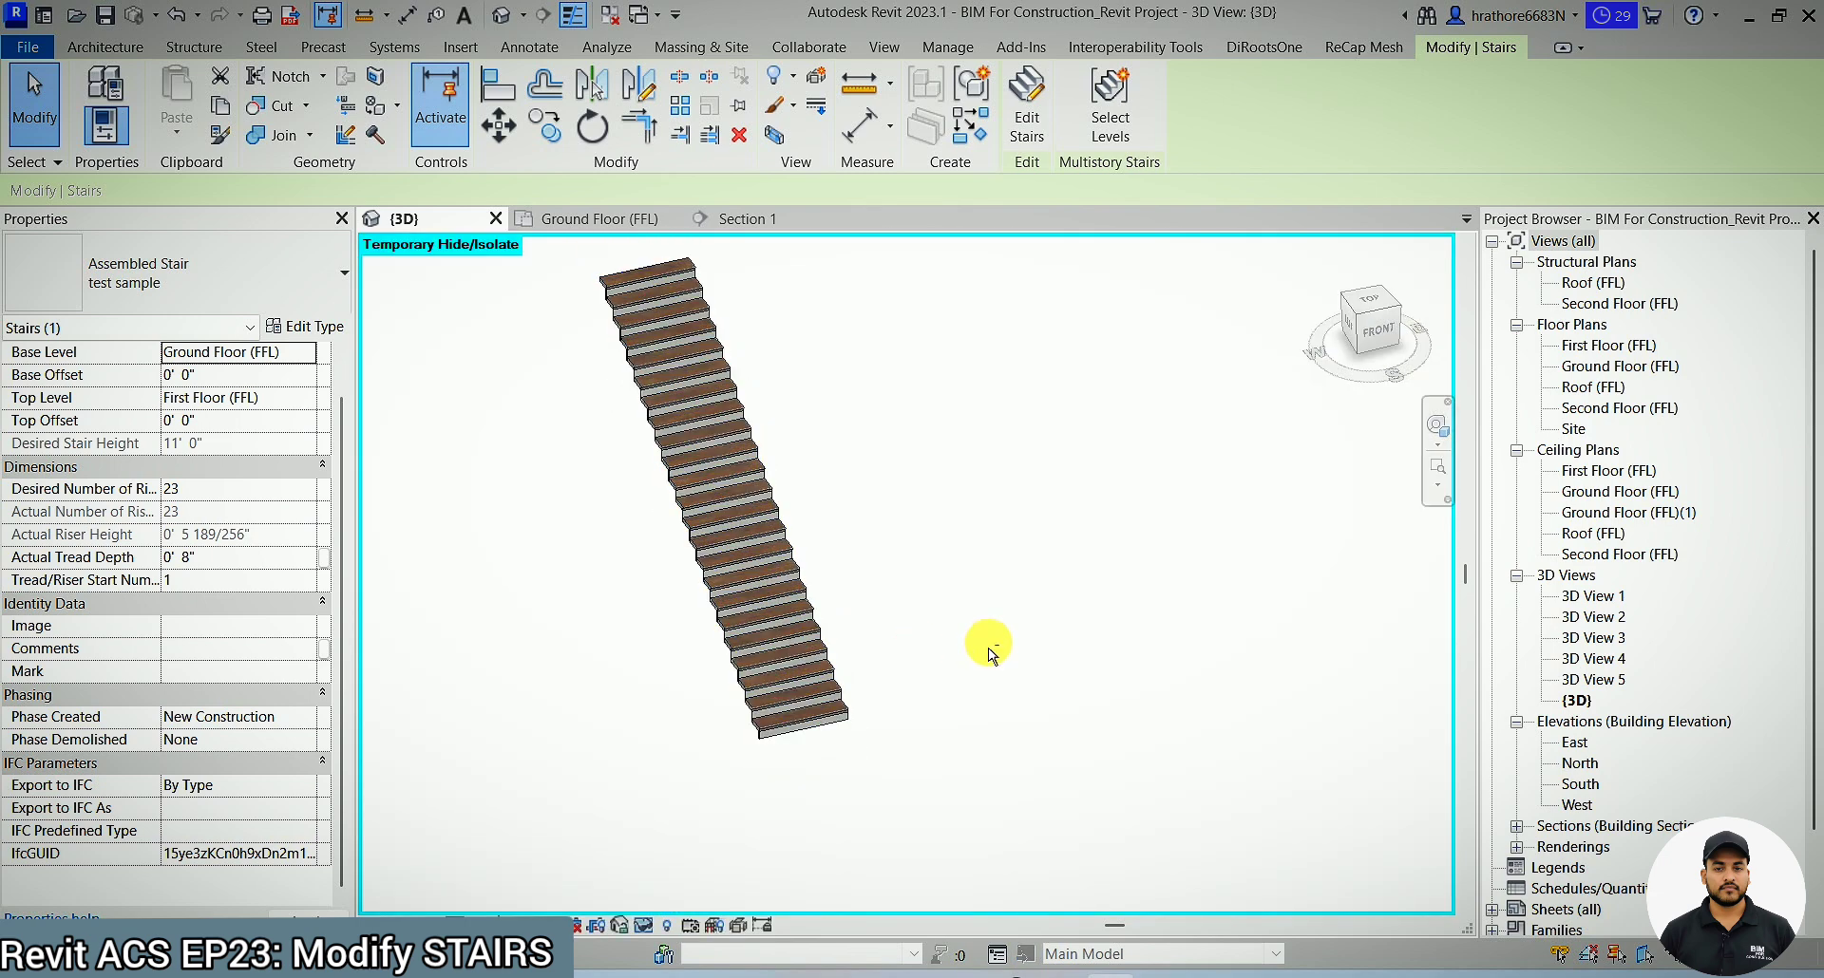
left_click(689, 630)
left_click(767, 685)
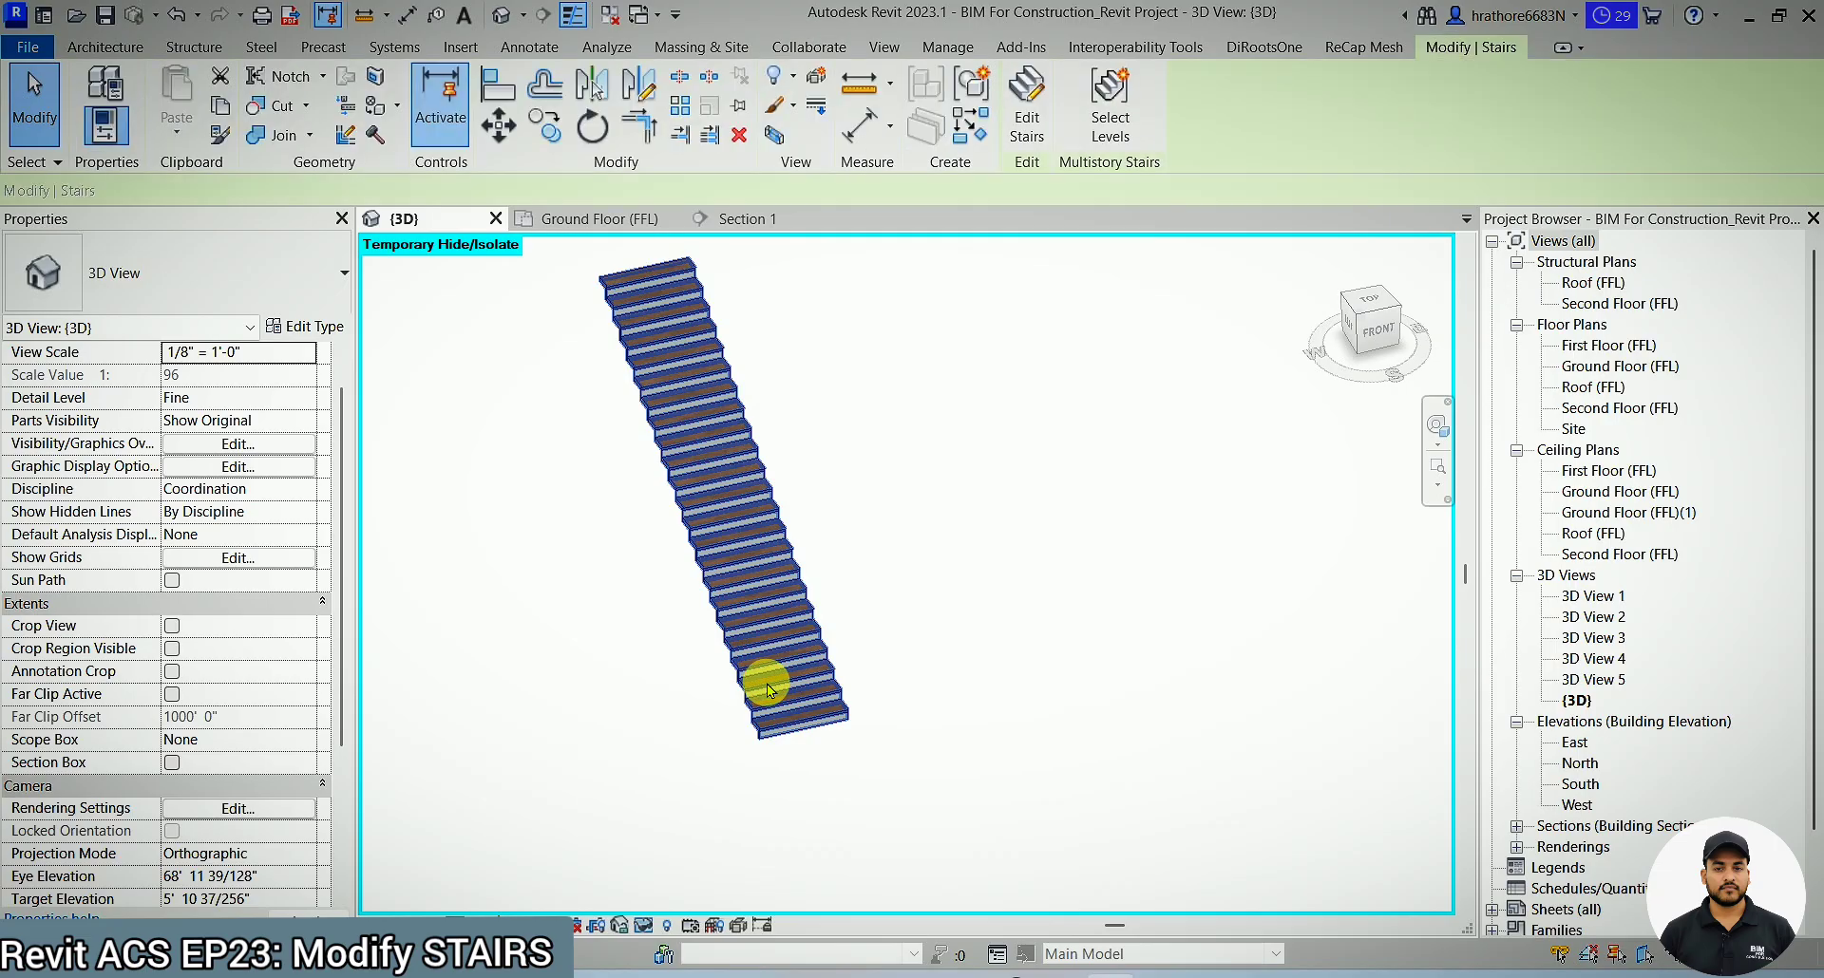
scroll(767, 684, "up", 3)
middle_click_drag(887, 692, 989, 619, "shift")
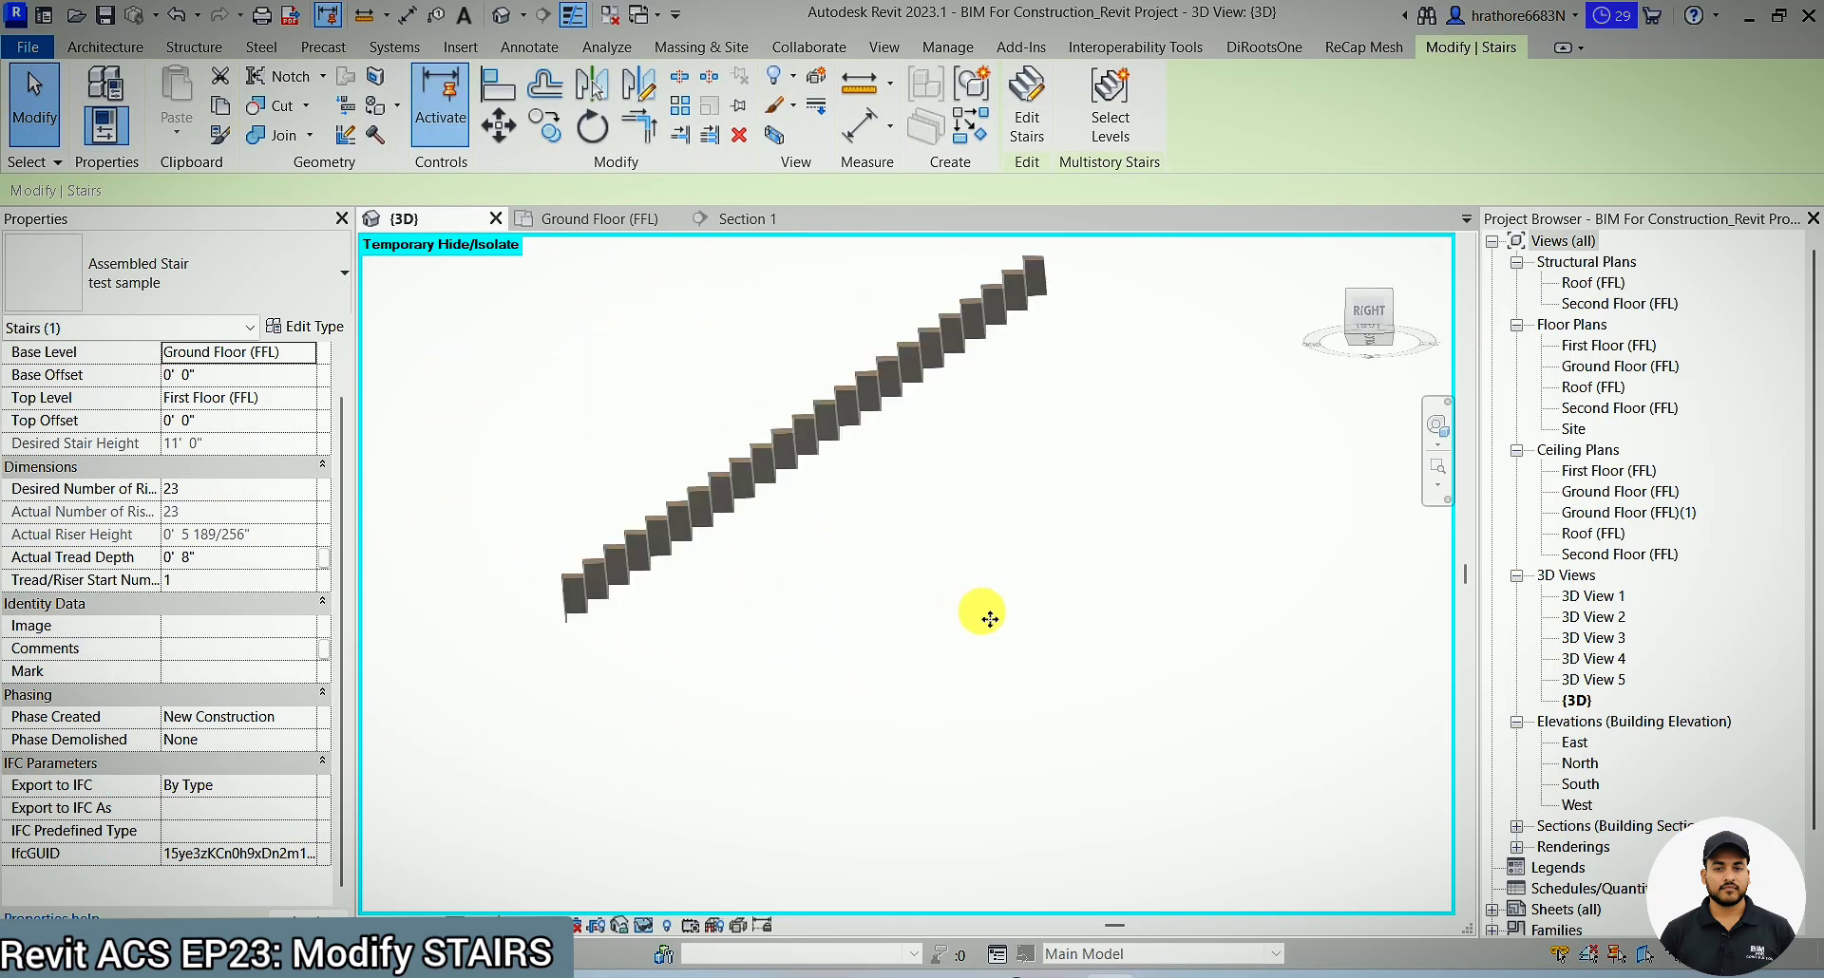
- Examine the isolated stair's treads and risers from underneath and from above
scroll(989, 619, "down", 1)
left_click(704, 519)
scroll(705, 519, "up", 4)
left_click(541, 690)
scroll(548, 697, "down", 2)
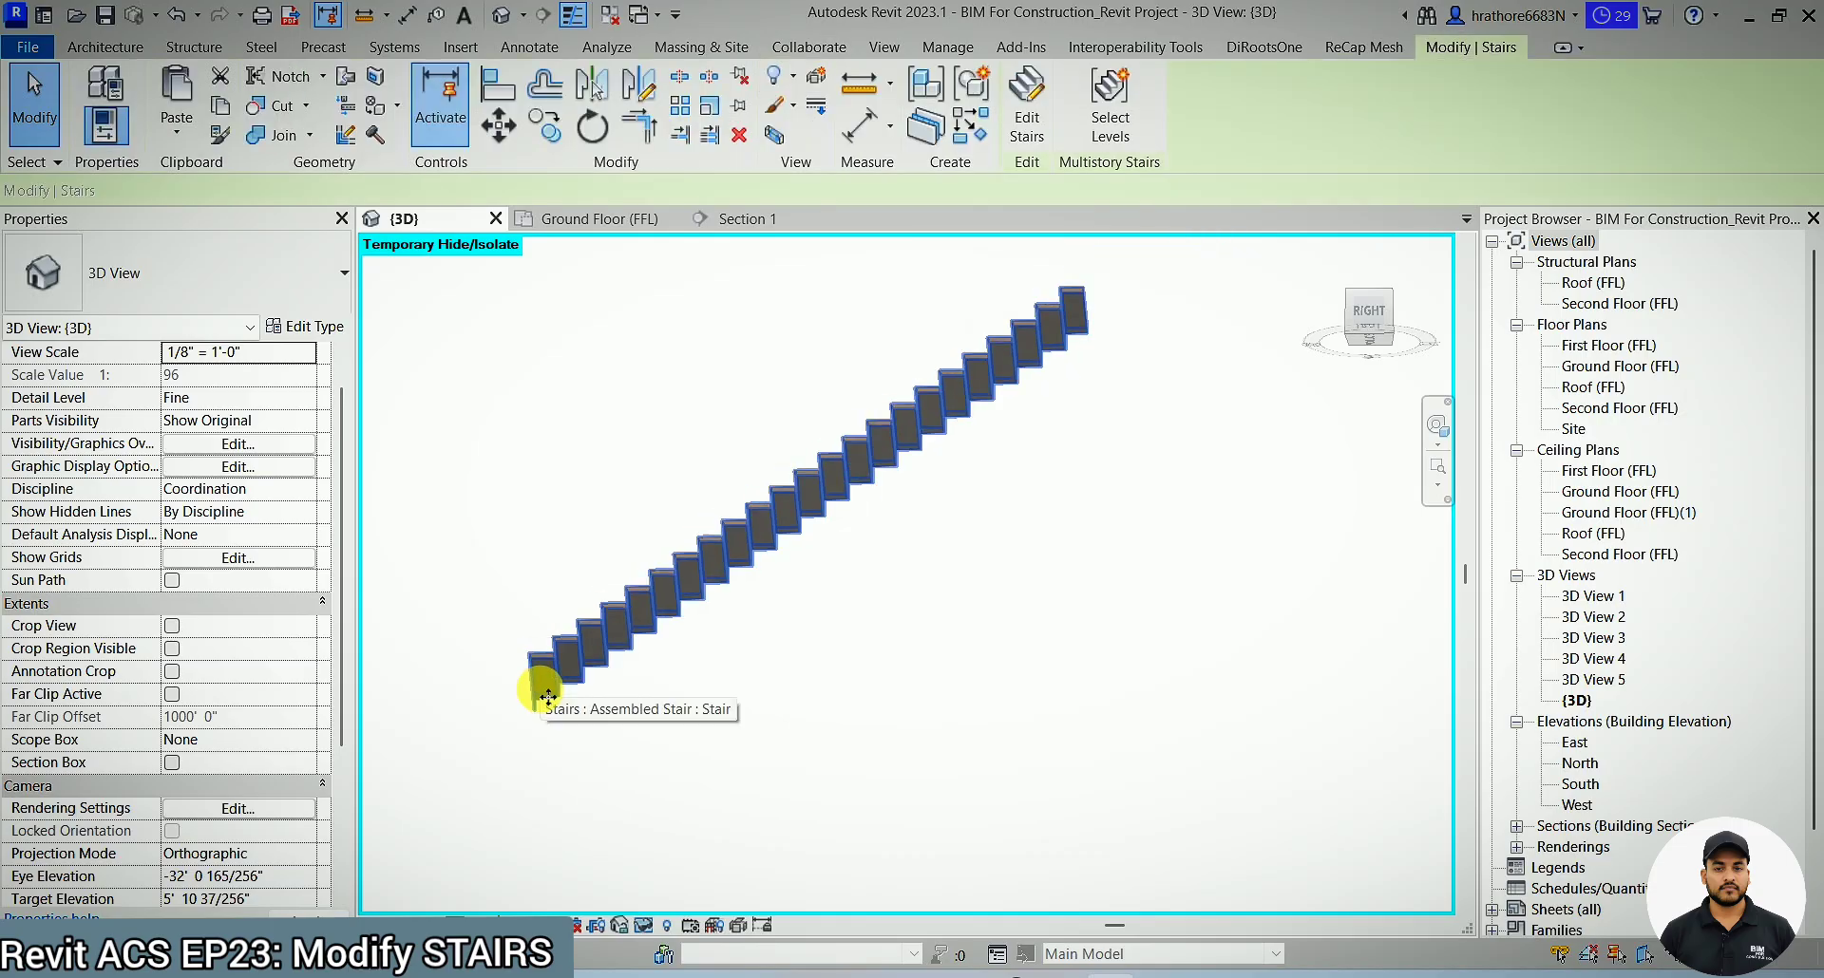
middle_click_drag(623, 721, 506, 823, "shift")
left_click(513, 807)
left_click(574, 680)
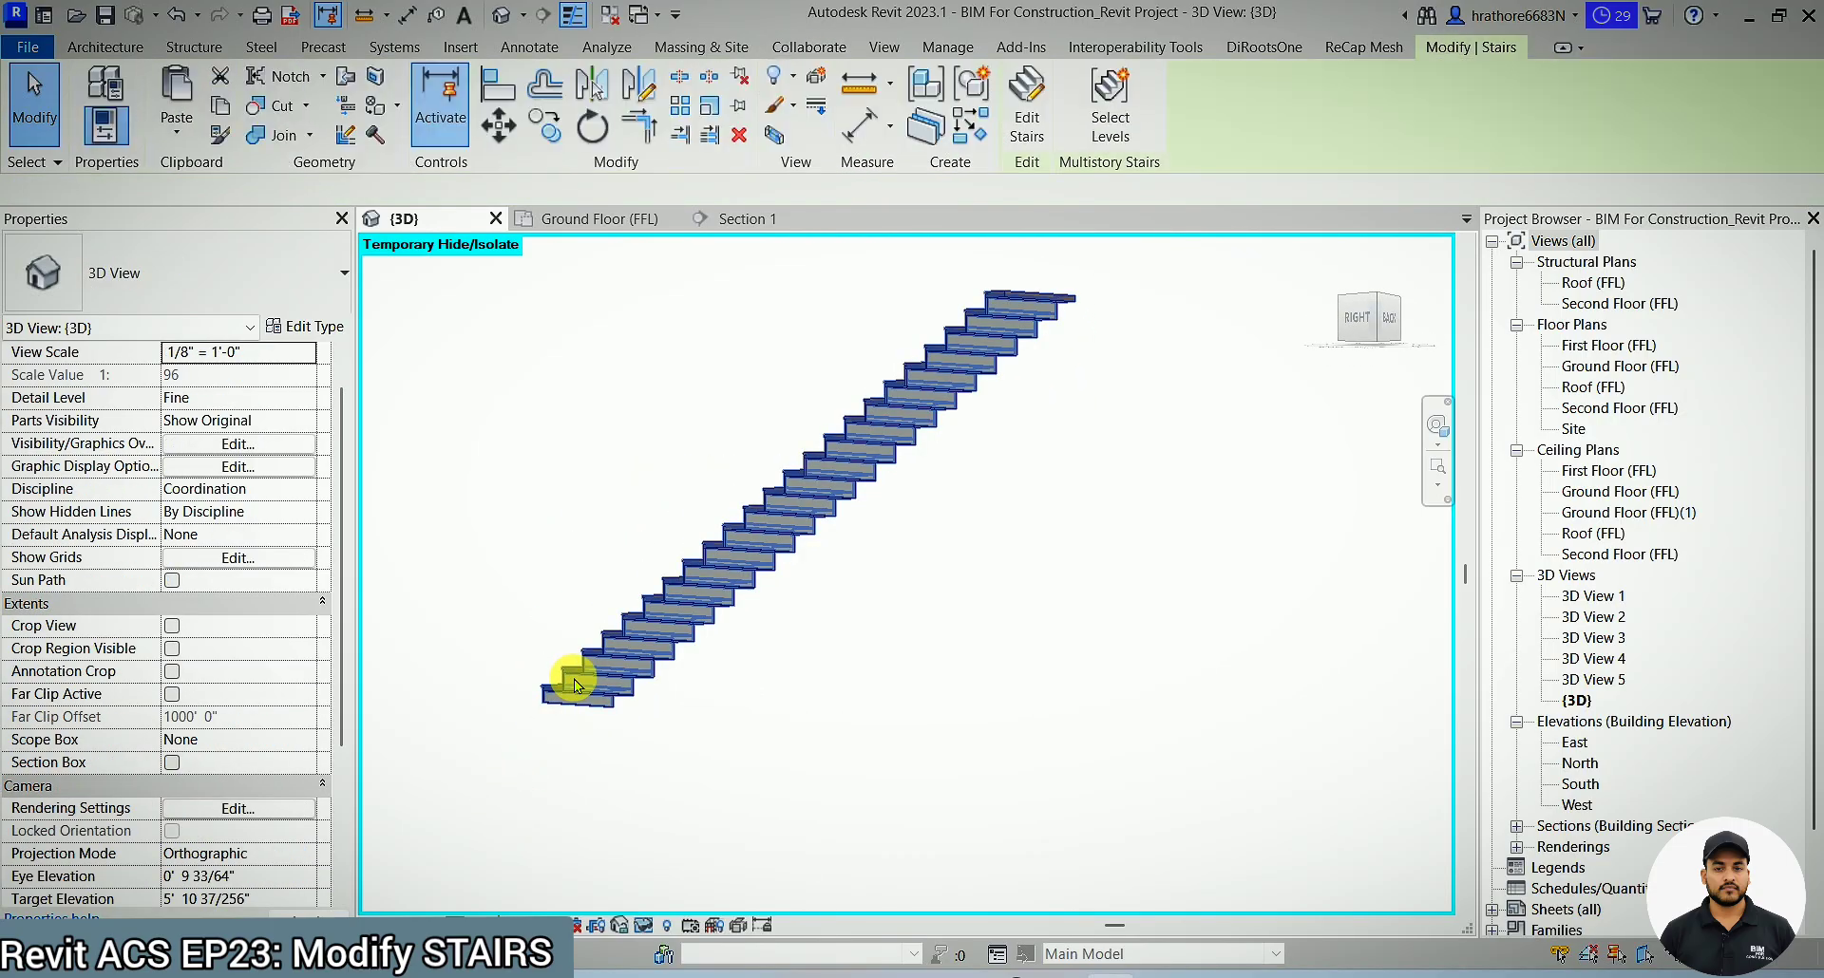
middle_click_drag(573, 680, 754, 671, "shift")
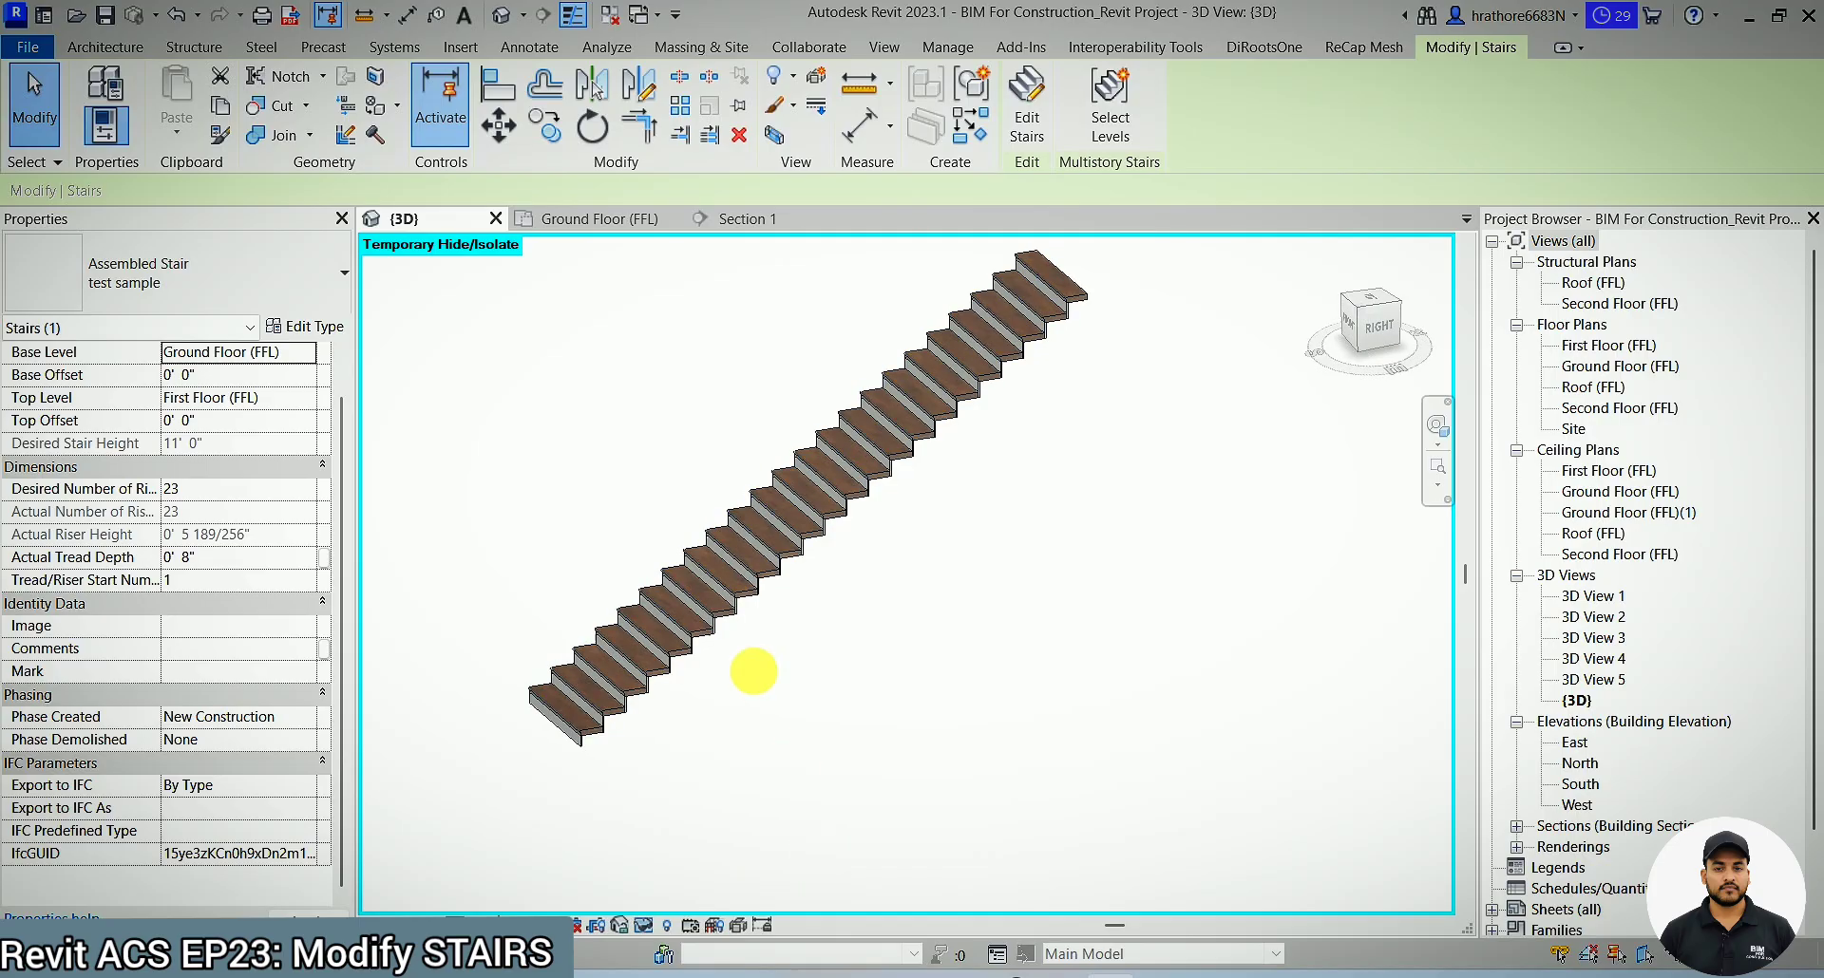
- Enable Middle Support in the test sample stair type and set the Middle Support Number to 2
left_click(319, 332)
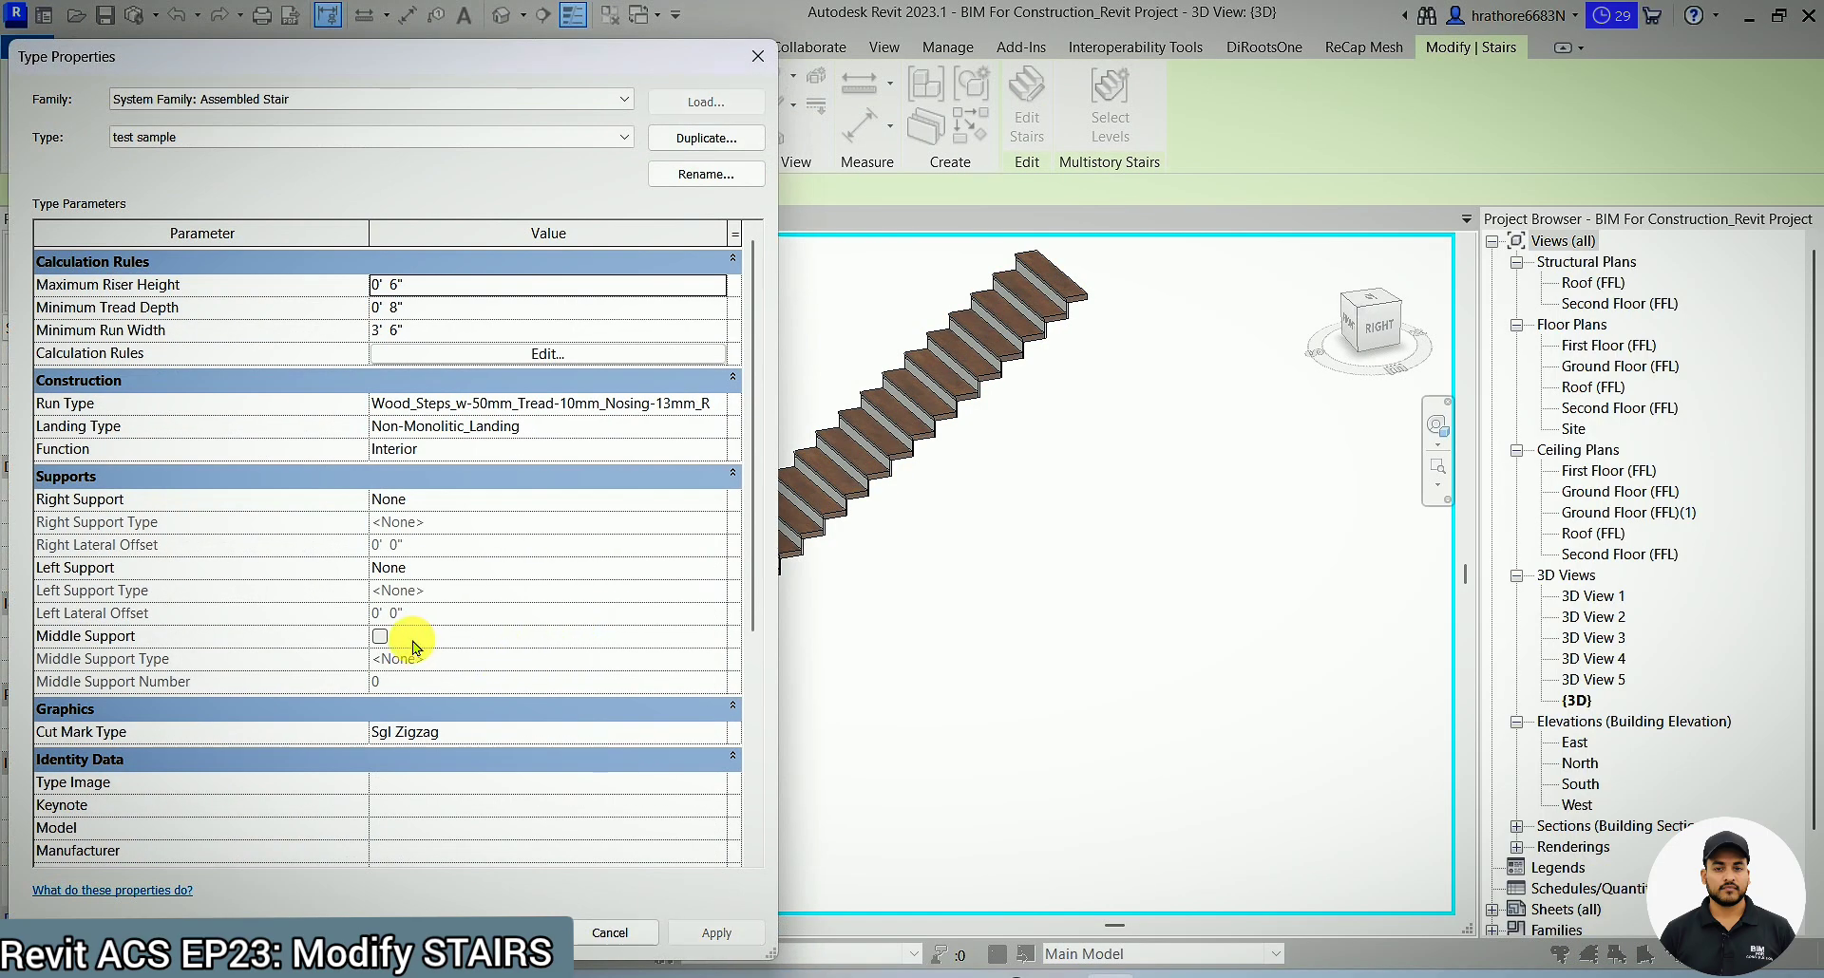
left_click(381, 636)
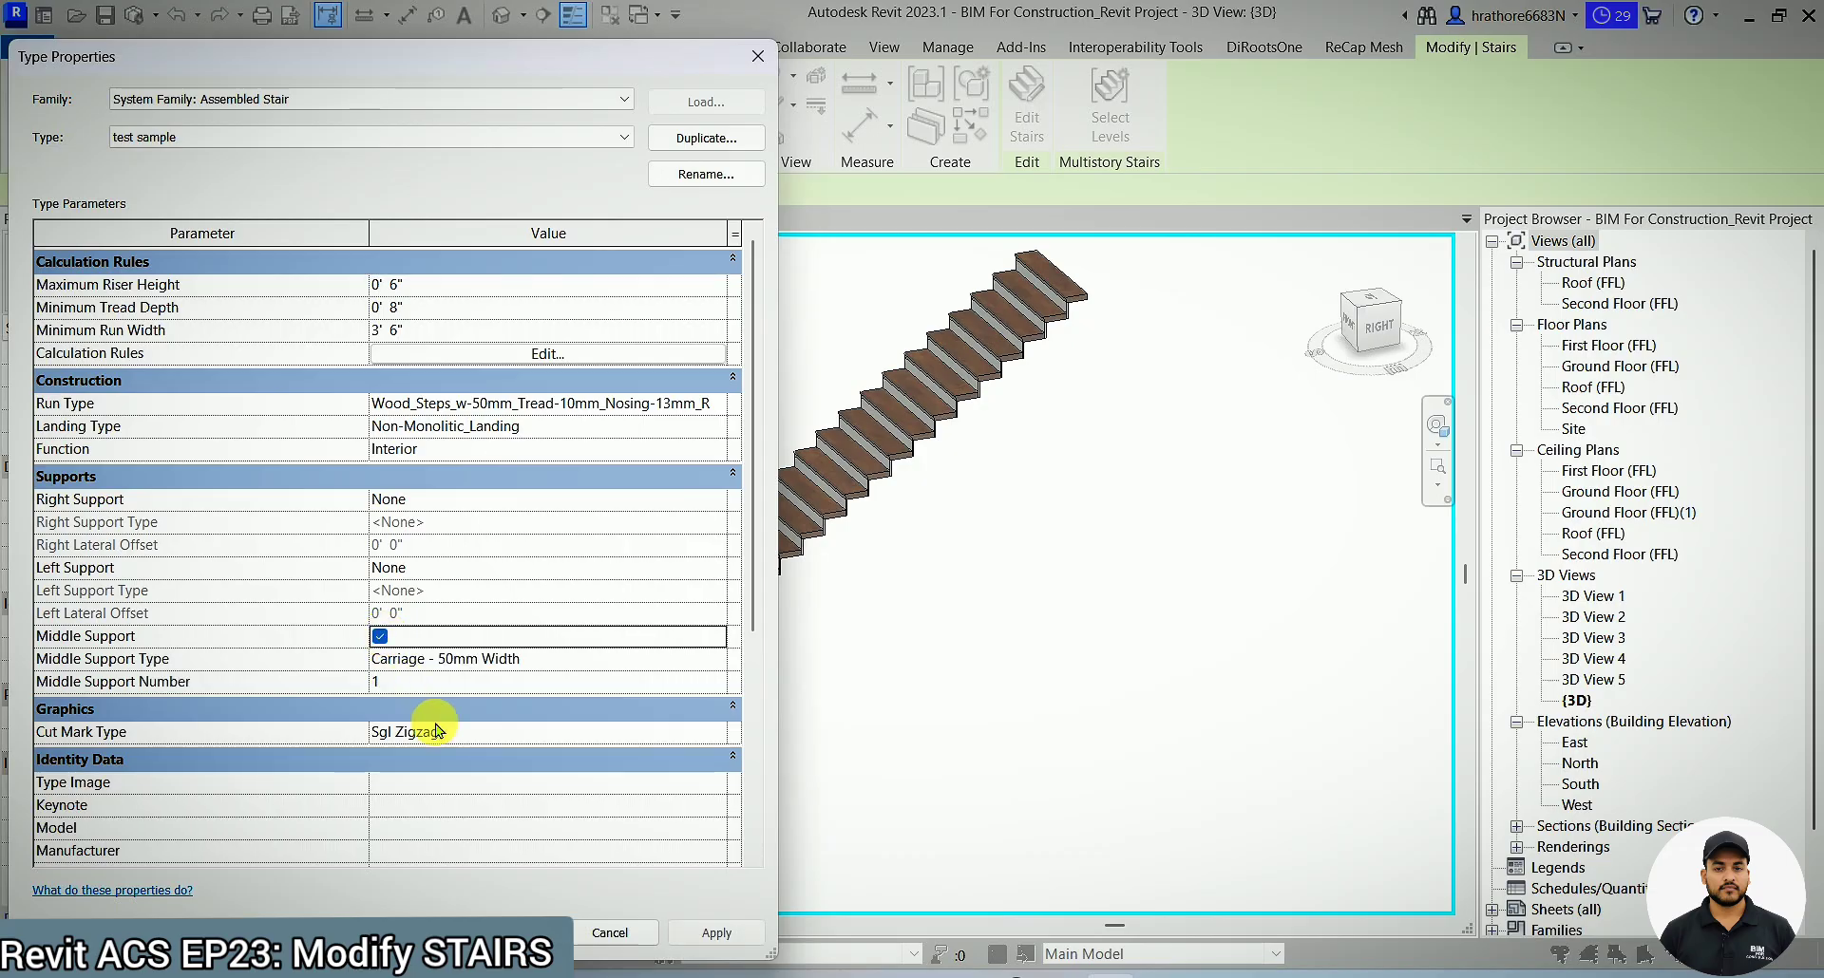
left_click(445, 689)
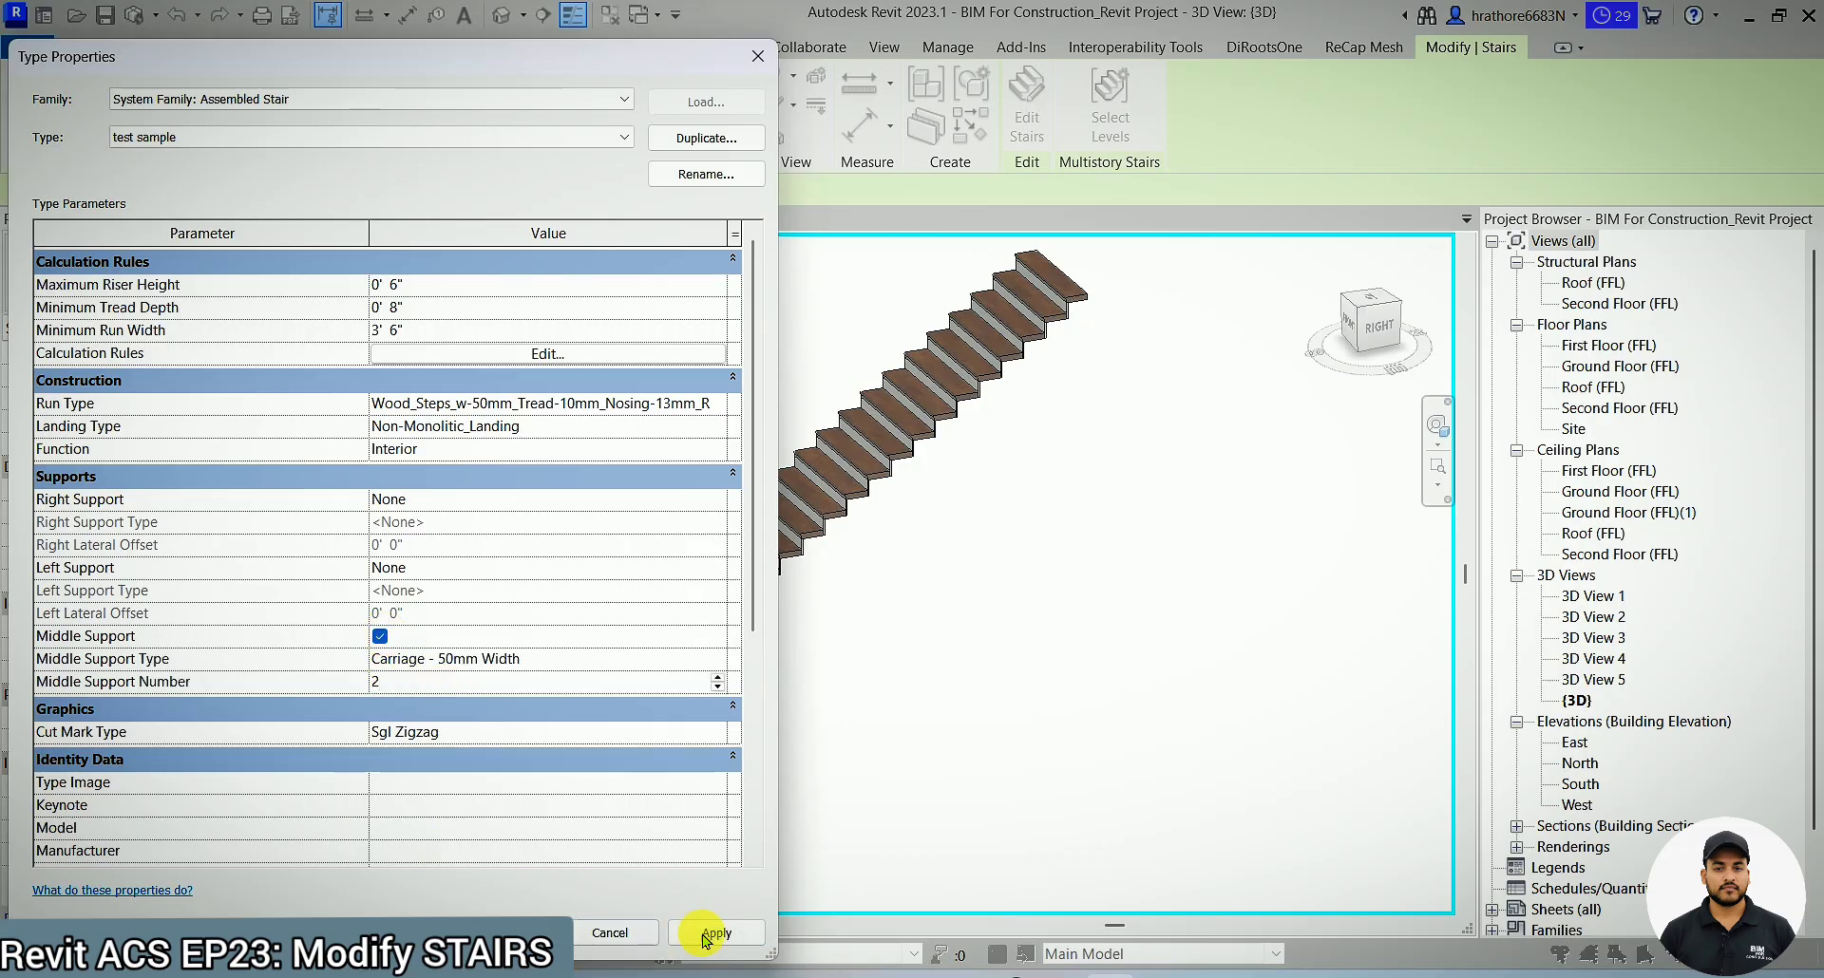
left_click(513, 932)
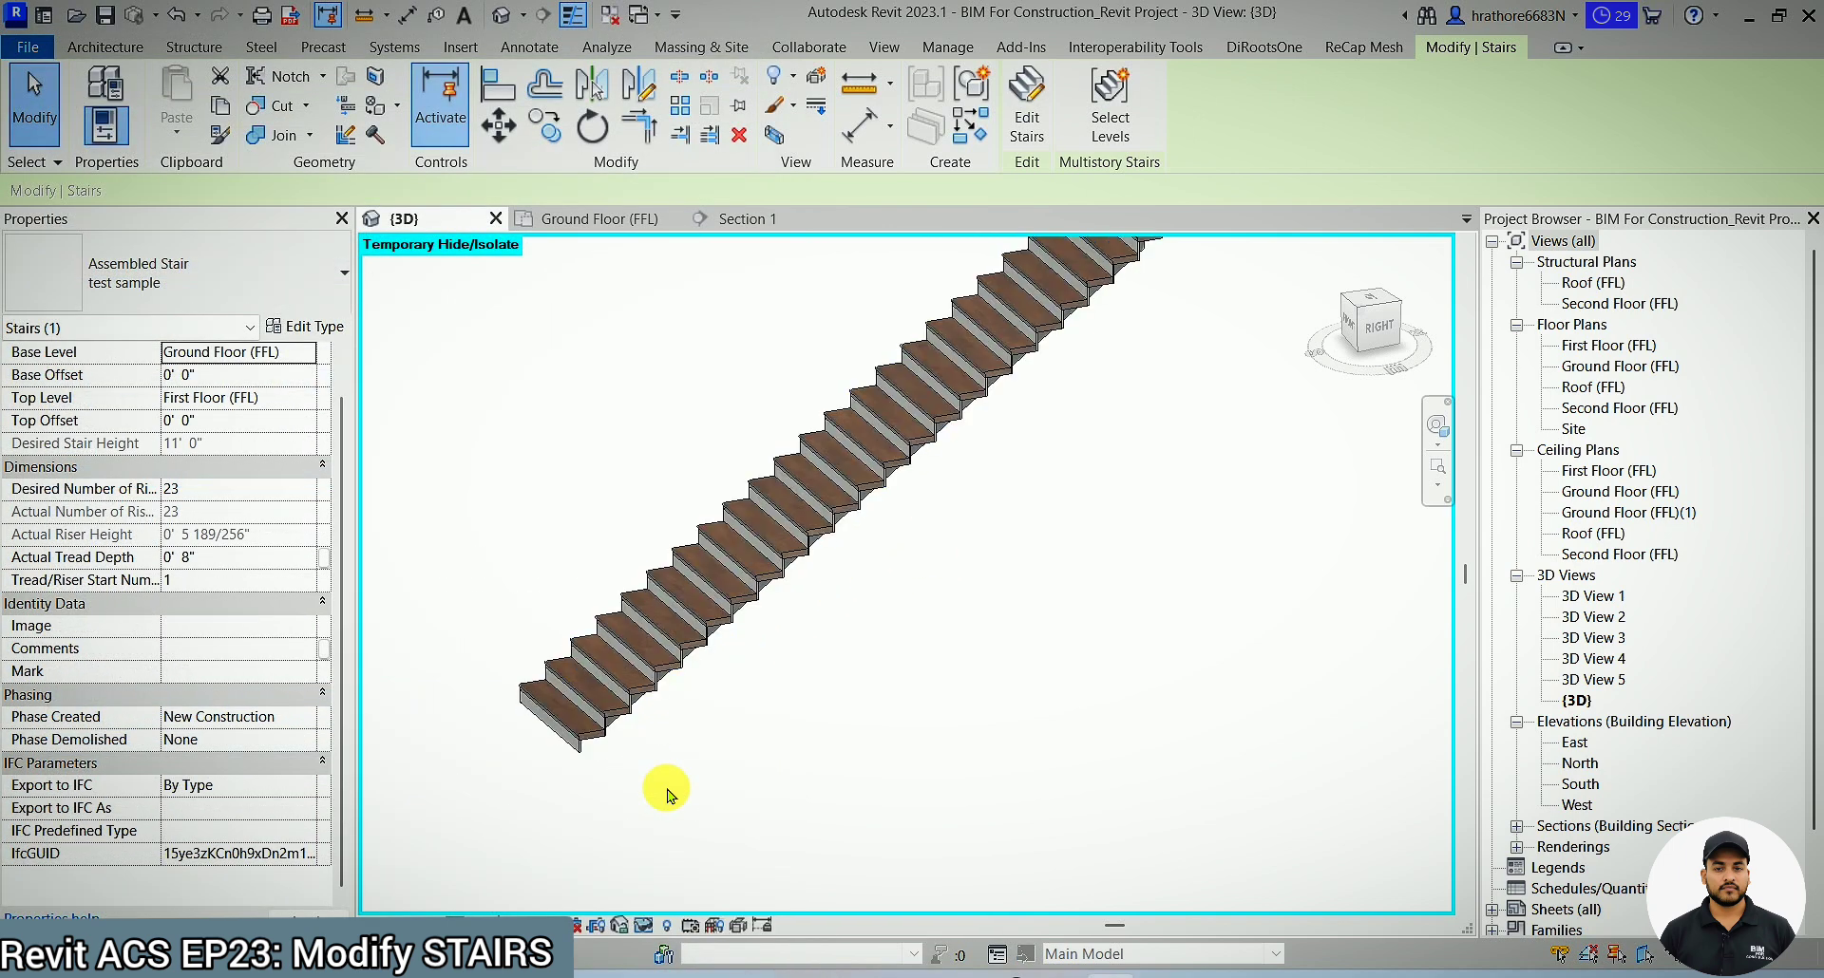
middle_click_drag(786, 897, 788, 779, "shift")
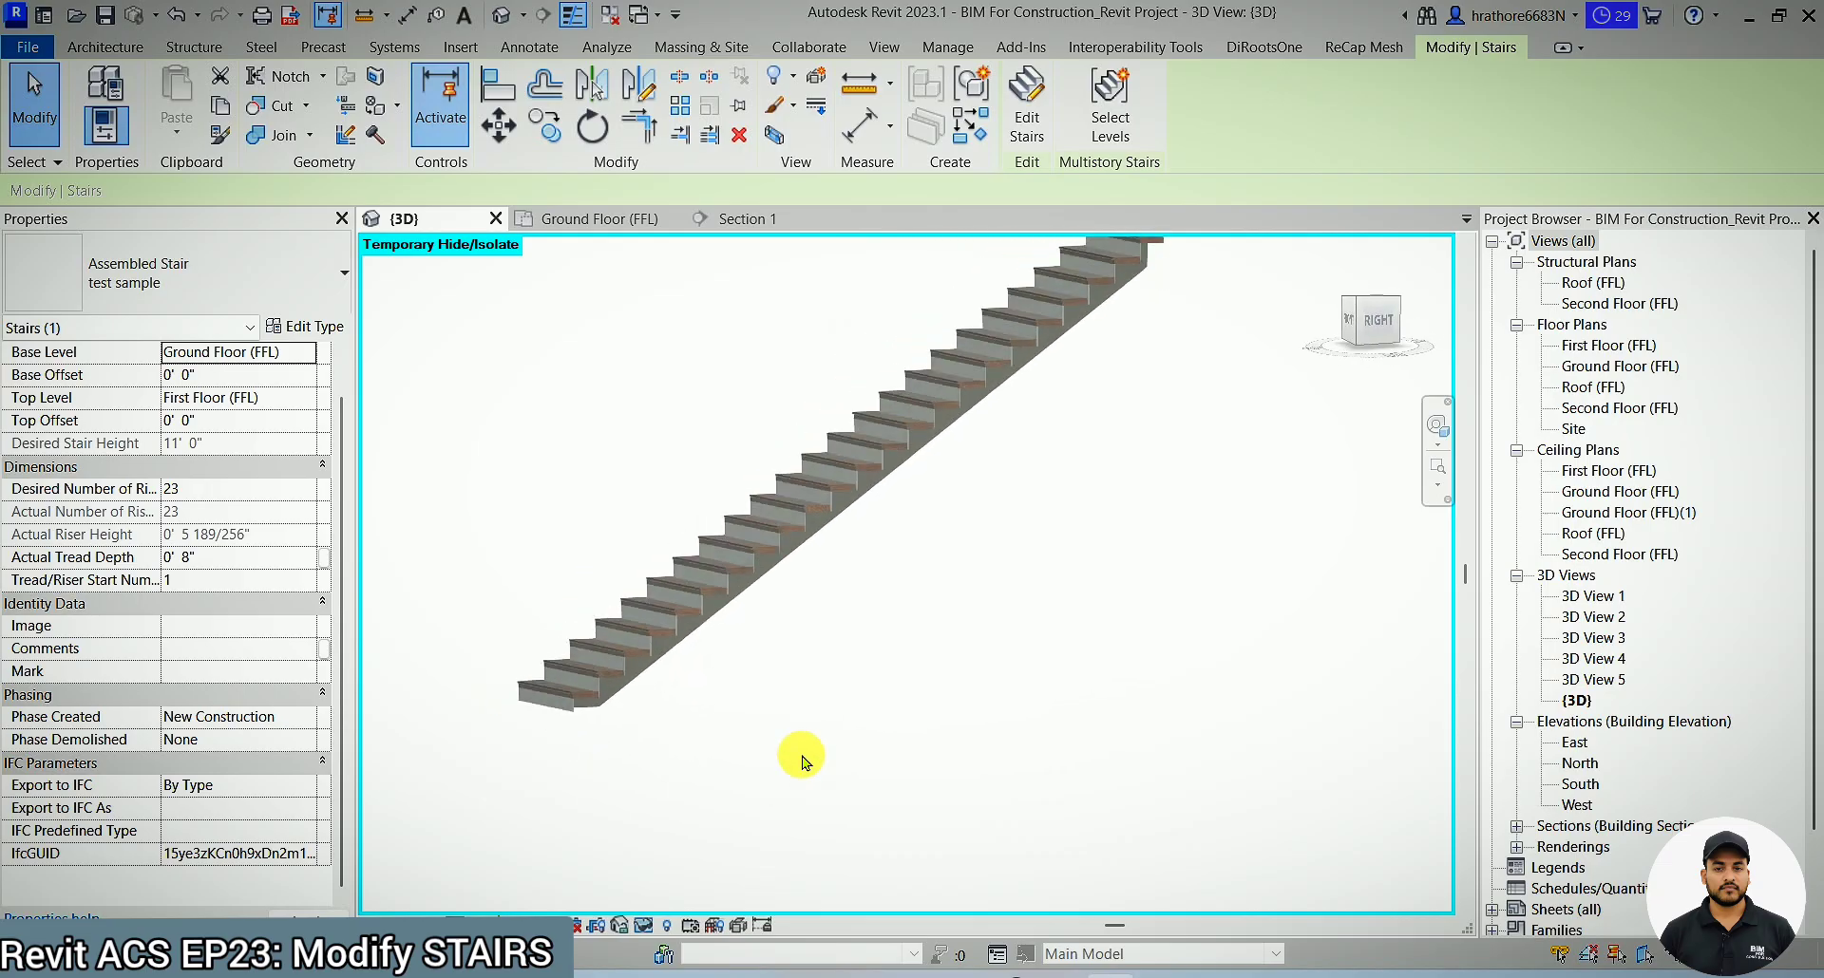
- Reset the temporary isolation and delete the neighbouring stair standing in front of the test sample stair
left_click(817, 750)
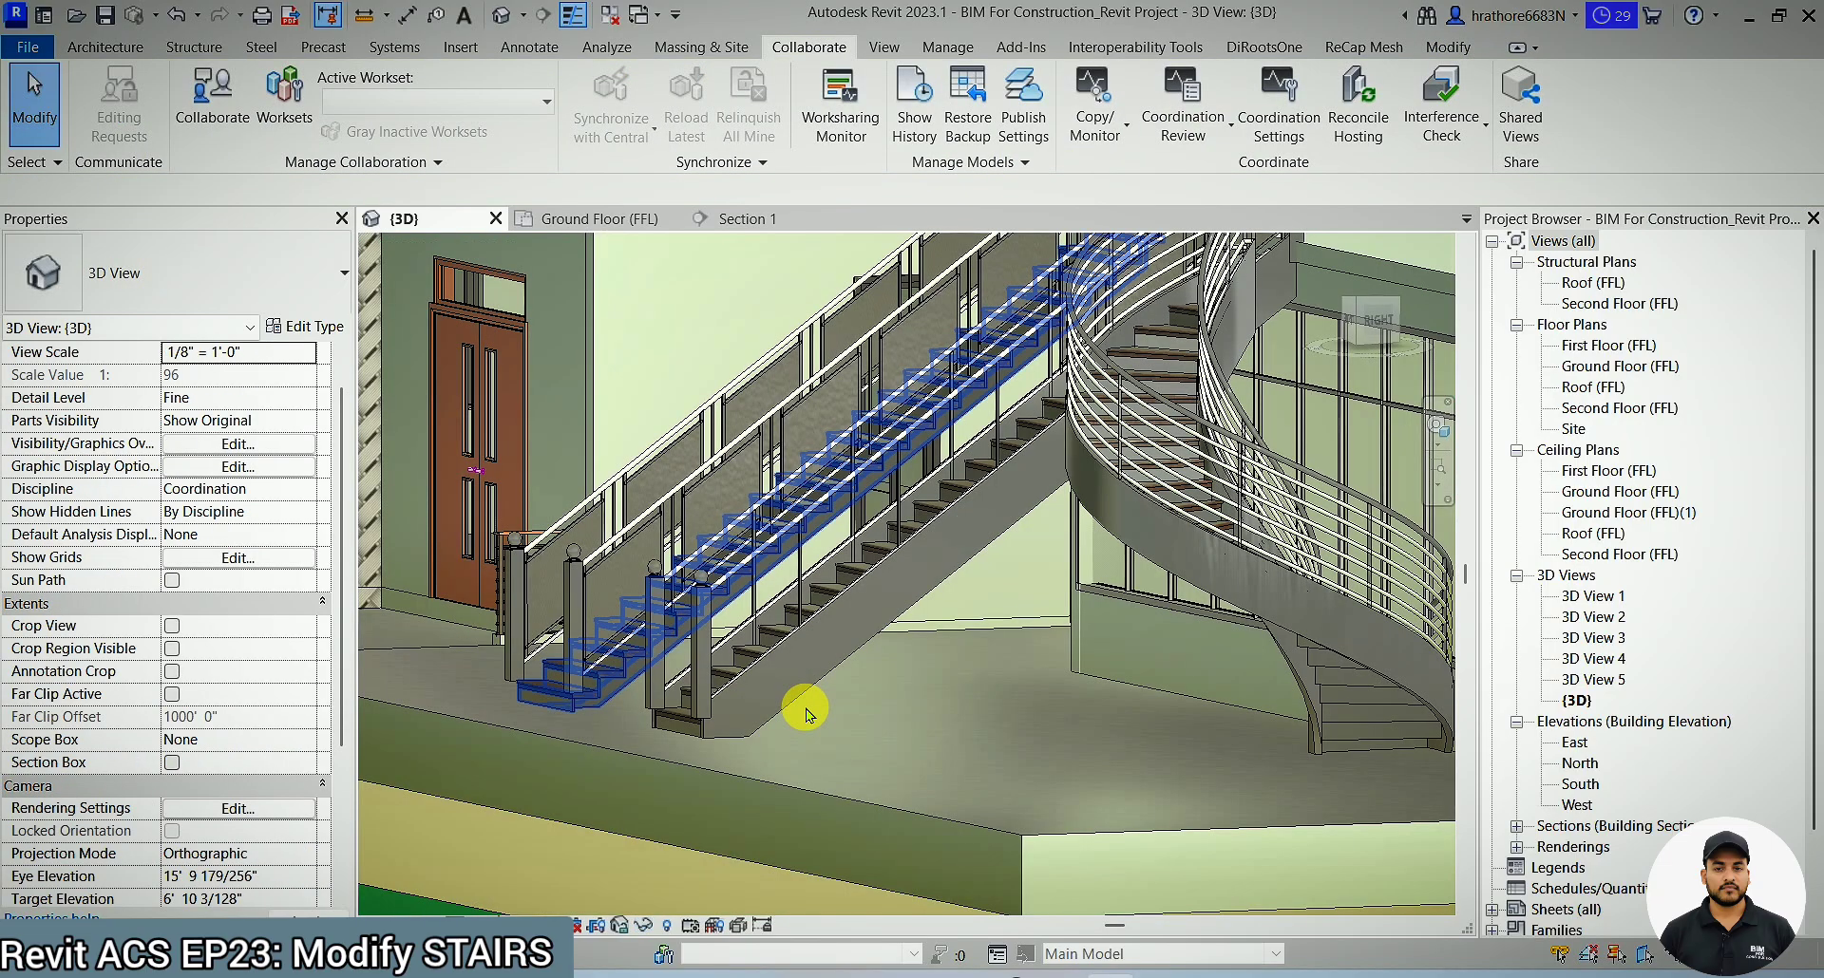
left_click(806, 676)
key("Delete")
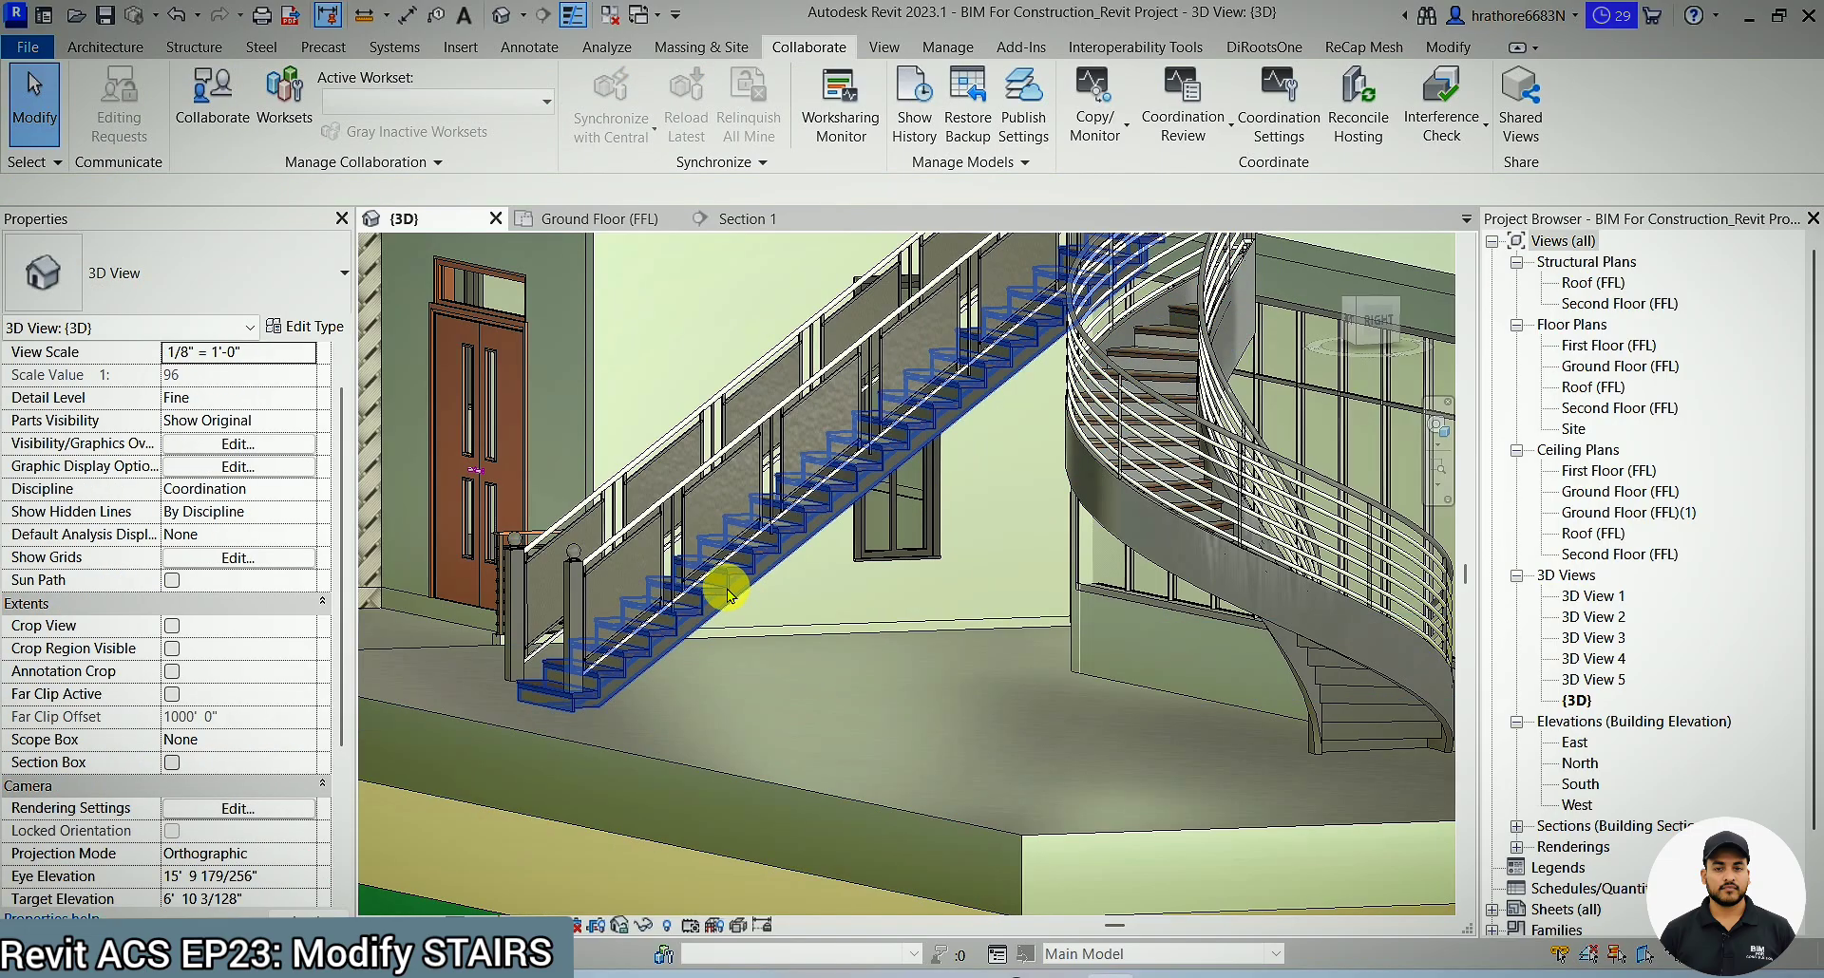
- Temporarily isolate the test sample stair together with the railings along both sides
scroll(645, 561, "up", 3)
left_click(769, 672)
scroll(769, 672, "down", 2)
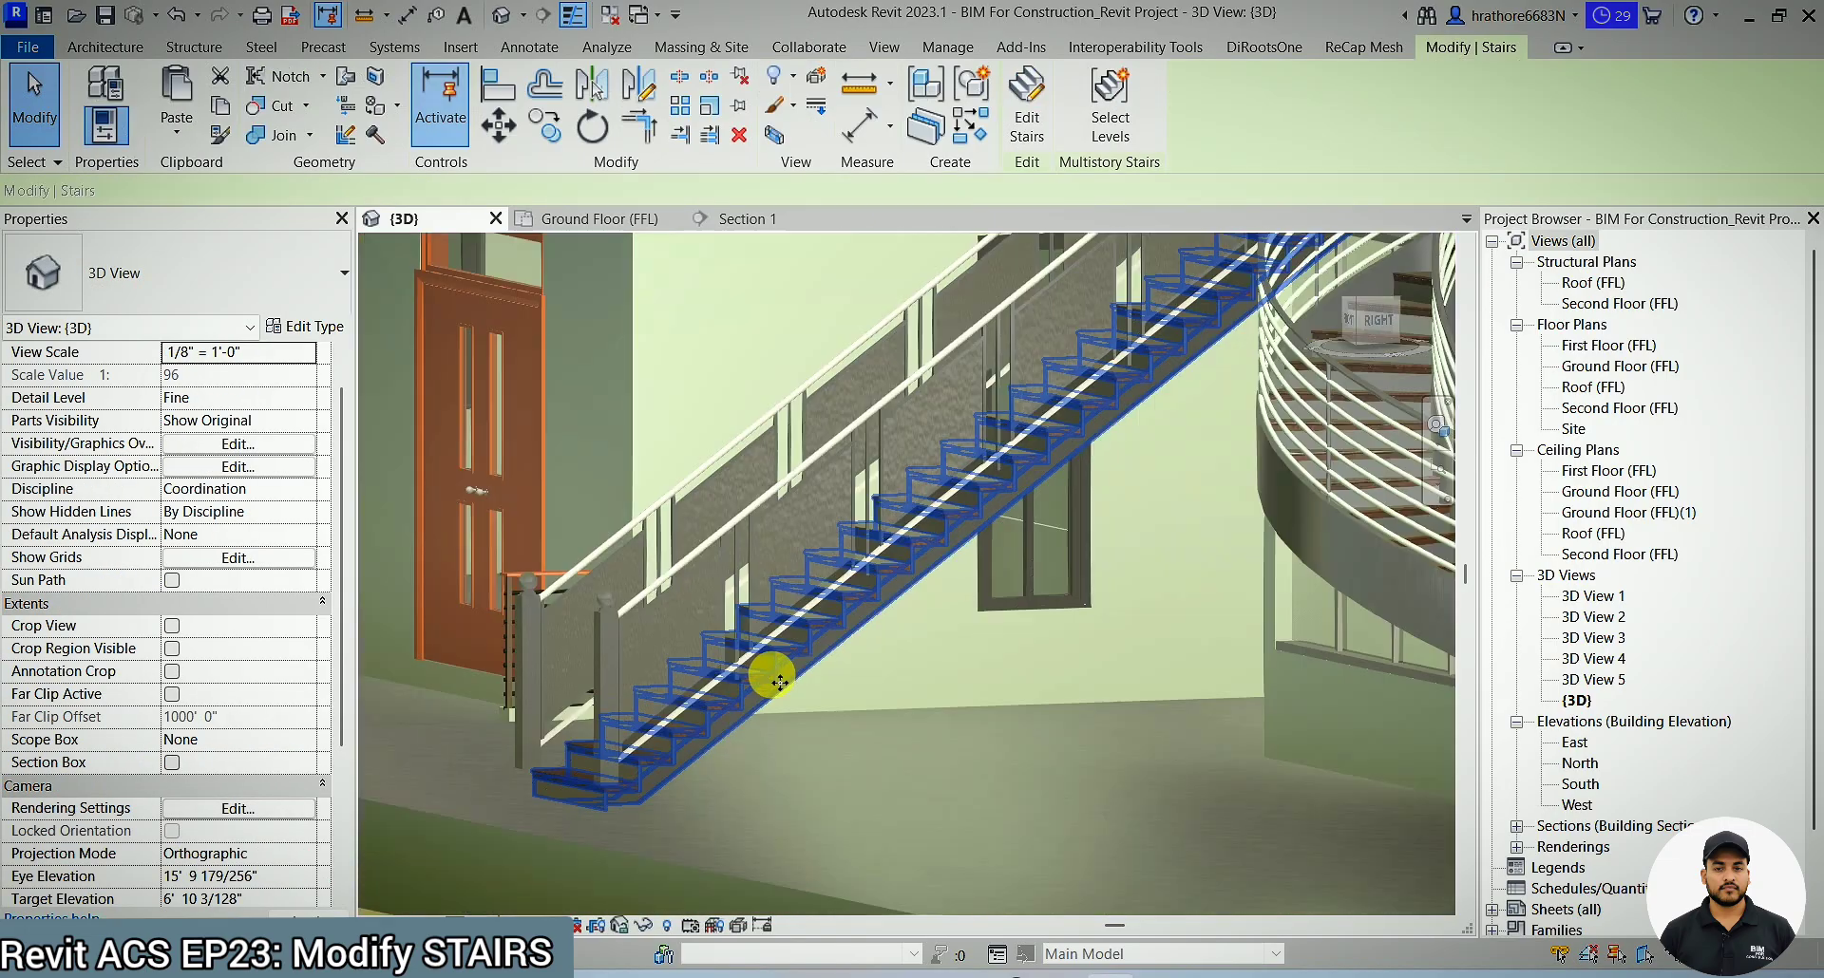
middle_click_drag(814, 718, 737, 733, "shift")
left_click(716, 709)
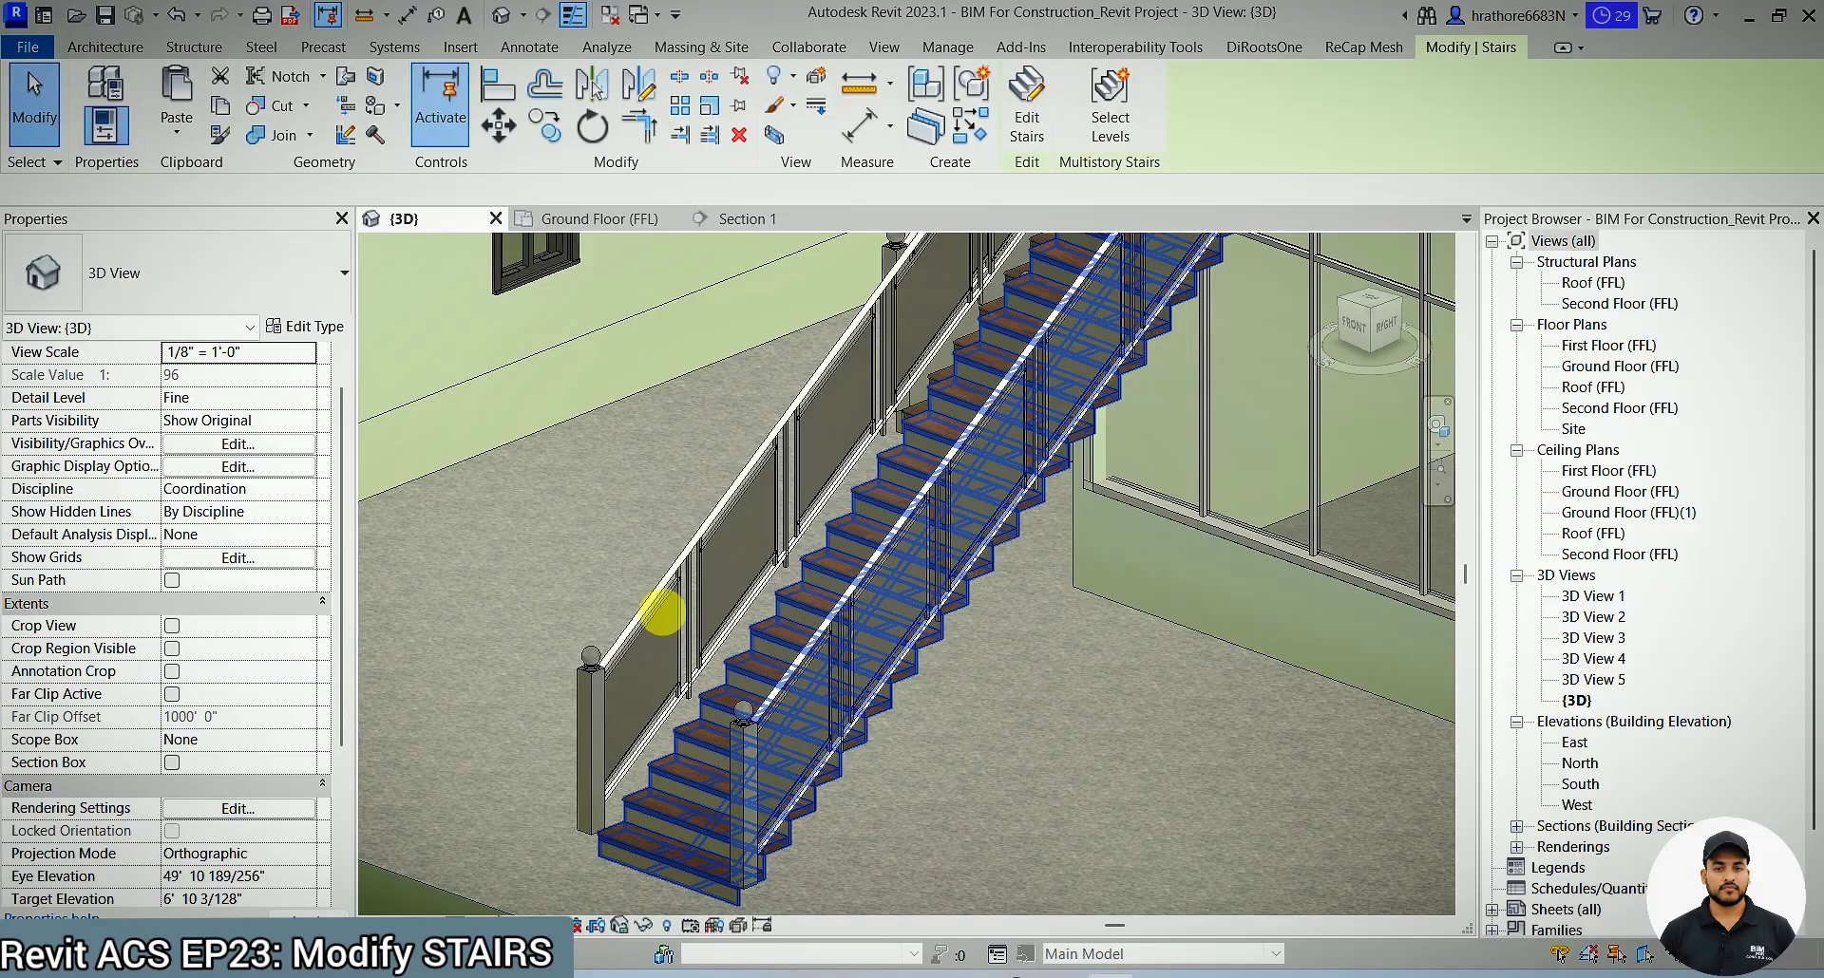
left_click(816, 690, "ctrl")
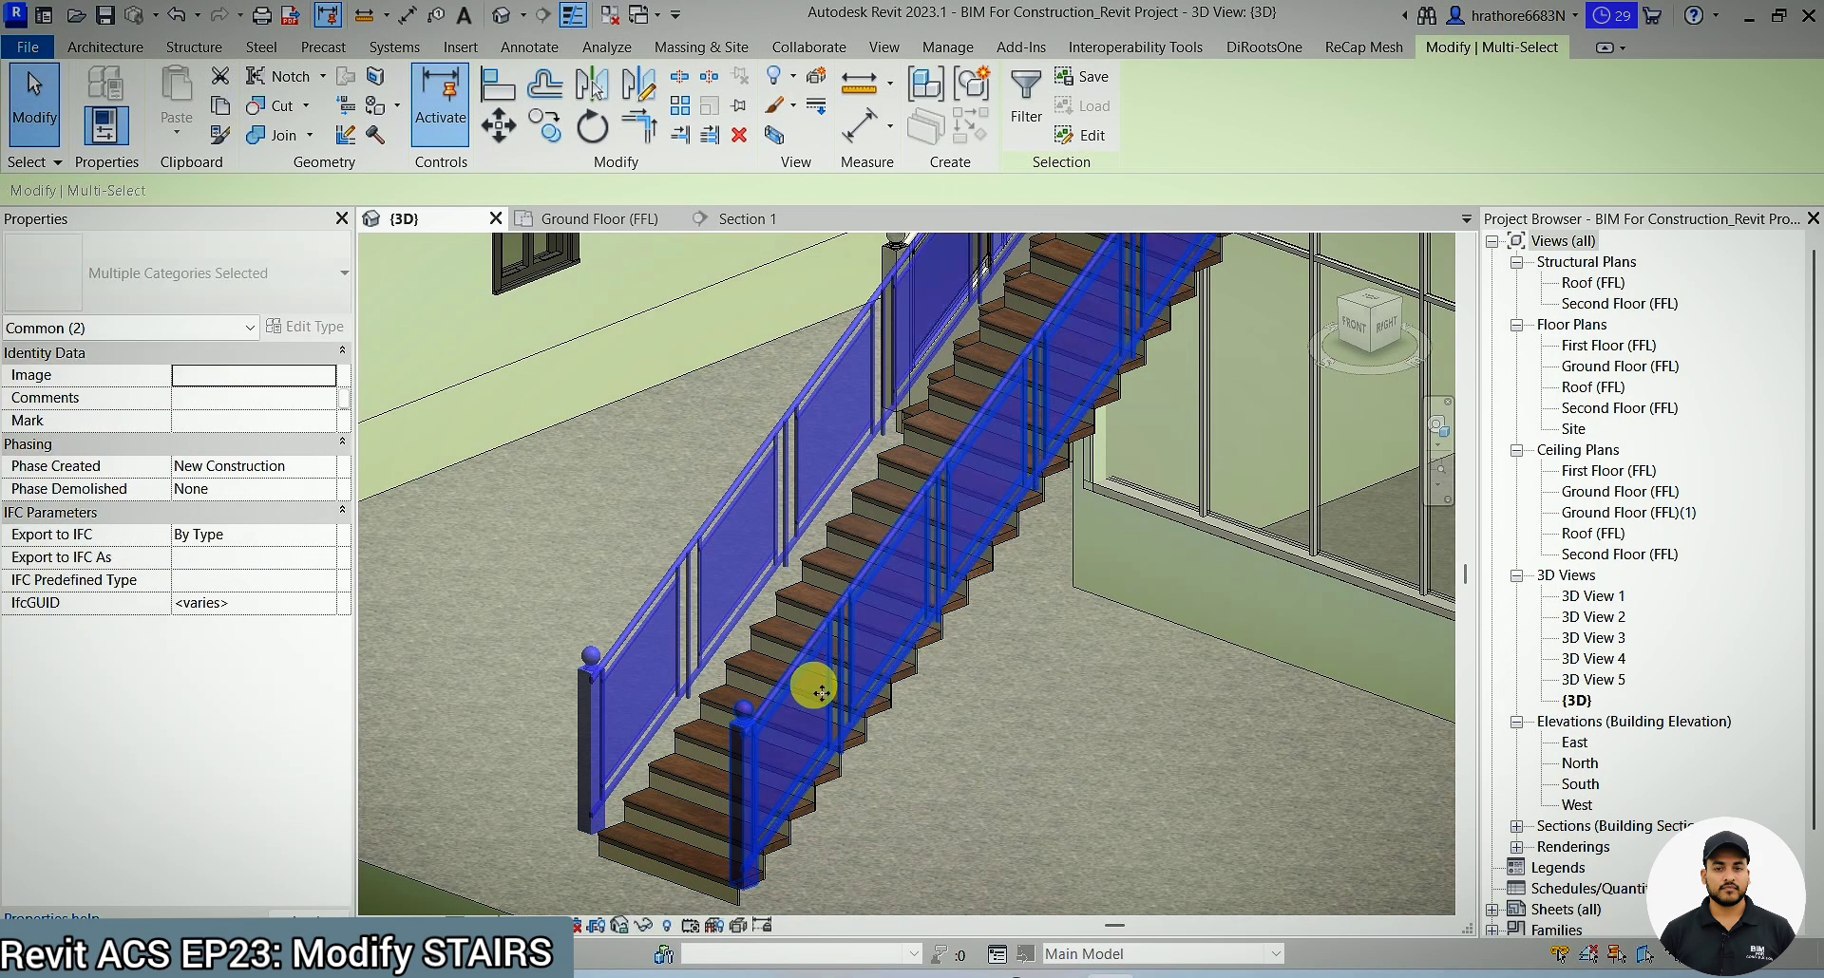
key("h")
key("i")
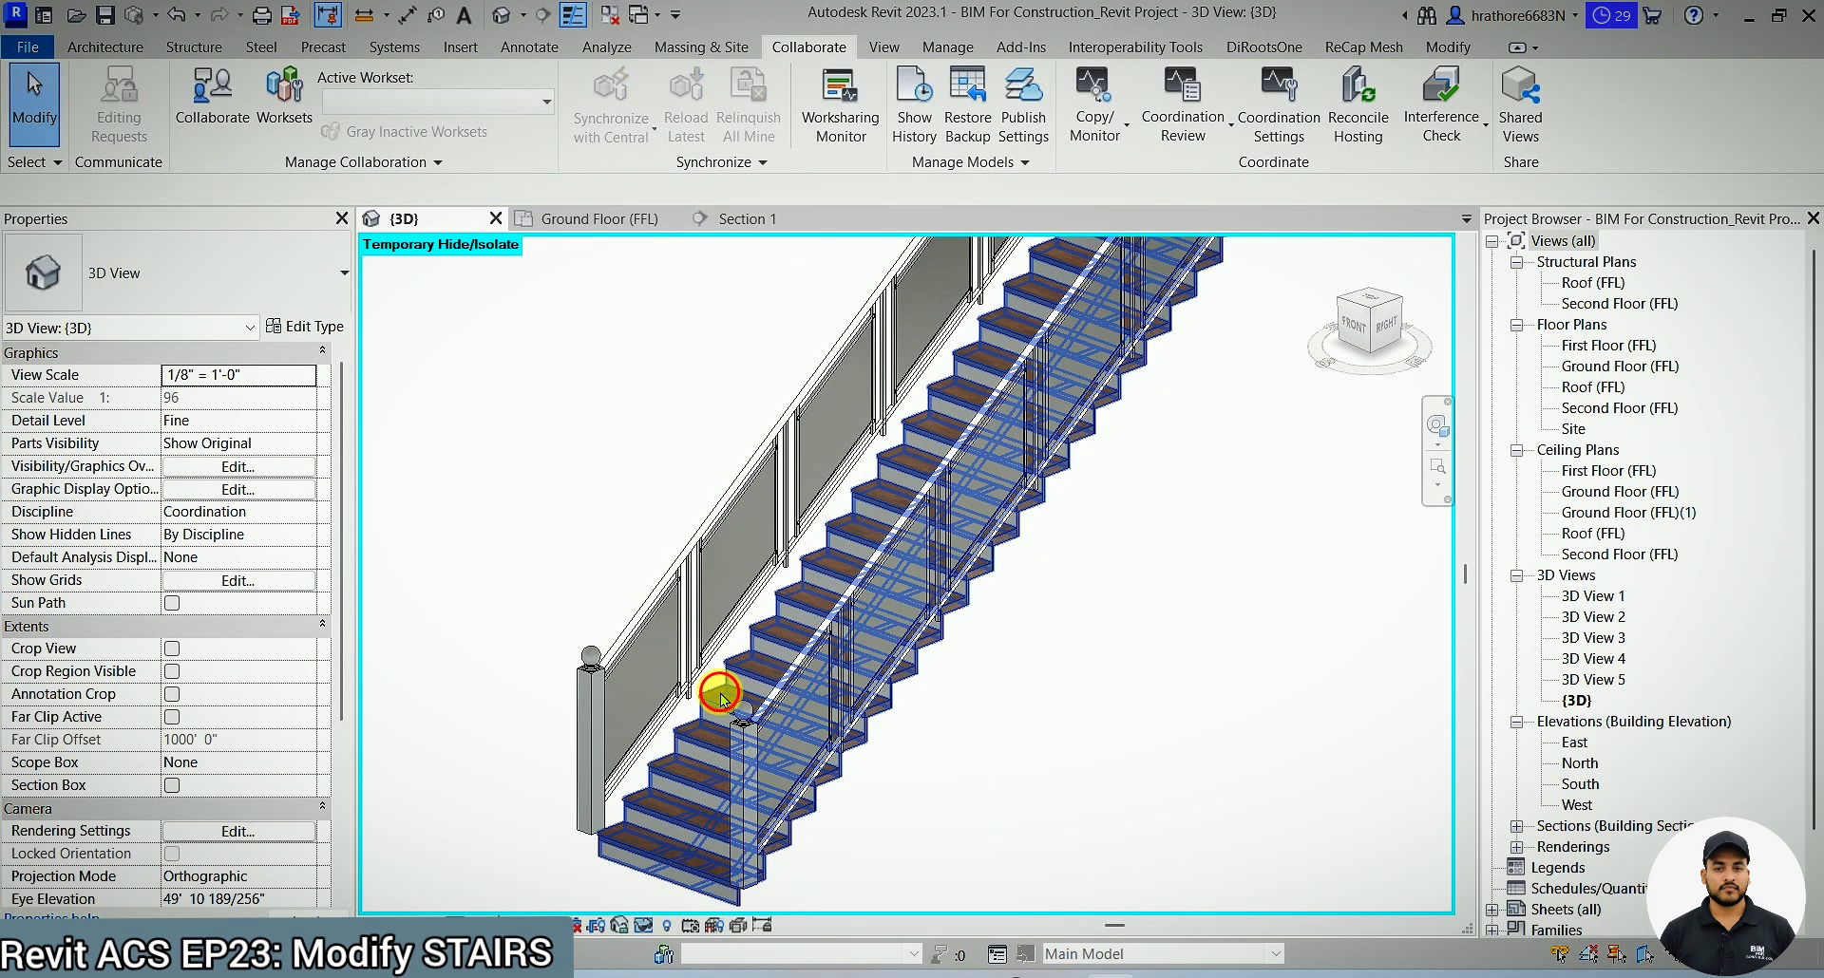
- Examine the isolated stair and its railings, and restore the rest of the building in the 3D view
left_click(724, 700)
middle_click_drag(944, 692, 1206, 952, "shift")
left_click(864, 619)
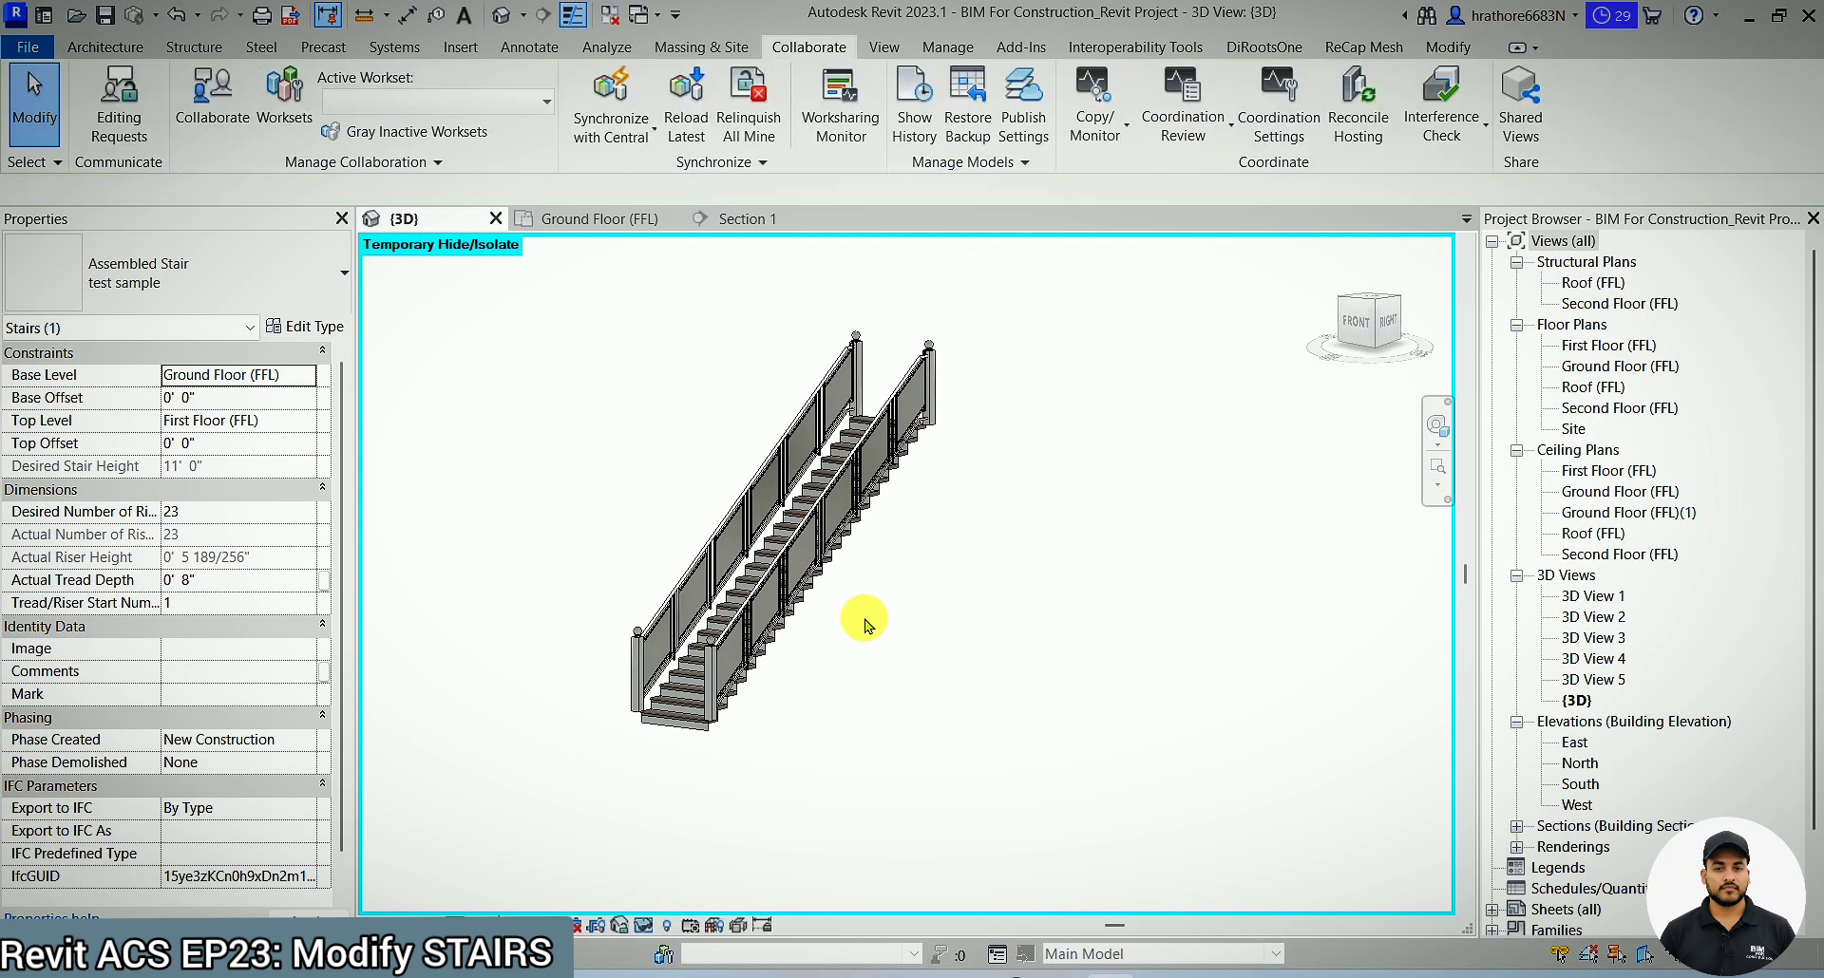
scroll(896, 680, "up", 4)
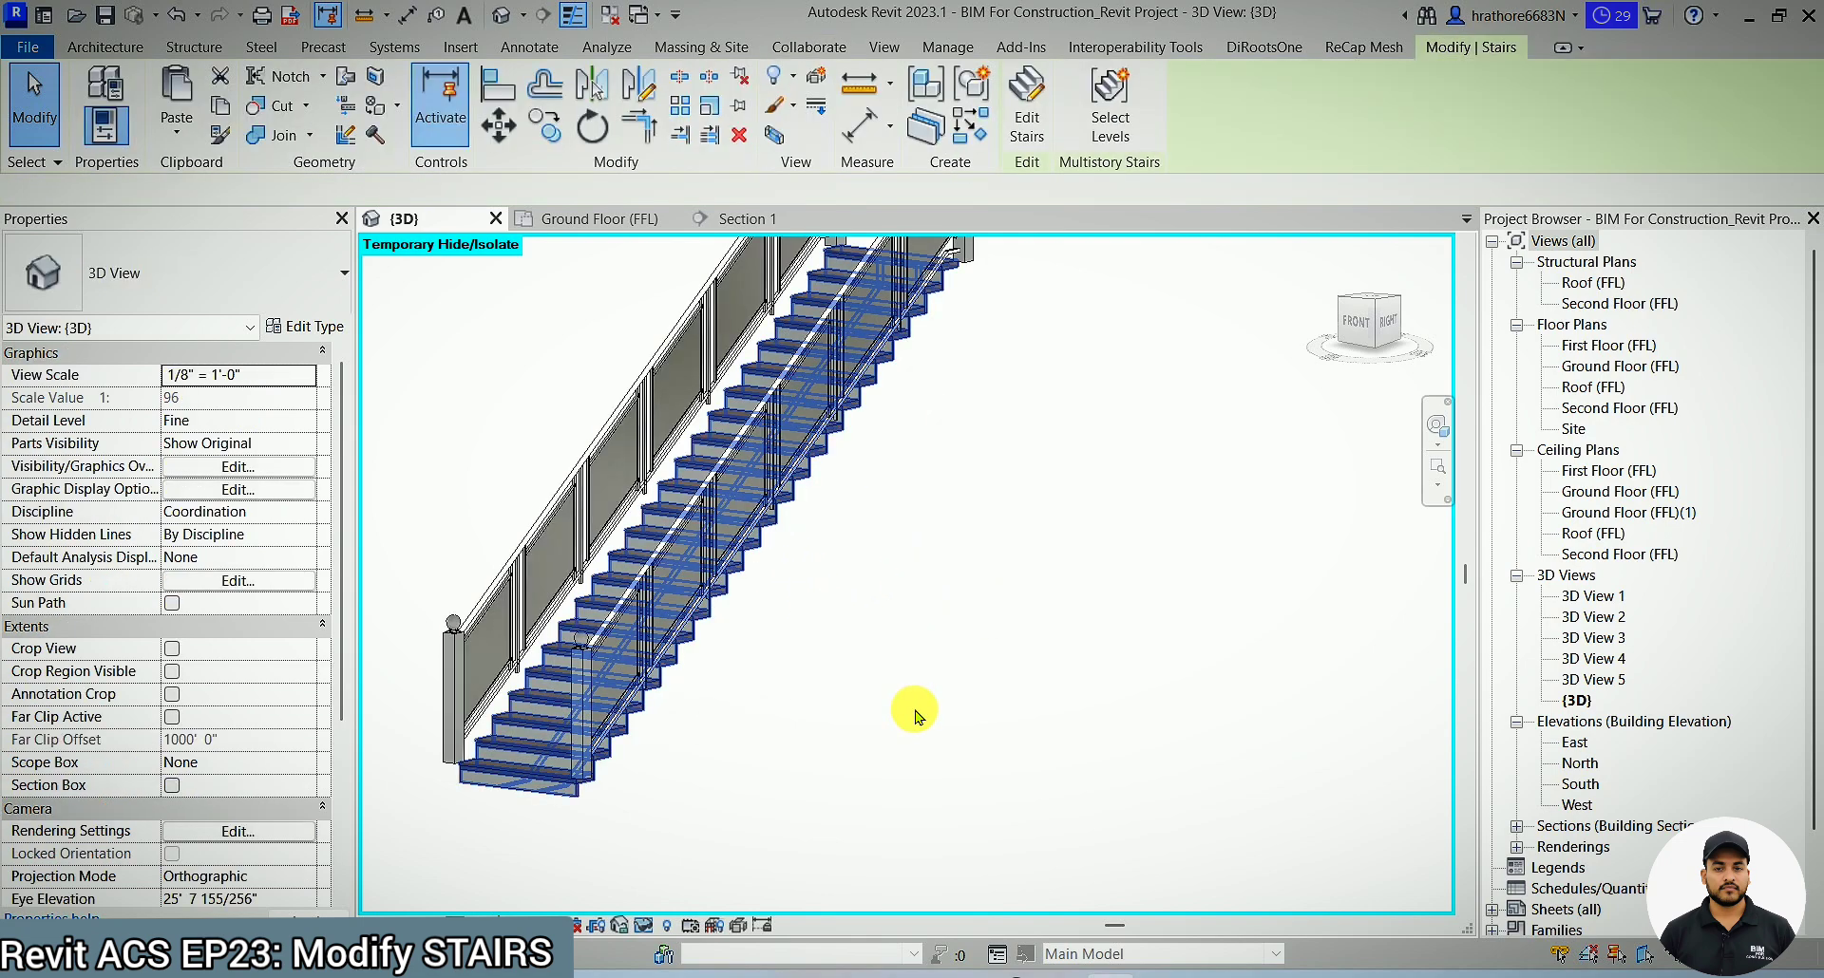
key("h")
key("r")
scroll(893, 715, "down", 3)
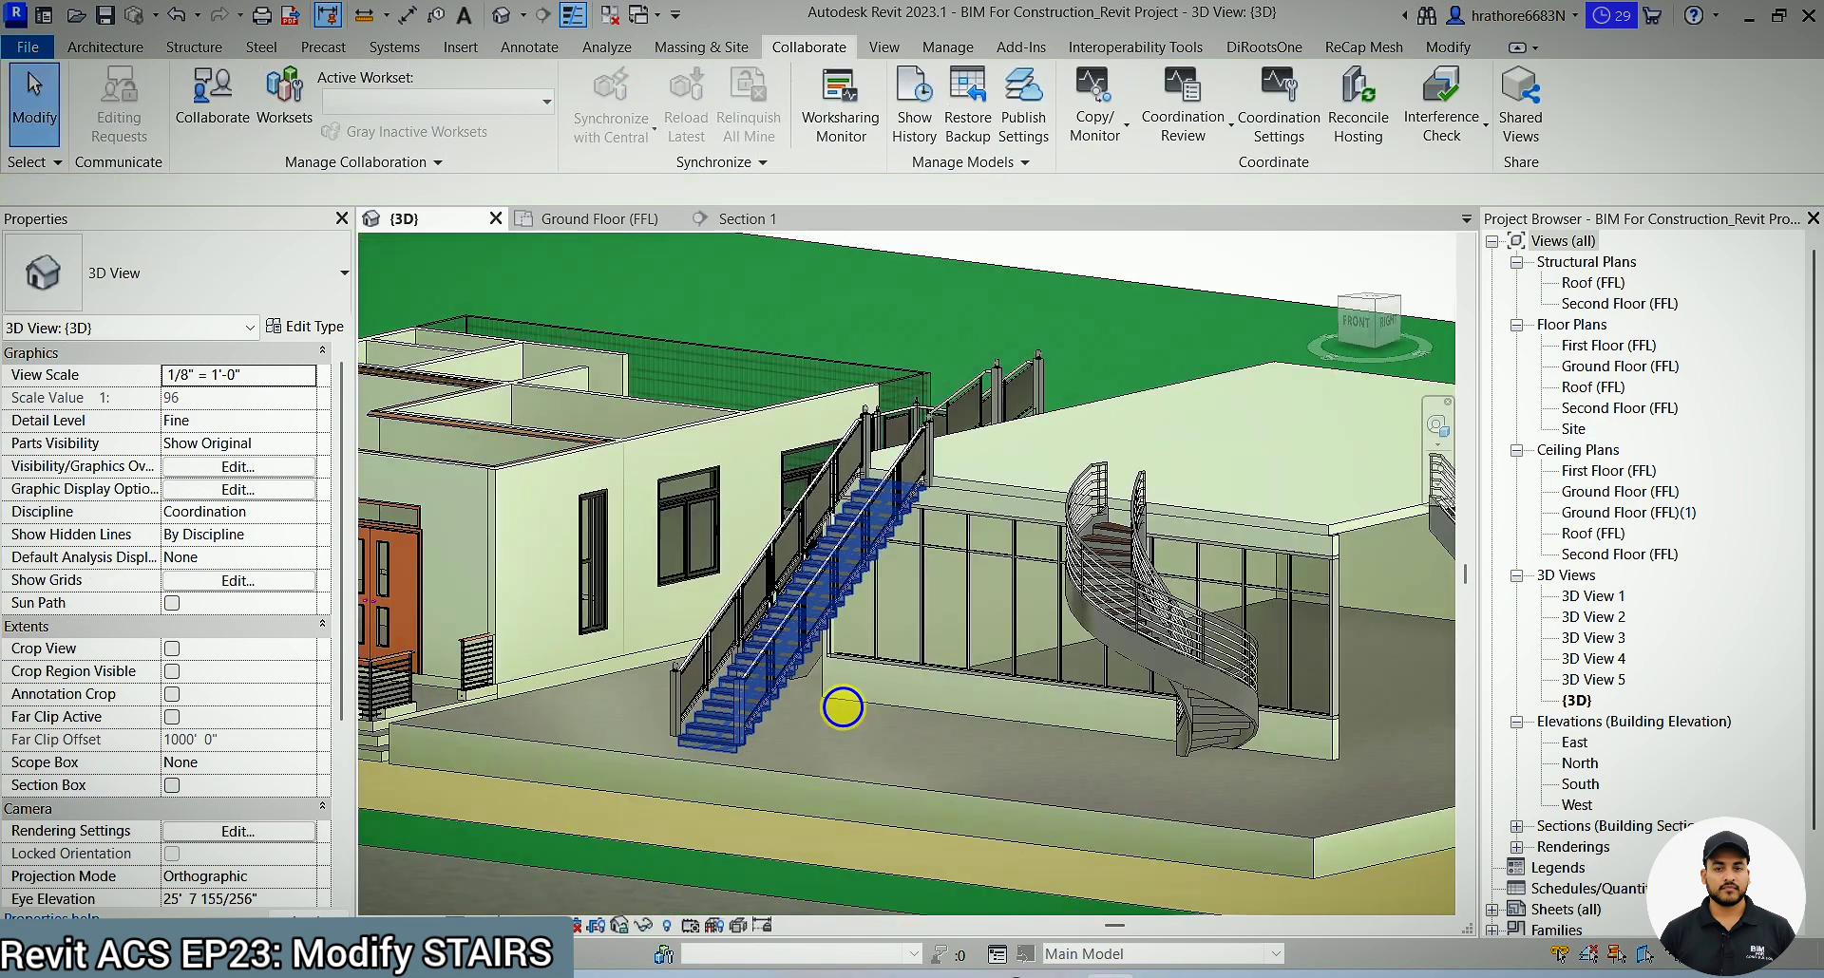
middle_click_drag(843, 707, 1107, 843, "shift")
scroll(824, 622, "up", 3)
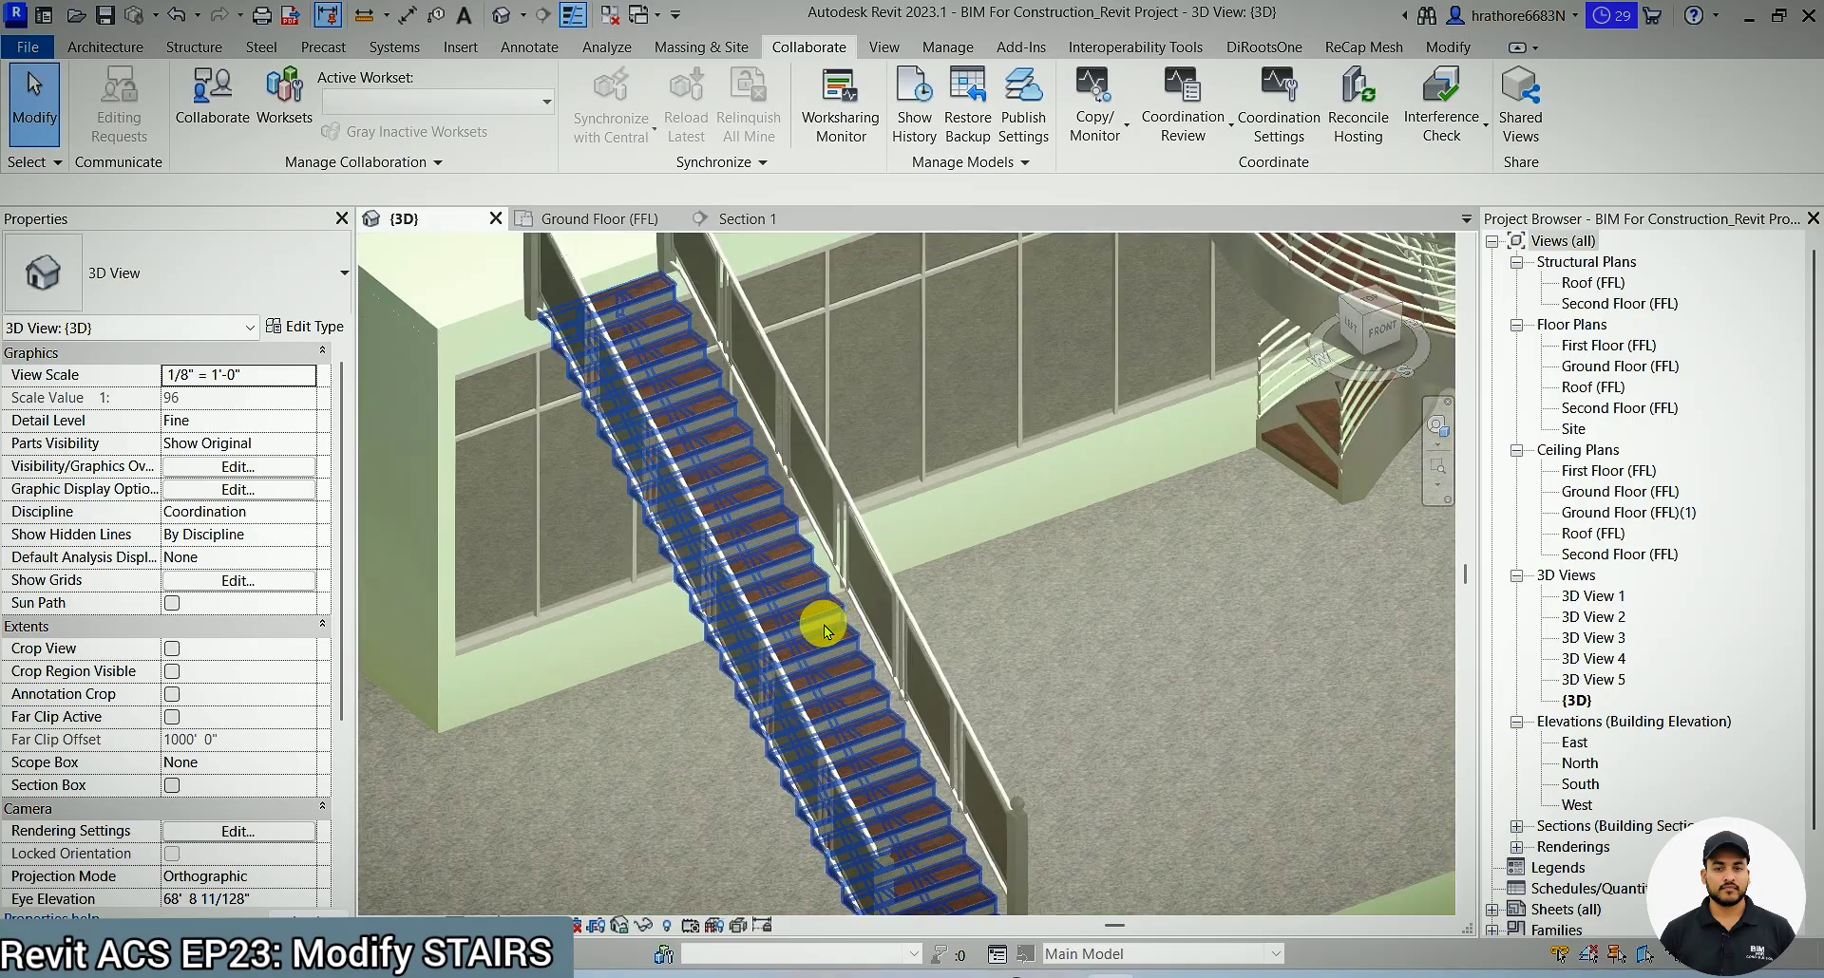
- Set the Tread Material of the test sample stair's run type to orange man
left_click(824, 627)
scroll(822, 624, "down", 3)
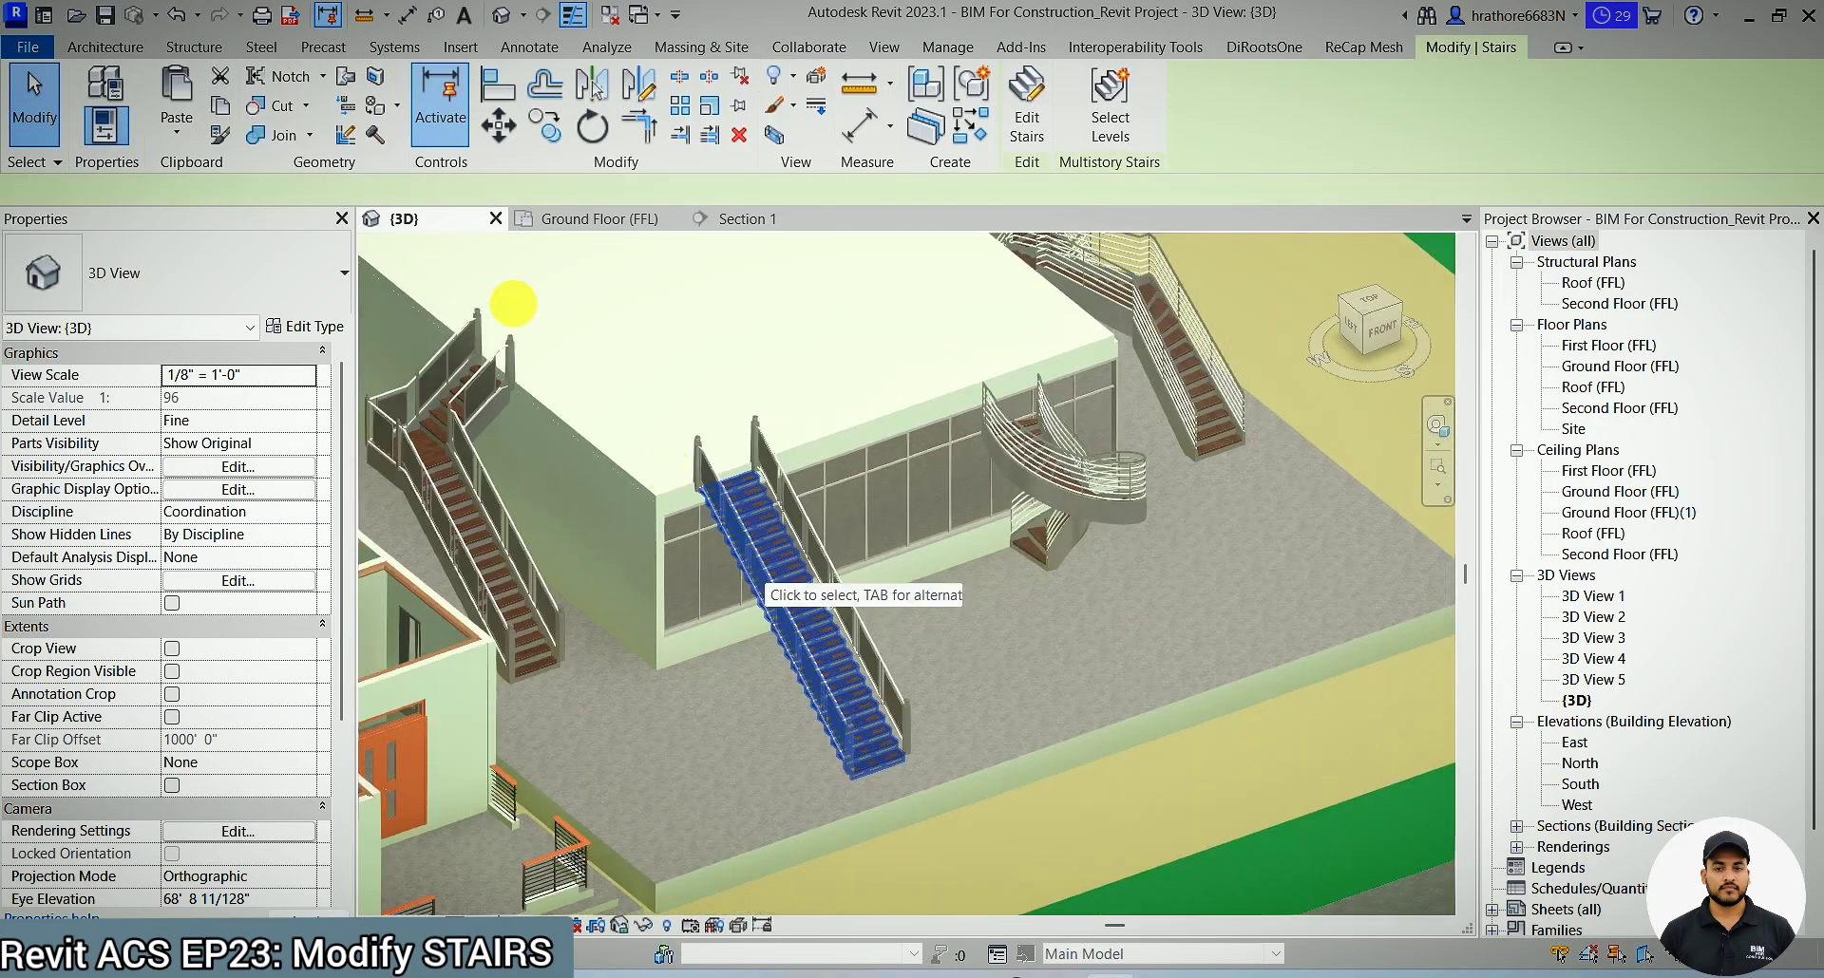
left_click(302, 326)
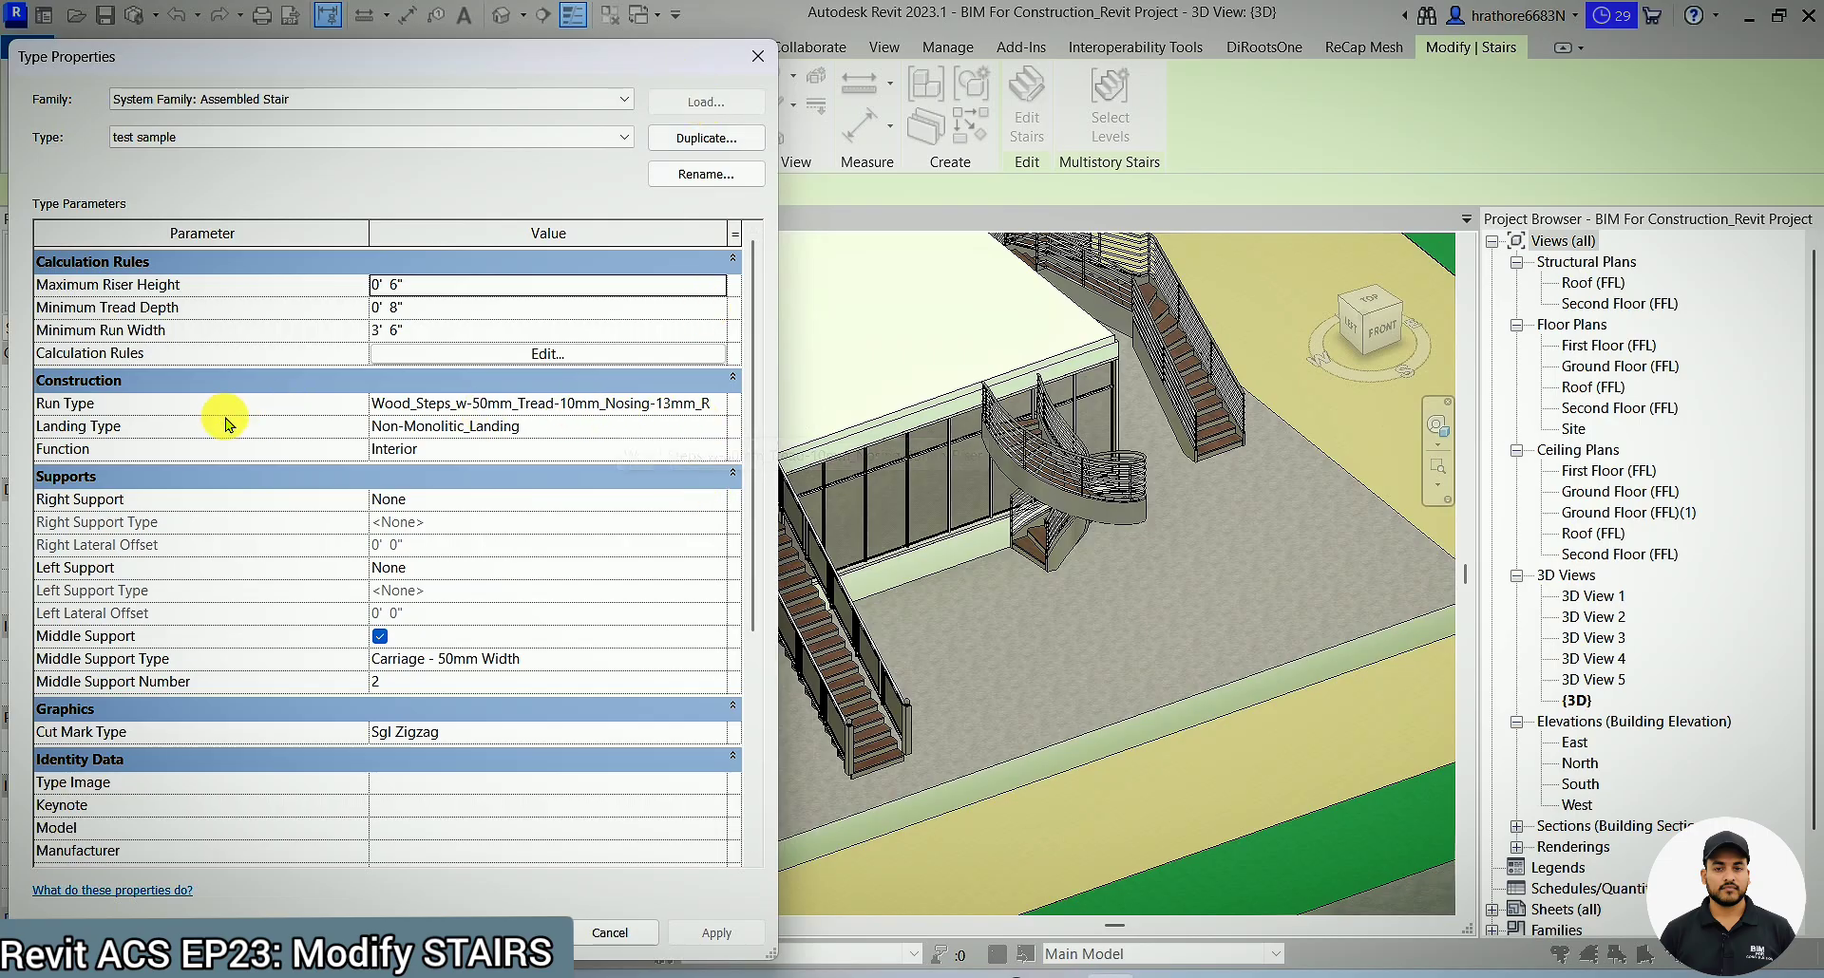
scroll(358, 705, "down", 5)
scroll(397, 397, "up", 5)
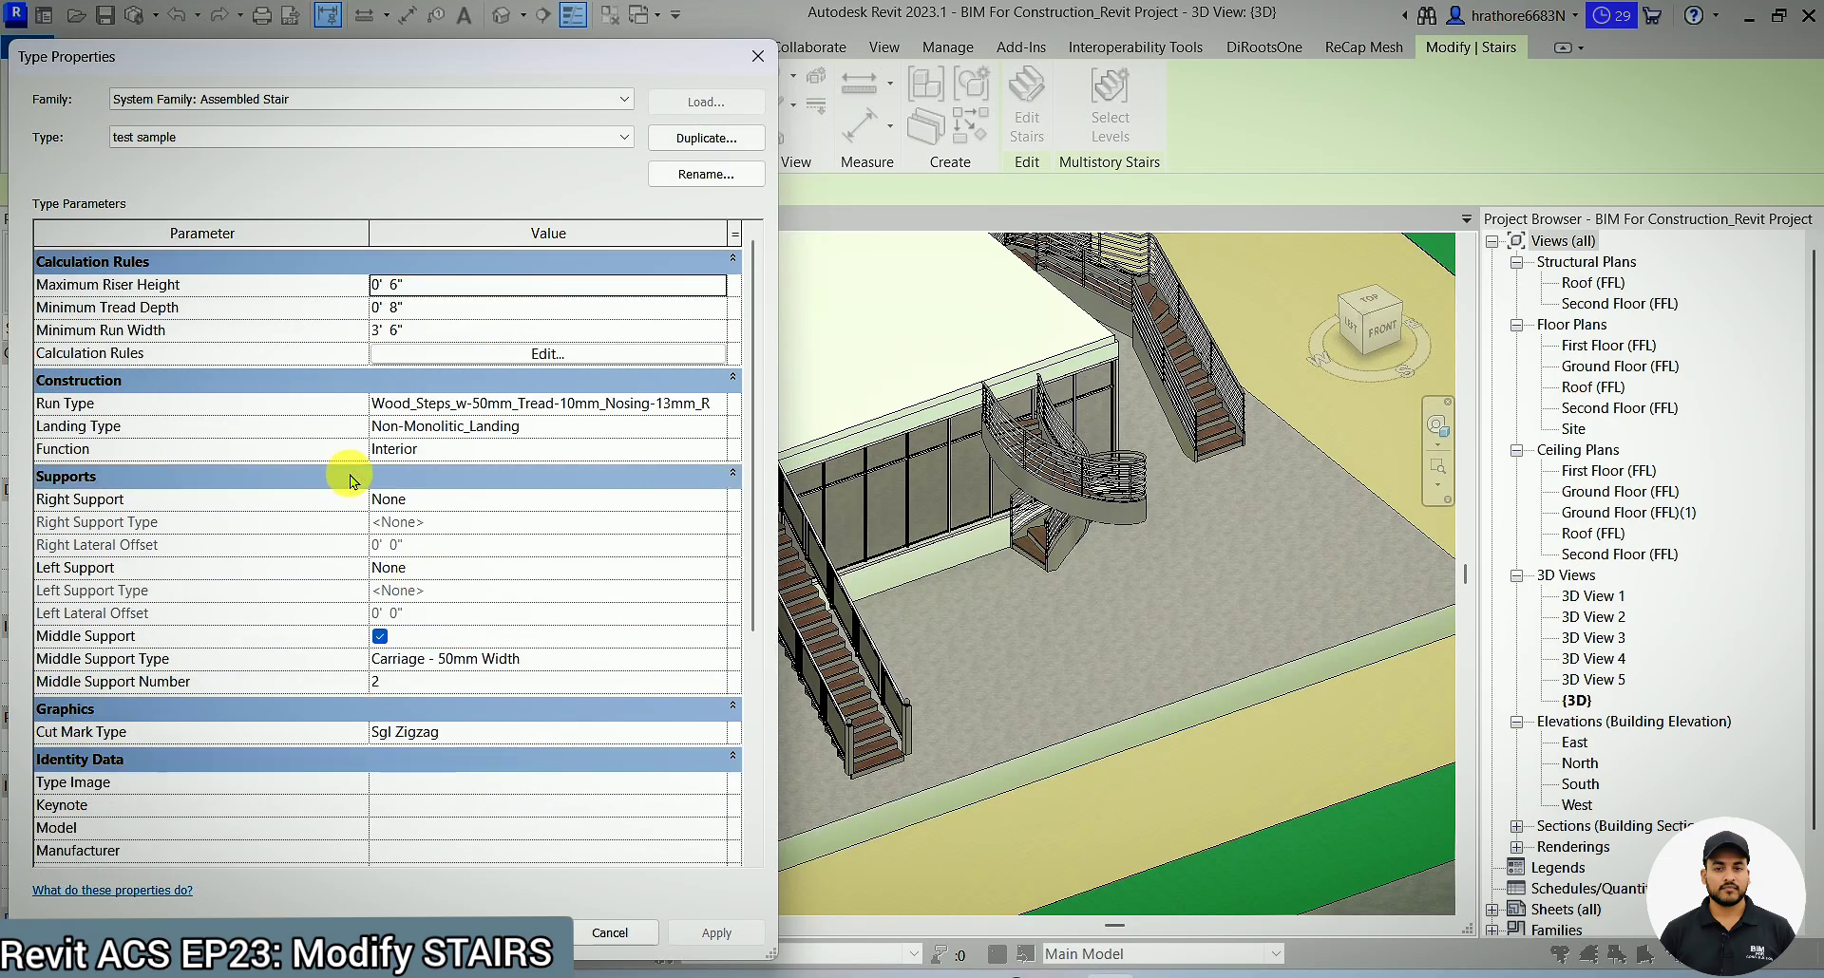
left_click(719, 404)
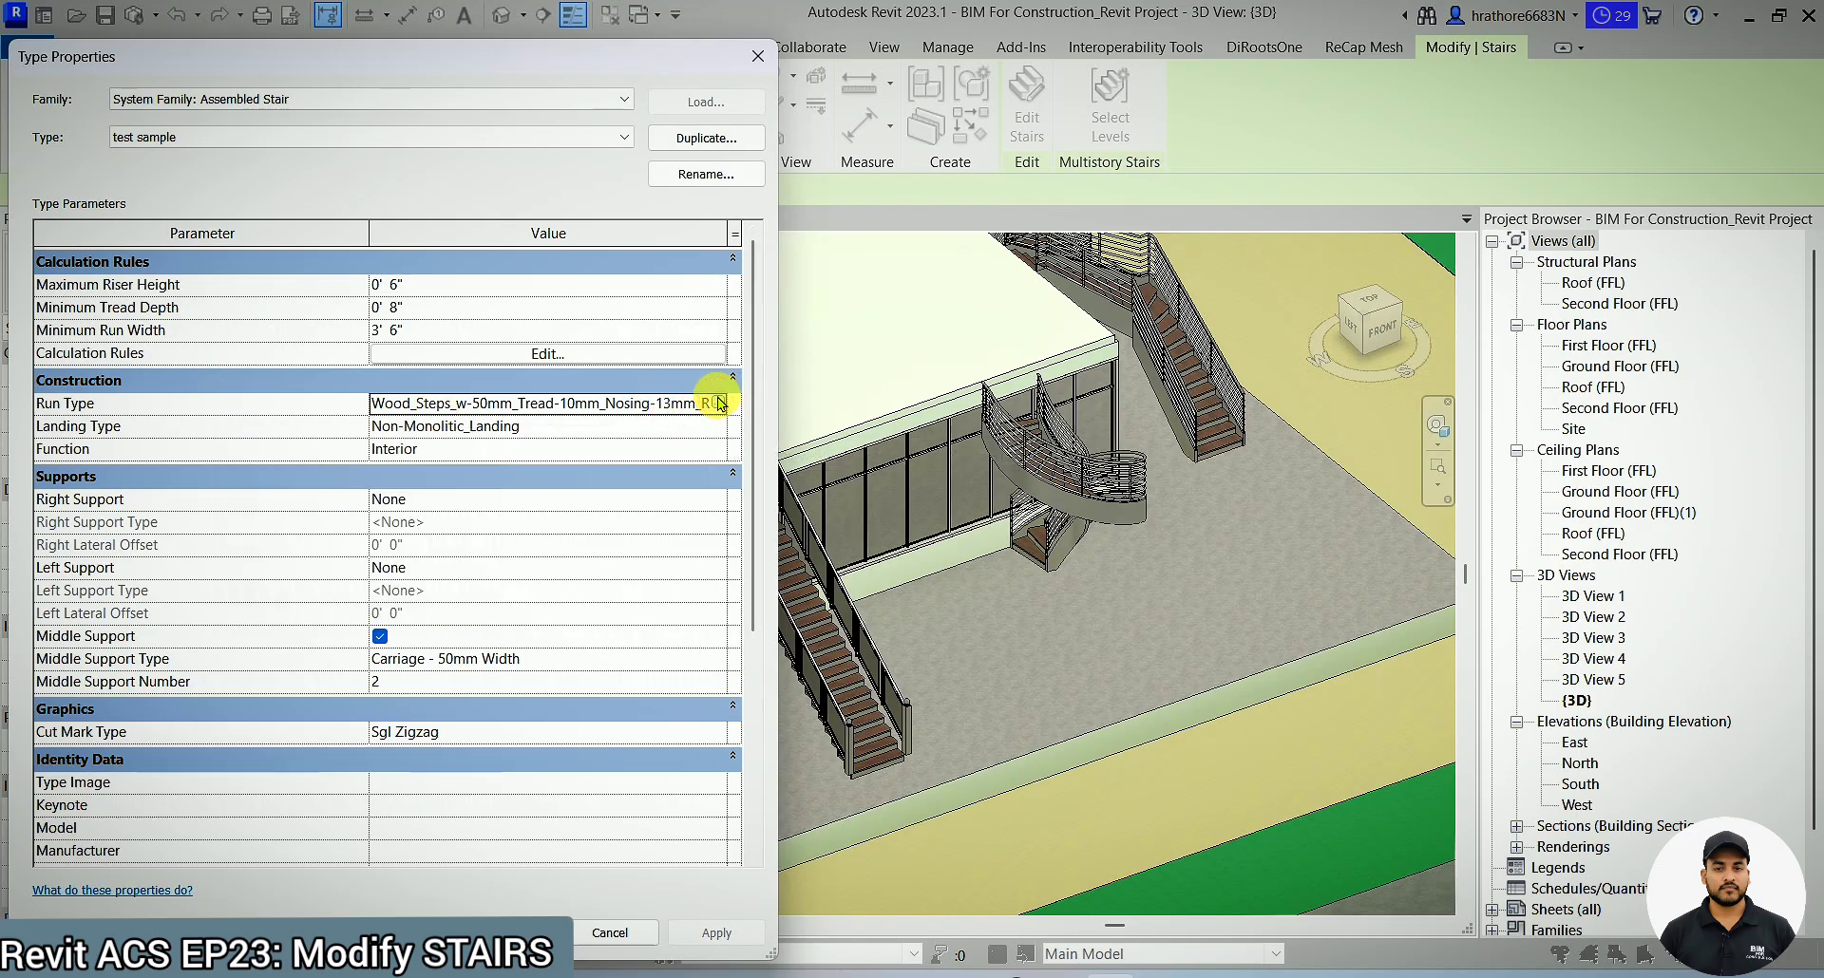
left_click(714, 406)
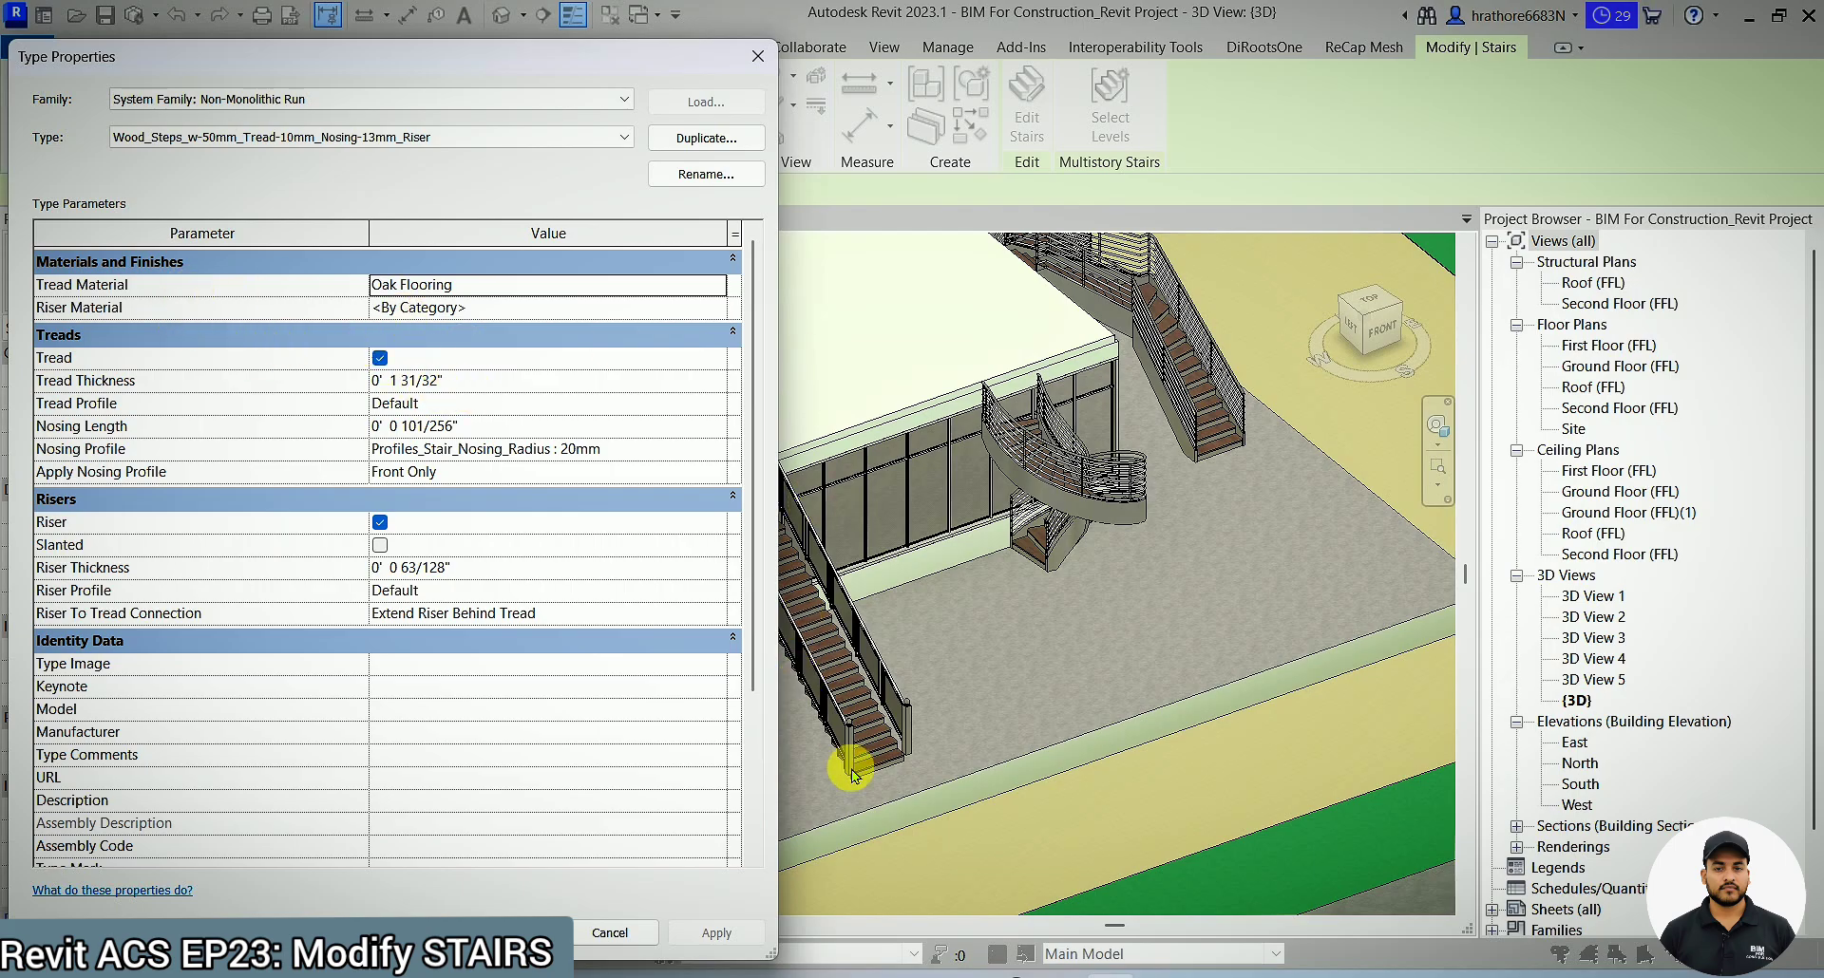
left_click(719, 284)
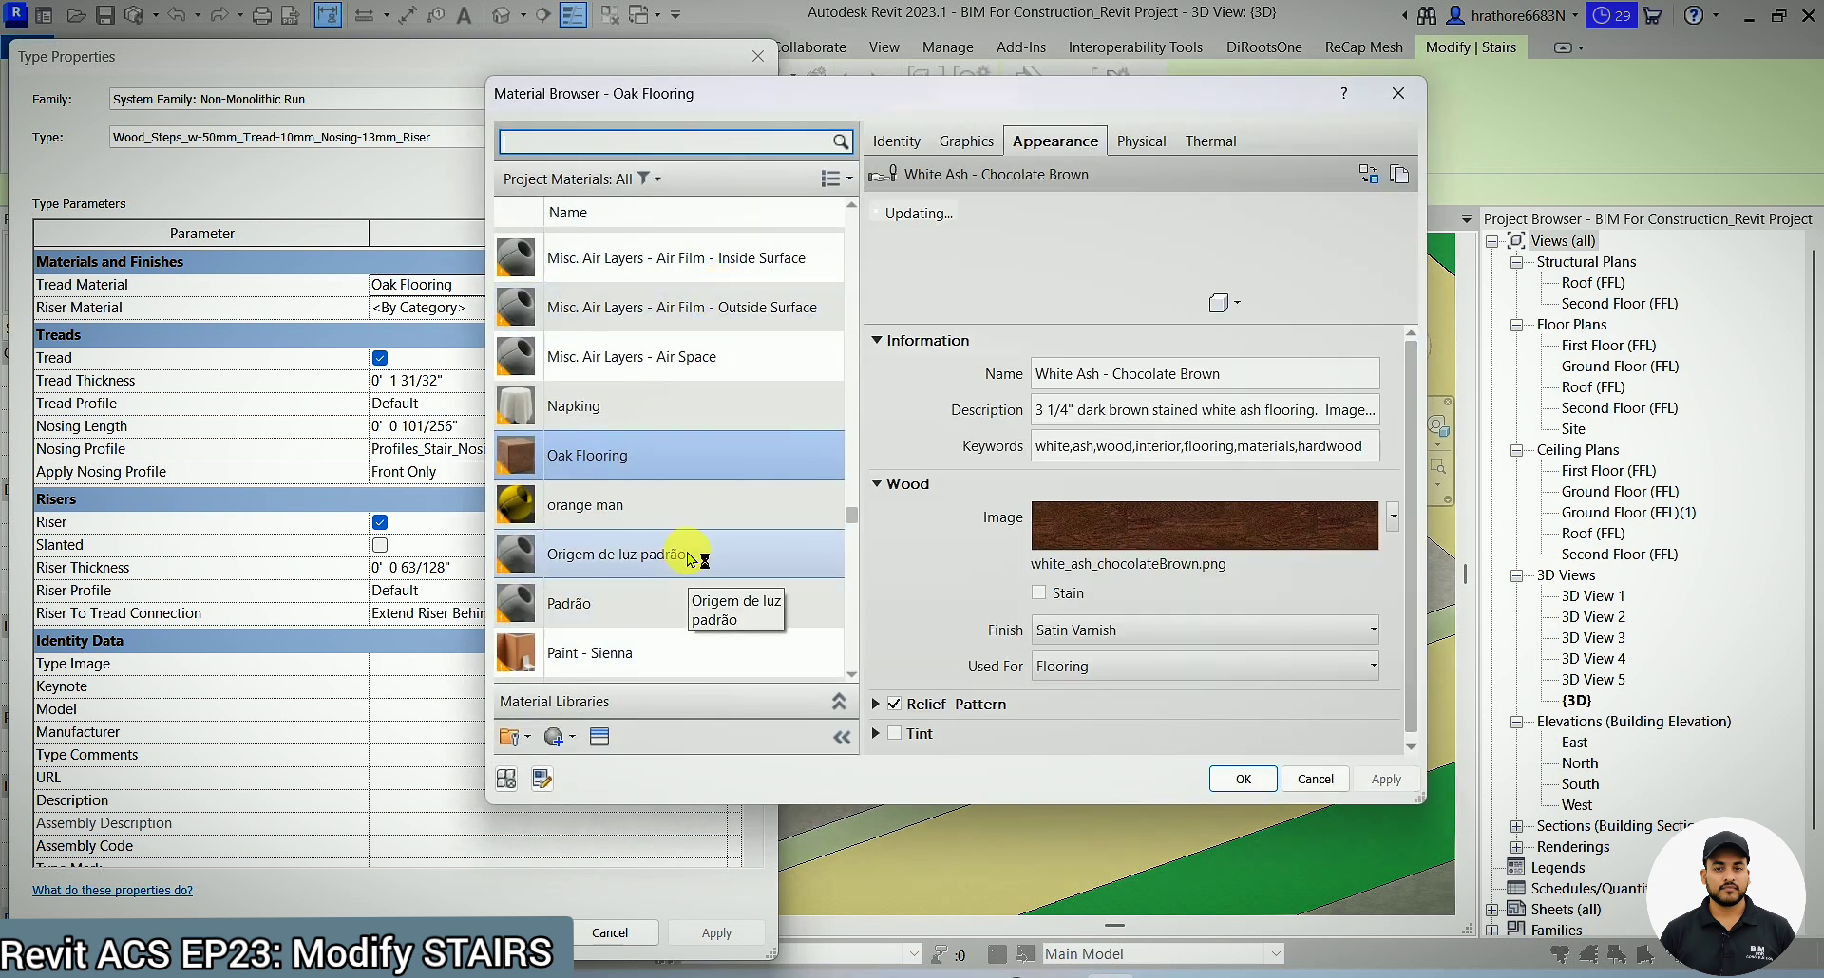
left_click(669, 525)
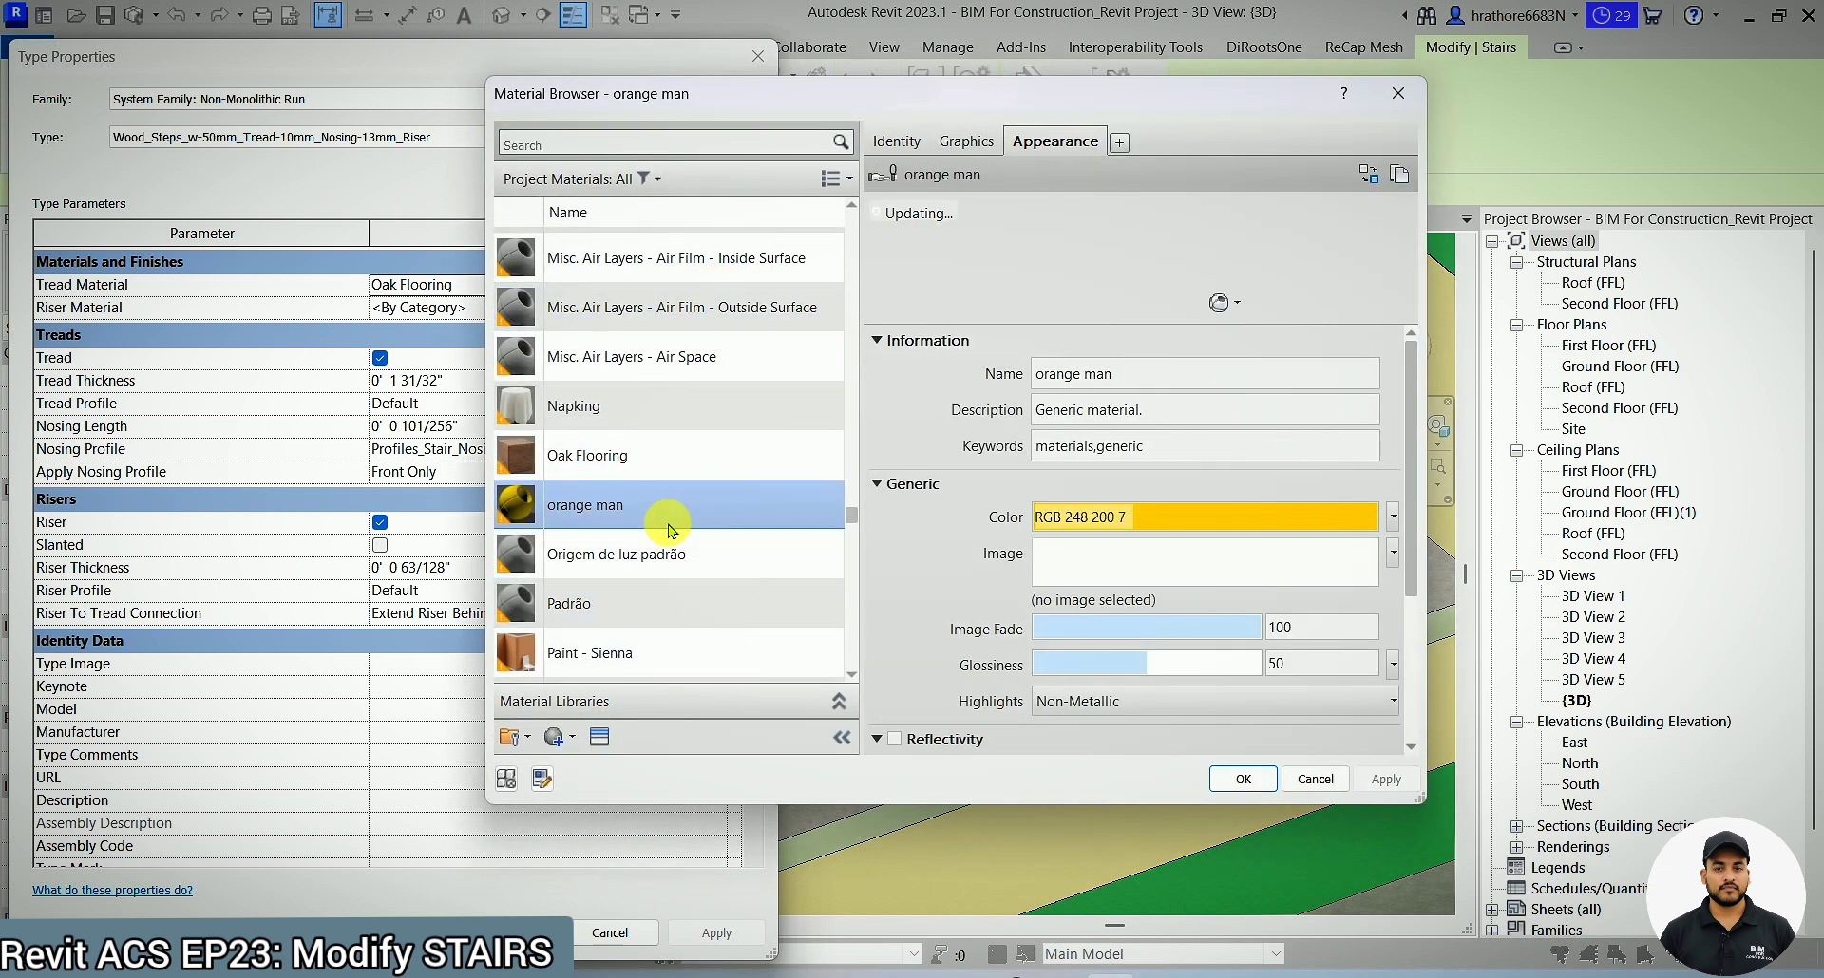
left_click(1267, 779)
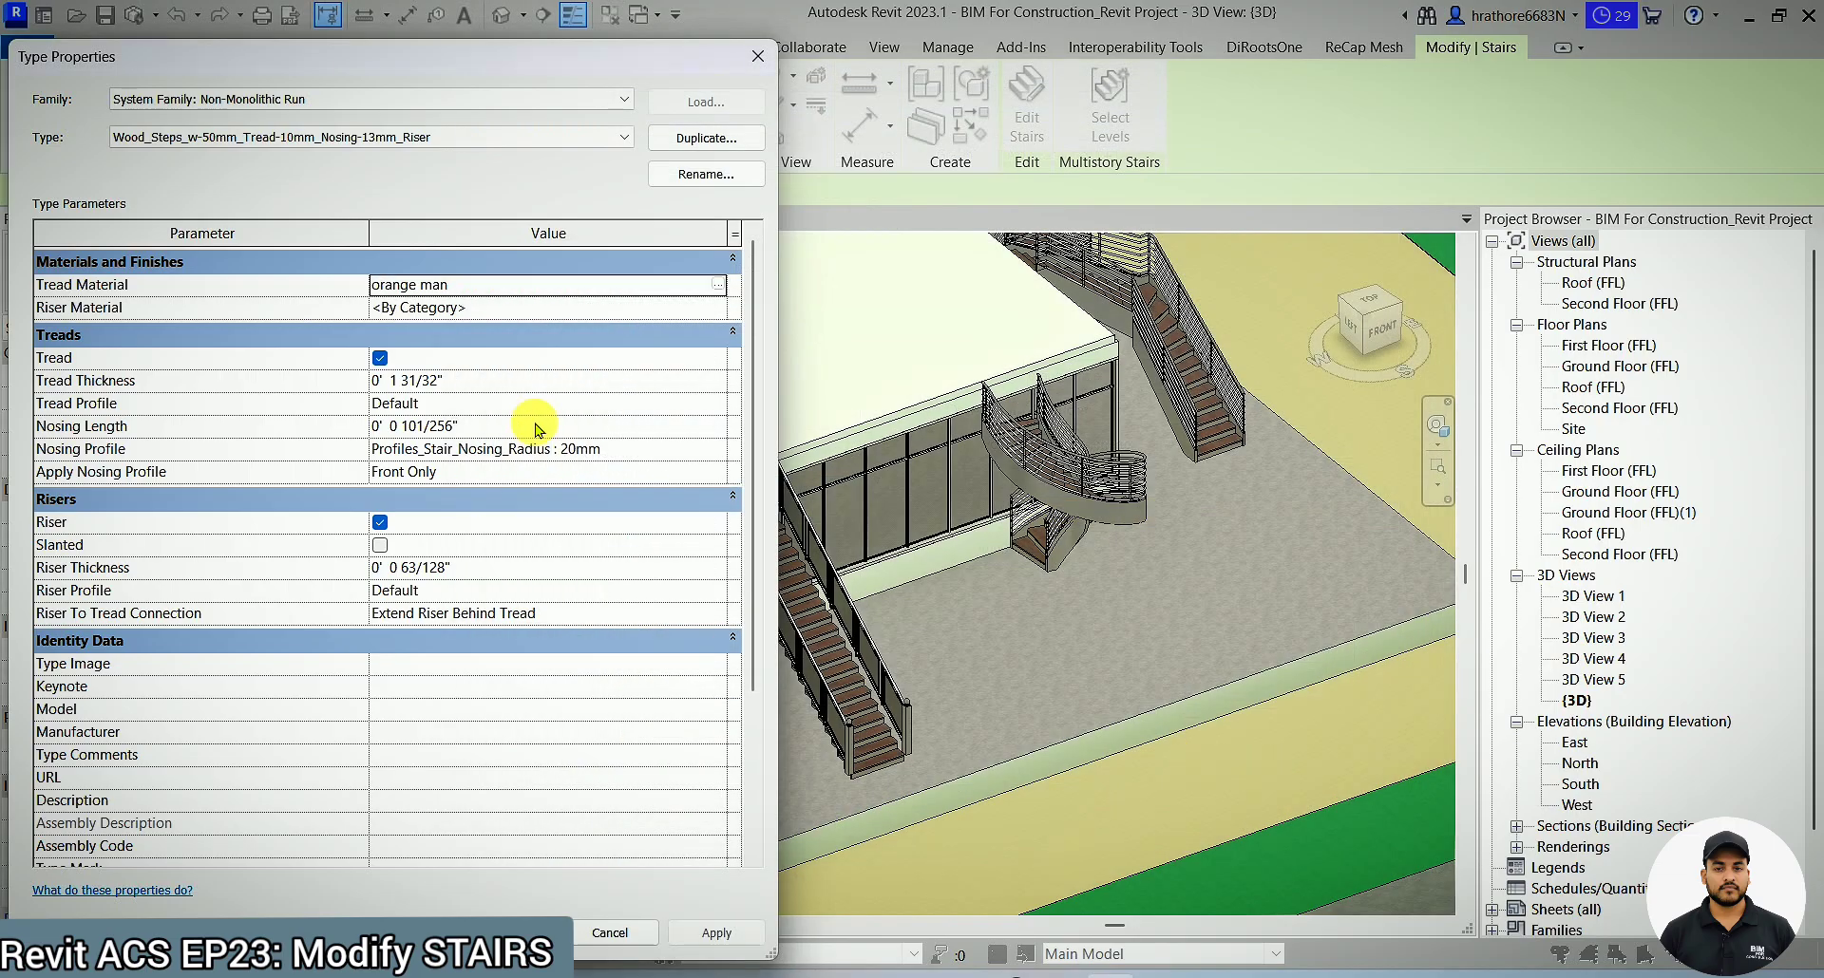
left_click(719, 933)
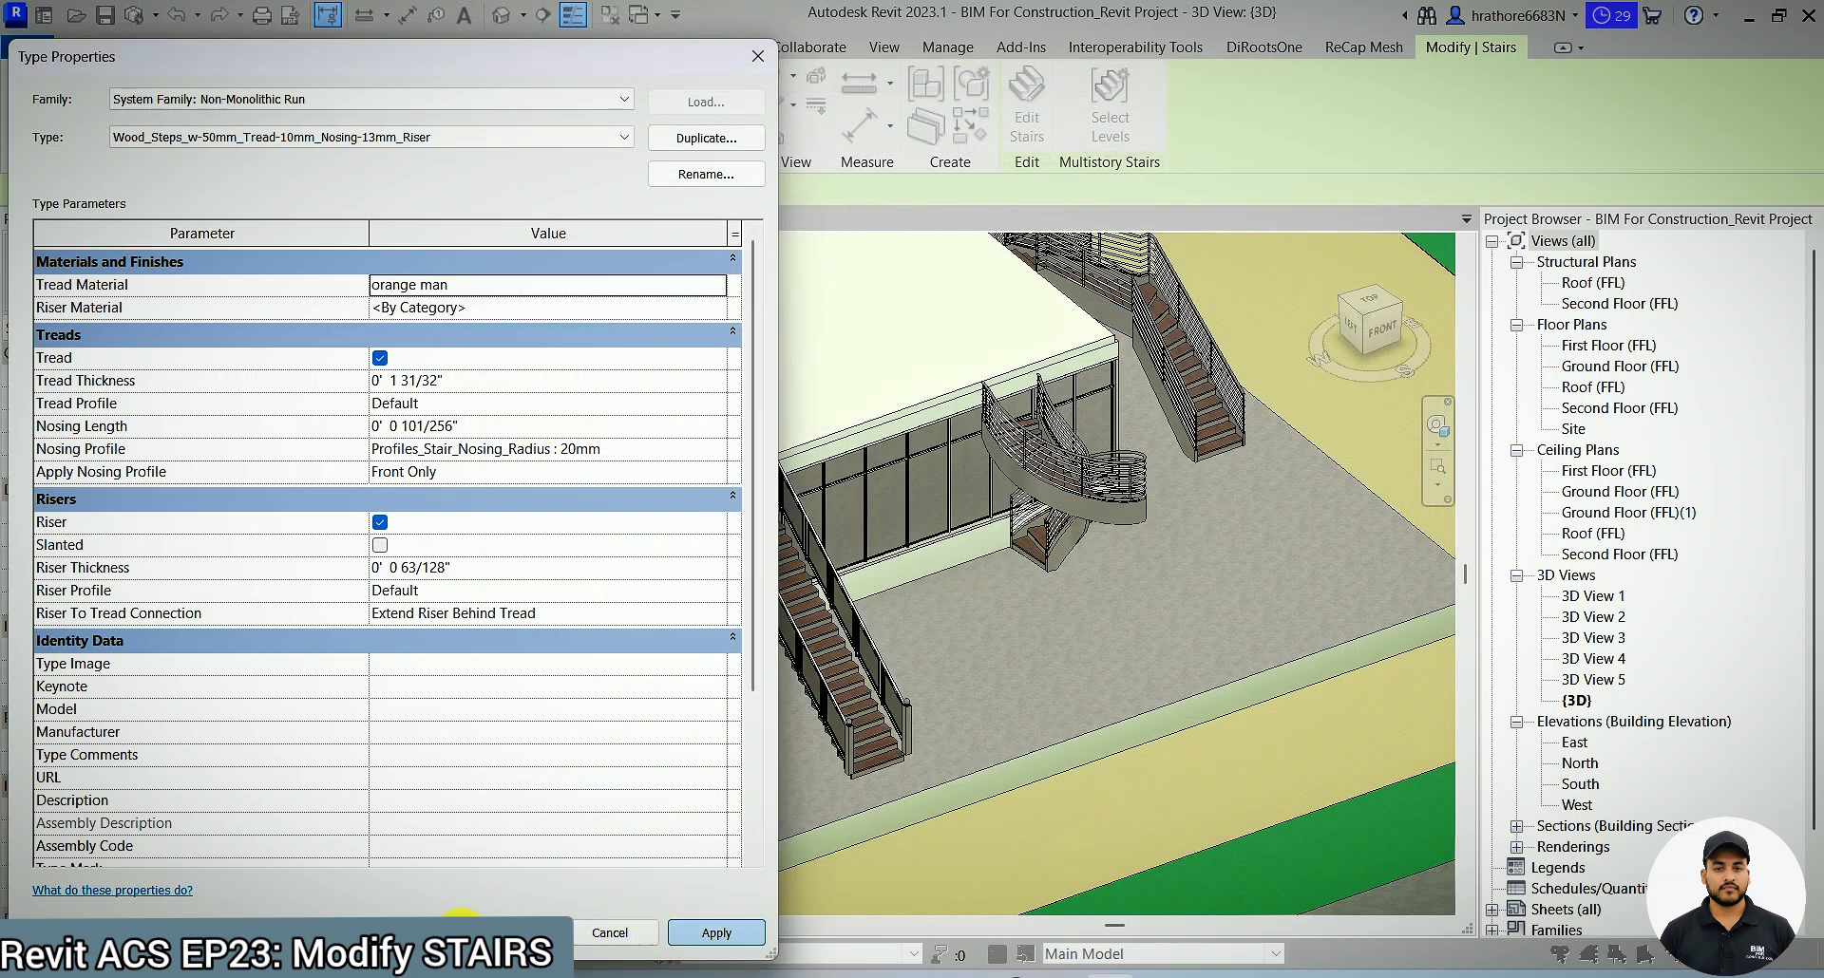
left_click(520, 923)
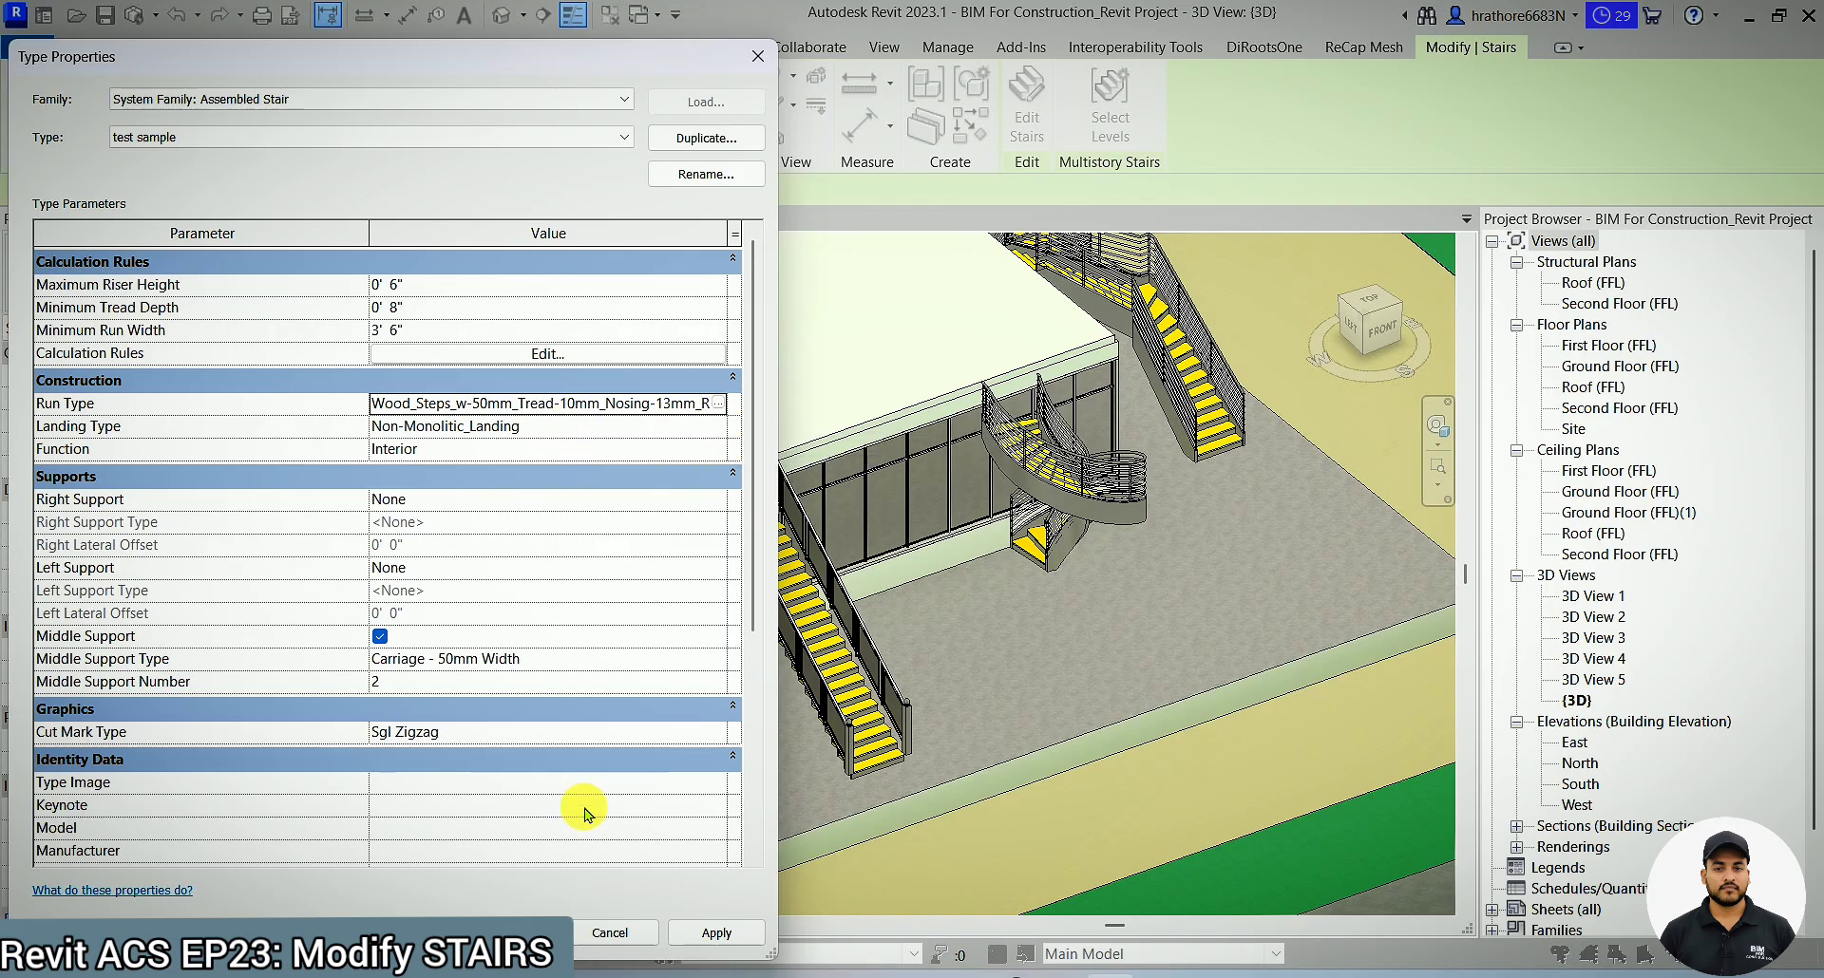
left_click(518, 919)
- Set the Riser Material of the test sample stair's run type to pear color and apply it
scroll(1184, 742, "down", 3)
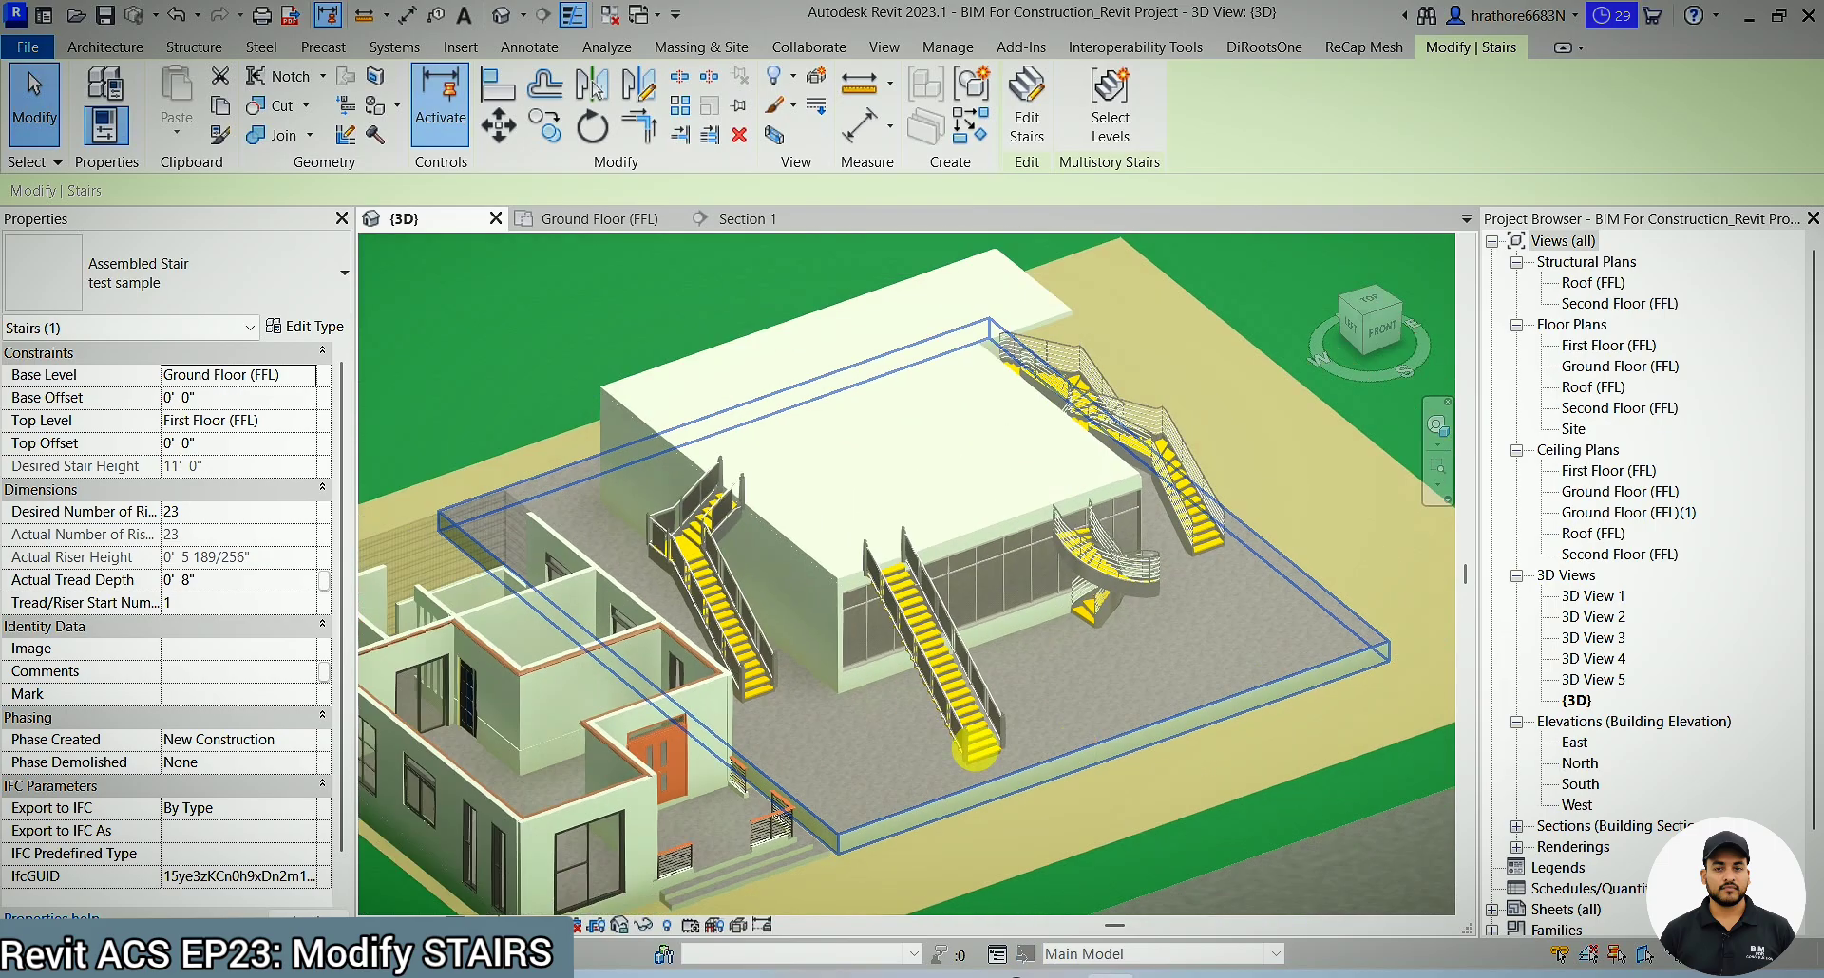
scroll(832, 779, "up", 10)
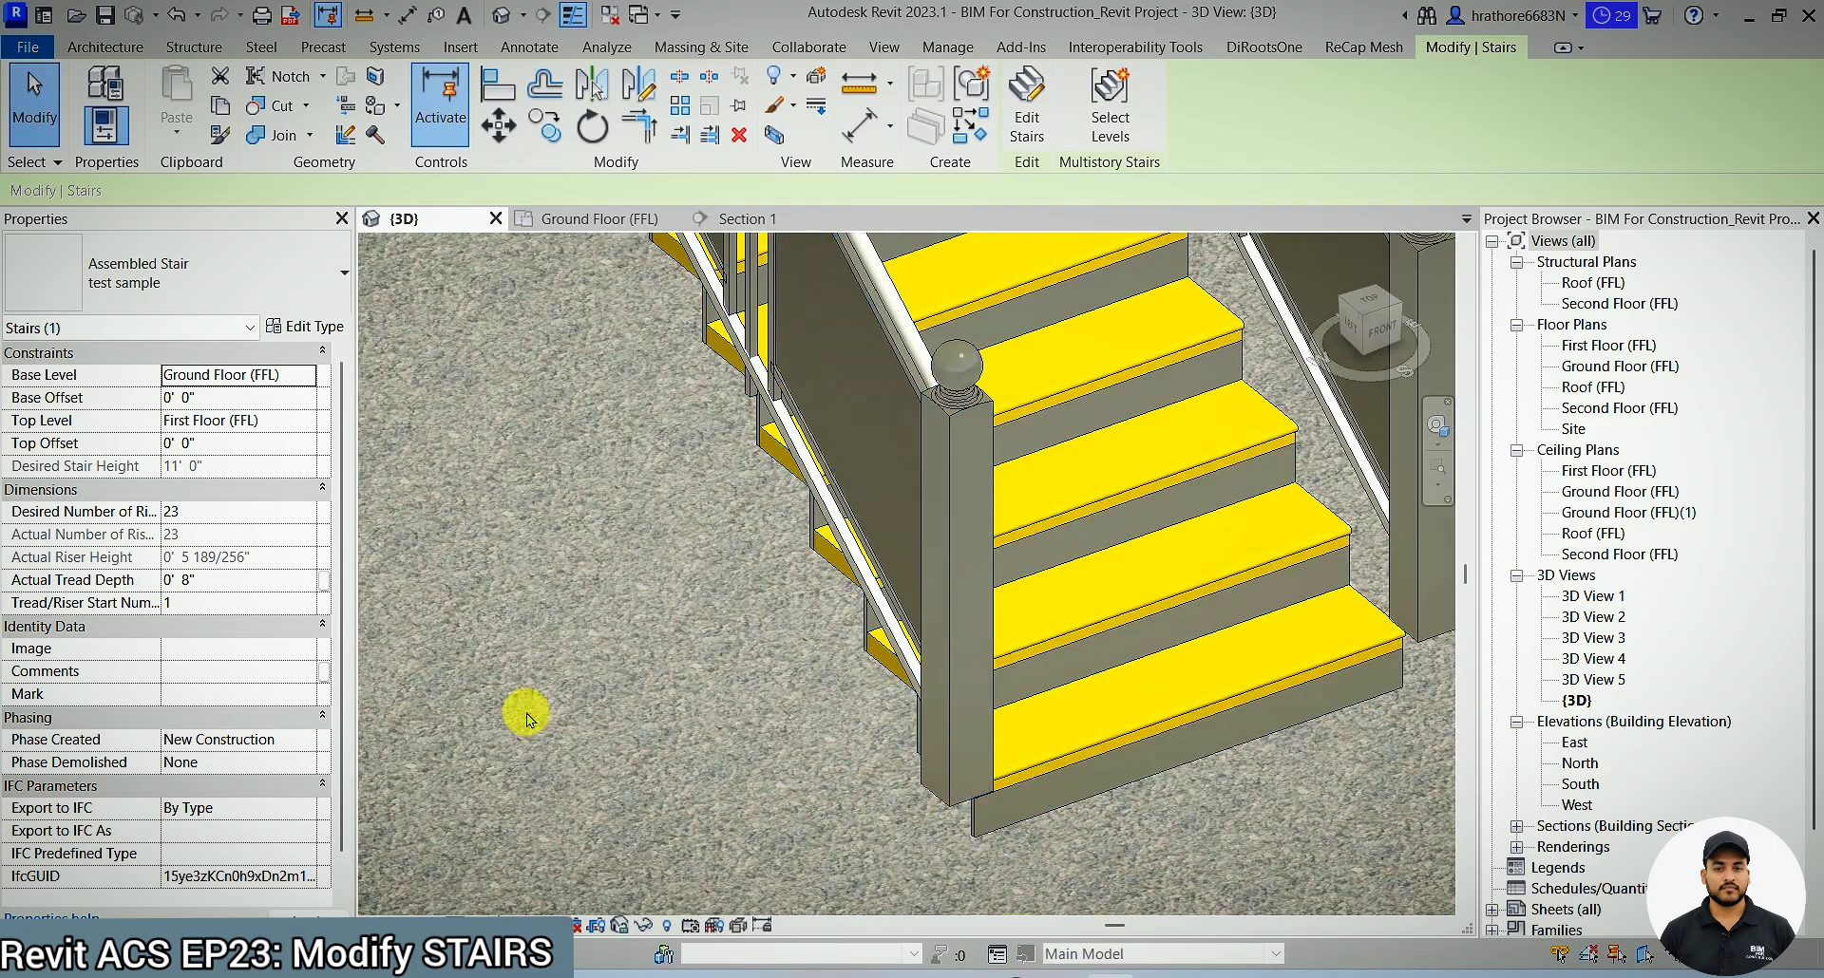
left_click(319, 330)
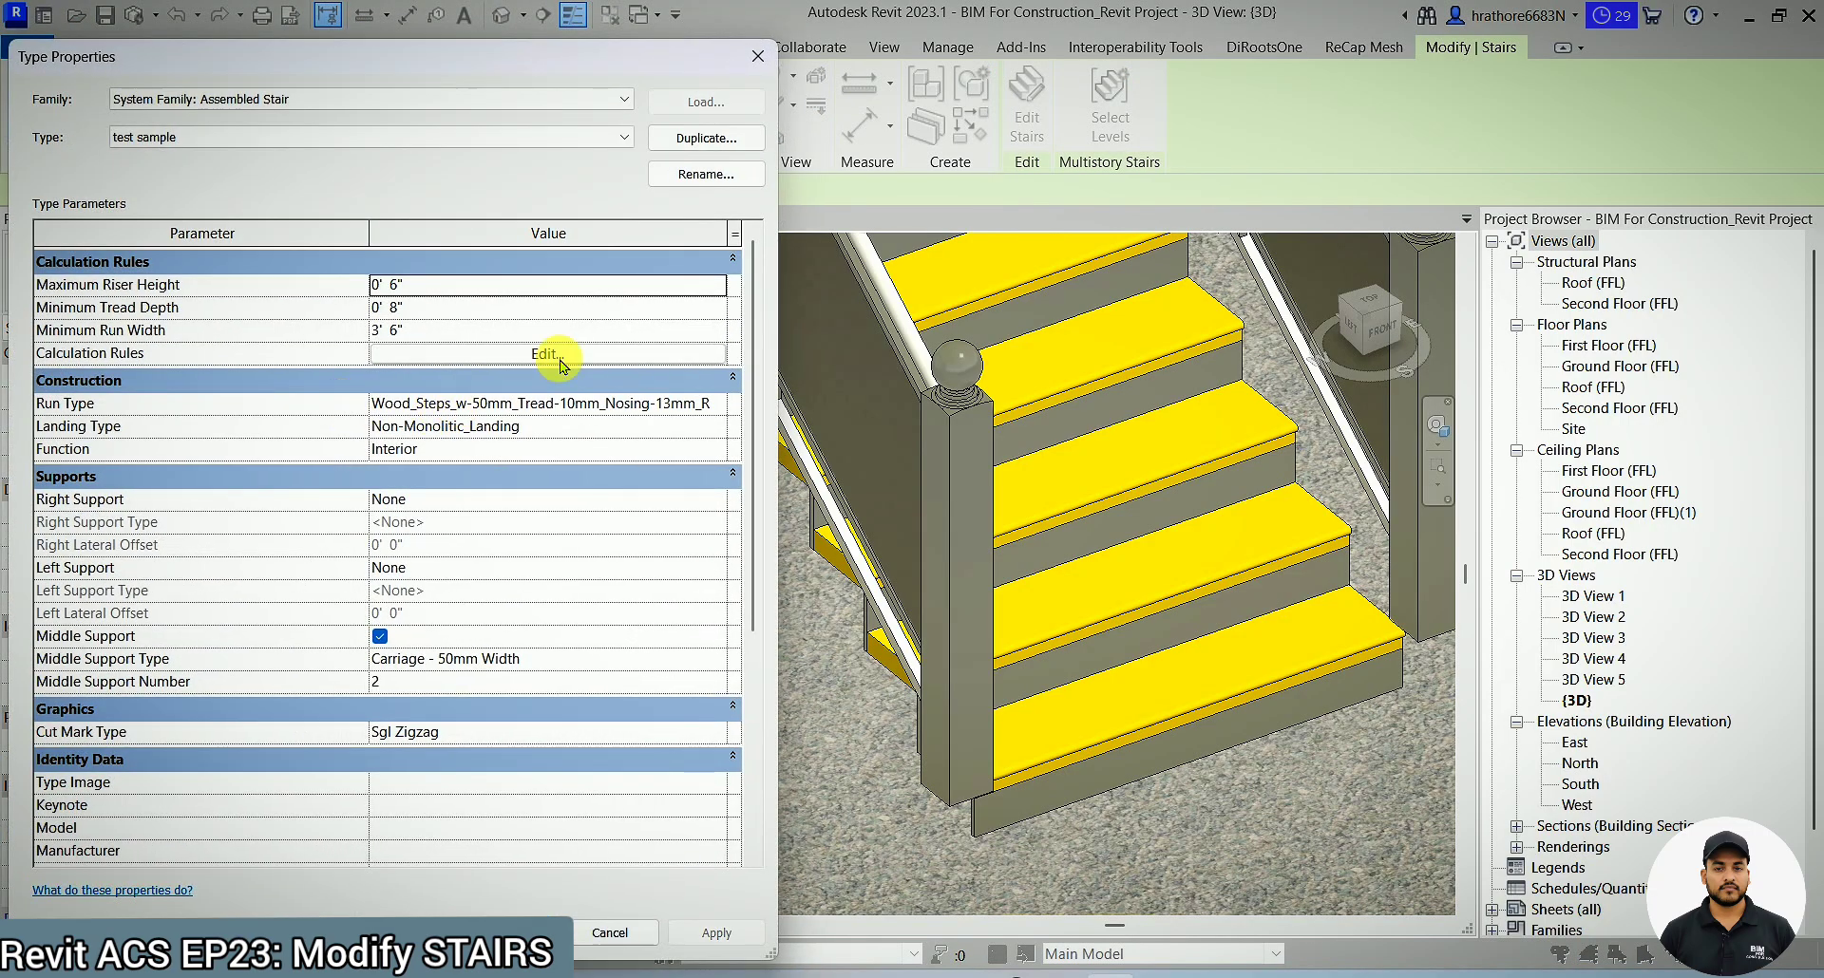
left_click(712, 407)
left_click(722, 405)
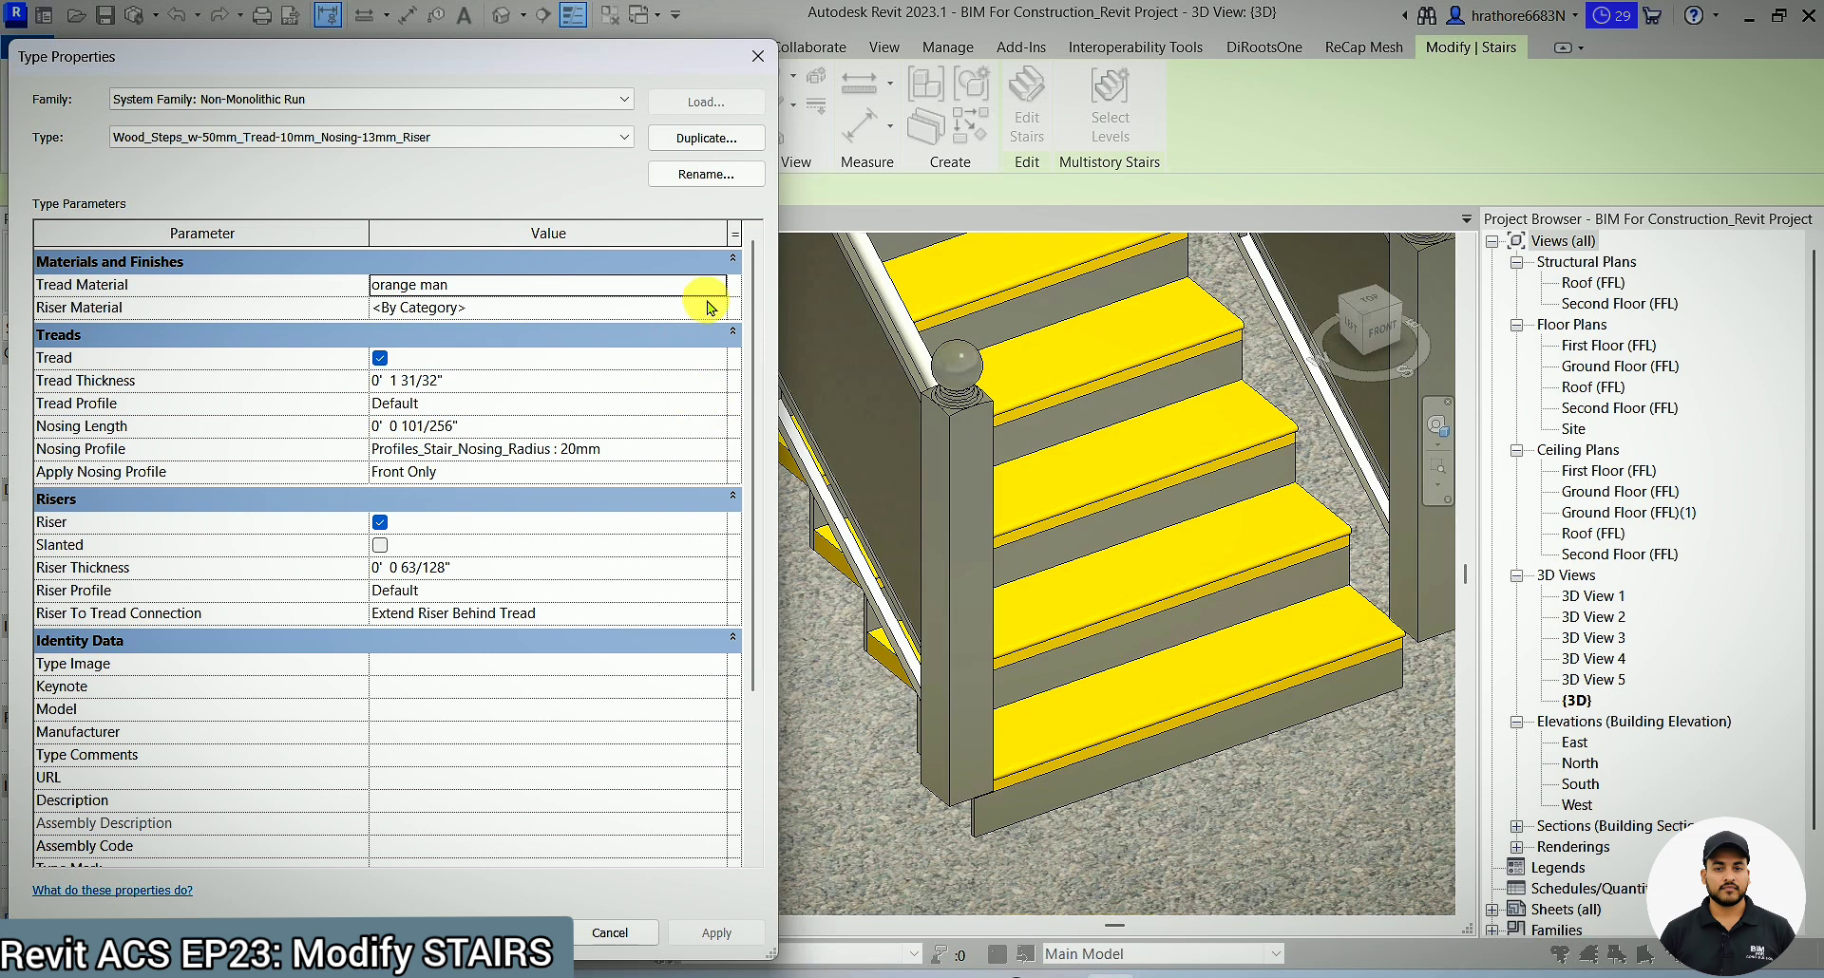
left_click(664, 306)
left_click(719, 308)
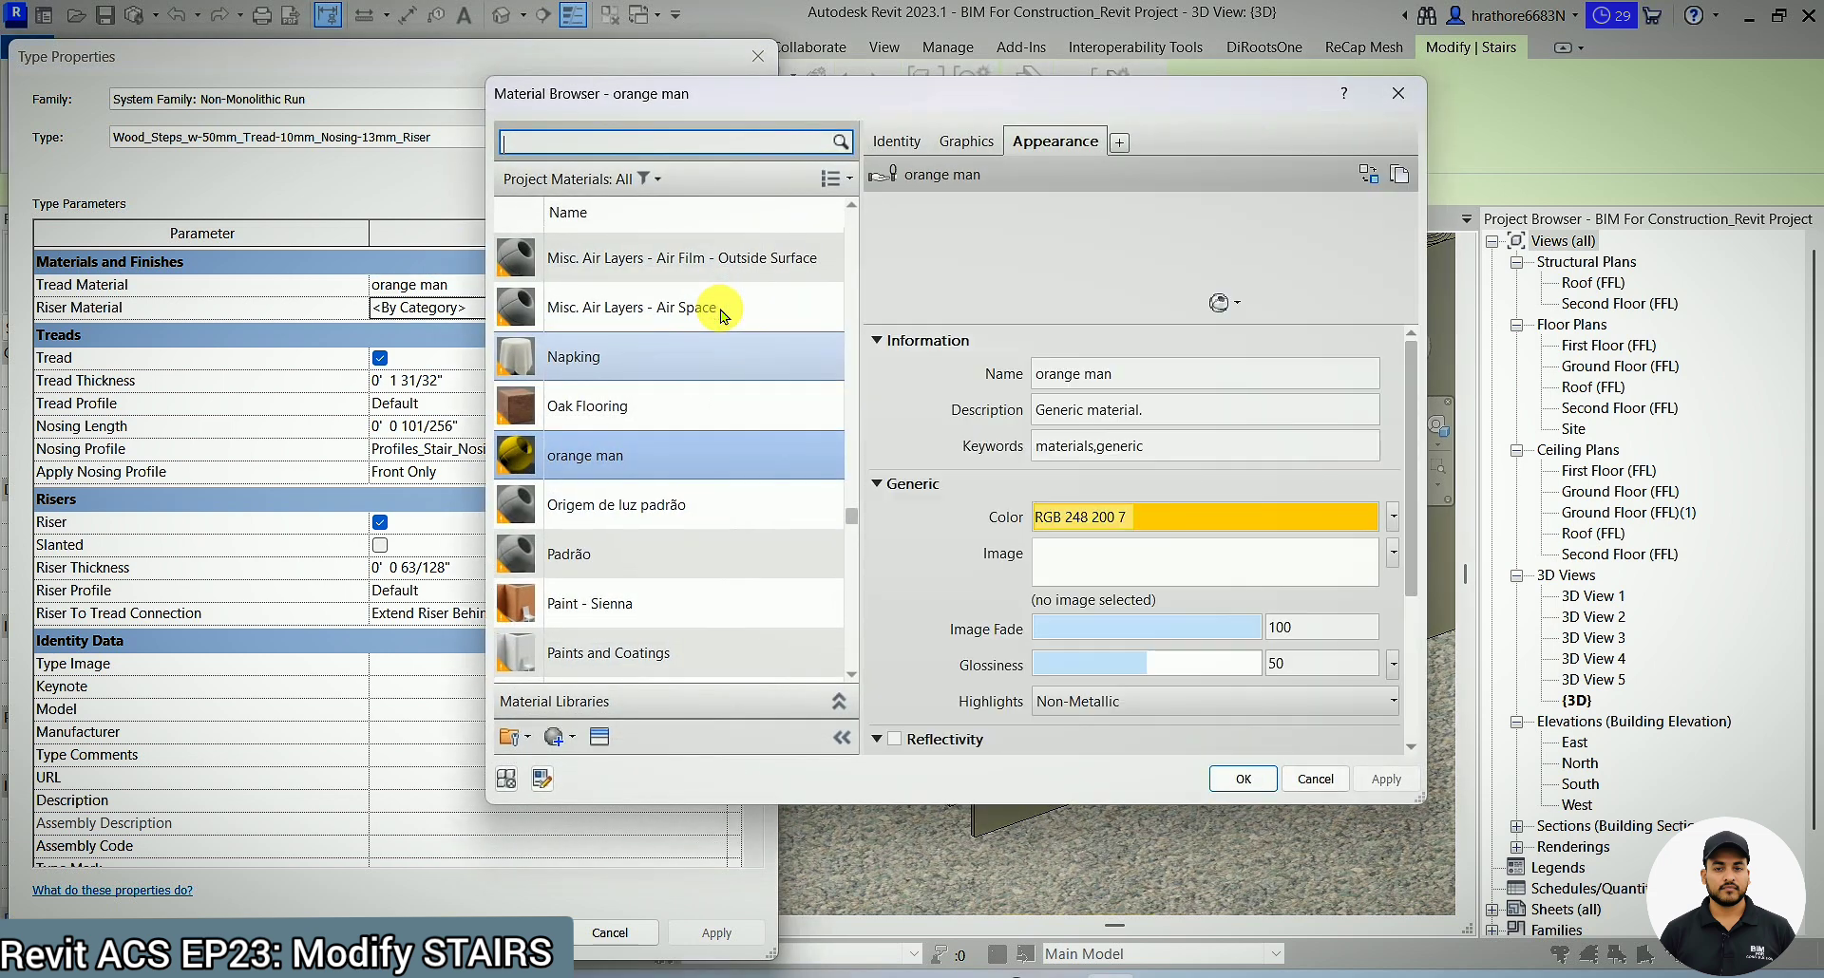
scroll(670, 532, "down", 3)
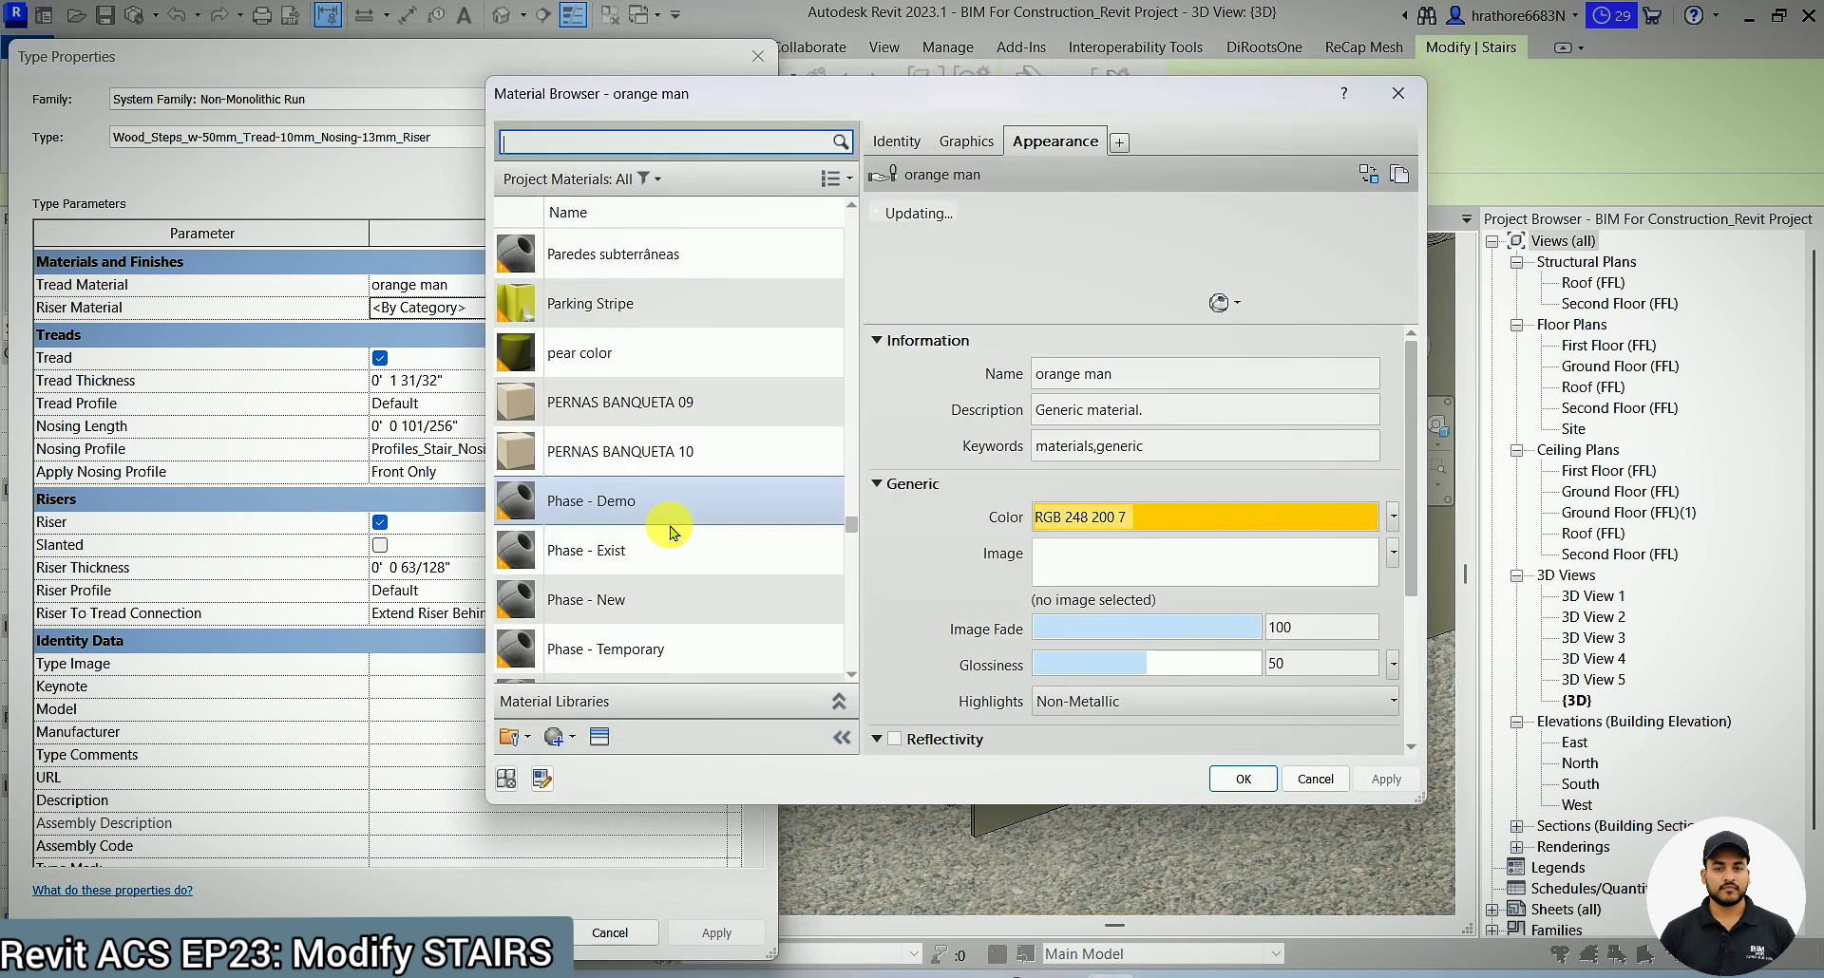
left_click(700, 355)
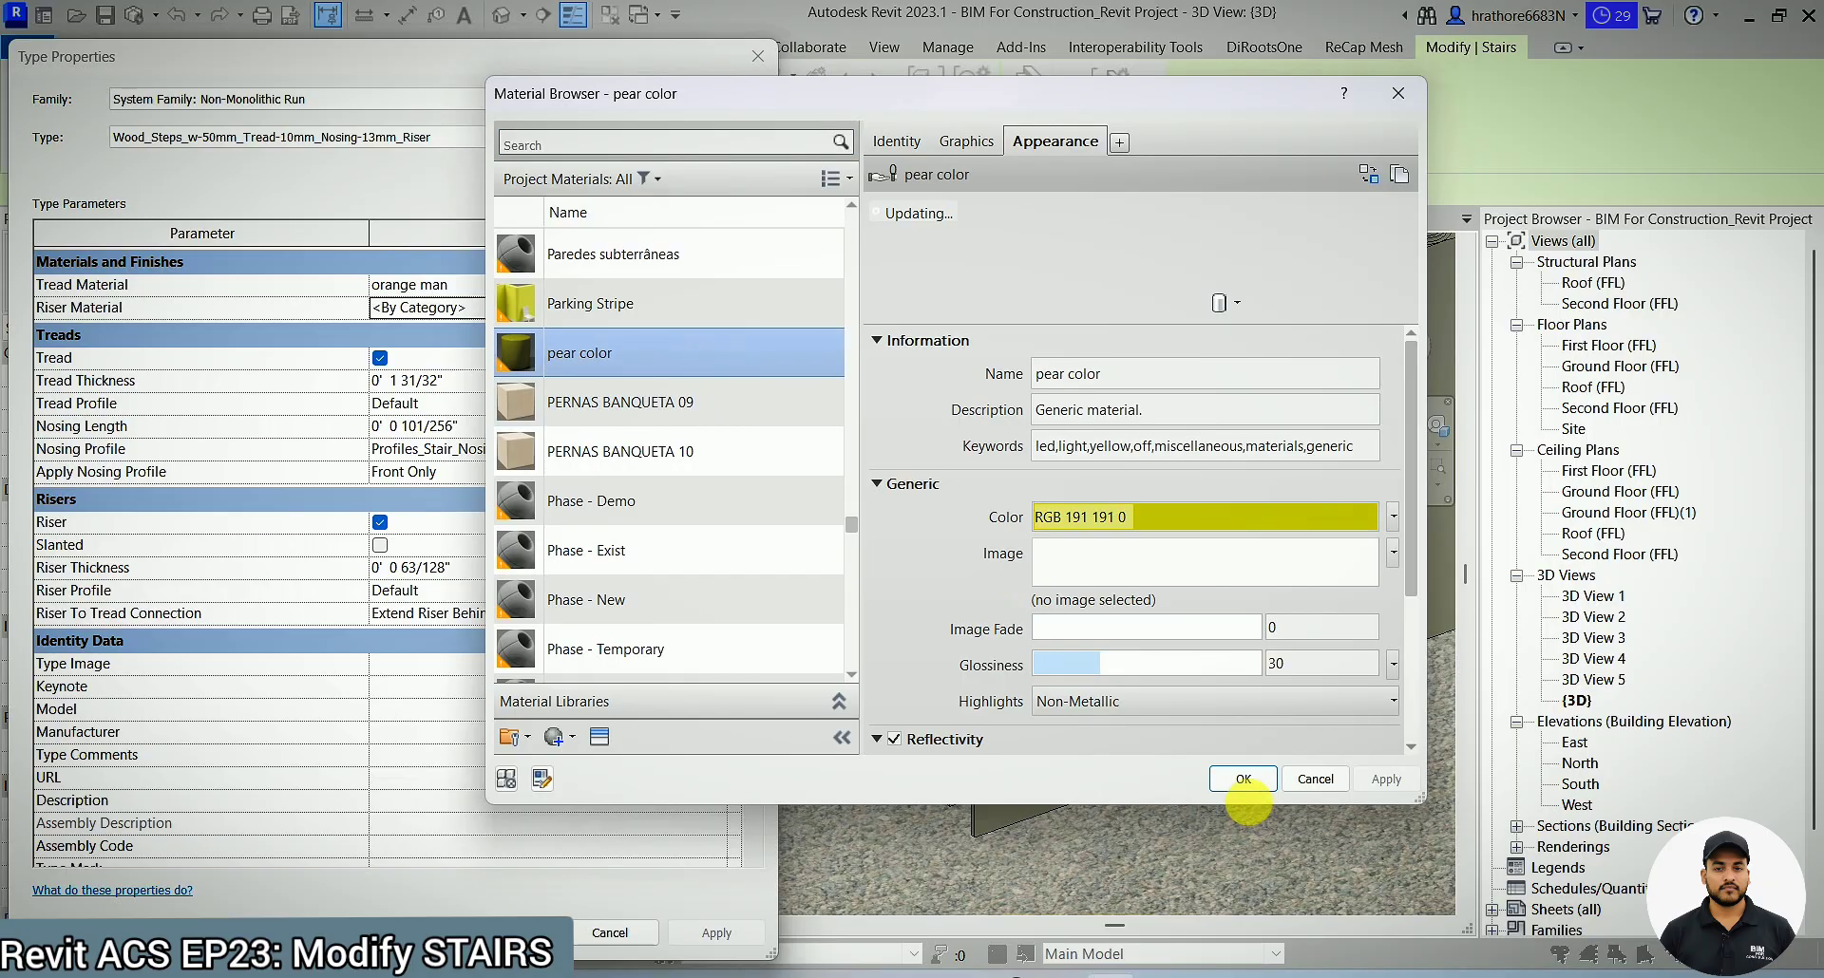
left_click(1243, 779)
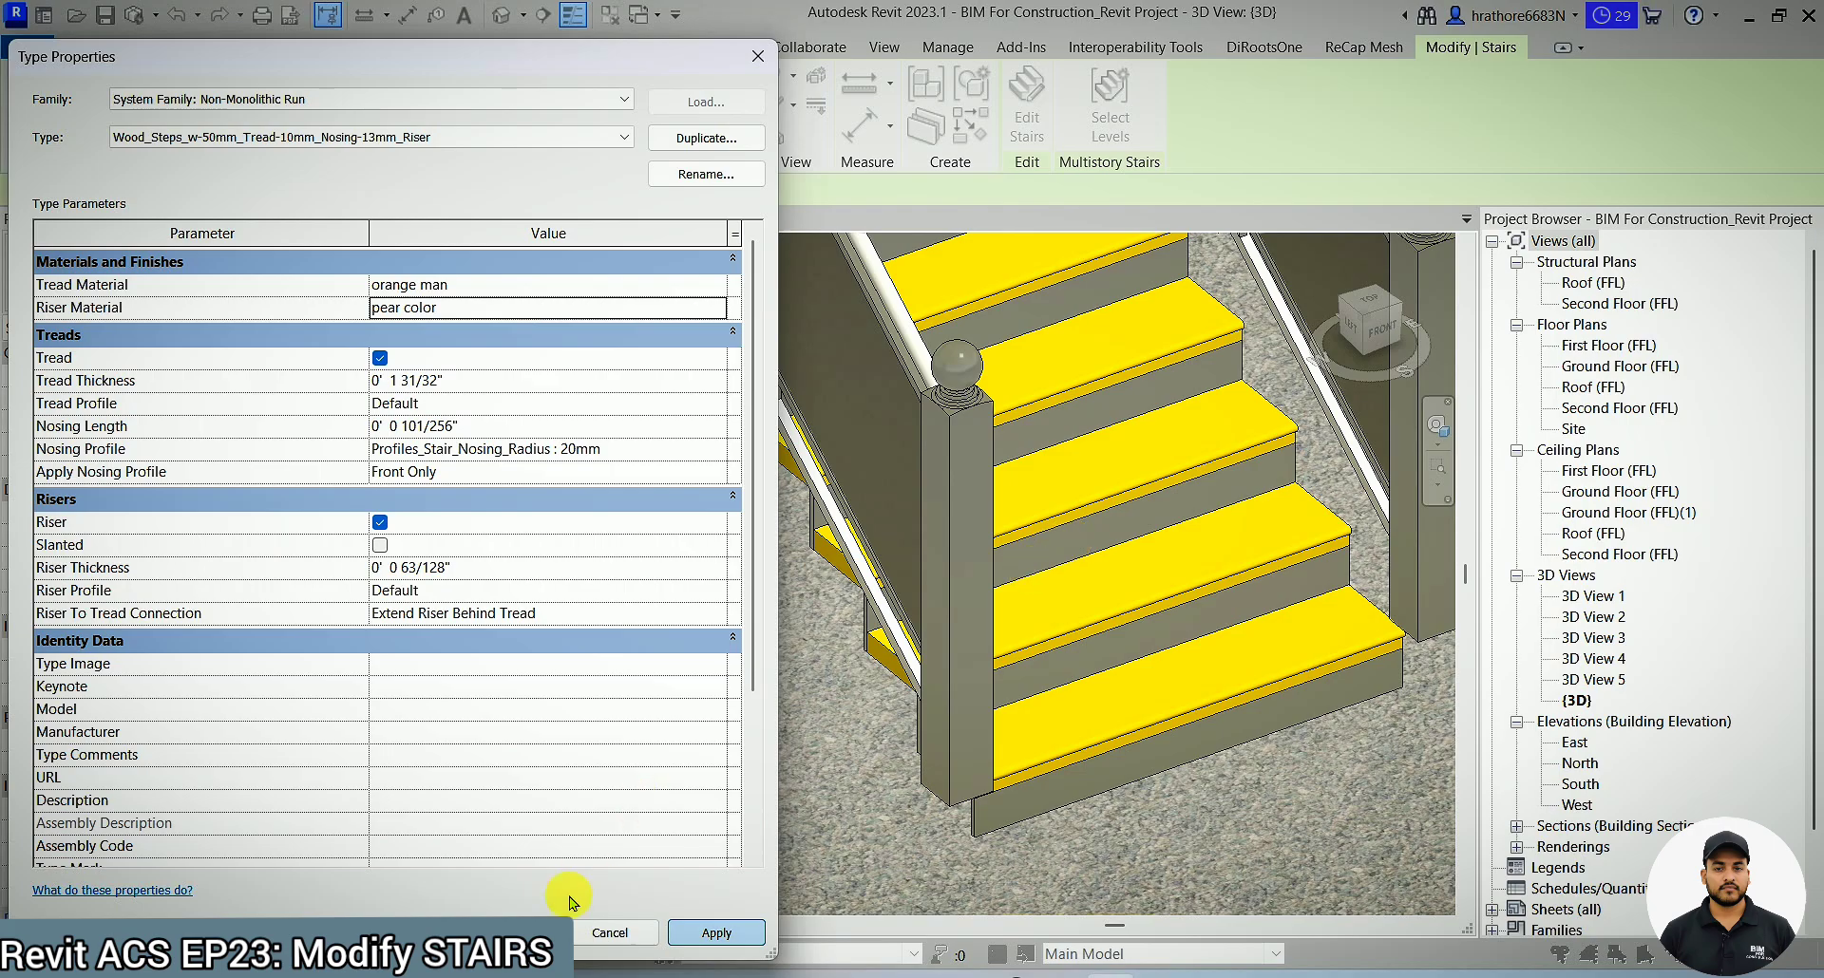
left_click(716, 933)
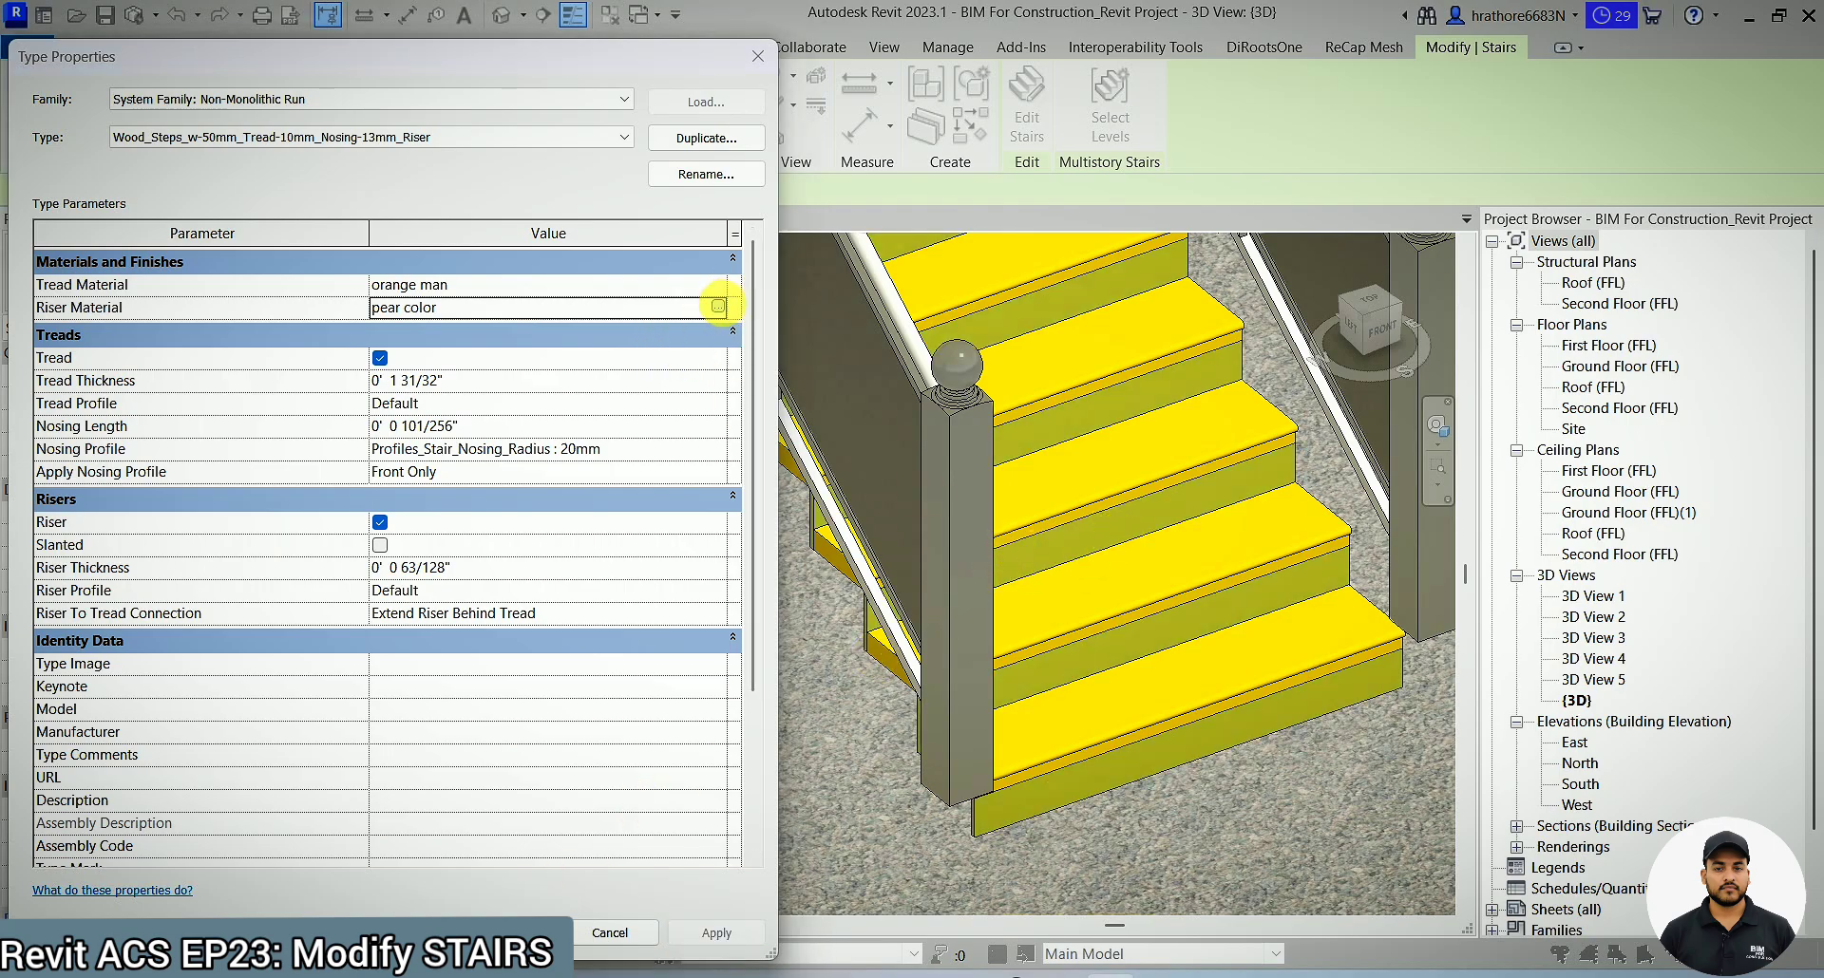
- Change the Riser Material of the run type to Metal - Roofing, apply it and accept the type properties
left_click(718, 306)
scroll(646, 418, "down", 3)
scroll(662, 452, "down", 3)
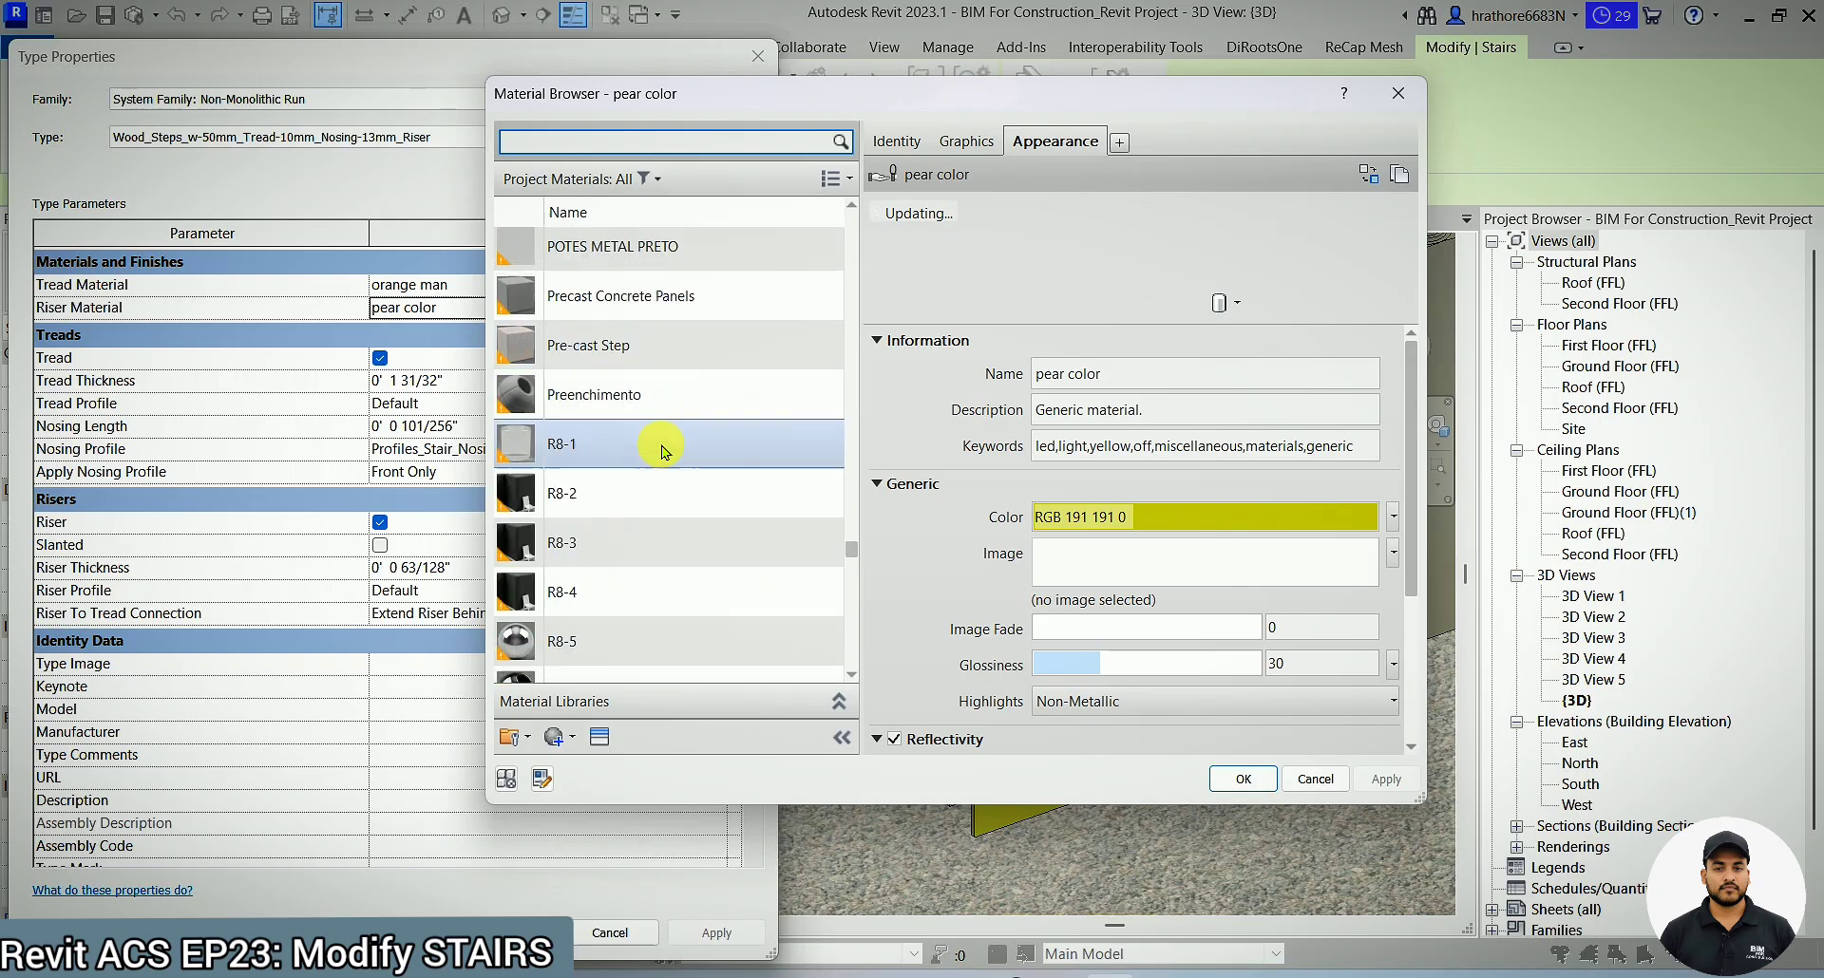
scroll(669, 399, "up", 3)
left_click(675, 304)
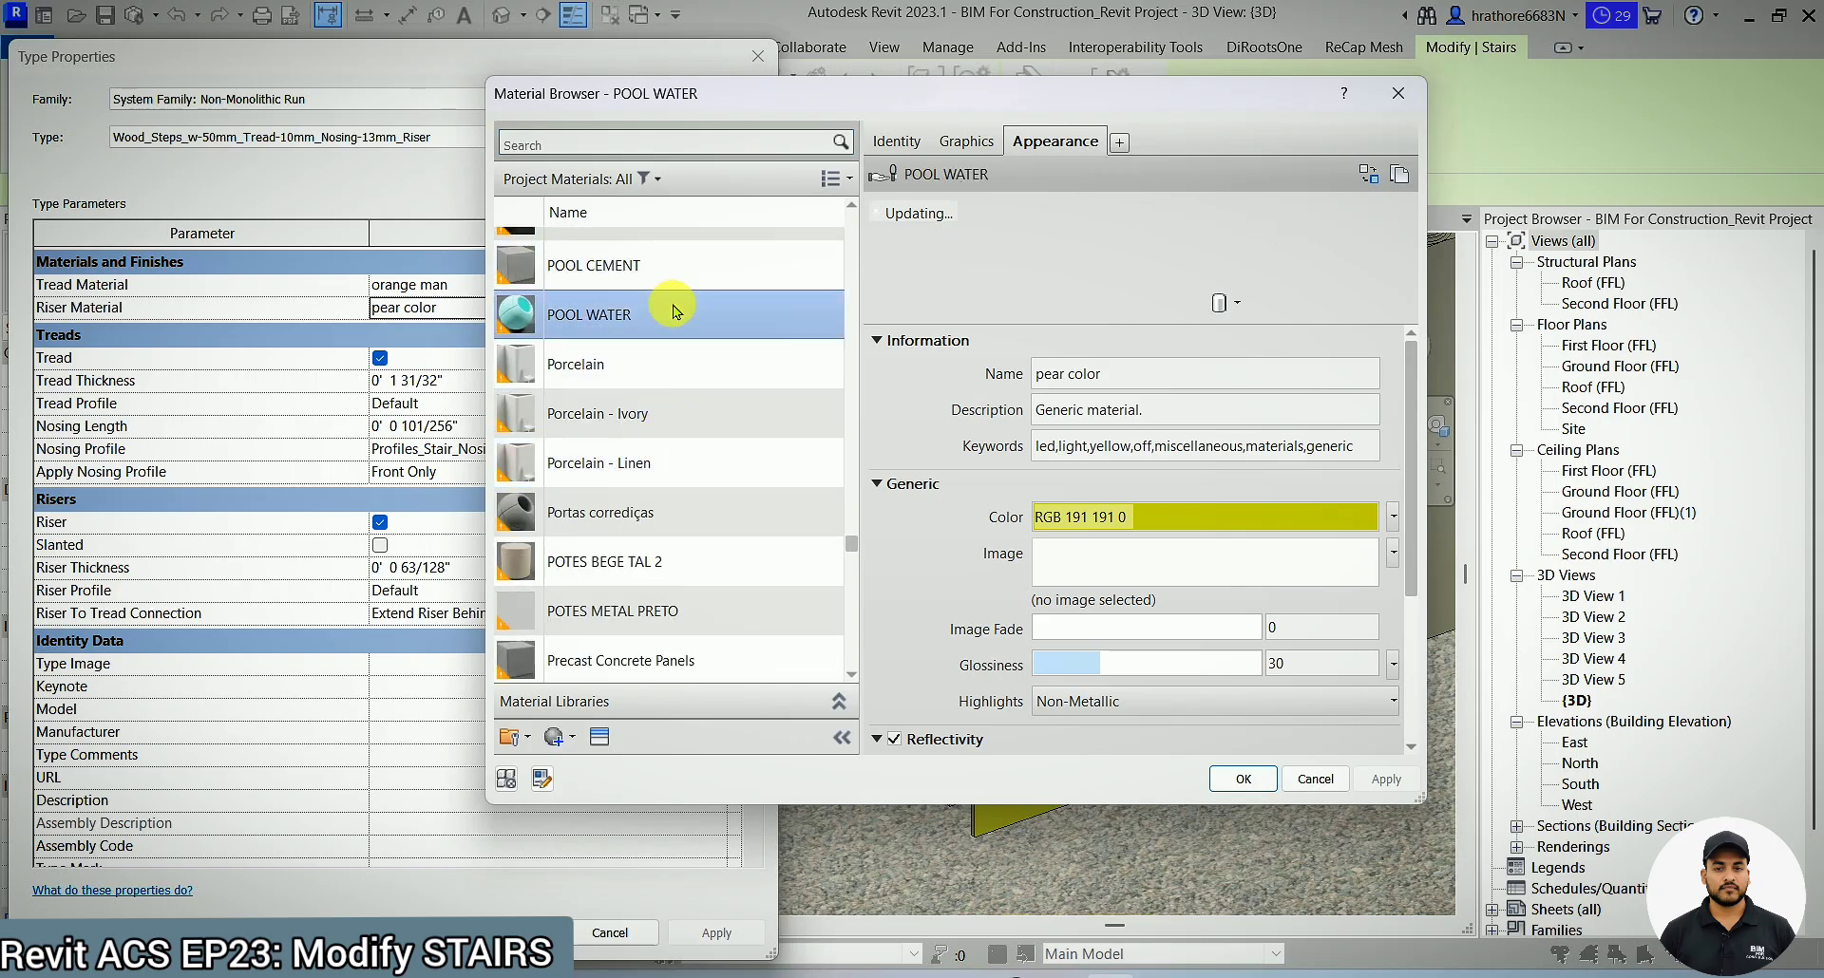
scroll(681, 478, "up", 5)
scroll(683, 480, "up", 10)
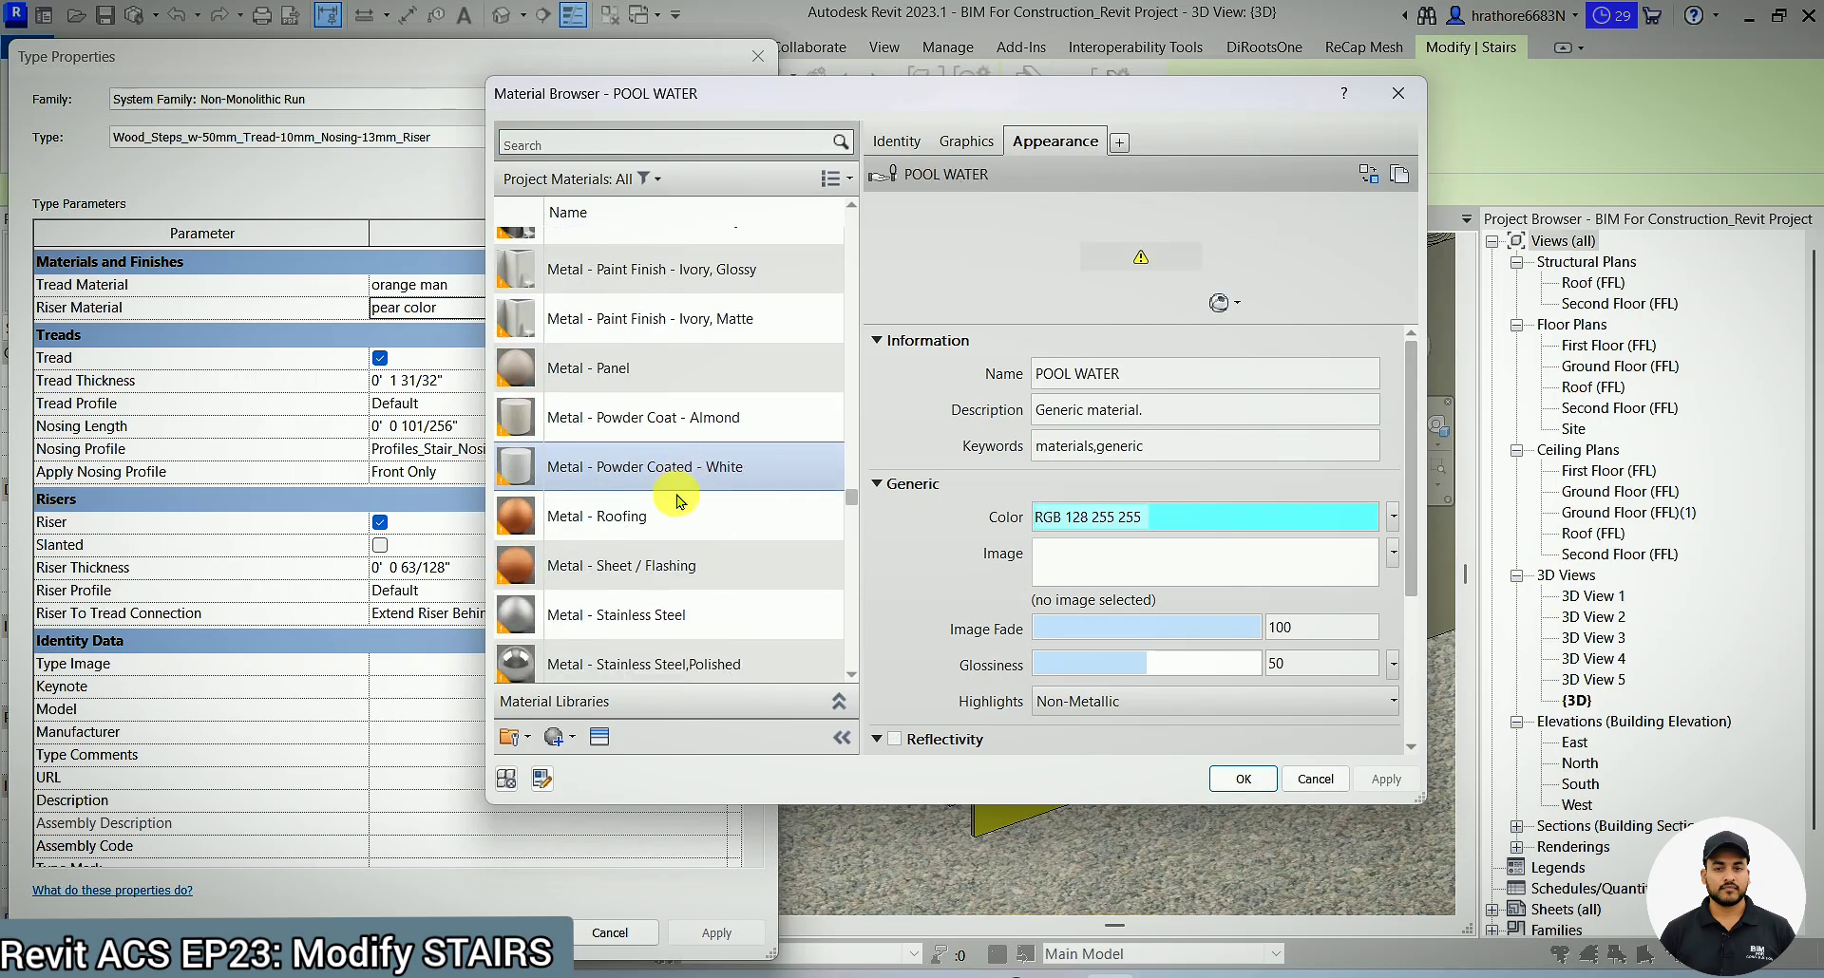
left_click(677, 499)
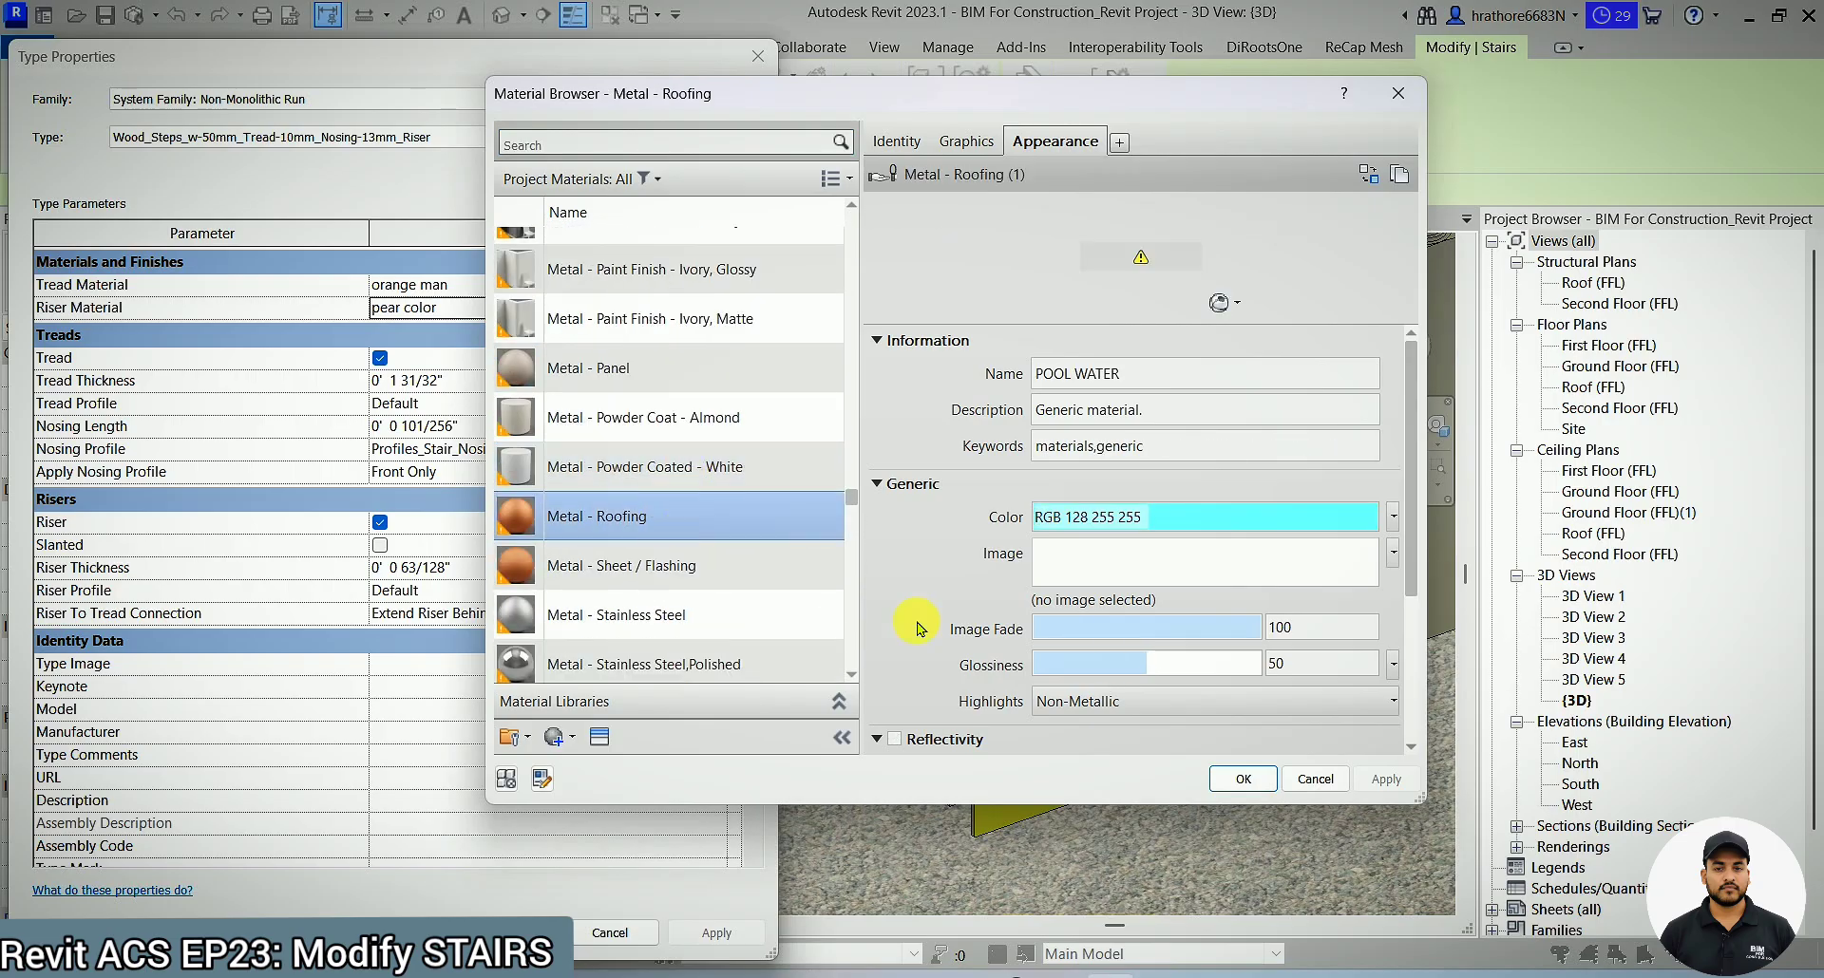
left_click(1250, 786)
left_click(727, 941)
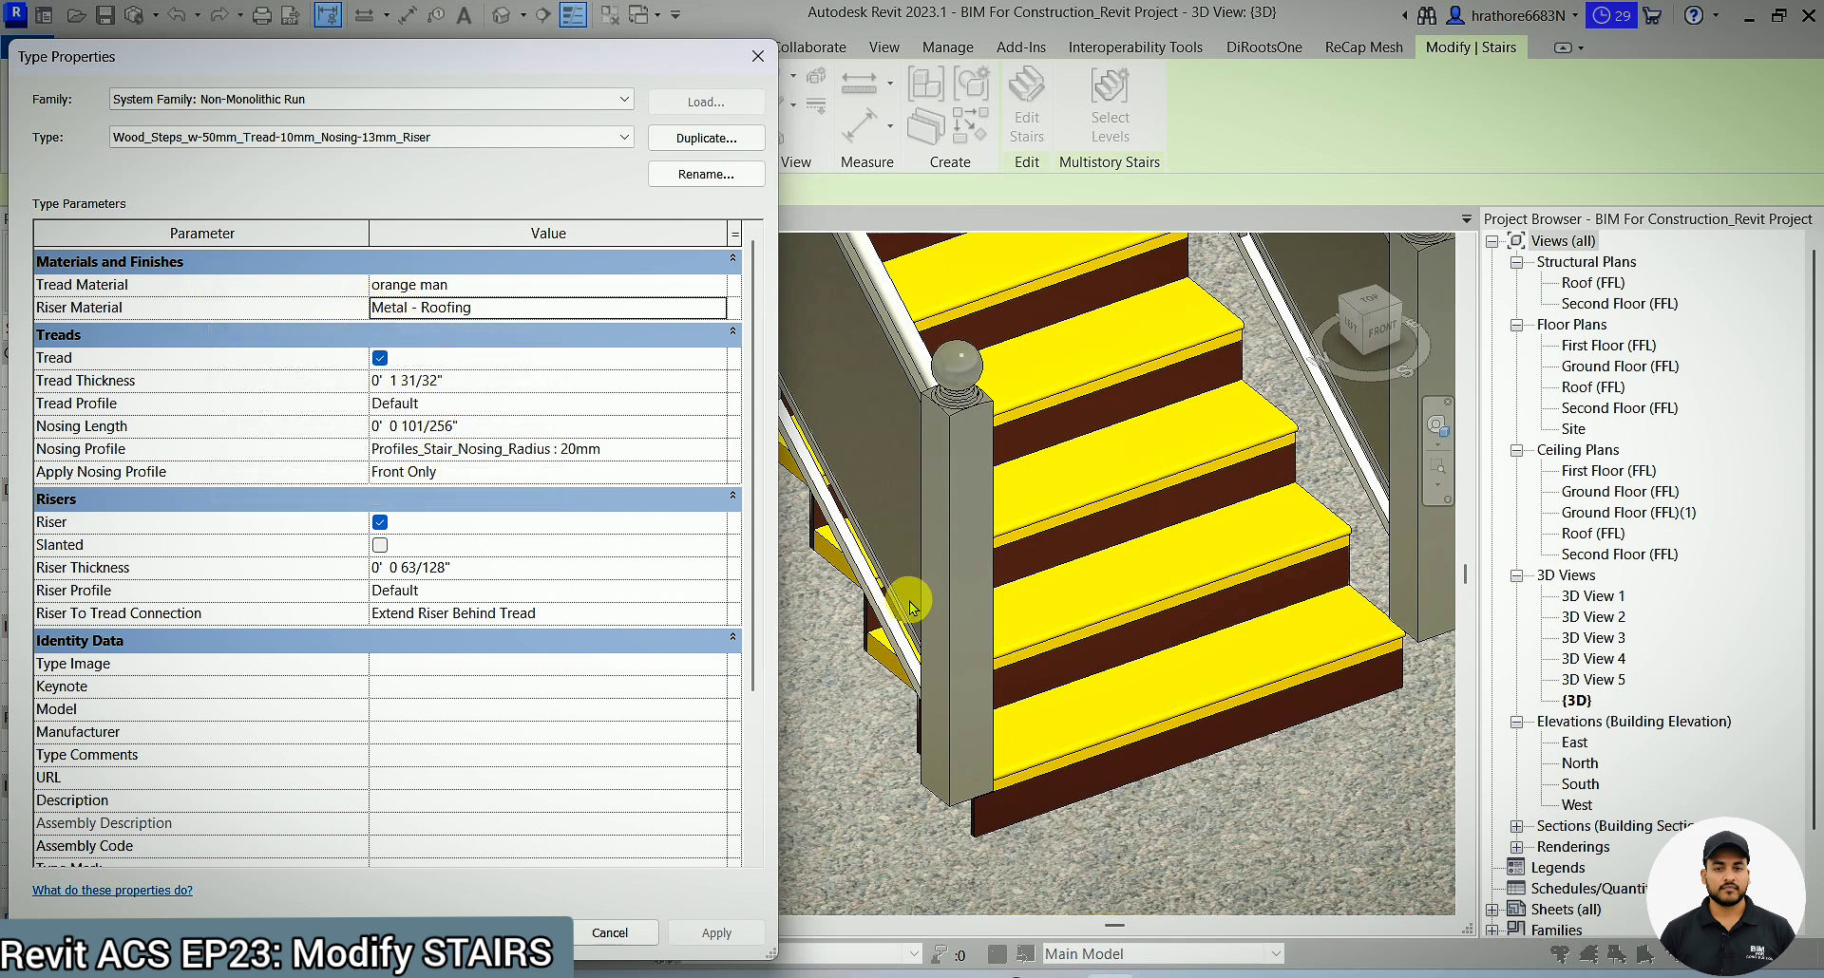
key("Return")
key("Return")
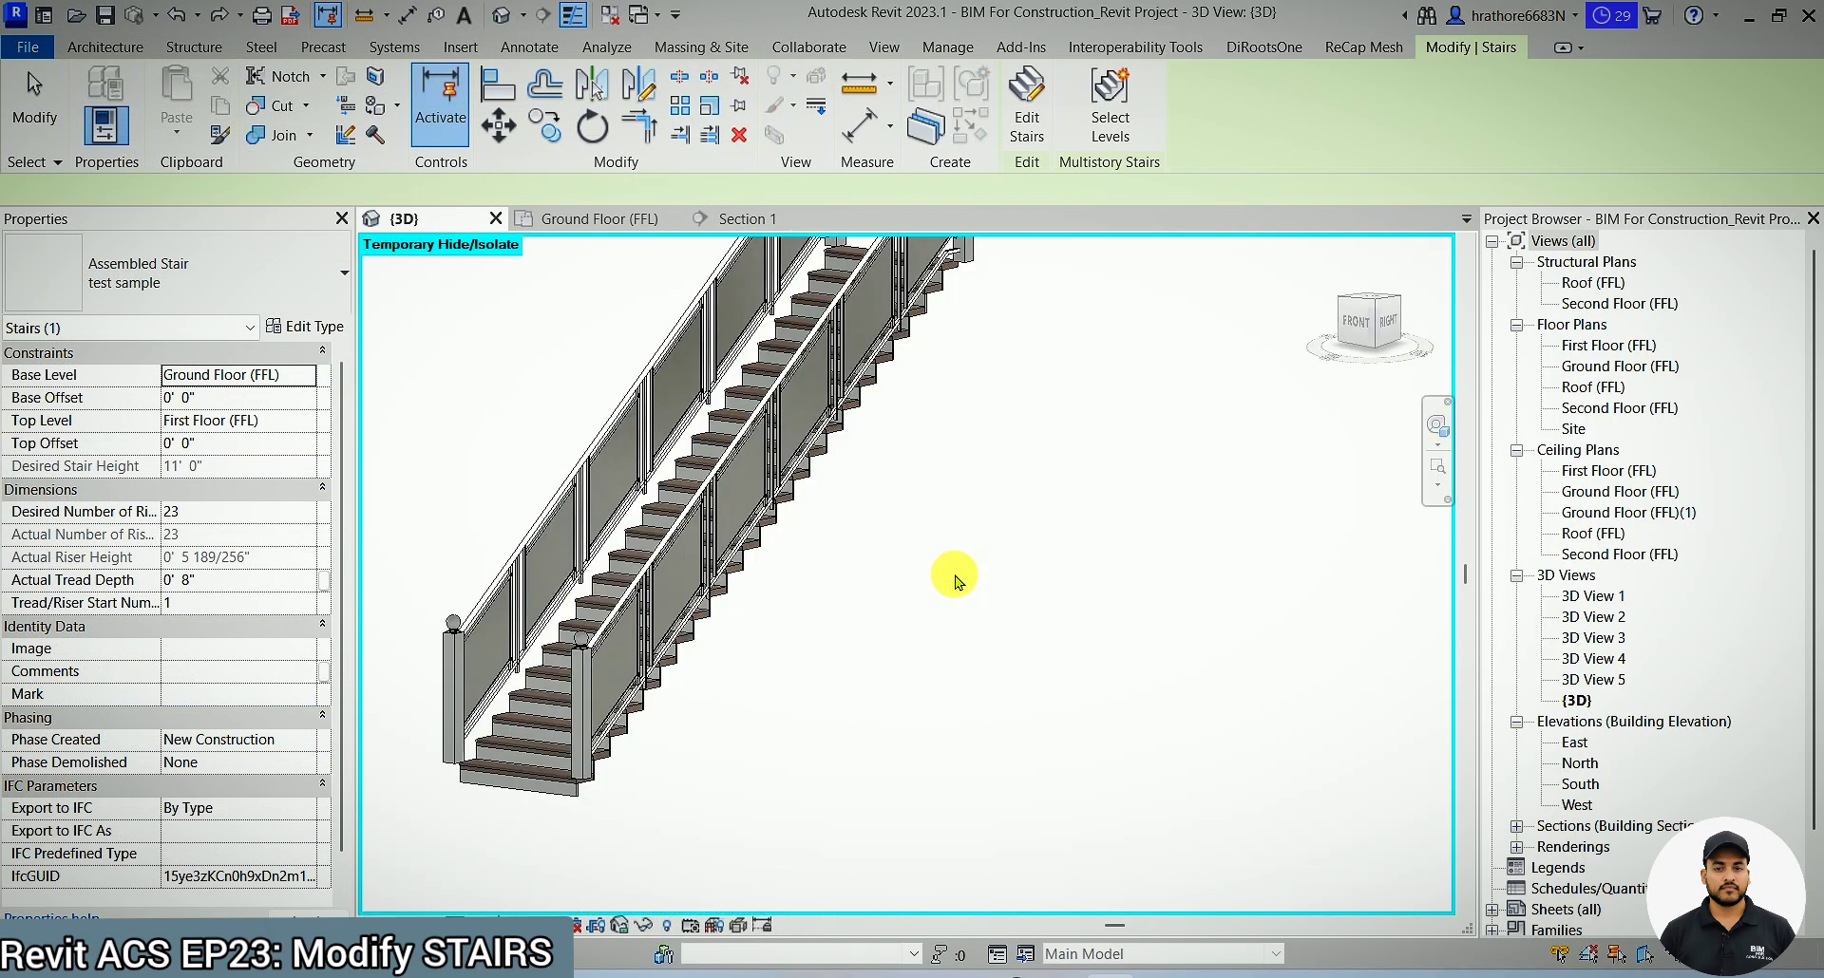
- Select the test sample stair and examine its treads and risers at the foot of the flight
left_click(888, 598)
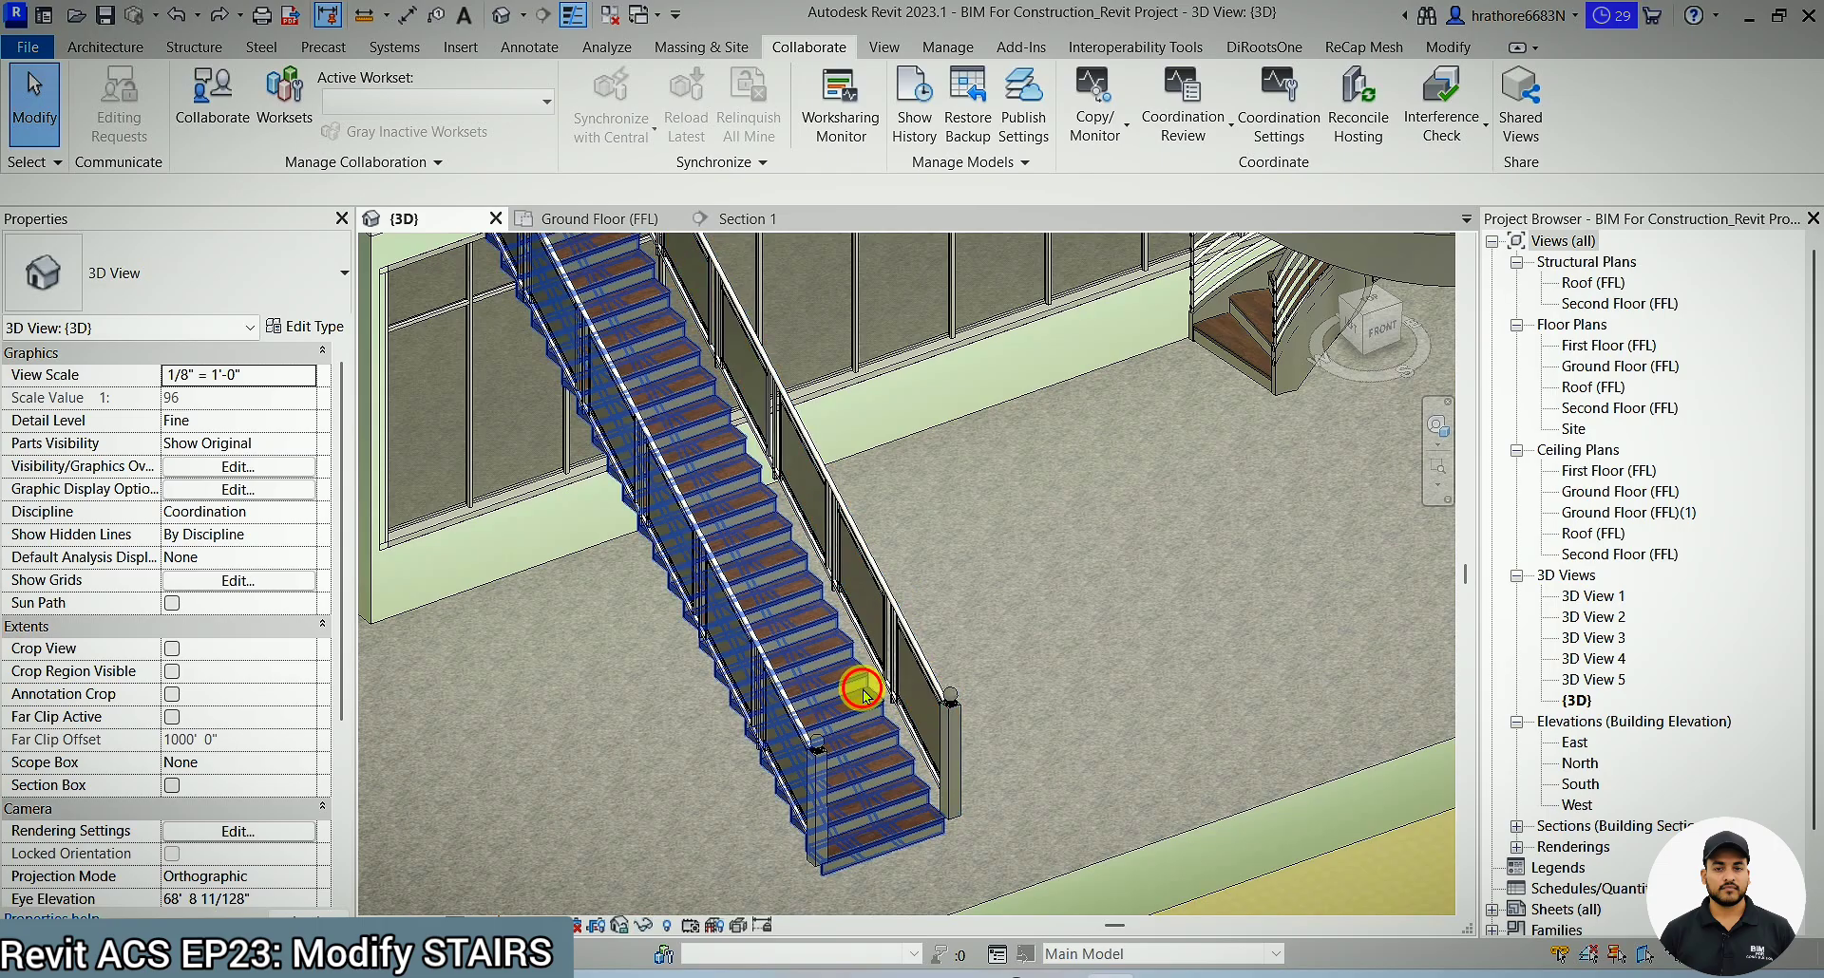
left_click(855, 684)
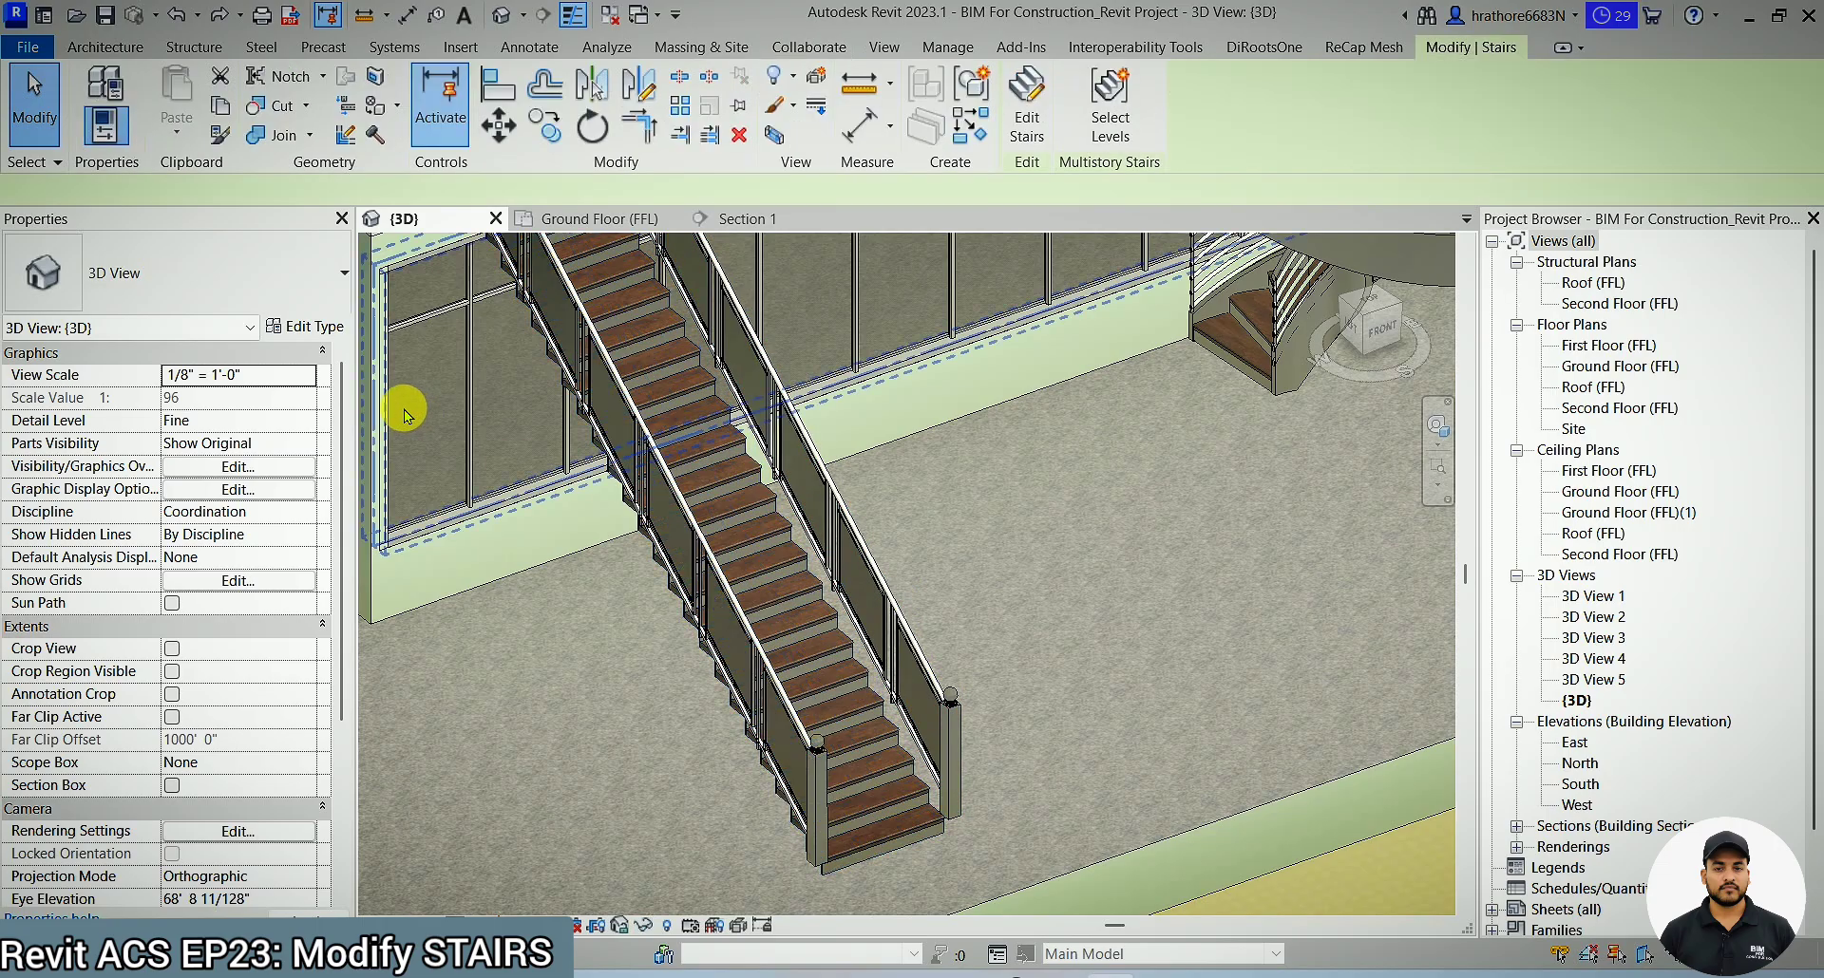
left_click(340, 330)
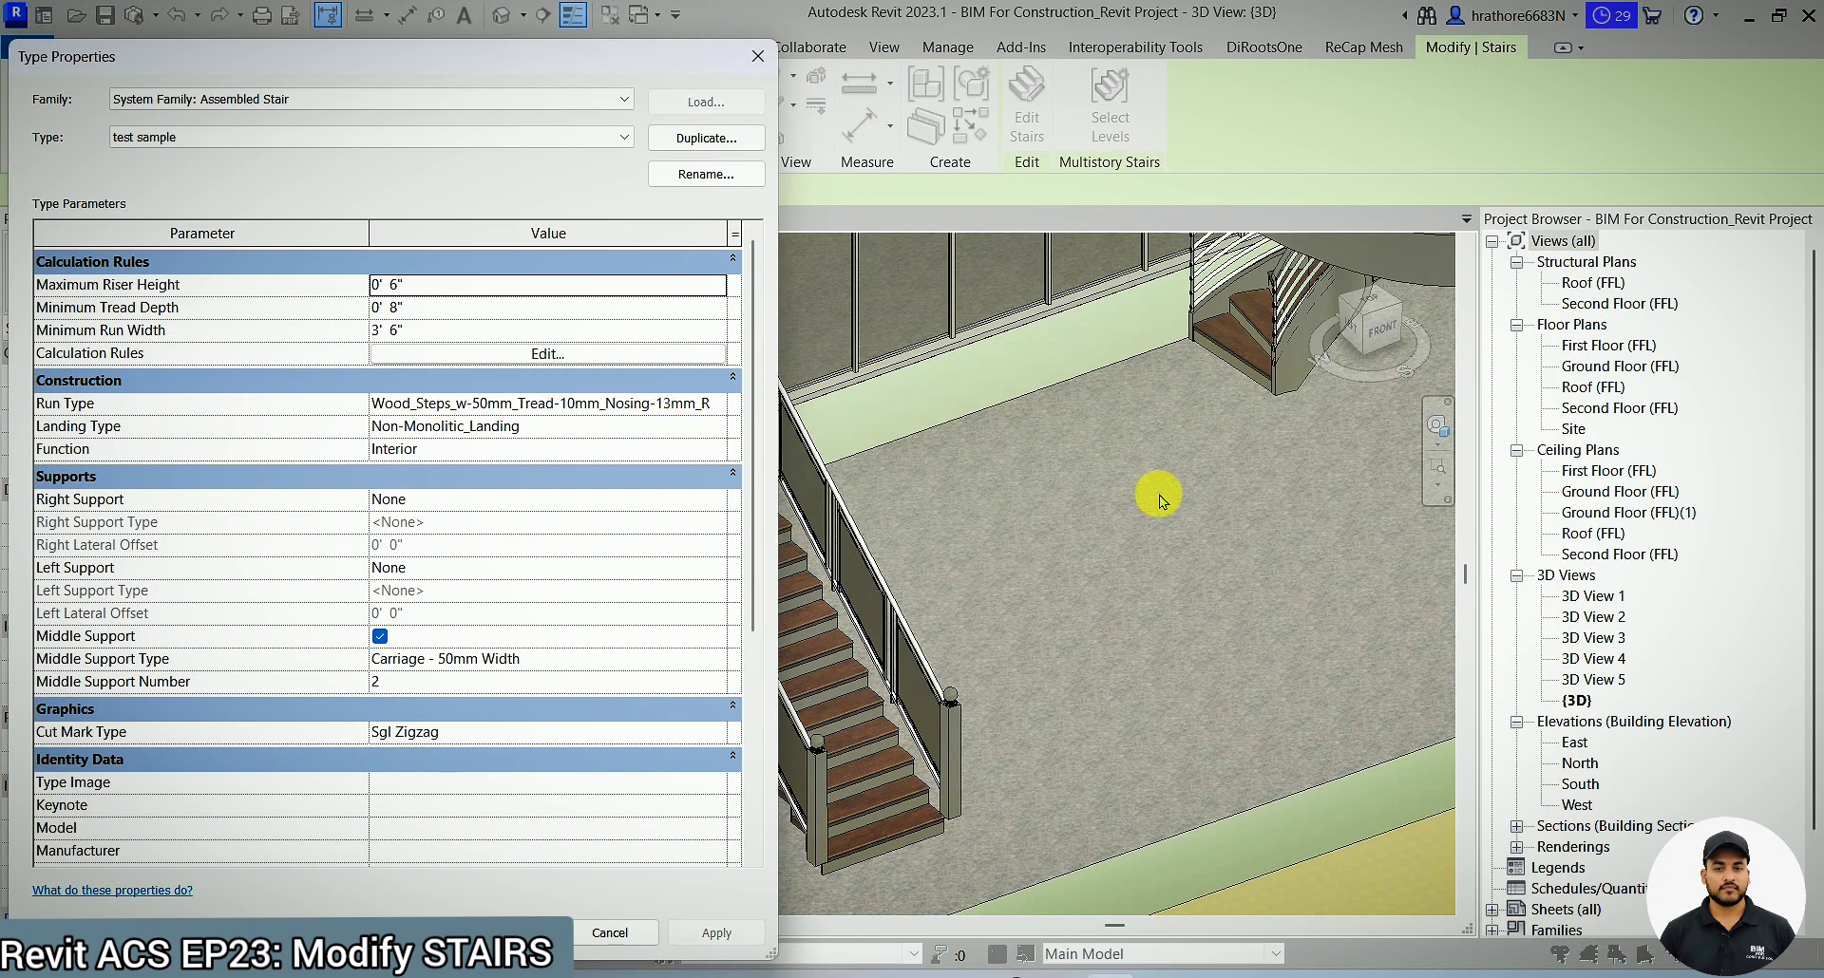
key("Escape")
scroll(1310, 411, "down", 1)
scroll(912, 722, "up", 5)
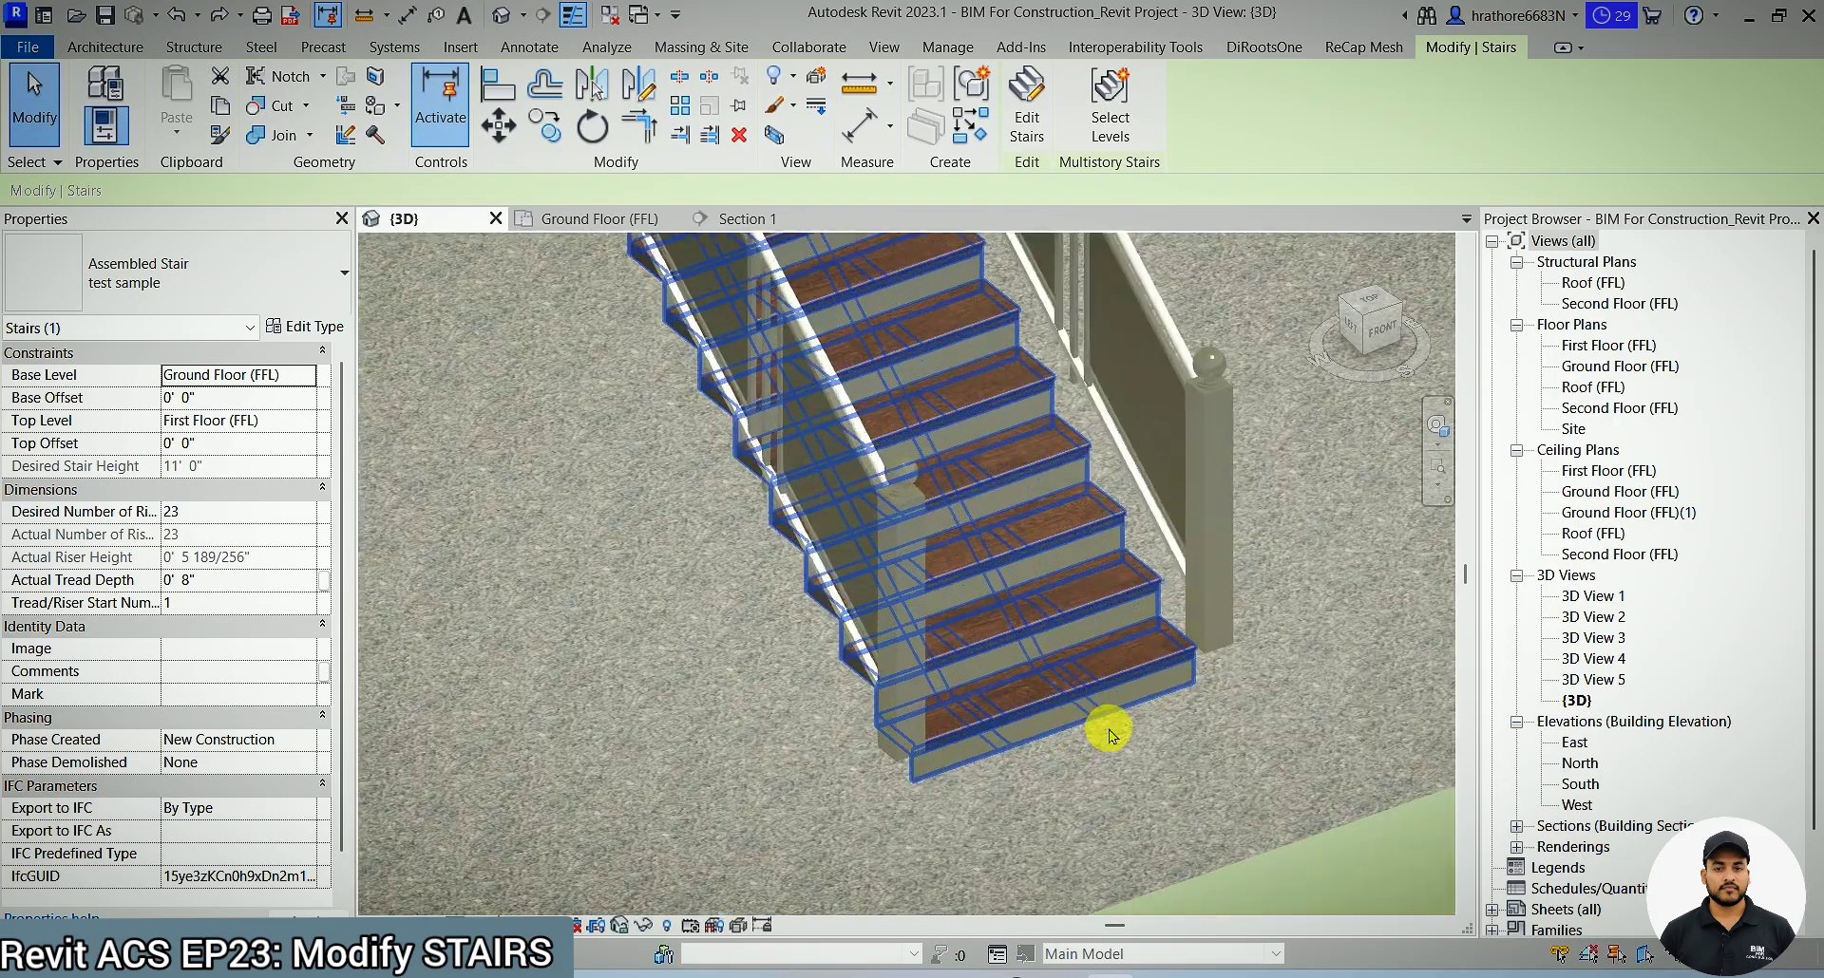
key("Escape")
scroll(1092, 693, "up", 2)
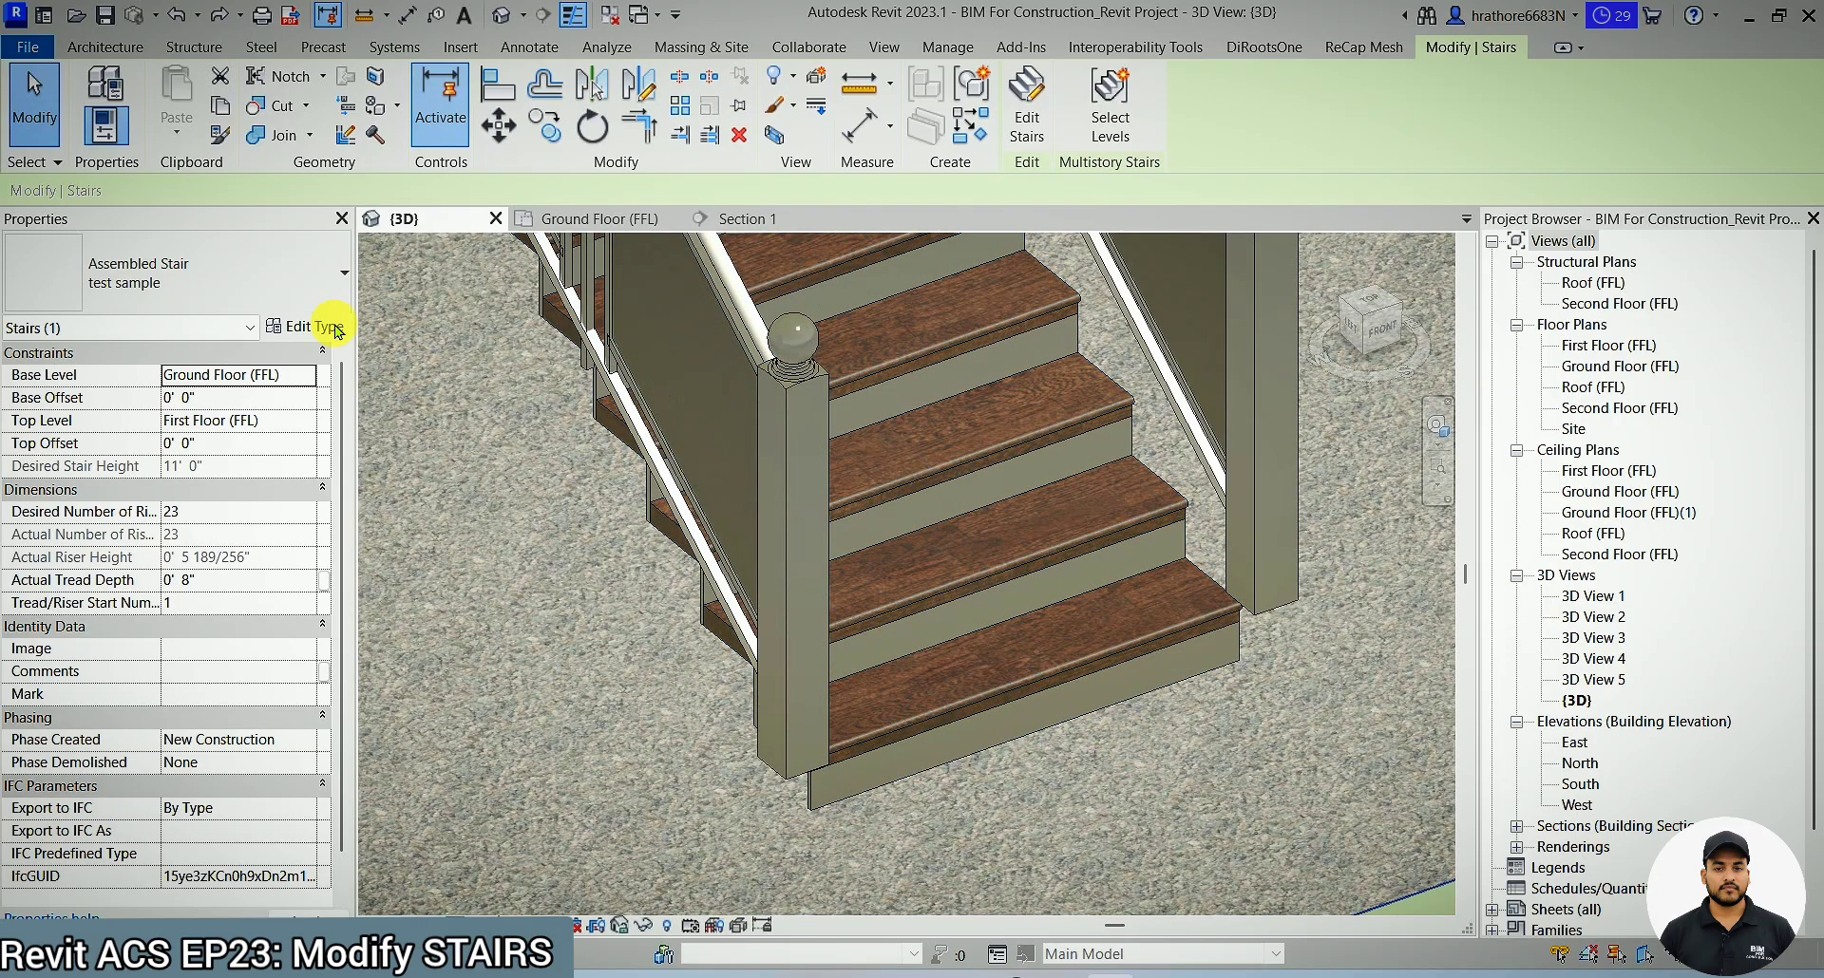
scroll(1030, 541, "down", 3)
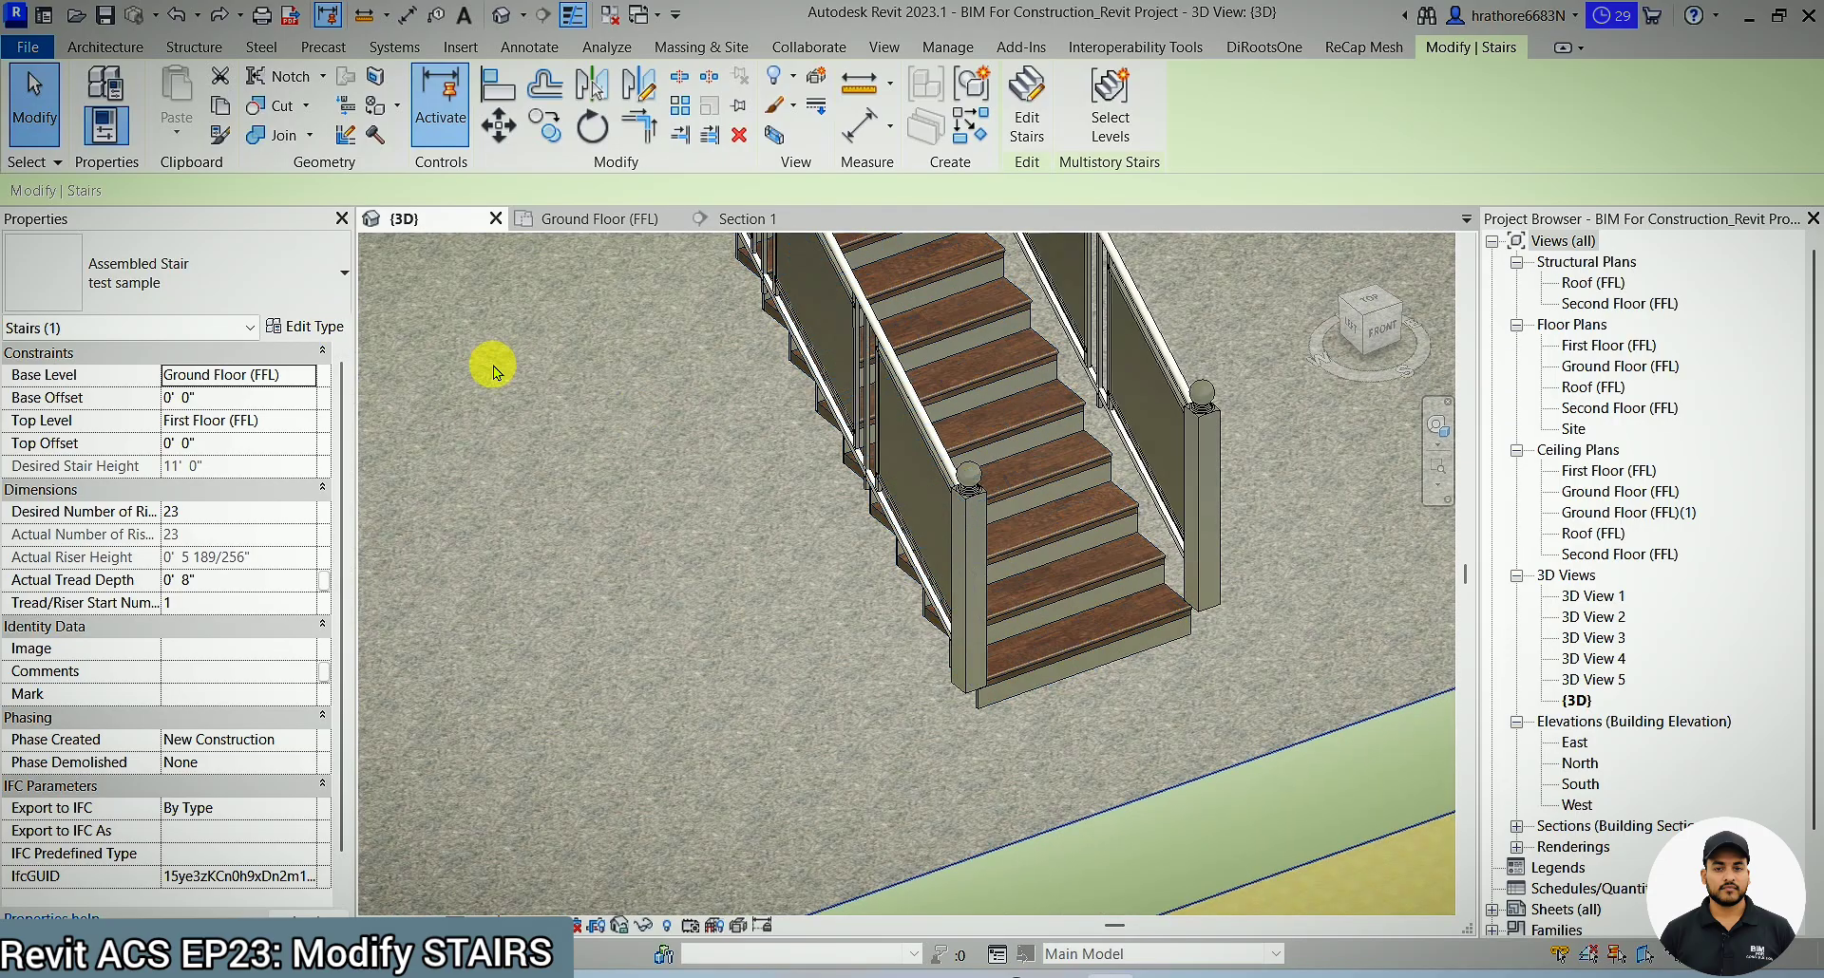
- Switch the treads of the test sample stair's run type off, then on again, applying each change to compare the stair
left_click(304, 328)
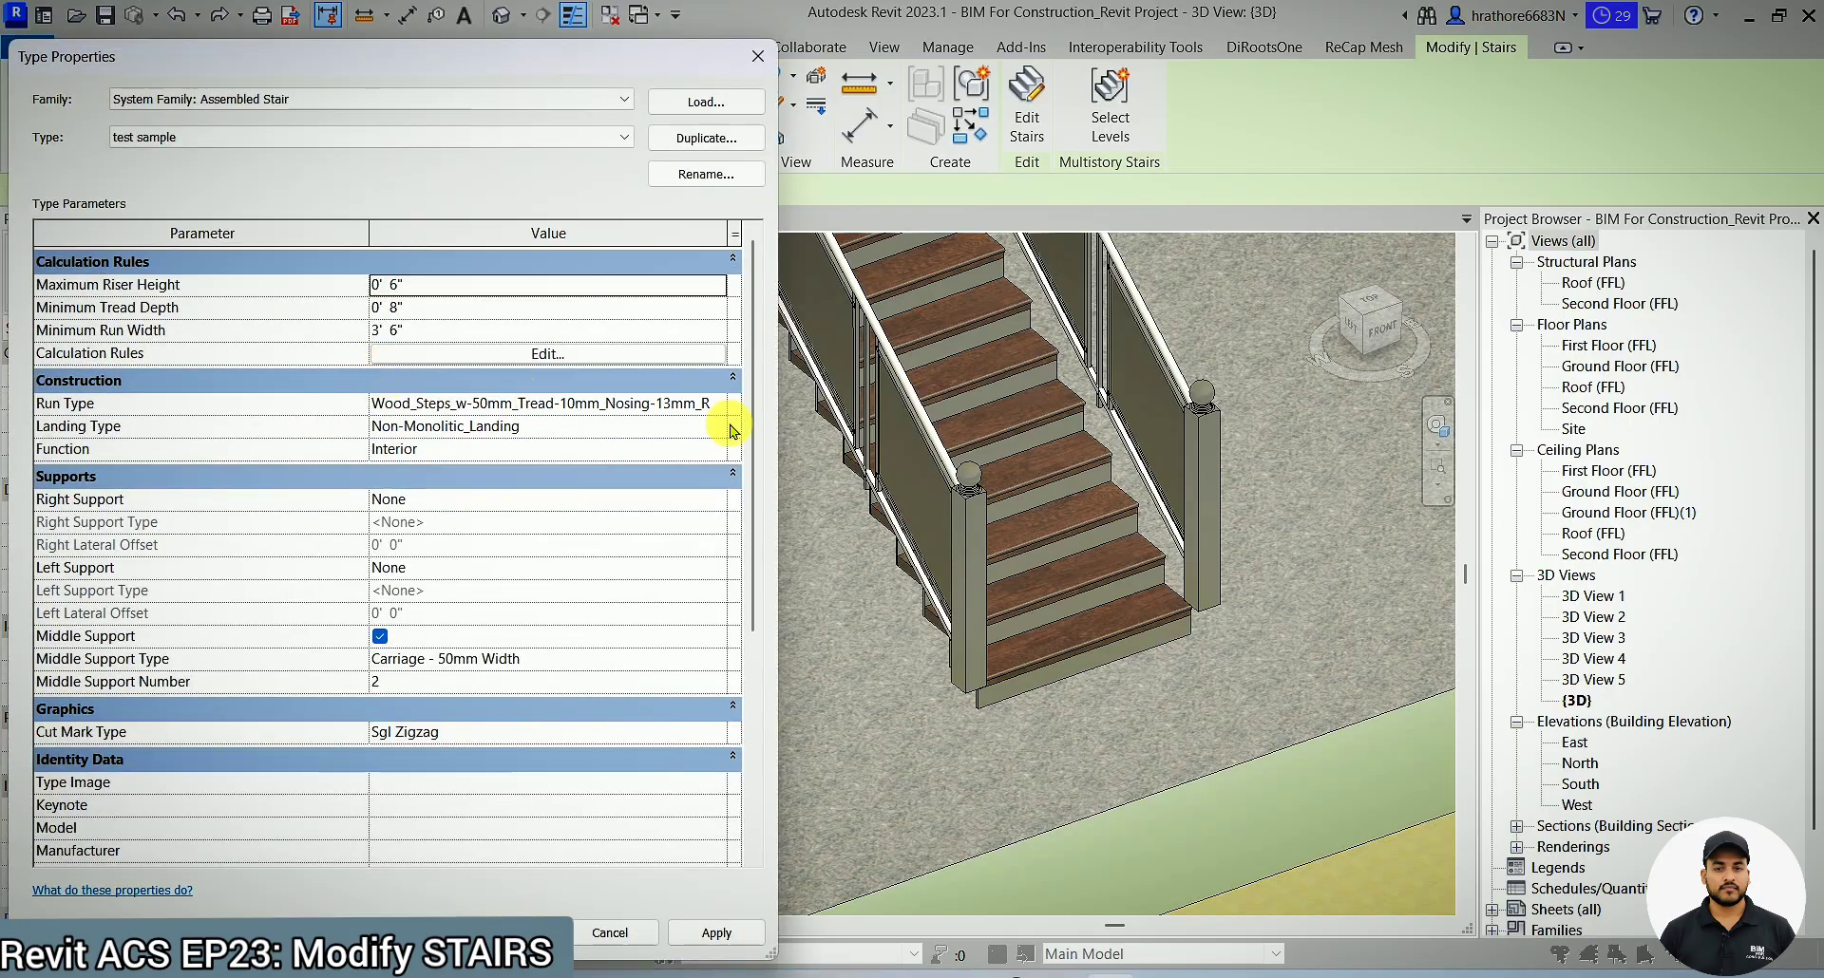
left_click(732, 413)
left_click(732, 414)
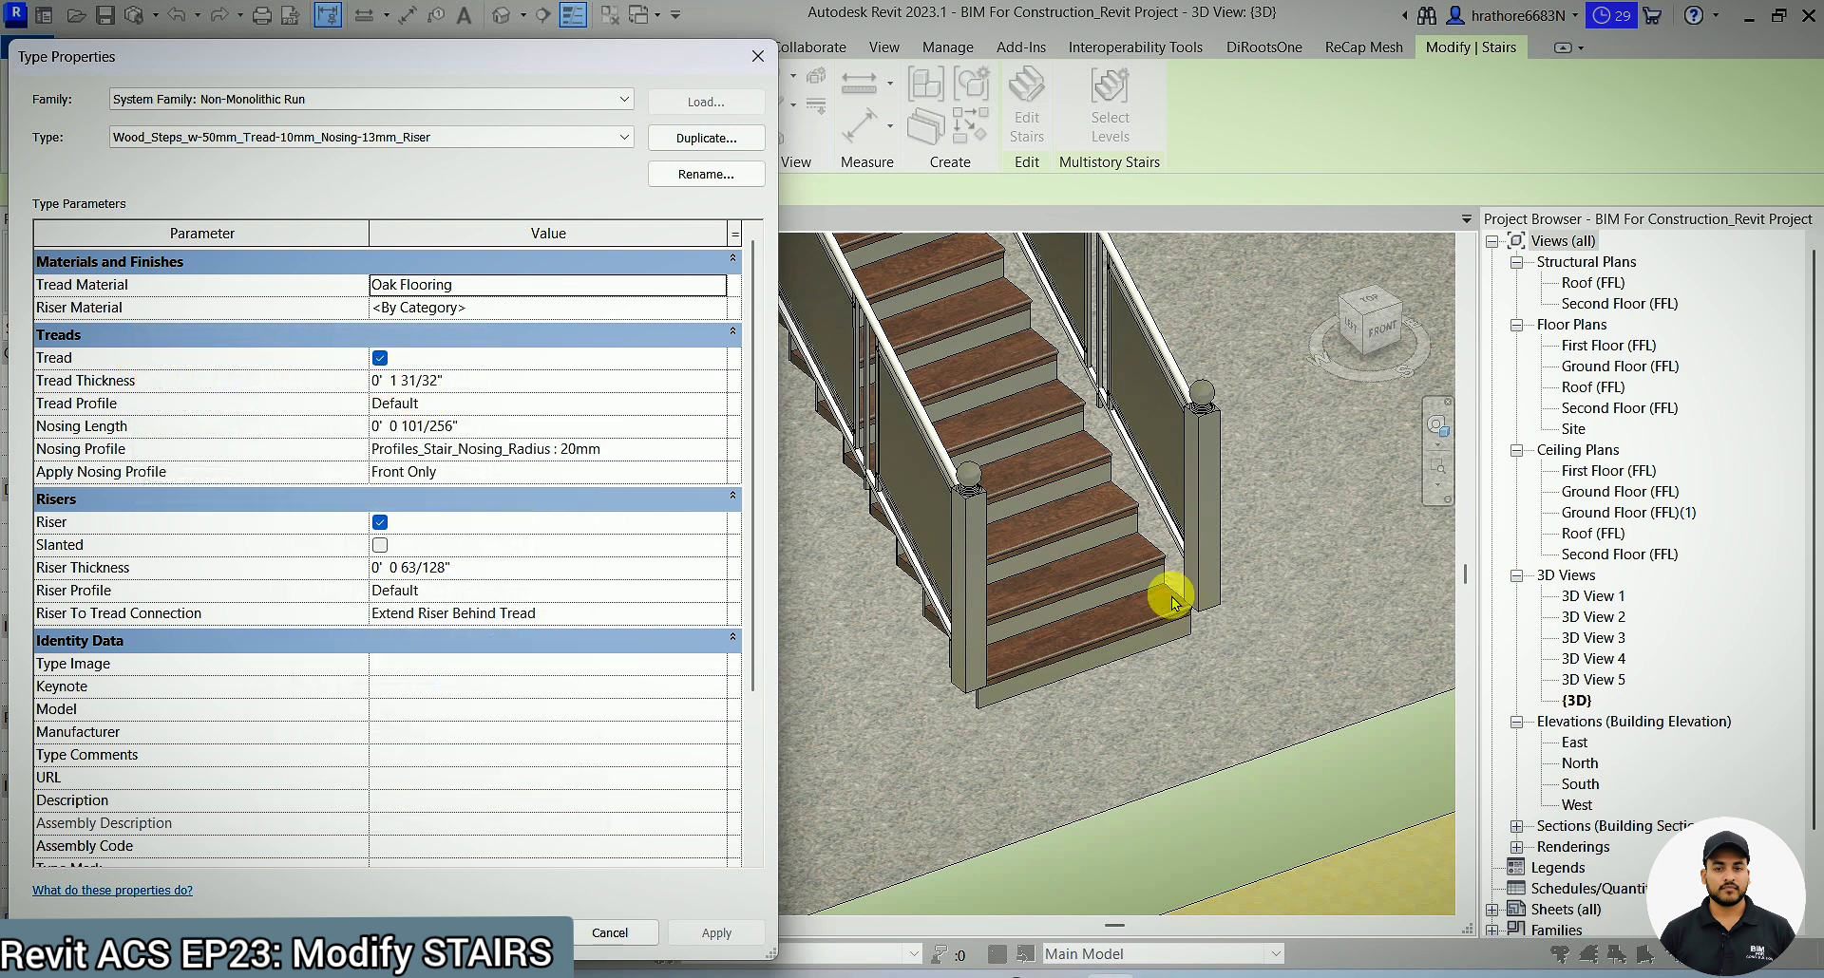
left_click(380, 359)
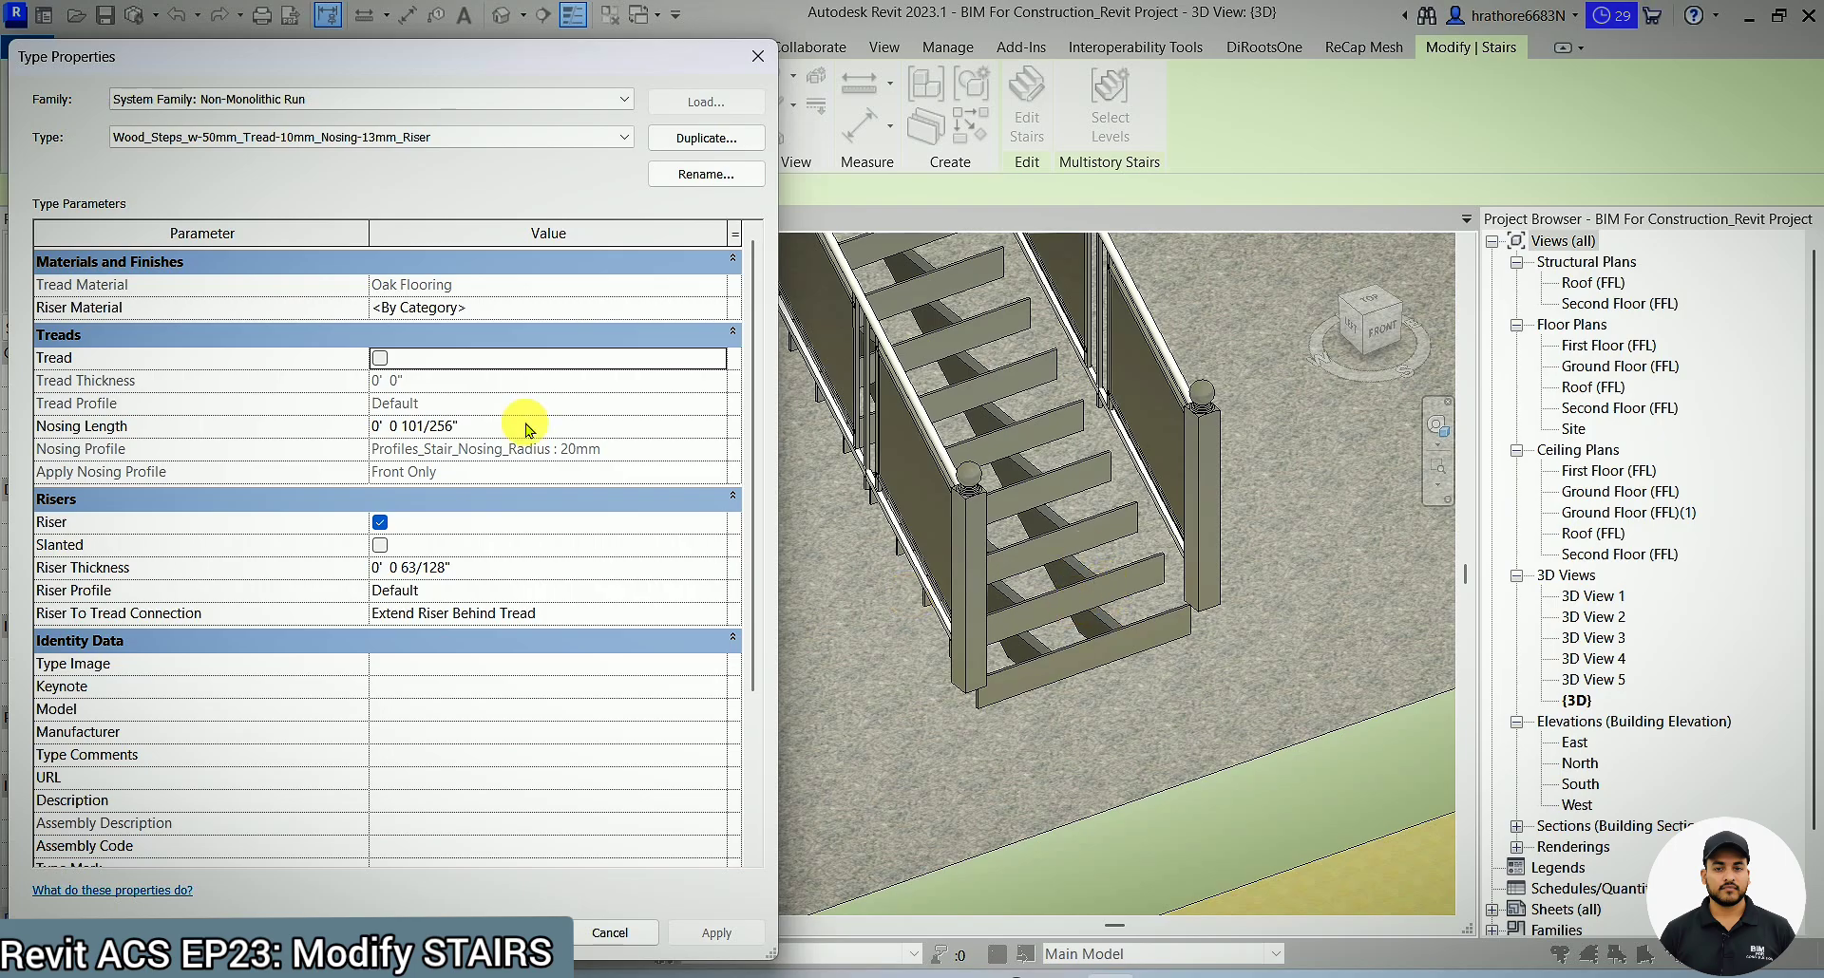
left_click(380, 359)
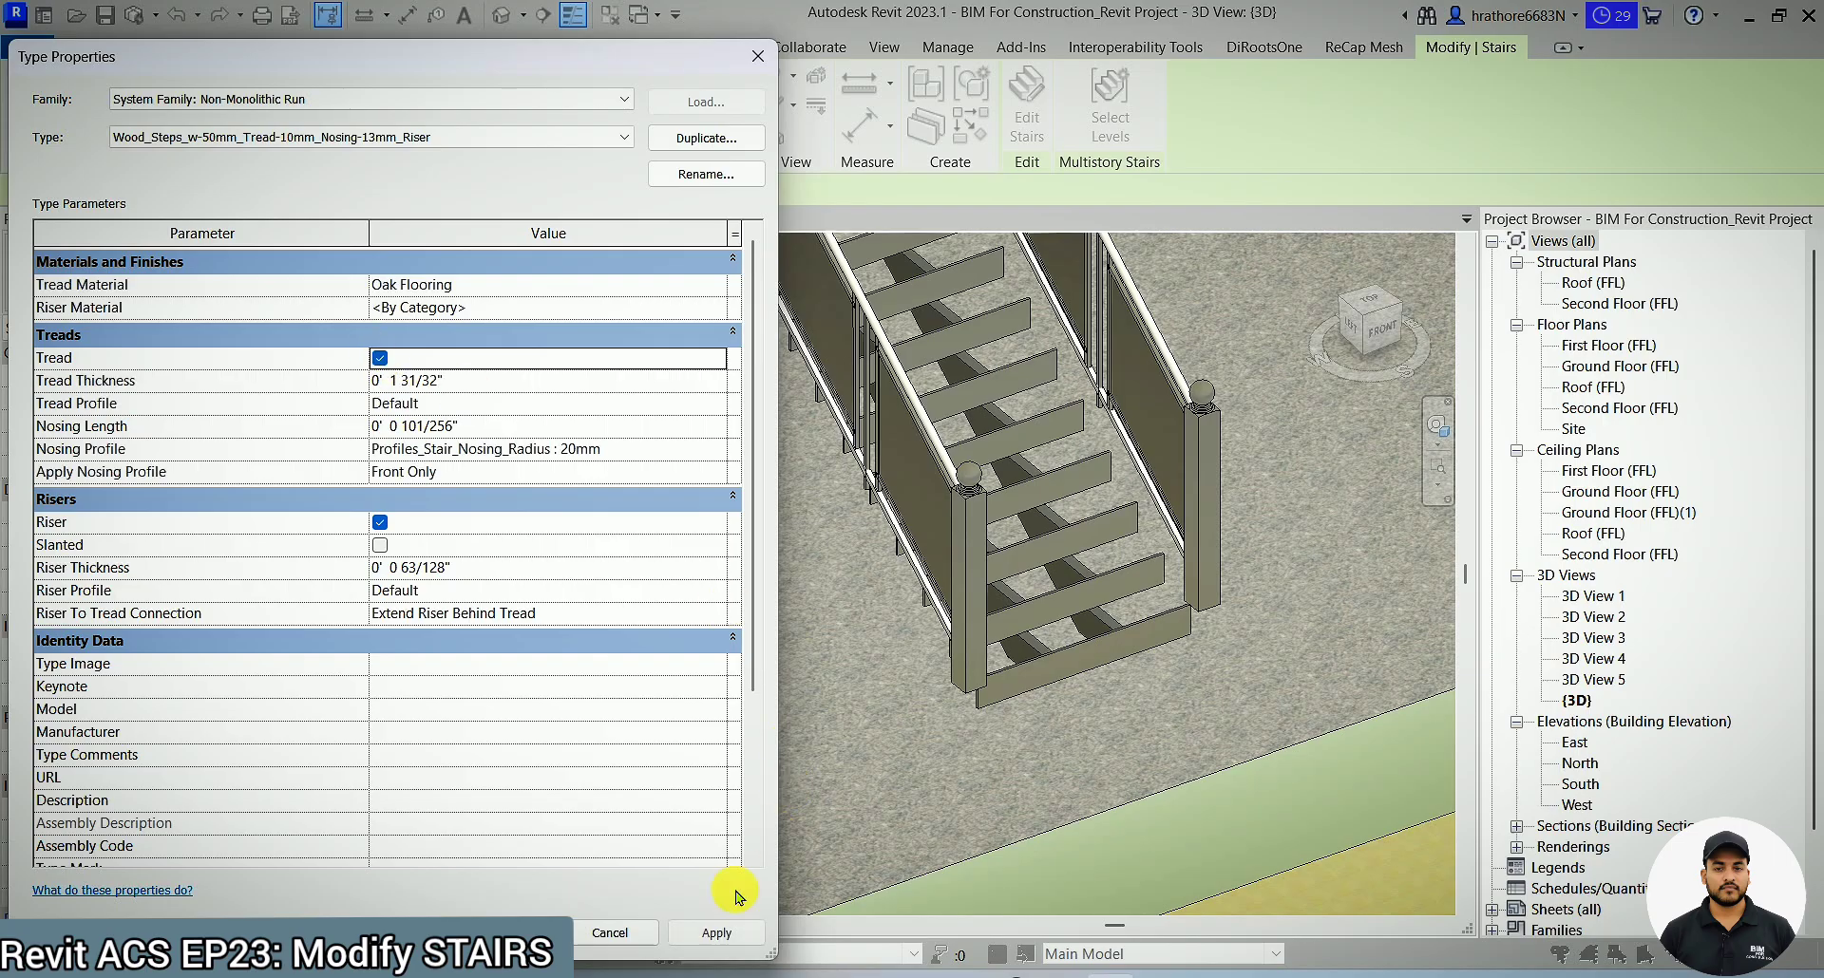
left_click(700, 938)
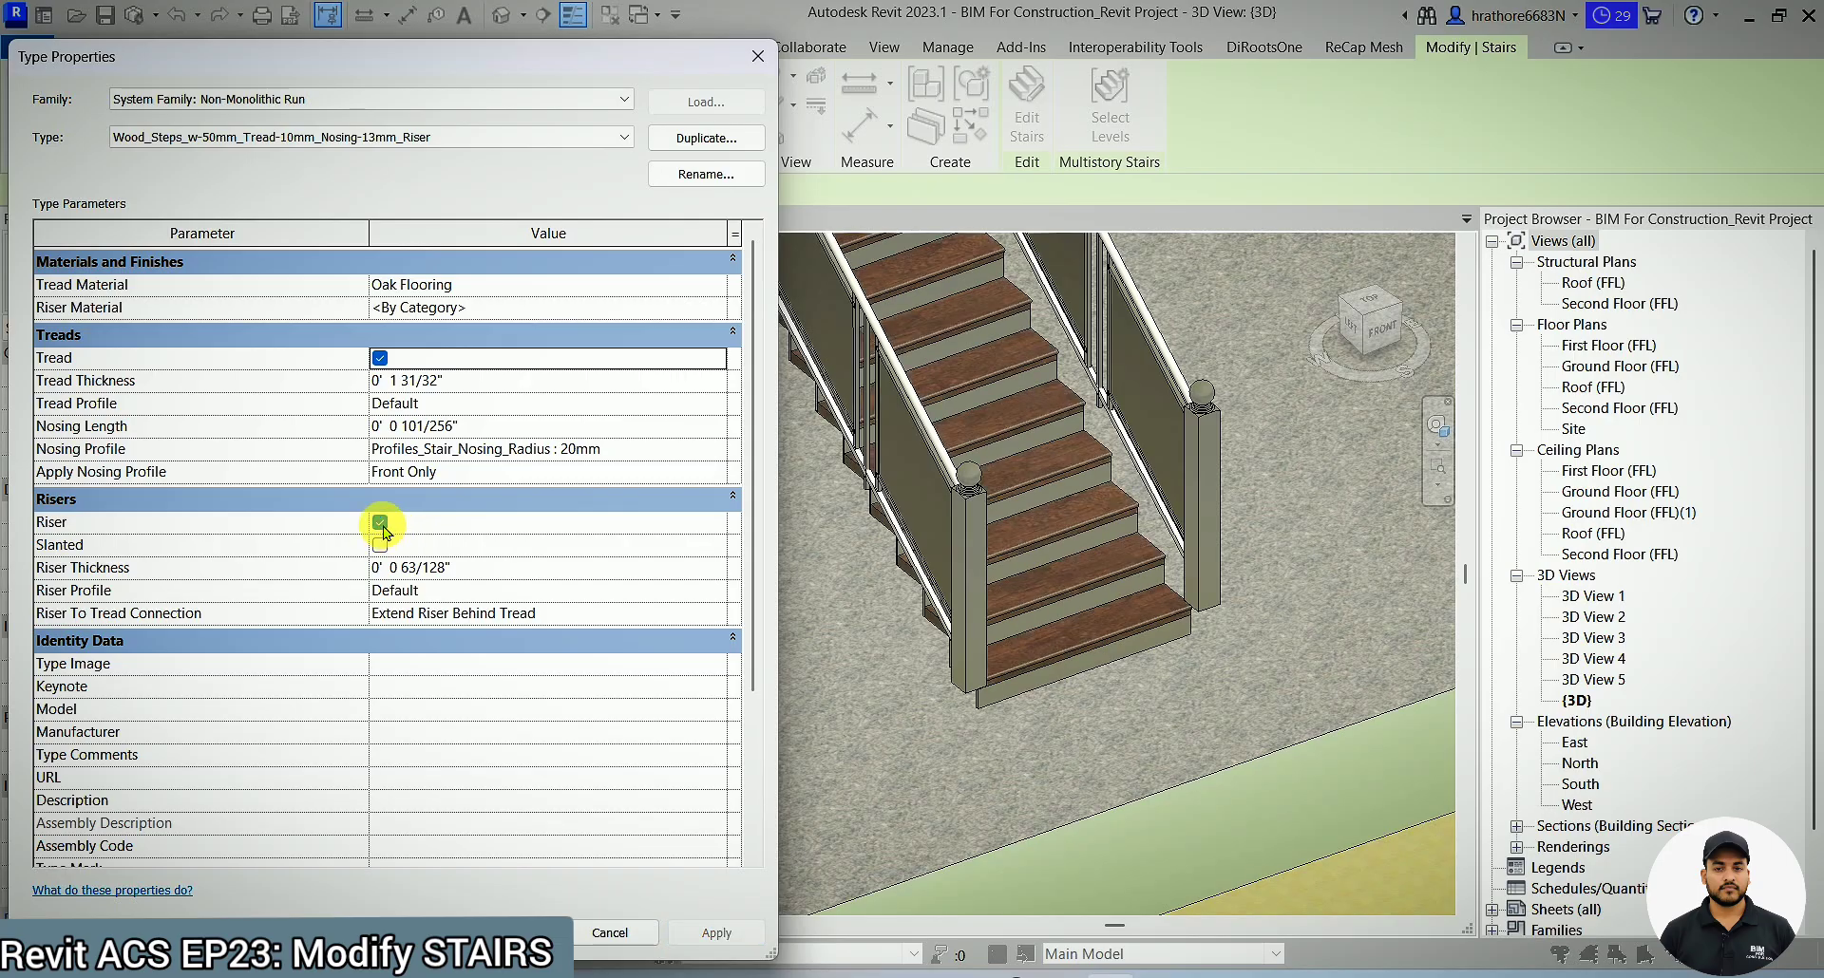
- Switch the run type's risers off and apply it, then switch them on again and accept the type properties
left_click(381, 524)
left_click(699, 940)
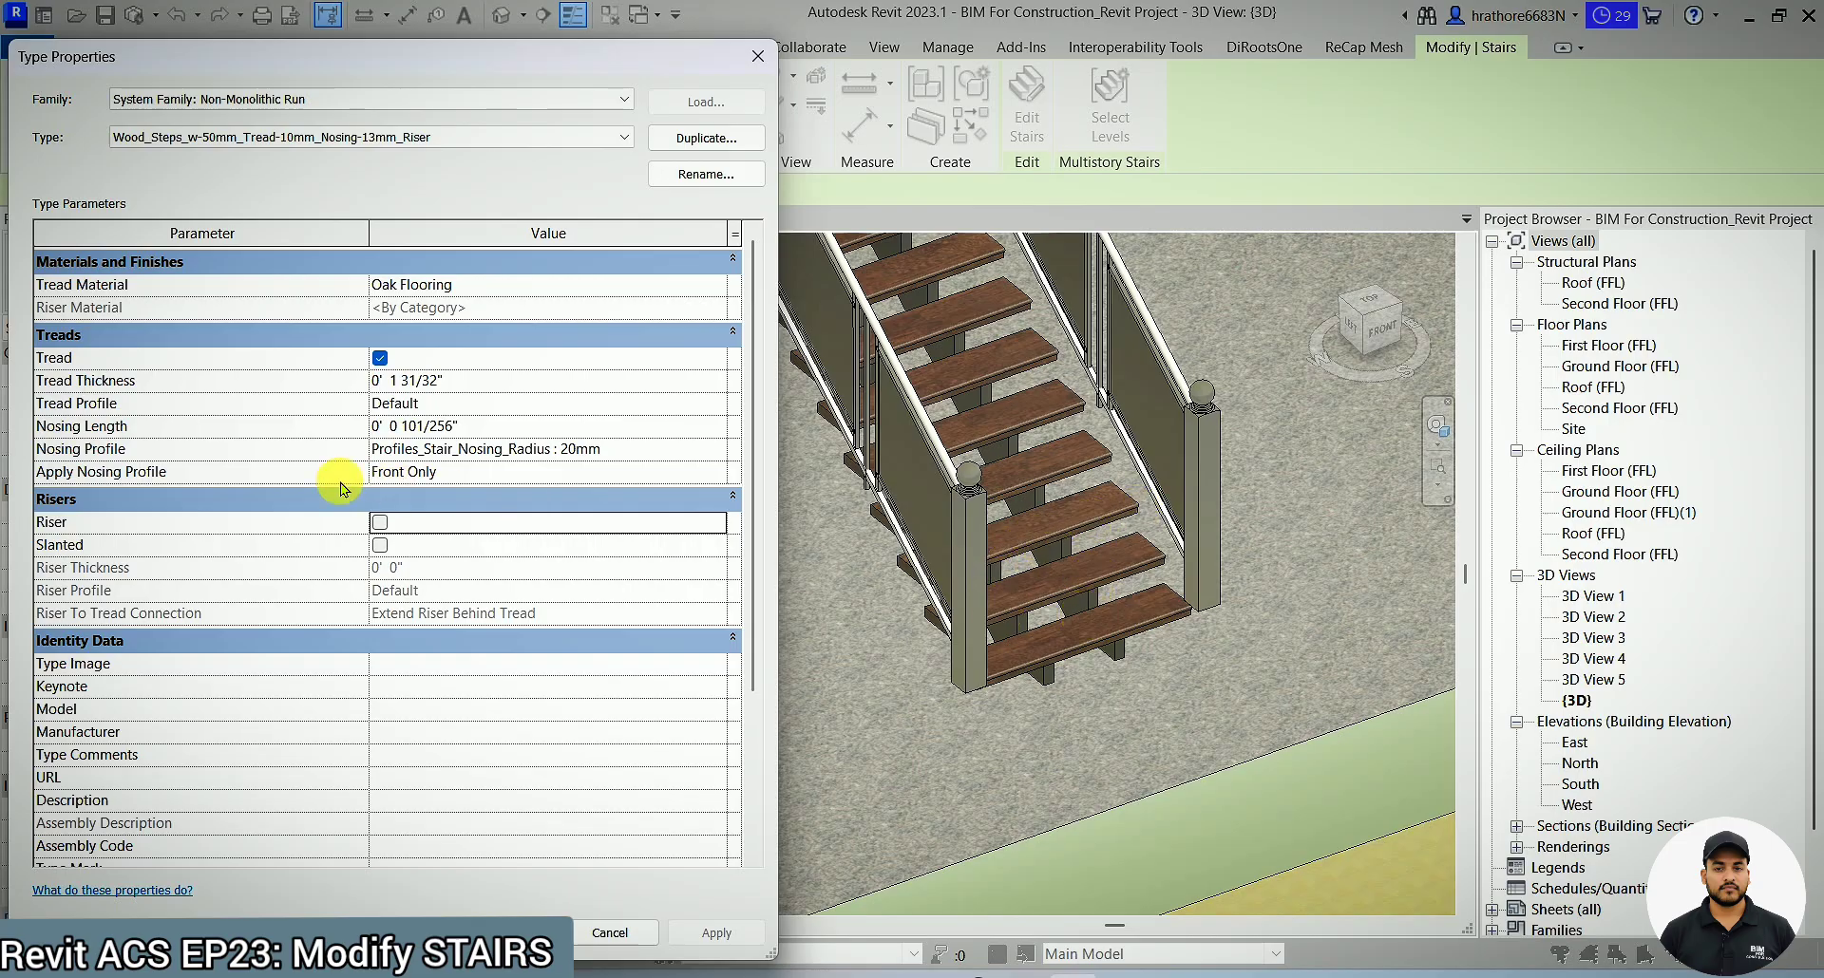
left_click(380, 523)
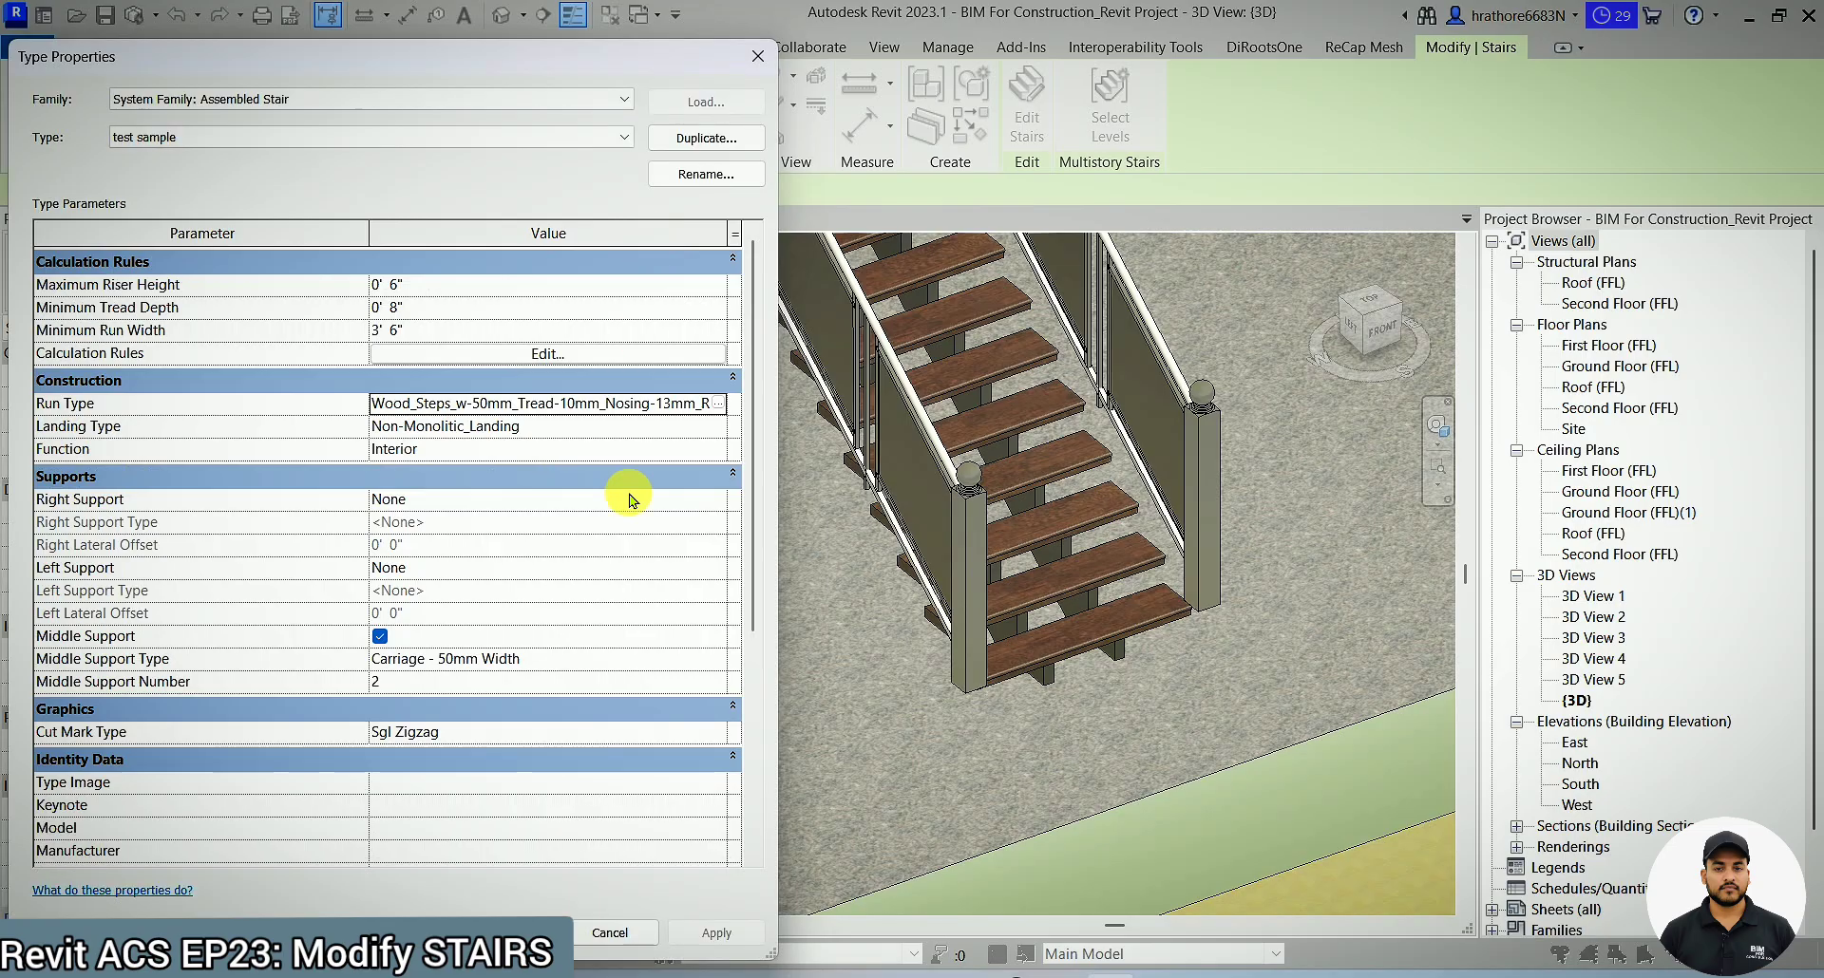
left_click(501, 932)
left_click(501, 929)
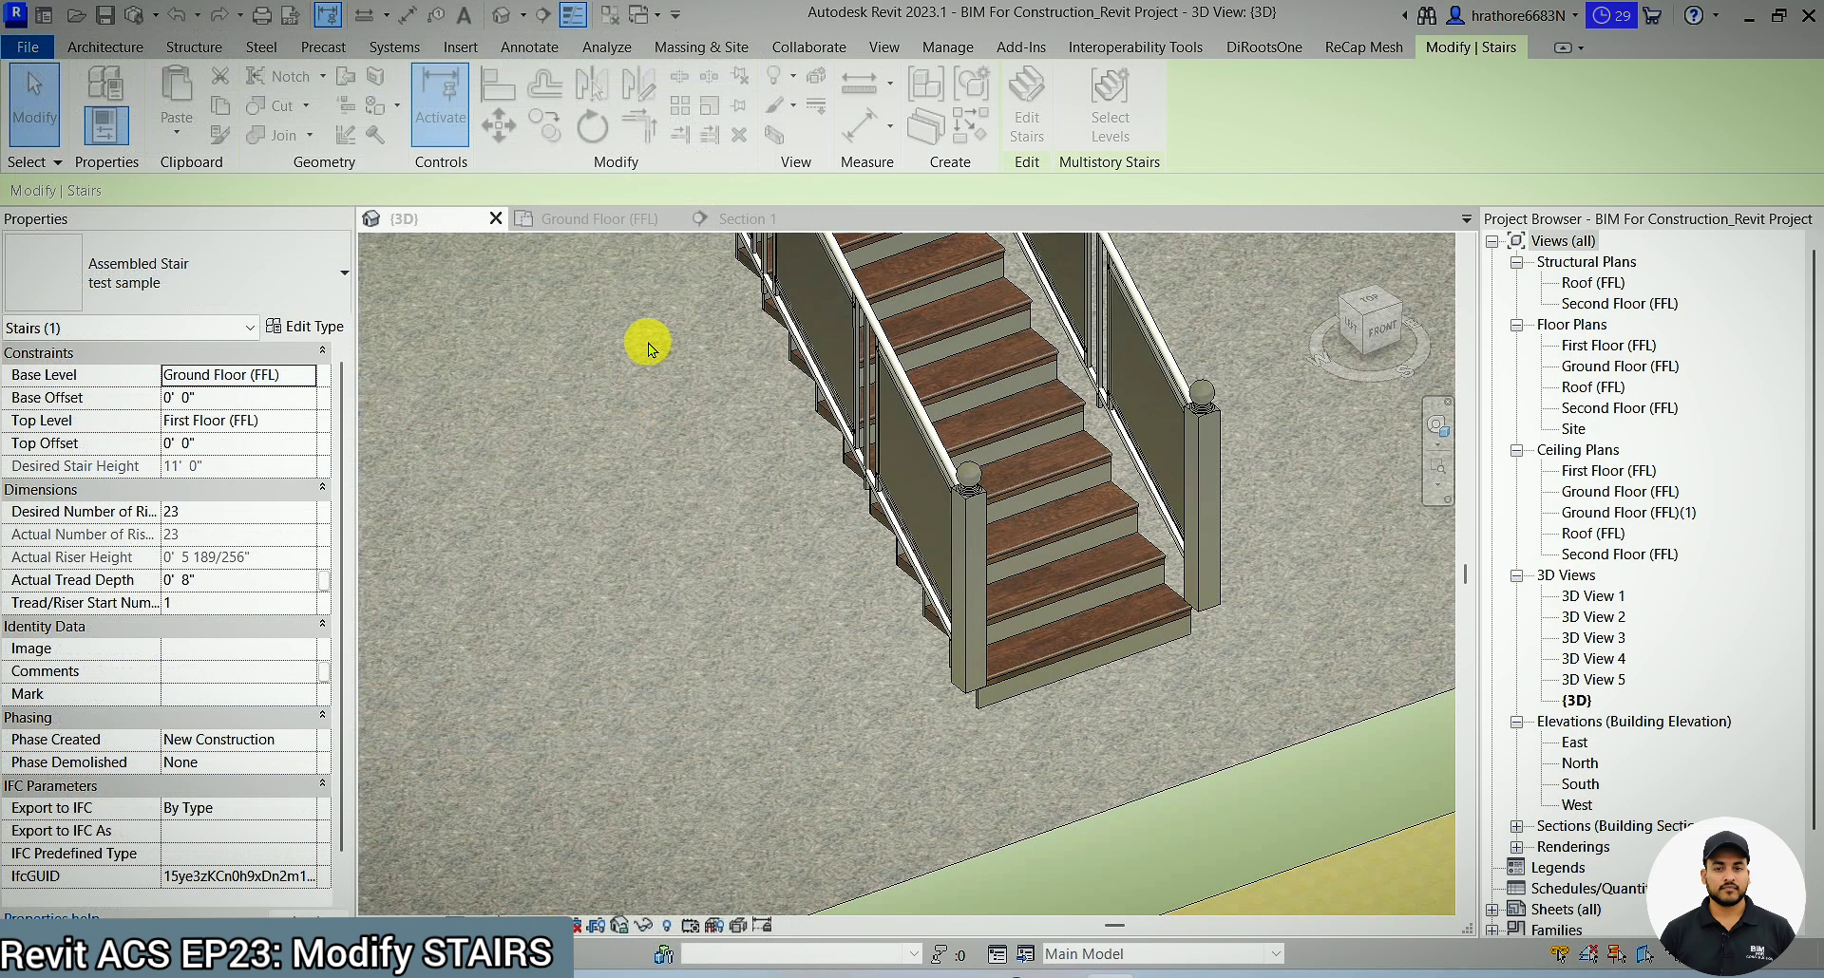
- Open the Section 1 view with the lowest steps of the stair close up and nothing selected
left_click(751, 221)
scroll(1069, 757, "up", 5)
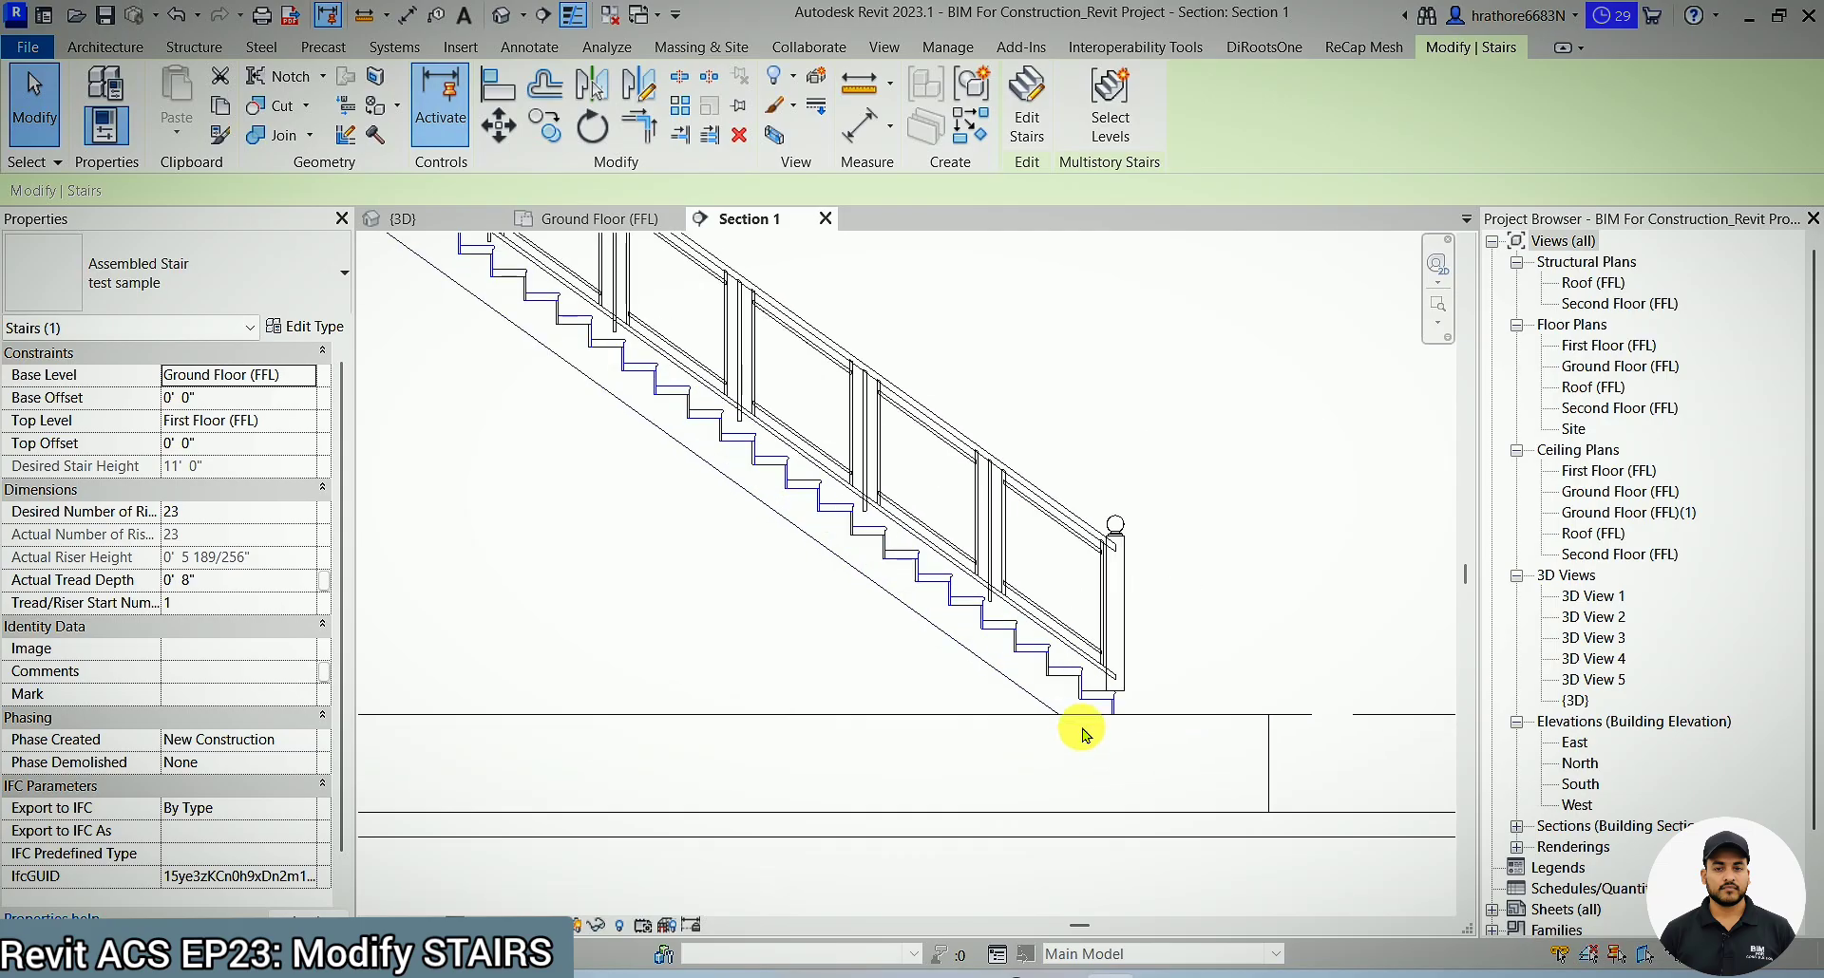
scroll(1081, 734, "up", 2)
key("Escape")
scroll(1140, 665, "up", 3)
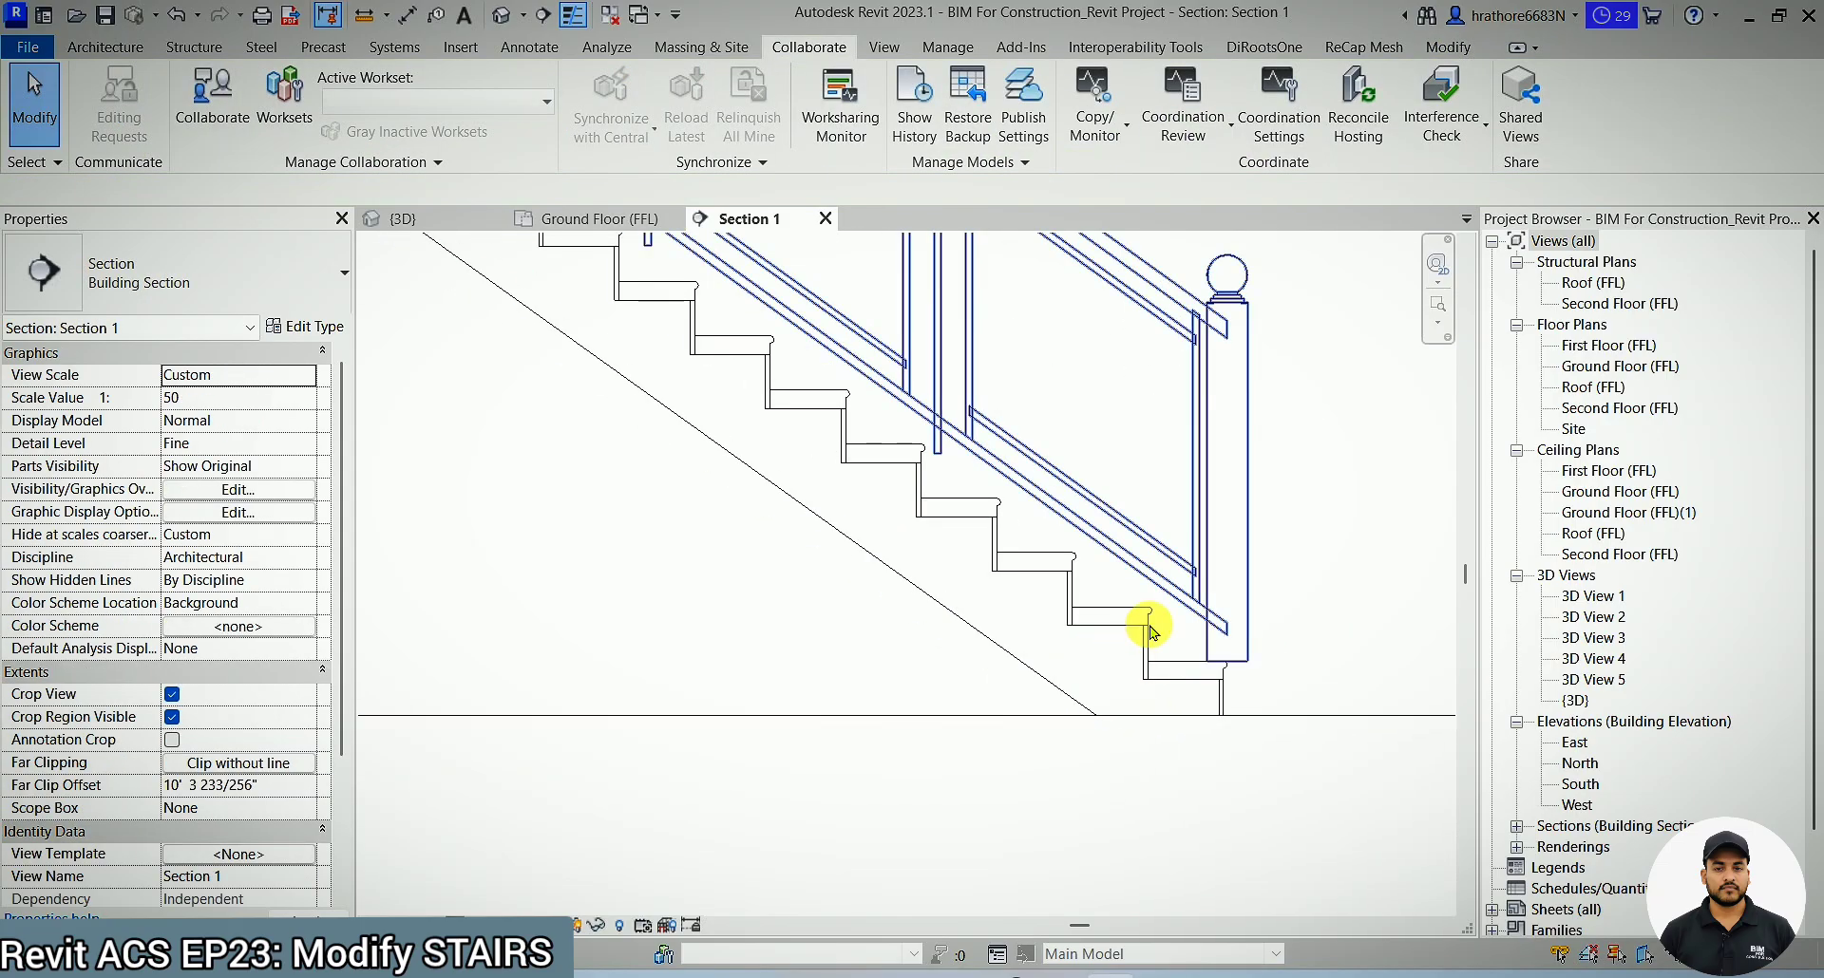
scroll(1042, 663, "down", 2)
scroll(1226, 513, "up", 2)
- Place a text note reading "Riser" beside the newel post at the foot of the stair in Section 1
key("t")
key("x")
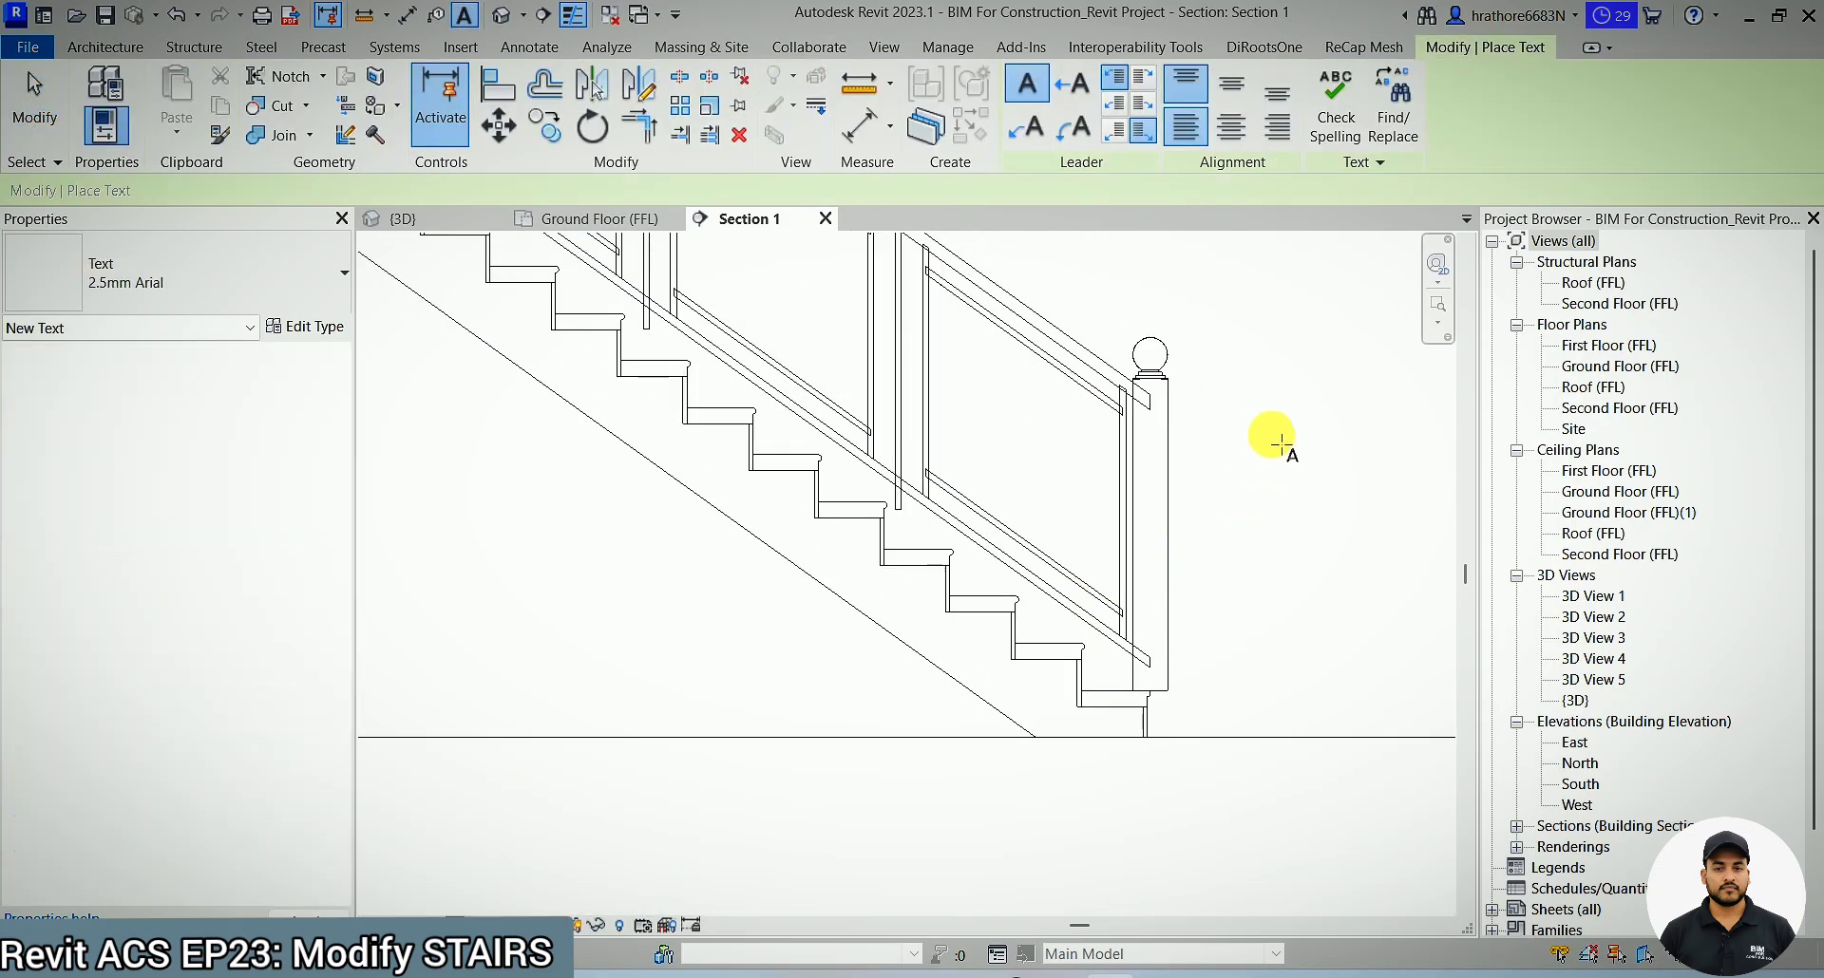
left_click(1245, 409)
type("Riser")
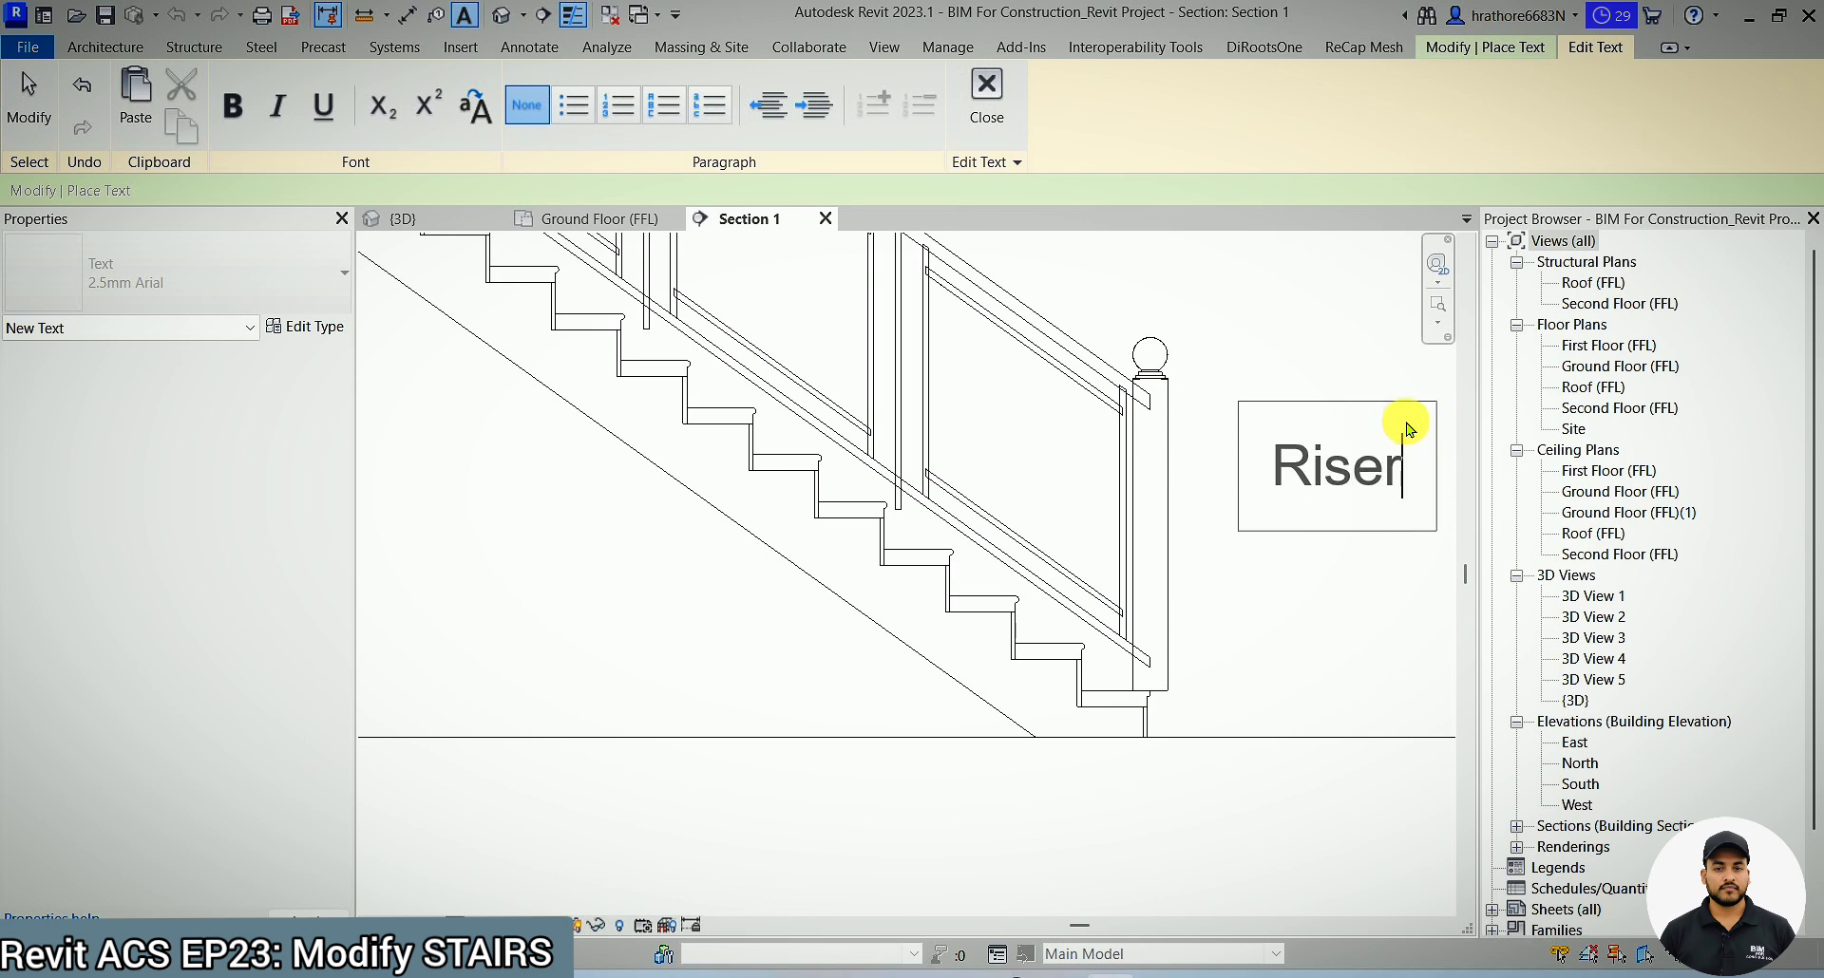
left_click(1241, 298)
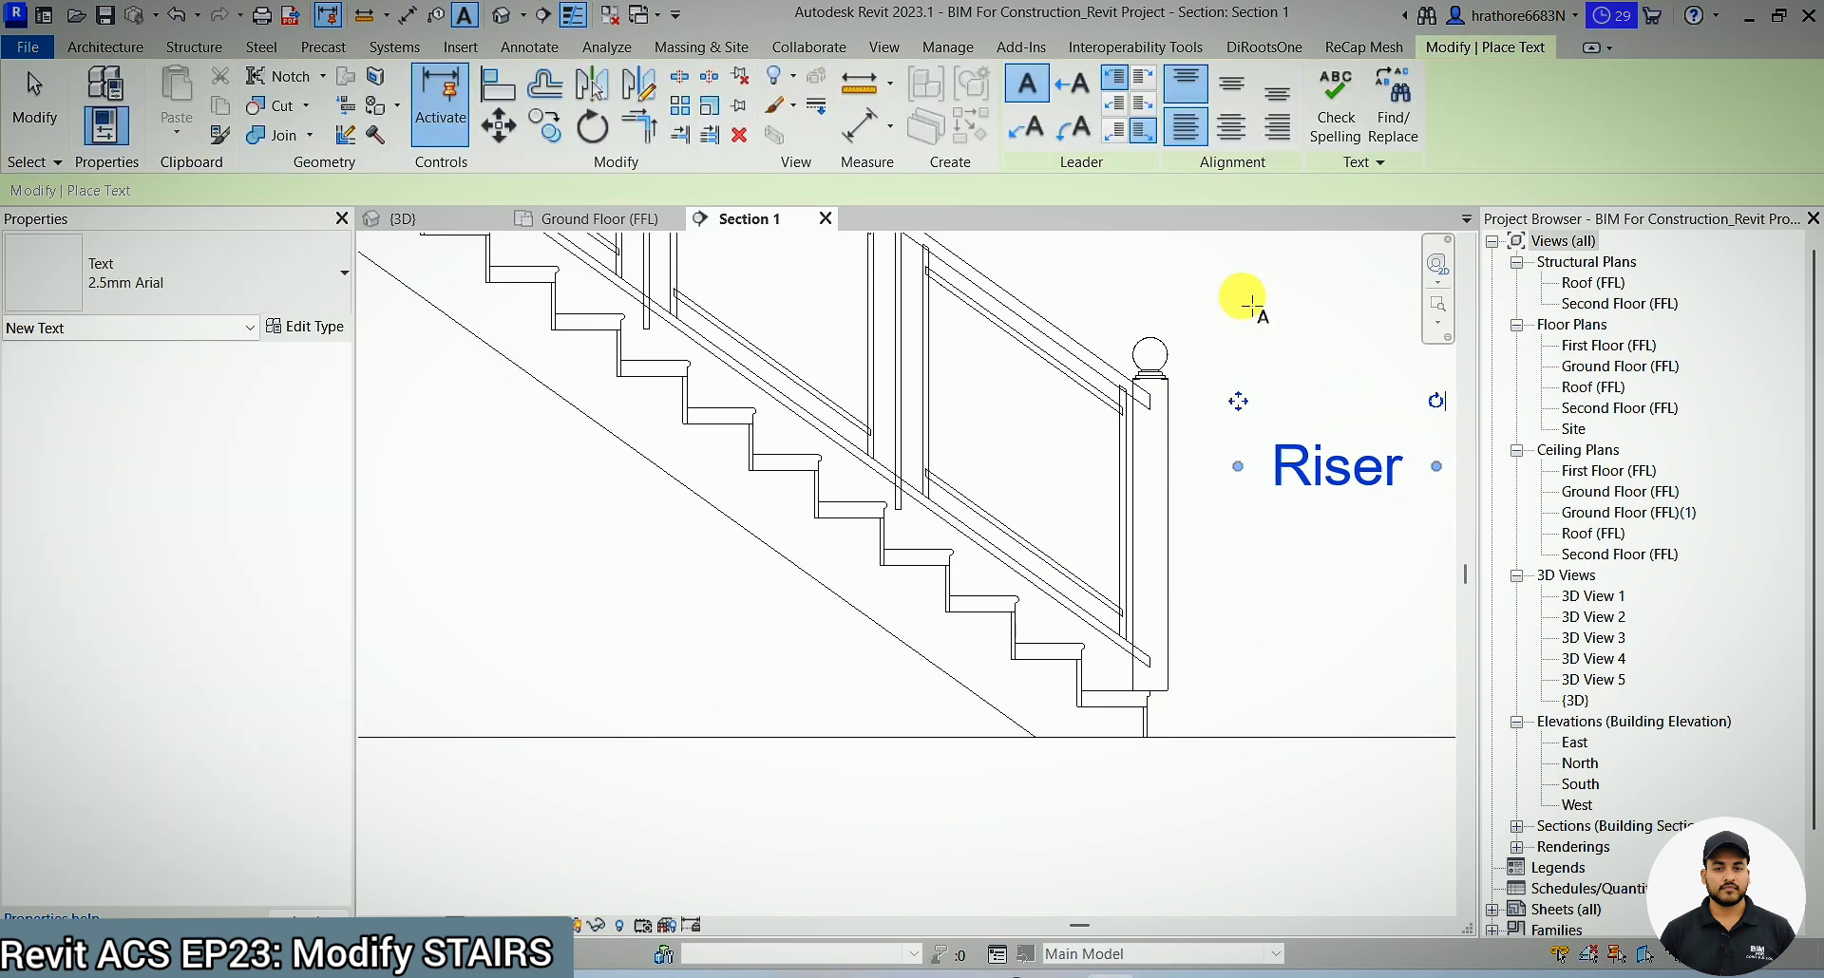
key("Escape")
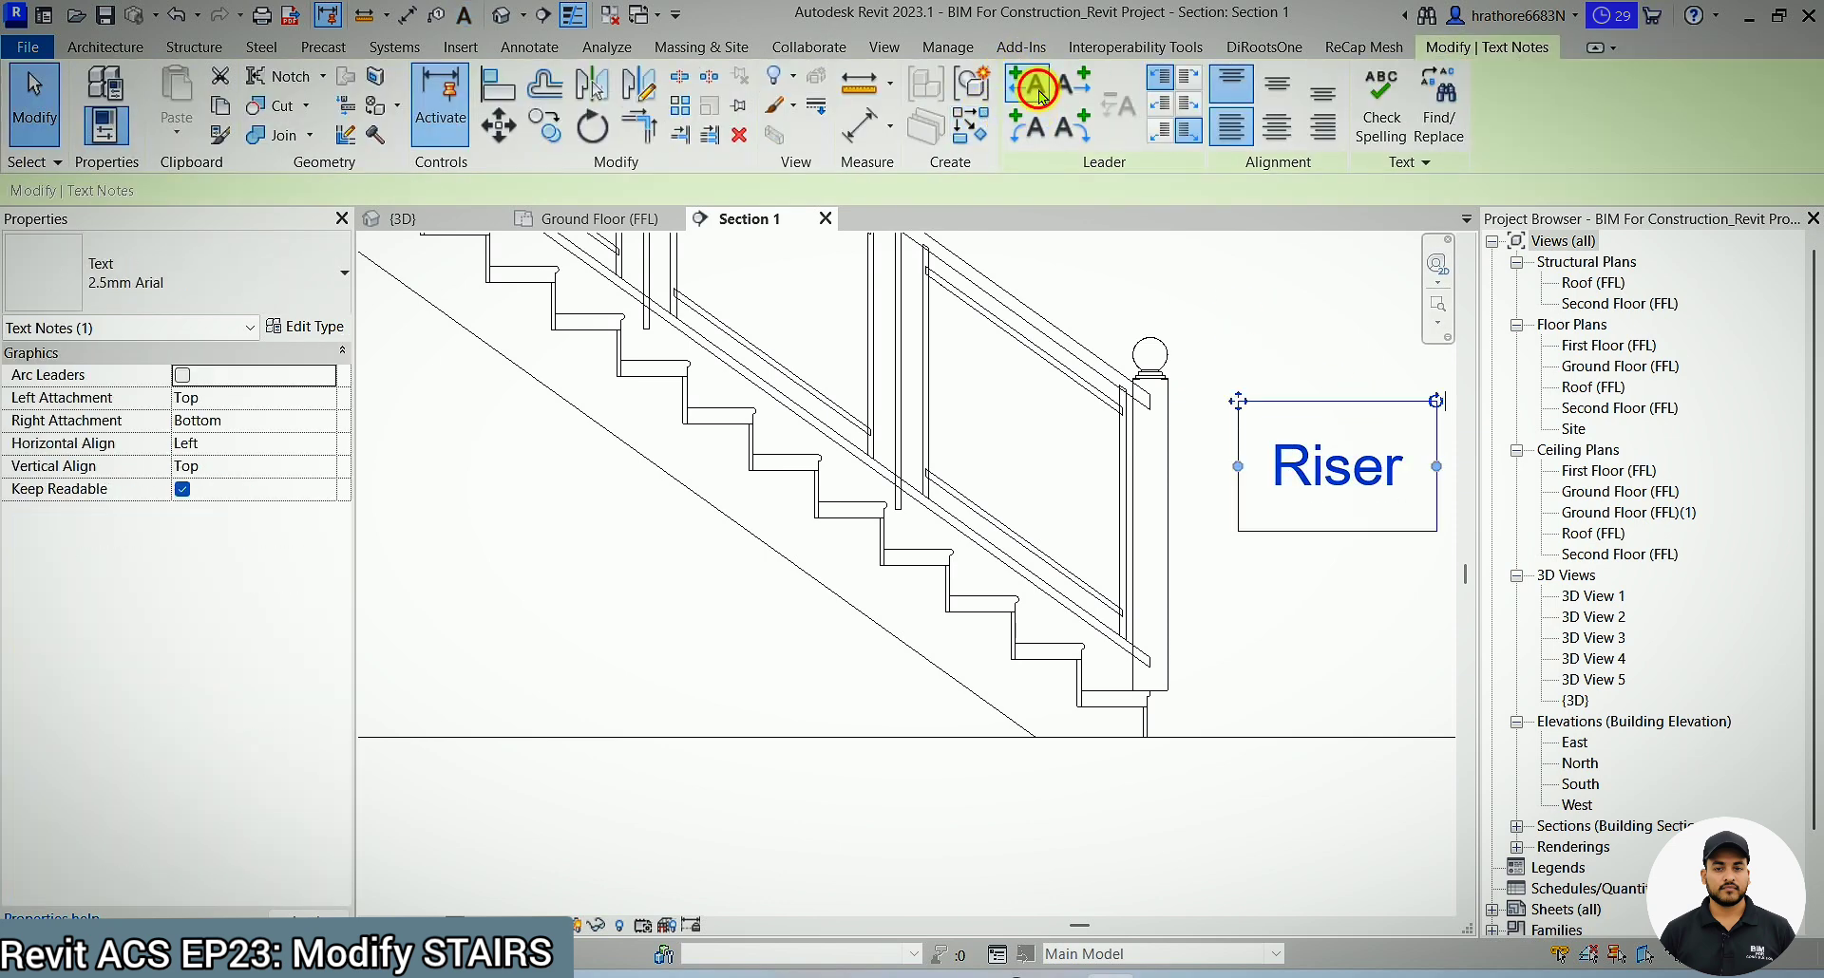
- Add a straight leader to the left of the "Riser" note, point it at a lower stair riser, and level its elbow with the text
left_click(1036, 86)
left_click_drag(826, 466, 1016, 627)
left_click_drag(1126, 545, 1125, 465)
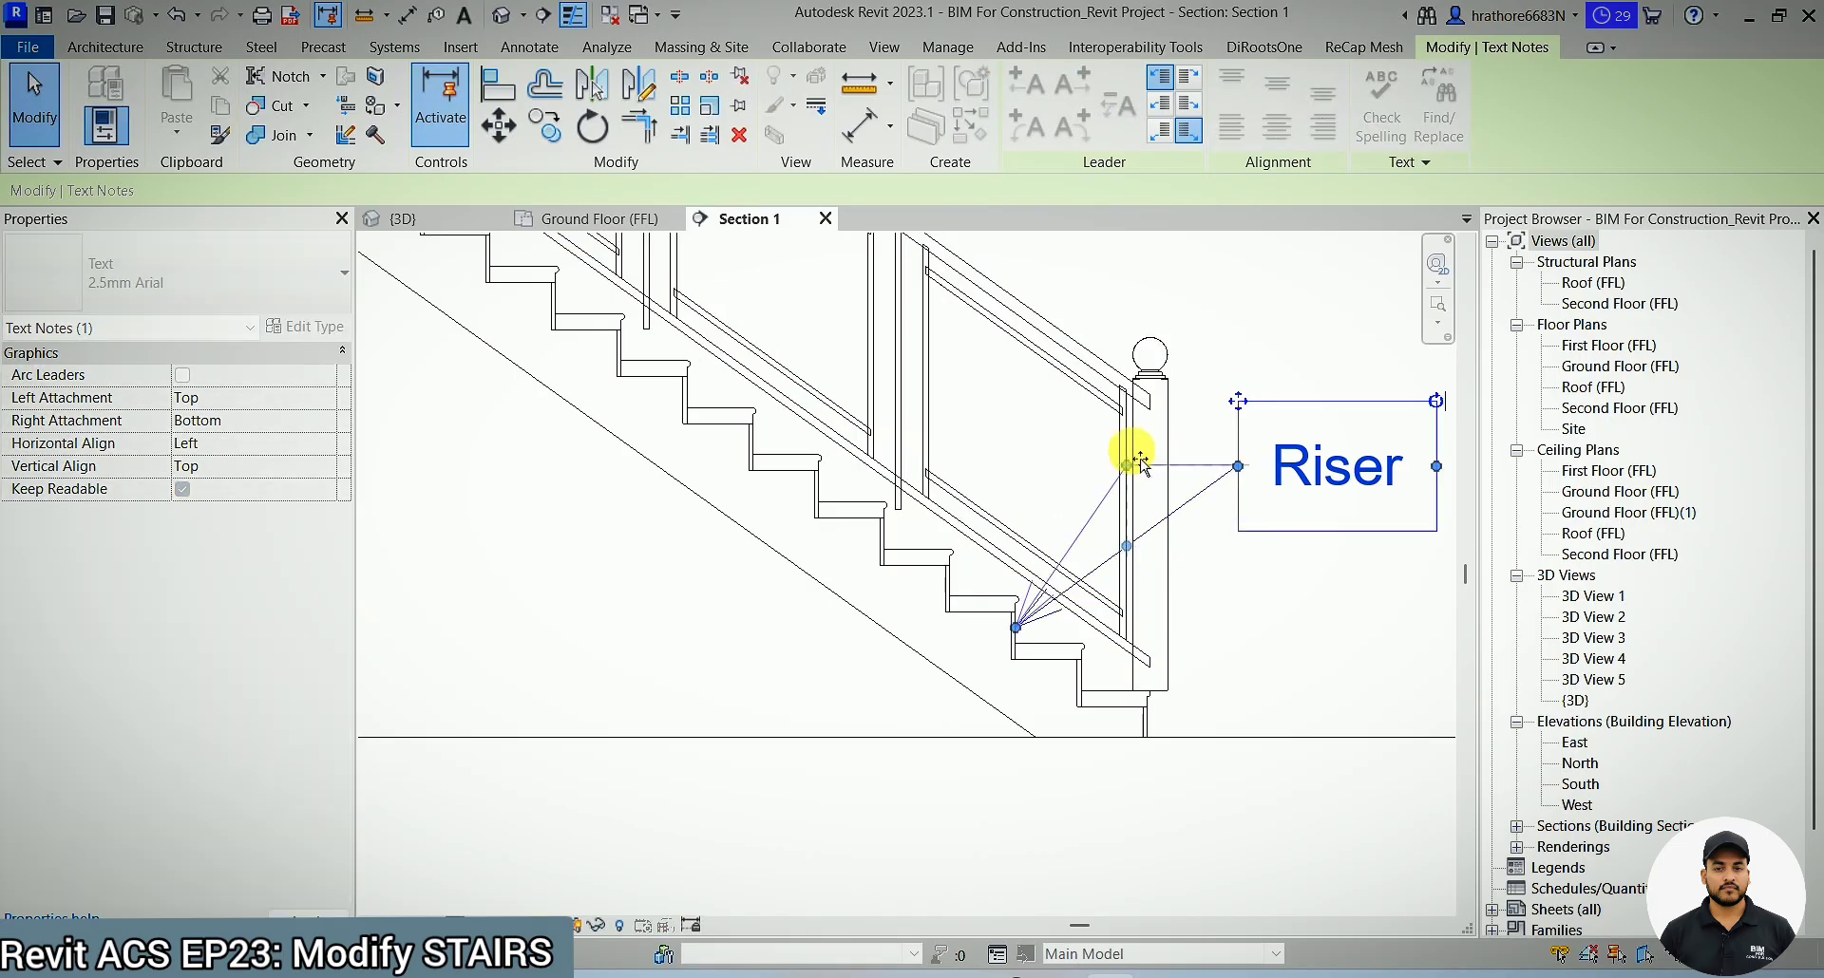
left_click(1092, 489)
left_click(1025, 618)
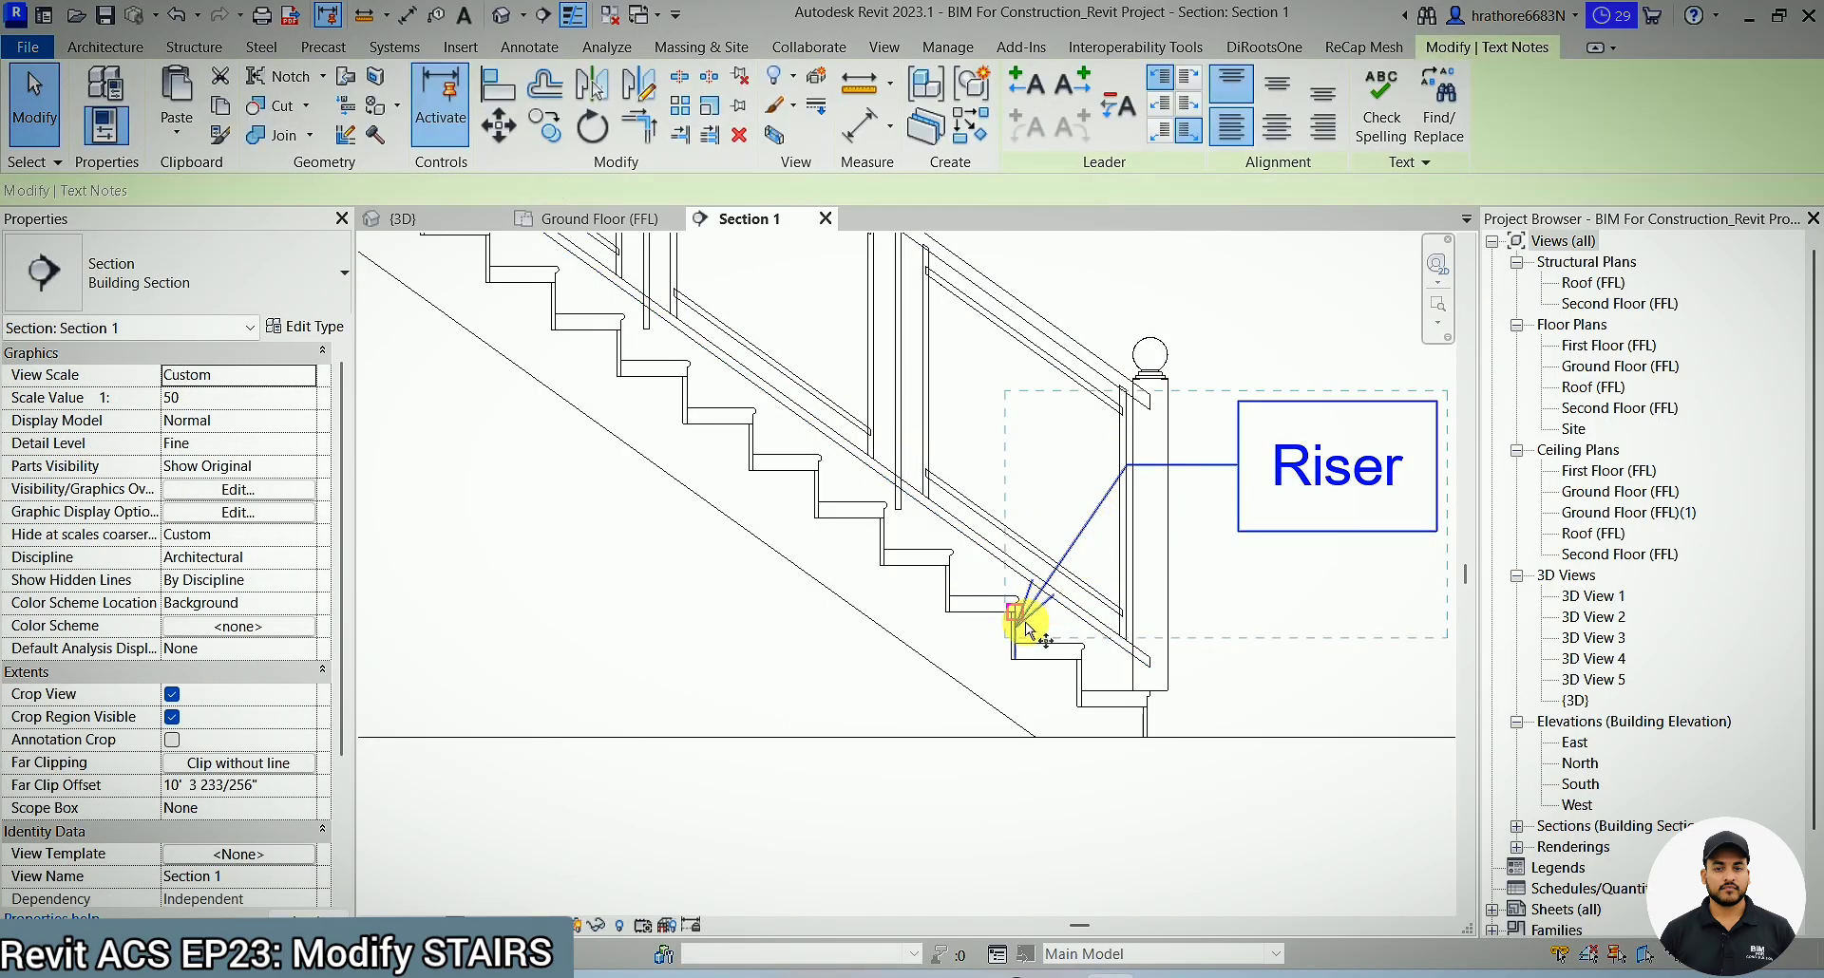
- Copy the "Riser" note and its leader onto the lowest tread, and shift the copied text clear of the original
left_click_drag(1026, 619, 1124, 698)
left_click(1117, 692)
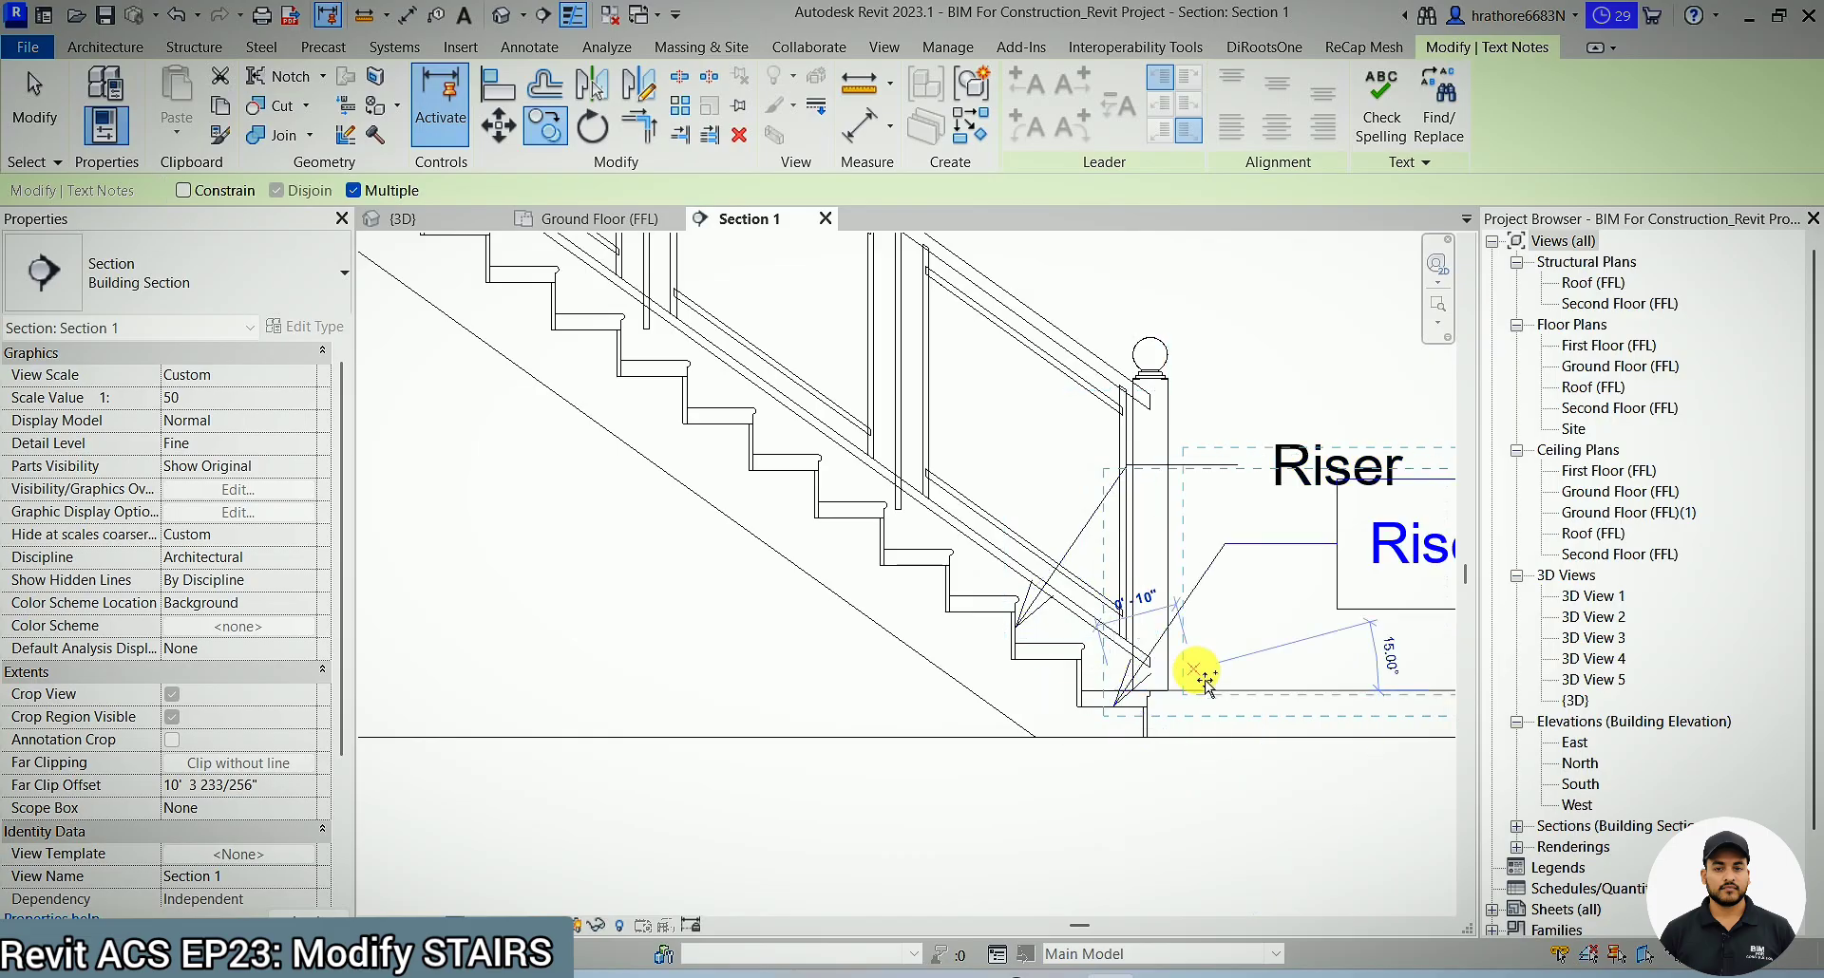
key("Escape")
key("Escape")
scroll(885, 575, "down", 2)
scroll(1337, 629, "up", 2)
left_click(1012, 452)
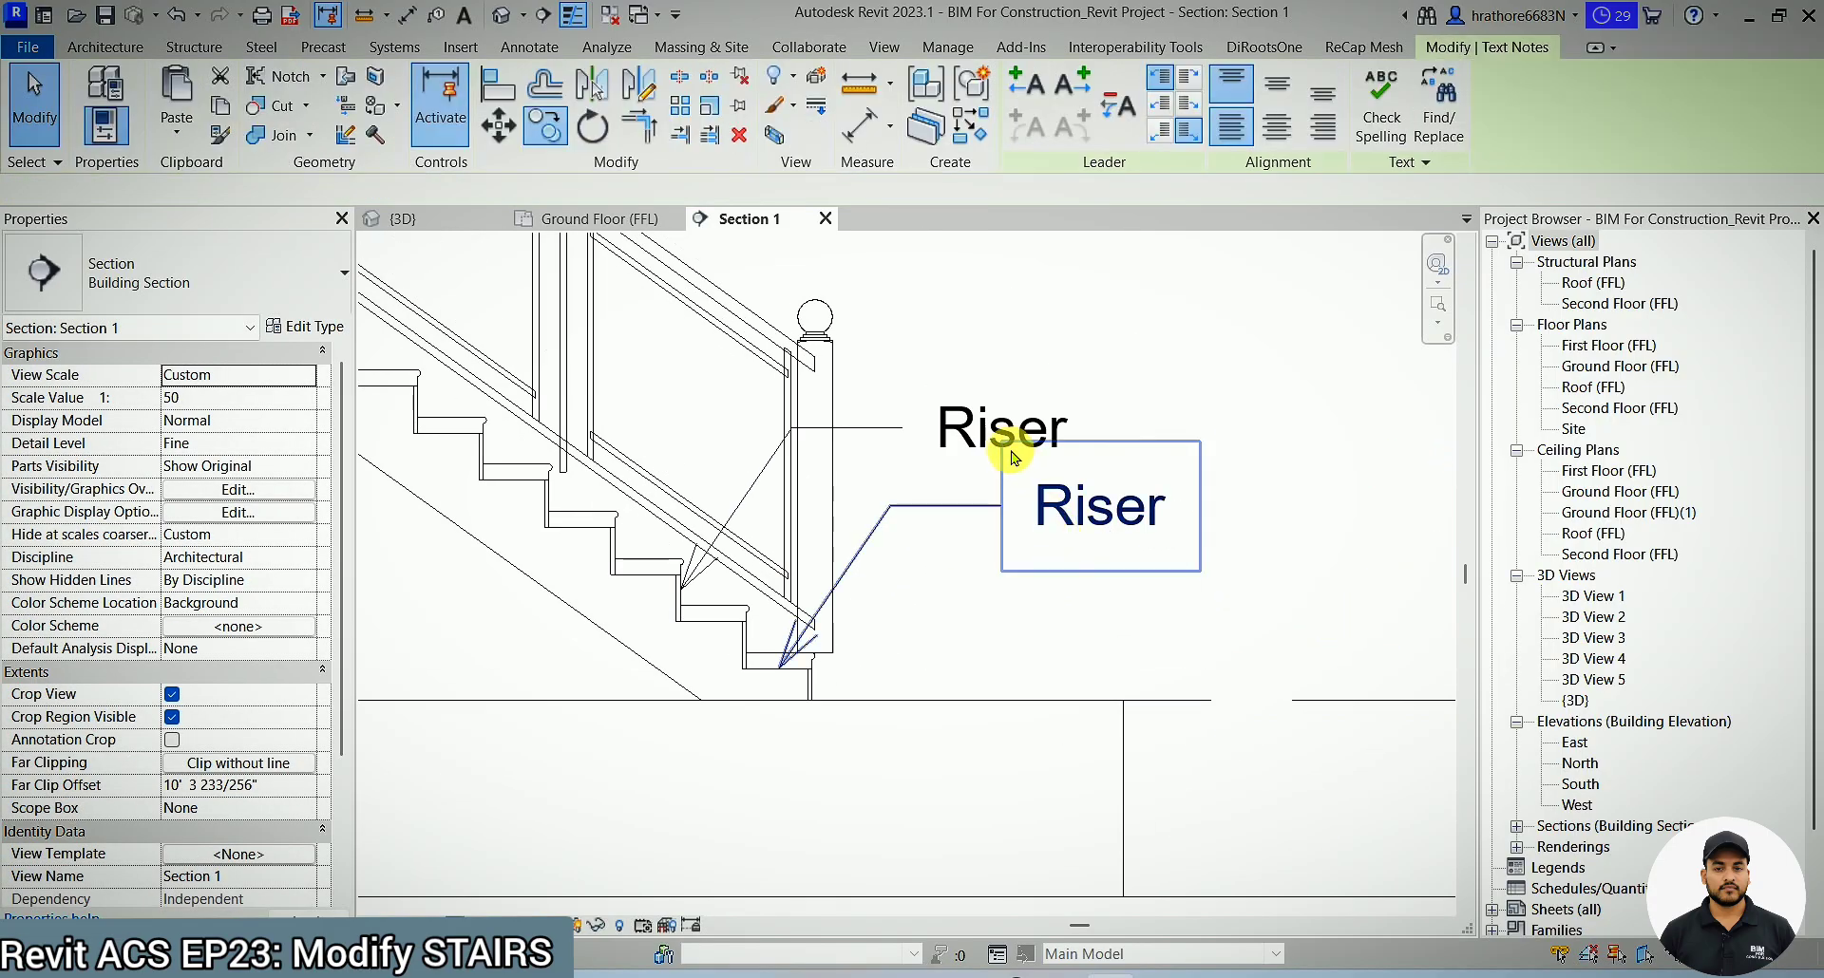
left_click_drag(1011, 452, 1038, 479)
- Change the copied note's text to "Tread"
left_click(1105, 522)
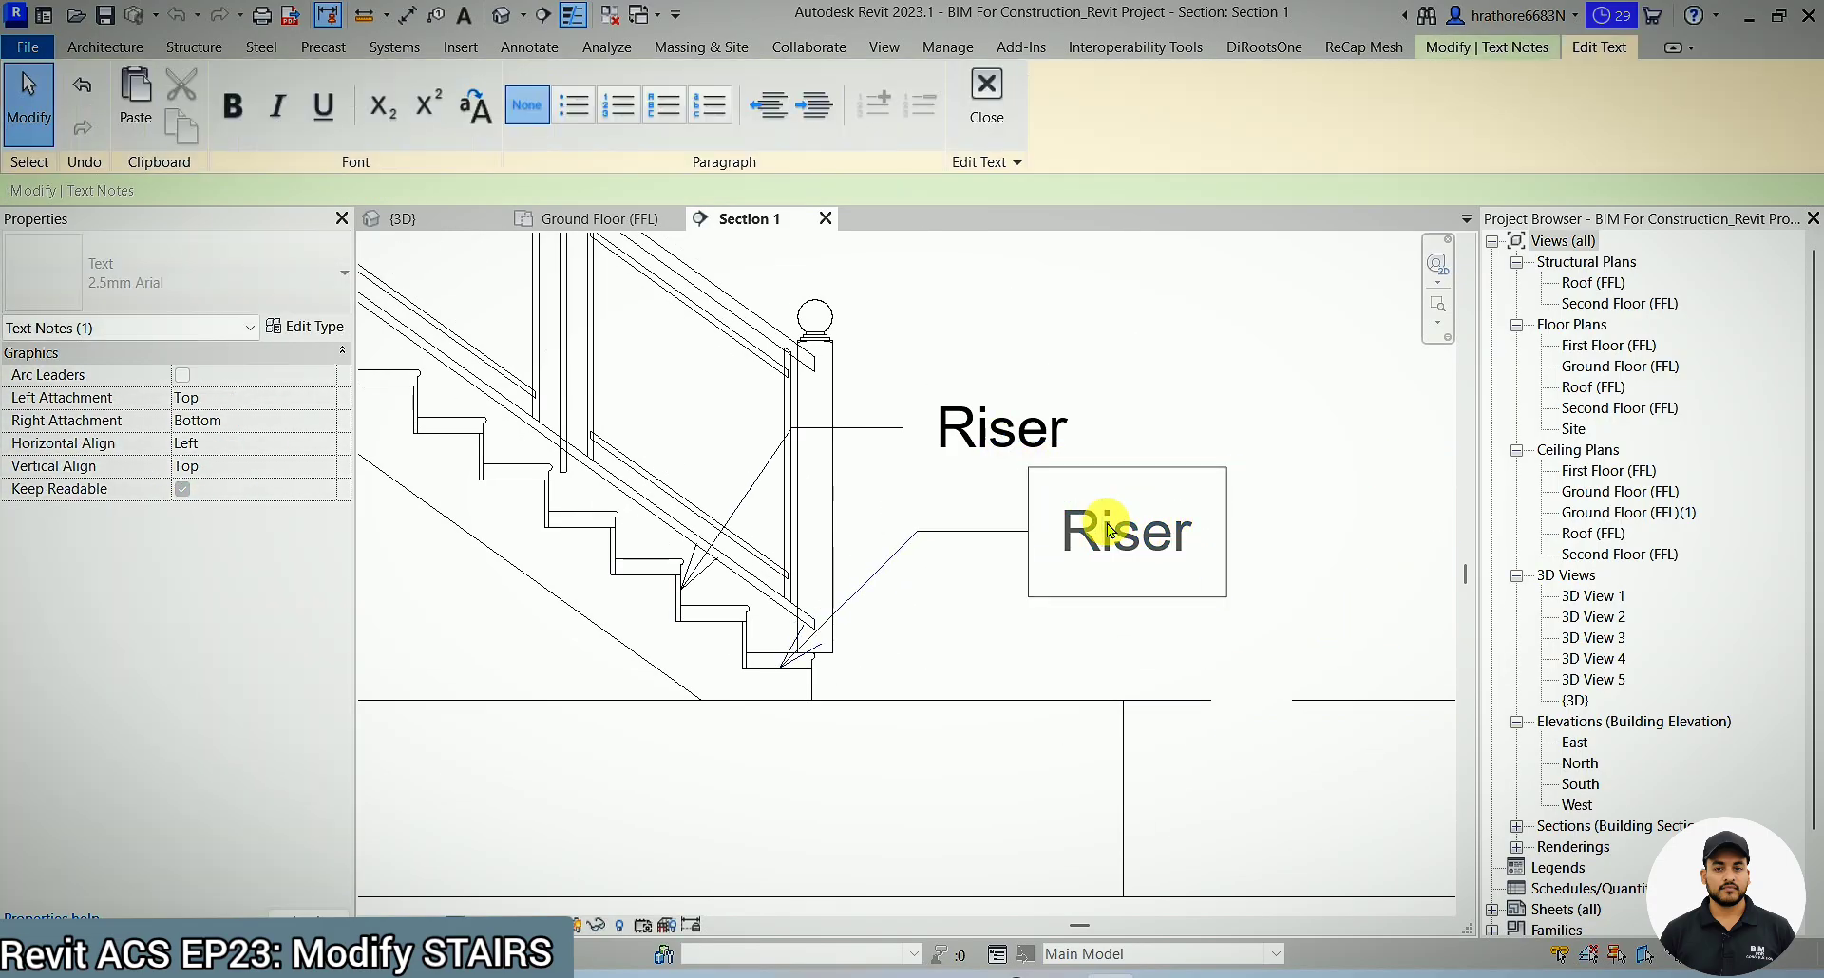
double_click(1106, 528)
type("Tread")
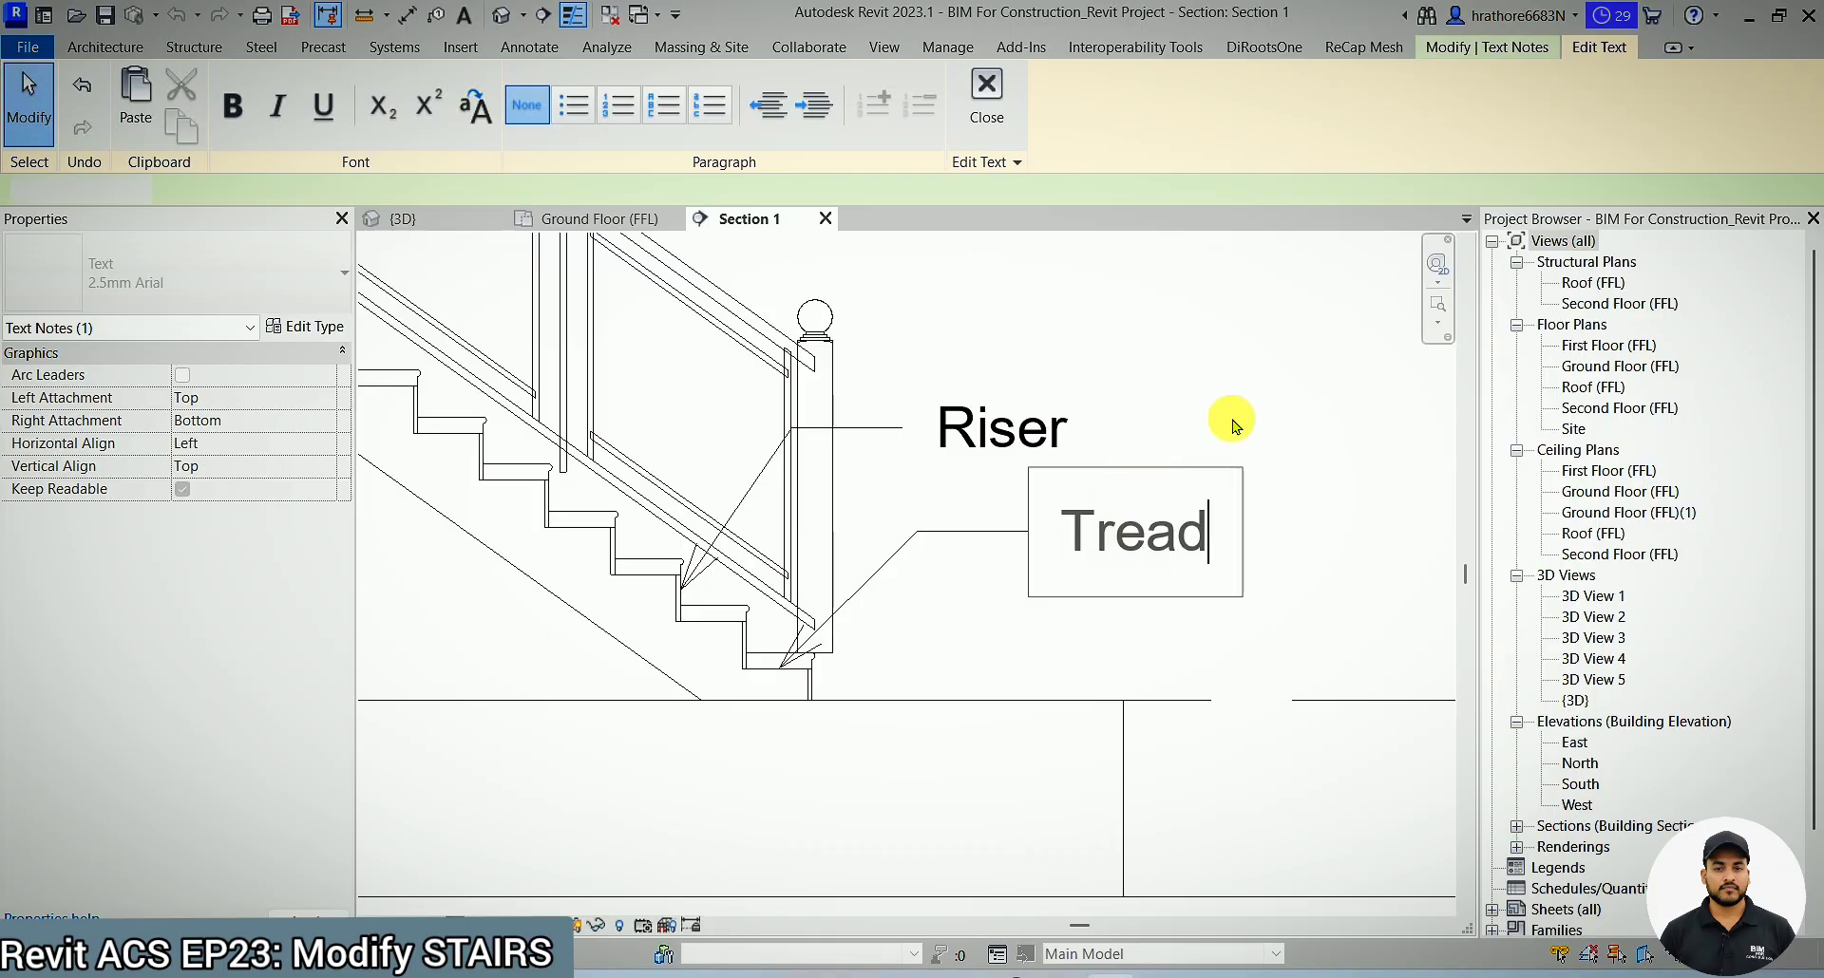
left_click(1359, 504)
- Set the tread thickness of the test sample stair's run type to 2 inches, apply it, and accept the run type properties
scroll(1225, 529, "down", 1)
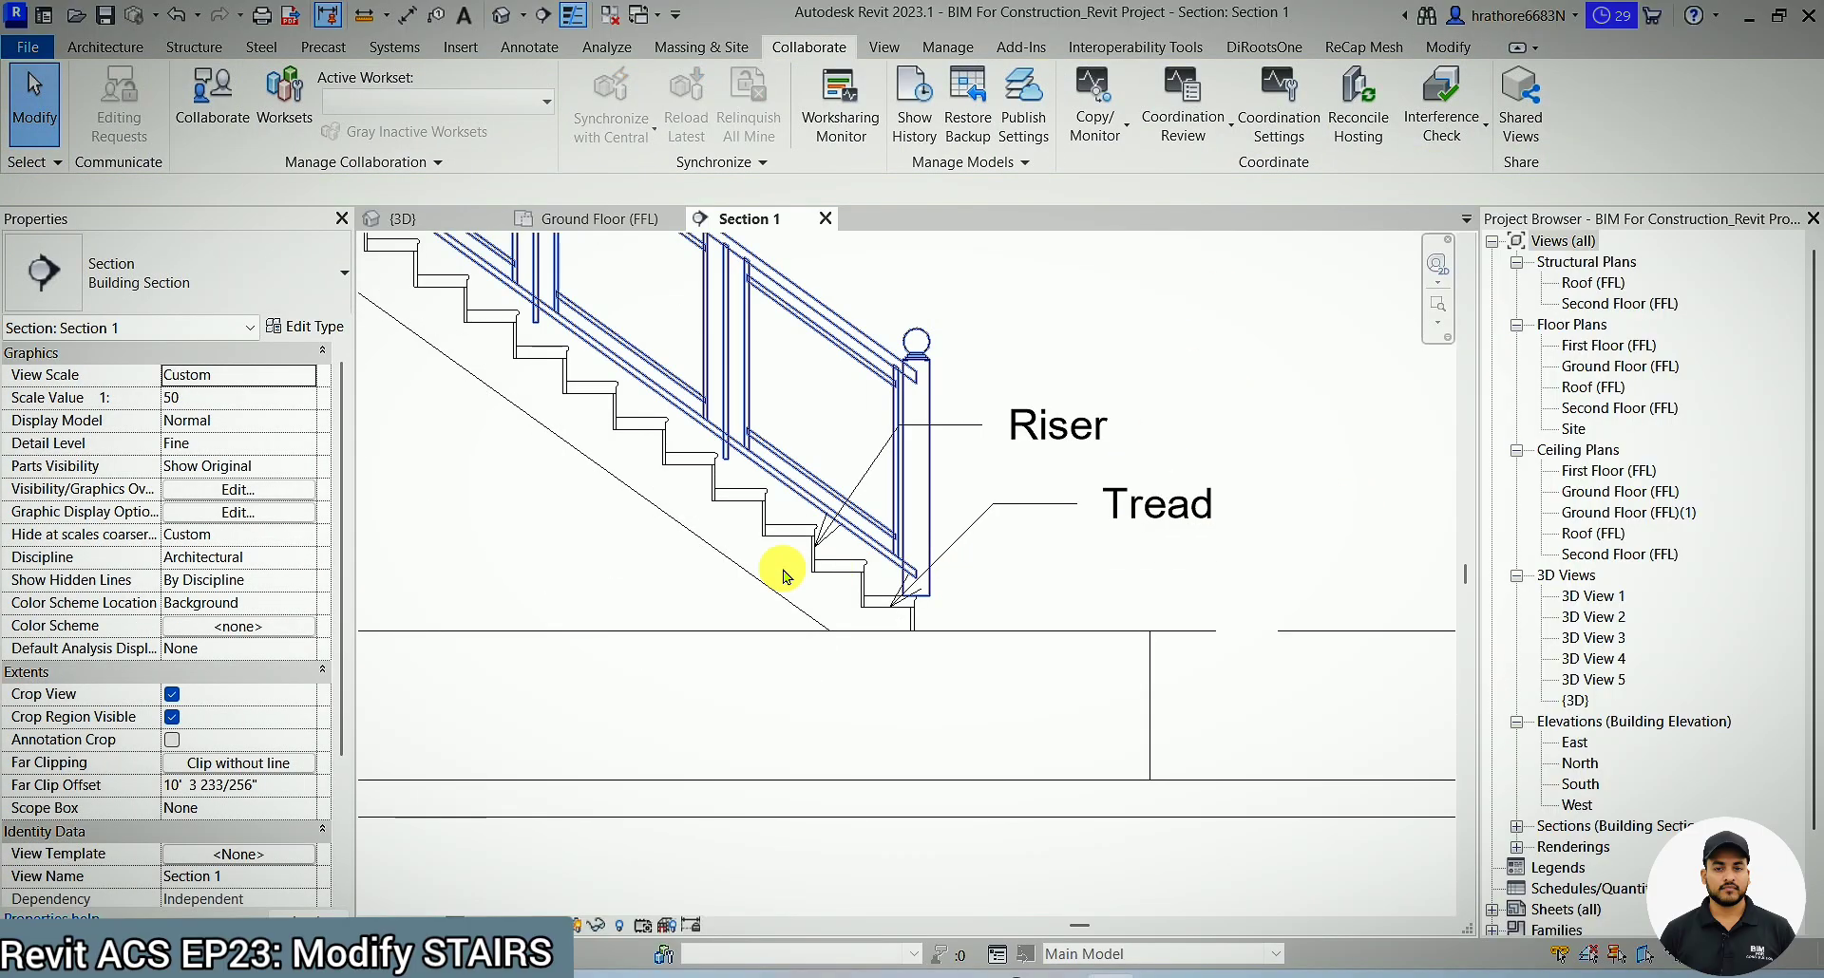
left_click(772, 608)
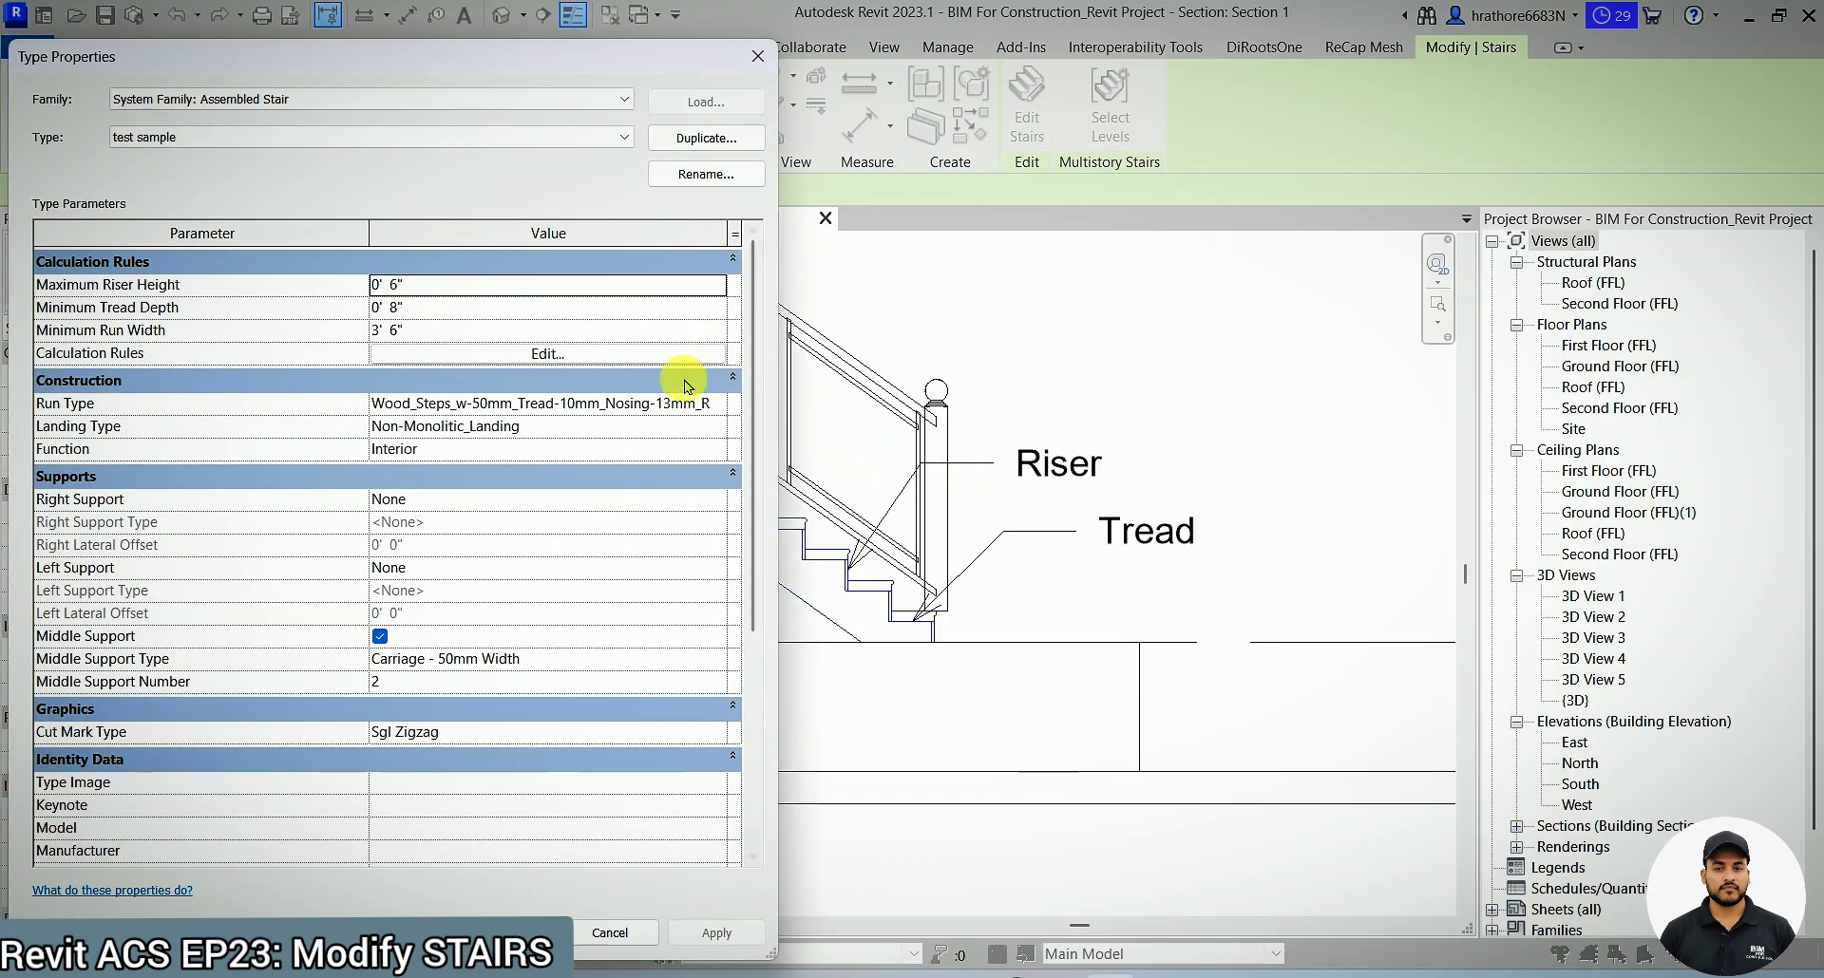
left_click(719, 413)
left_click(719, 412)
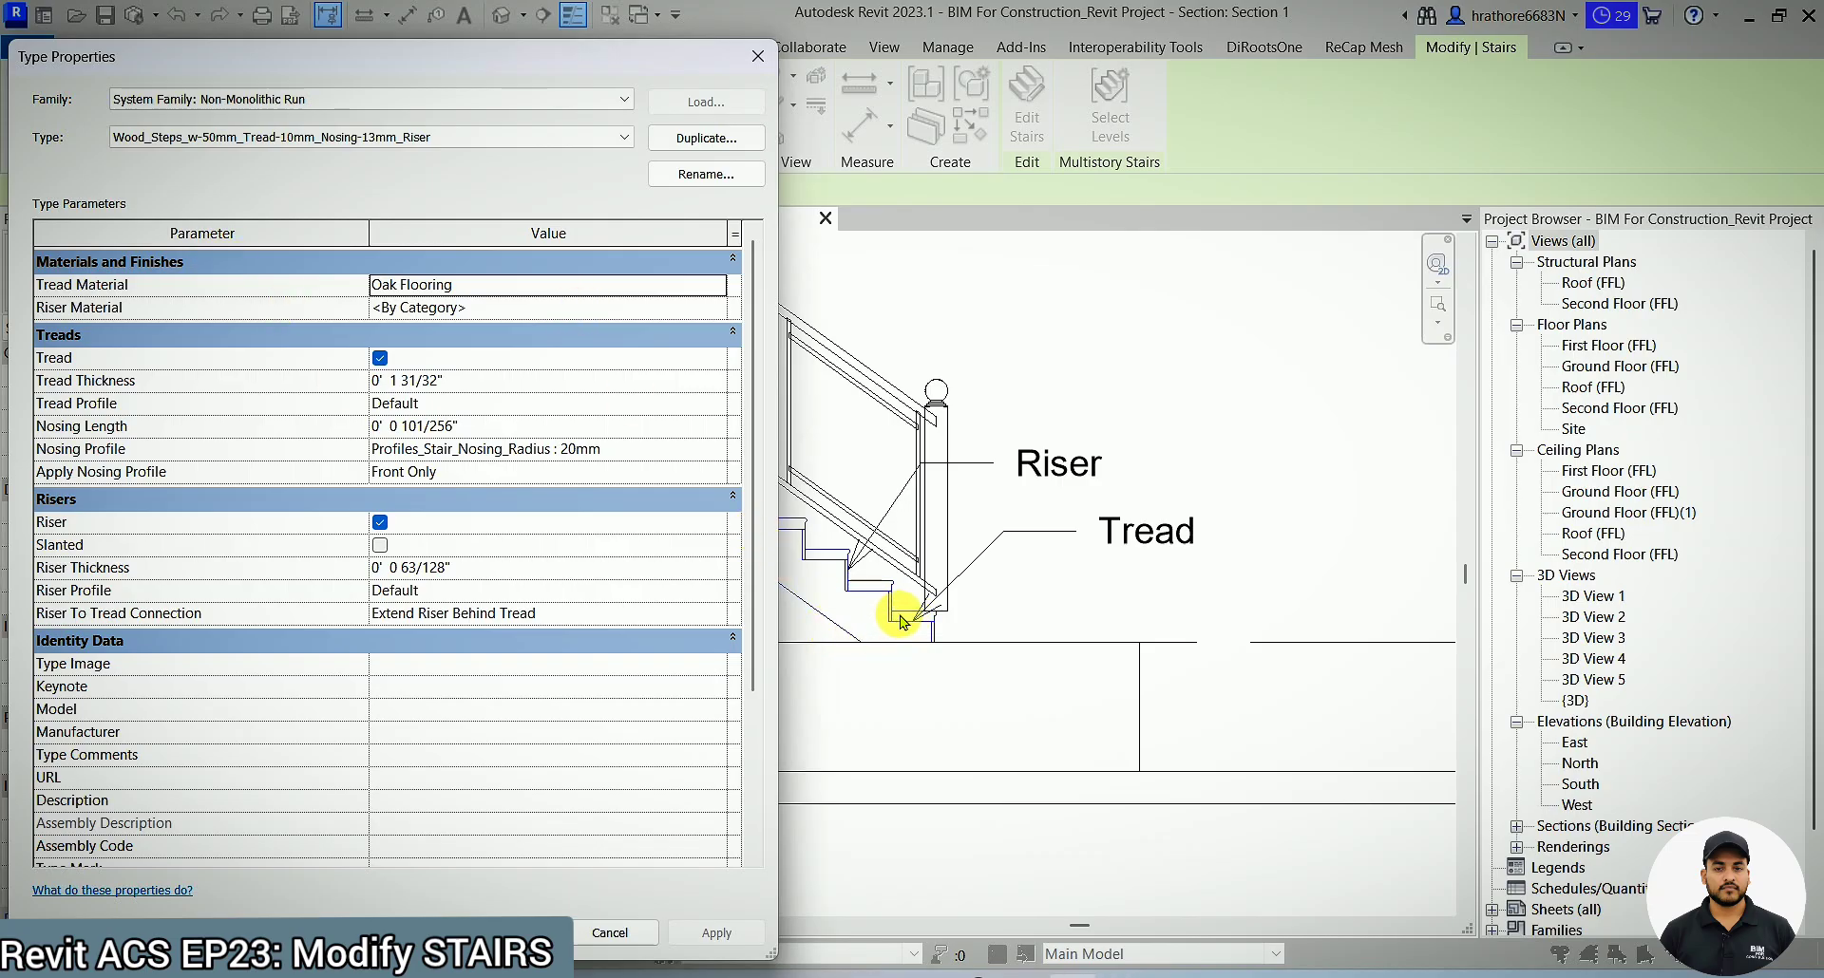
left_click(536, 385)
double_click(537, 391)
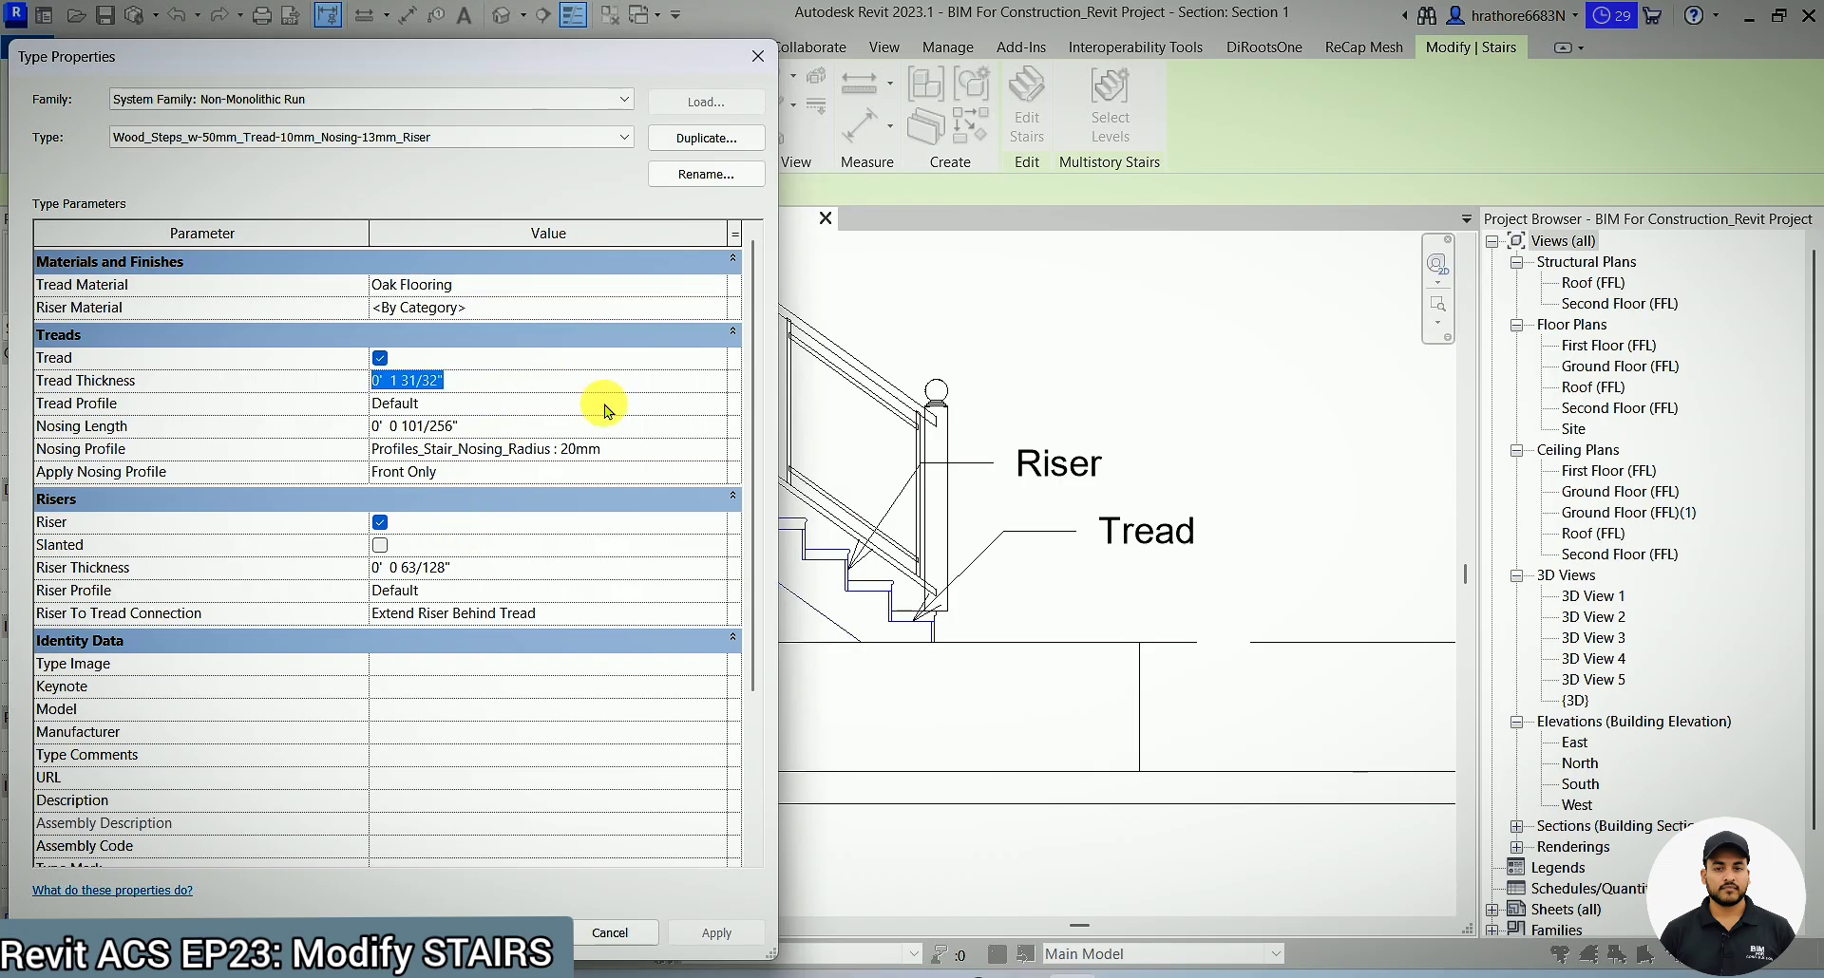
type("2")
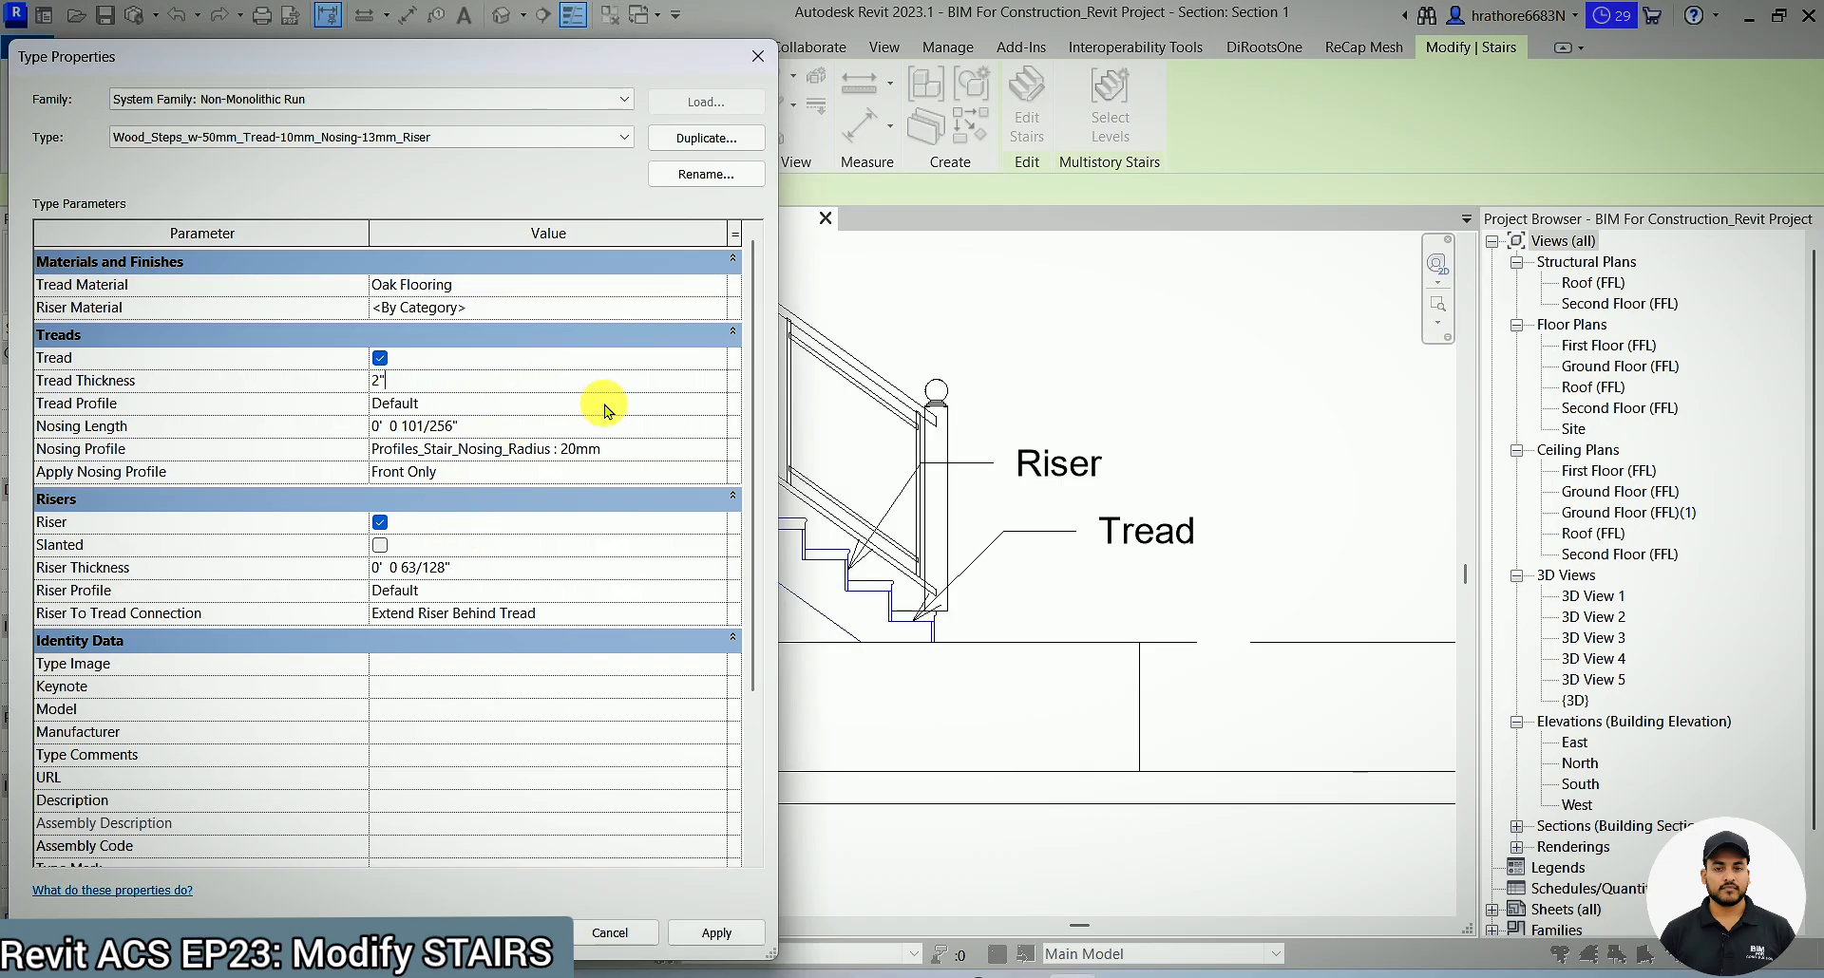
left_click(741, 934)
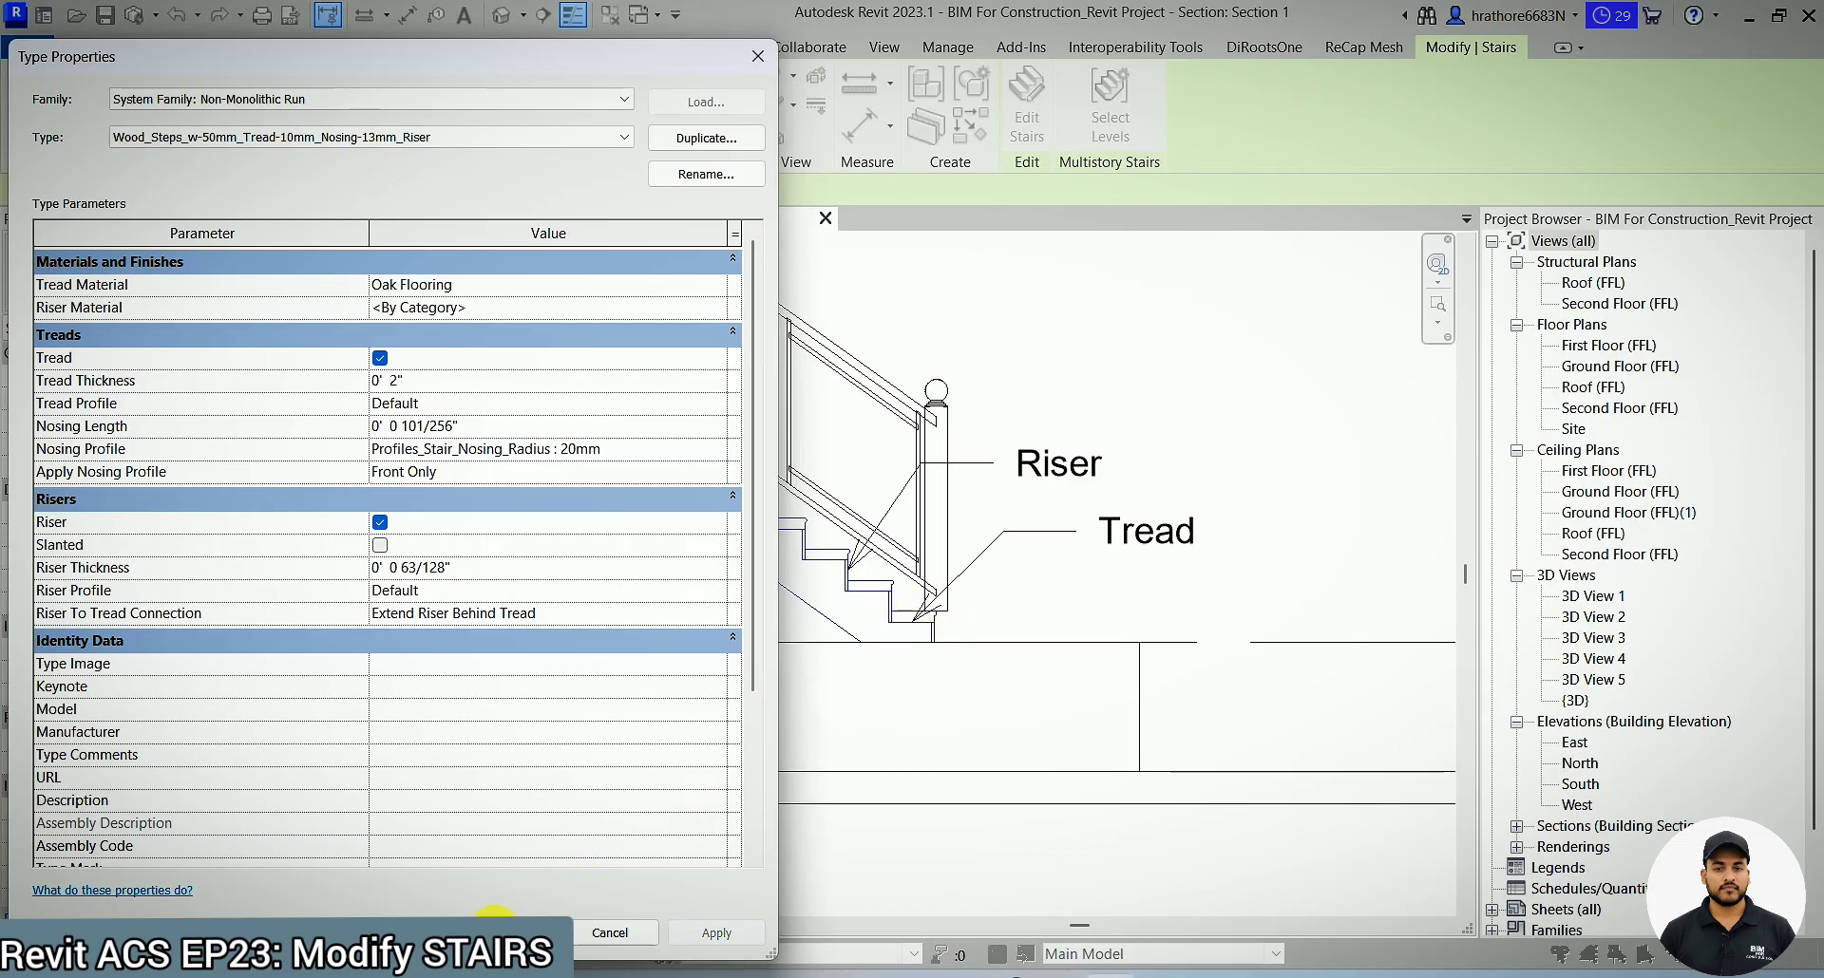
left_click(498, 930)
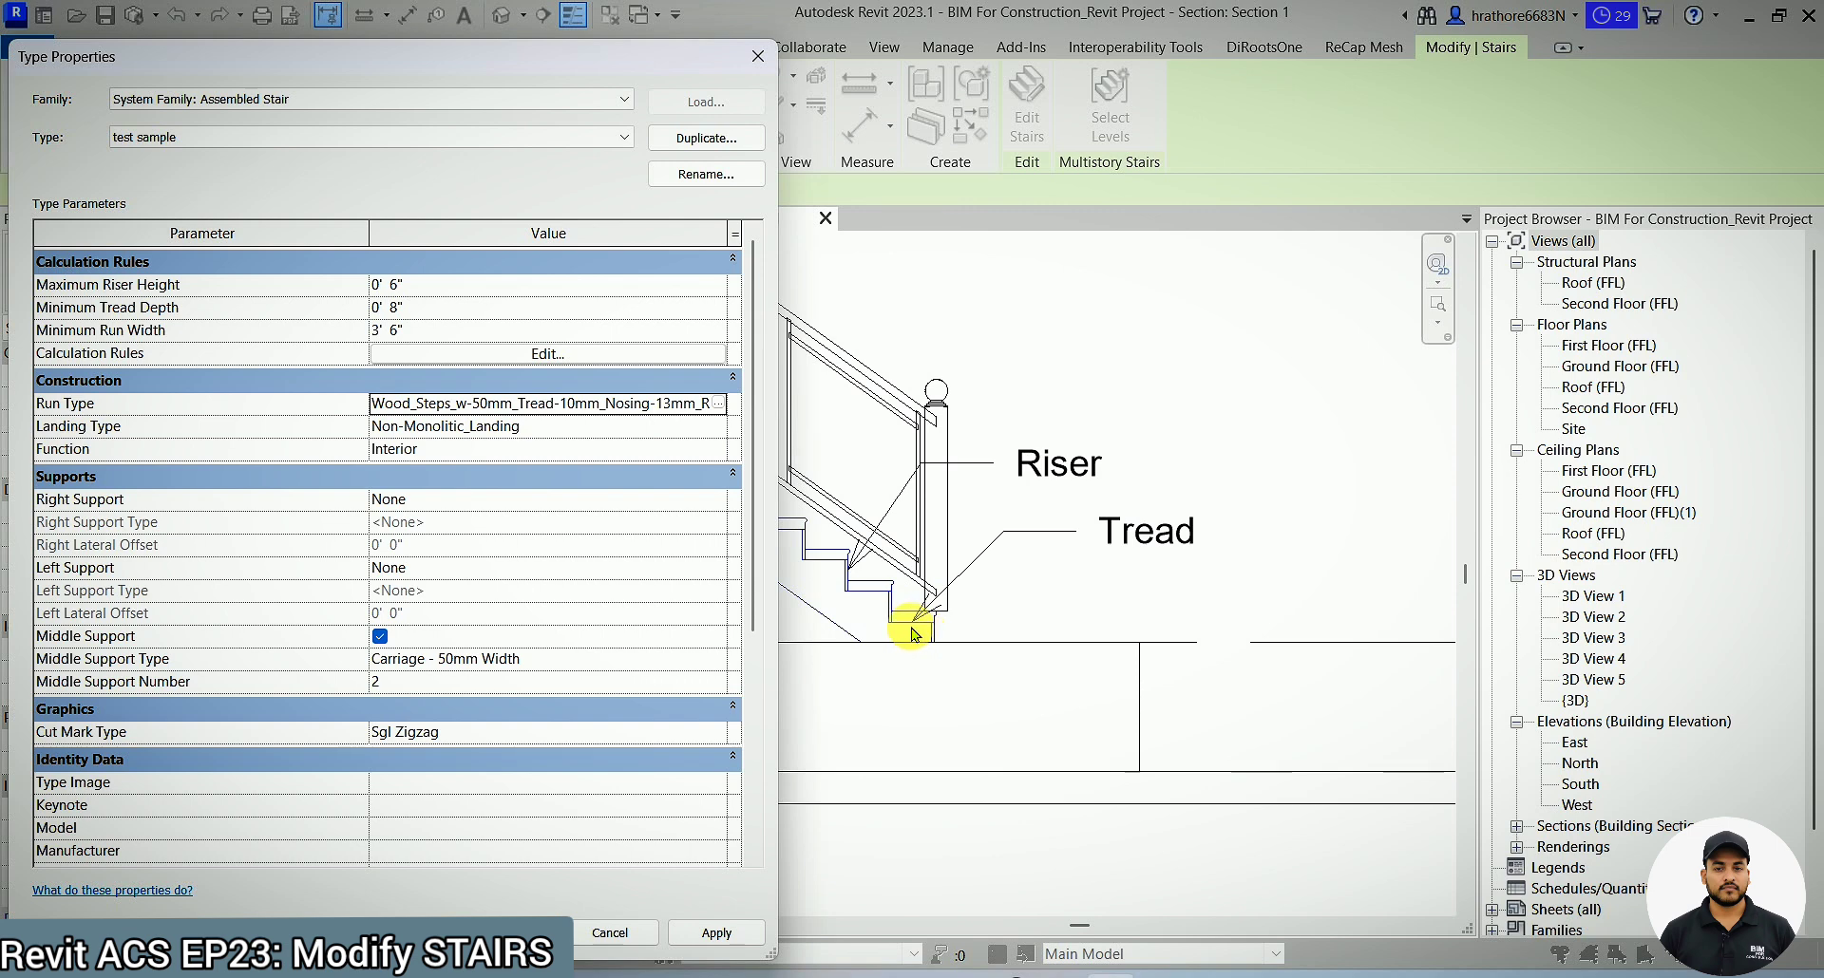
- Set the run type's tread thickness to 4 inches and apply it, then set it to 2 inches and apply again
left_click(719, 404)
left_click(578, 382)
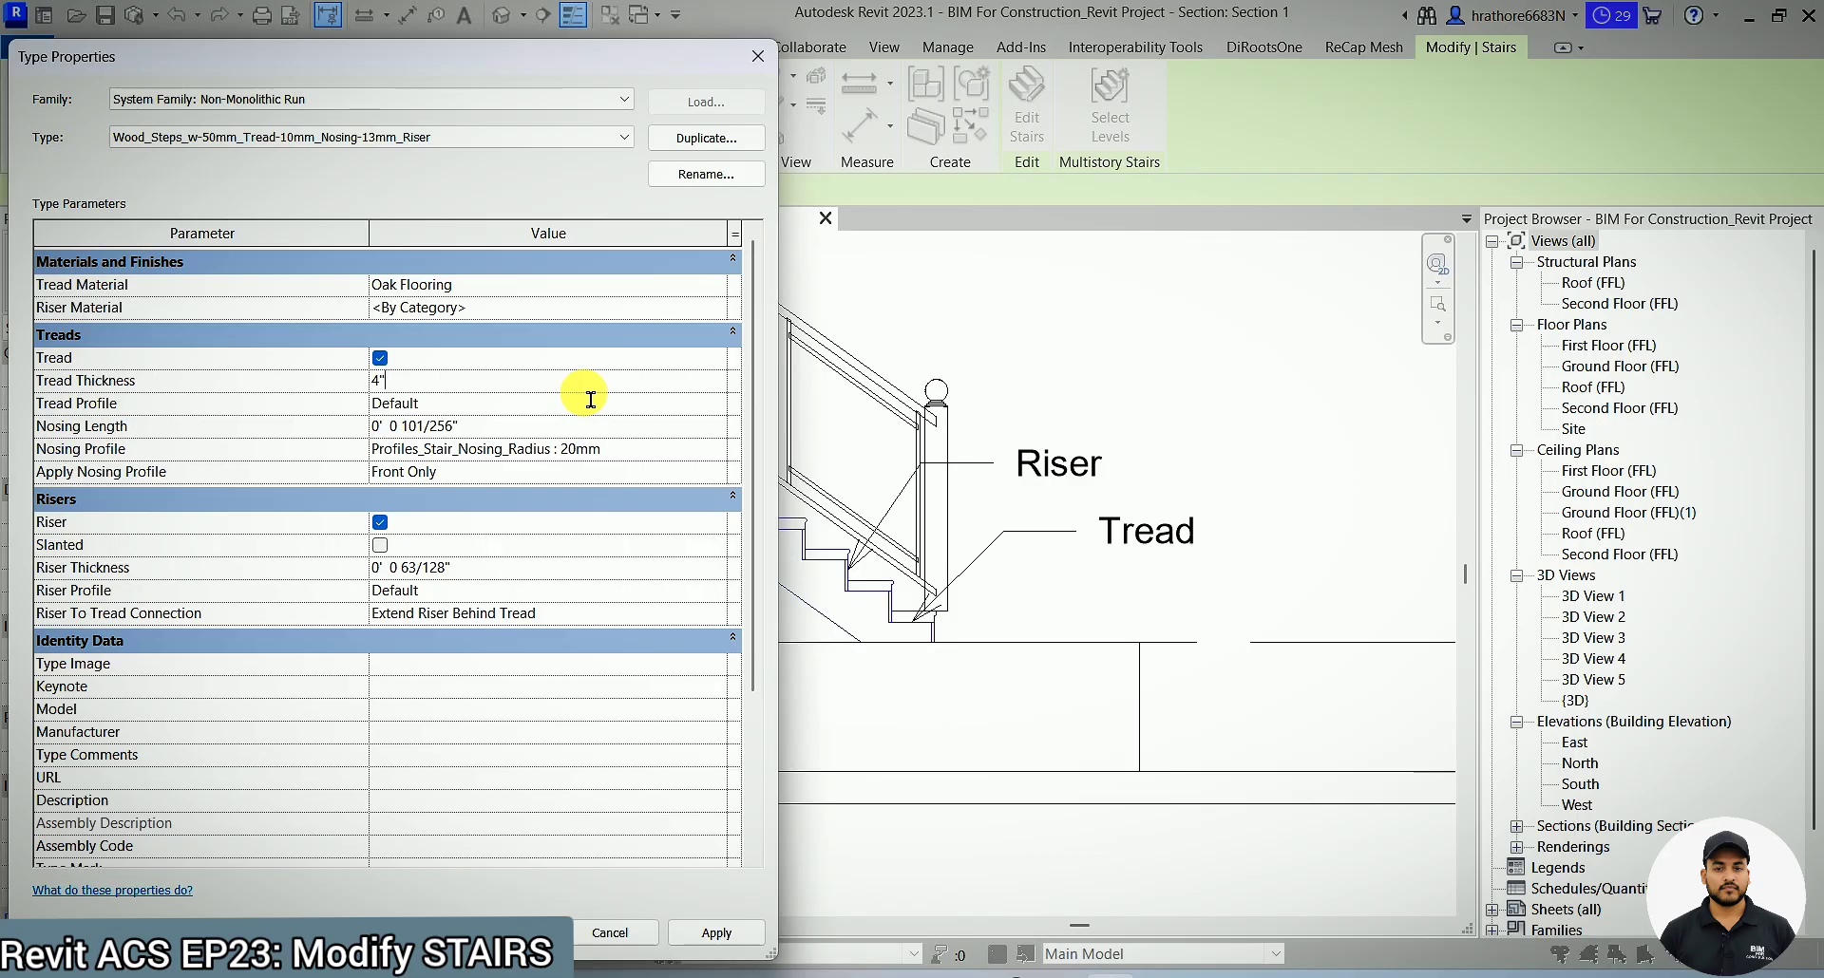
left_click(721, 933)
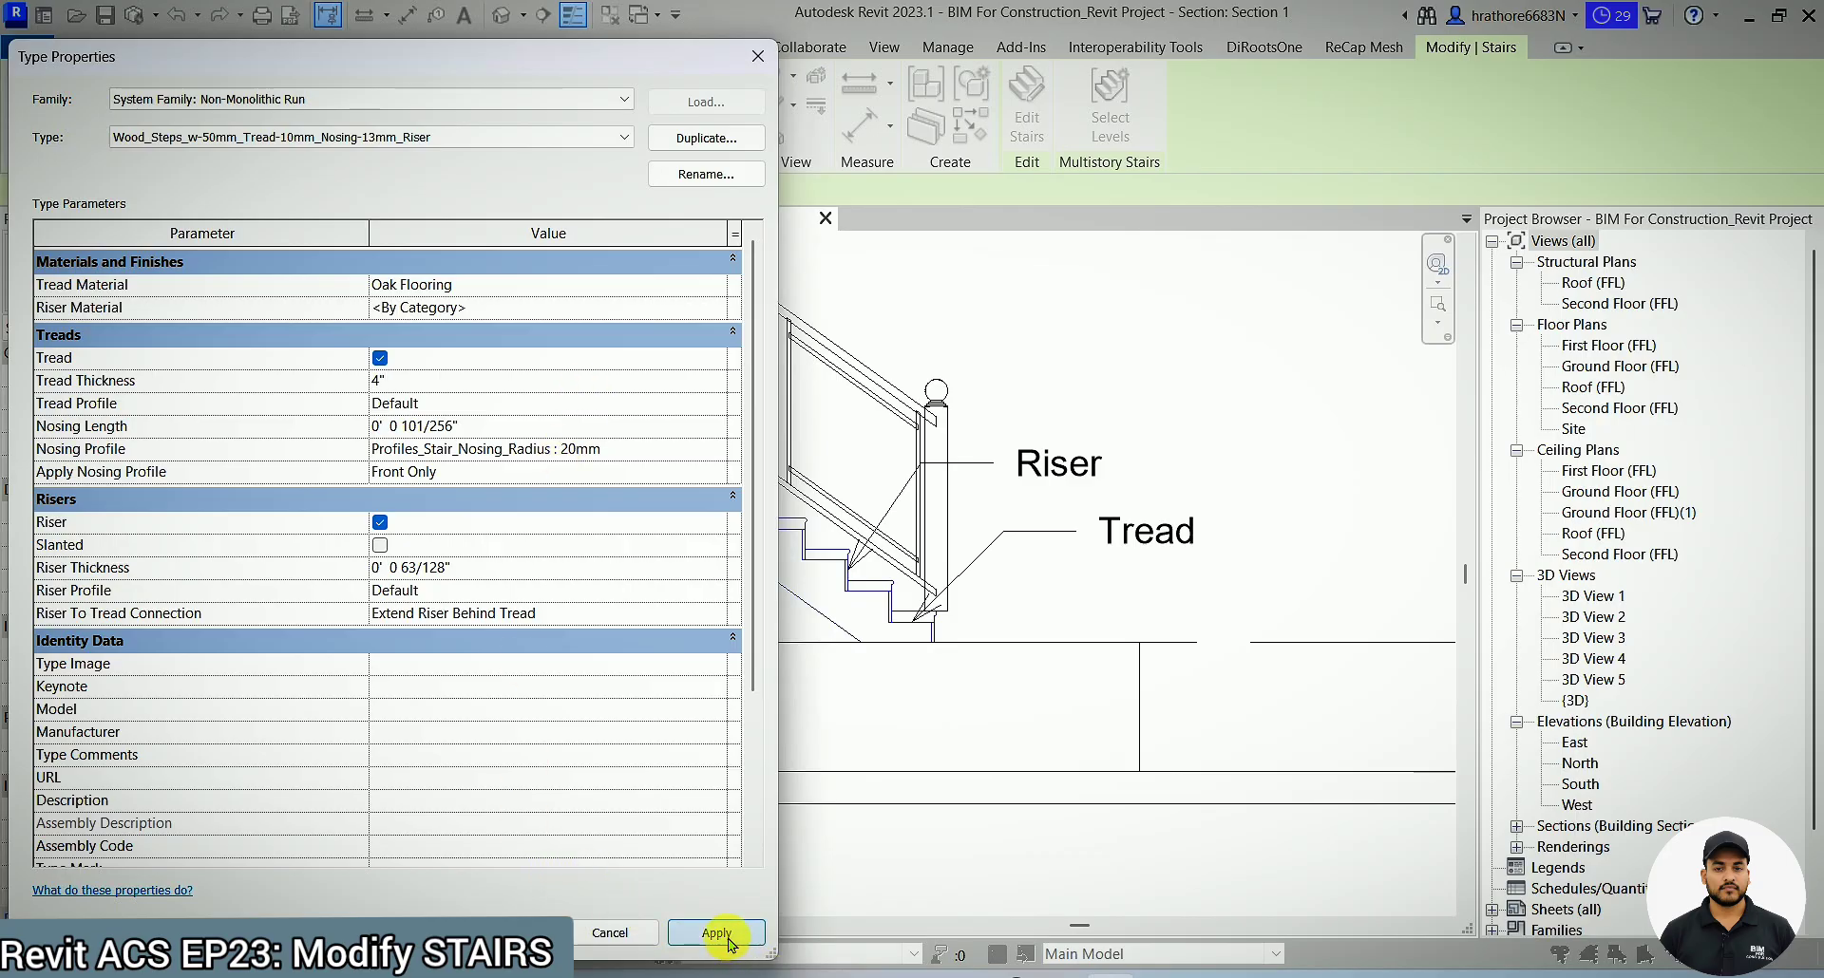
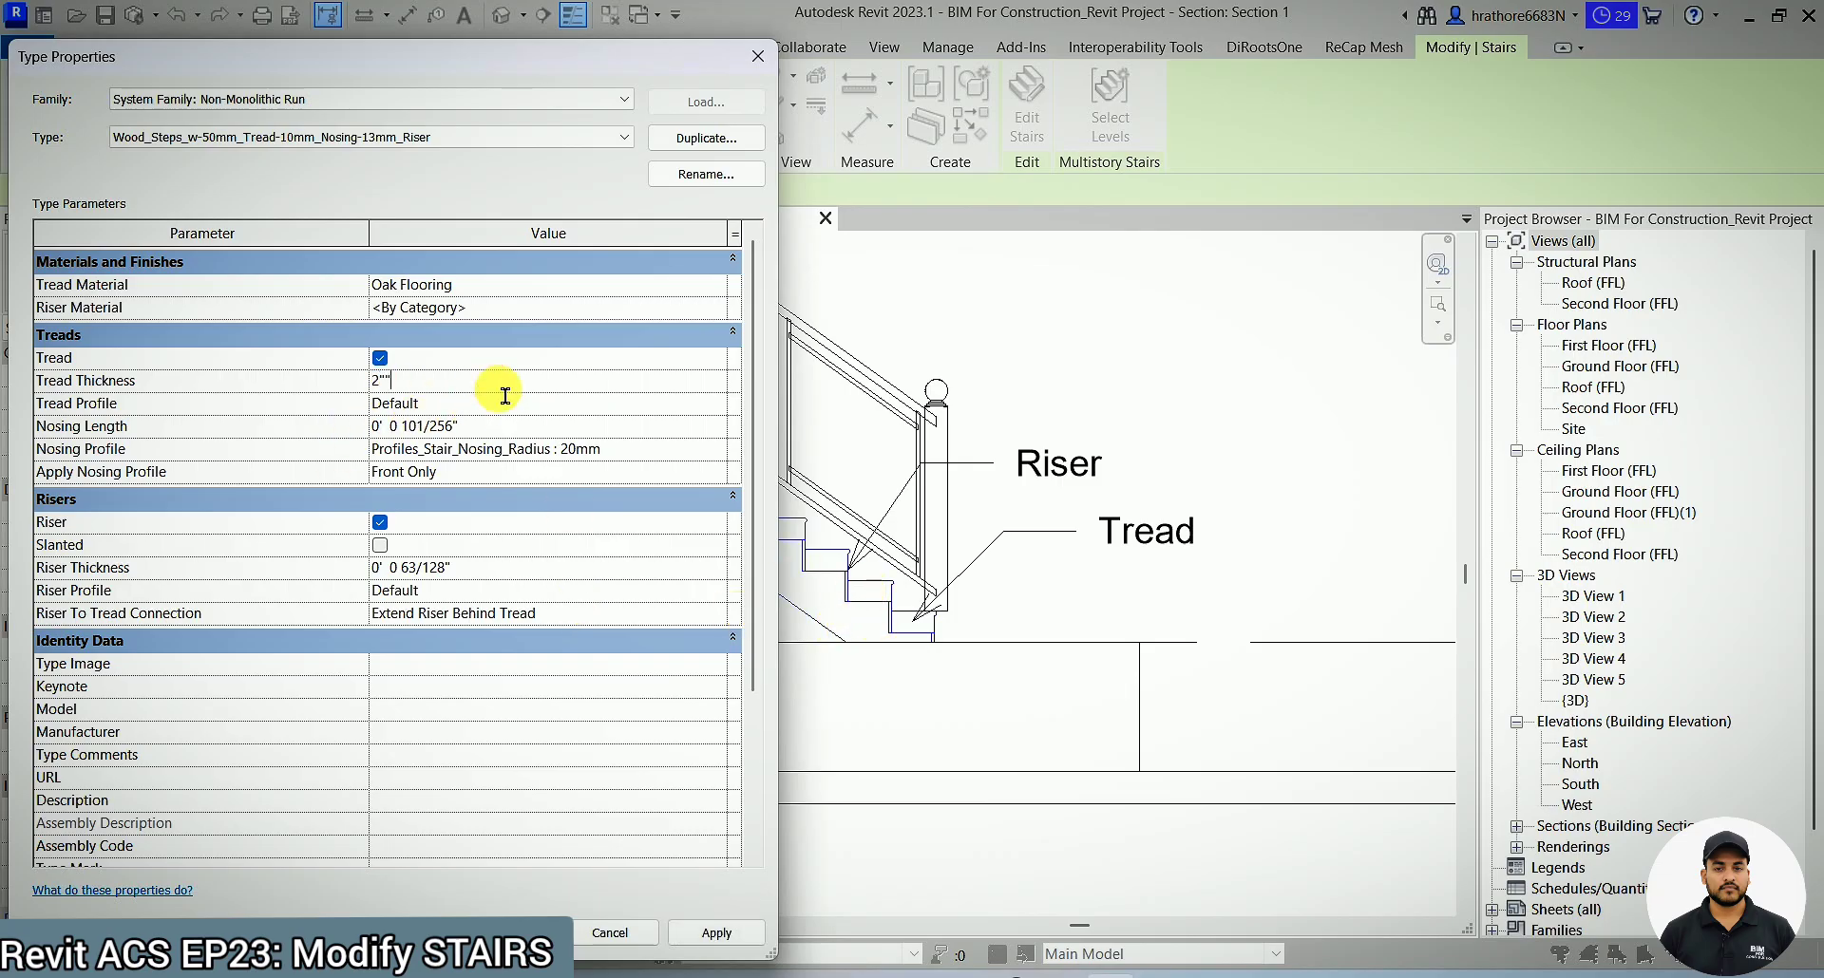
left_click(716, 932)
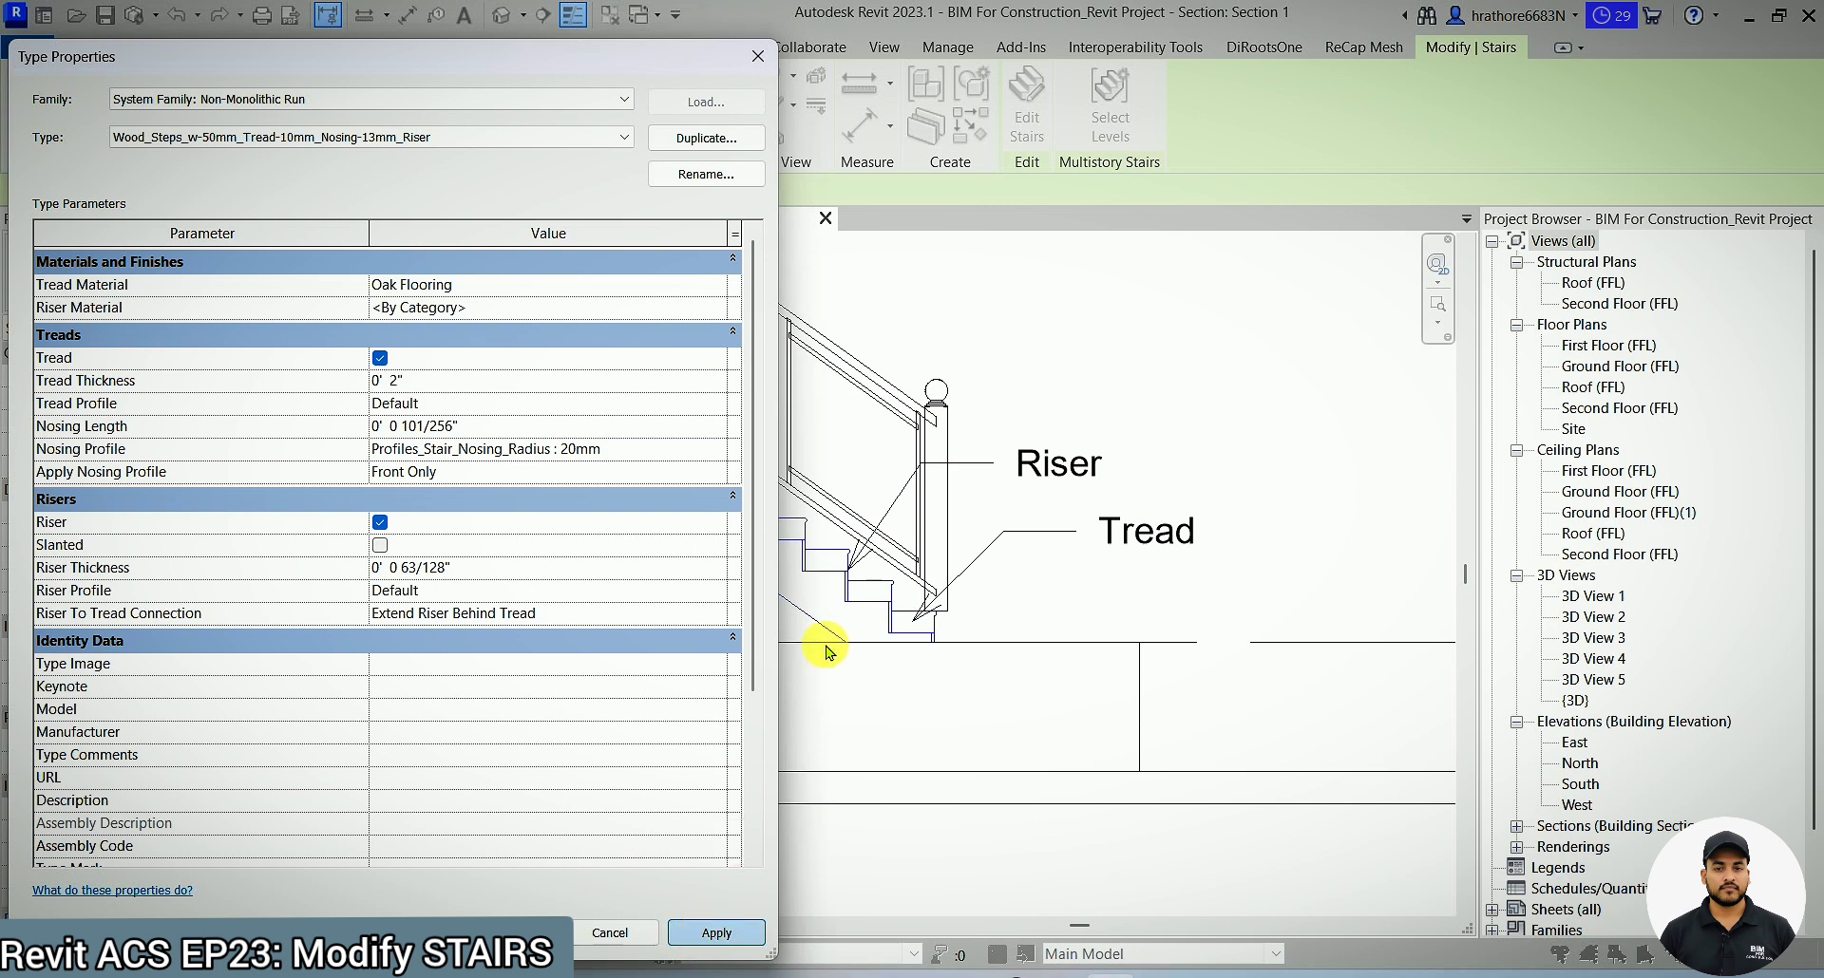
- Set the run type's riser thickness to 4 inches and apply it, then set it to 1 inch and apply again
left_click(537, 574)
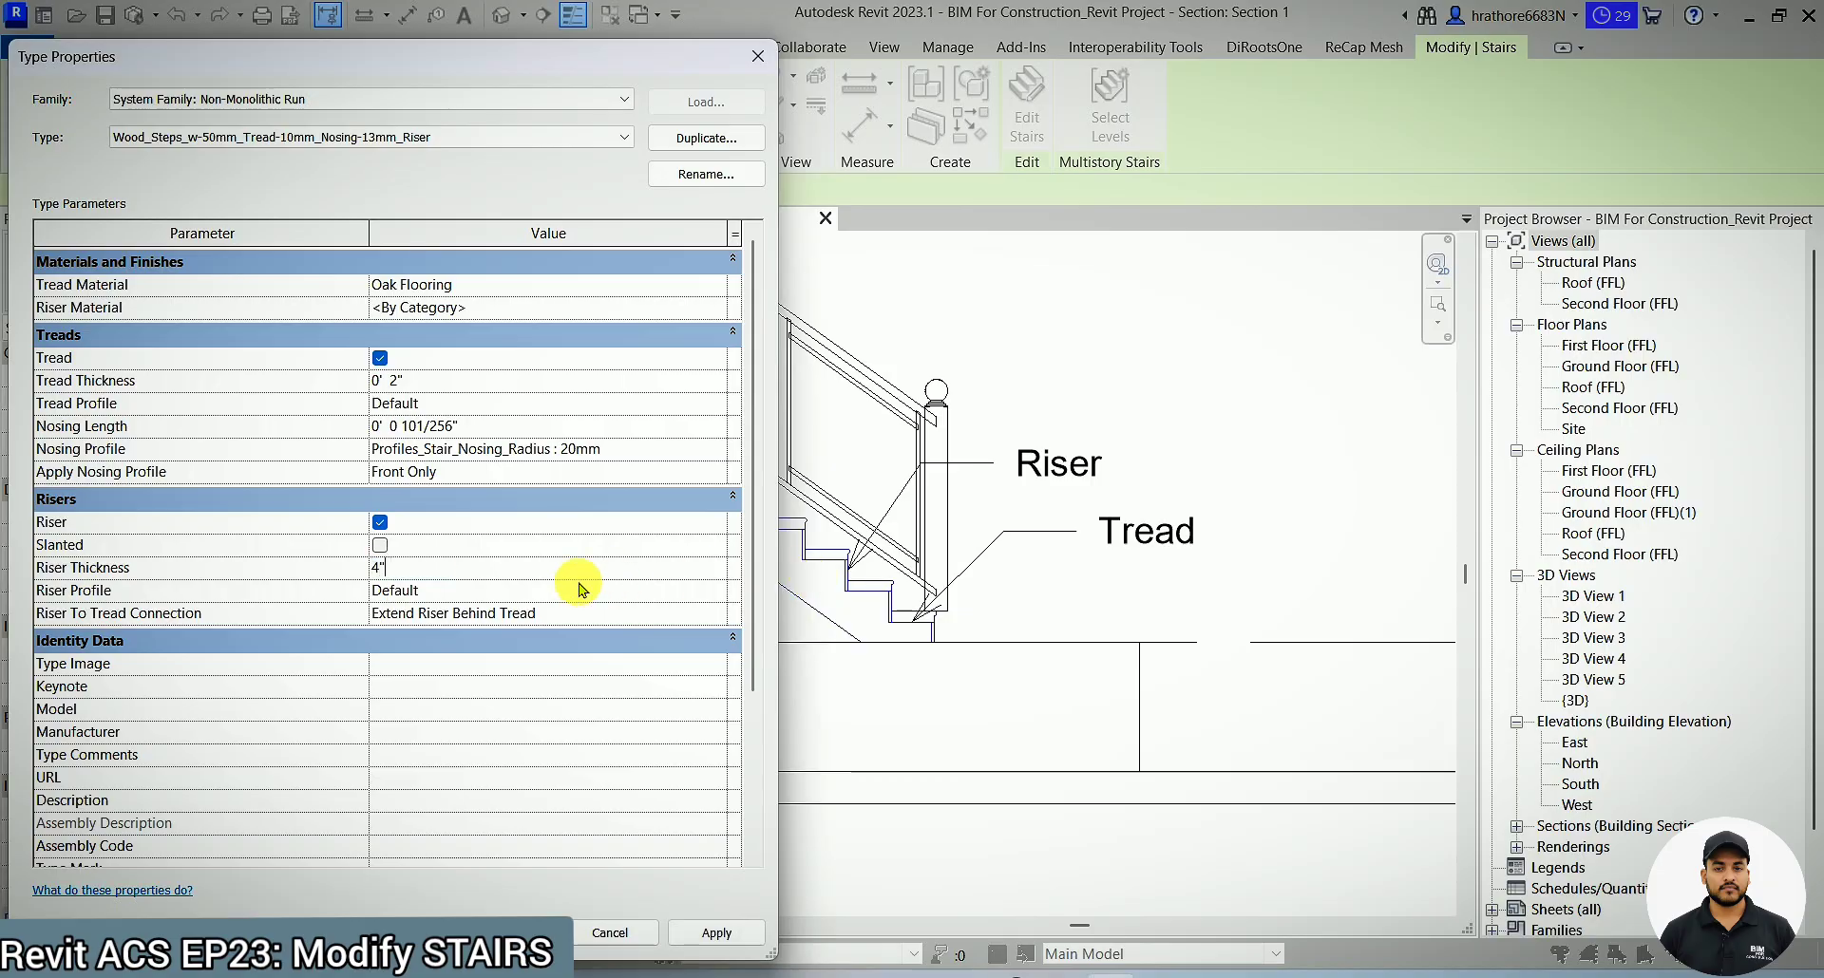
left_click(718, 933)
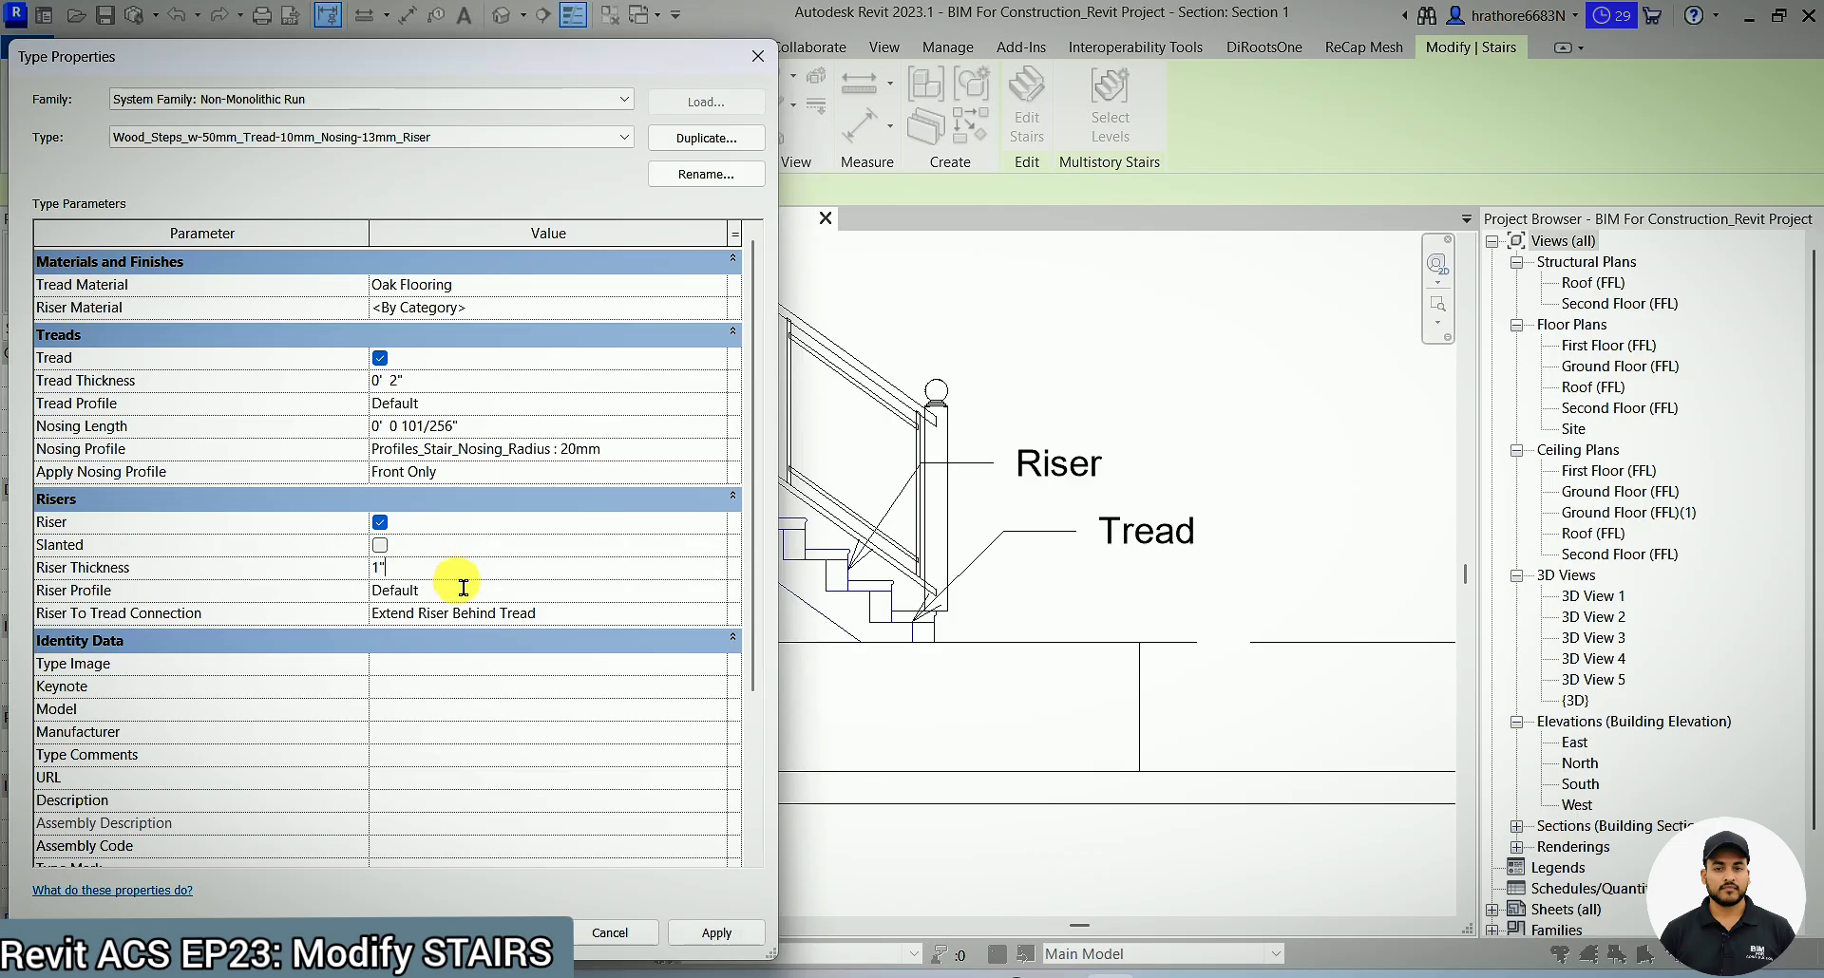
key("Return")
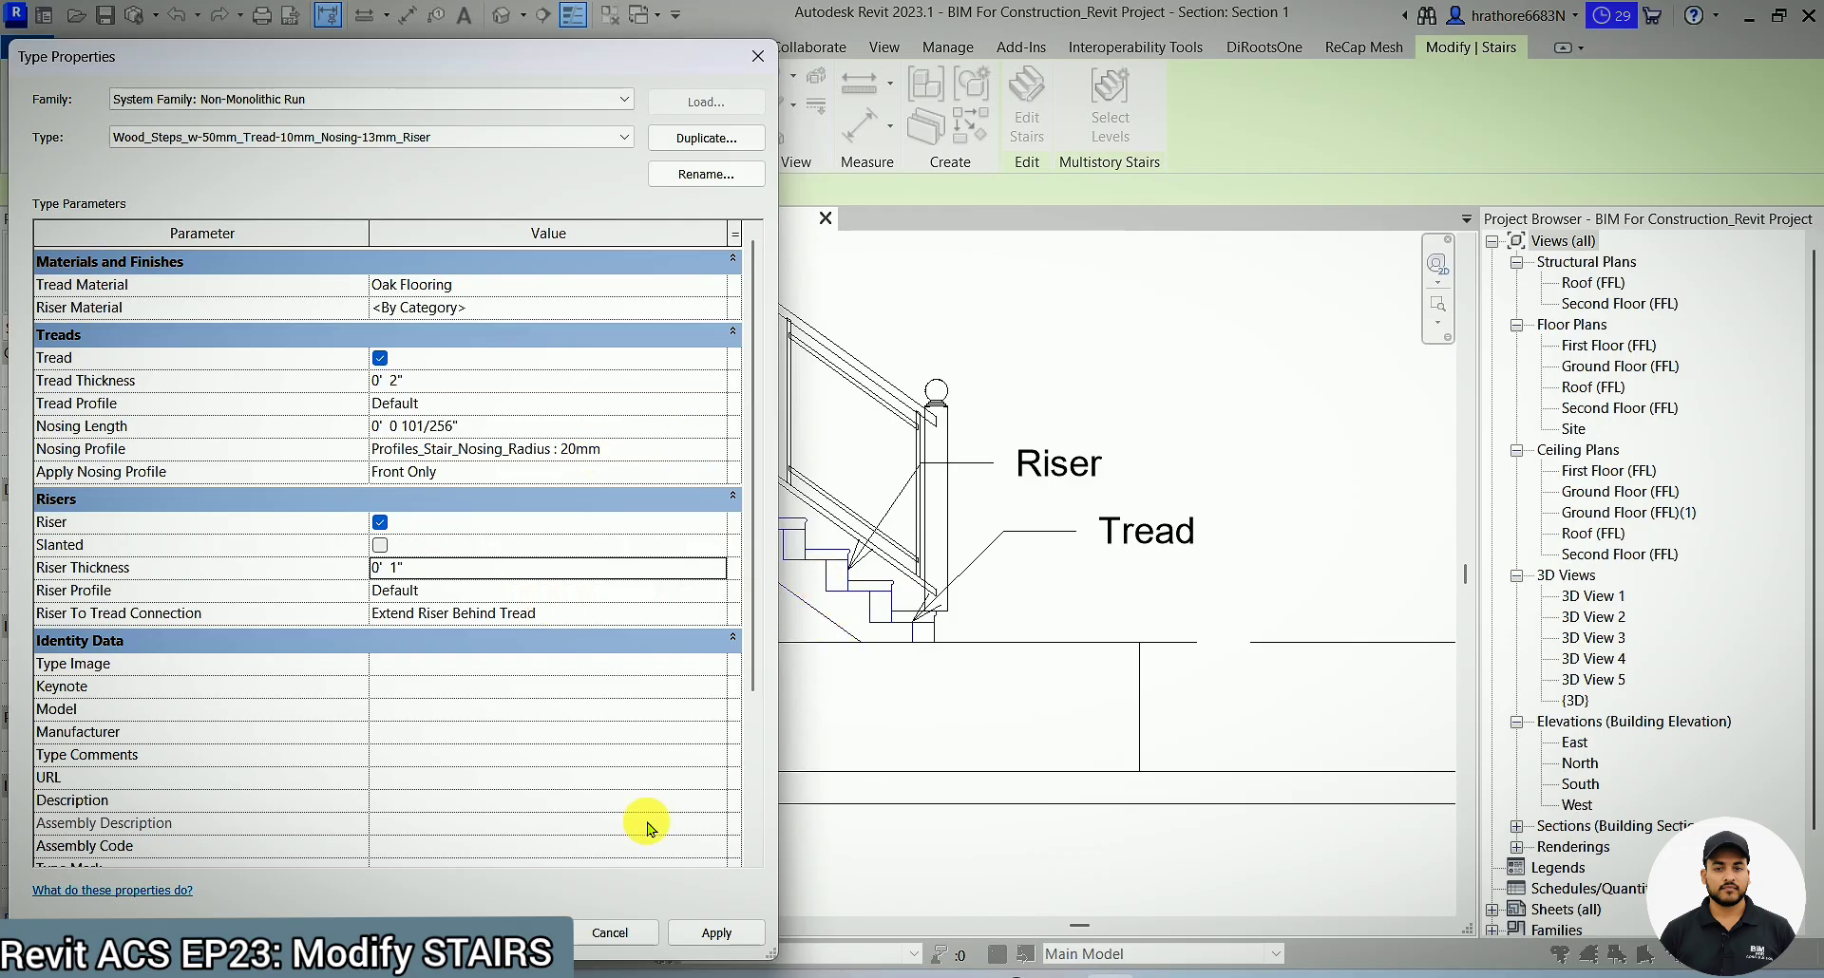
left_click(728, 941)
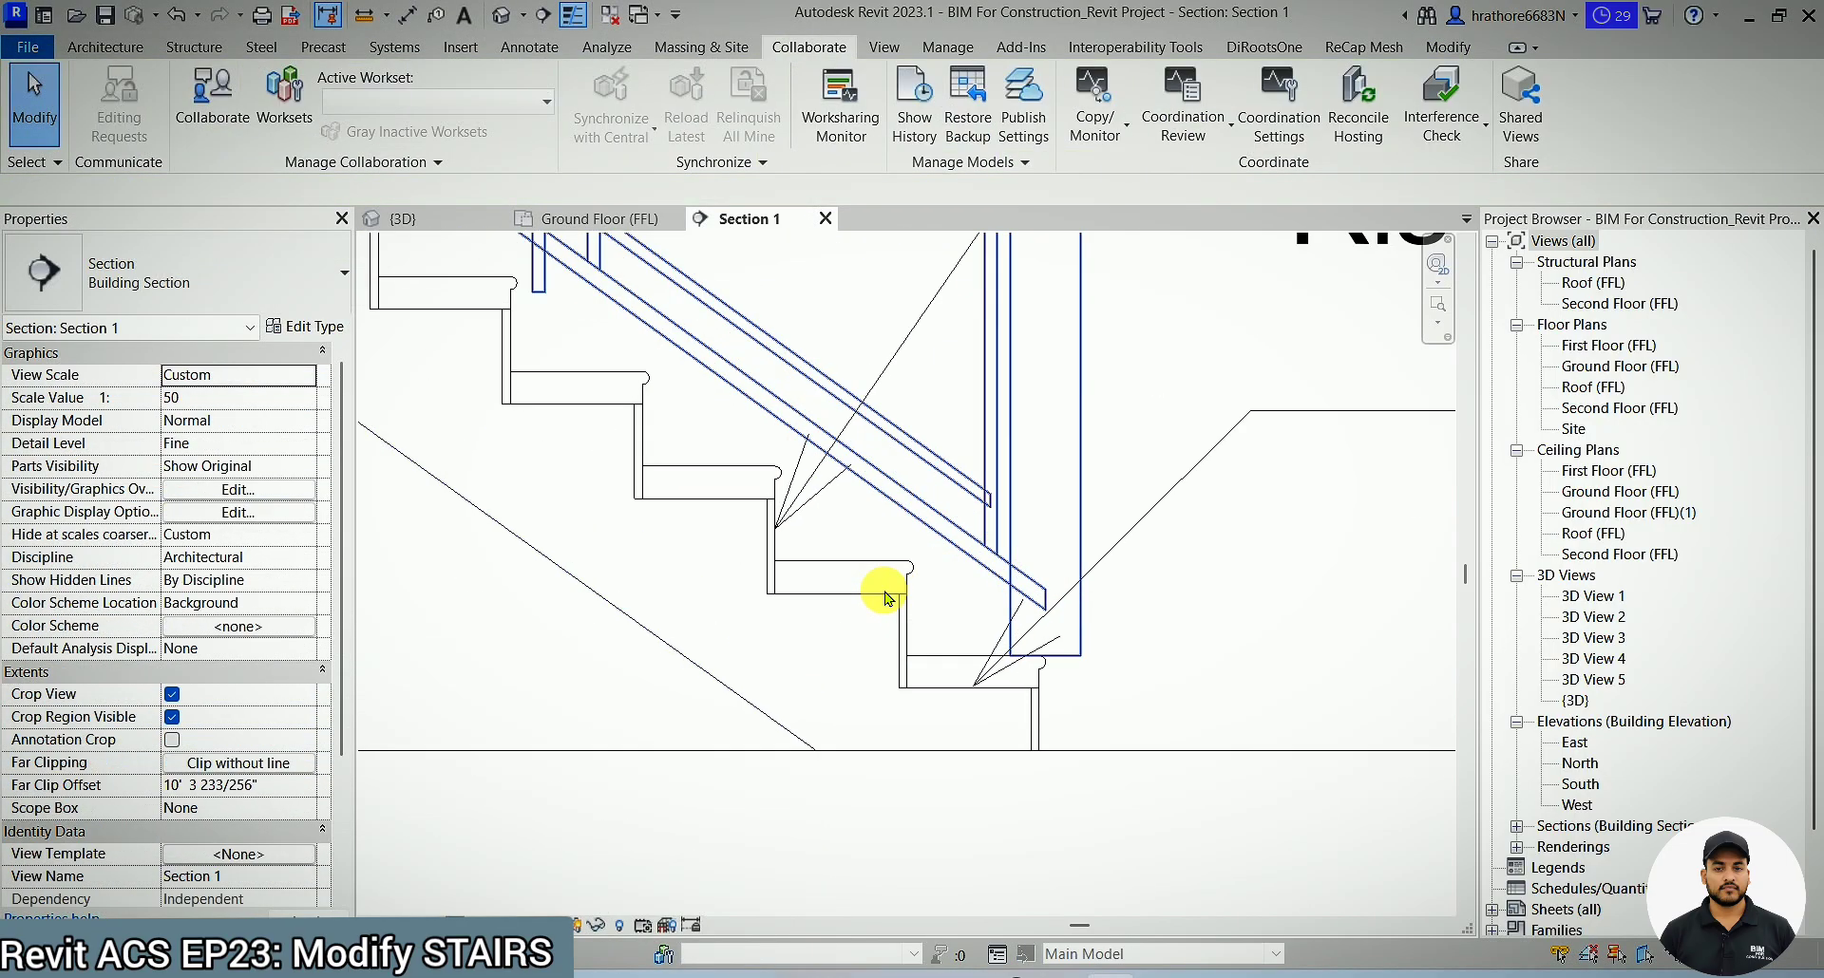
- Set the nosing profile of the test sample stair's run type to Default, apply it, and close the type properties
scroll(884, 598, "up", 3)
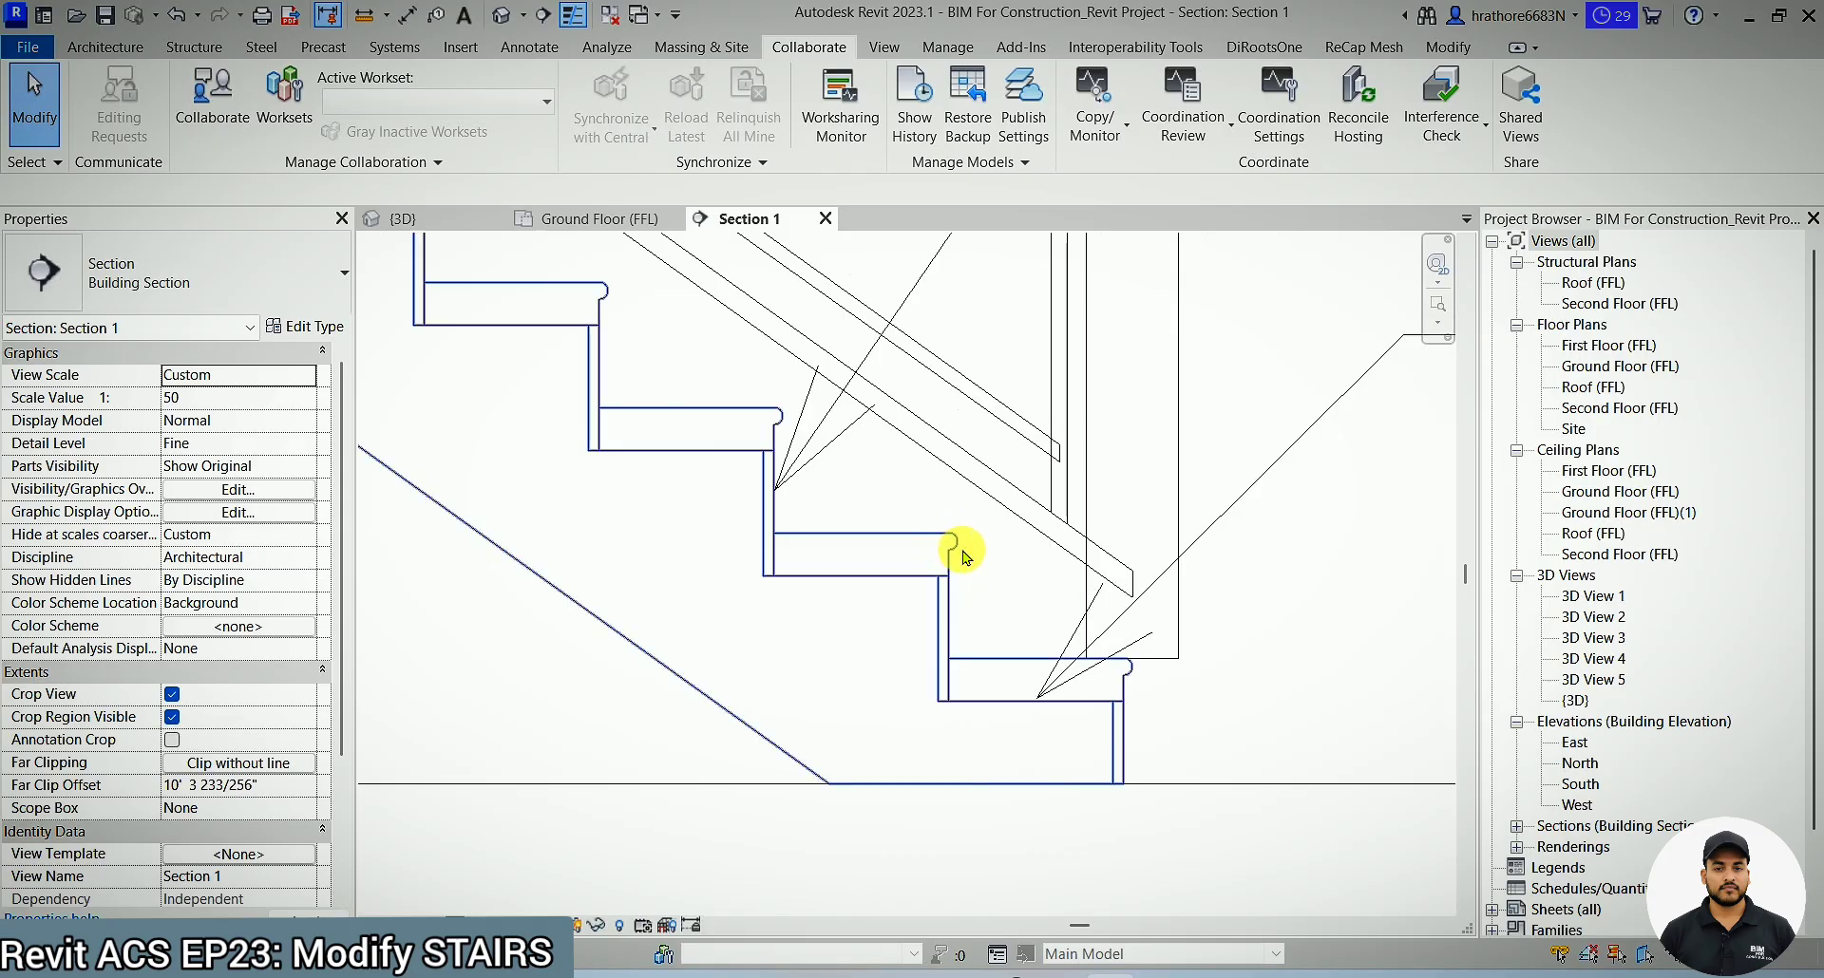
left_click(896, 576)
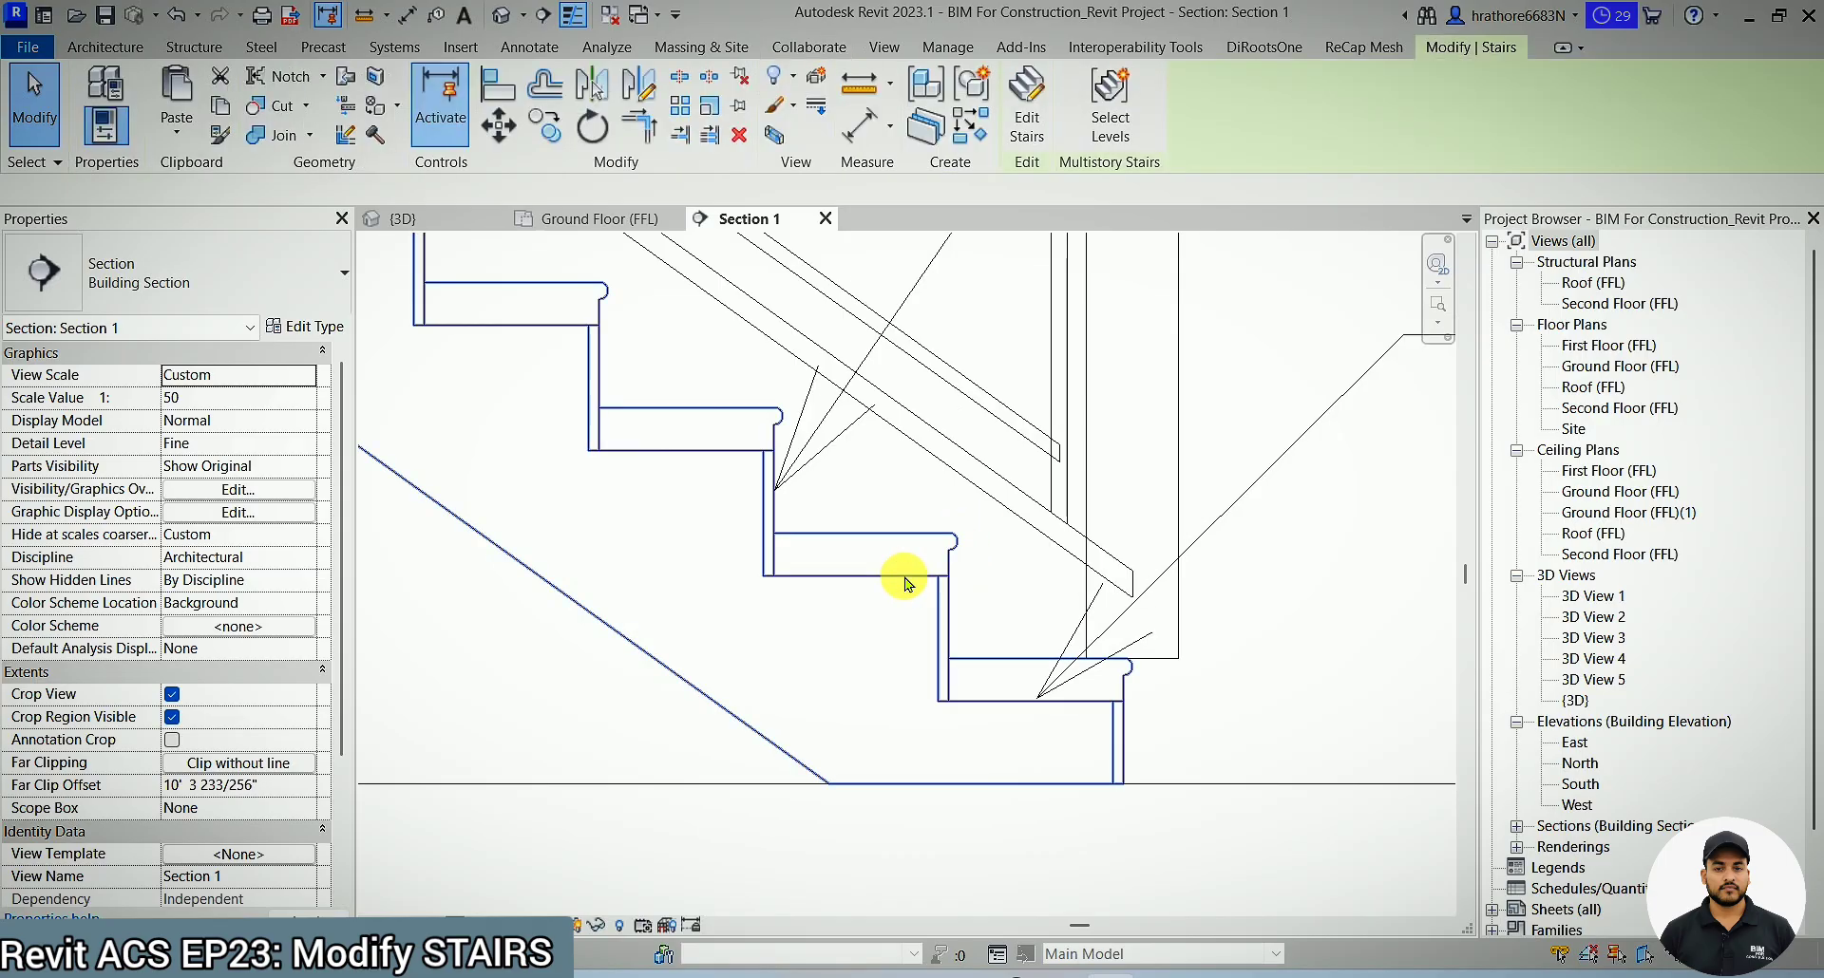
left_click(309, 328)
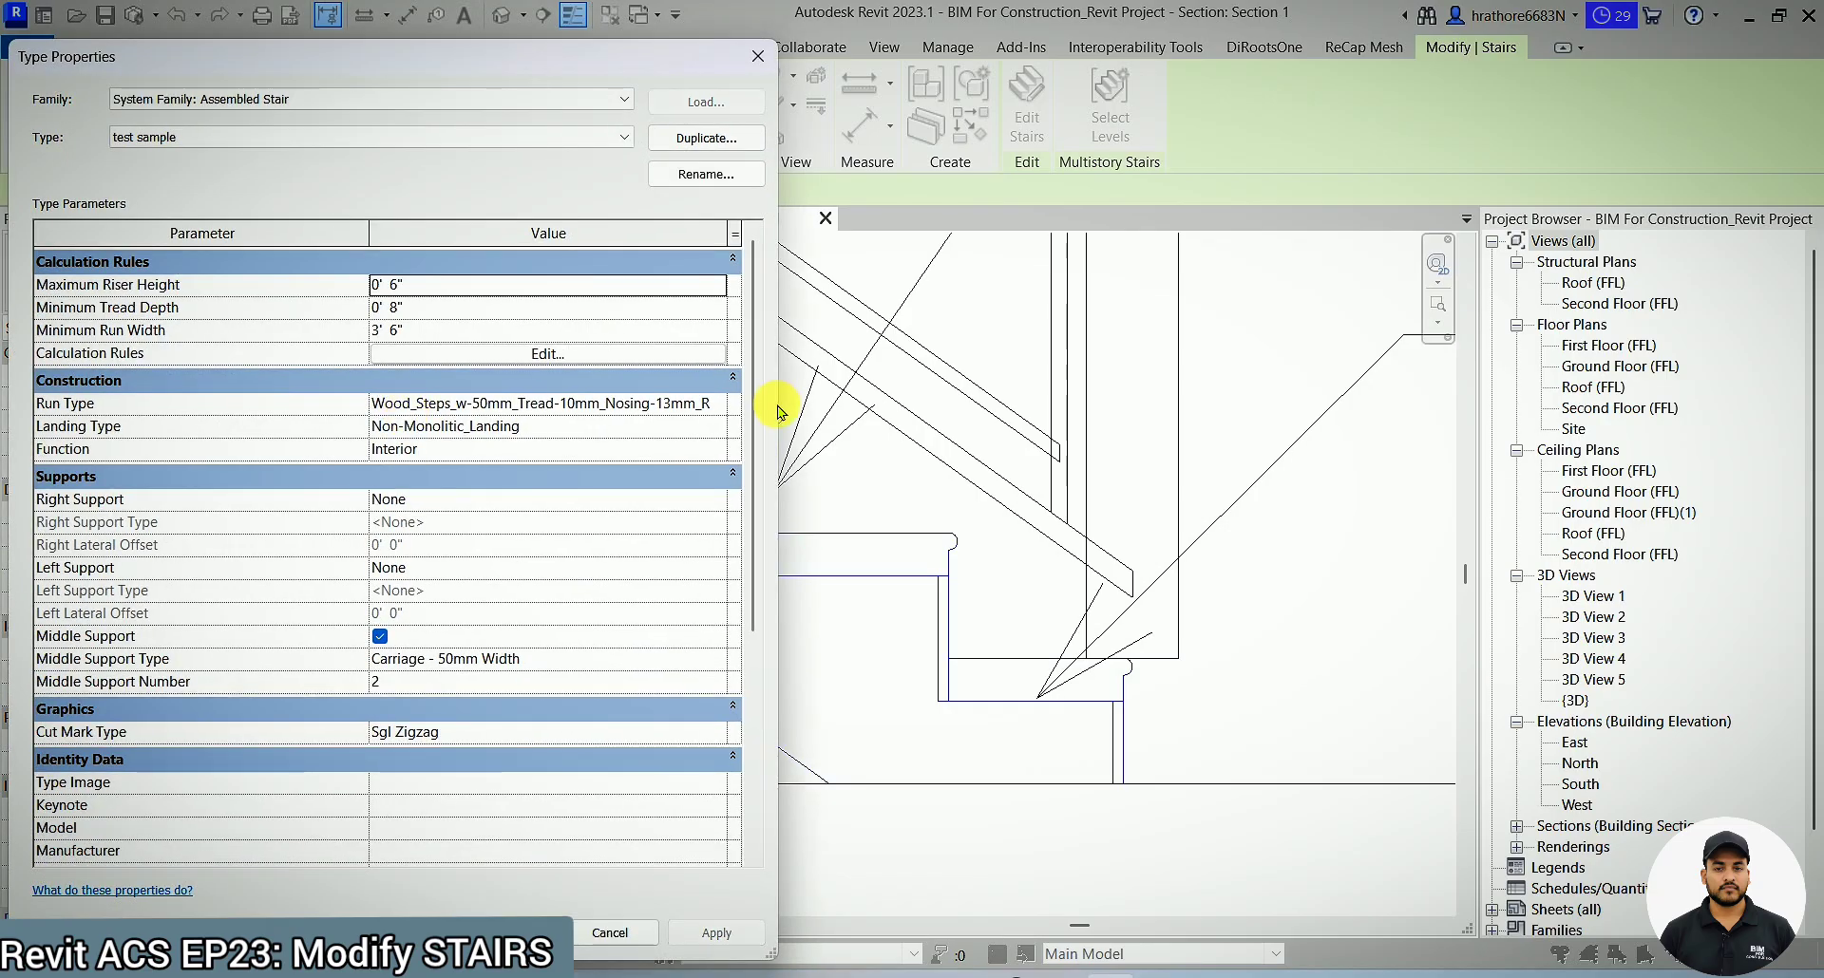
left_click(722, 406)
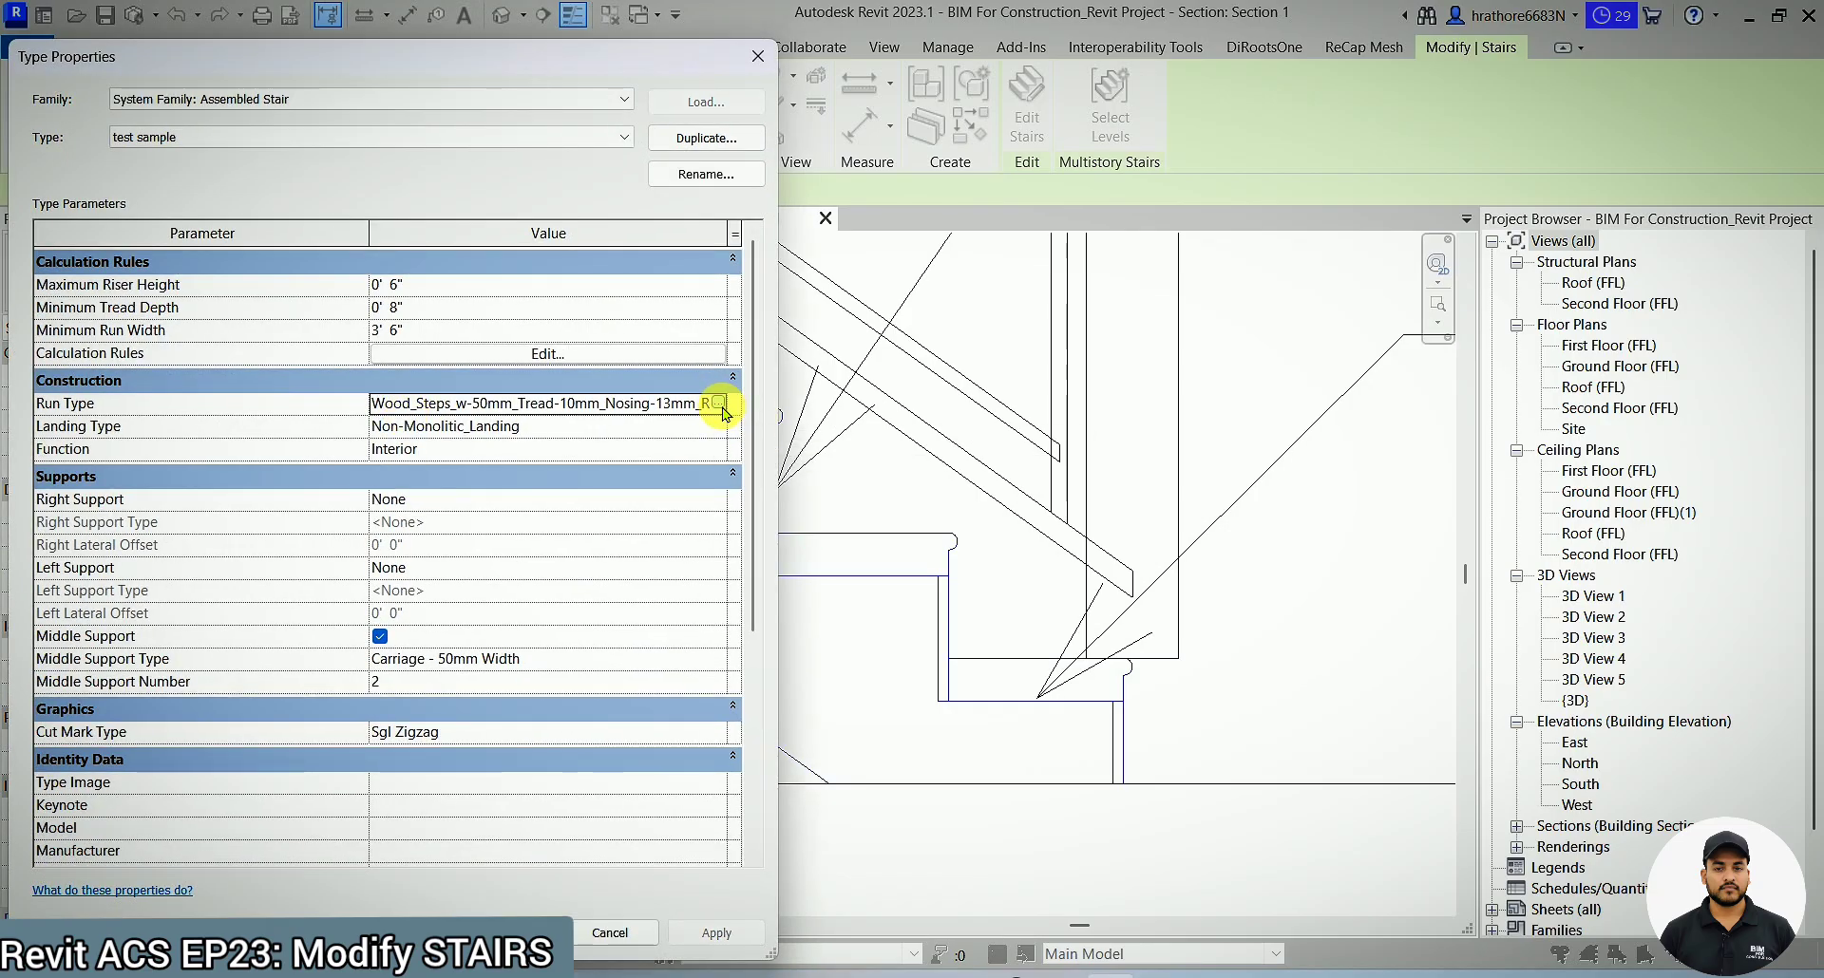
left_click(719, 404)
left_click(634, 454)
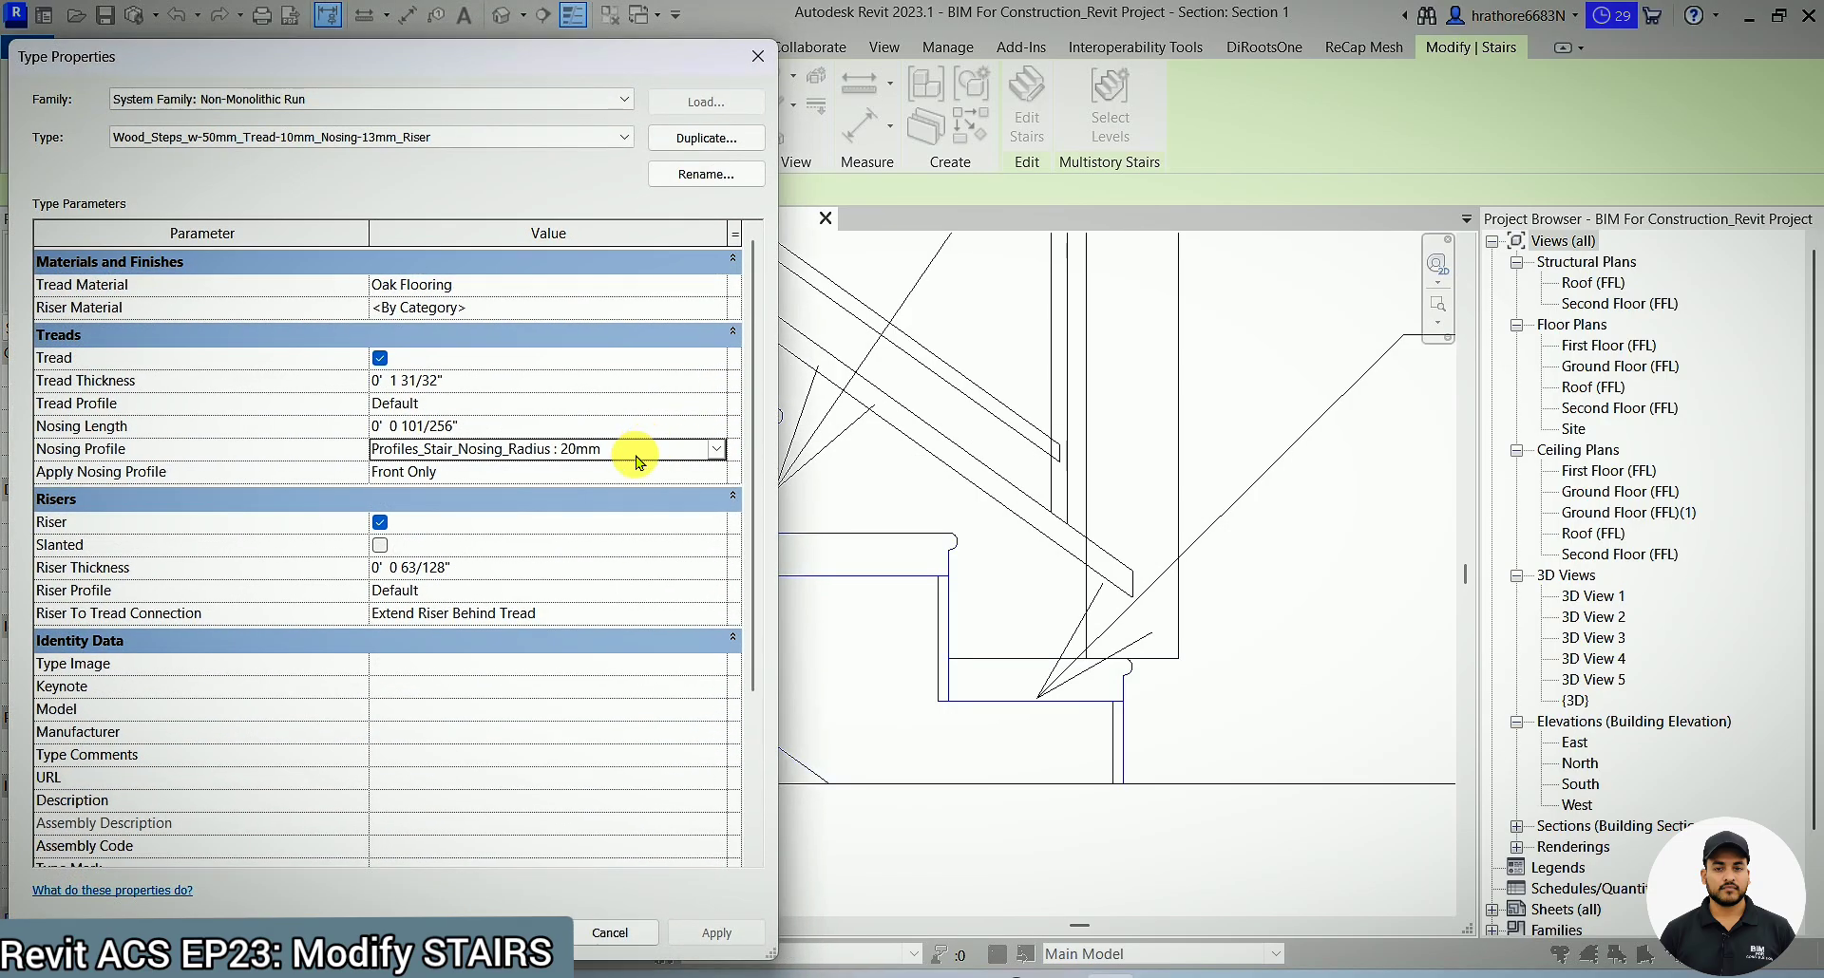
left_click(716, 449)
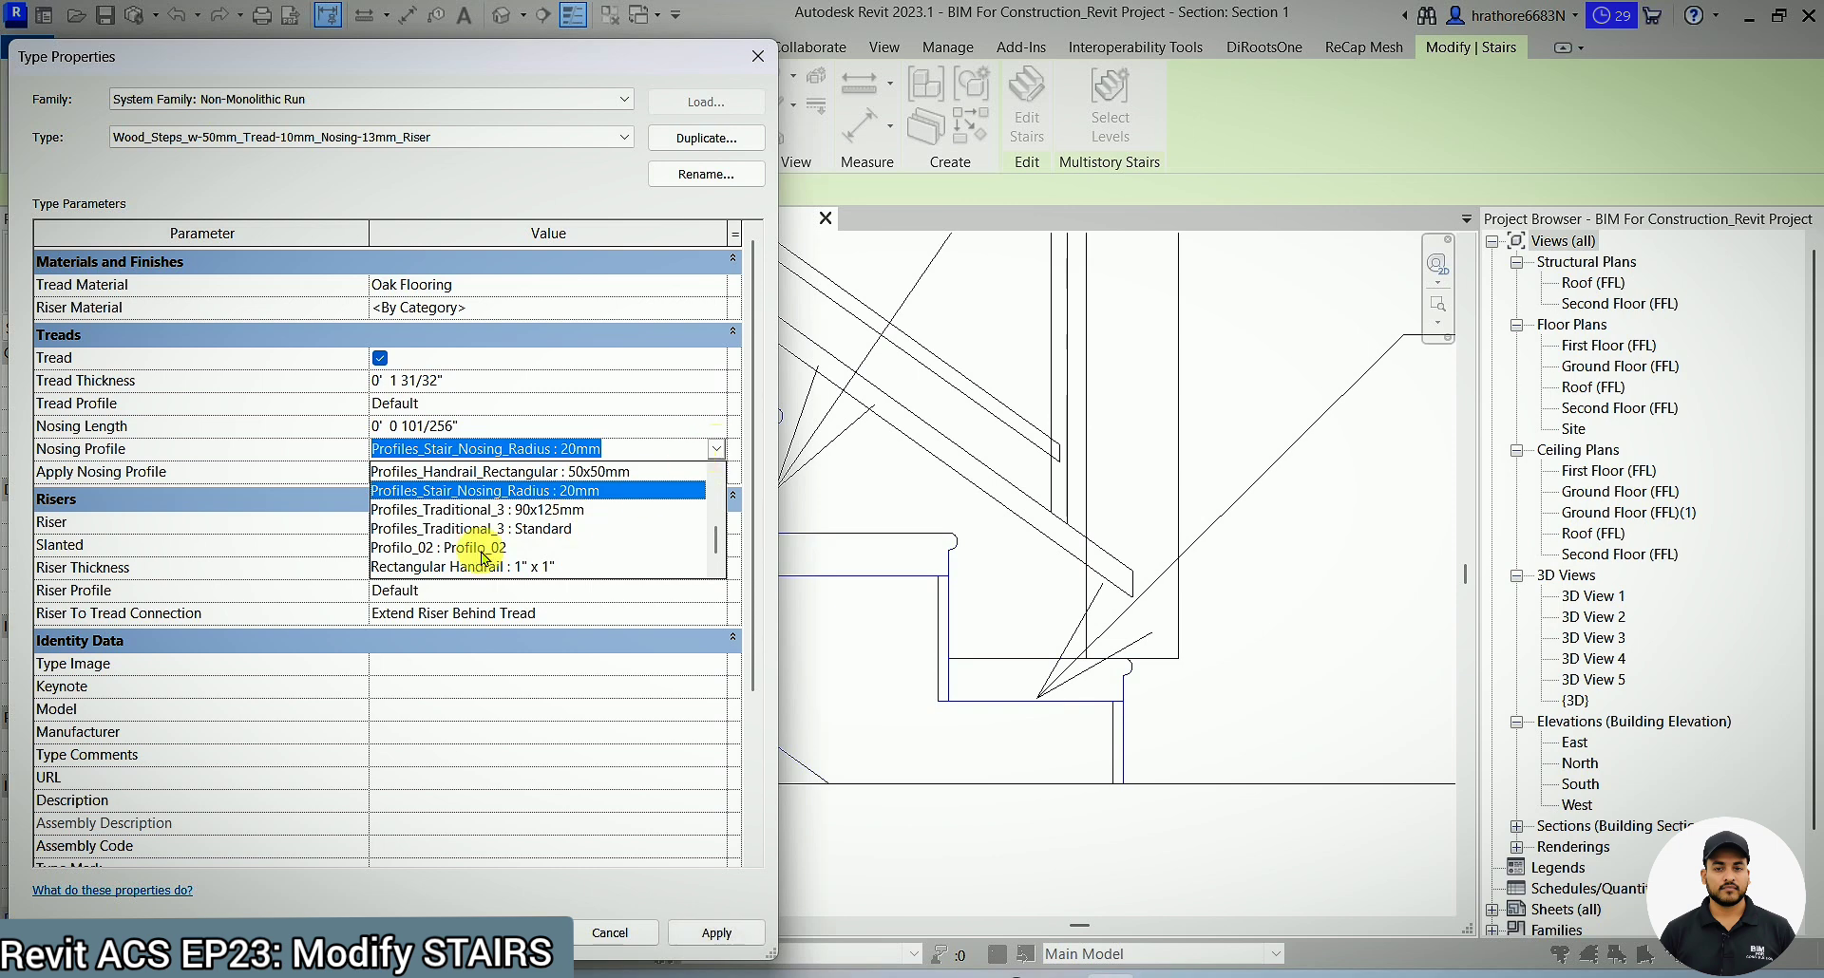
scroll(469, 546, "up", 5)
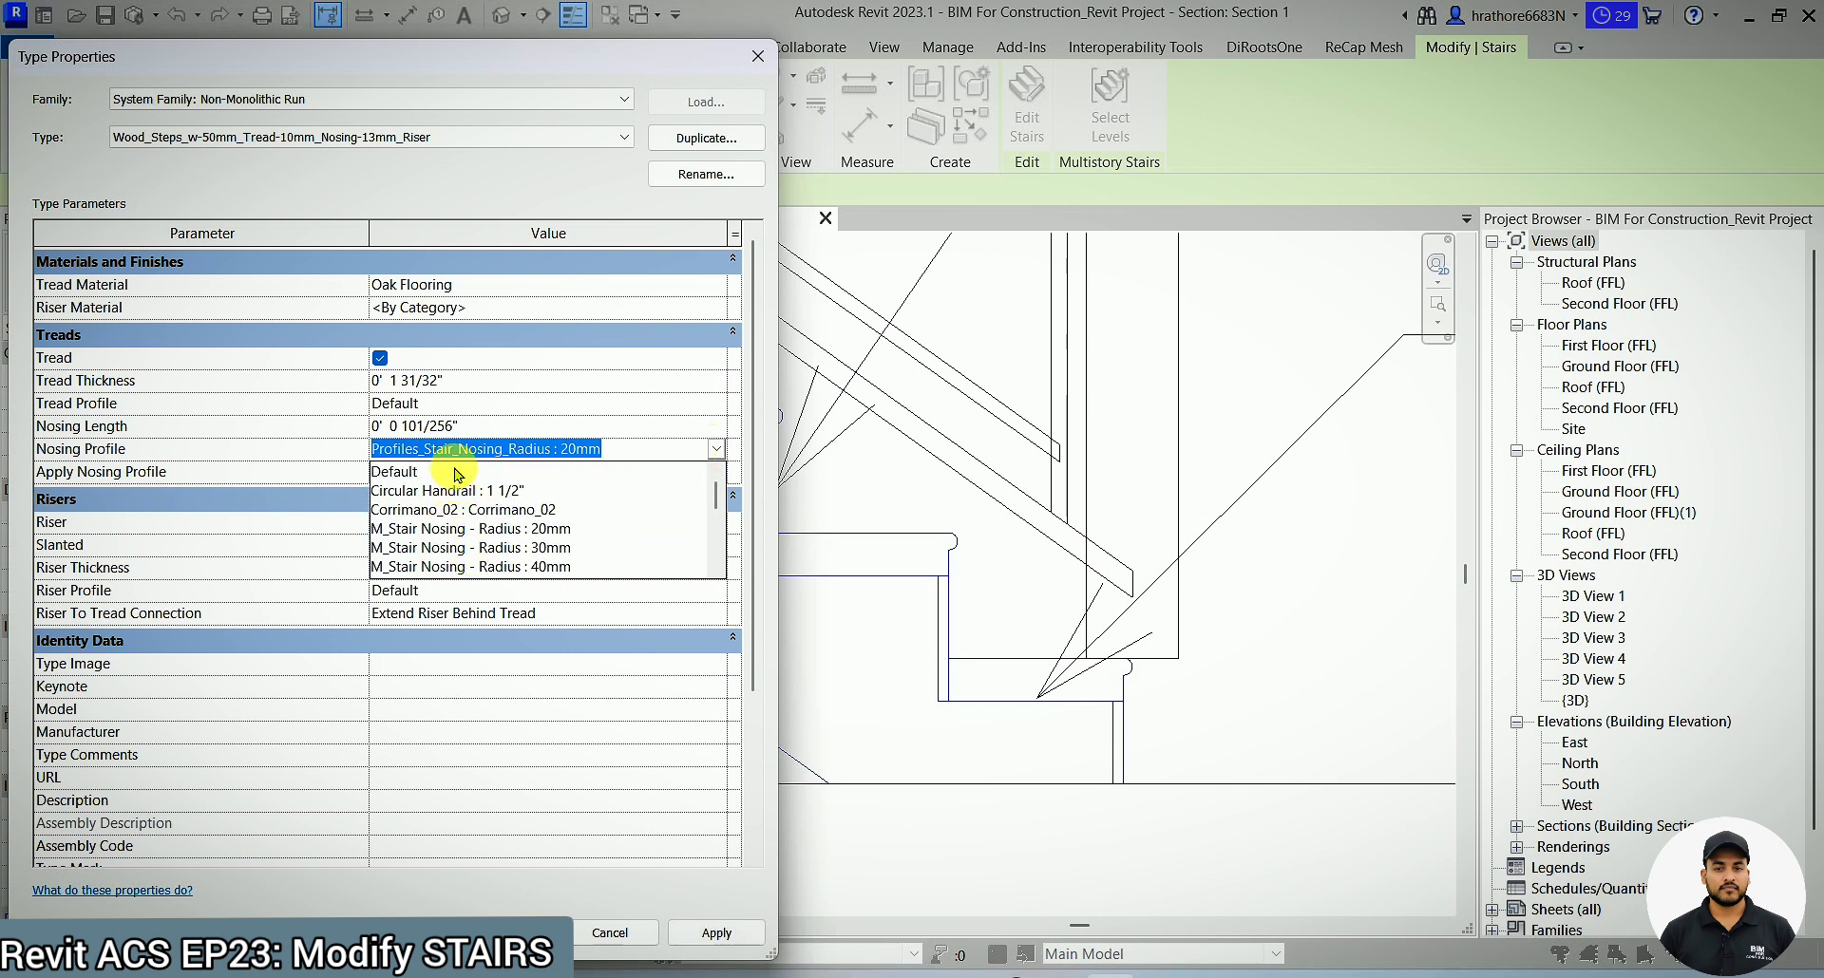
scroll(469, 494, "down", 5)
scroll(483, 514, "up", 5)
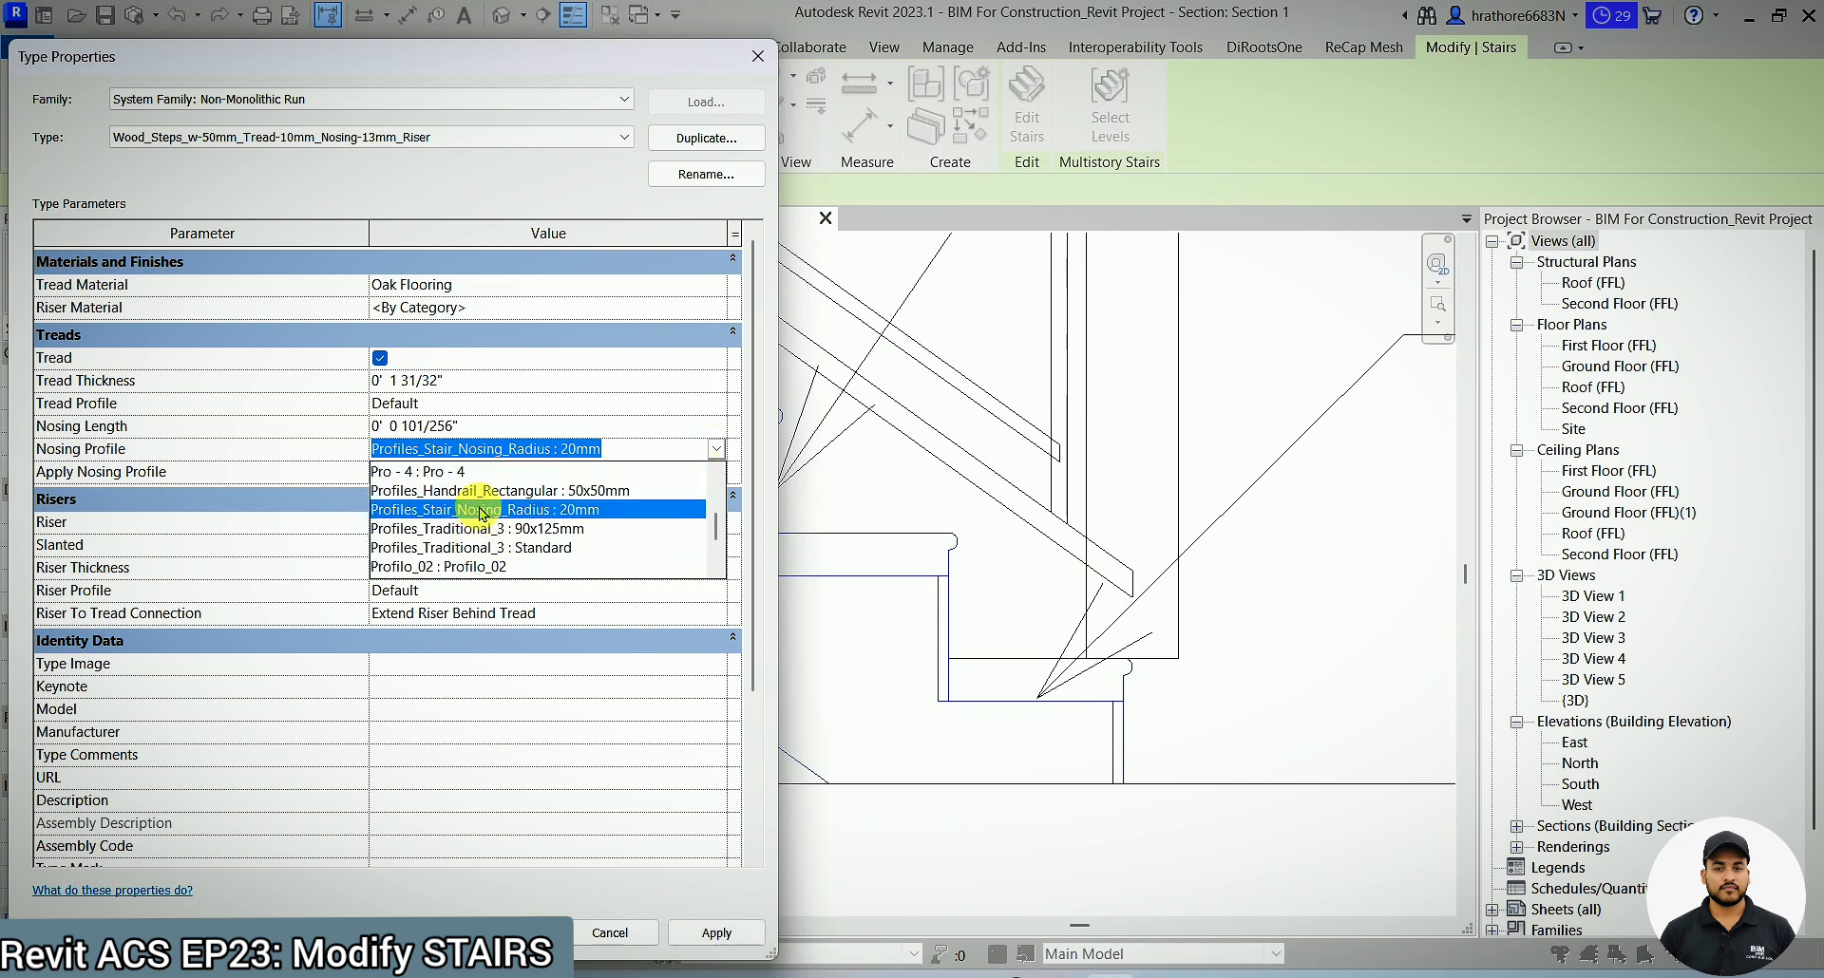
left_click(457, 473)
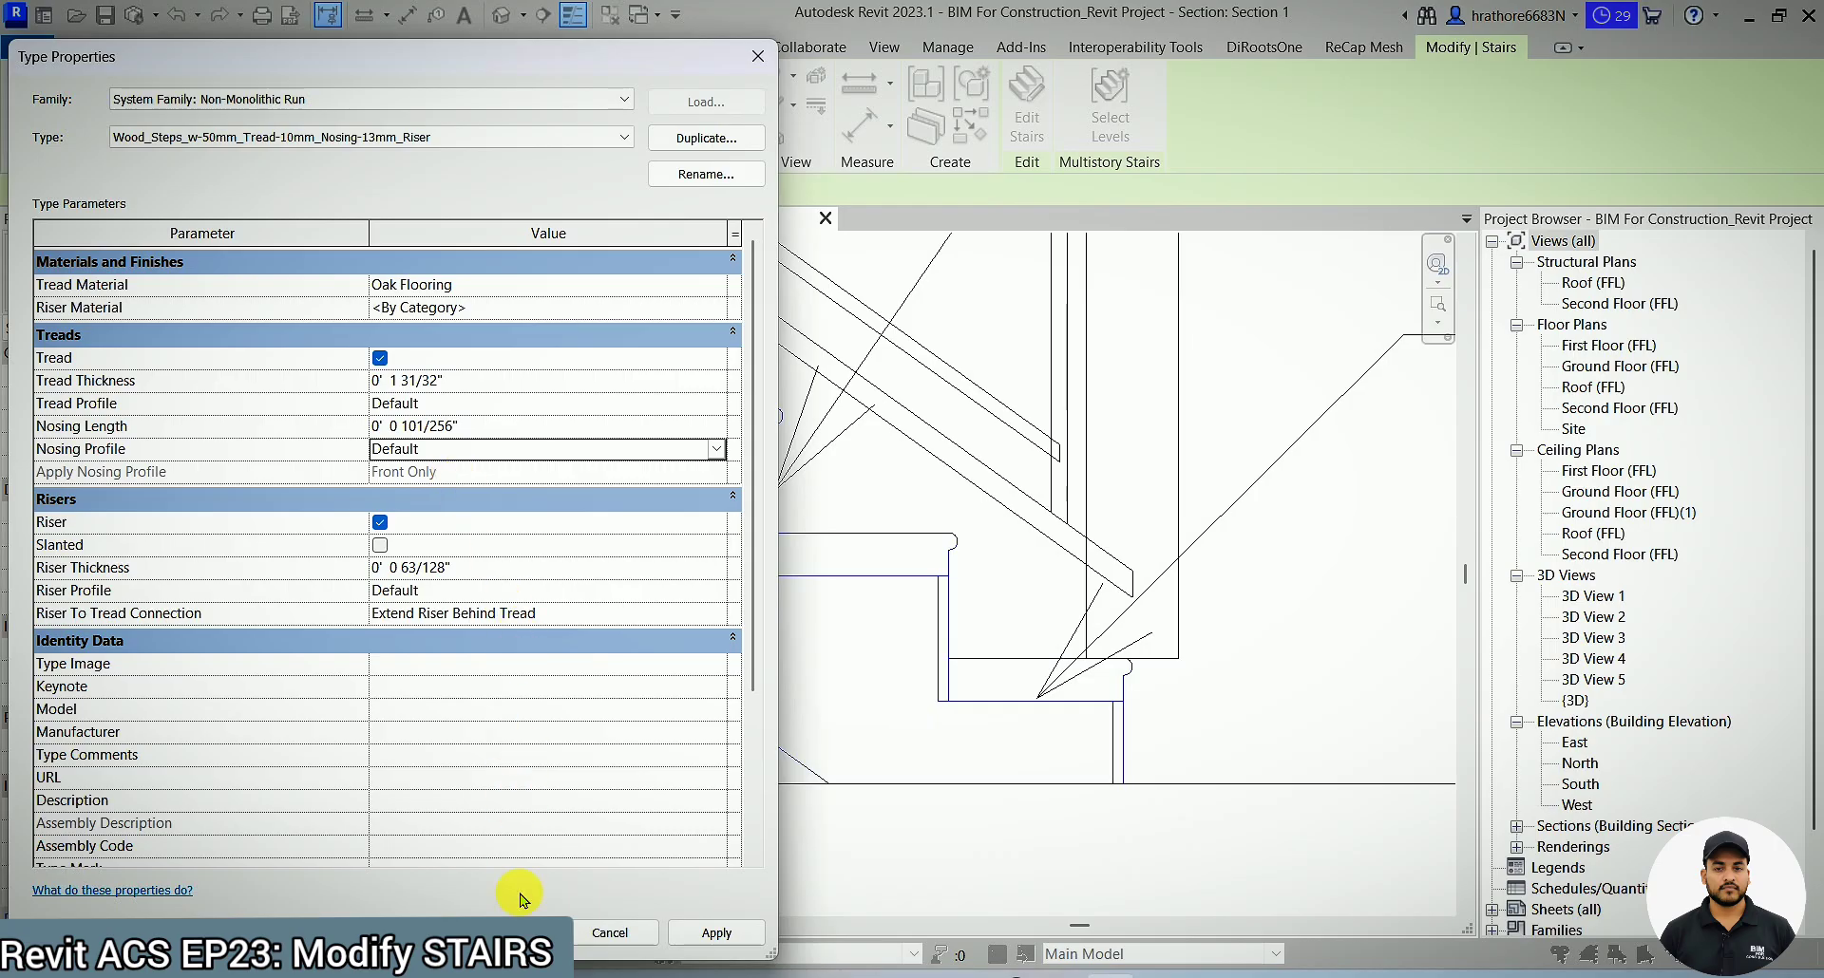
left_click(704, 939)
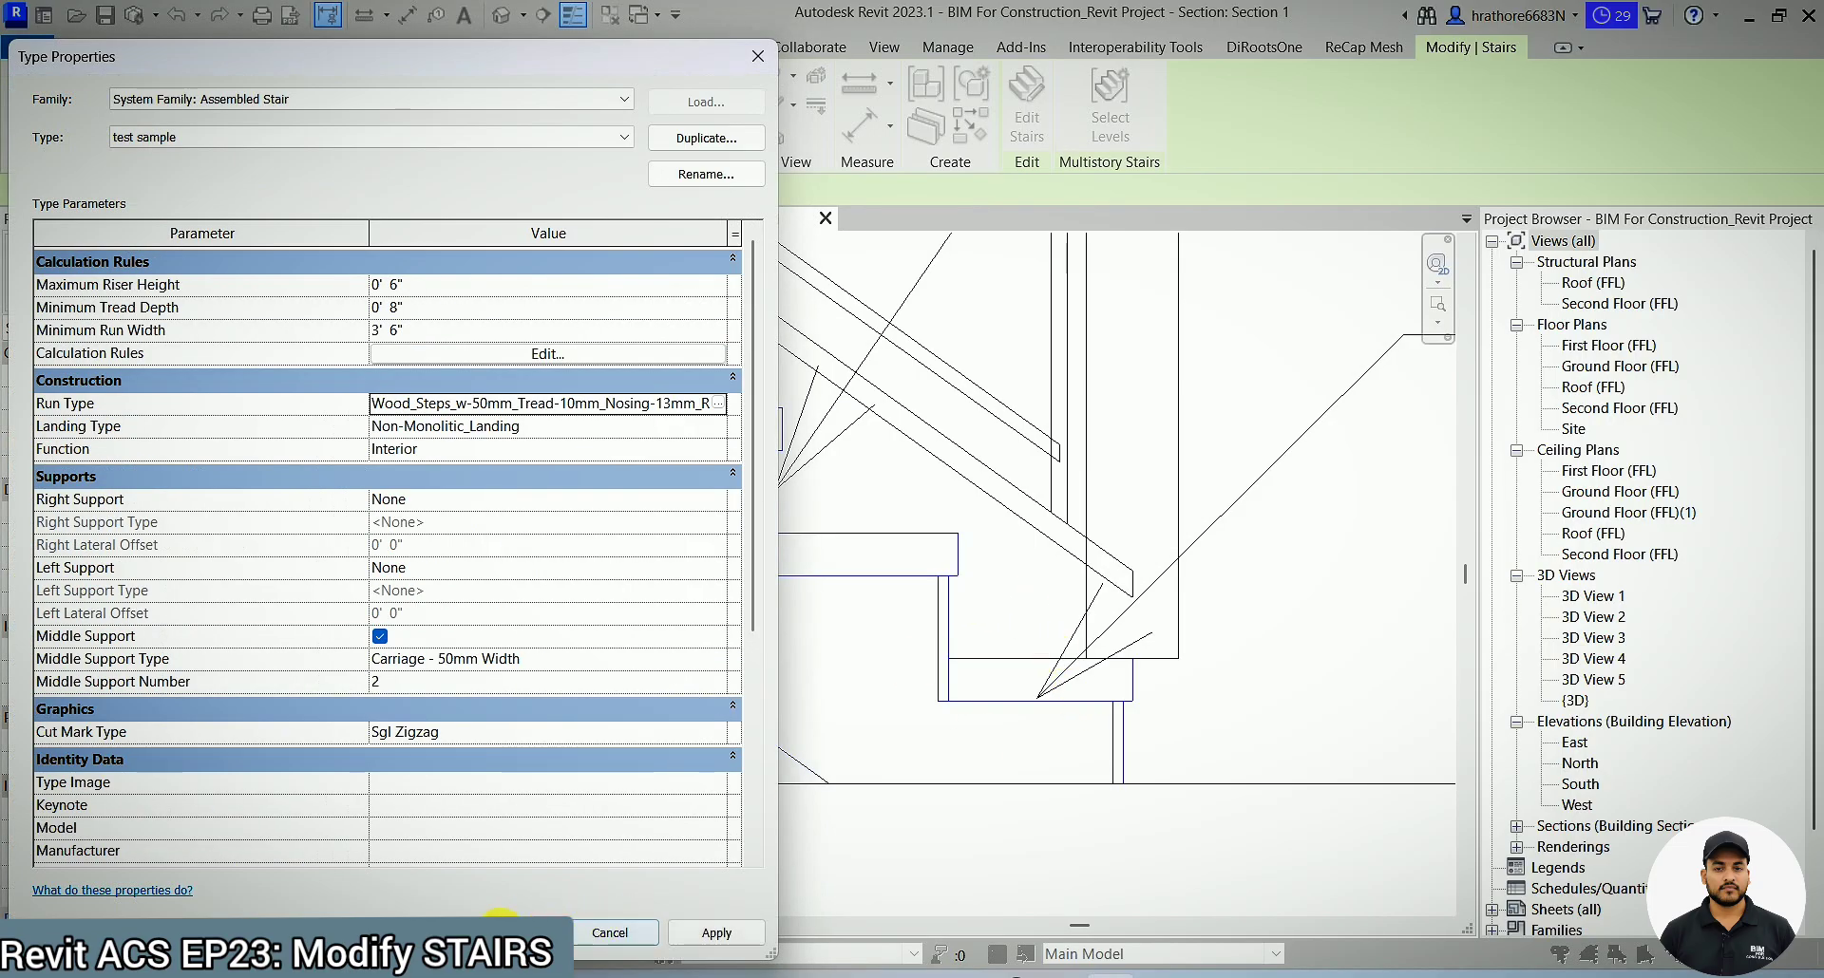
key("Escape")
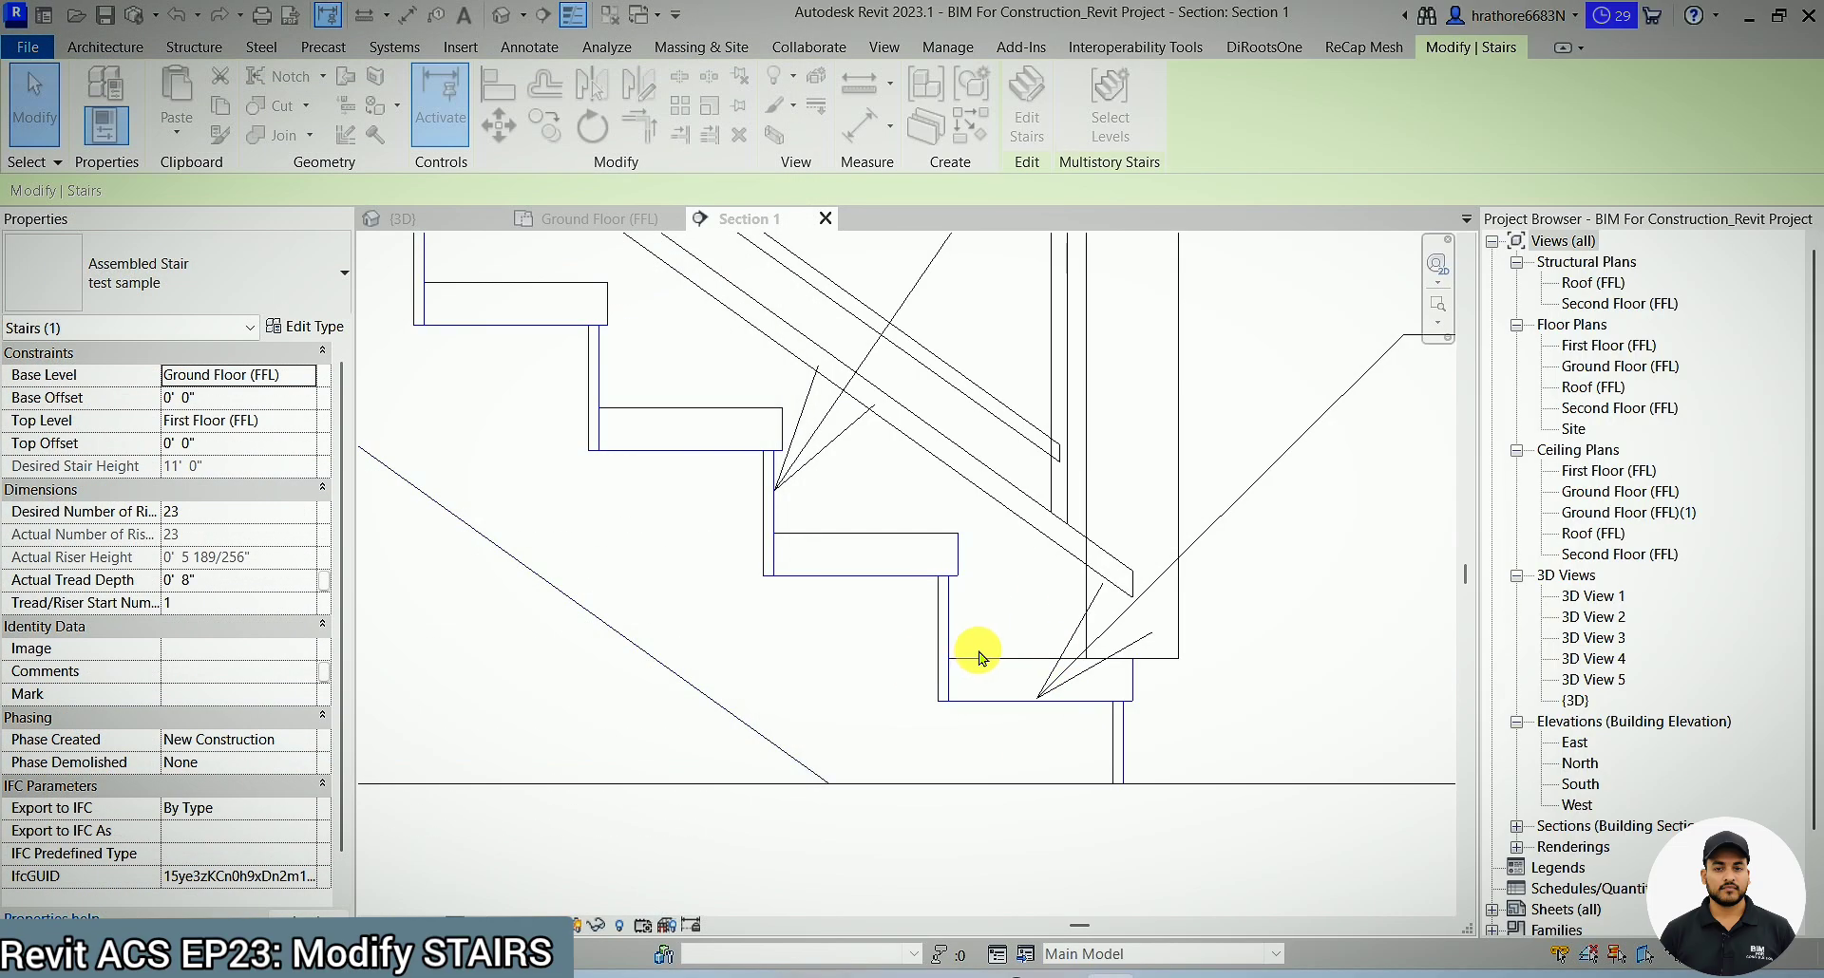
- Examine the tread edges on the stair's lowest steps up close in the {3D} view with nothing selected
left_click(409, 221)
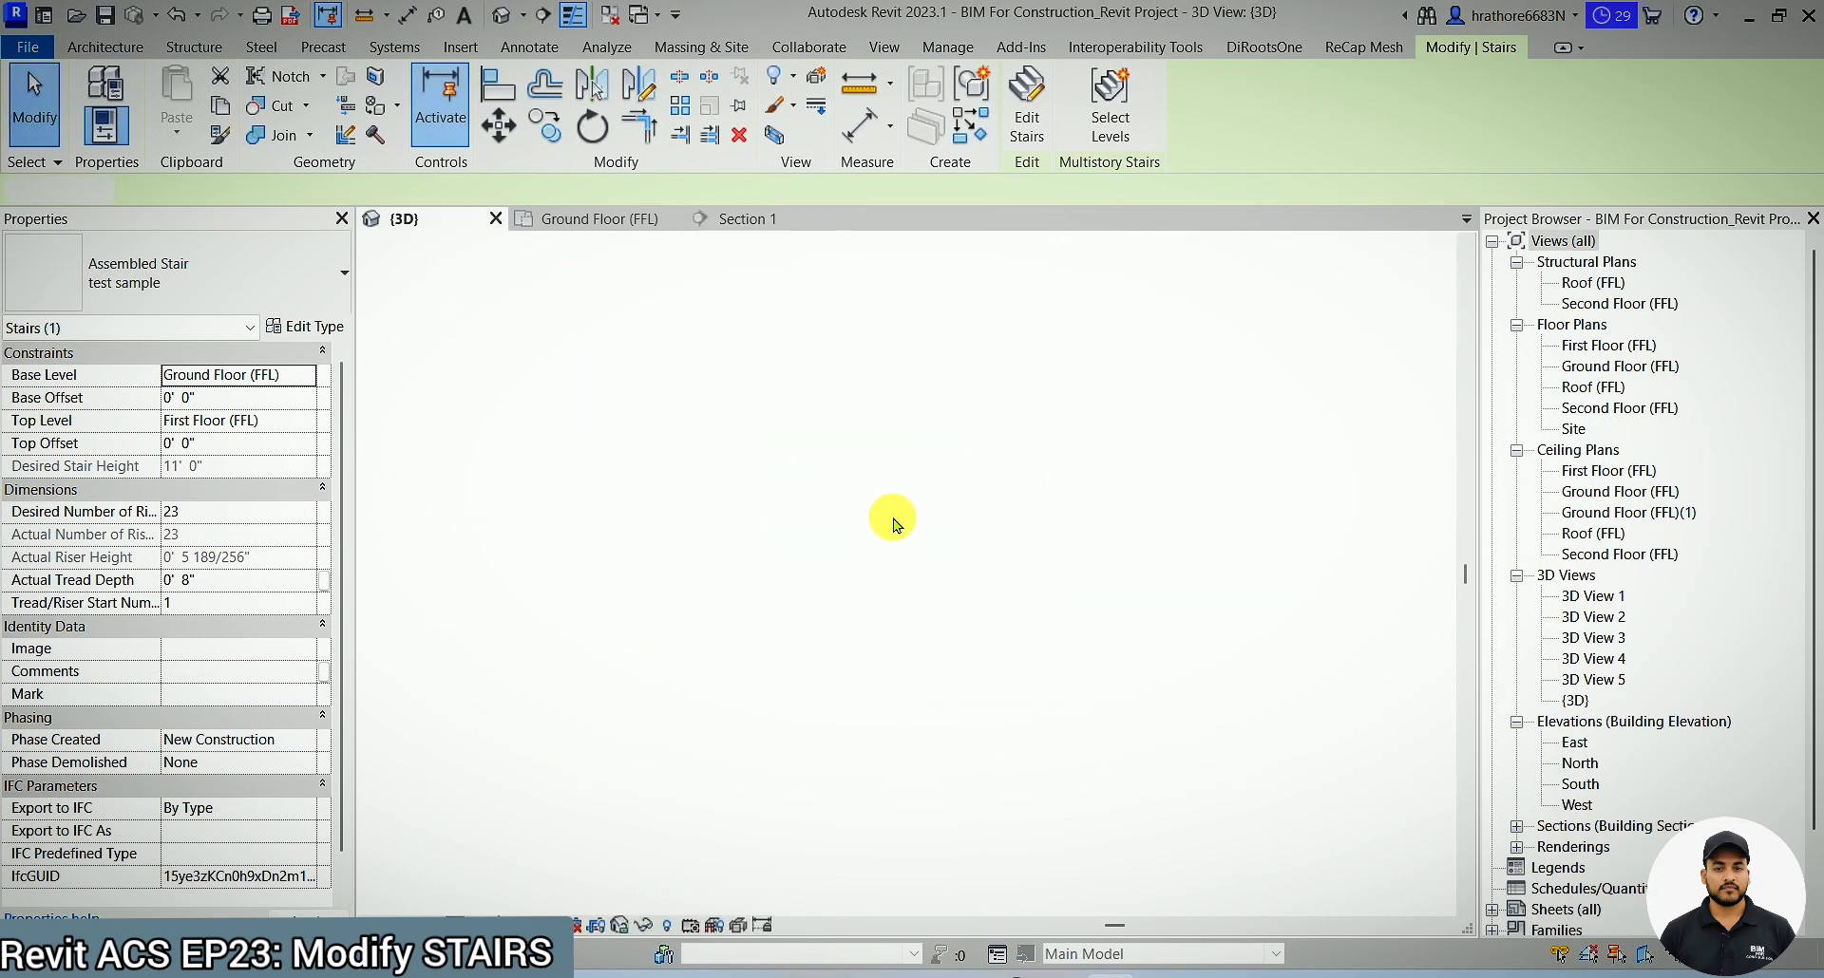
key("Escape")
scroll(1178, 599, "up", 3)
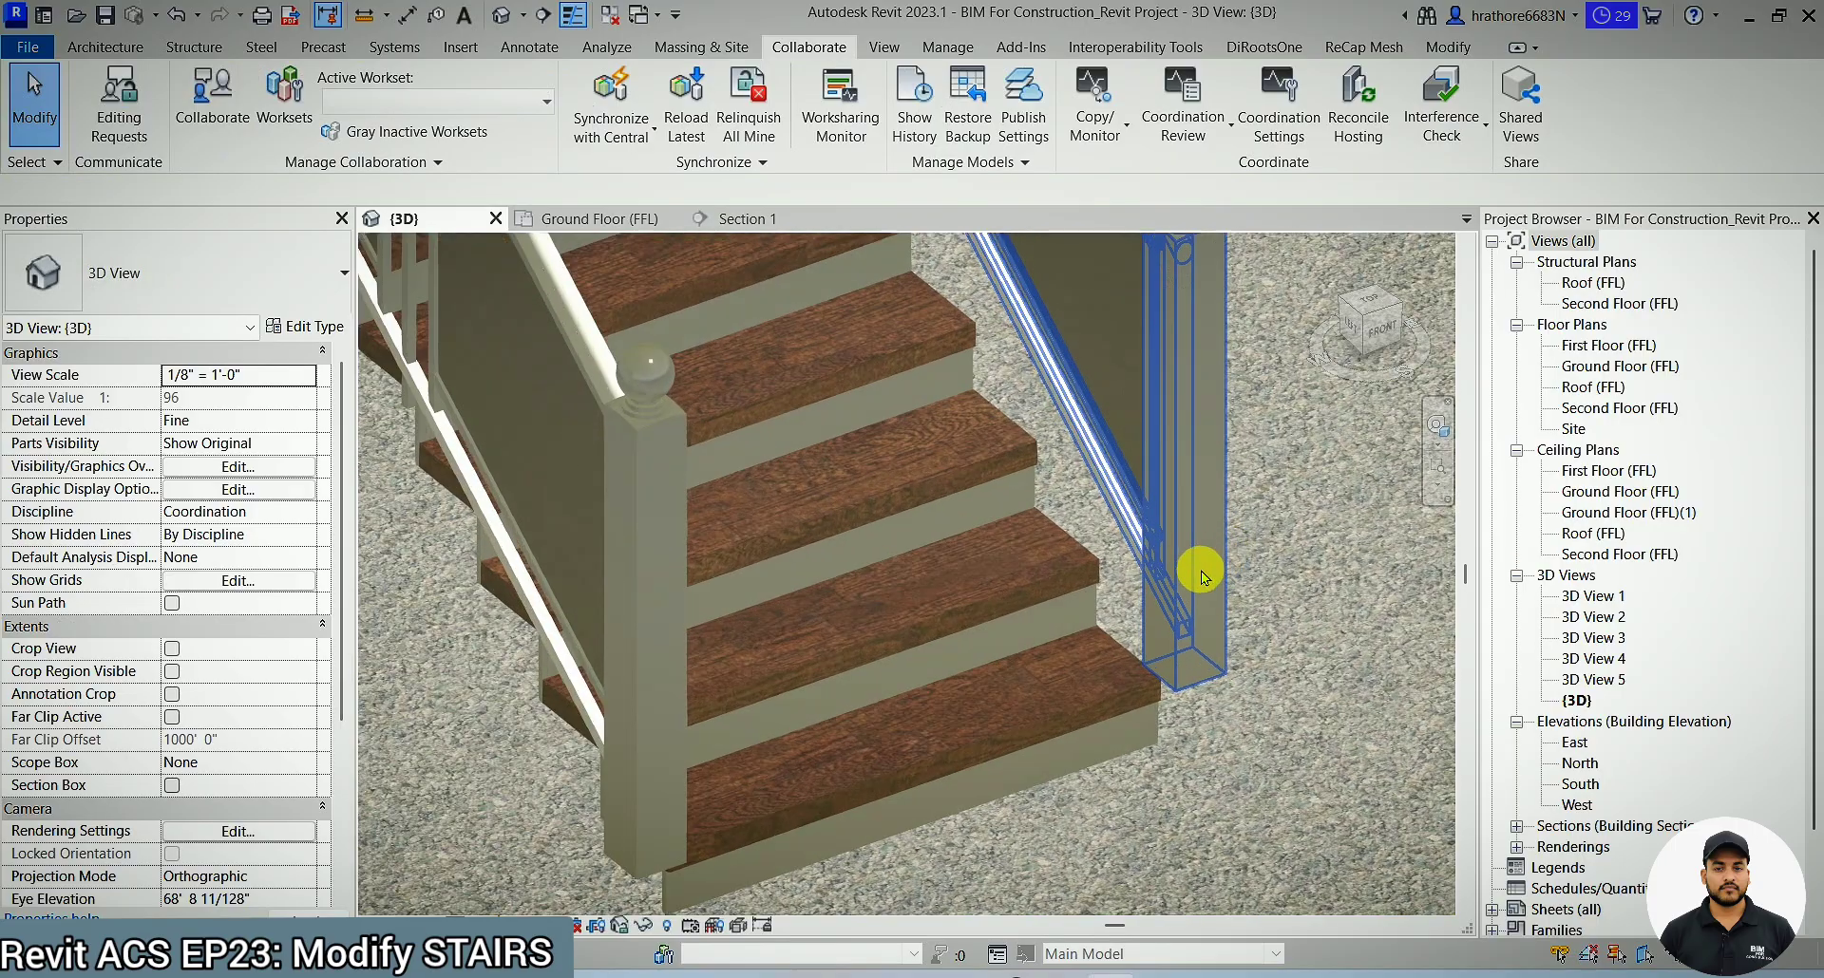
scroll(1201, 570, "up", 3)
scroll(1038, 584, "down", 2)
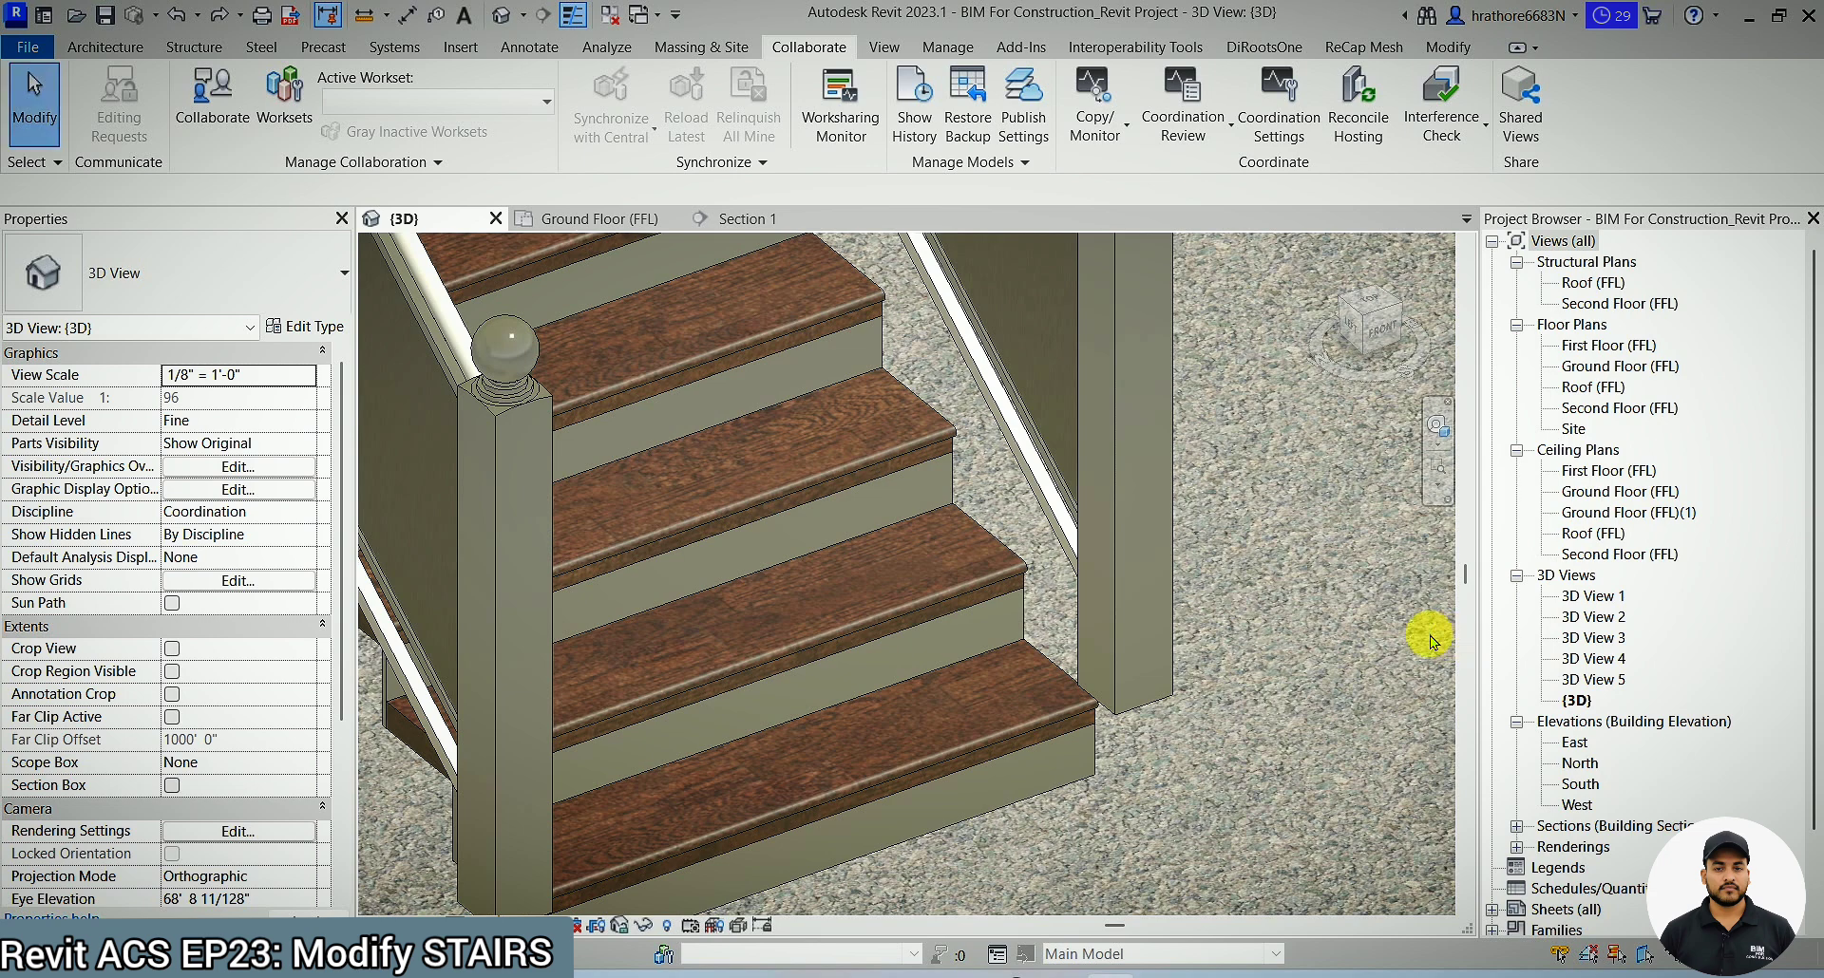
- Review the run type's tread, riser and nosing parameters from the test sample stair's type properties, and close them without changes
left_click(979, 609)
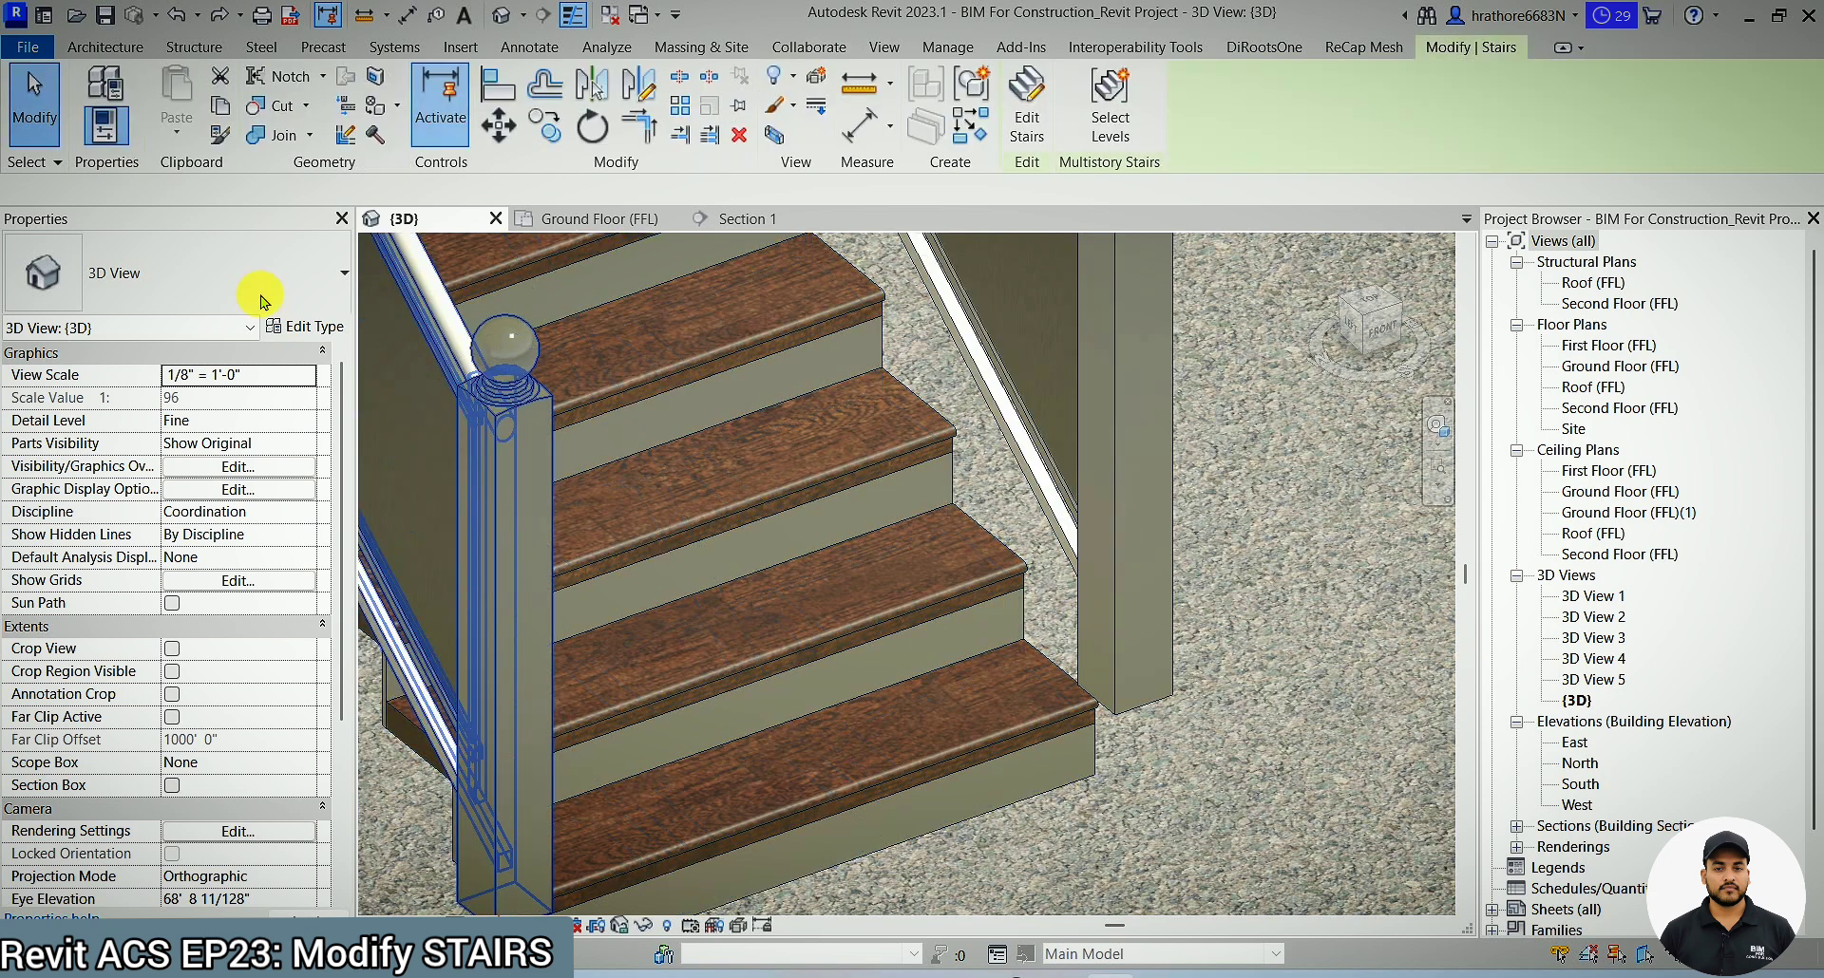
key("Escape")
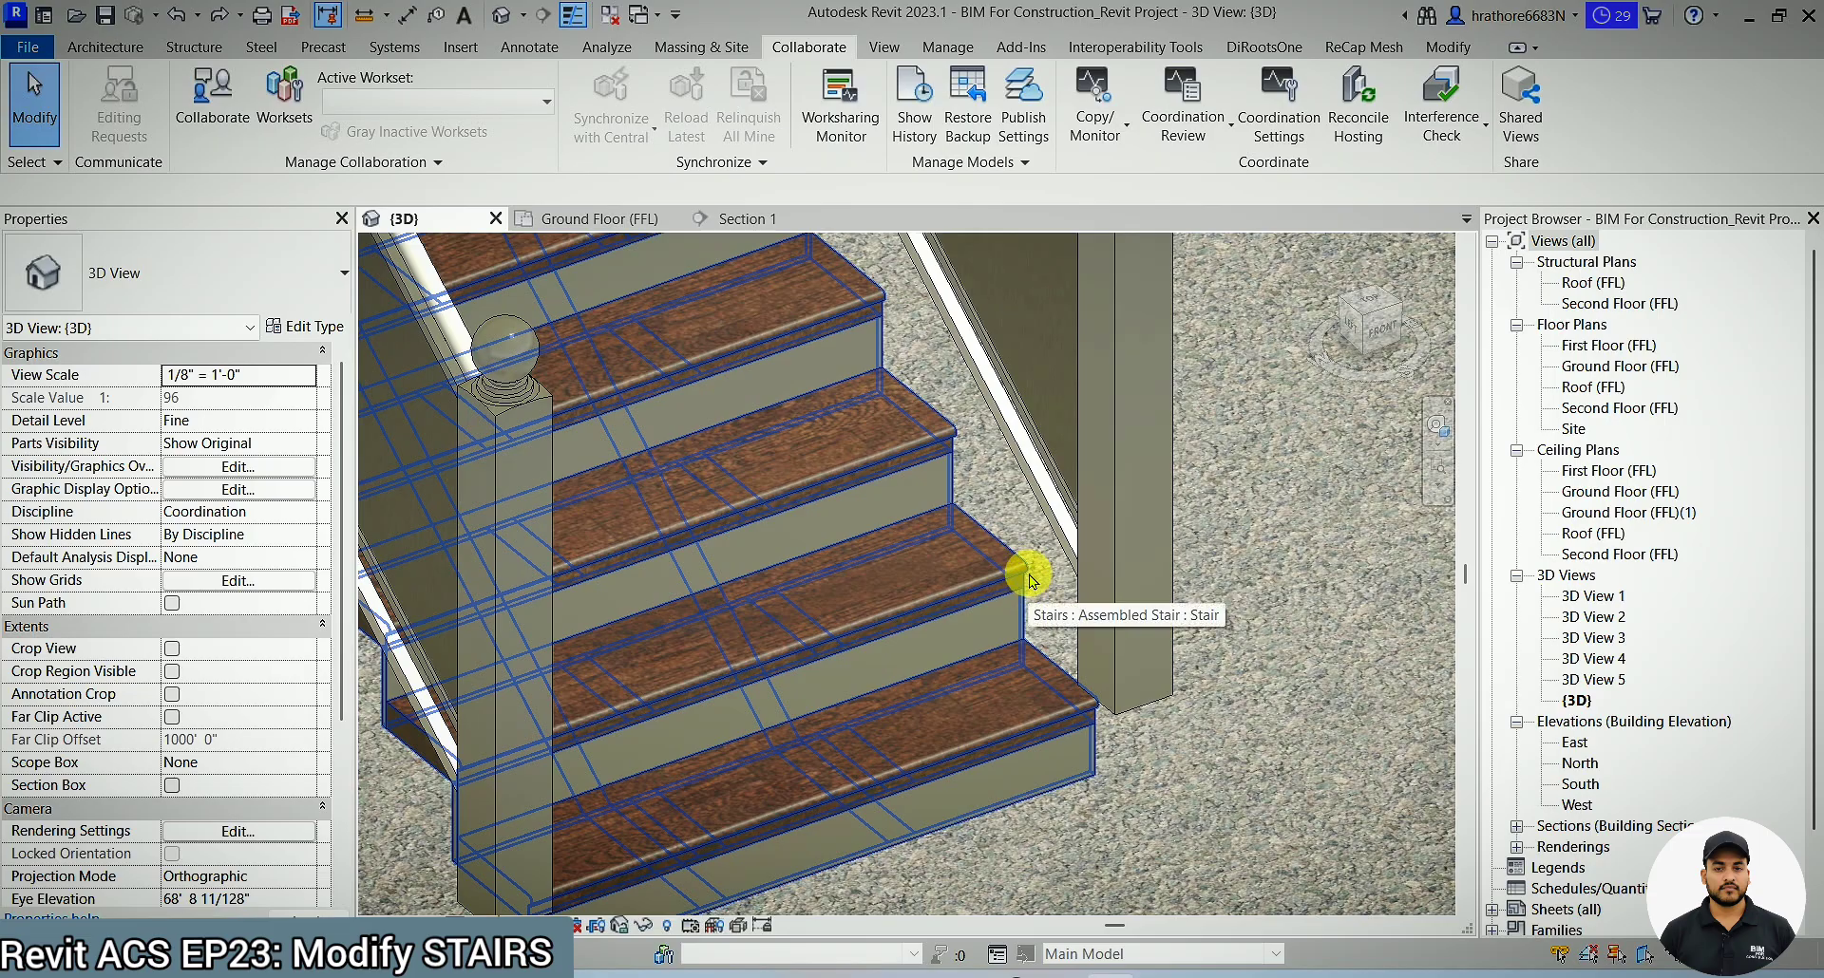
left_click(990, 635)
scroll(1000, 641, "down", 2)
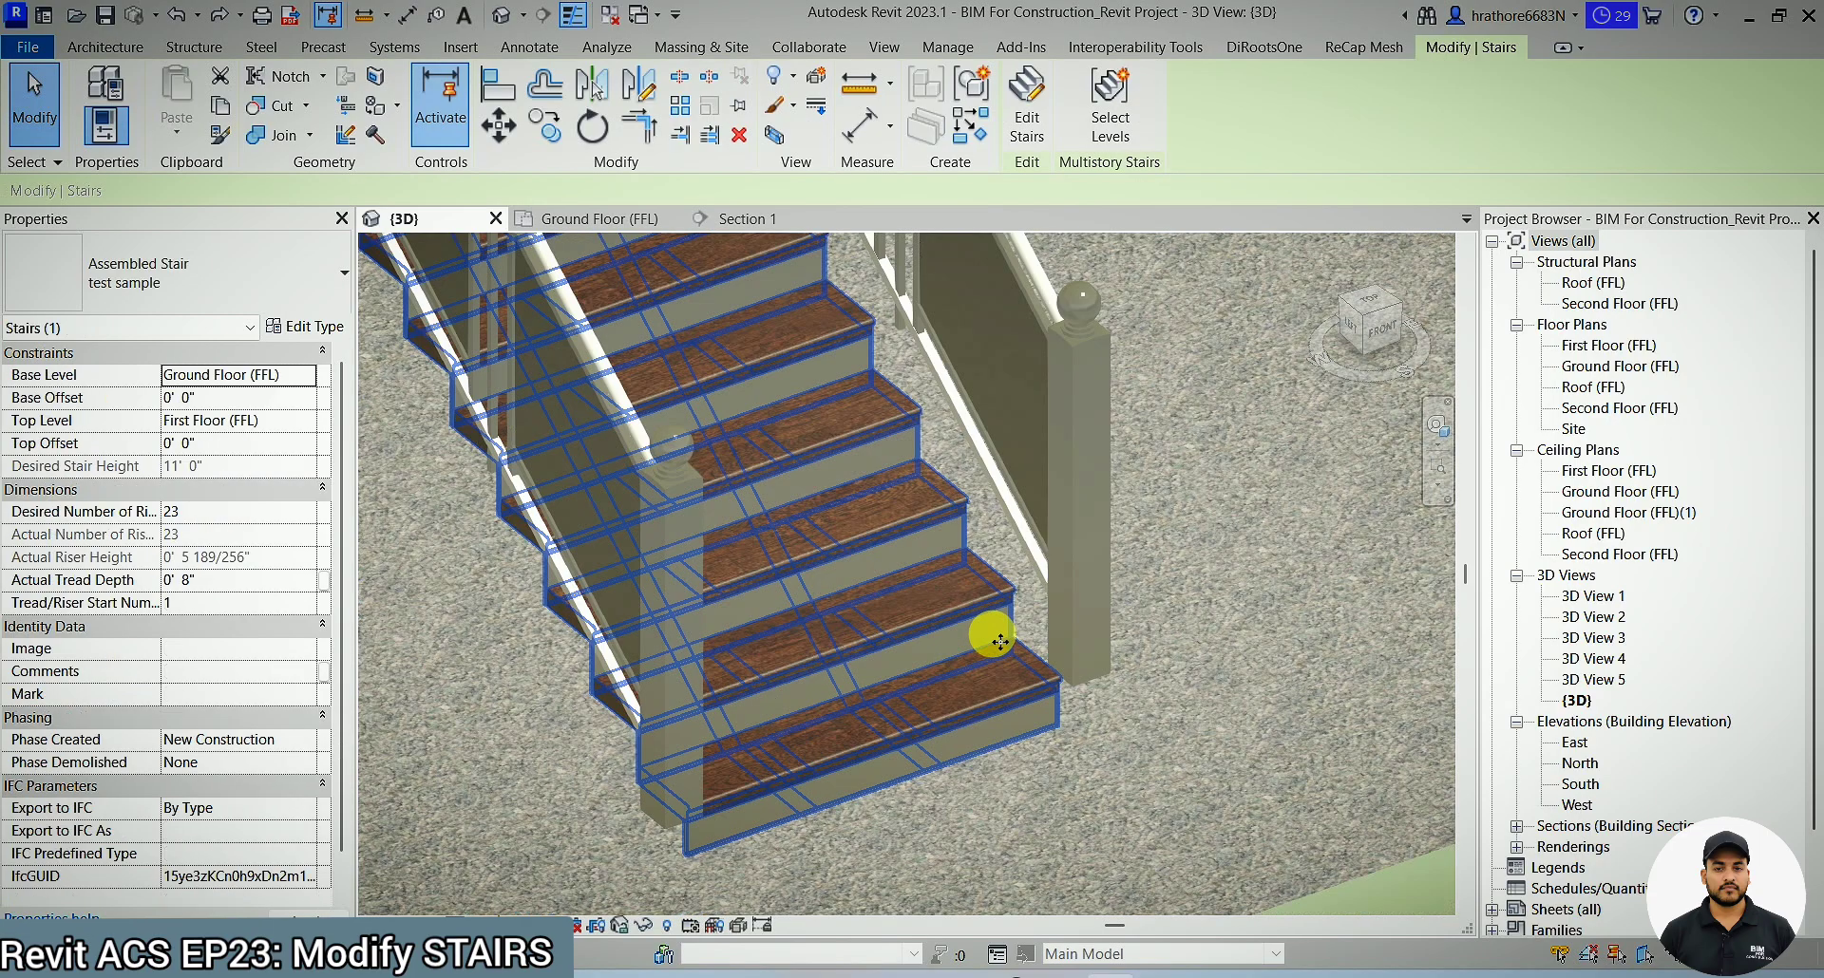
left_click(304, 330)
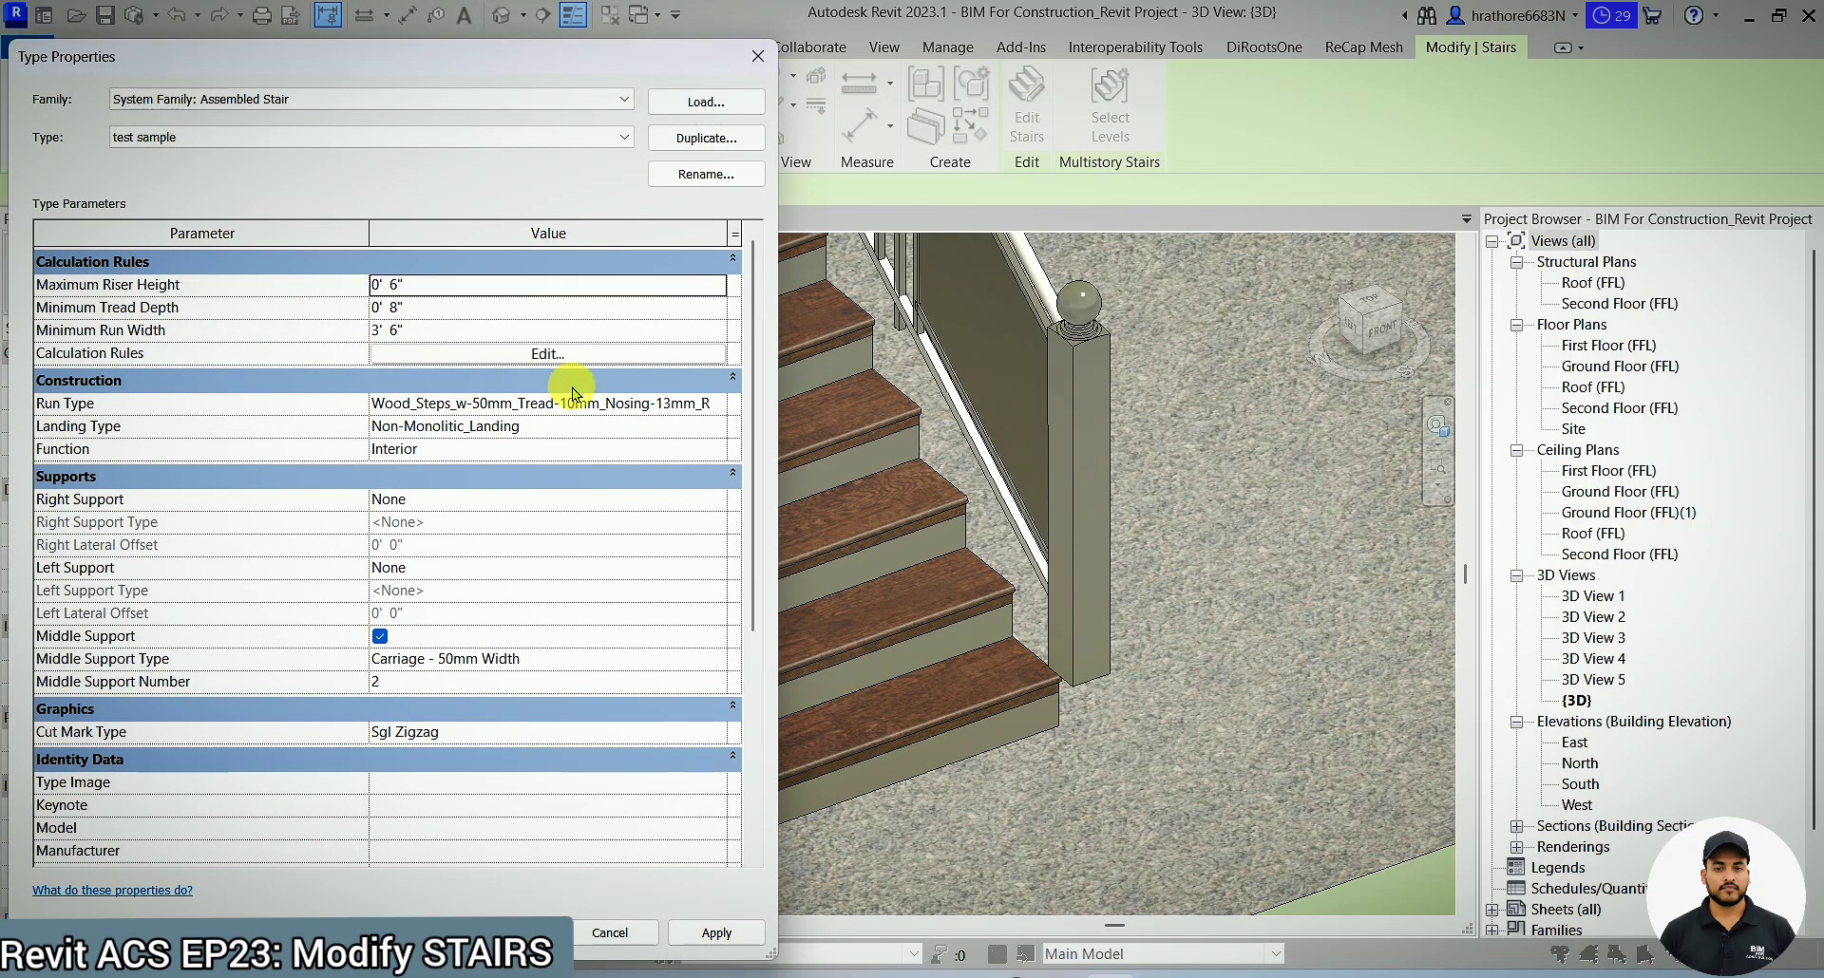
left_click(703, 397)
left_click(733, 402)
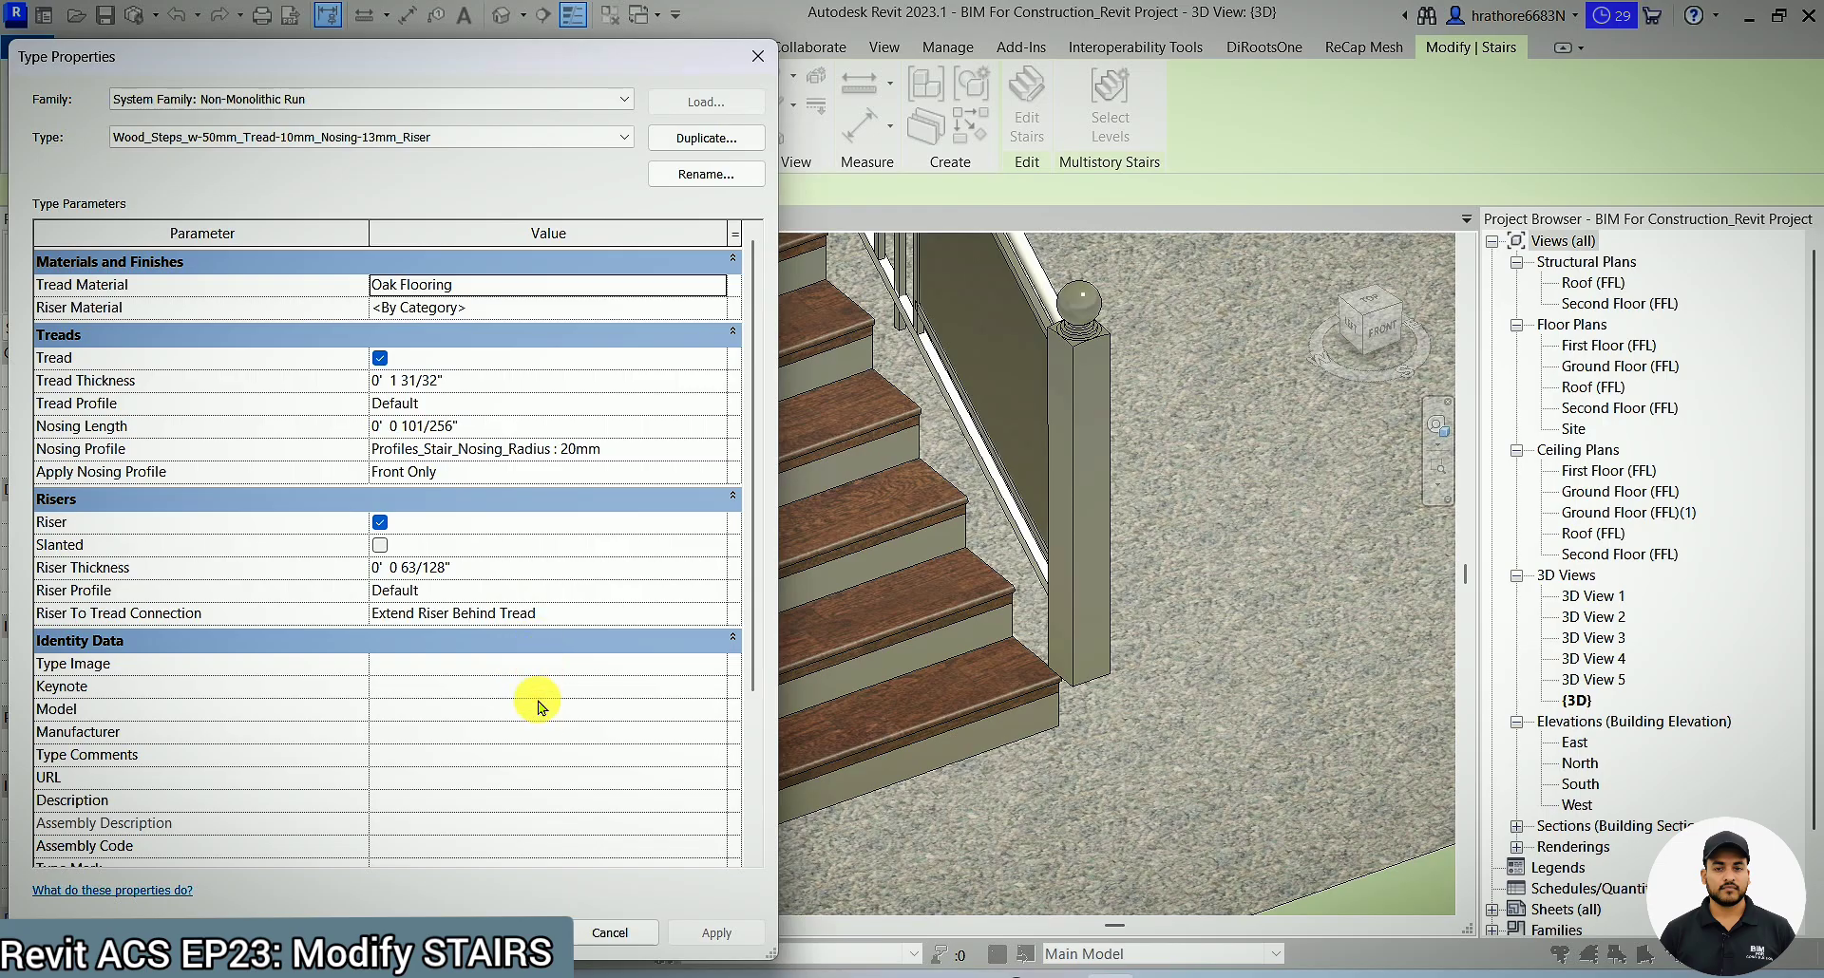
scroll(537, 721, "down", 3)
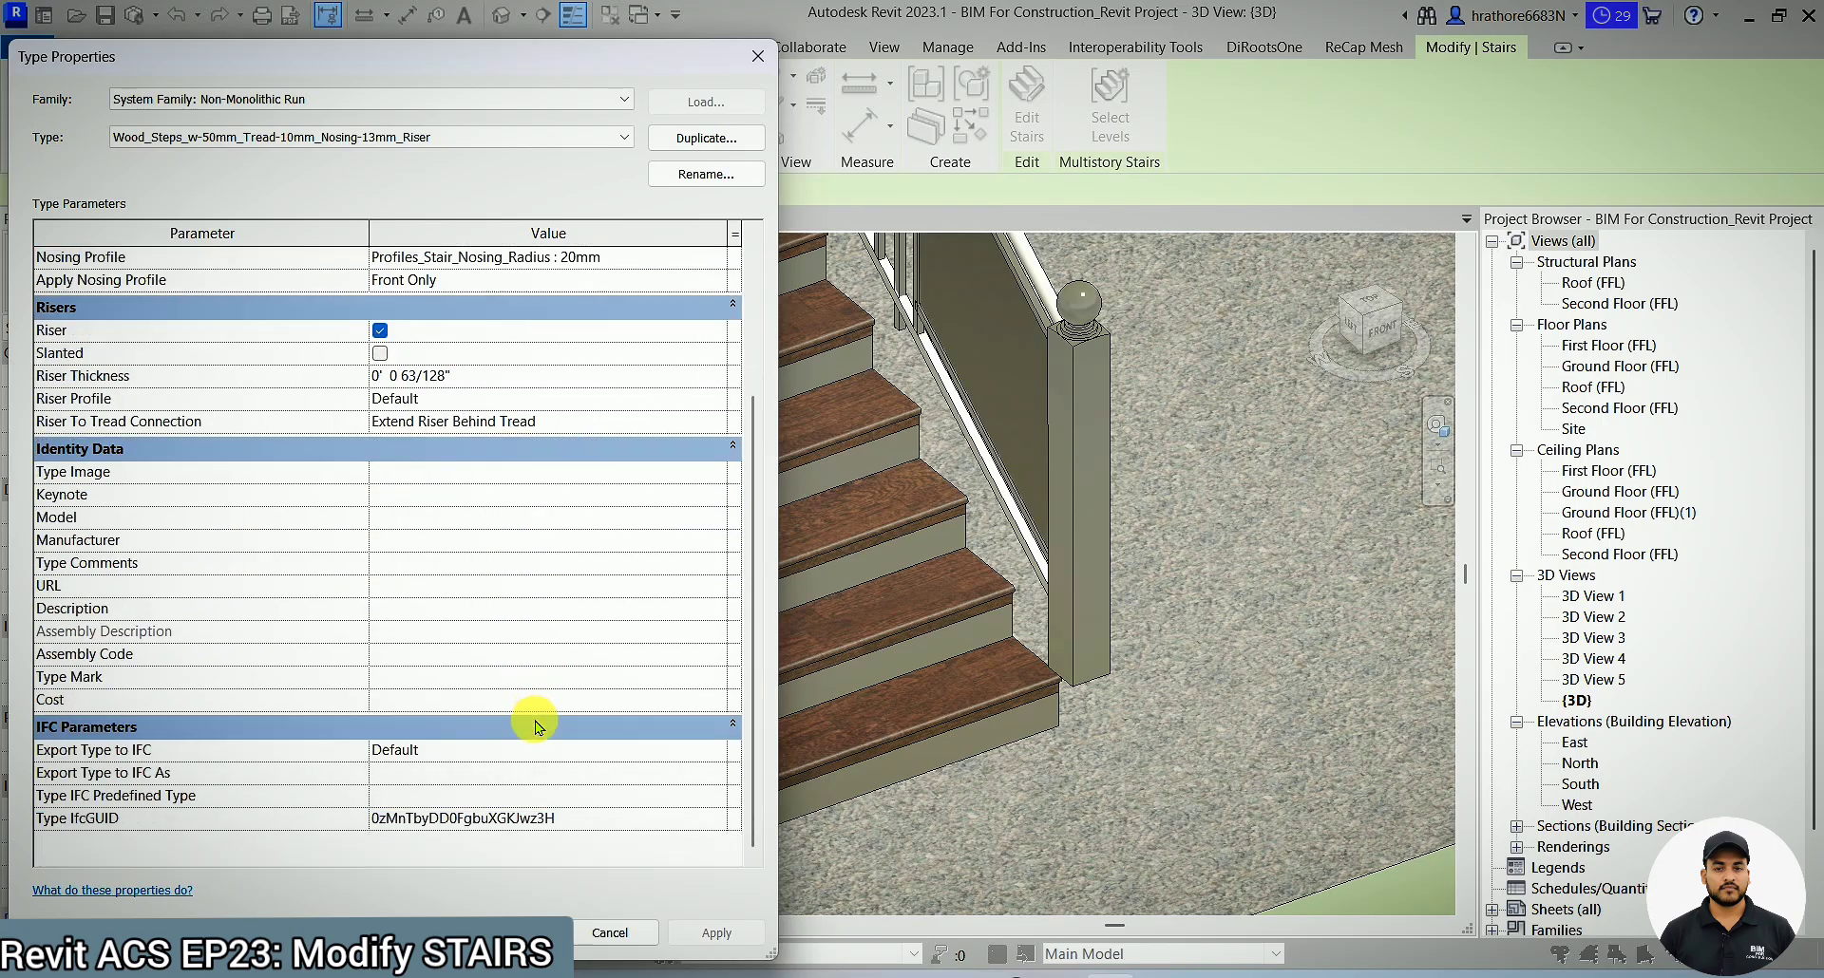
key("Escape")
key("Escape")
- Examine the test sample stair and the other stairs around the building in the {3D} view, with nothing selected
scroll(943, 758, "down", 5)
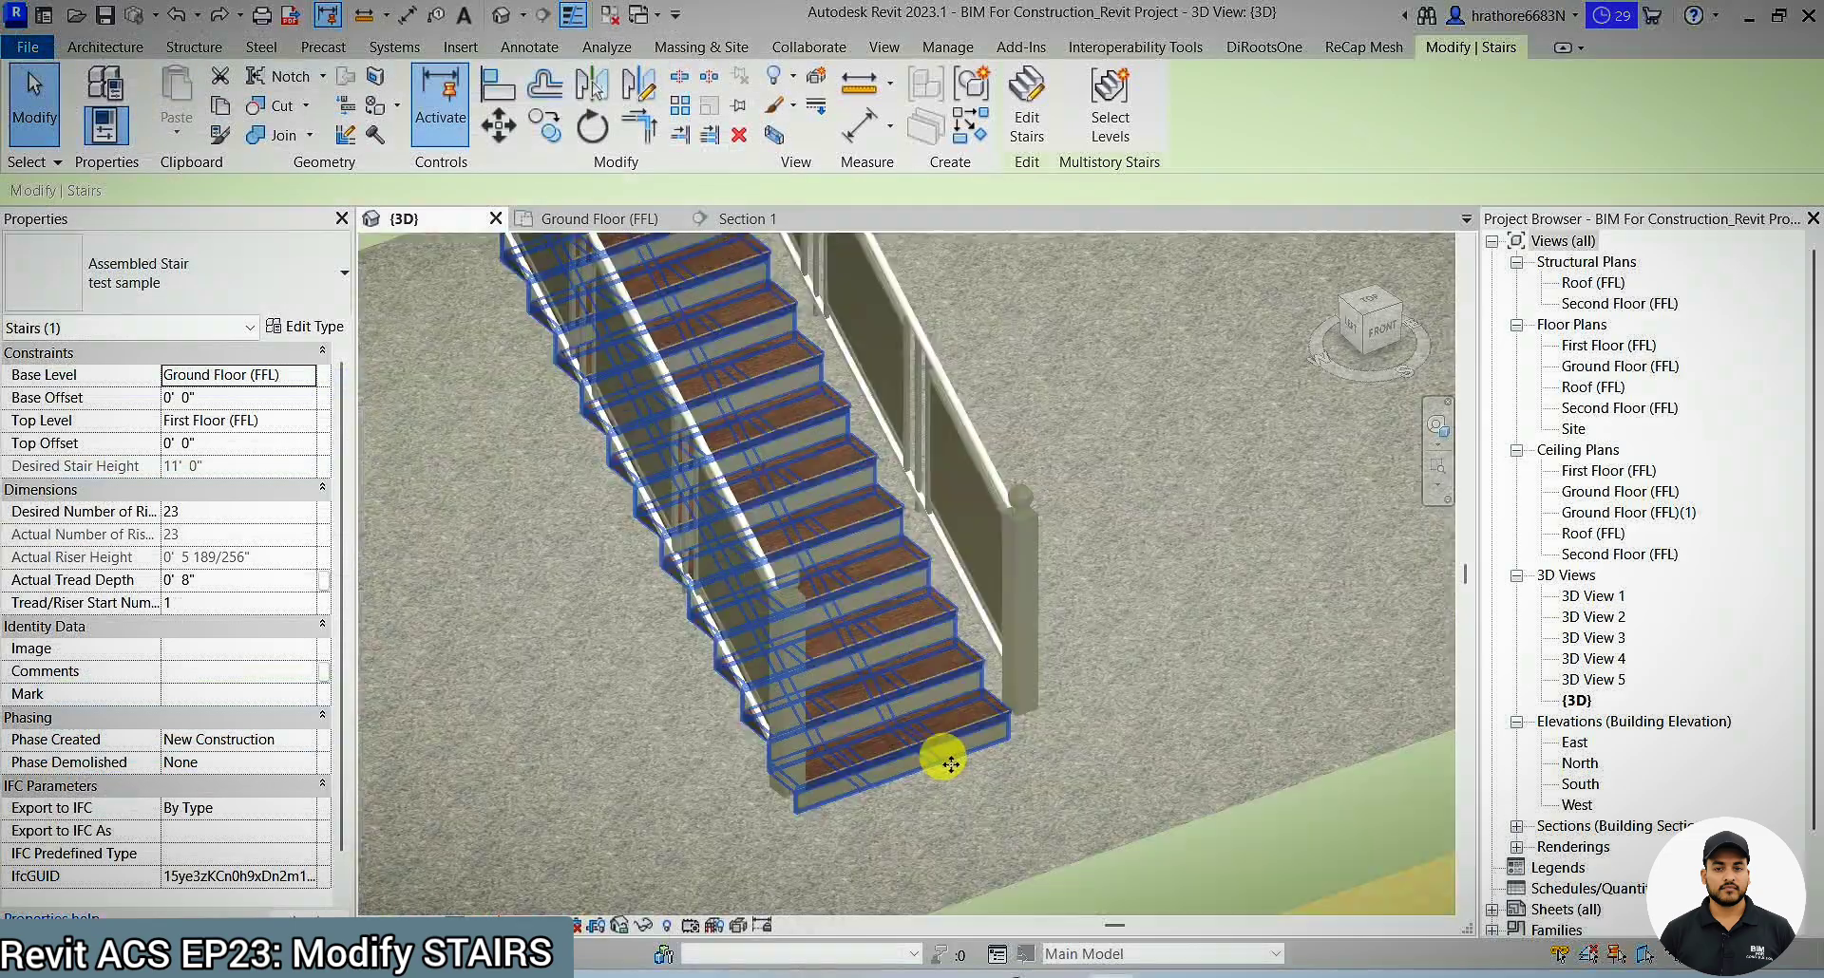
scroll(951, 764, "down", 3)
scroll(1038, 684, "down", 5)
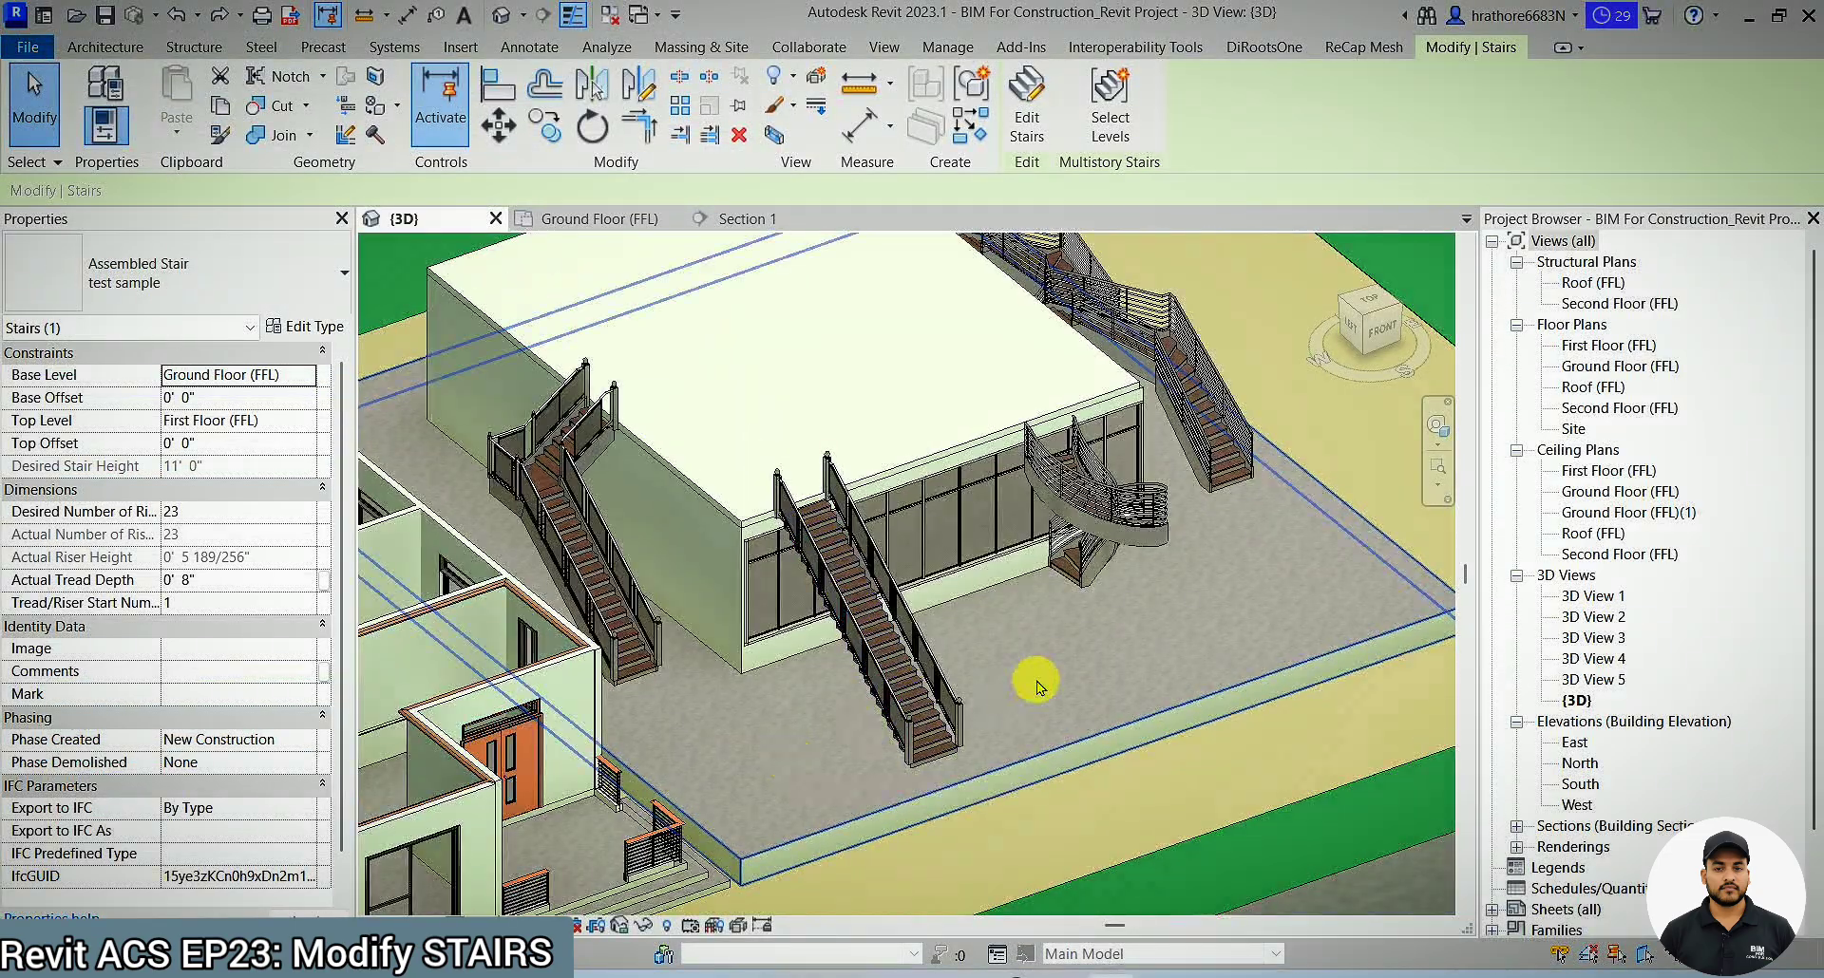
scroll(773, 529, "up", 8)
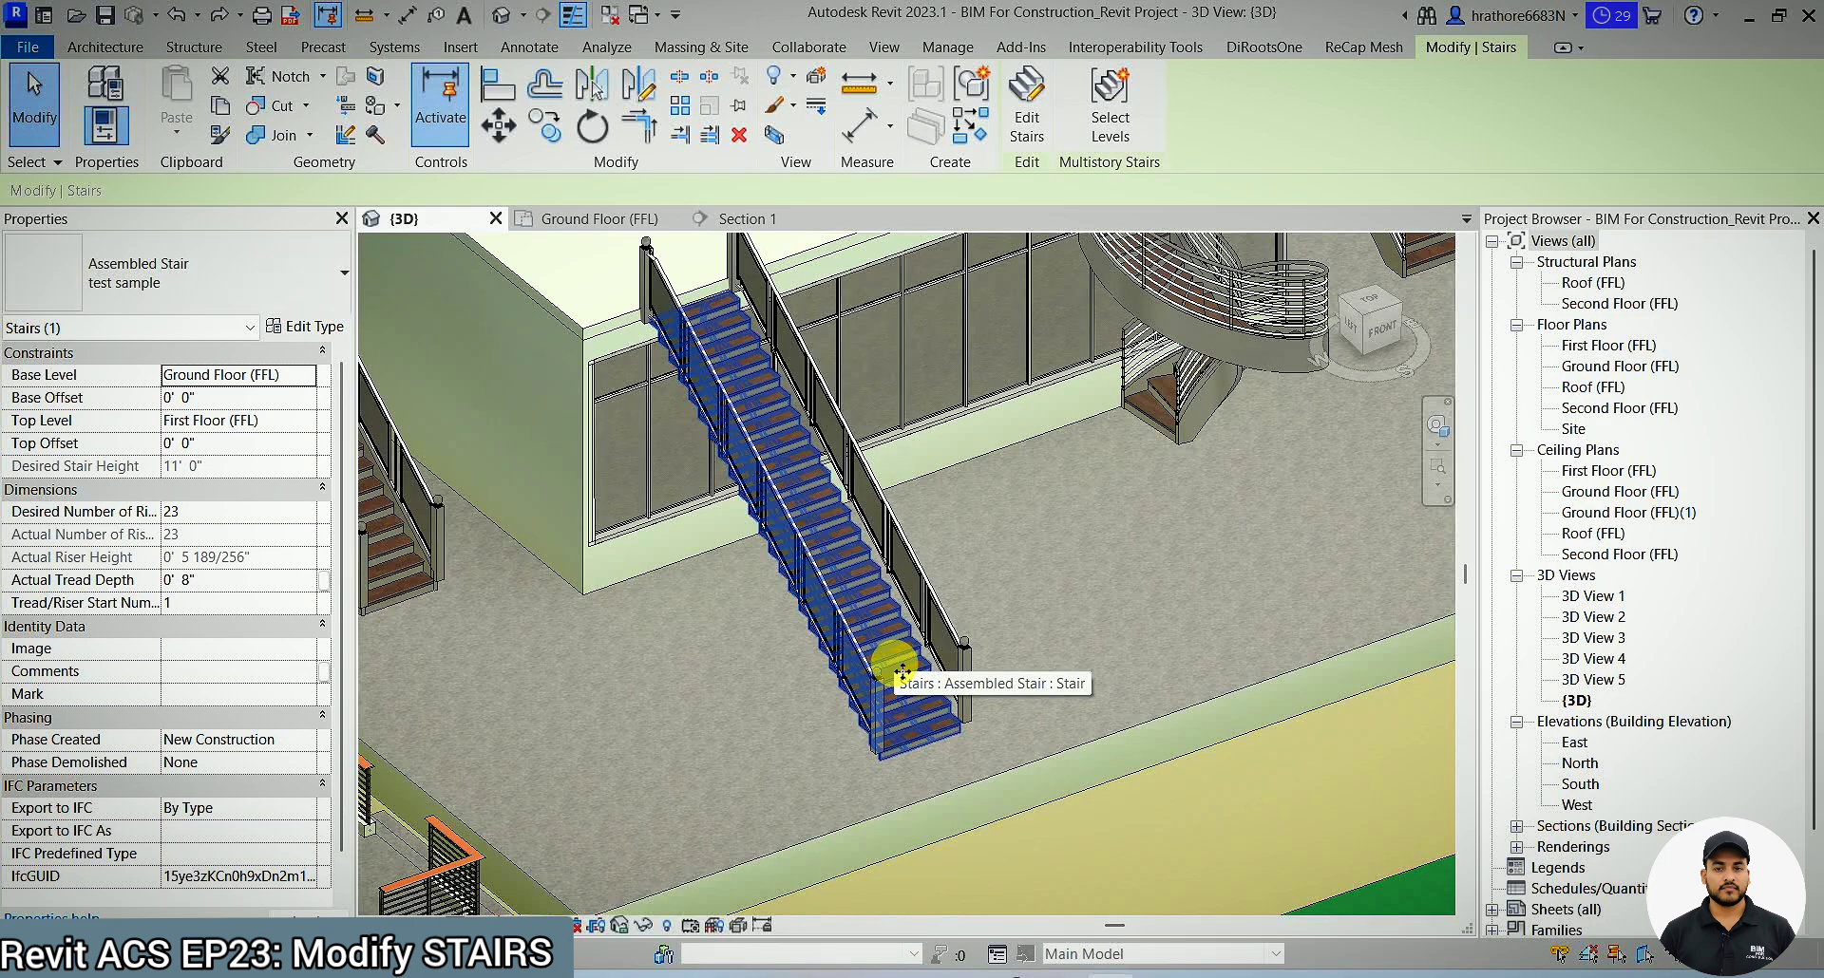
key("Escape")
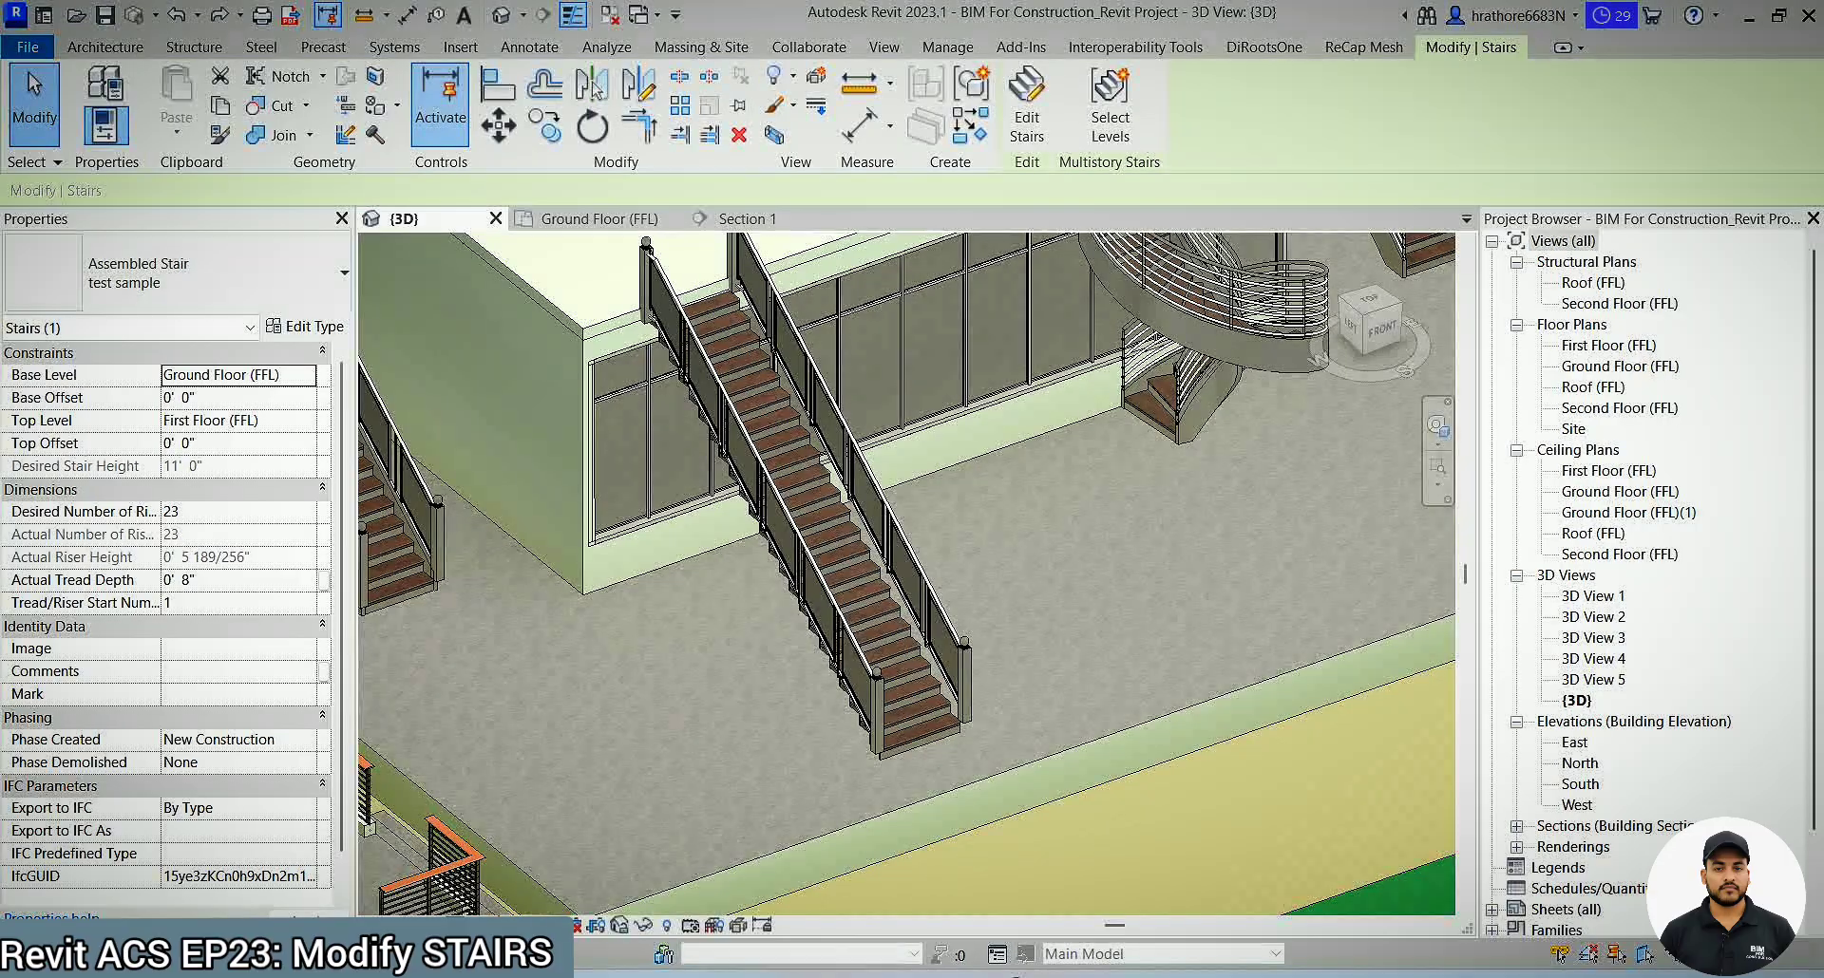
scroll(850, 690, "down", 6)
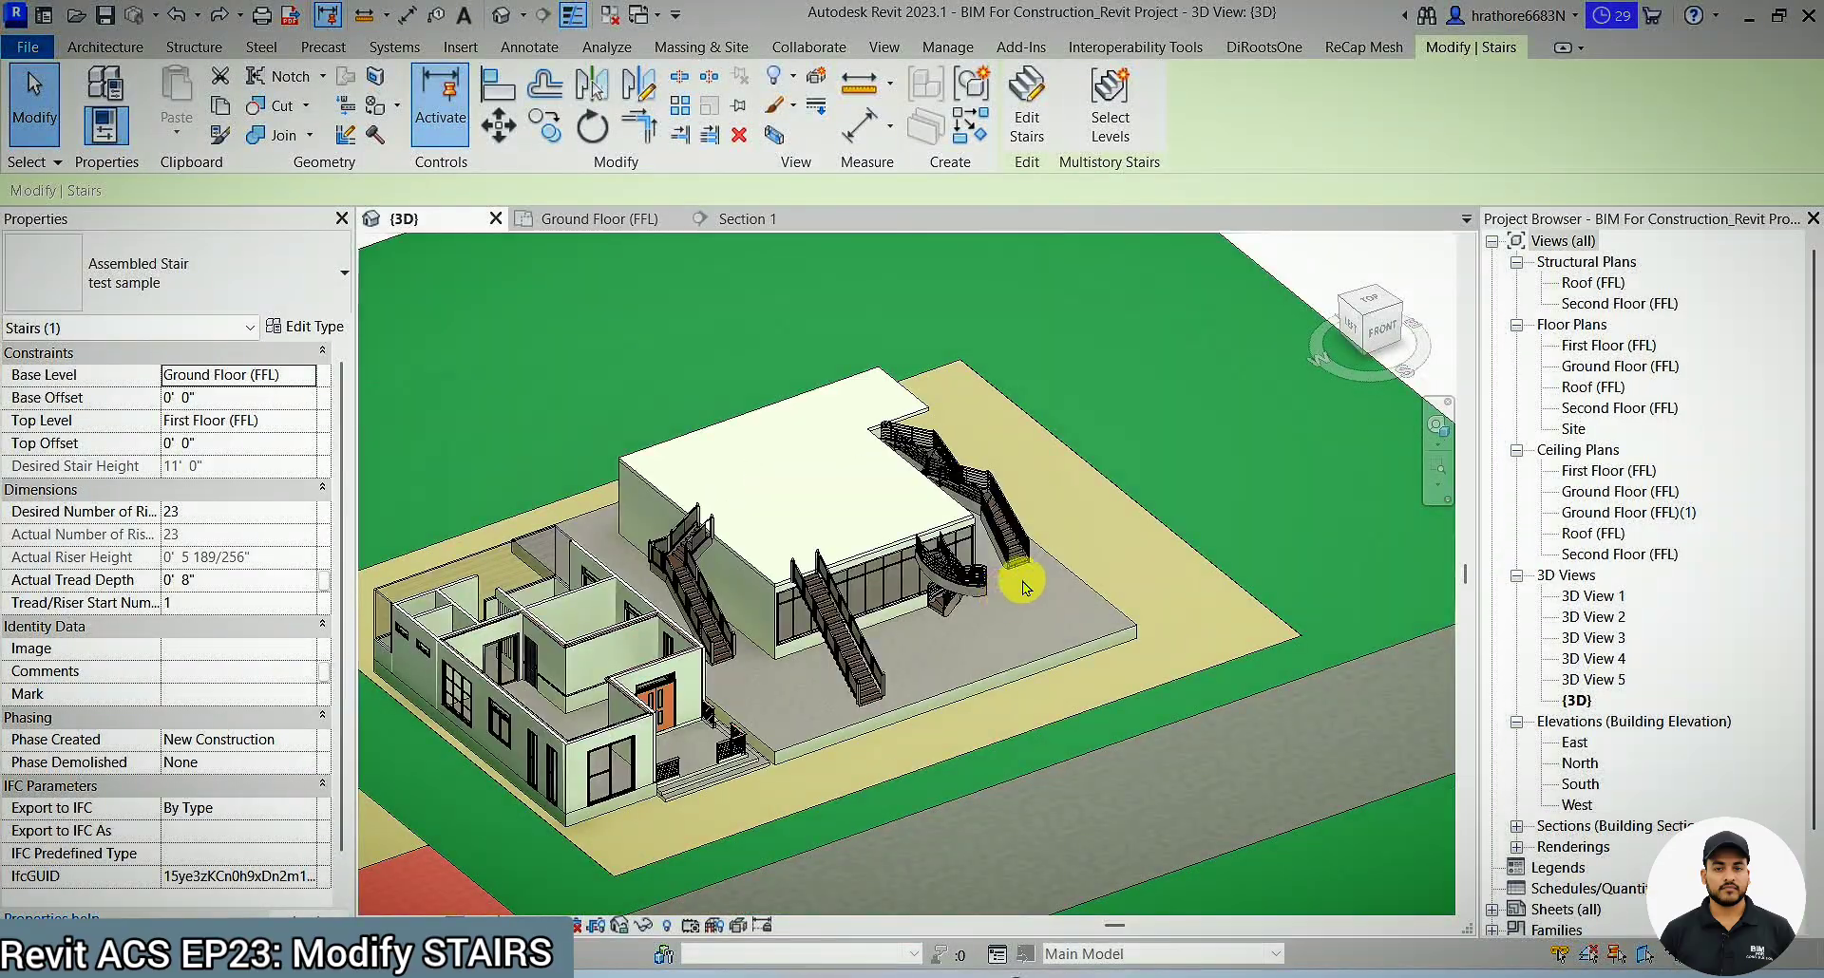
scroll(1012, 599, "up", 4)
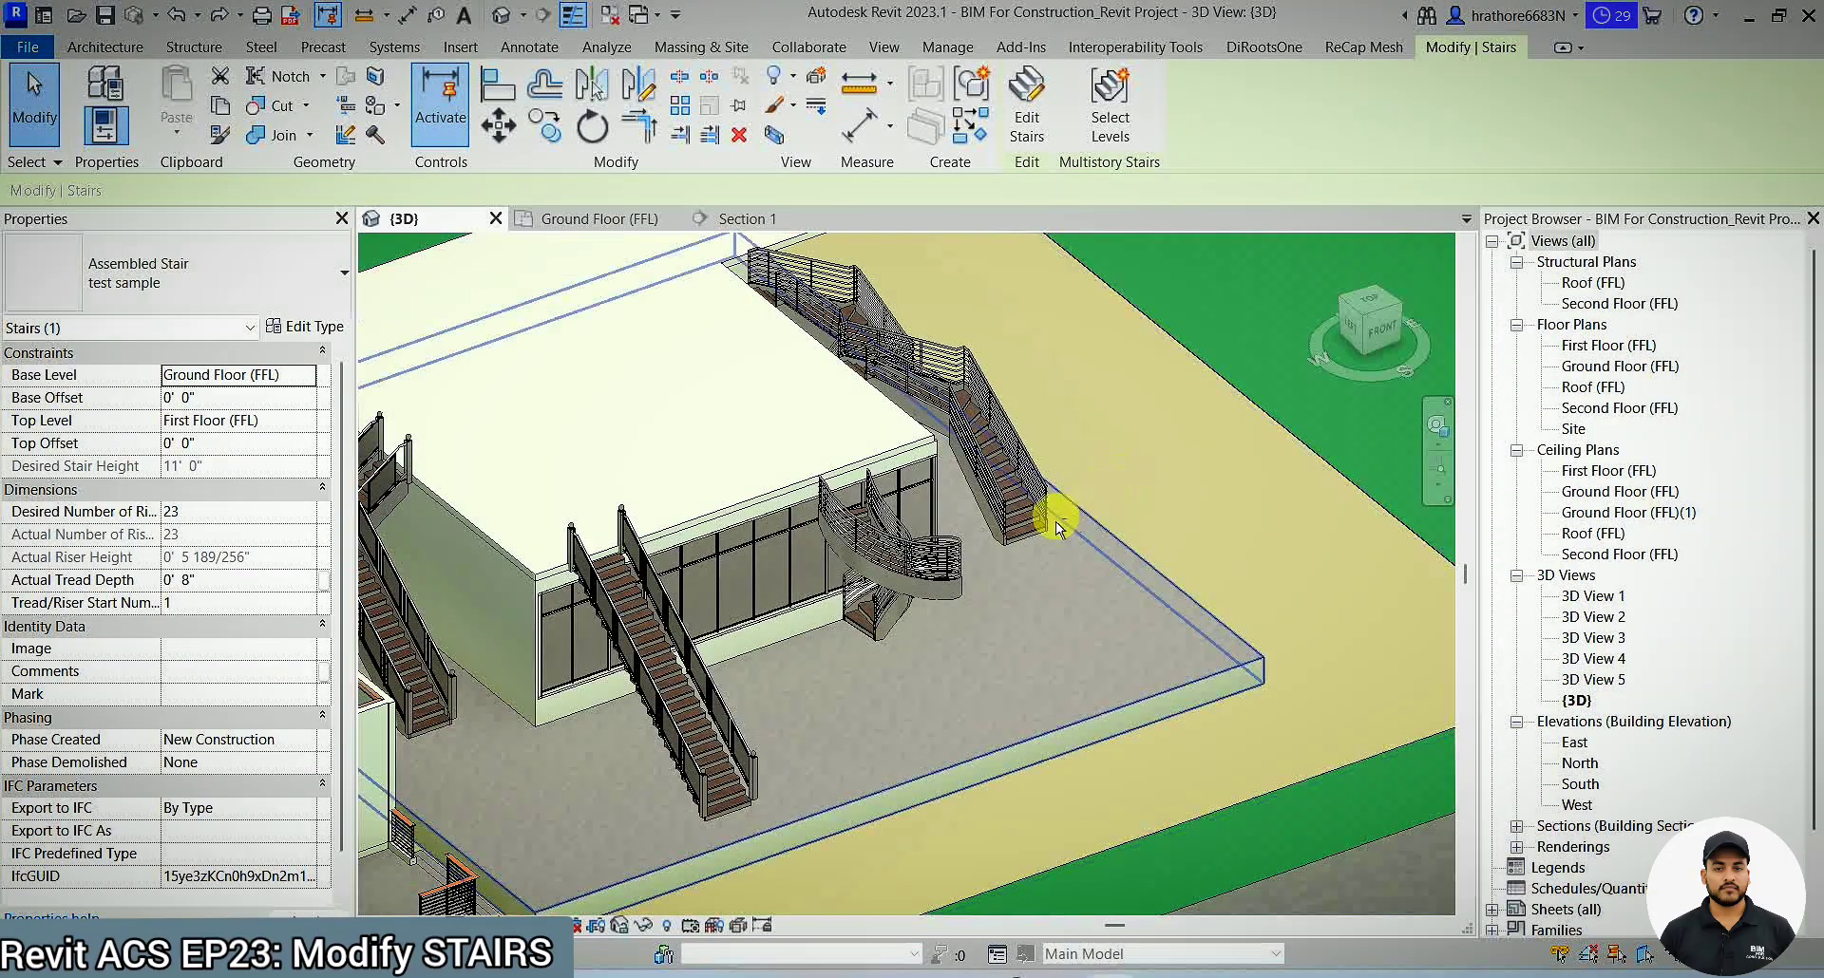
key("Escape")
- View the model from the top and examine how the stairs are arranged around the building
left_click(994, 524)
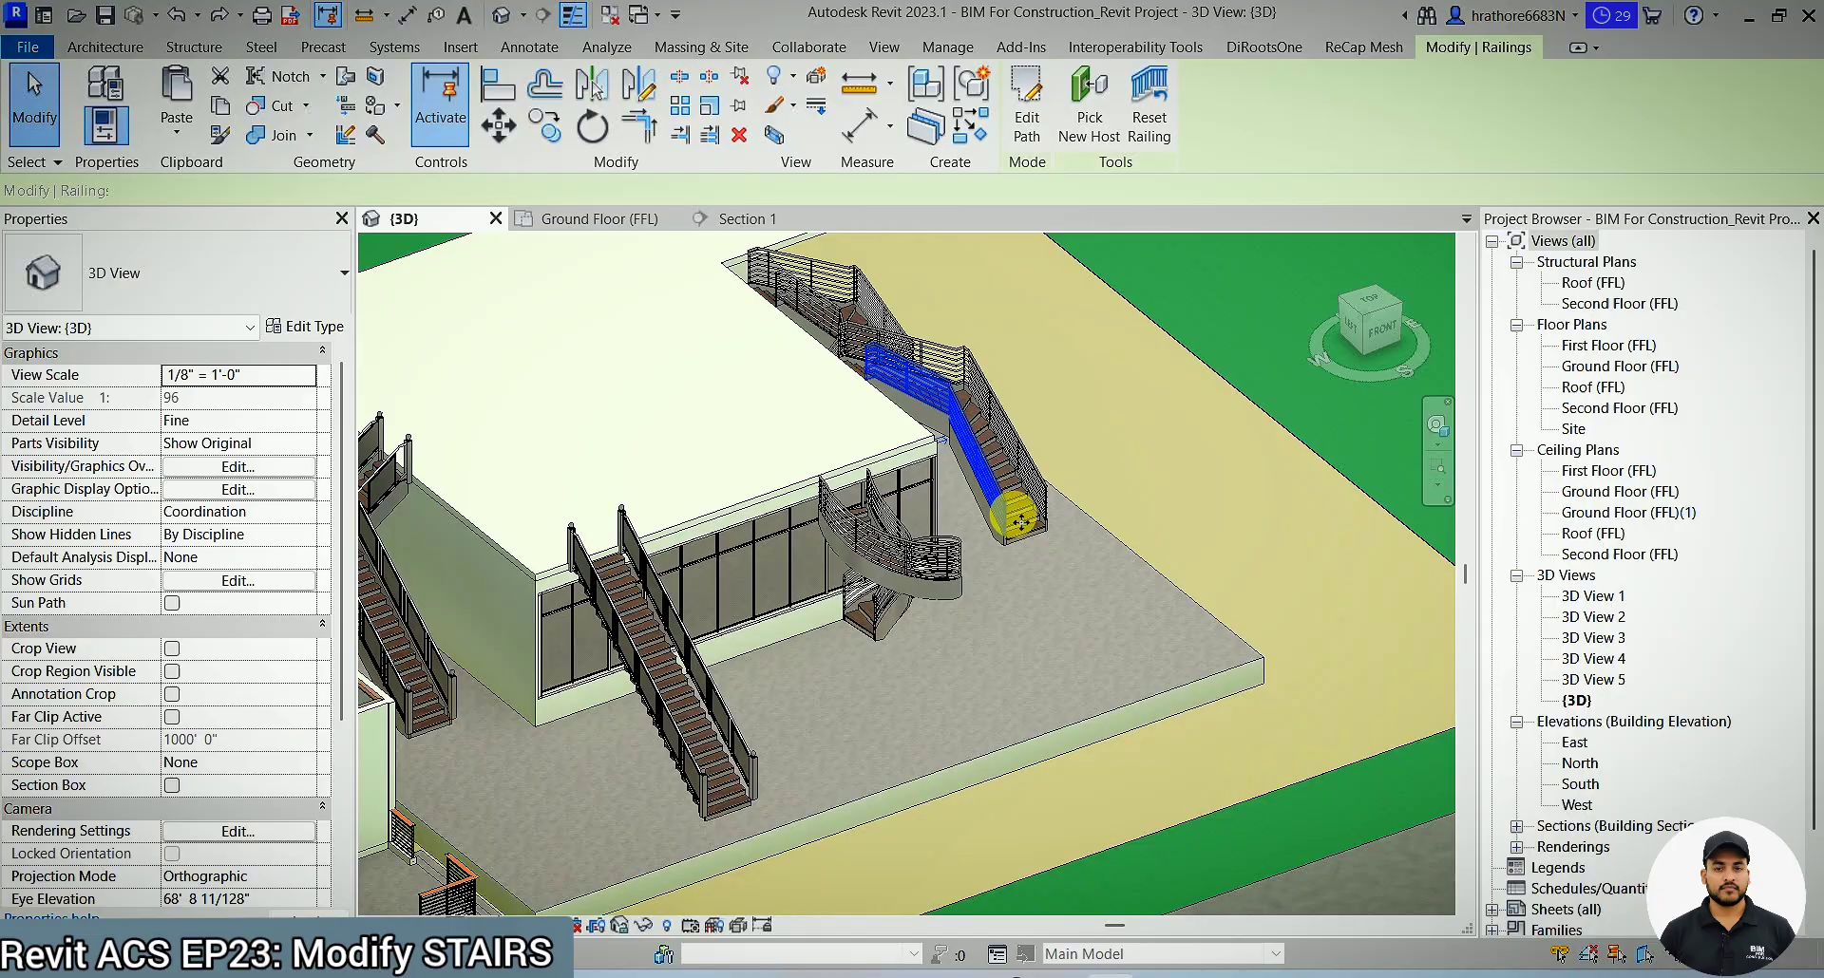
left_click(1374, 307)
middle_click_drag(590, 653, 700, 603)
scroll(700, 604, "down", 3)
key("Escape")
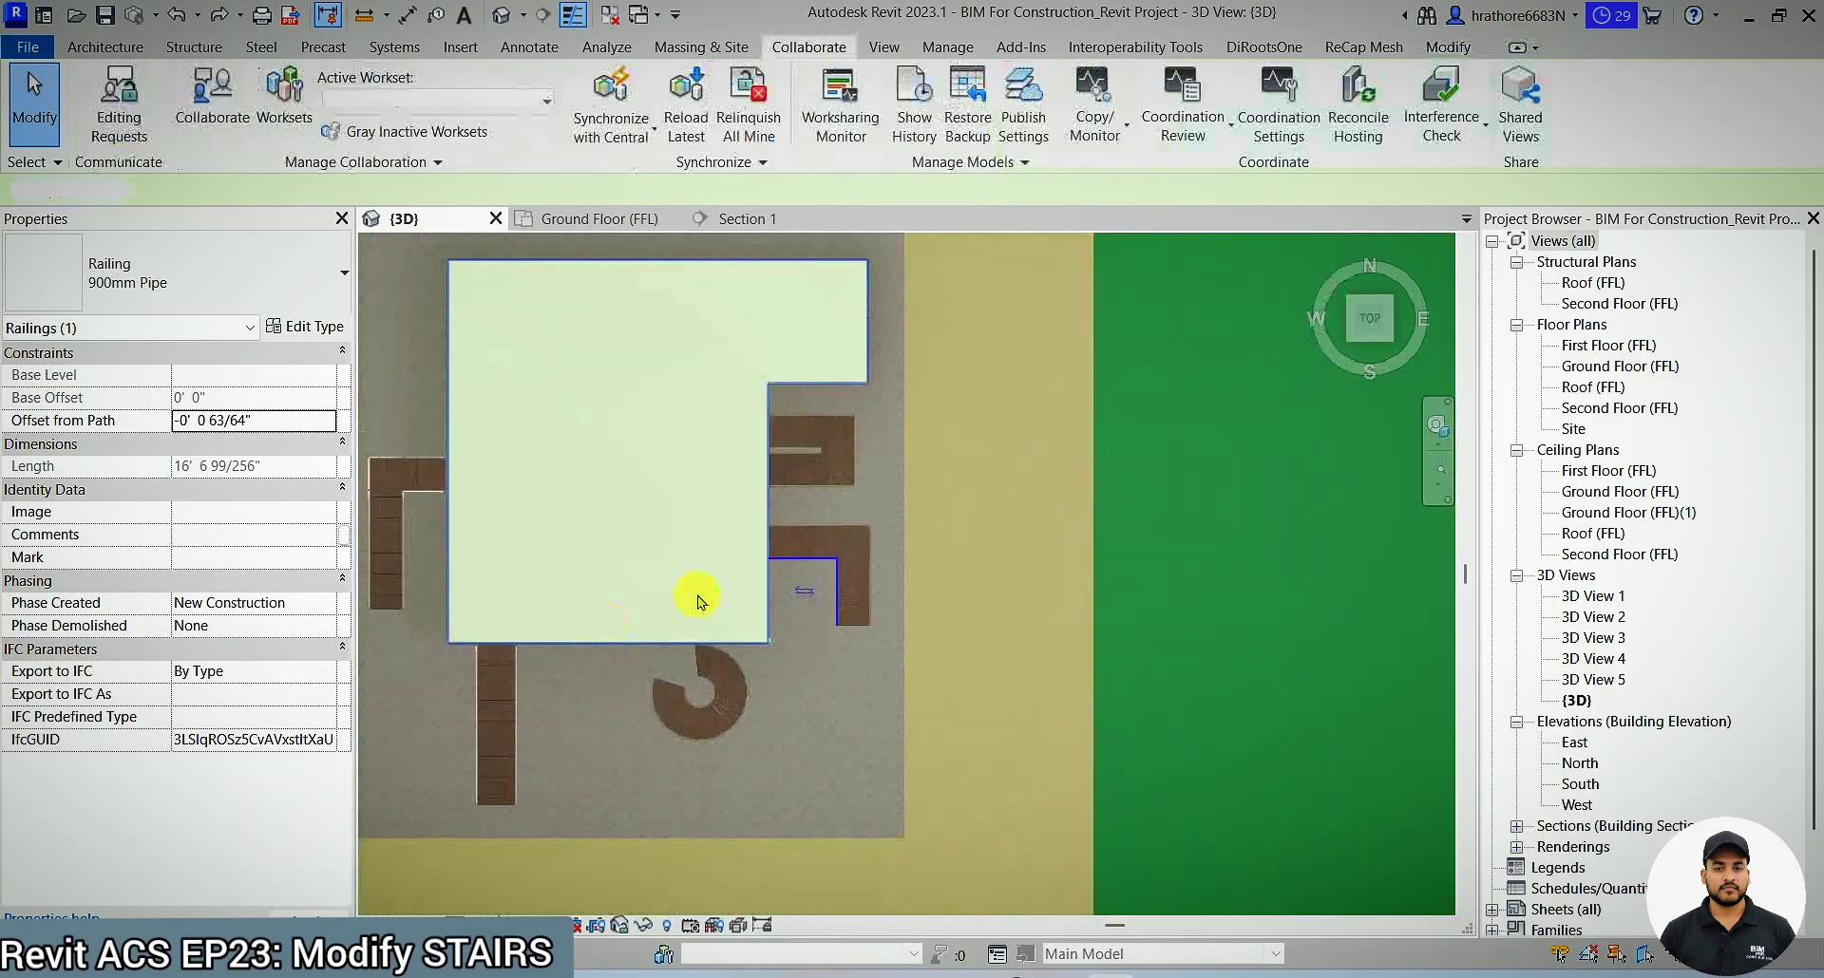
scroll(825, 518, "up", 4)
scroll(824, 517, "down", 3)
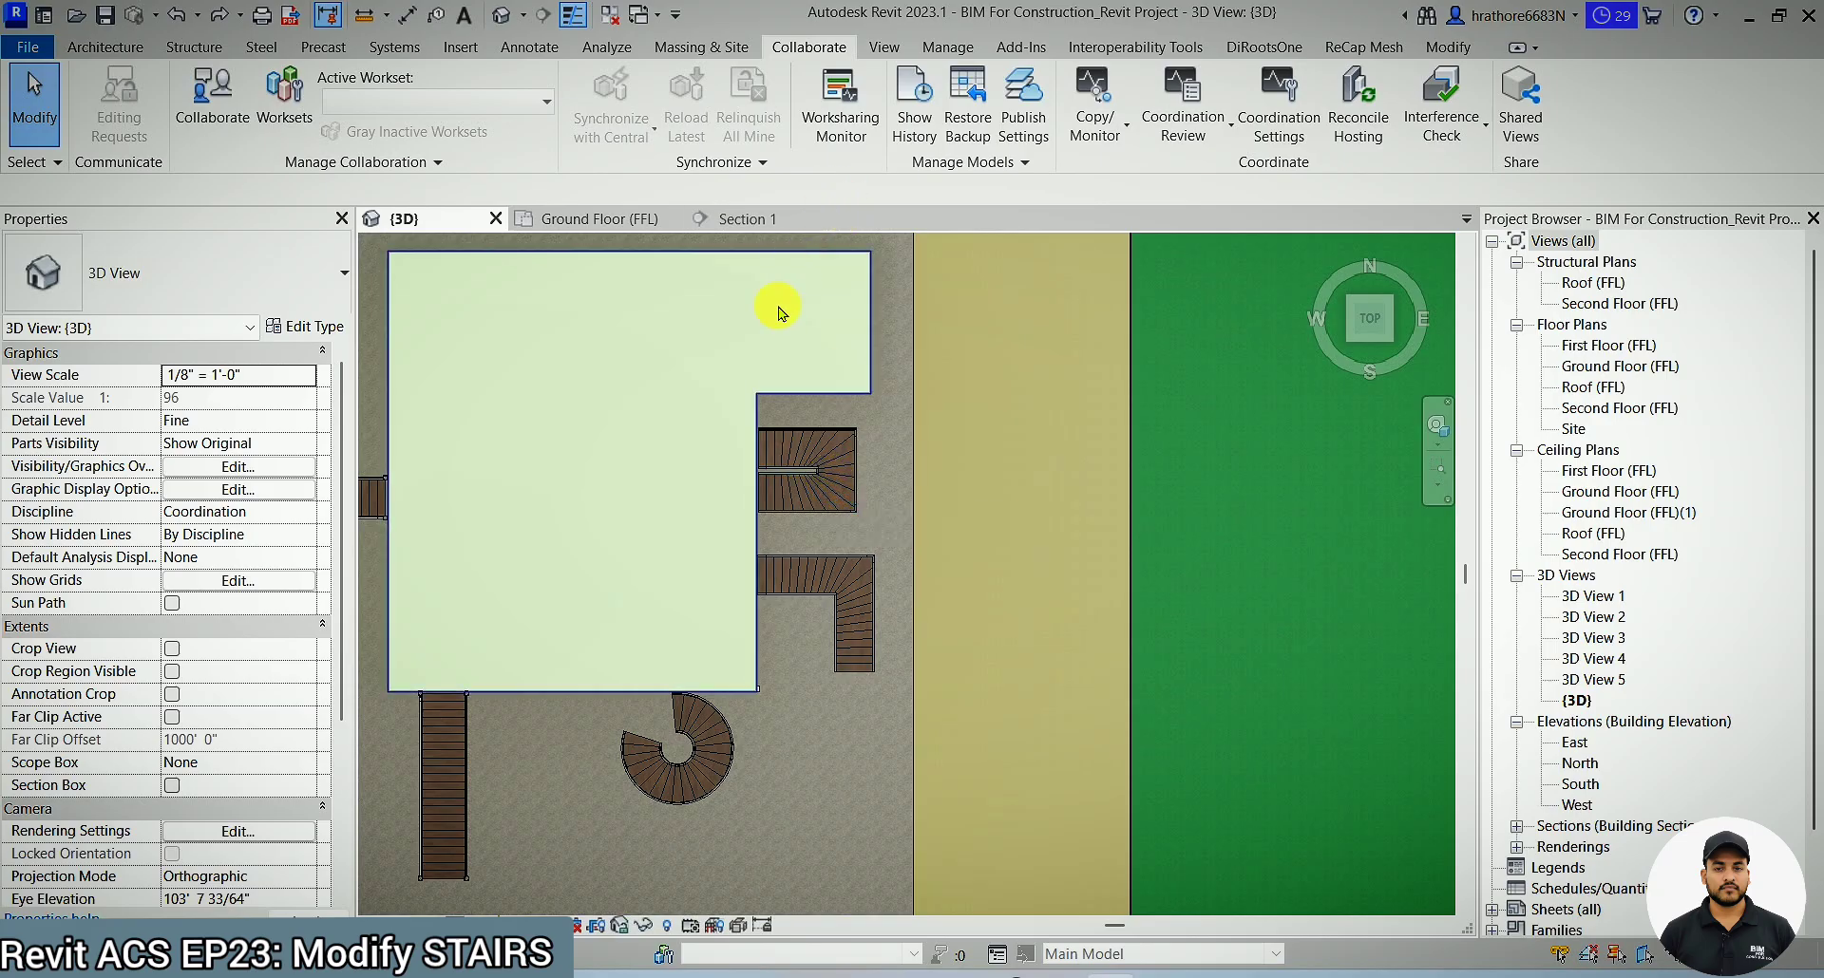
scroll(773, 305, "down", 3)
- In the Ground Floor (FFL) plan, move the Section 1 line toward the east-side stairs, rotate it to horizontal, and accept the element deletion
left_click(551, 228)
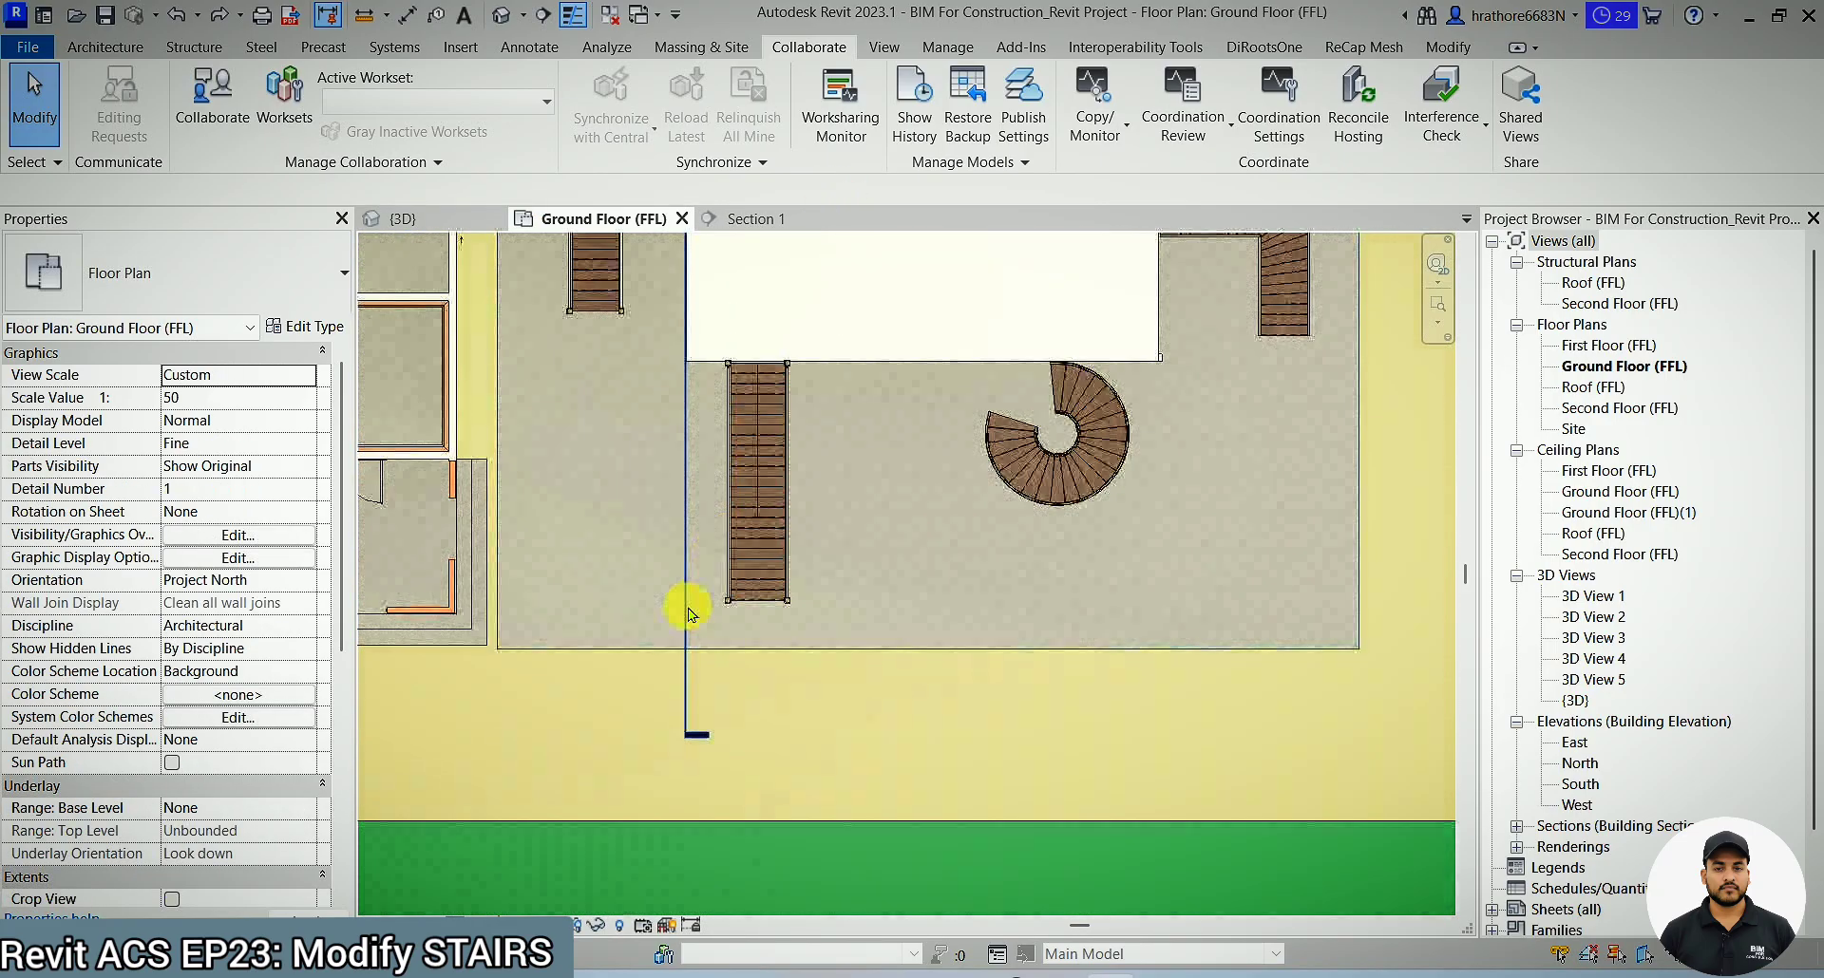
left_click(688, 612)
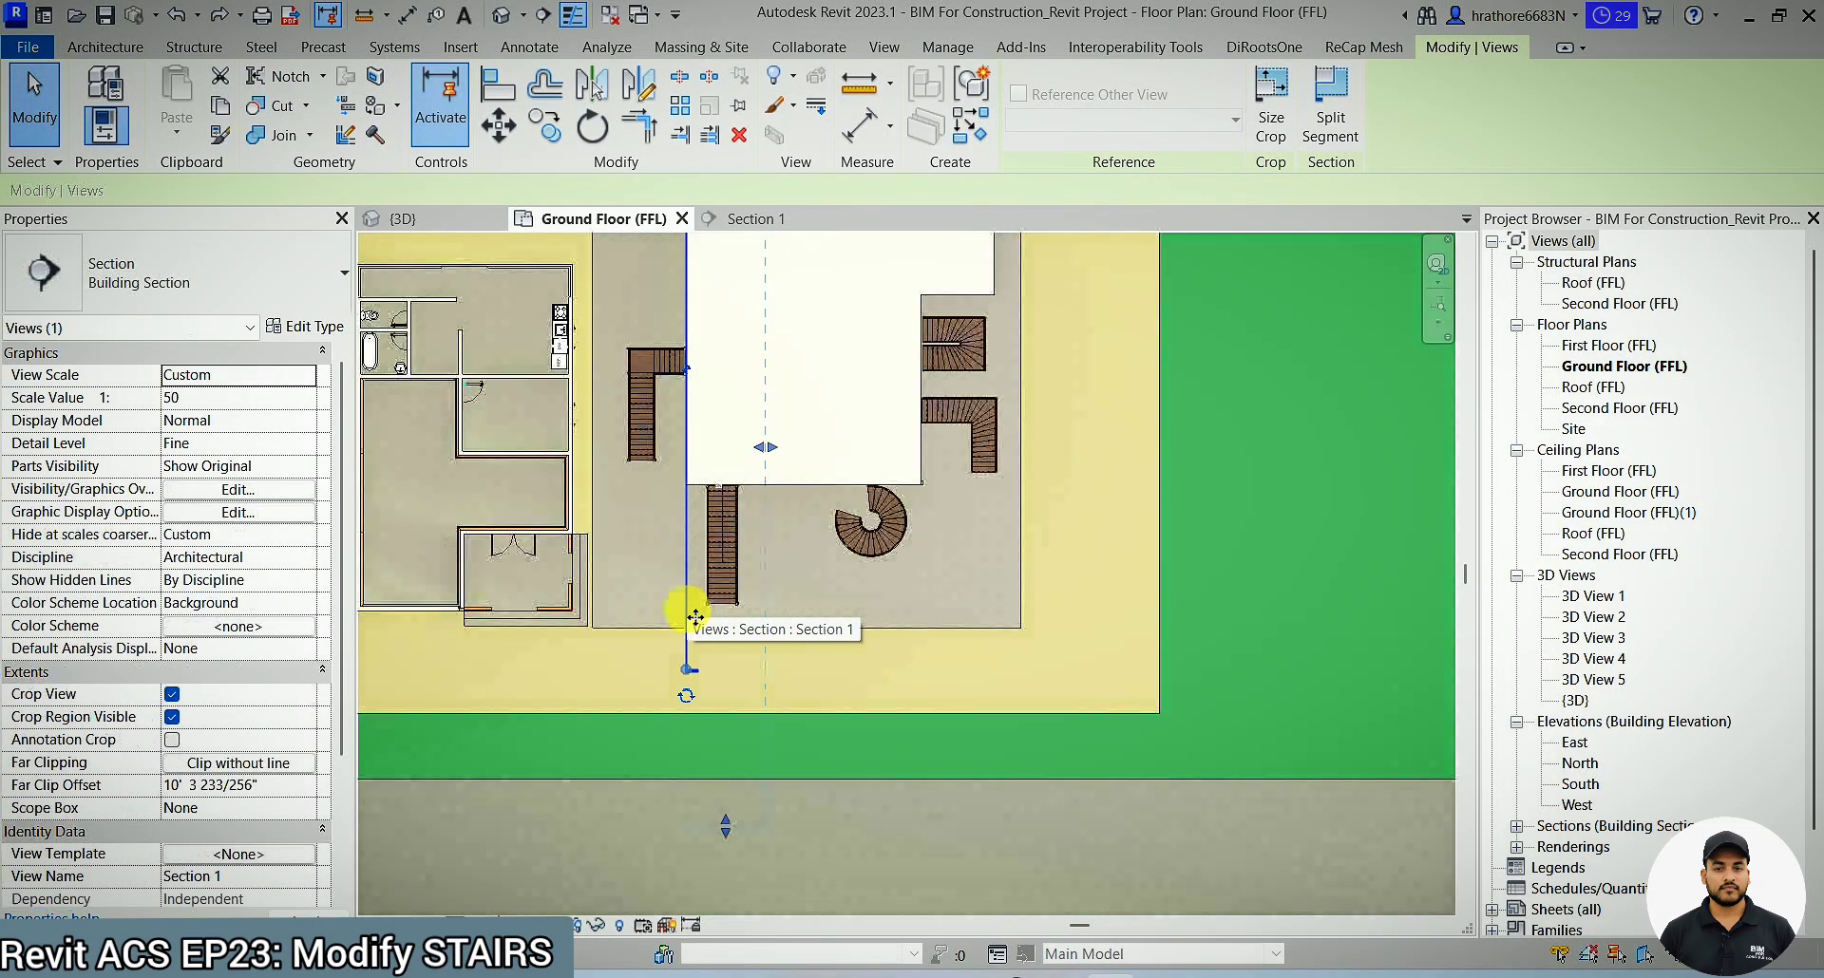
left_click_drag(696, 615, 919, 412)
key("r")
key("o")
left_click(919, 412)
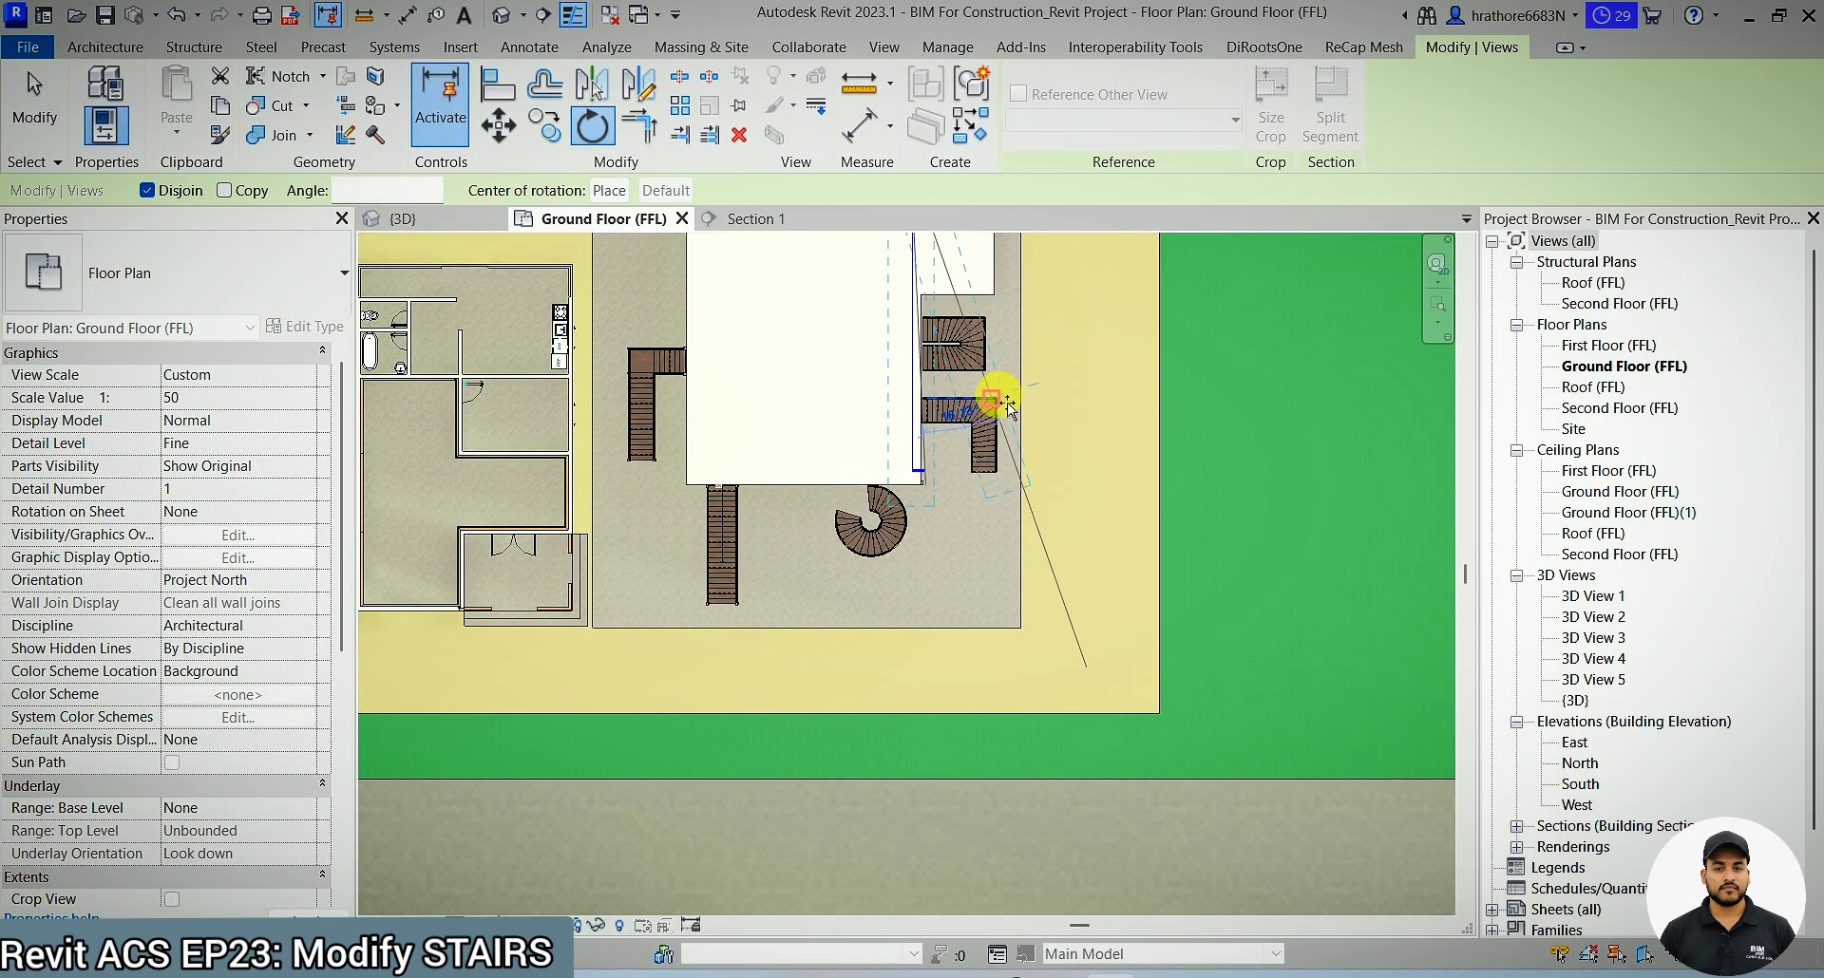
left_click(1054, 399)
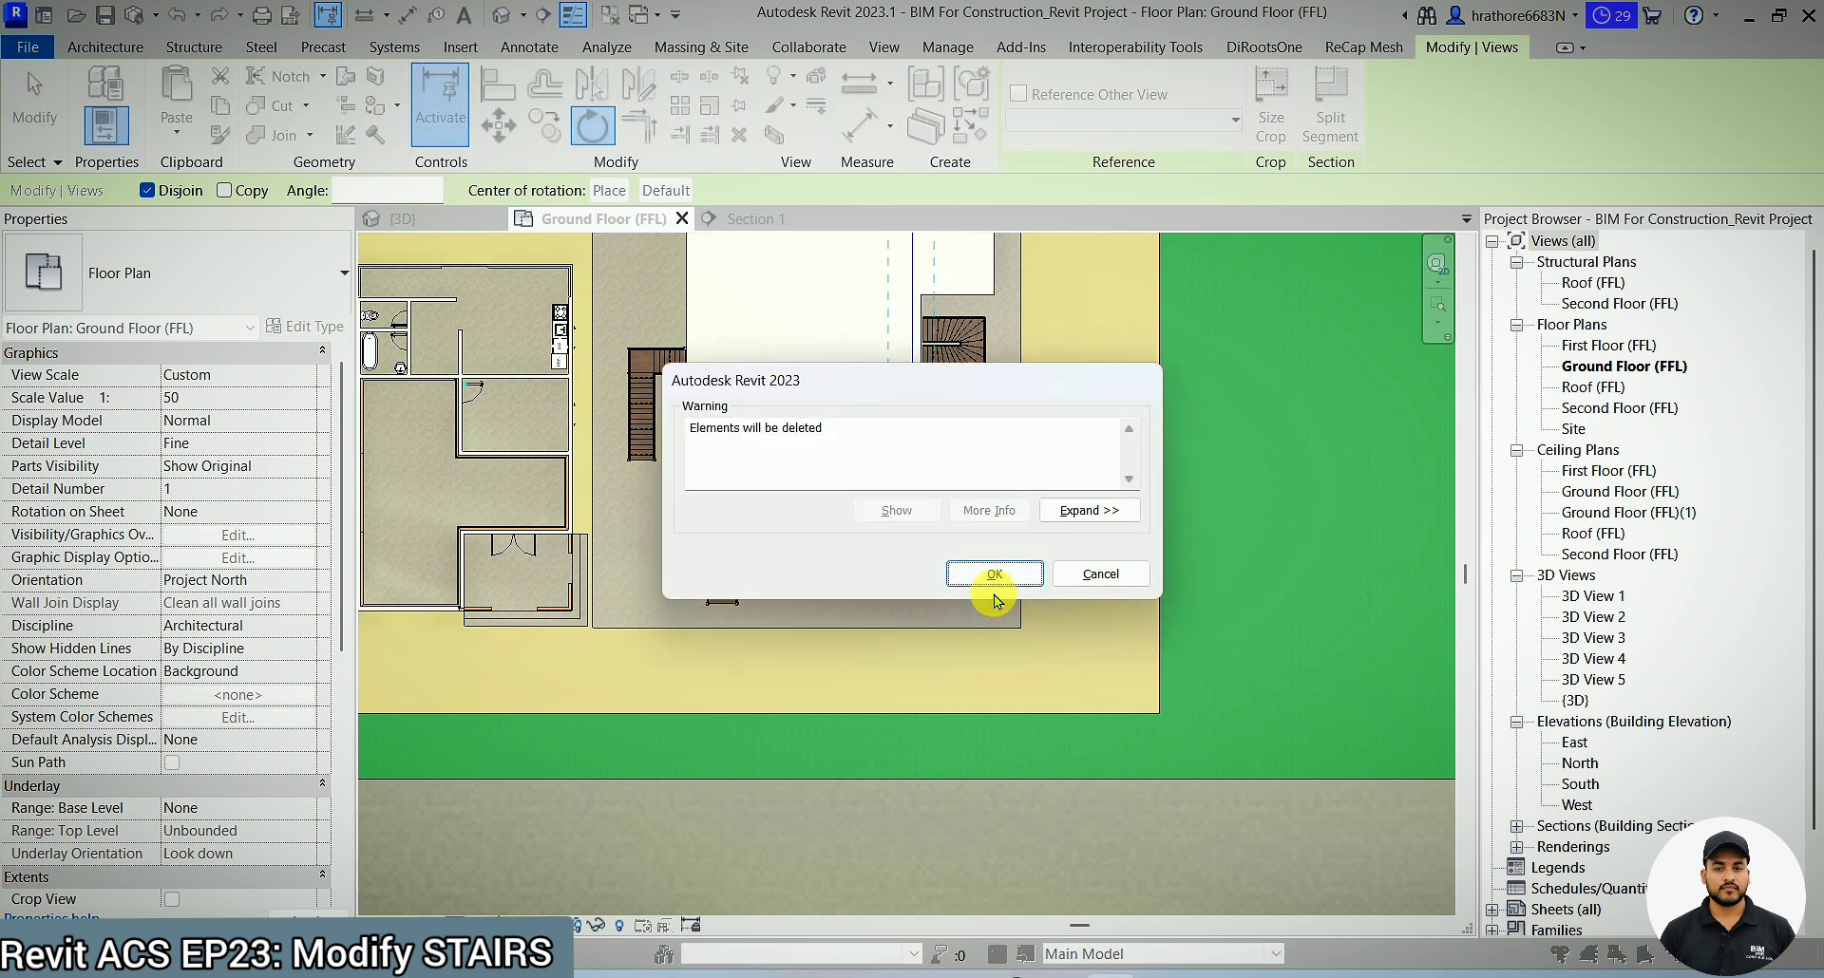
left_click(997, 581)
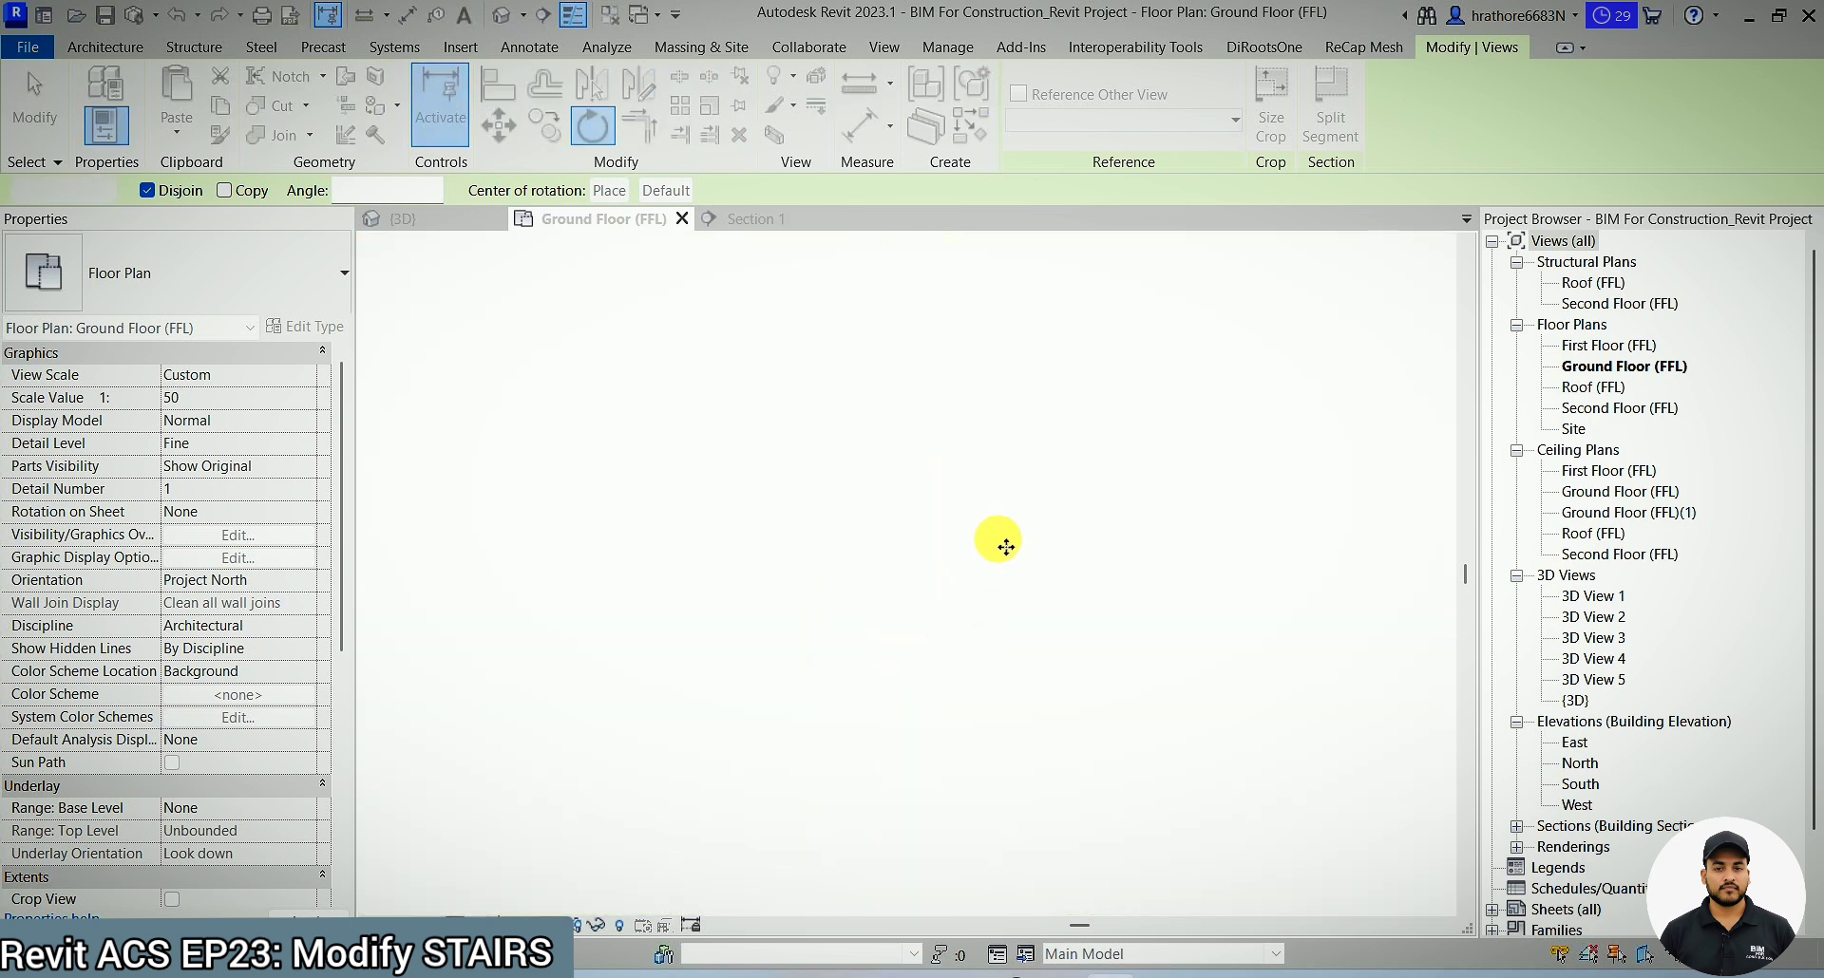
- Move the rotated section line down between the two east-side stairs and go to its section view
scroll(999, 539, "down", 5)
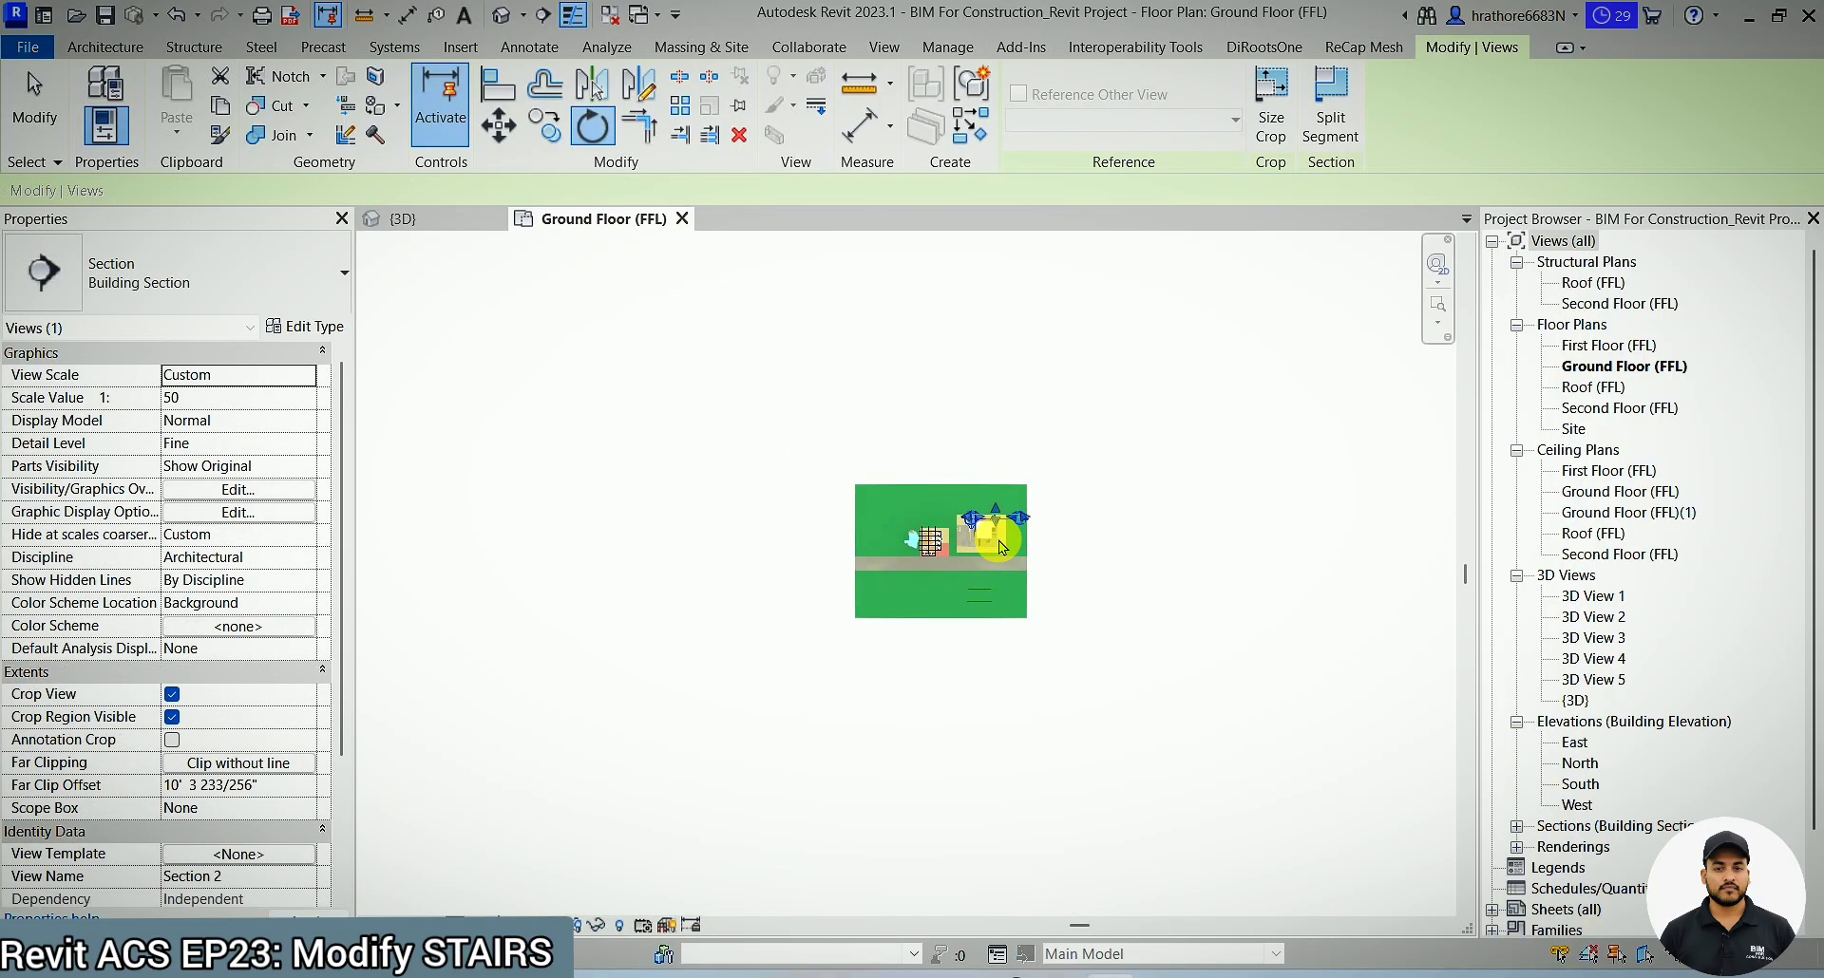
scroll(1013, 518, "up", 5)
scroll(1036, 418, "up", 5)
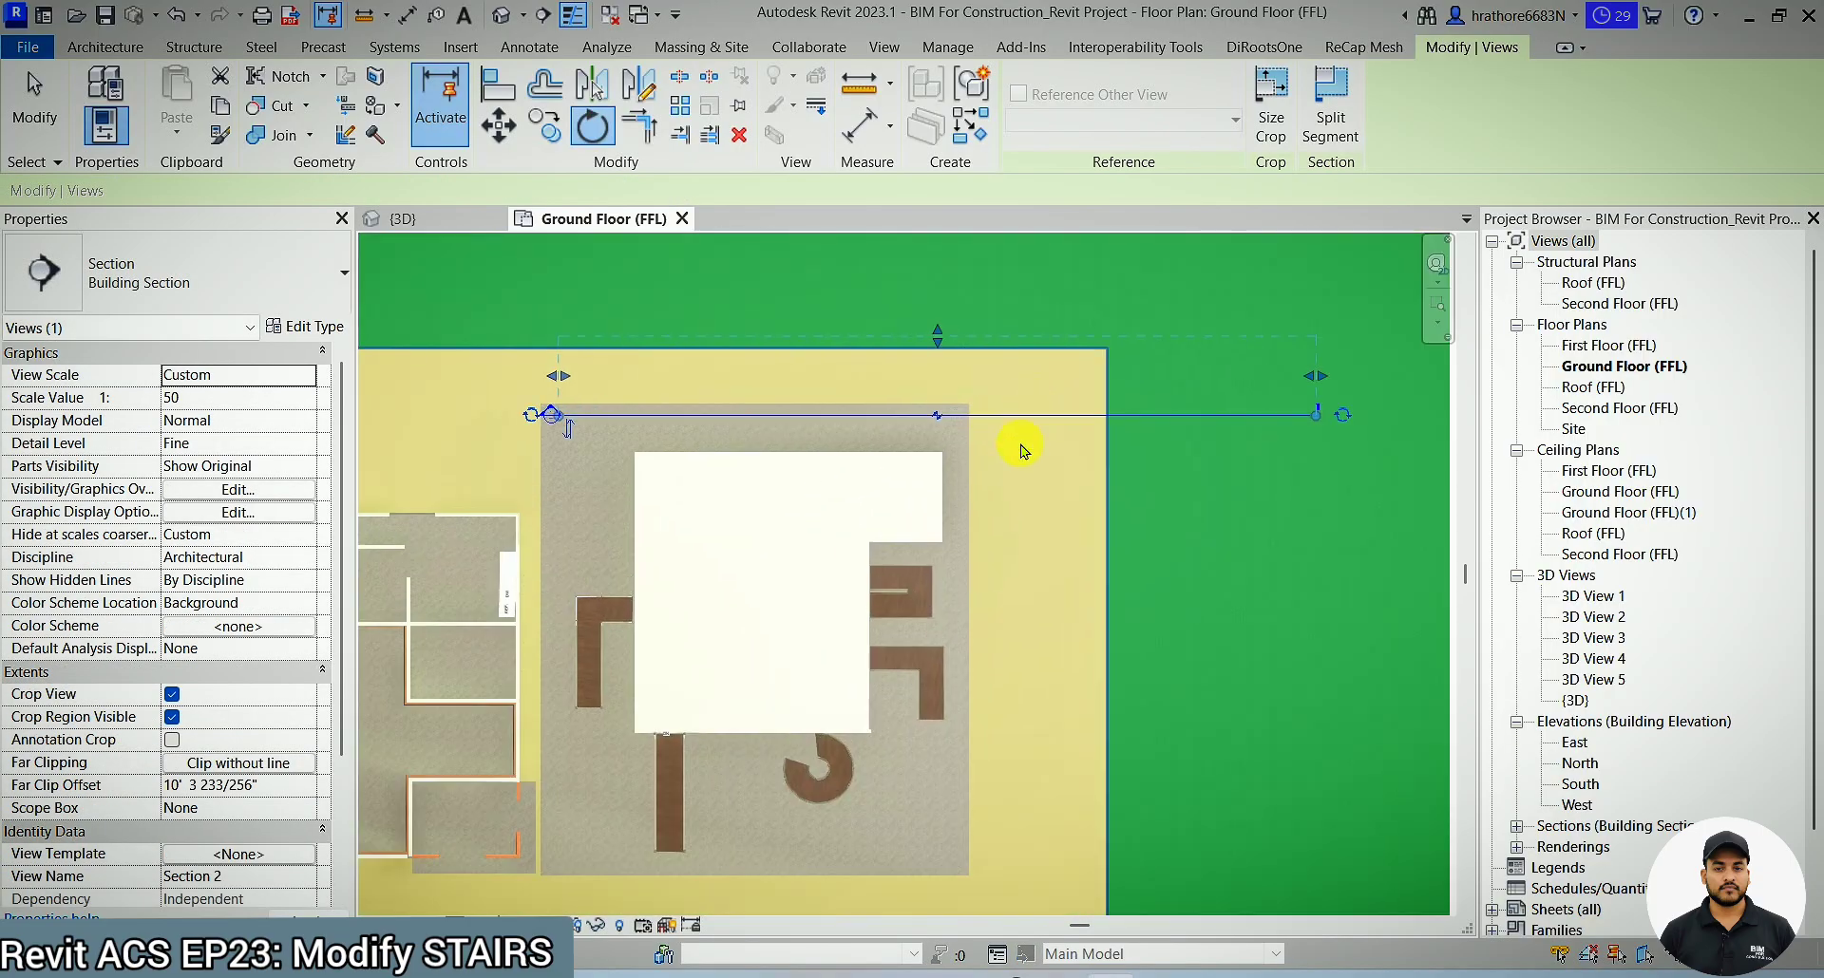
key("Escape")
left_click_drag(1023, 590, 1005, 635)
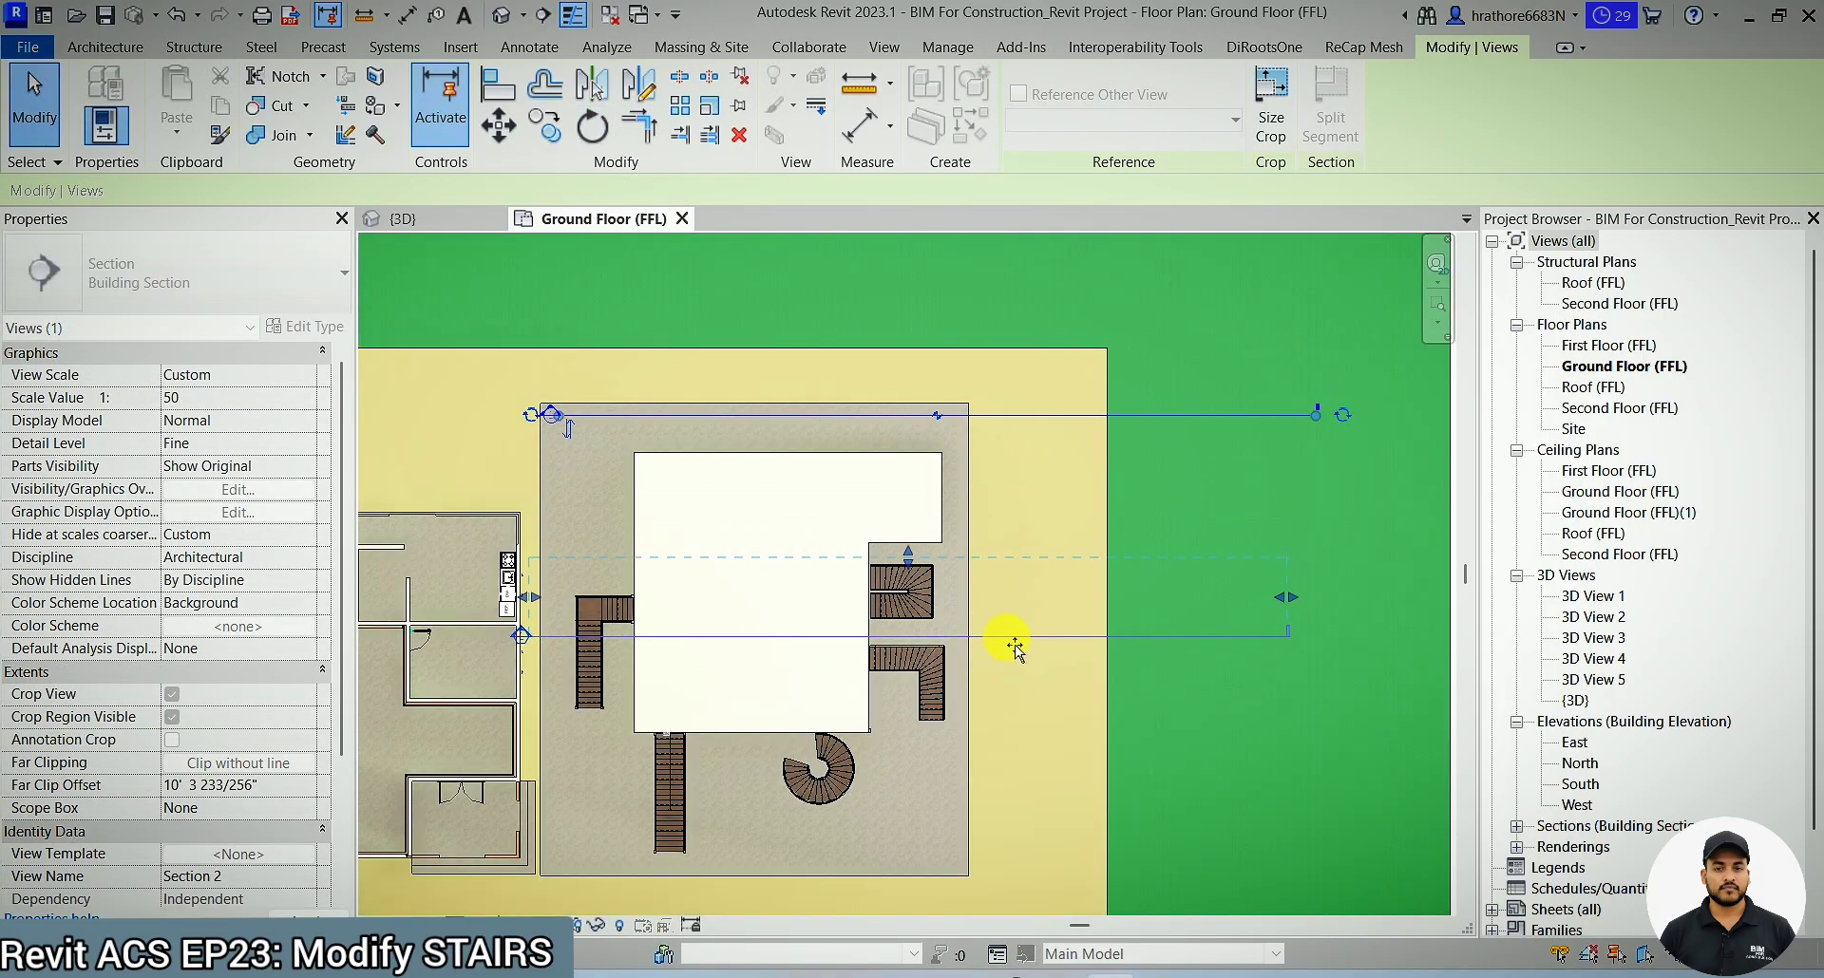
right_click(1014, 635)
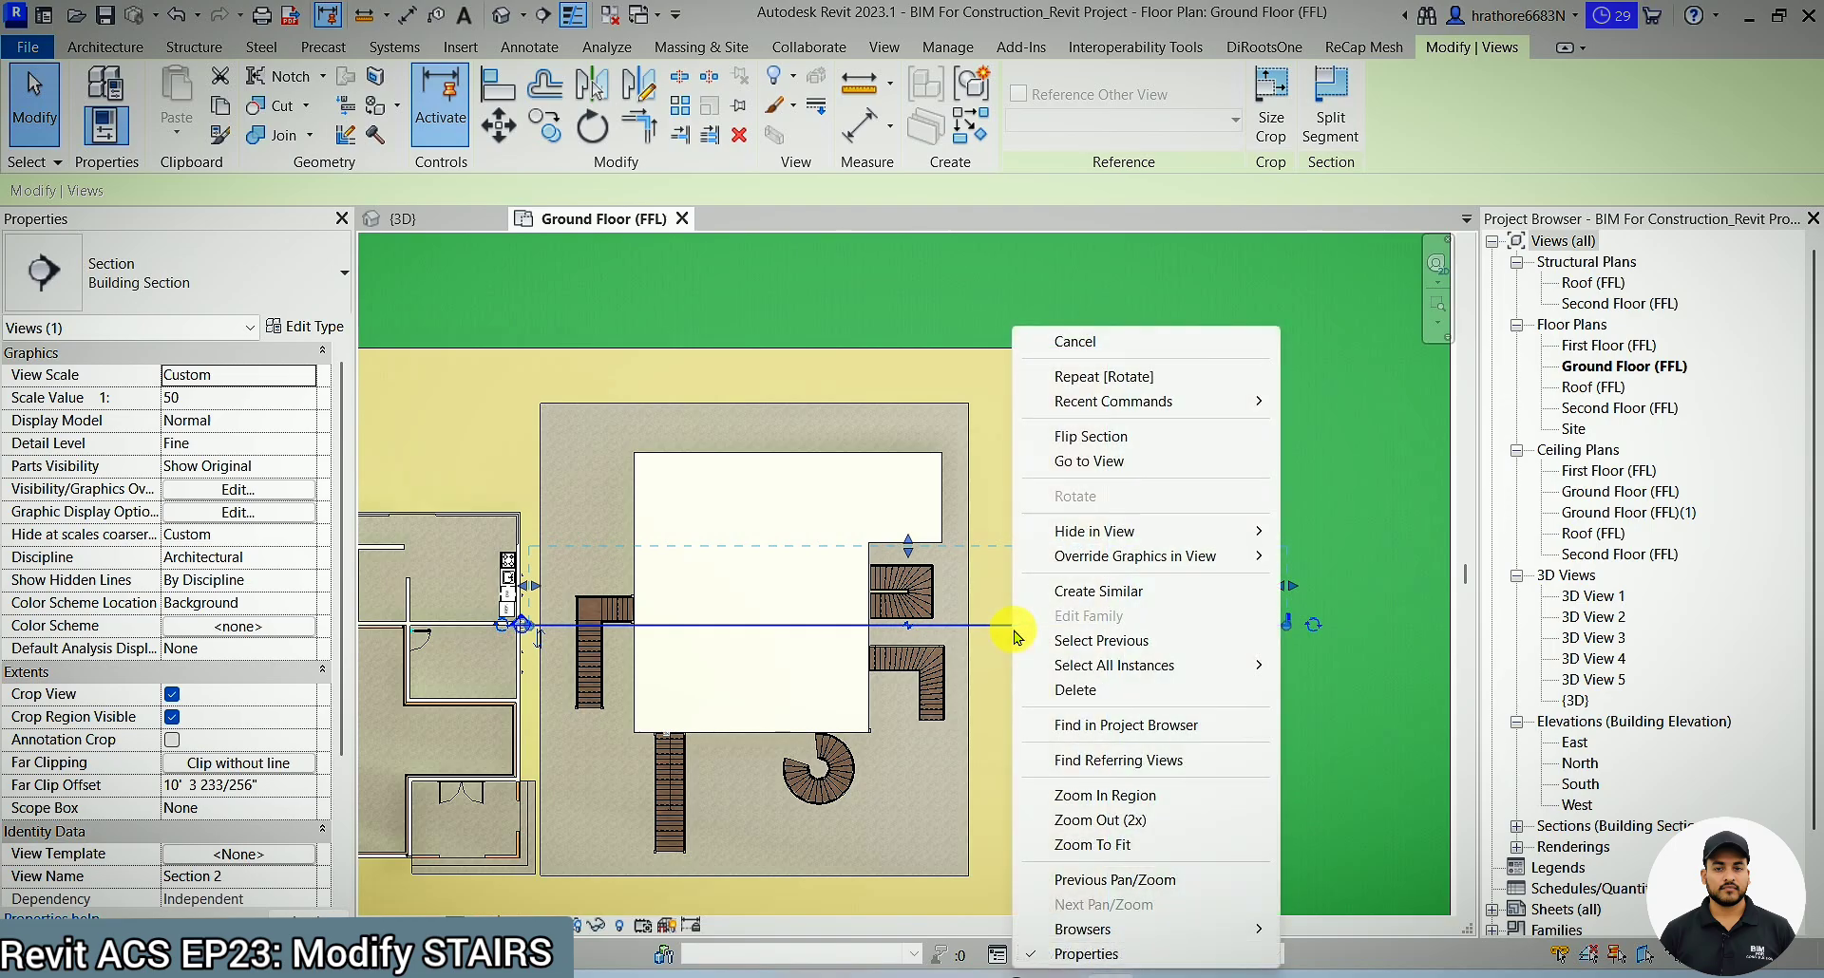
left_click(1107, 465)
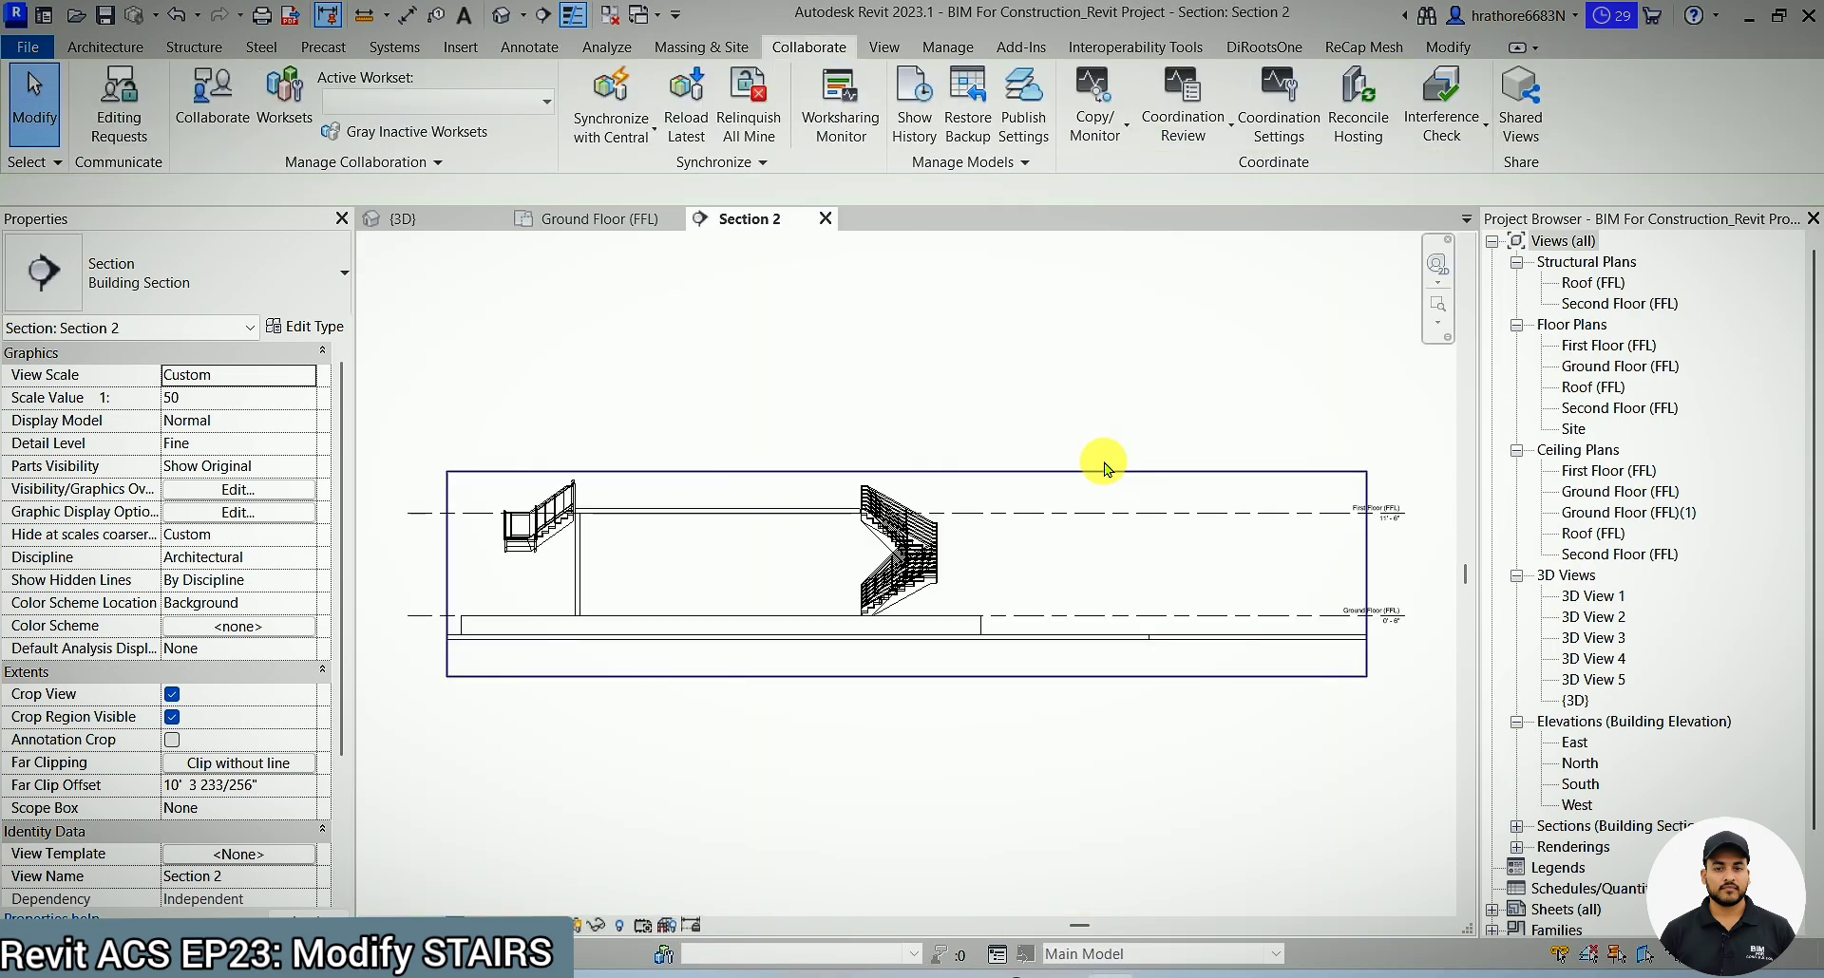
- Extend the top of the Section 2 crop region upward past the Roof (FFL) level and deselect it
left_click(1005, 471)
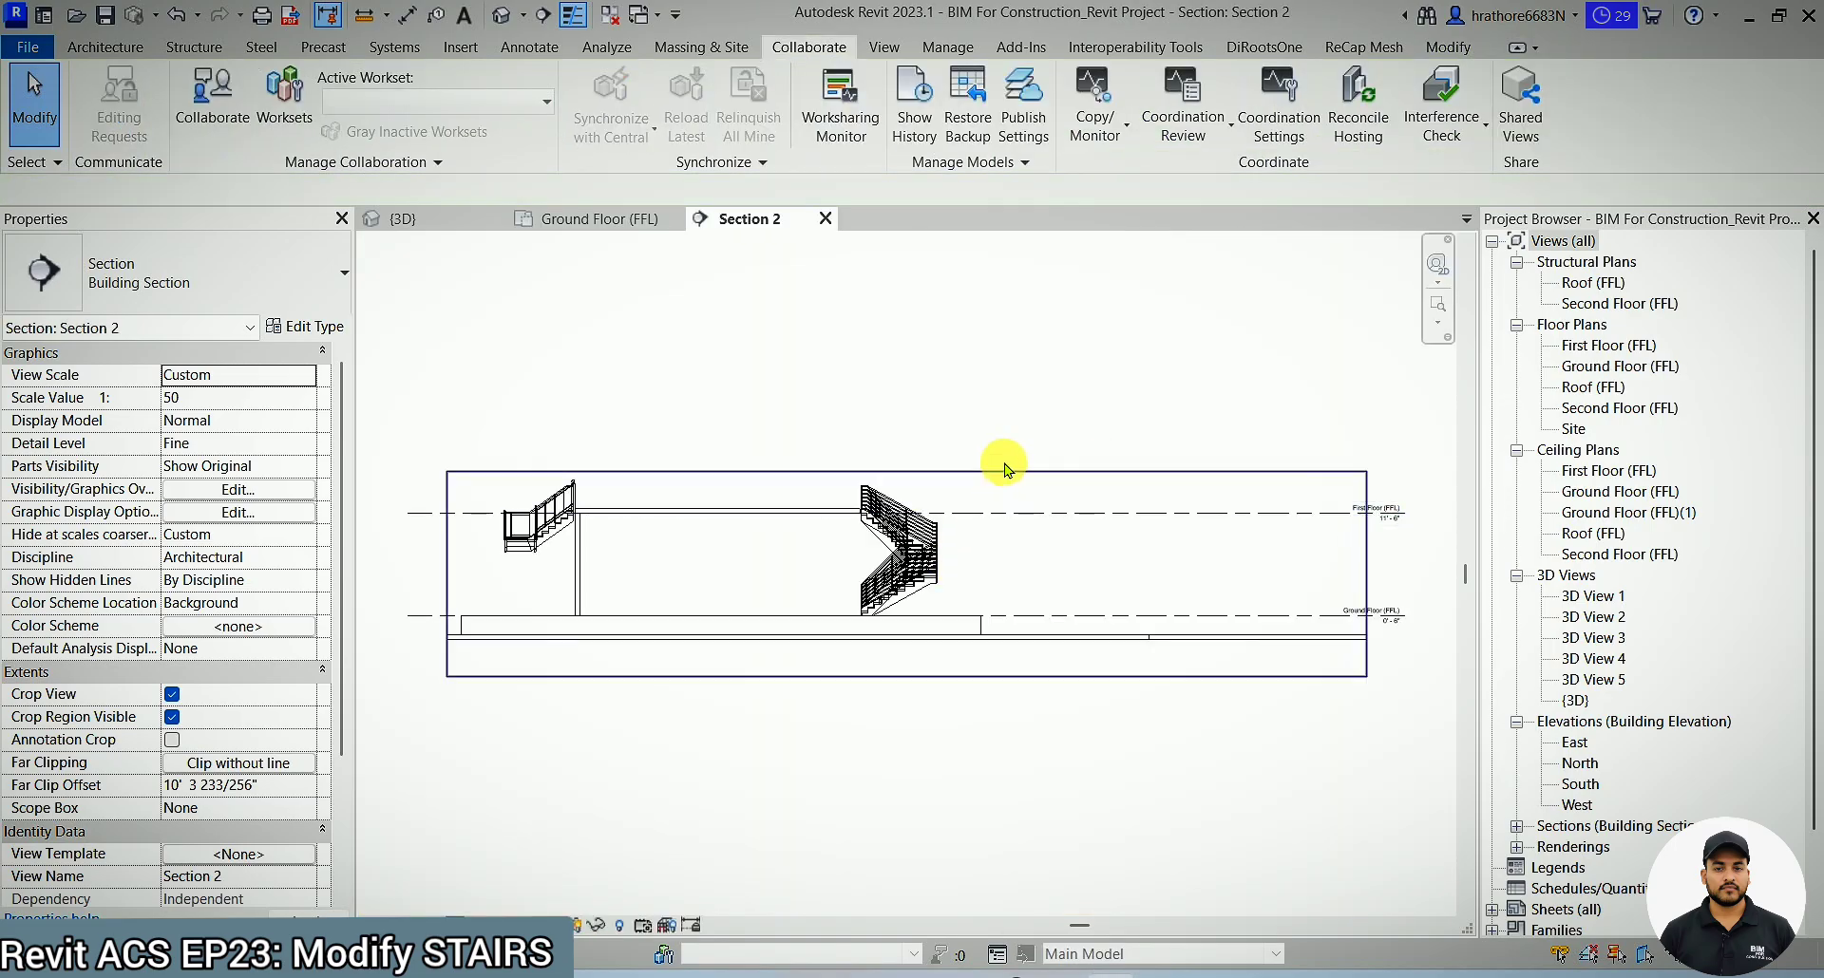
scroll(979, 489, "down", 3)
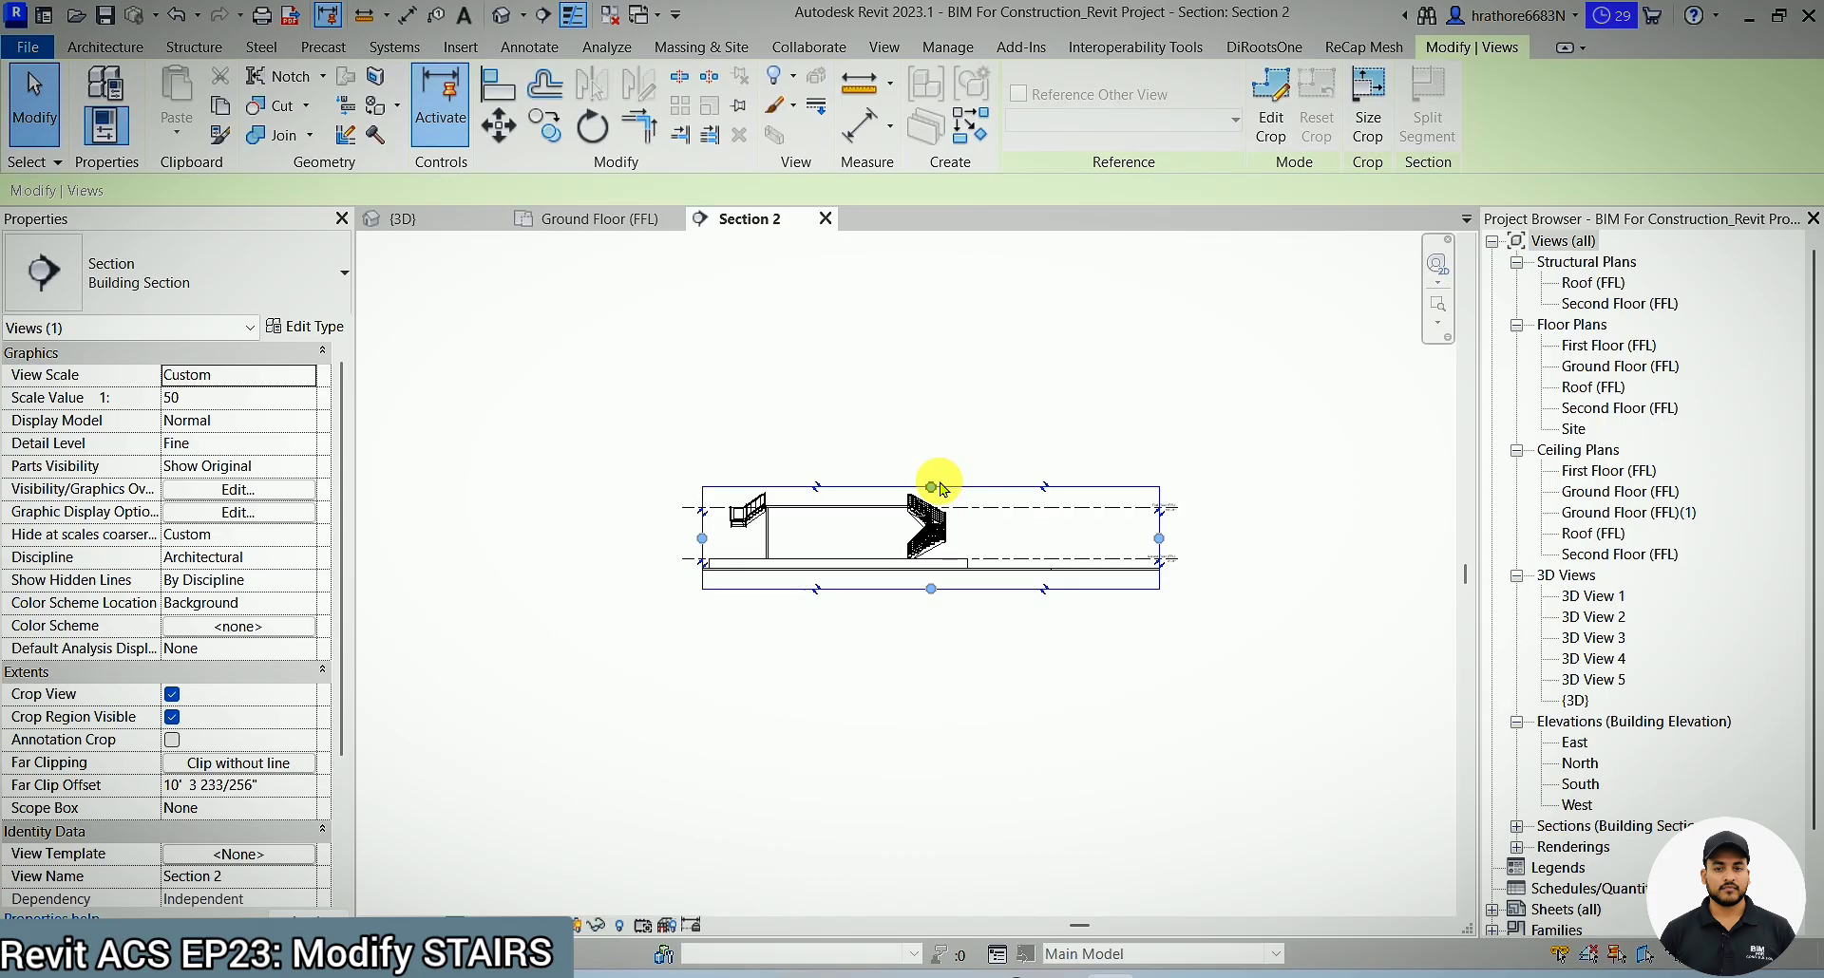
left_click_drag(933, 486, 947, 343)
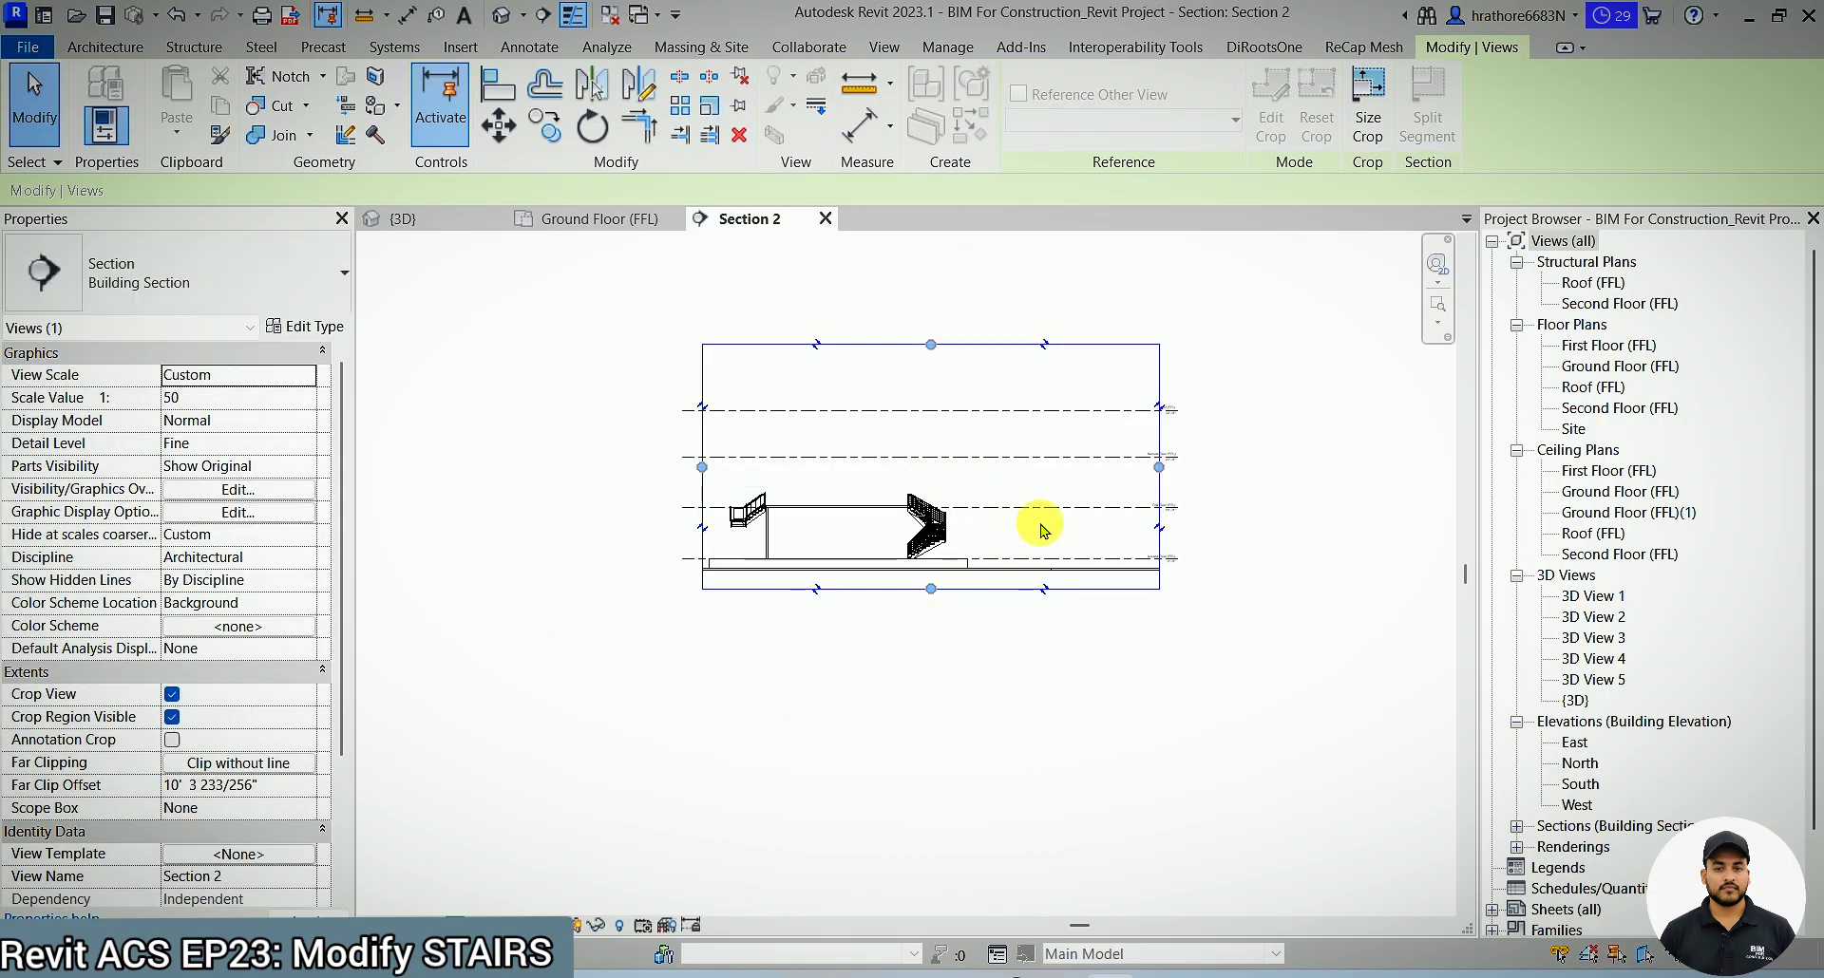
scroll(1102, 574, "up", 3)
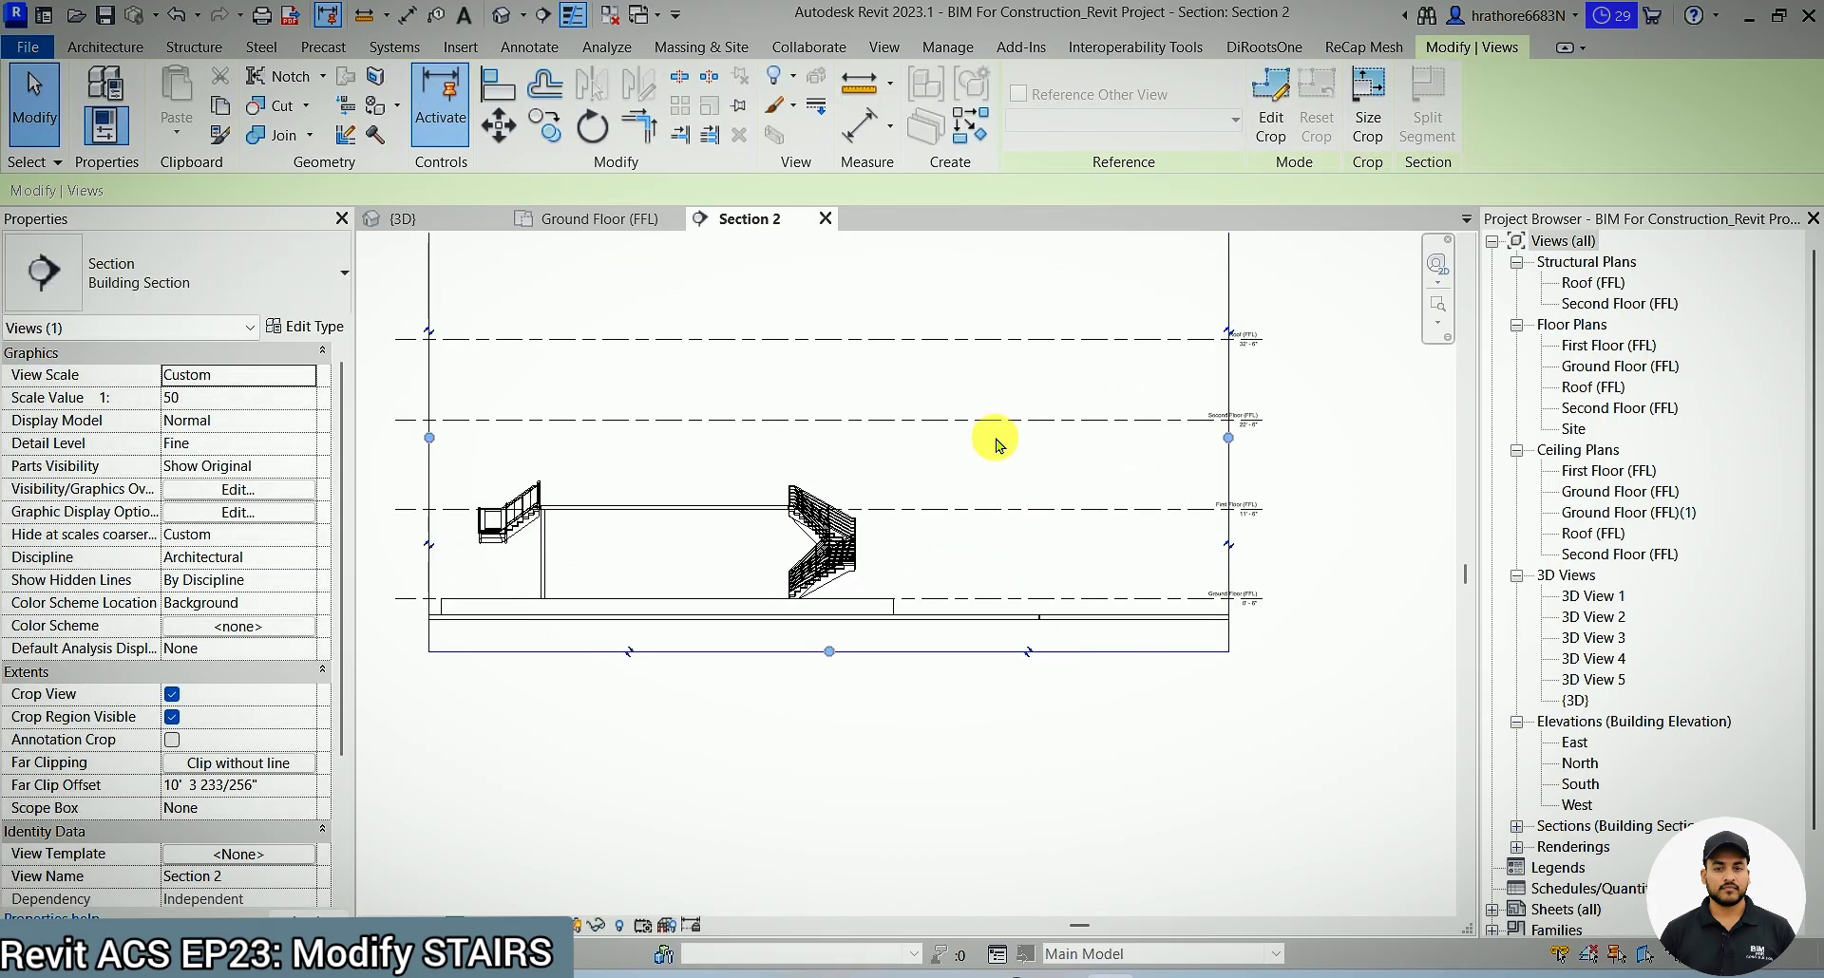
key("Escape")
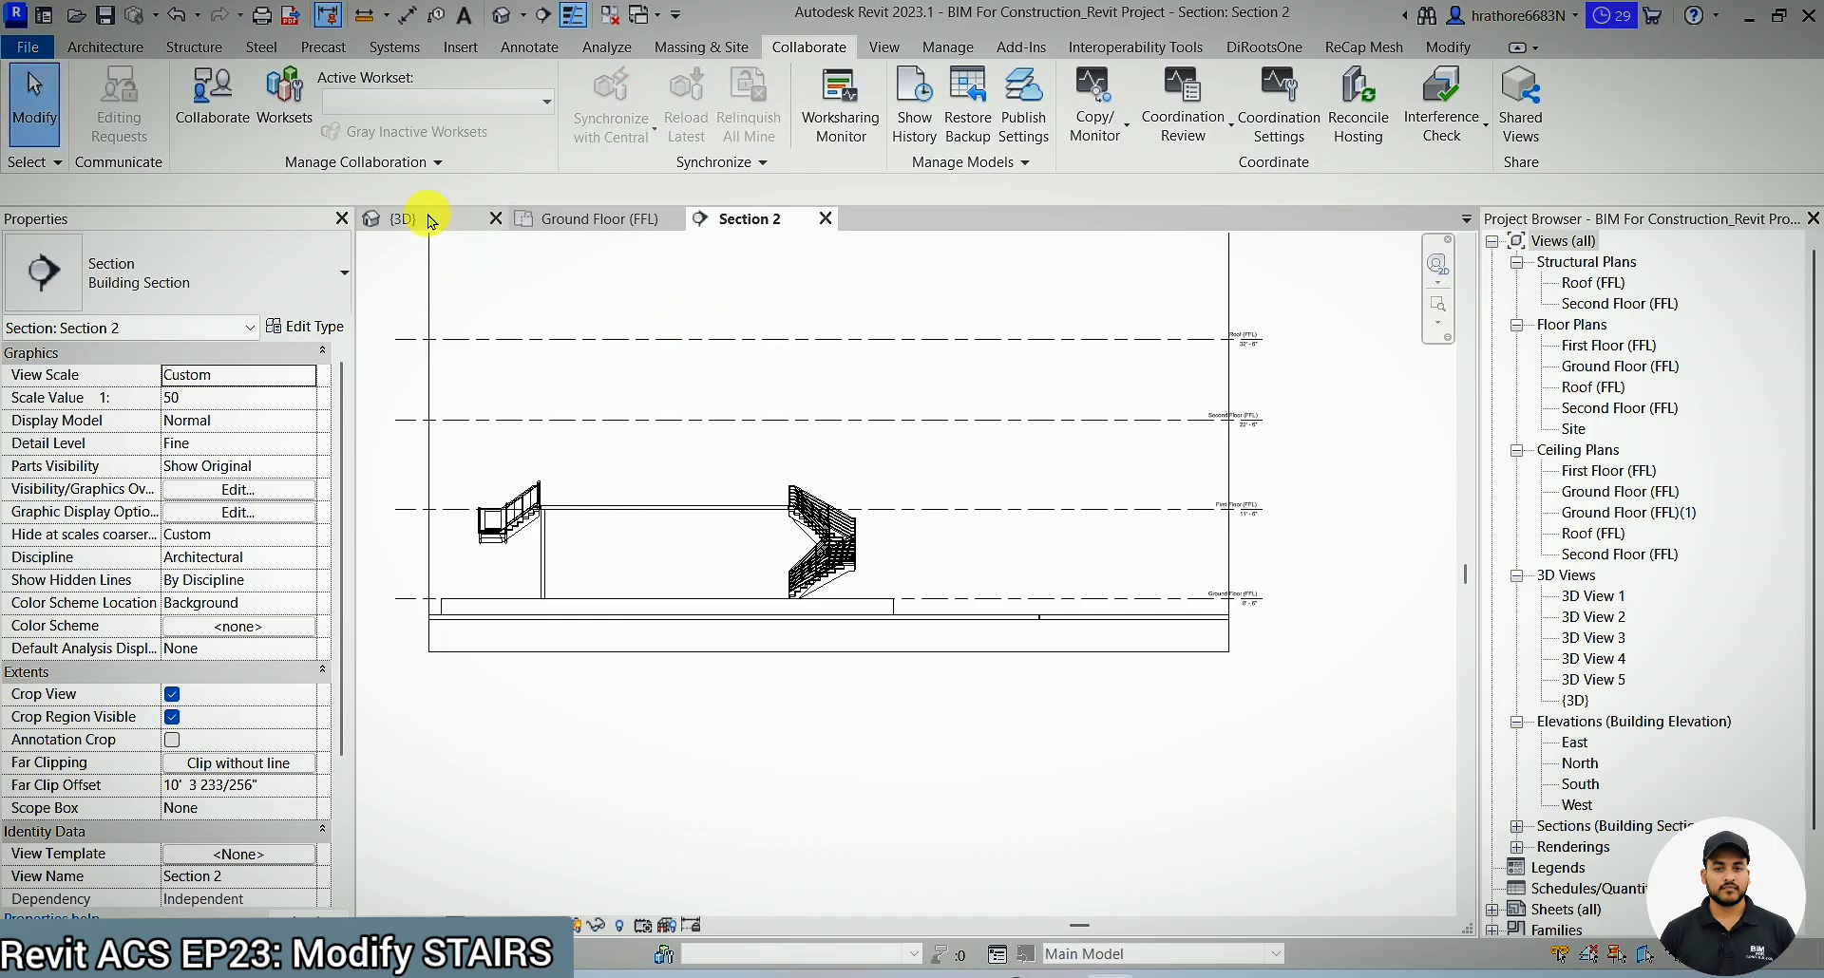
- In Section 2, make the U-shaped stair multistory by connecting it to the Second Floor (FFL) and Roof (FFL) levels
left_click(430, 220)
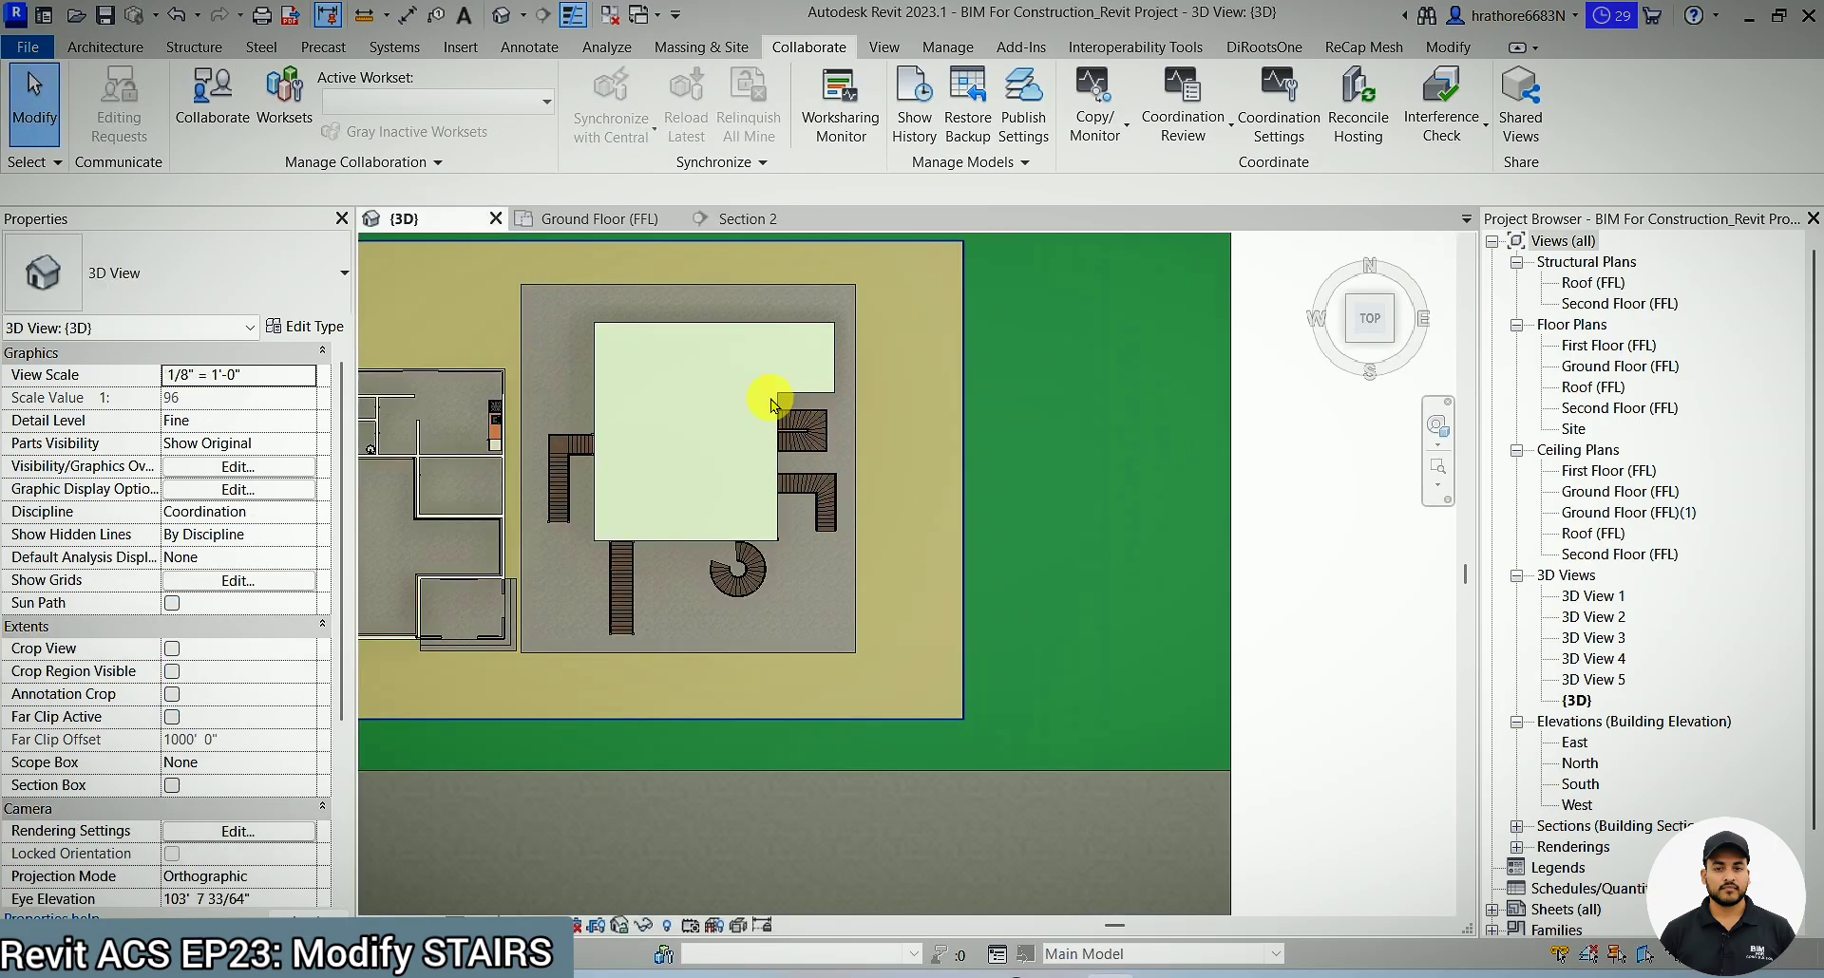
scroll(771, 405, "up", 5)
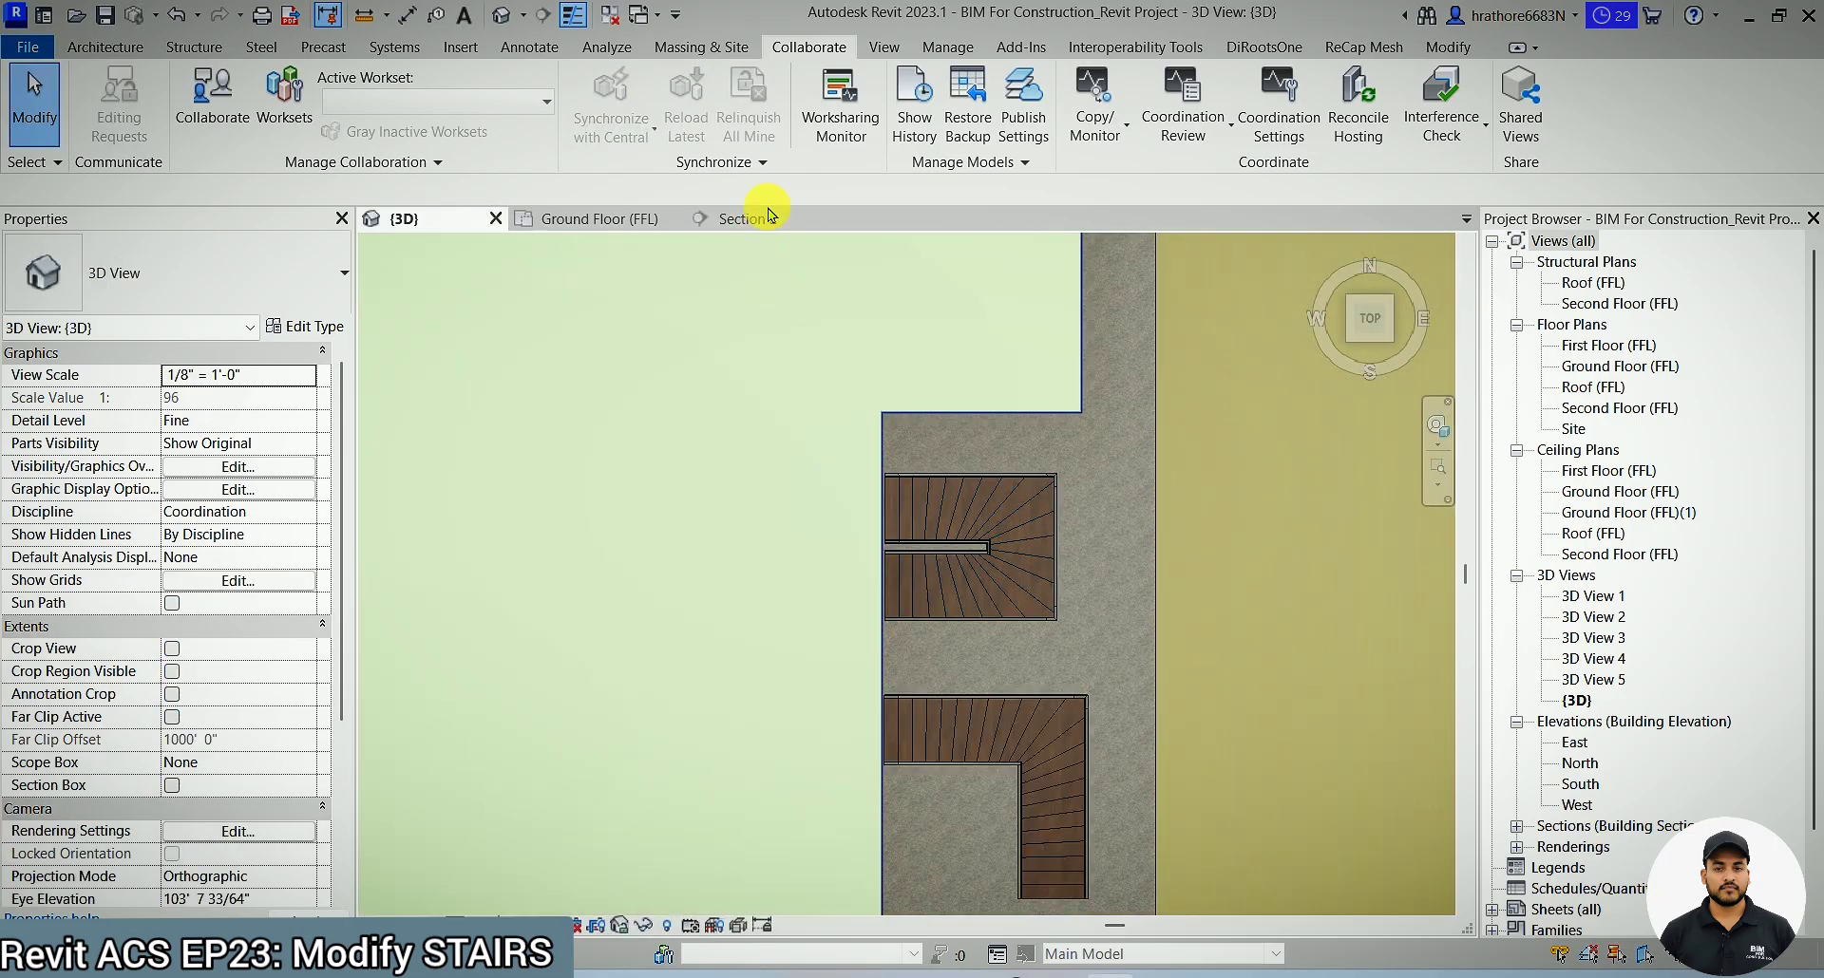
left_click(750, 221)
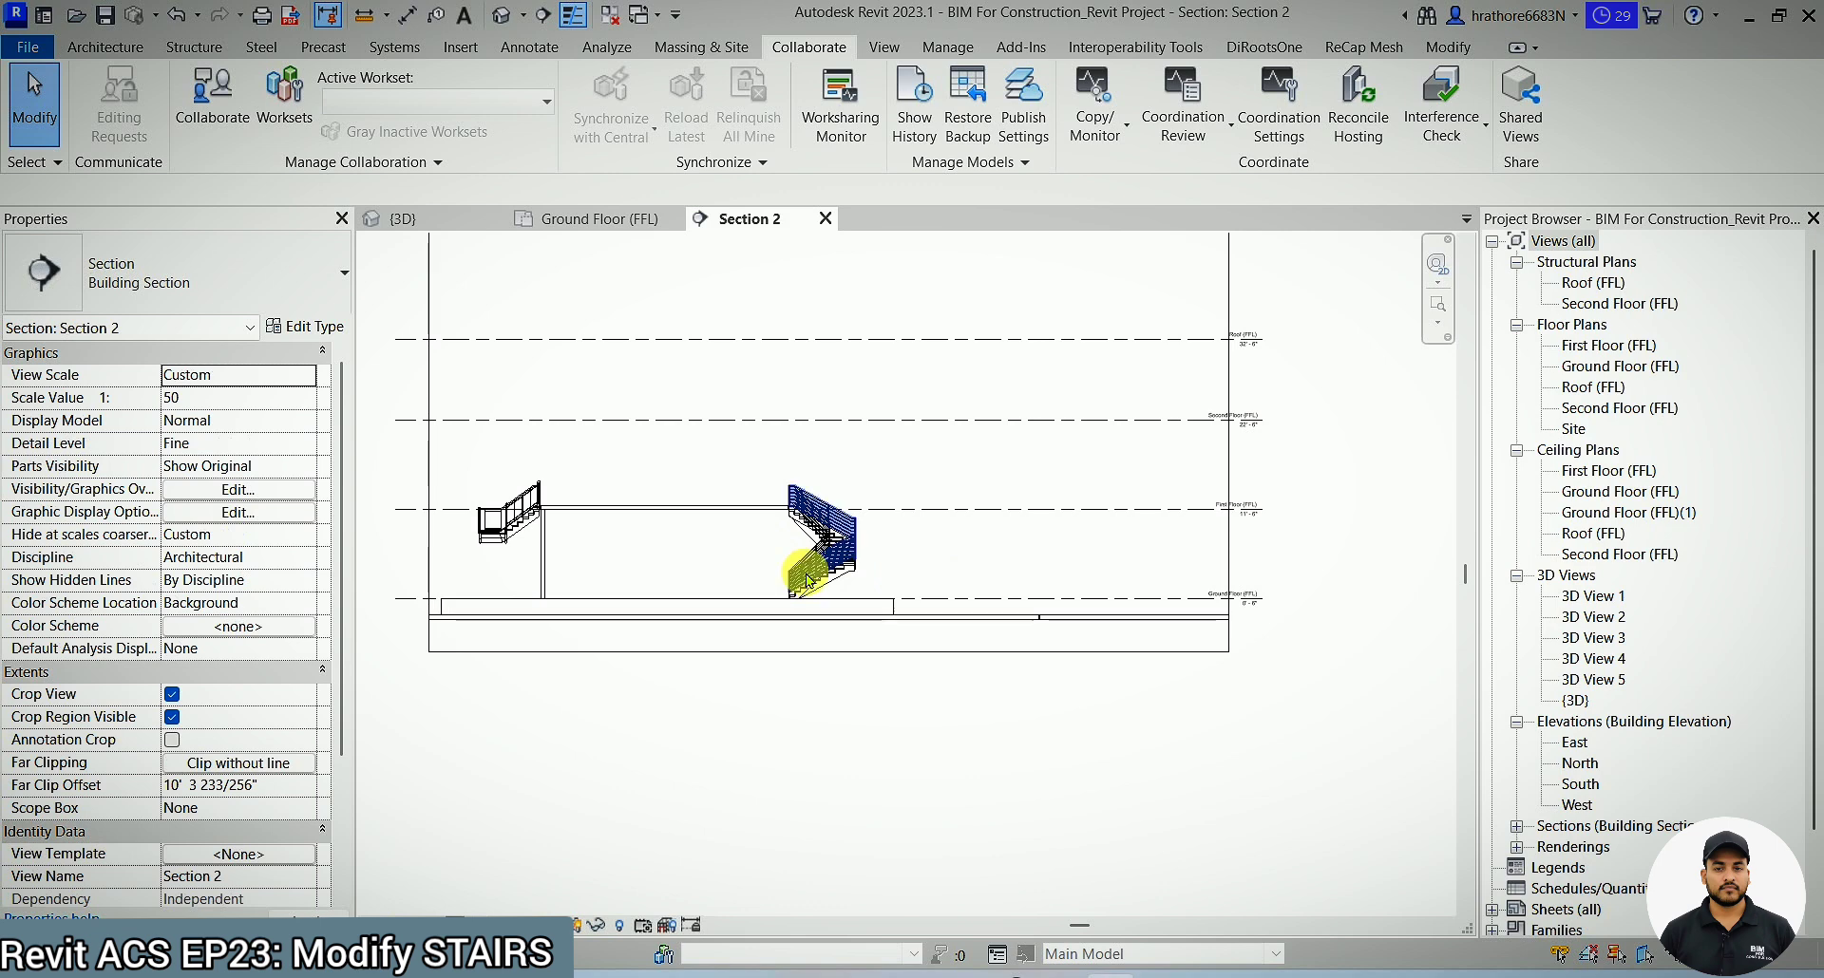
left_click(835, 585)
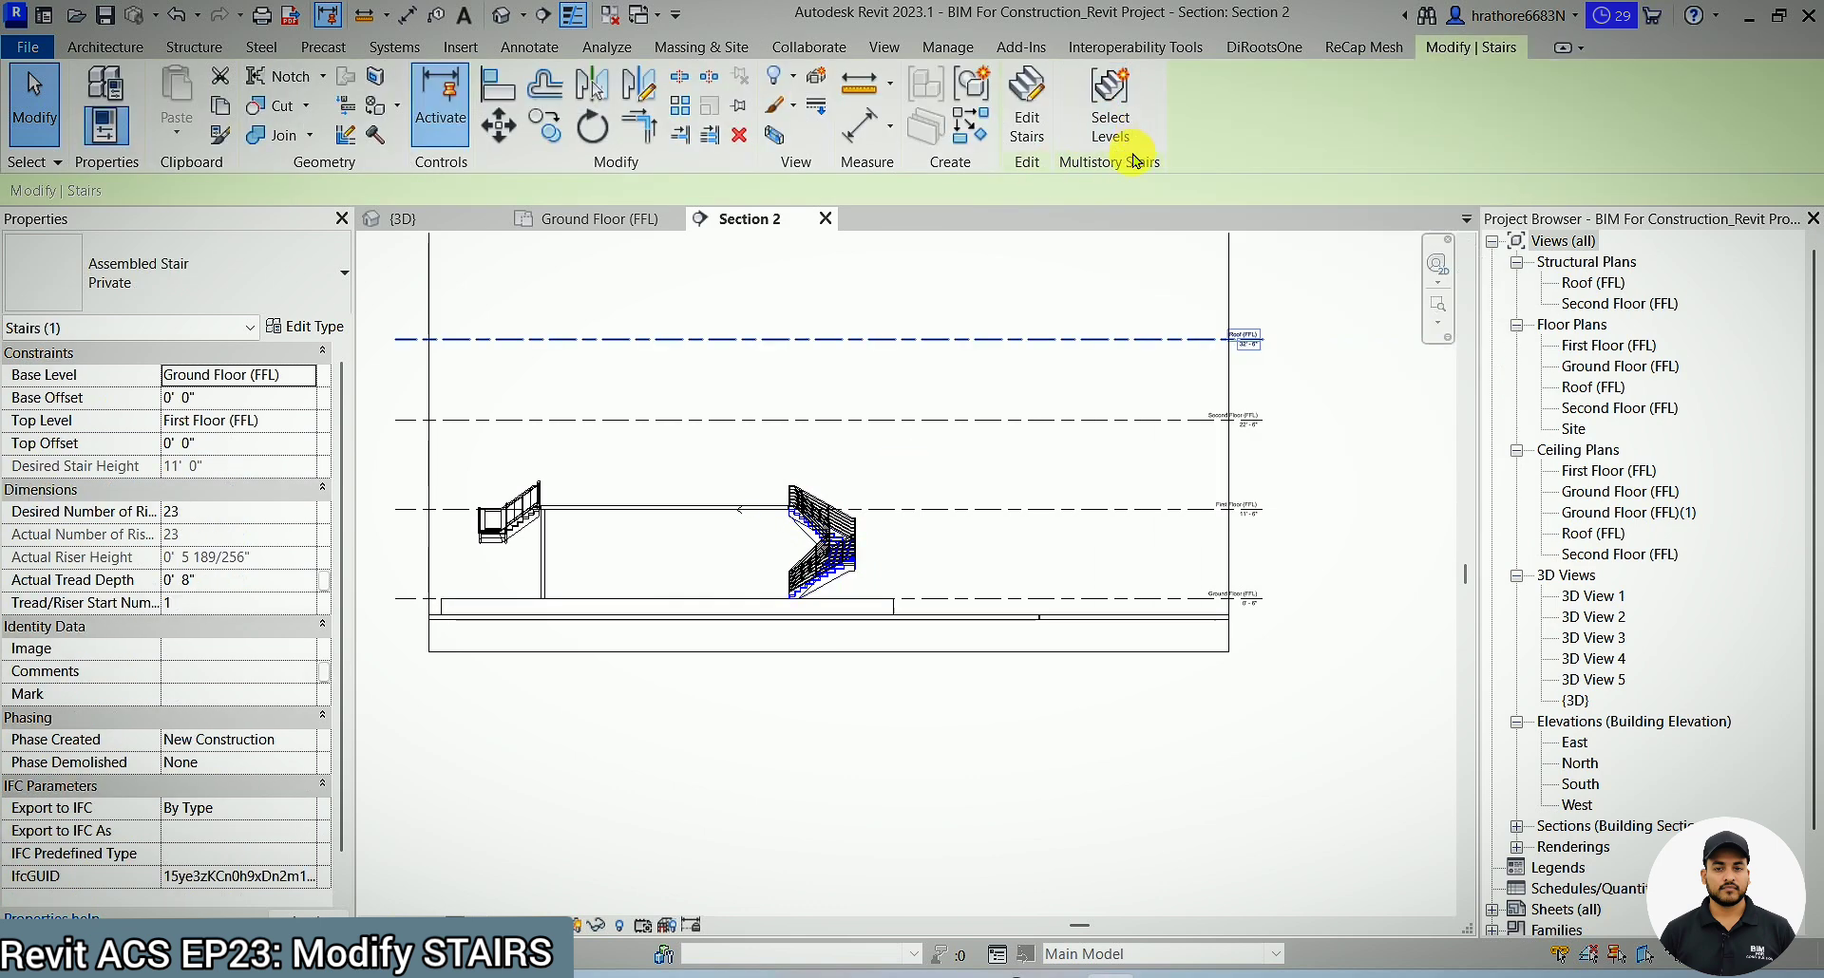
left_click(1117, 126)
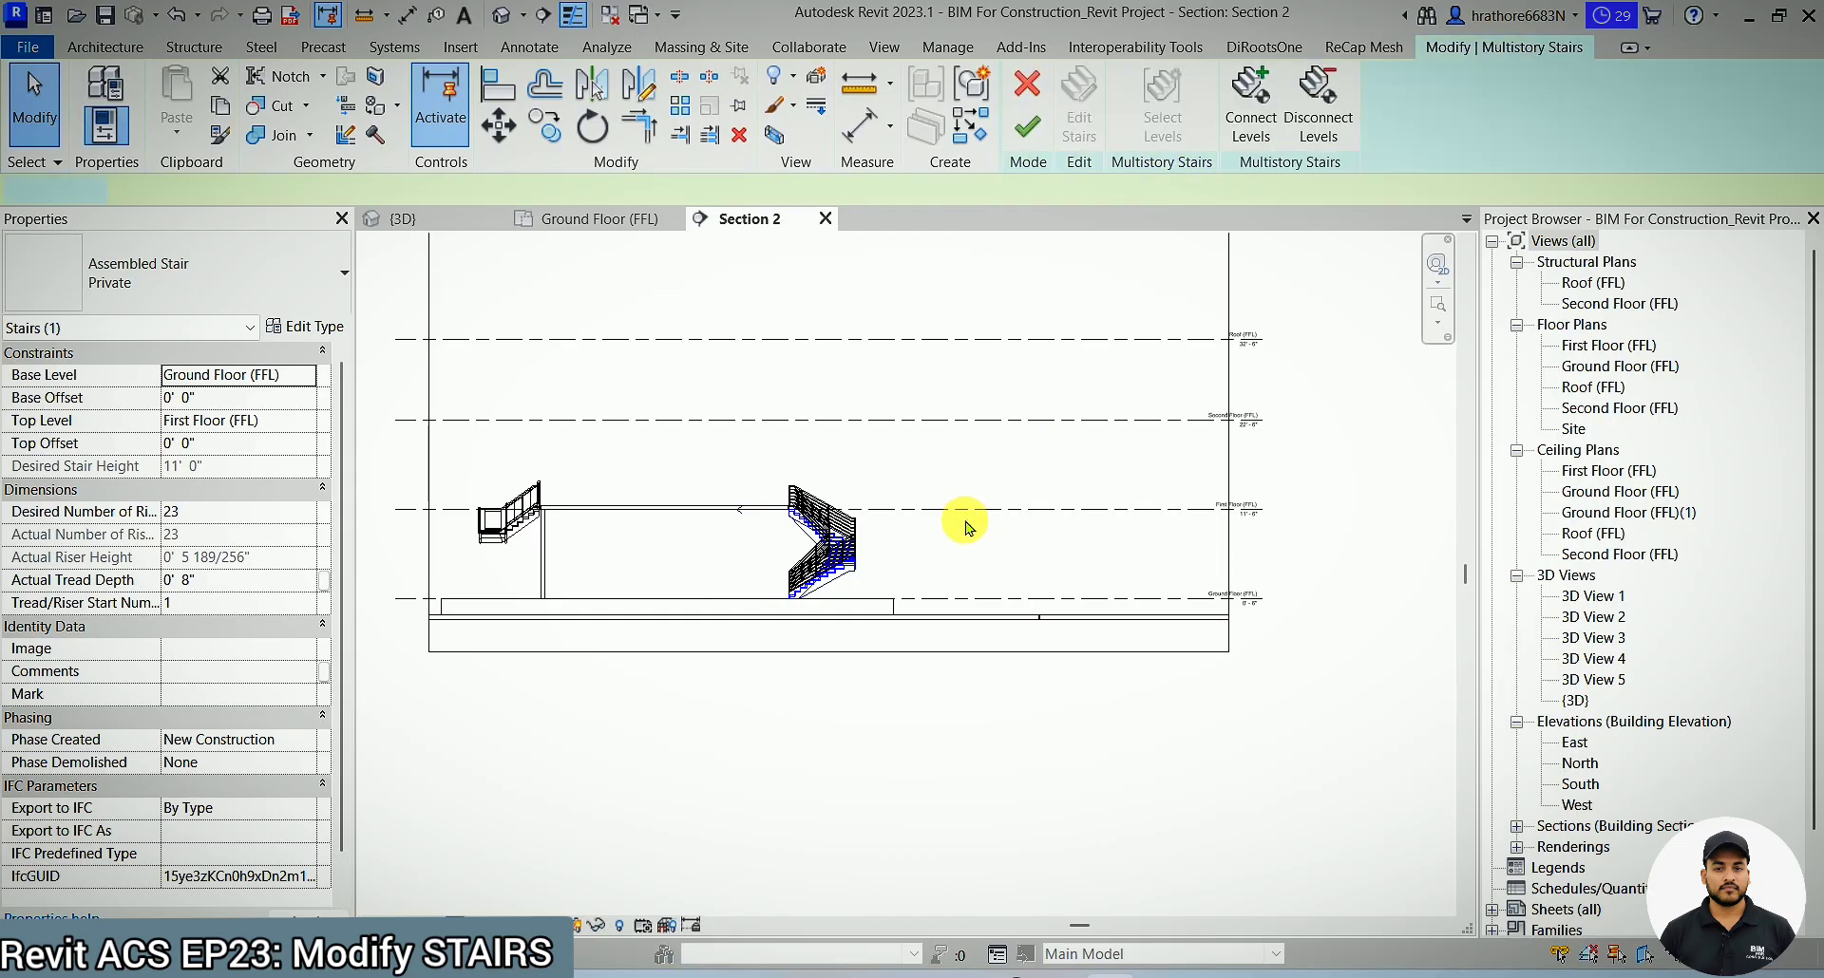
left_click_drag(985, 472, 981, 278)
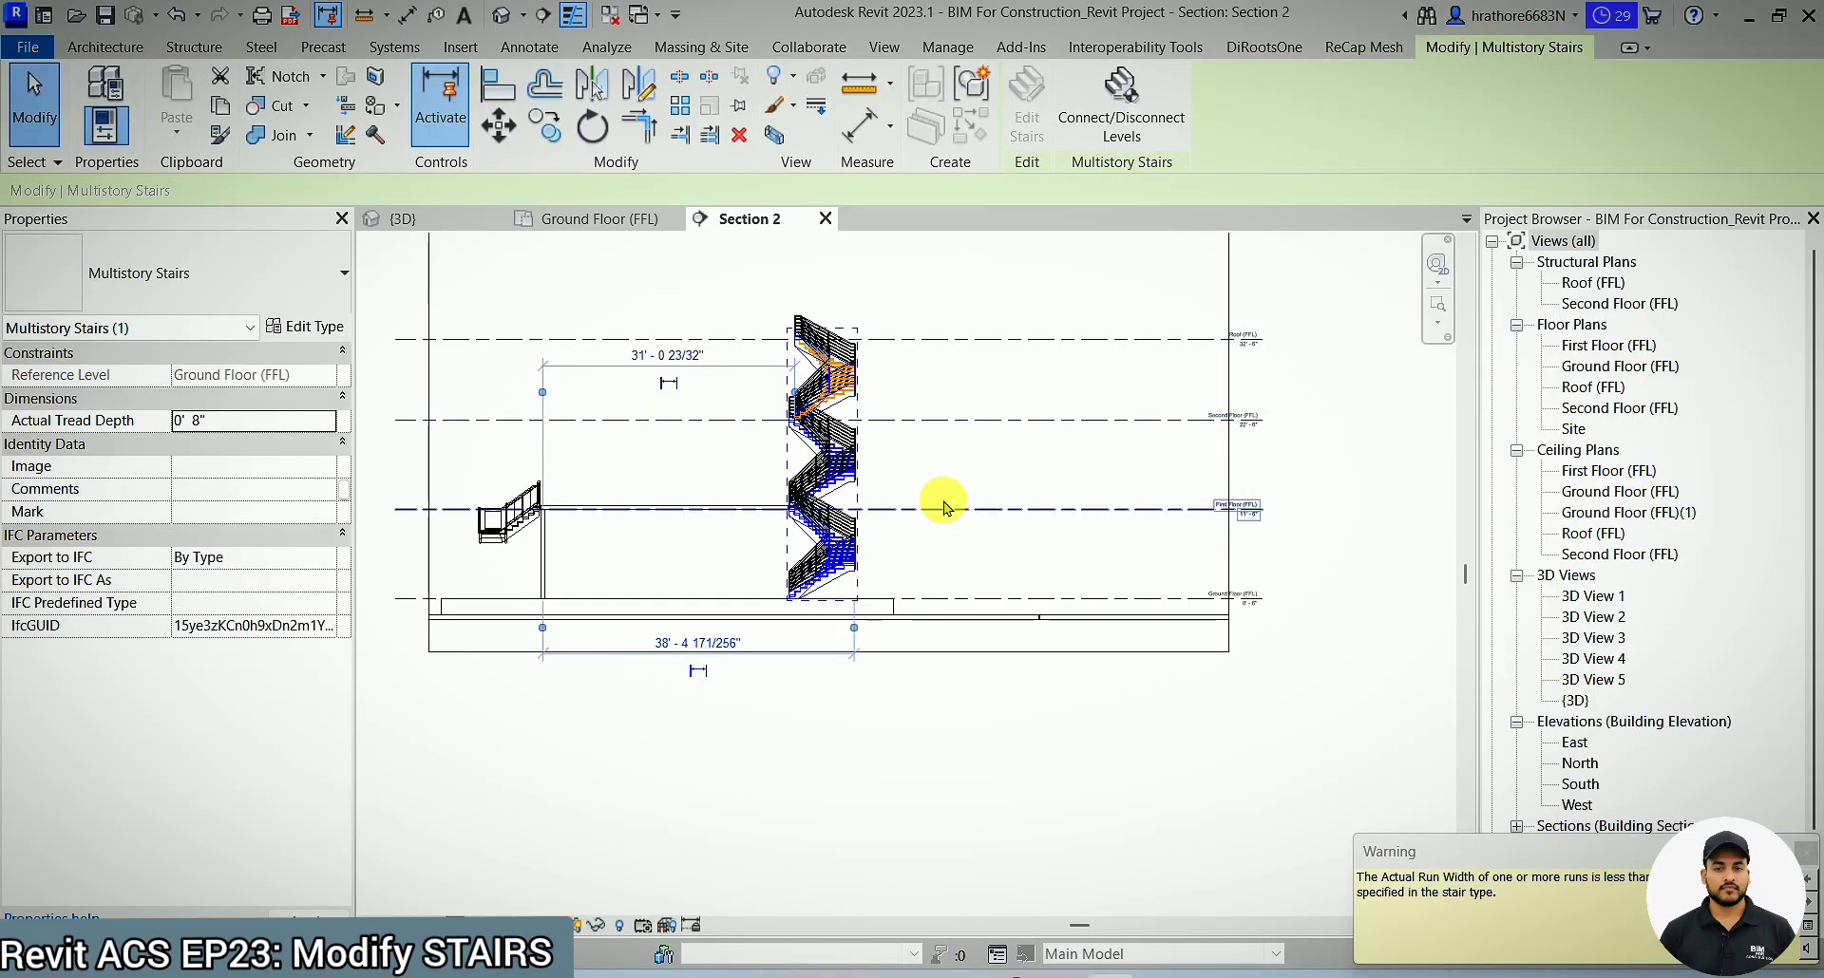
key("Escape")
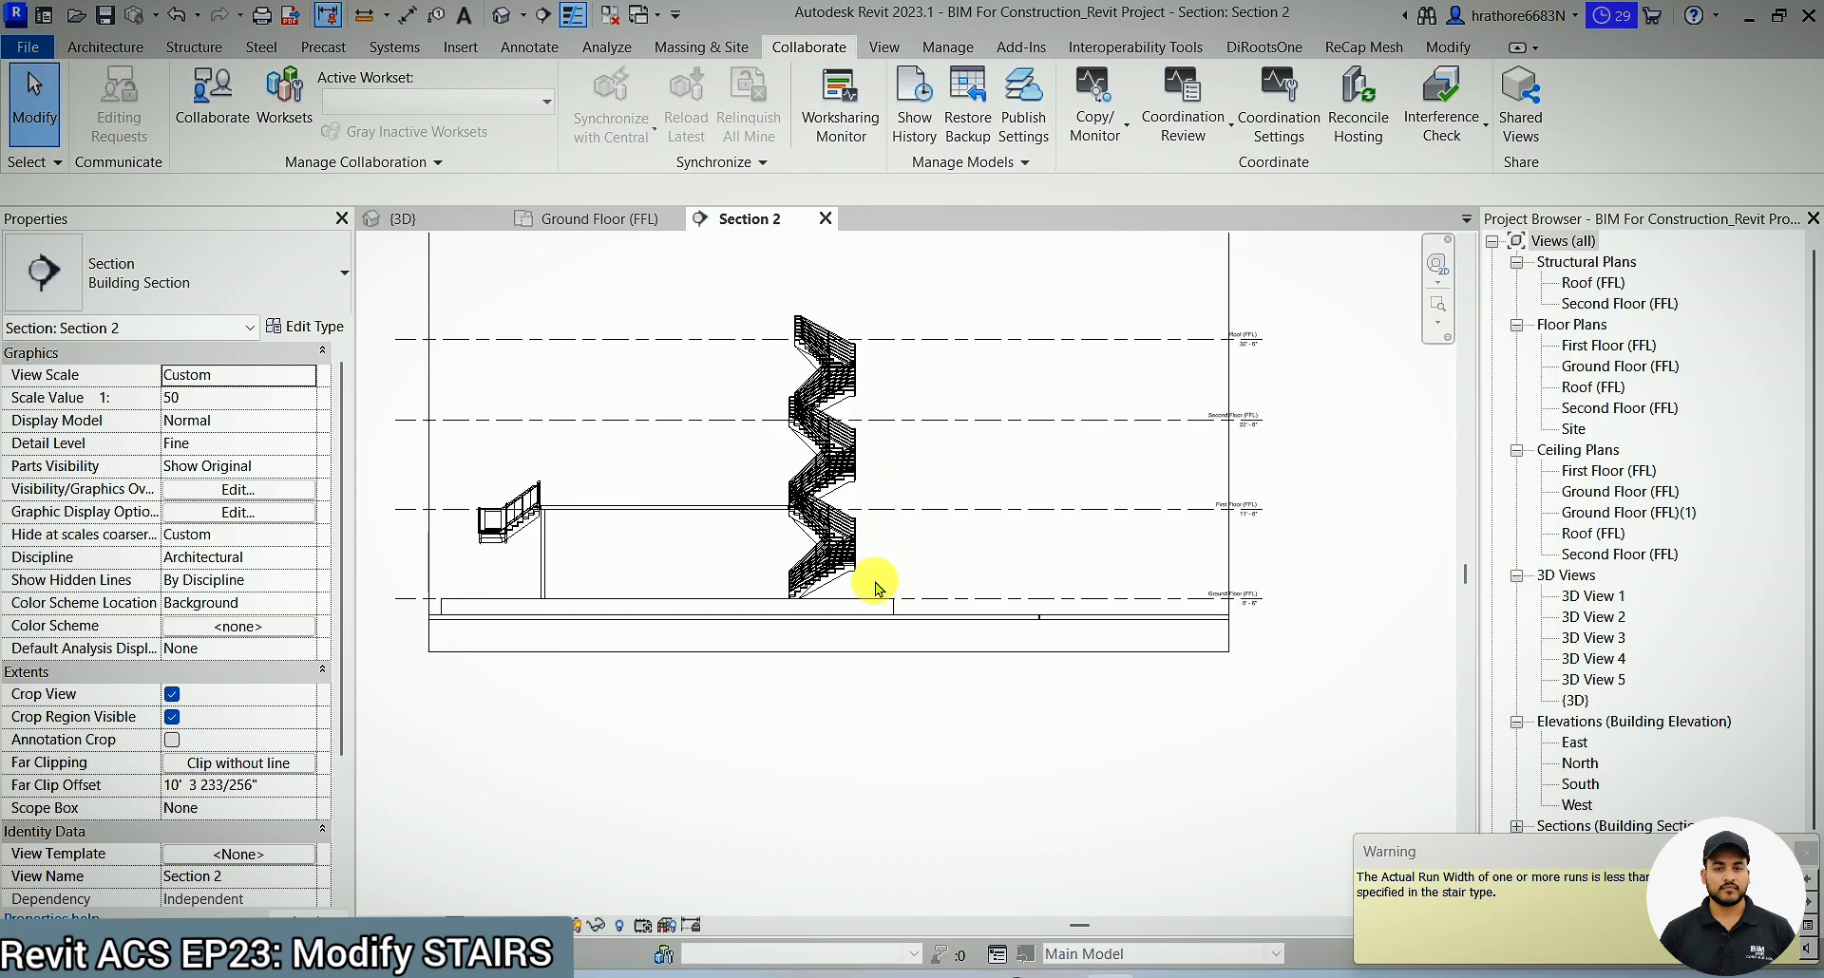
- Examine the multistory stair in the 3D view from an angled front view of the building
left_click(428, 216)
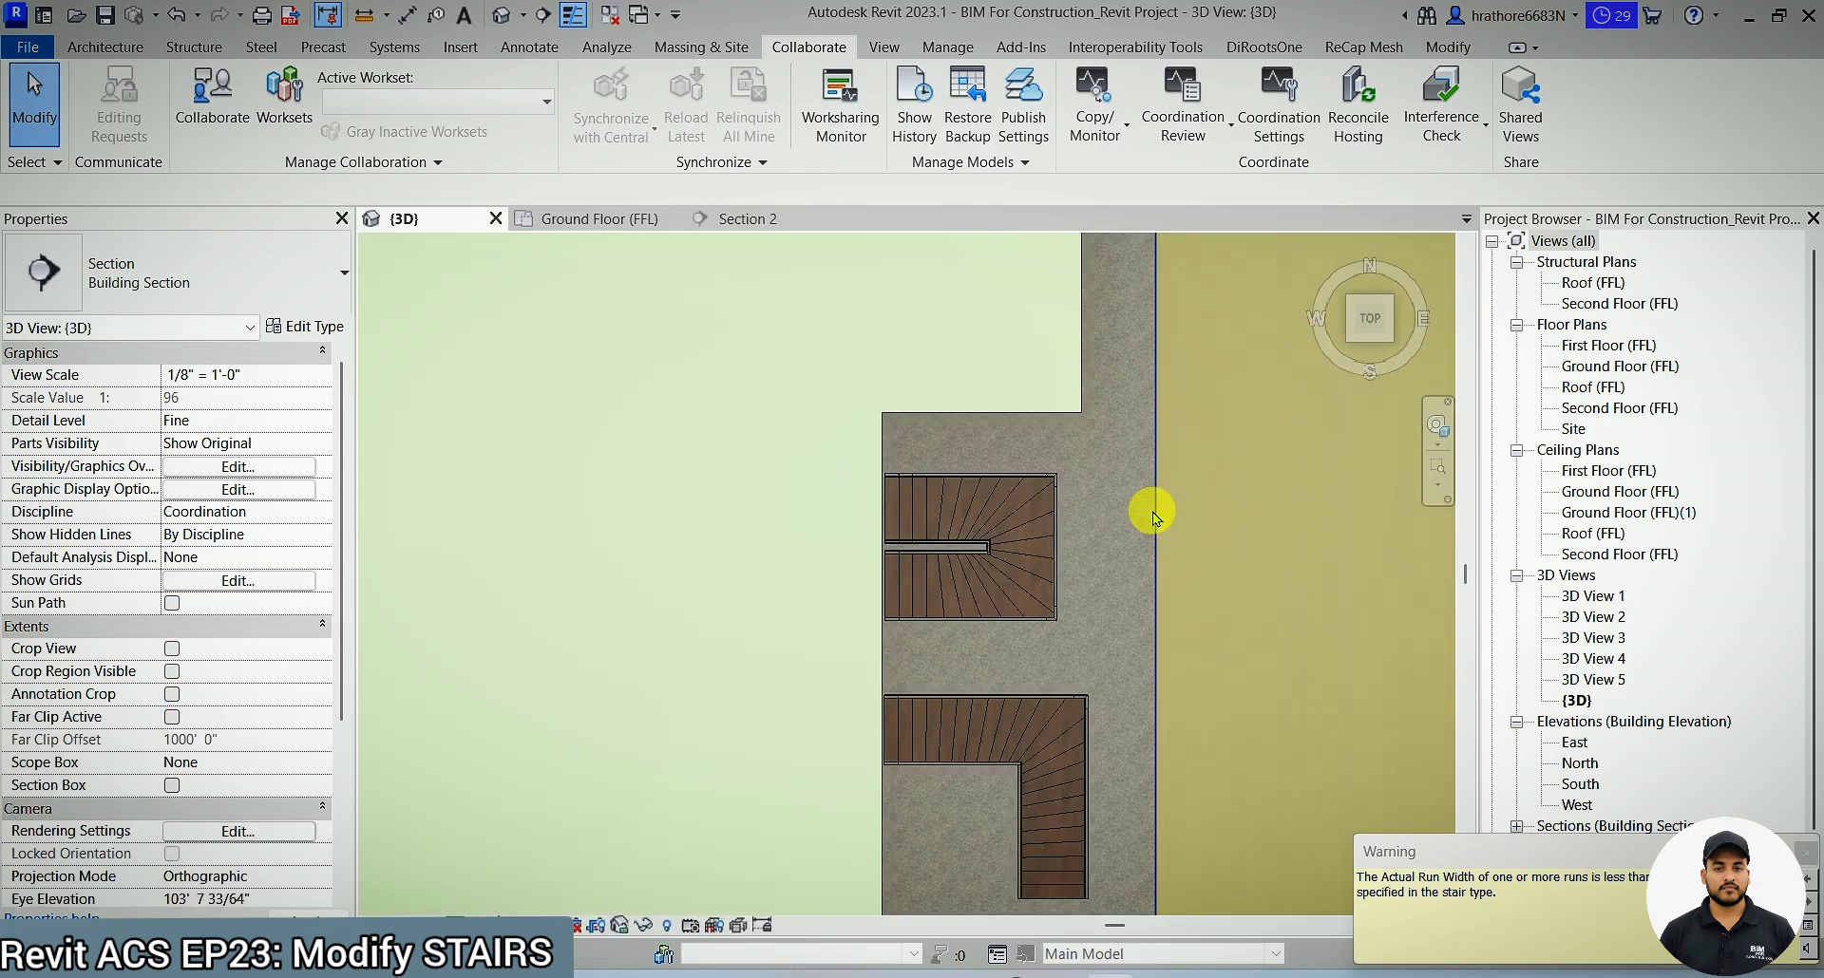
scroll(1108, 534, "down", 6)
middle_click_drag(1107, 676, 867, 704, "shift")
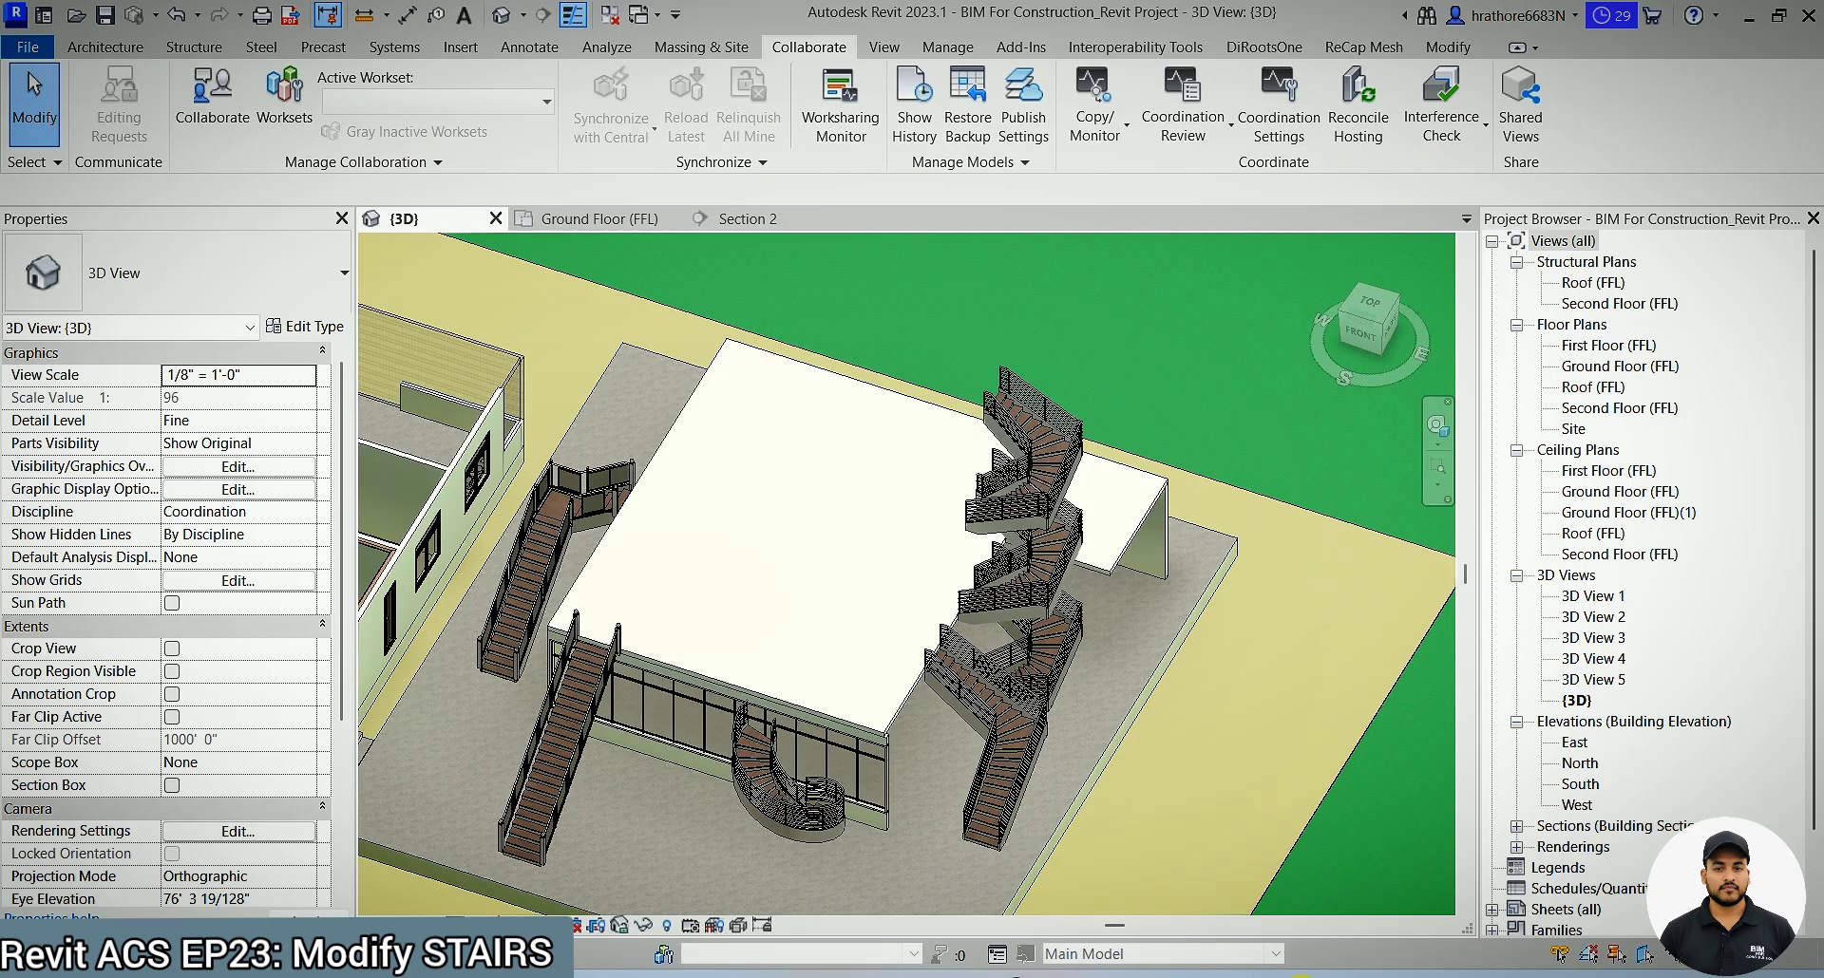
scroll(1130, 590, "down", 3)
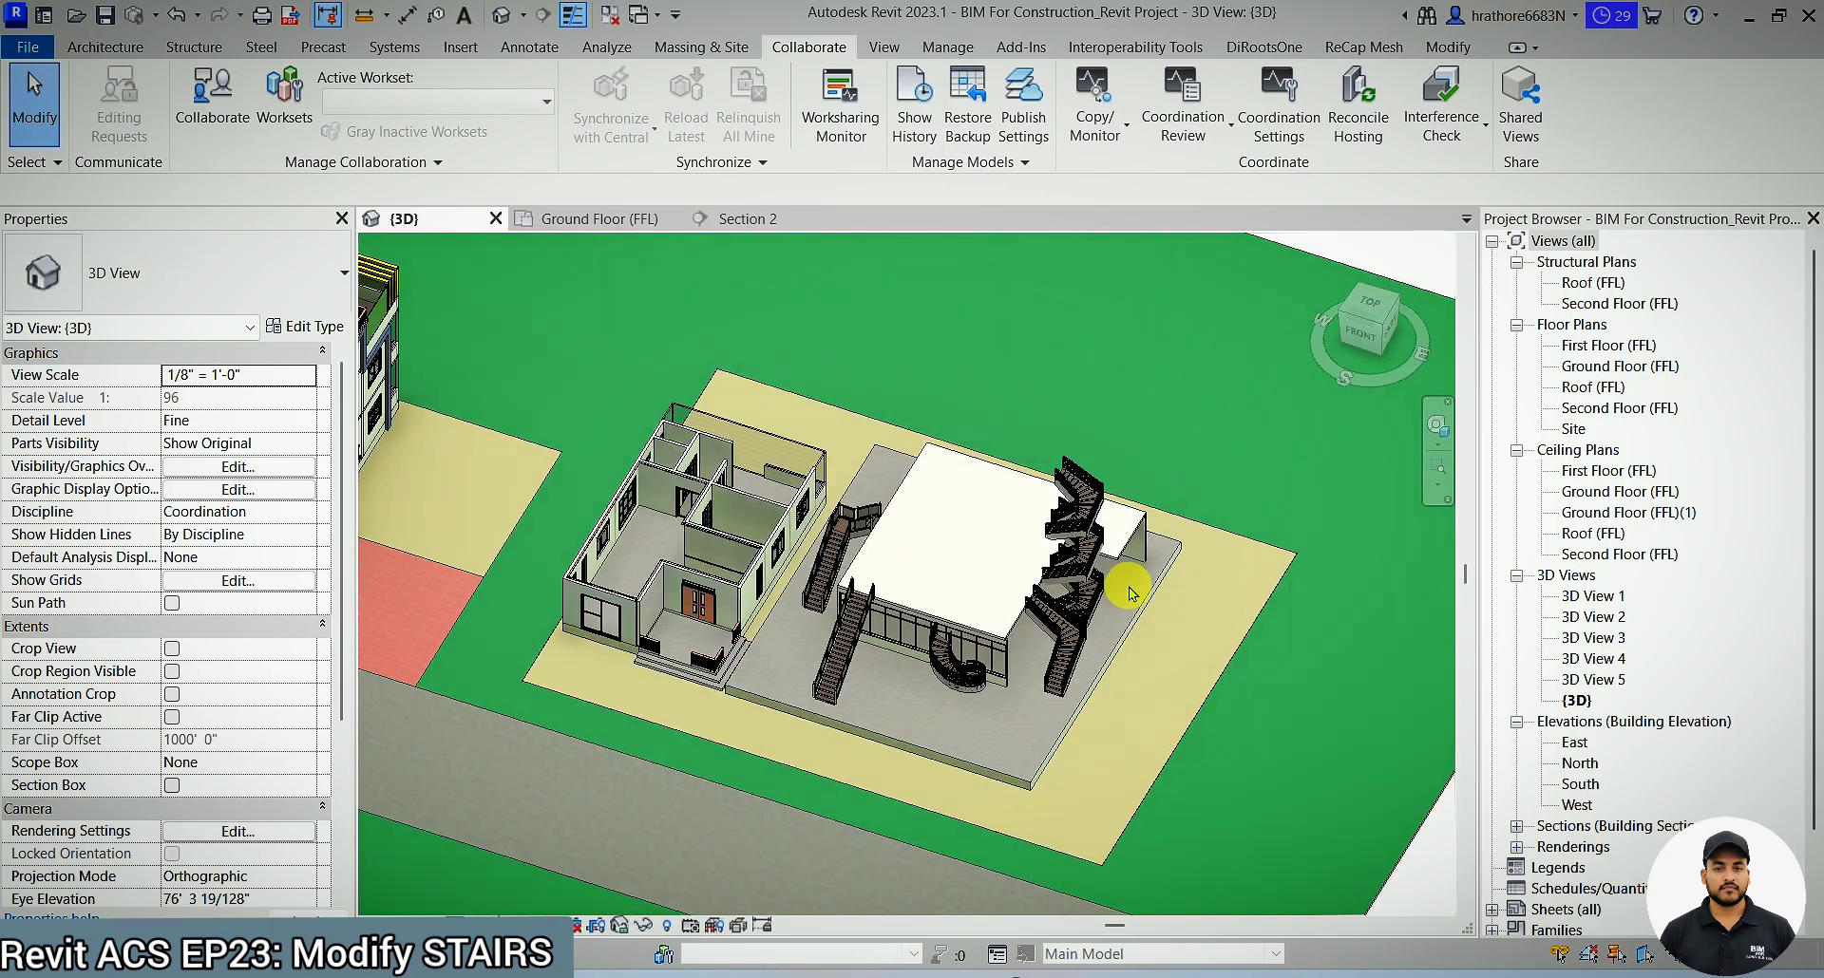
scroll(1130, 596, "up", 4)
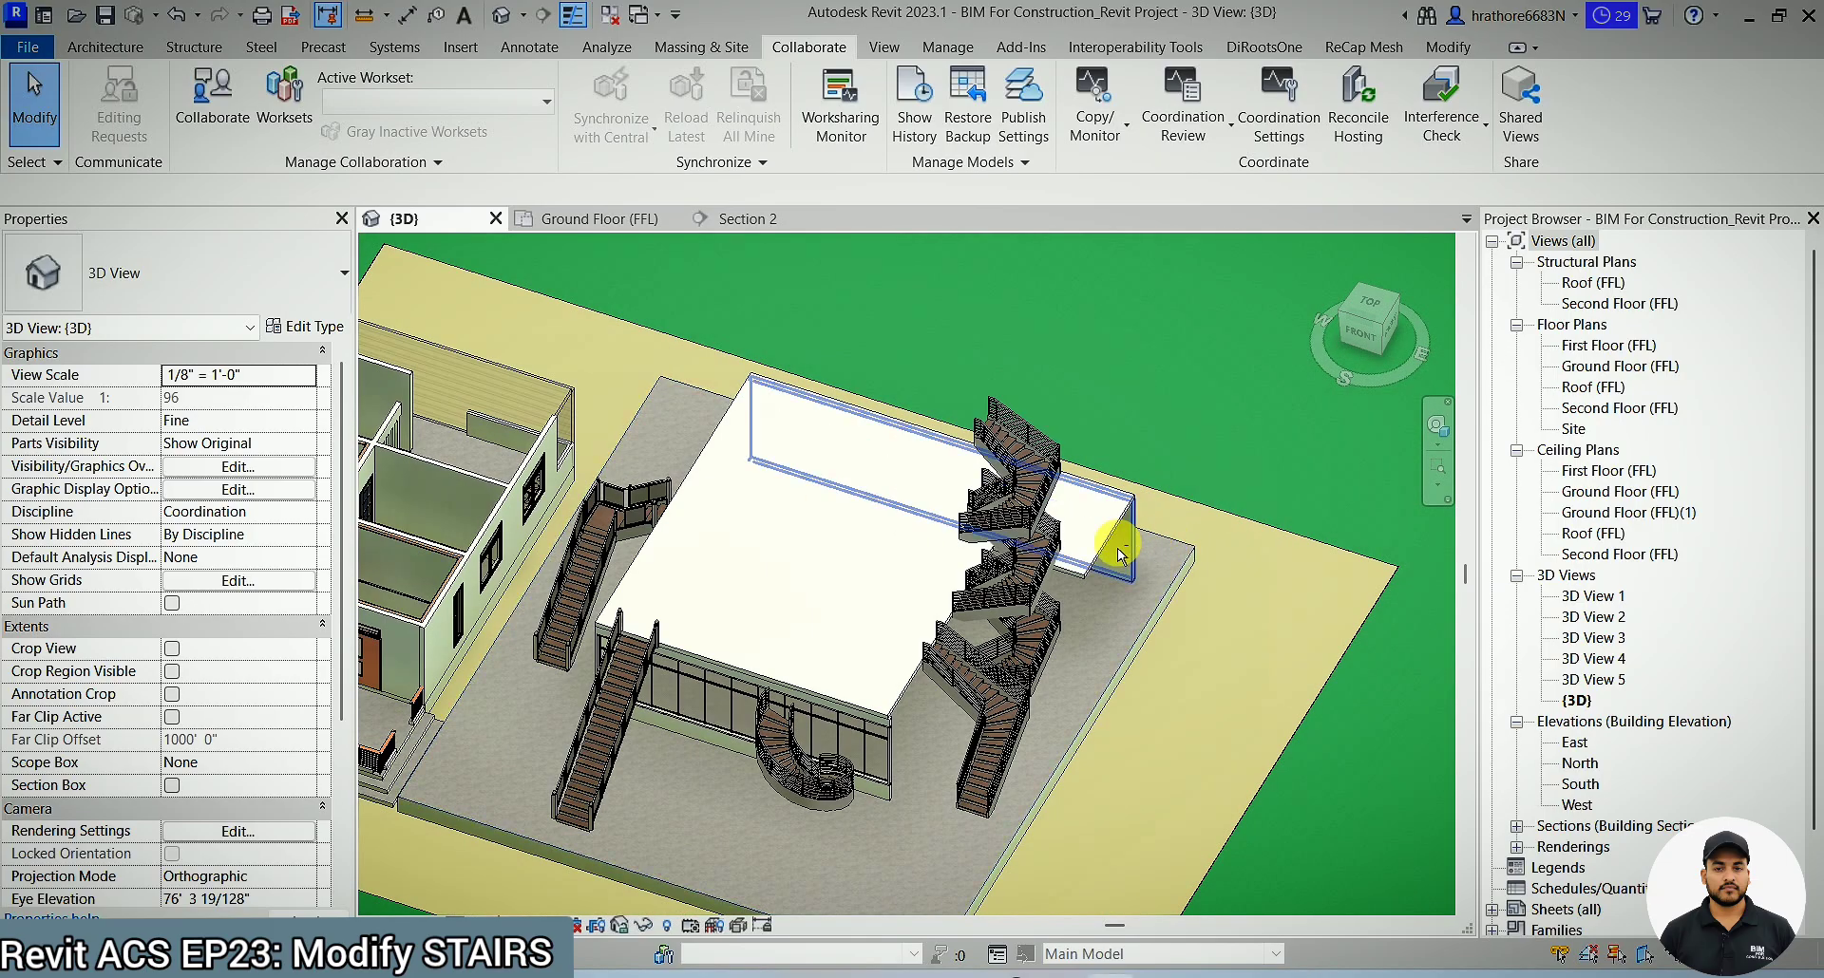
scroll(568, 508, "down", 2)
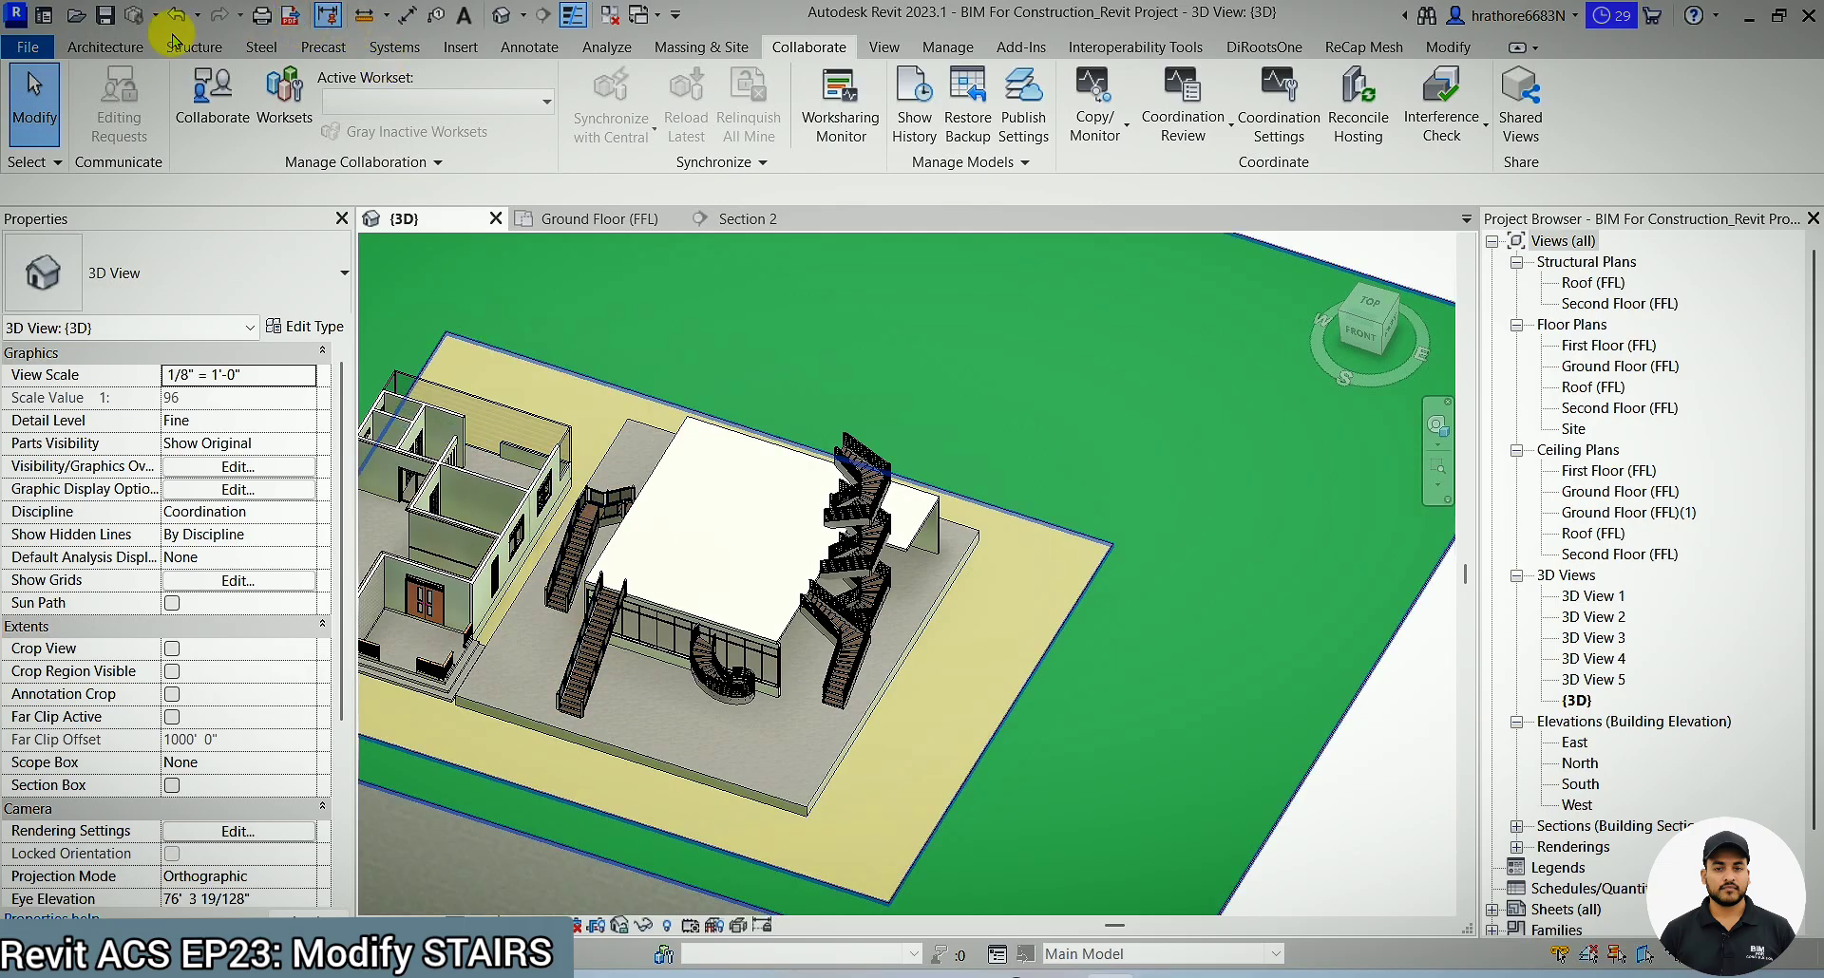
- Start creating a new stair in the Ground Floor (FFL) plan
left_click(107, 47)
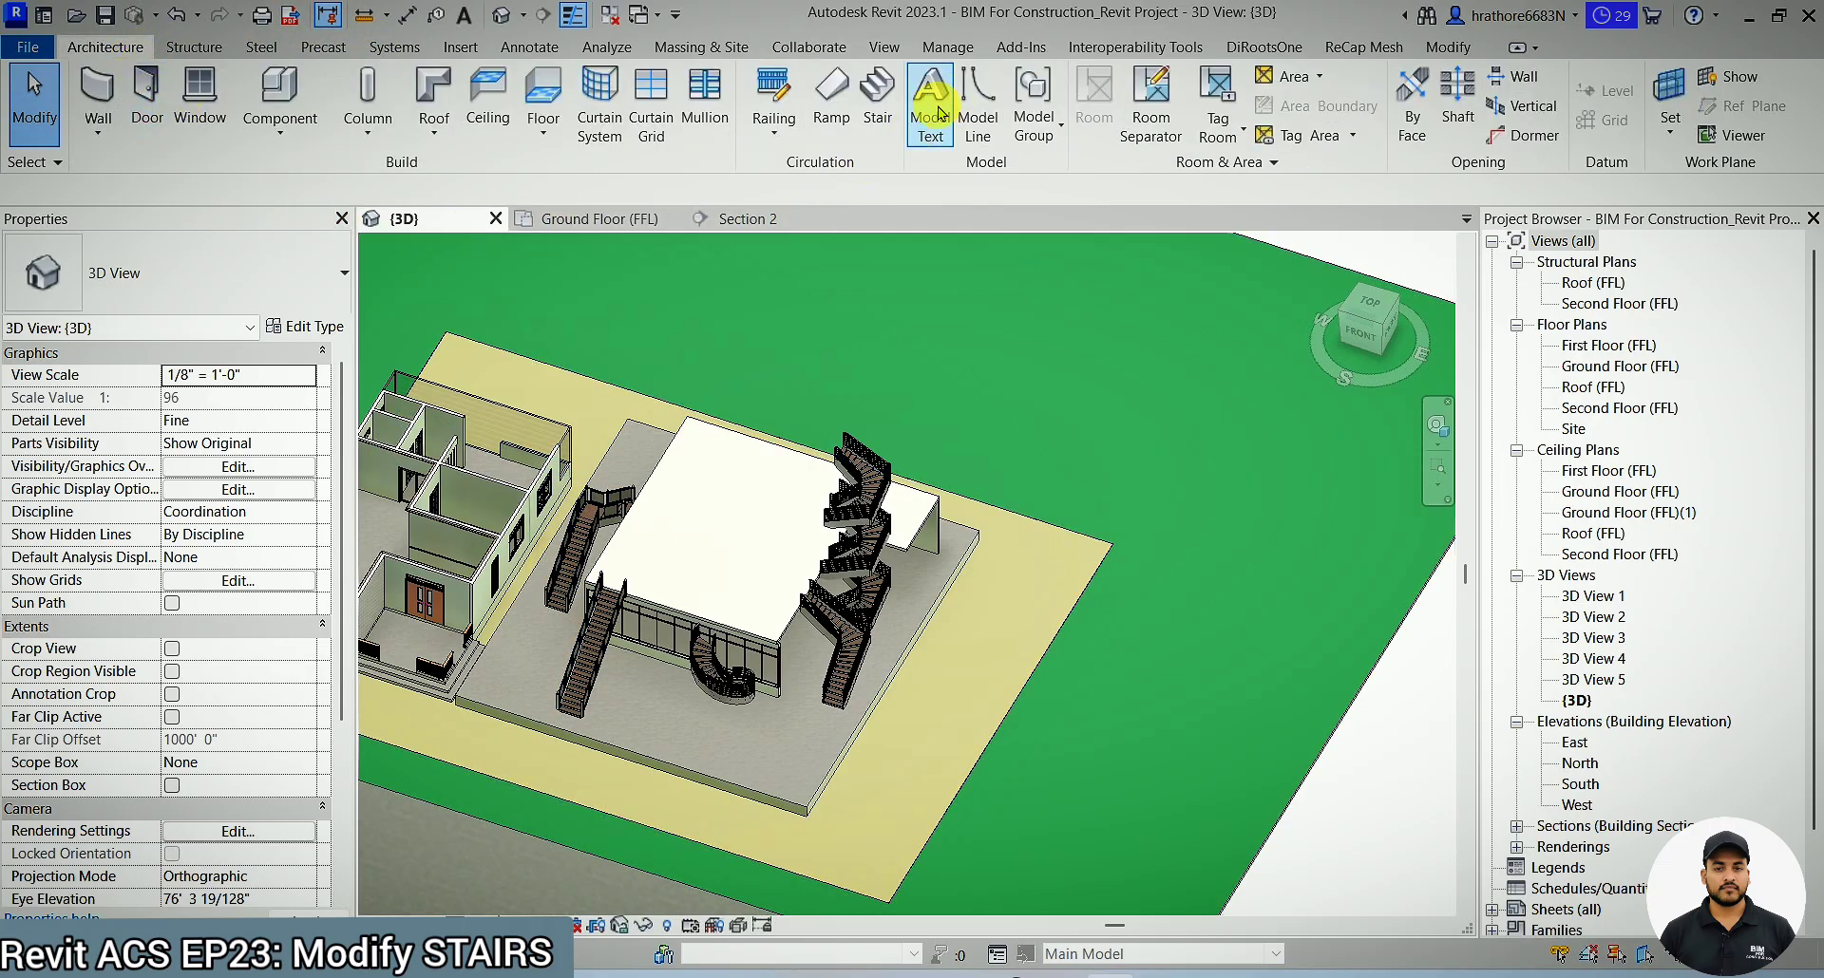
left_click(888, 131)
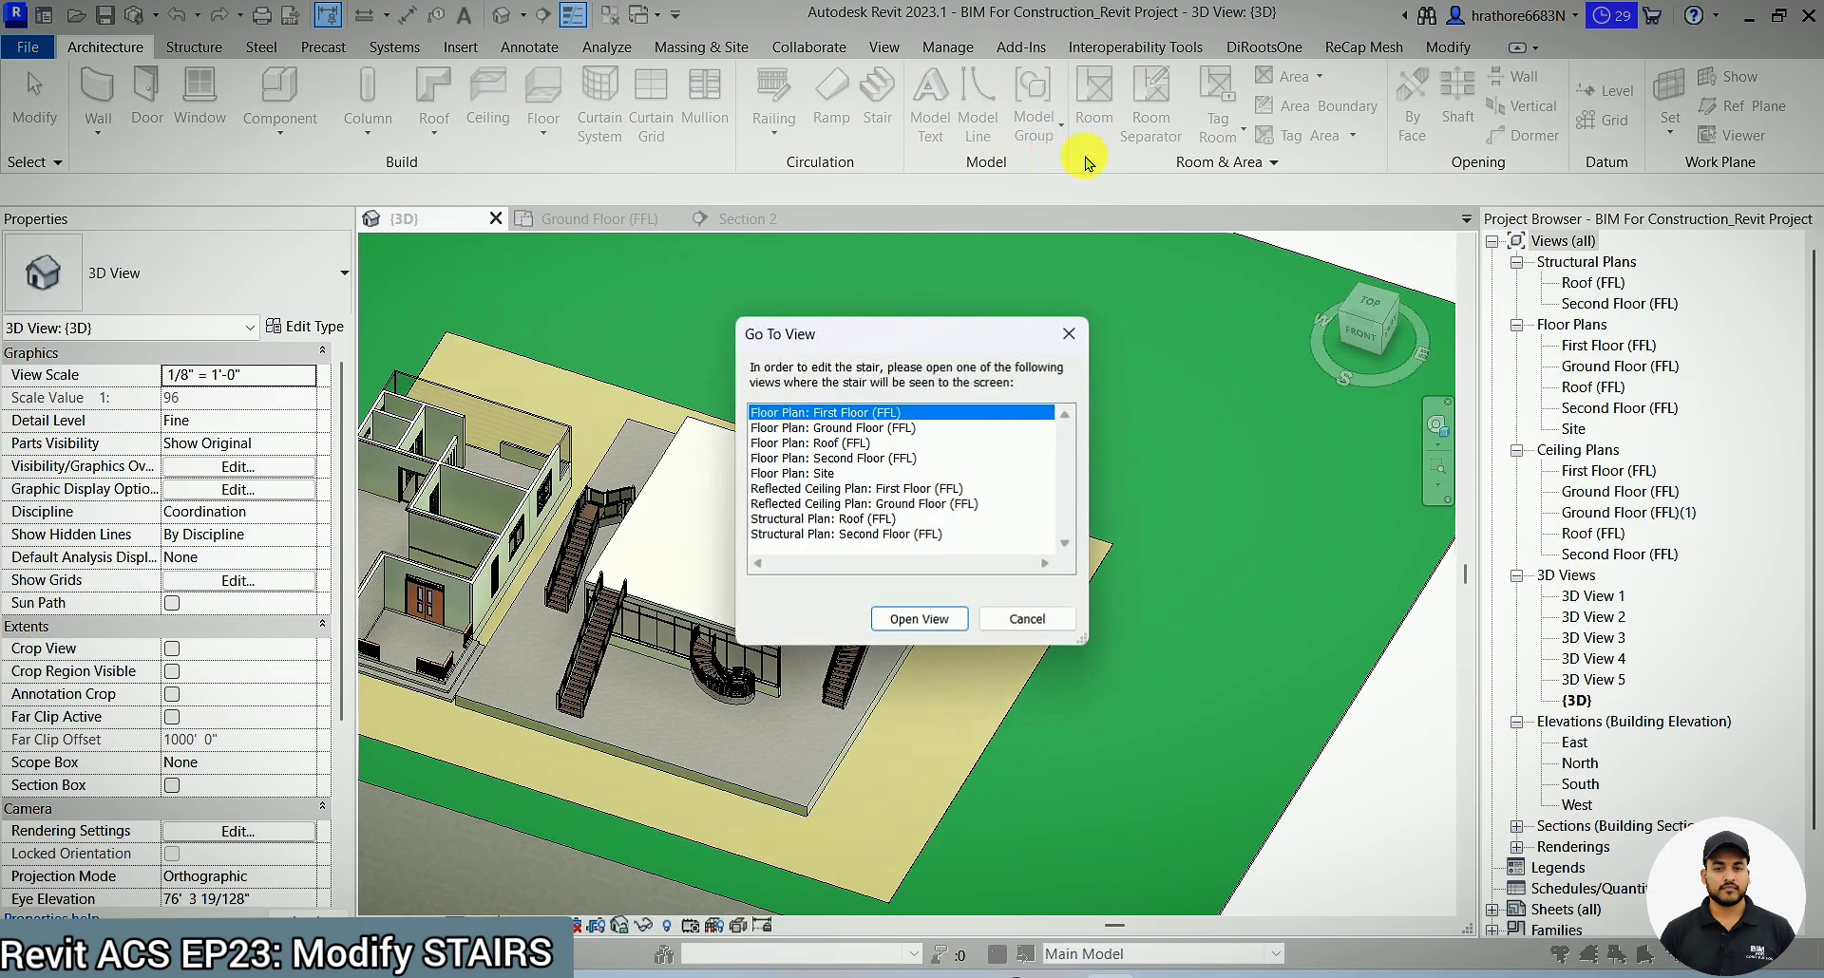
left_click(1081, 340)
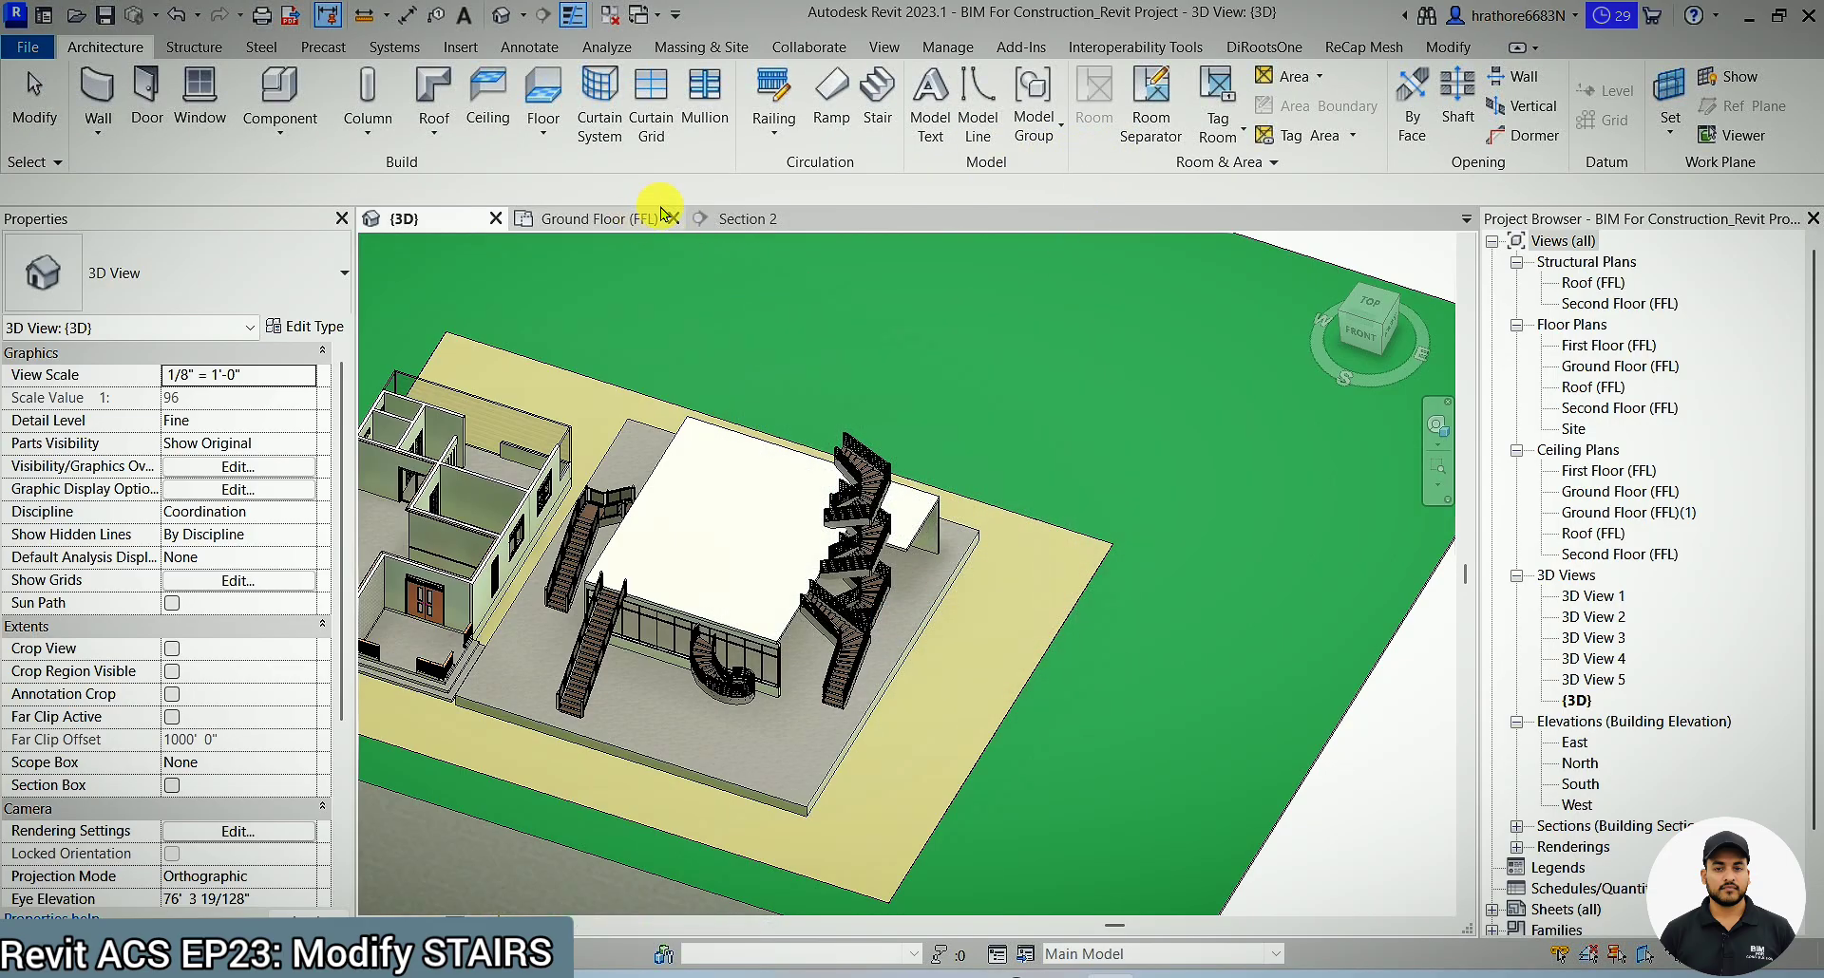
left_click(655, 220)
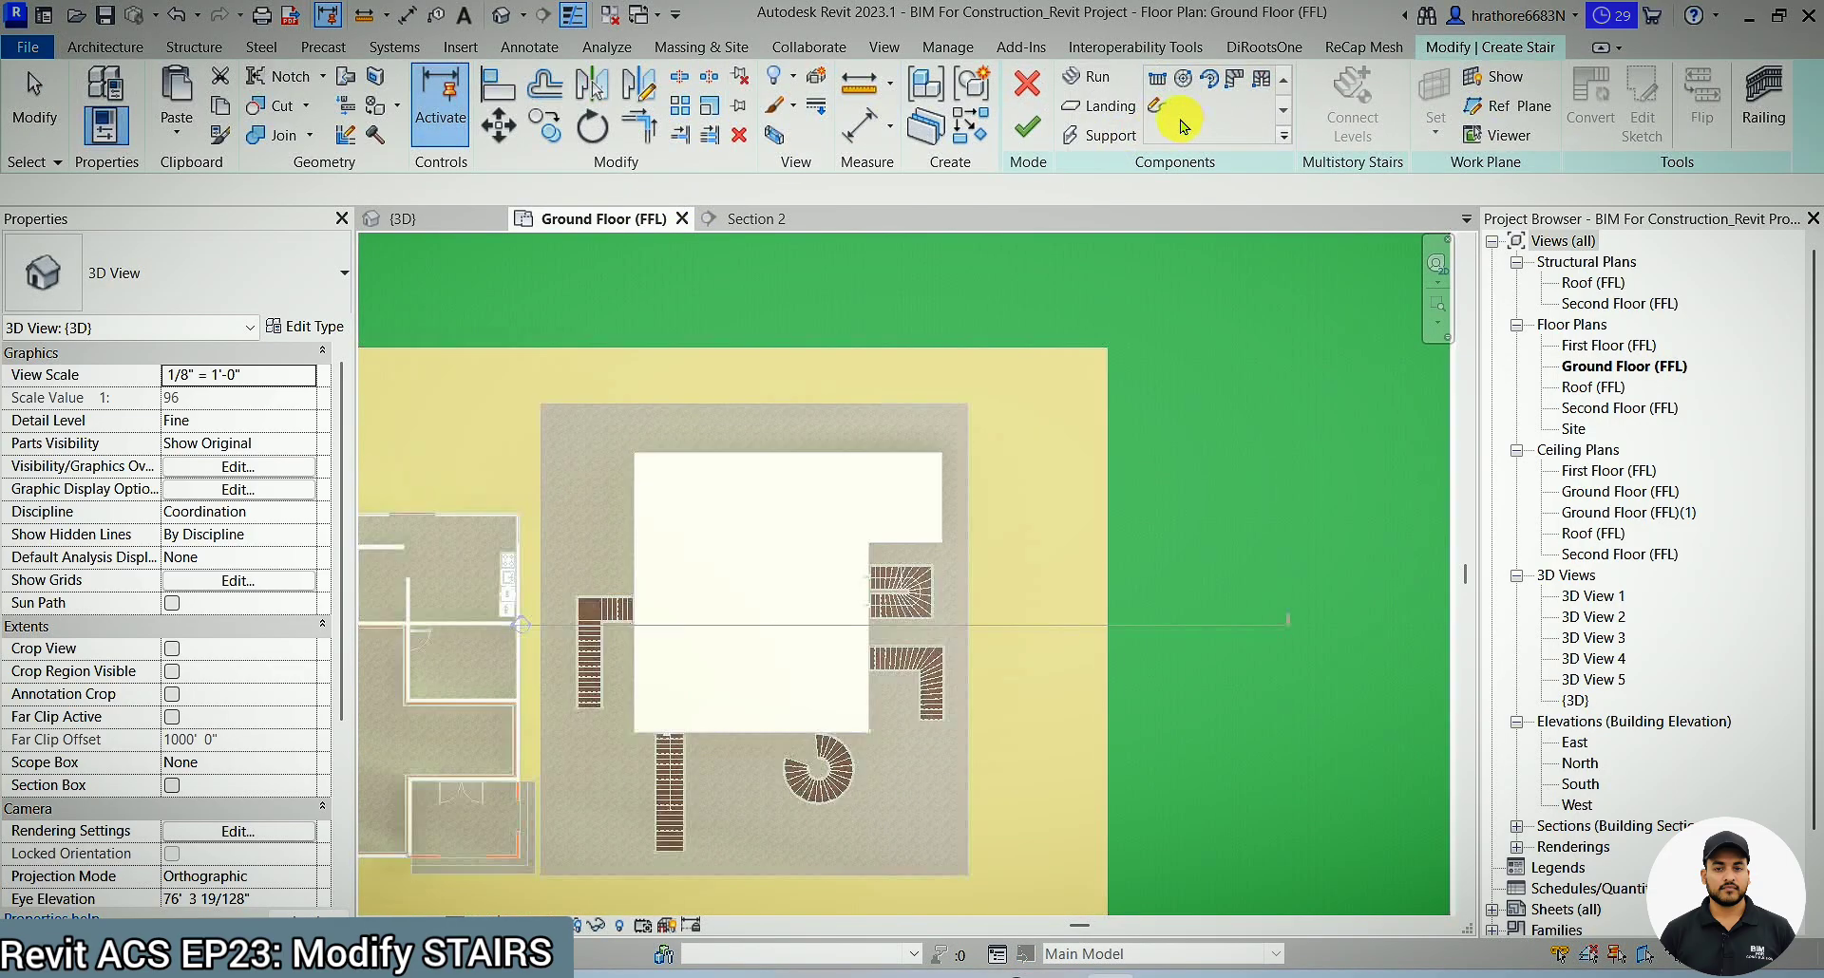